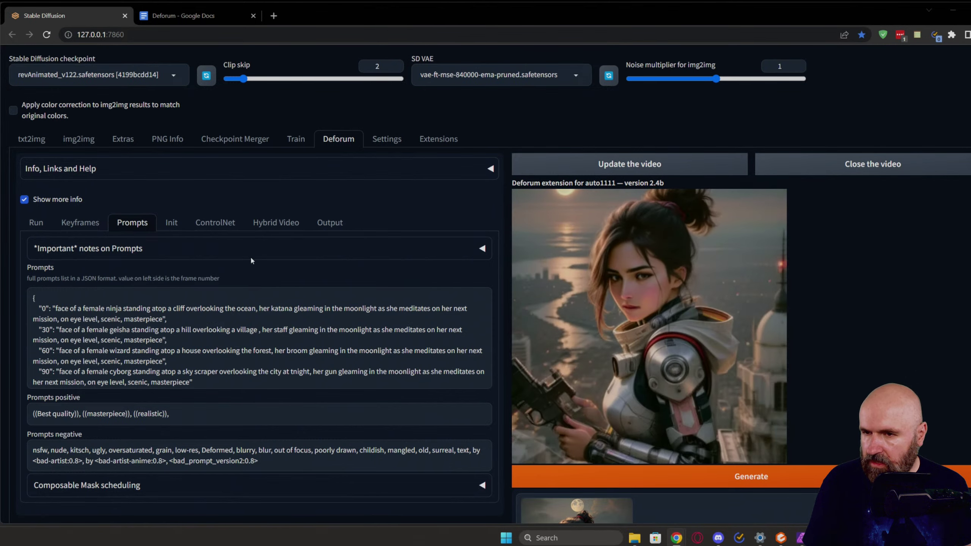
Step: Look through the Deforum prompt, run and keyframe settings, including the 2D motion values
{"action": "scroll", "coordinate": [230, 254], "scroll_direction": "down", "scroll_amount": 6}
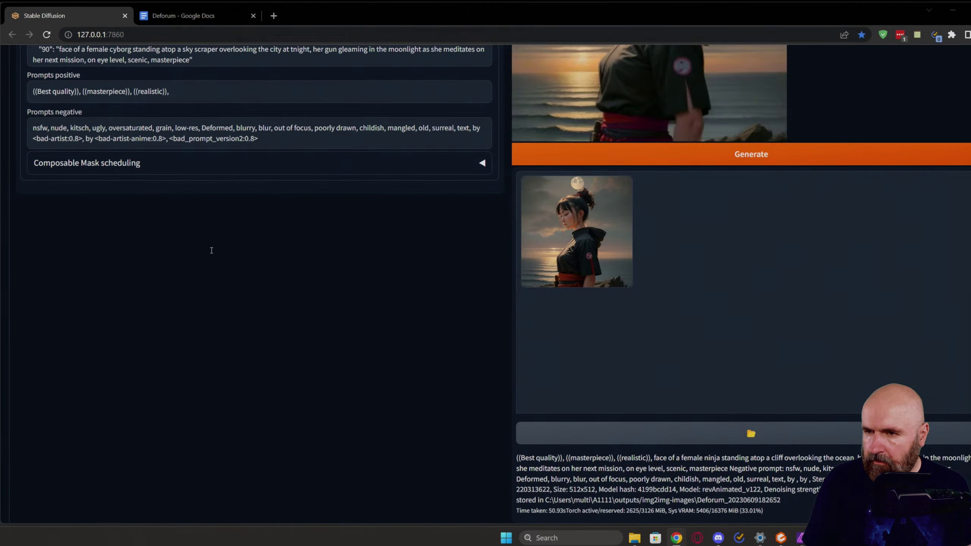
{"action": "scroll", "coordinate": [211, 250], "scroll_direction": "up", "scroll_amount": 6}
{"action": "left_click", "coordinate": [36, 223]}
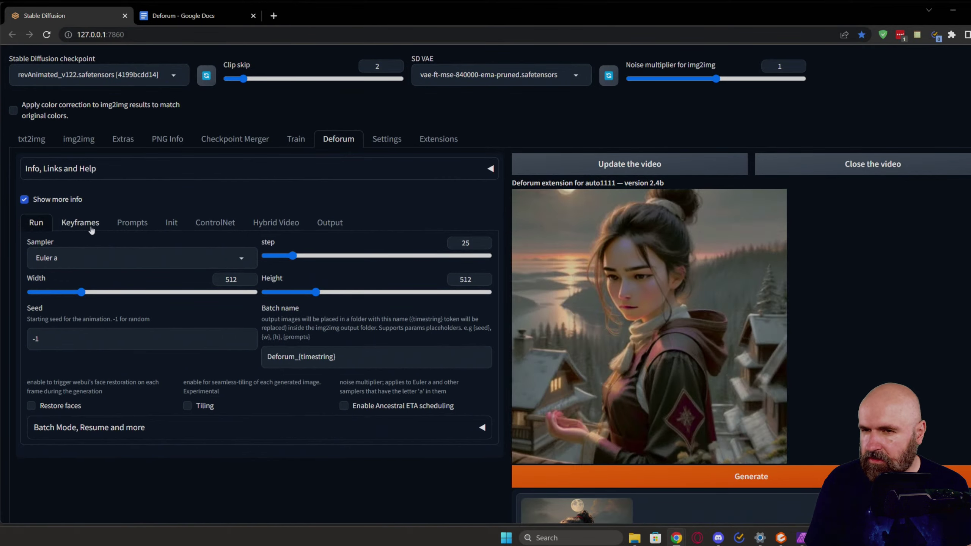
{"action": "left_click", "coordinate": [77, 226]}
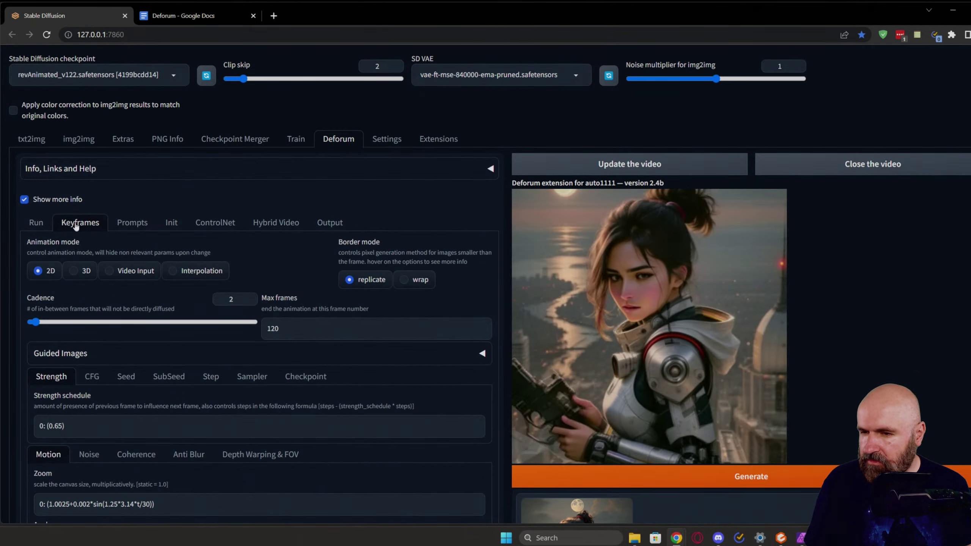
{"action": "scroll", "coordinate": [110, 225], "scroll_direction": "down", "scroll_amount": 10}
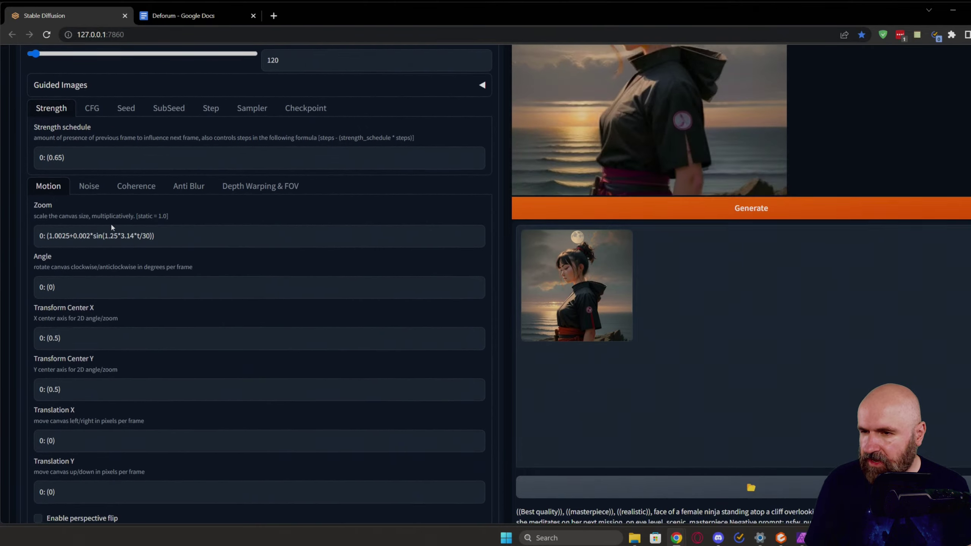
{"action": "scroll", "coordinate": [125, 229], "scroll_direction": "up", "scroll_amount": 10}
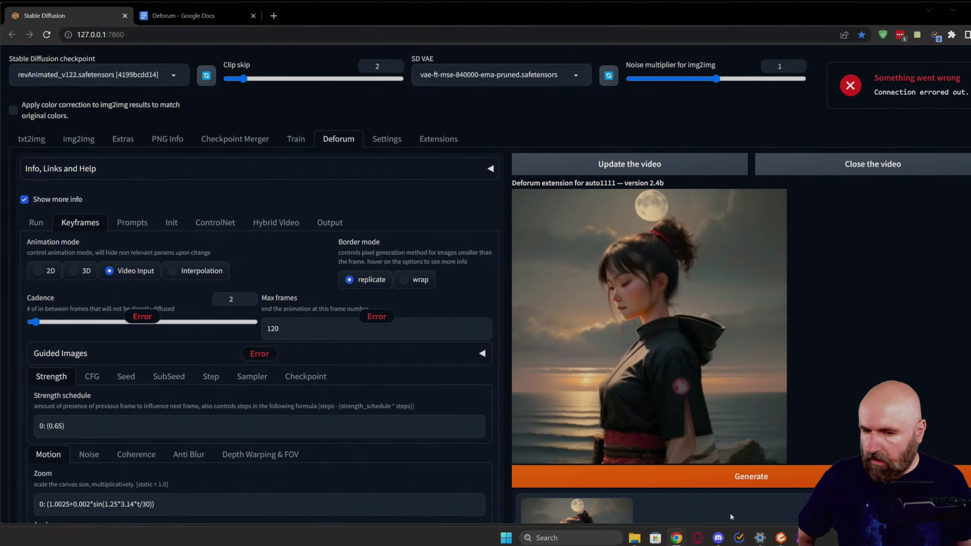
Step: Relaunch the Stable Diffusion web UI by running webui-user.bat from the A1111 folder, and return to the Deforum page in the browser
{"action": "left_click", "coordinate": [634, 538]}
{"action": "scroll", "coordinate": [493, 383], "scroll_direction": "down", "scroll_amount": 13}
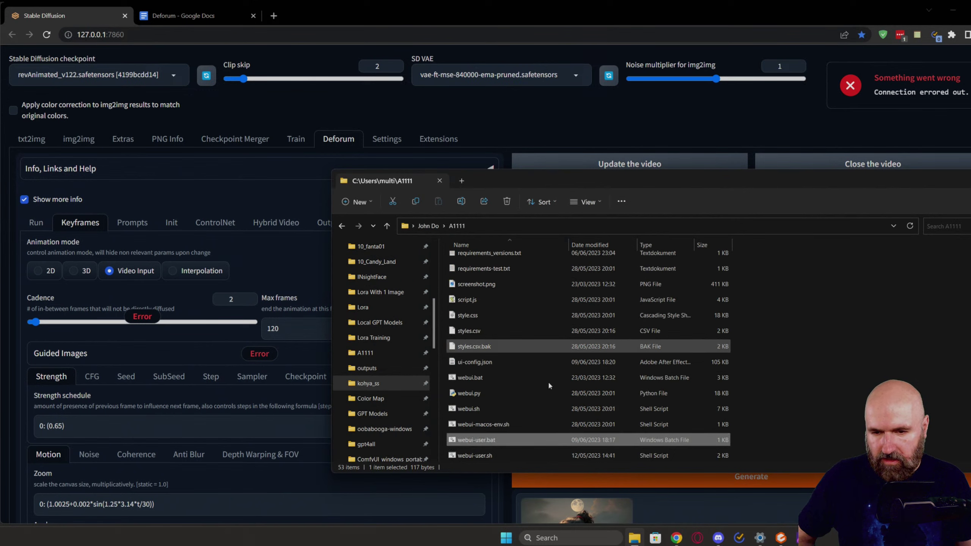
{"action": "double_click", "coordinate": [466, 441]}
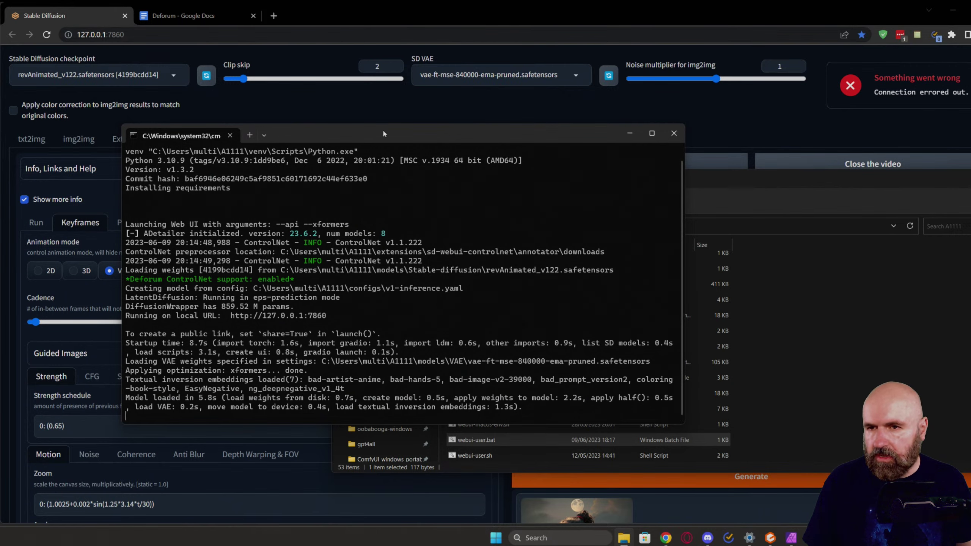
{"action": "left_click", "coordinate": [288, 103]}
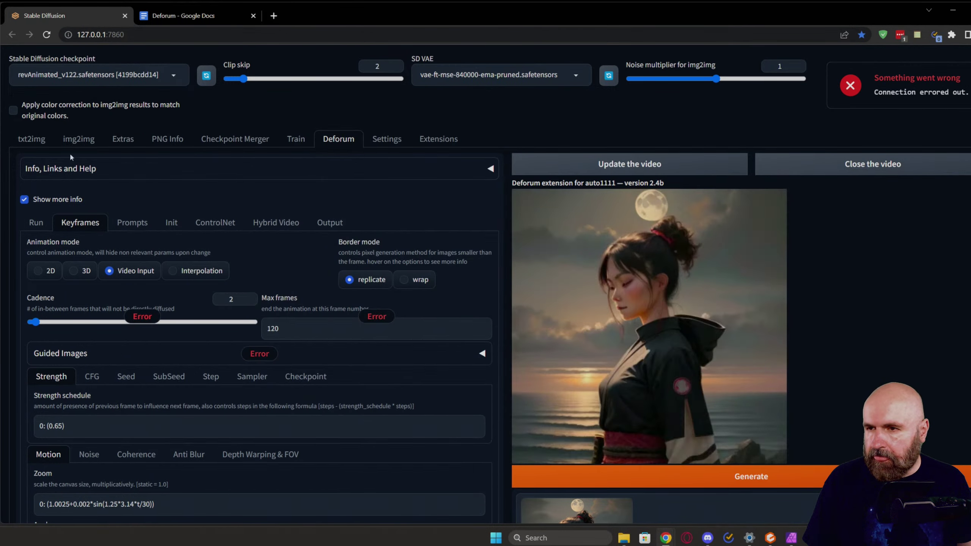
Step: Review the Deforum run settings and the keyframe strength and motion schedules for Video Input mode
{"action": "left_click", "coordinate": [37, 223]}
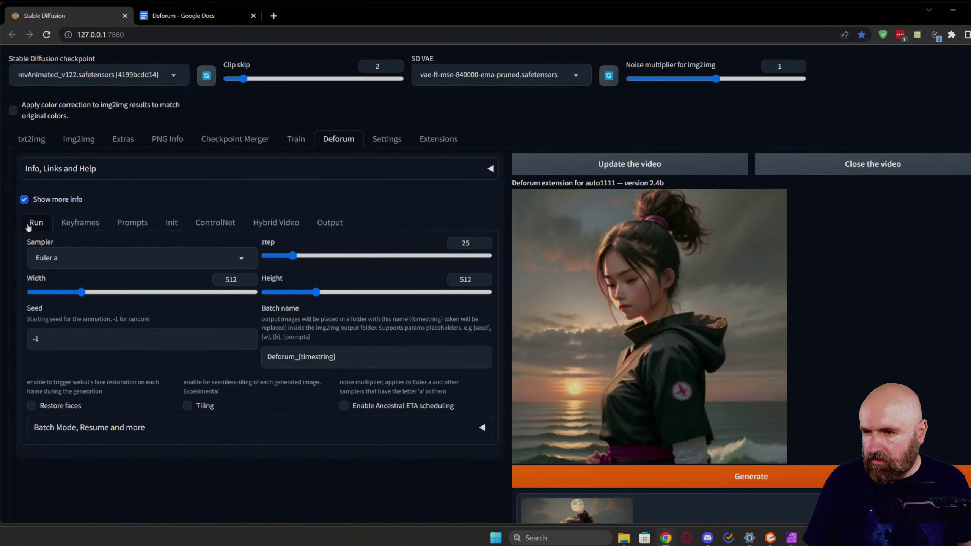
{"action": "left_click", "coordinate": [68, 223]}
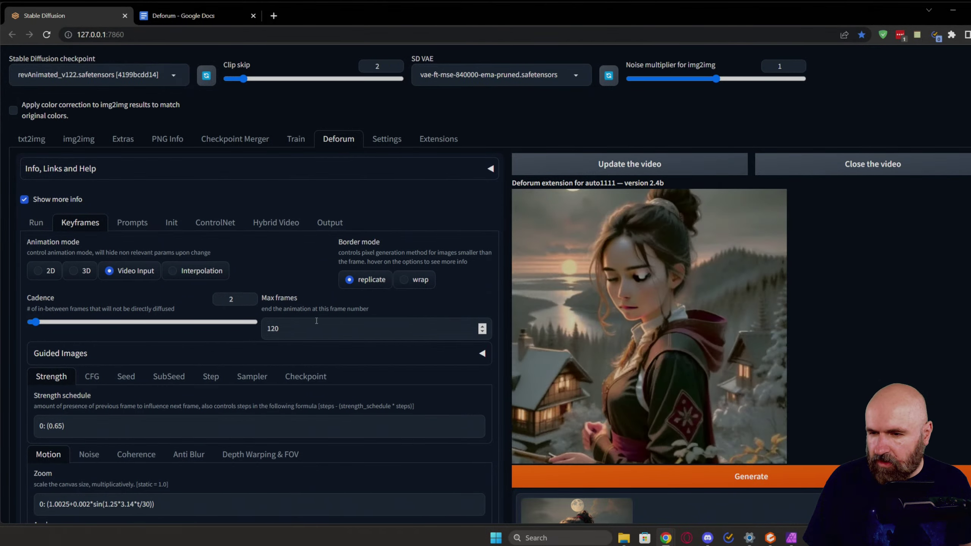
{"action": "scroll", "coordinate": [317, 320], "scroll_direction": "down", "scroll_amount": 3}
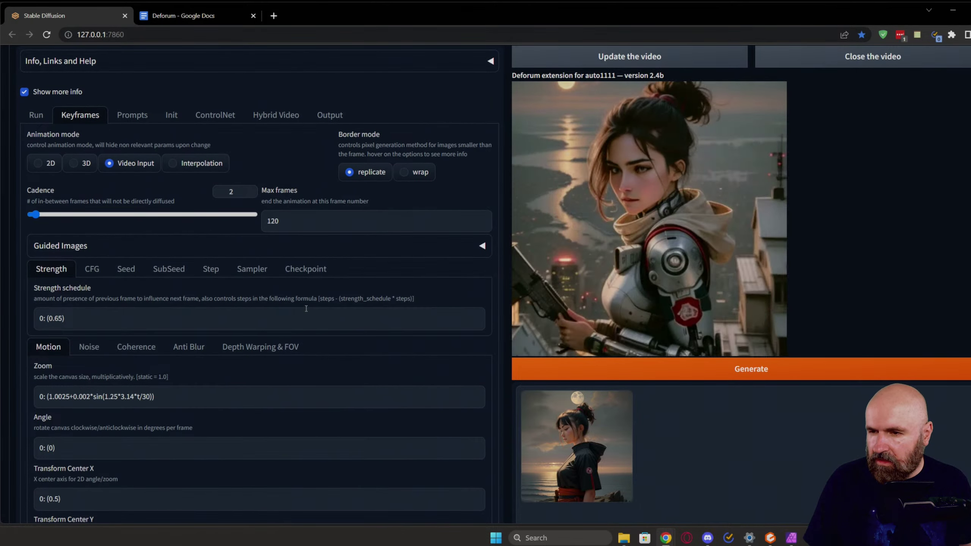
{"action": "scroll", "coordinate": [306, 307], "scroll_direction": "down", "scroll_amount": 5}
{"action": "scroll", "coordinate": [305, 307], "scroll_direction": "down", "scroll_amount": 3}
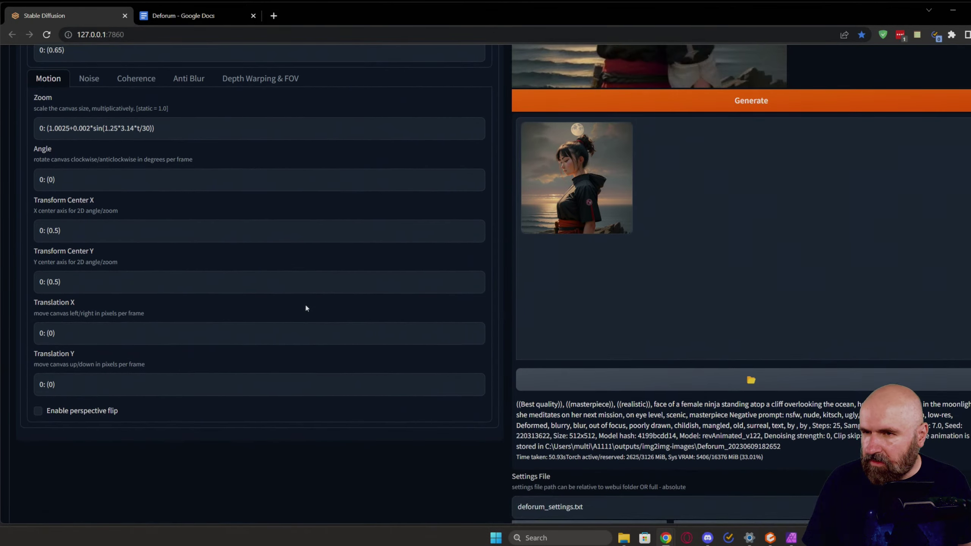
{"action": "scroll", "coordinate": [306, 307], "scroll_direction": "up", "scroll_amount": 10}
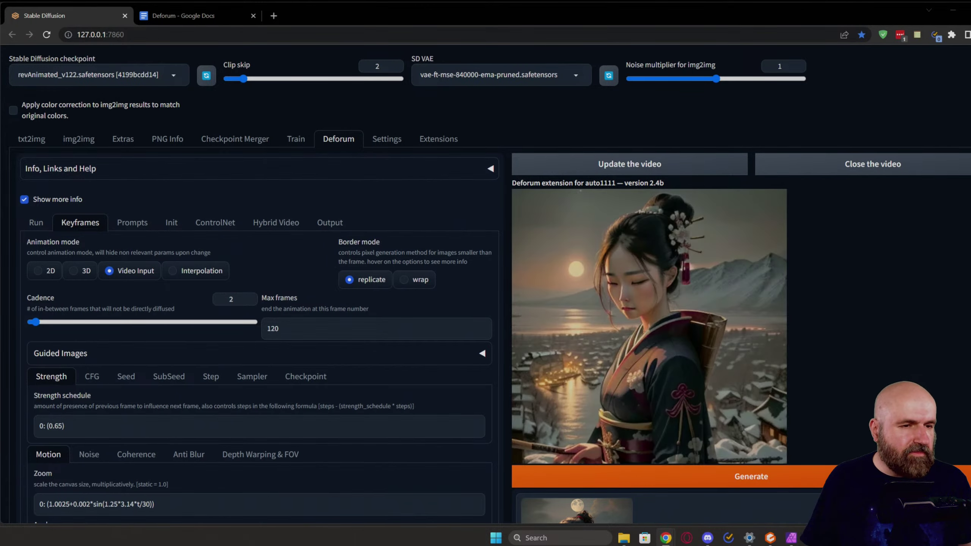
Step: Open pexels.com in a new browser tab
{"action": "left_click", "coordinate": [274, 16]}
{"action": "type", "text": "pe"}
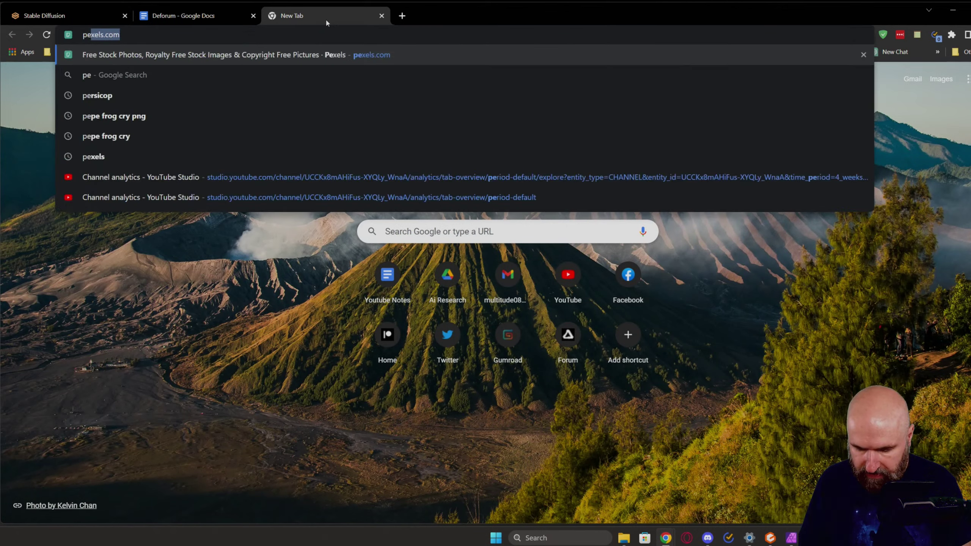
{"action": "type", "text": "xels.com"}
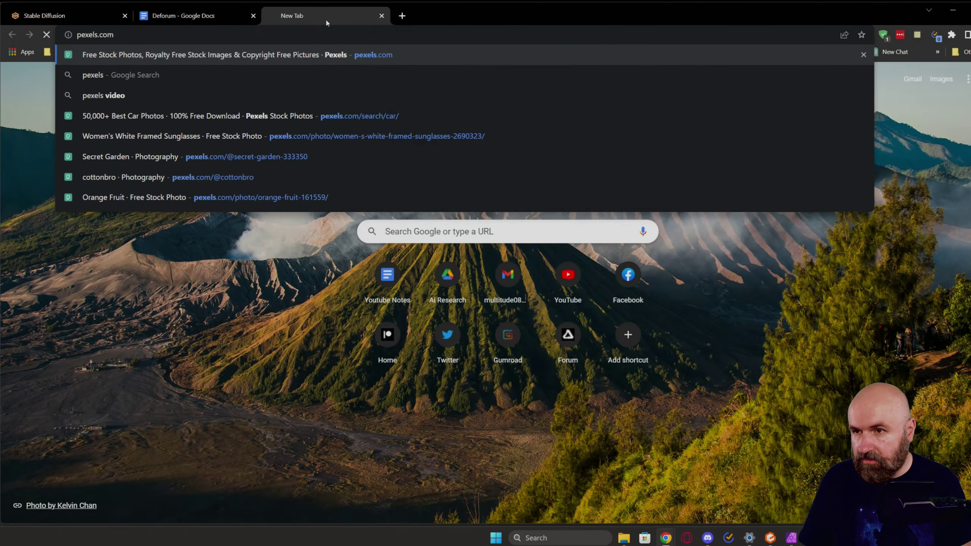
{"action": "key", "text": "Return"}
Step: Switch the Pexels search from photos to videos and search for "dance"
{"action": "left_click", "coordinate": [565, 217]}
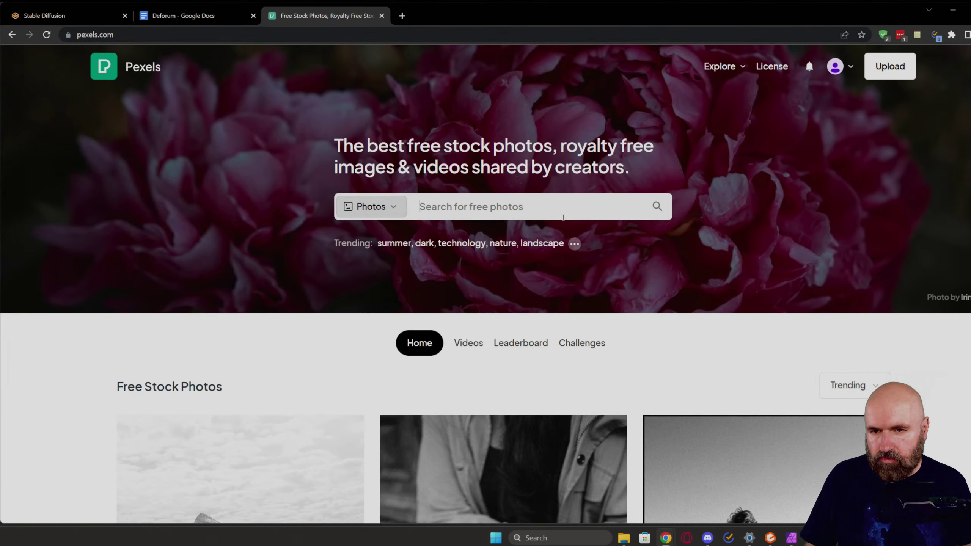
{"action": "left_click", "coordinate": [400, 209]}
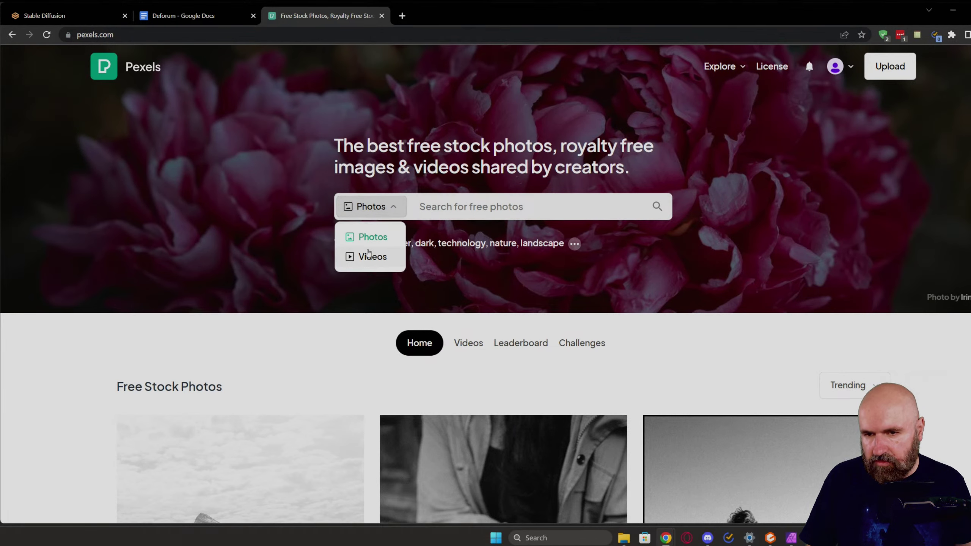
{"action": "left_click", "coordinate": [369, 254]}
{"action": "left_click", "coordinate": [439, 208]}
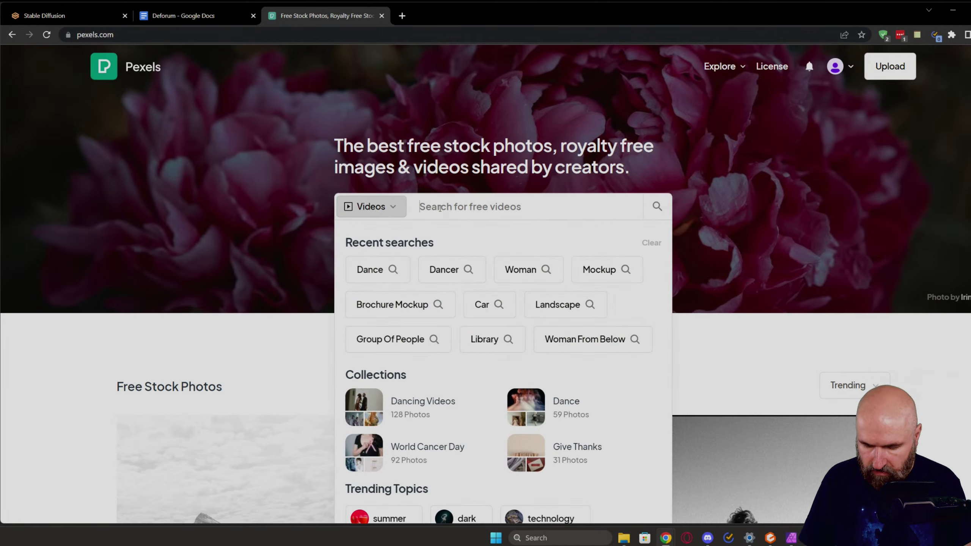
{"action": "type", "text": "dance"}
{"action": "key", "text": "Return"}
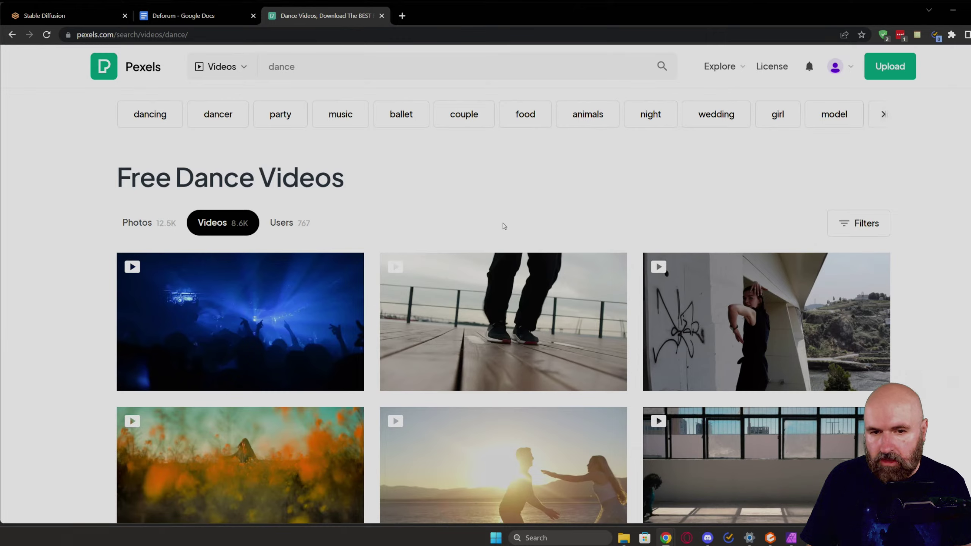
Step: Open the dance clip of the woman in a red headscarf and leather jacket in a new browser tab
{"action": "scroll", "coordinate": [504, 229], "scroll_direction": "down", "scroll_amount": 5}
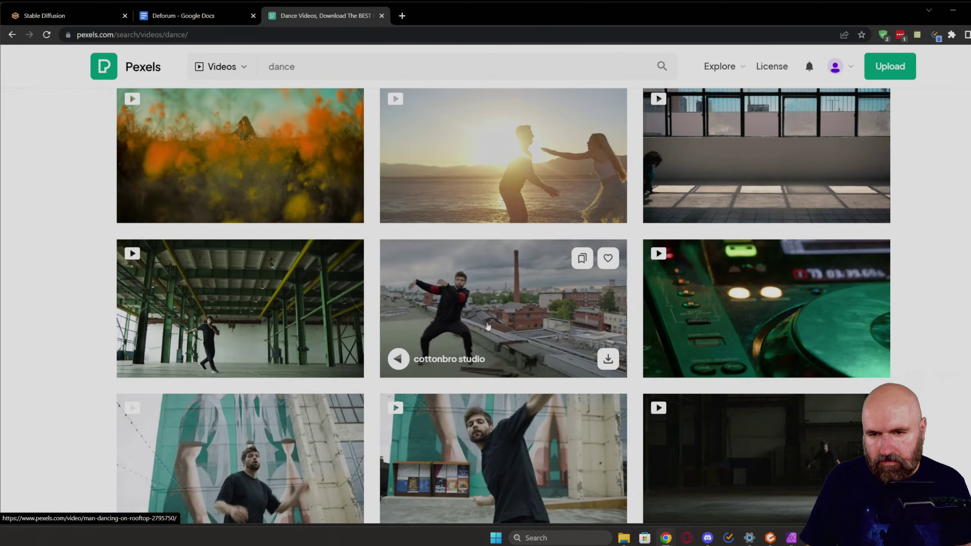
{"action": "scroll", "coordinate": [508, 285], "scroll_direction": "down", "scroll_amount": 2}
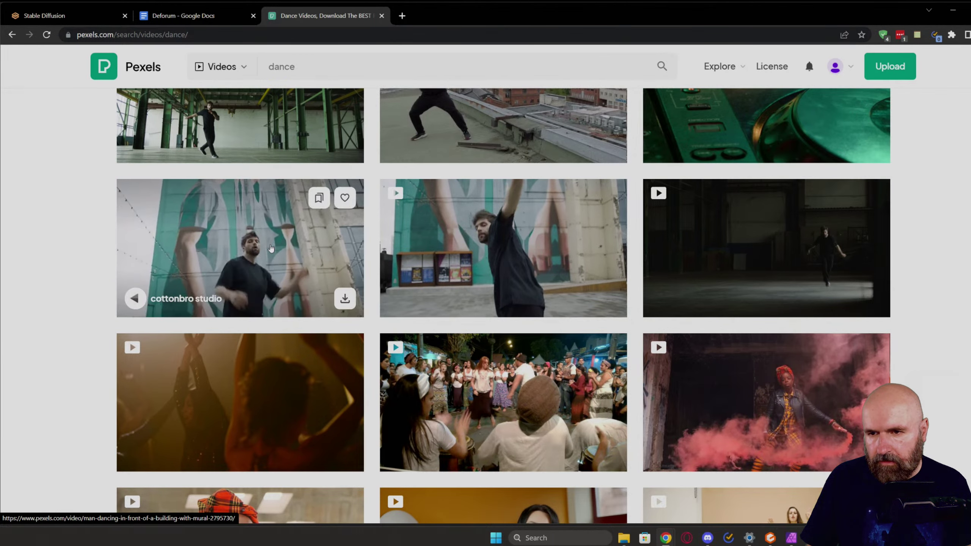
{"action": "scroll", "coordinate": [281, 248], "scroll_direction": "down", "scroll_amount": 5}
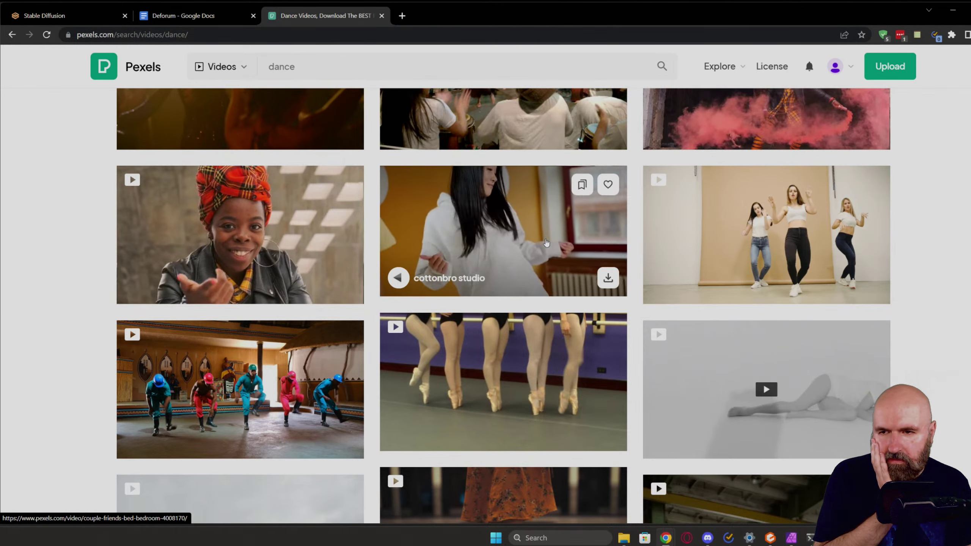
{"action": "right_click", "coordinate": [319, 197]}
{"action": "left_click", "coordinate": [340, 202]}
Step: Open the close-up clip of the man in black dancing near the mural in a new browser tab
{"action": "scroll", "coordinate": [279, 213], "scroll_direction": "up", "scroll_amount": 8}
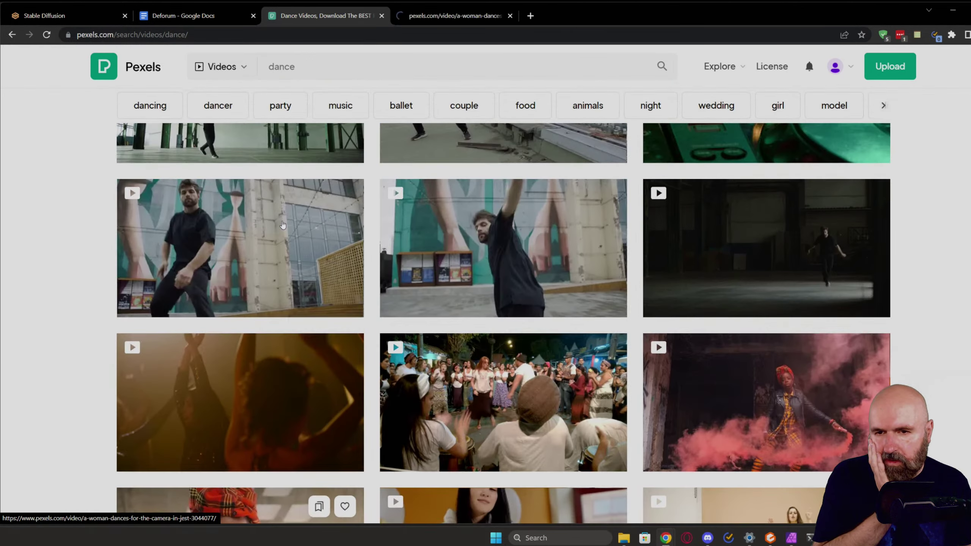
{"action": "right_click", "coordinate": [511, 245]}
{"action": "left_click", "coordinate": [527, 252]}
Step: Browse further through the dance video results, previewing clips that show a single dancer
{"action": "scroll", "coordinate": [399, 277], "scroll_direction": "down", "scroll_amount": 6}
{"action": "scroll", "coordinate": [400, 277], "scroll_direction": "down", "scroll_amount": 10}
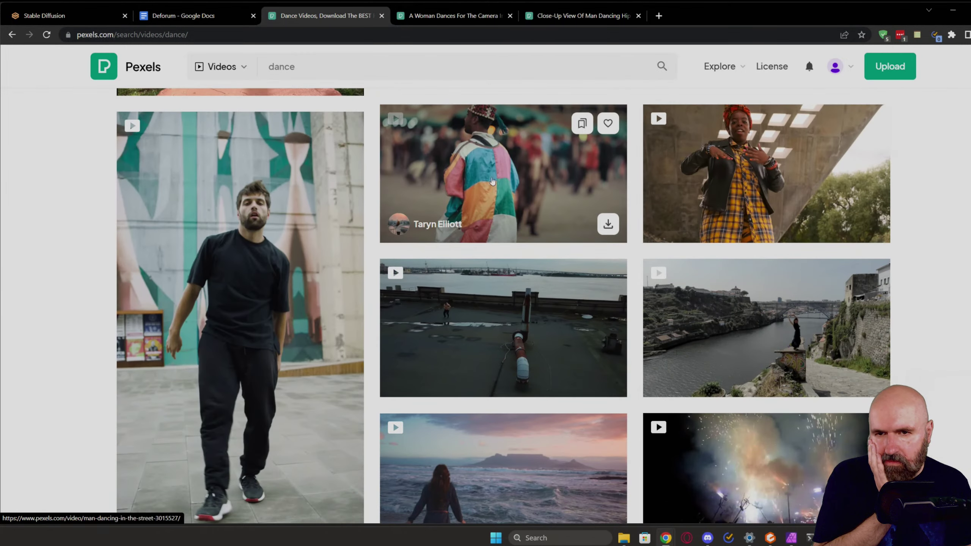
{"action": "scroll", "coordinate": [684, 190], "scroll_direction": "down", "scroll_amount": 10}
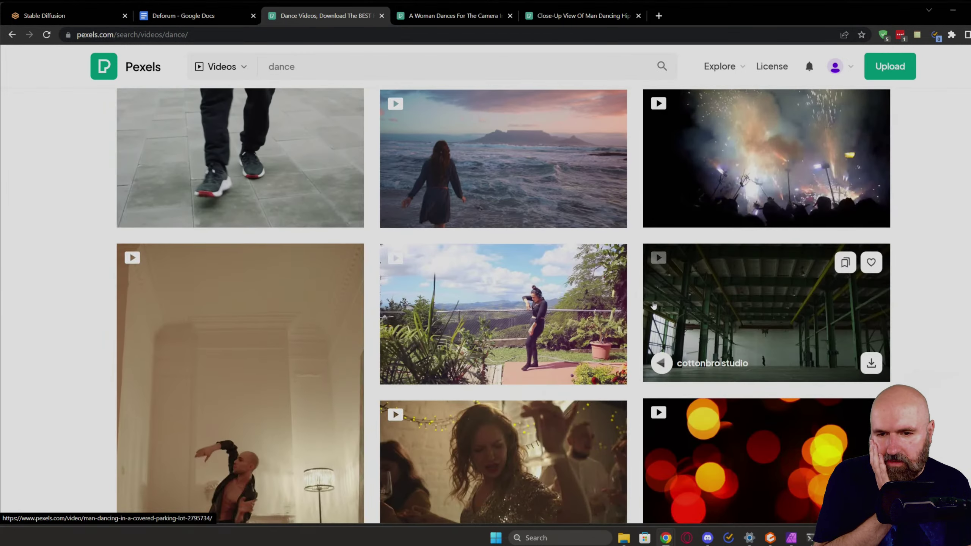
{"action": "scroll", "coordinate": [590, 283], "scroll_direction": "down", "scroll_amount": 6}
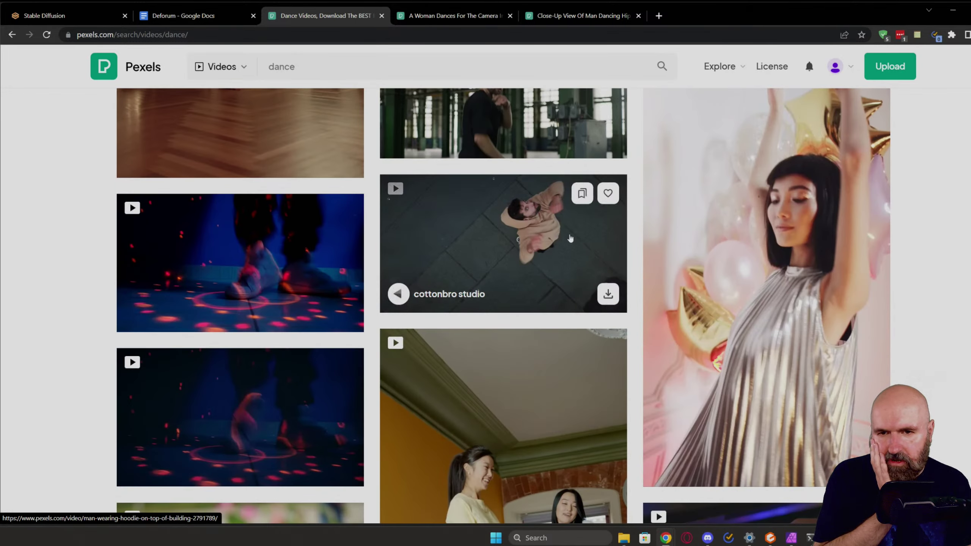
{"action": "scroll", "coordinate": [570, 238], "scroll_direction": "down", "scroll_amount": 10}
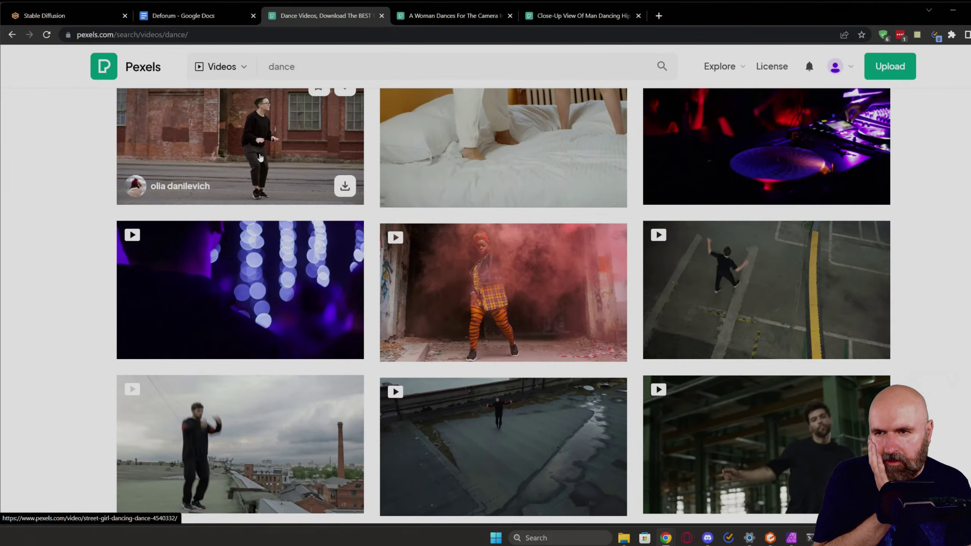
{"action": "scroll", "coordinate": [260, 157], "scroll_direction": "up", "scroll_amount": 1}
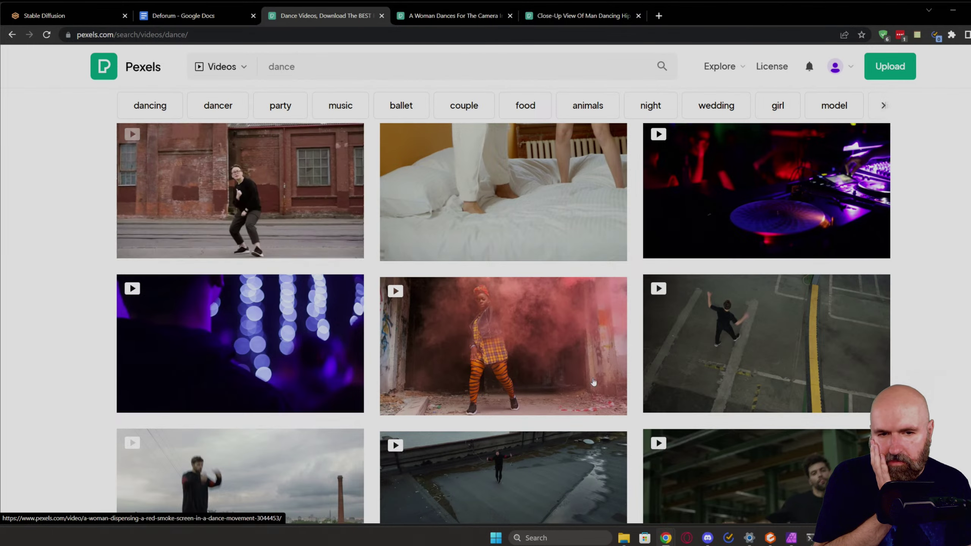
{"action": "scroll", "coordinate": [515, 356], "scroll_direction": "down", "scroll_amount": 6}
{"action": "scroll", "coordinate": [511, 351], "scroll_direction": "down", "scroll_amount": 5}
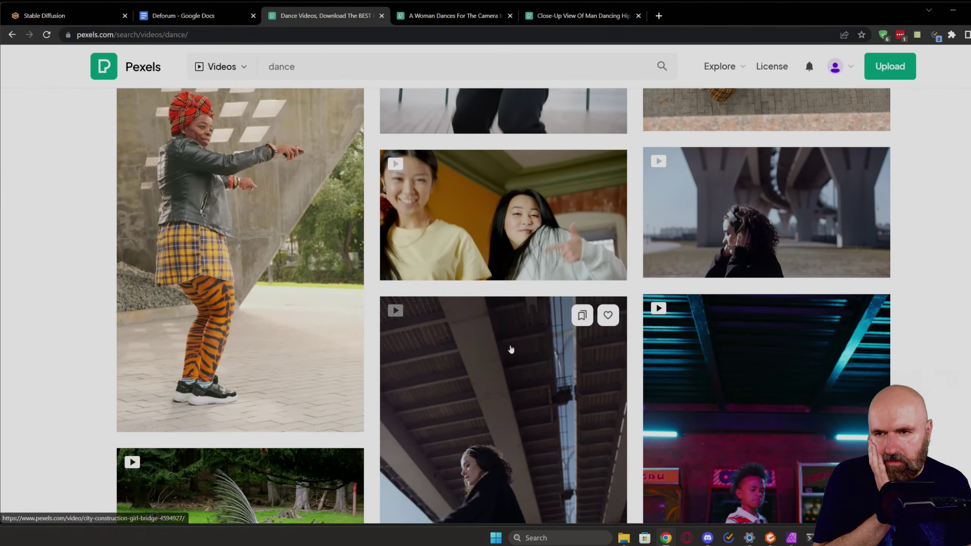
{"action": "scroll", "coordinate": [512, 340], "scroll_direction": "down", "scroll_amount": 5}
{"action": "scroll", "coordinate": [513, 339], "scroll_direction": "up", "scroll_amount": 4}
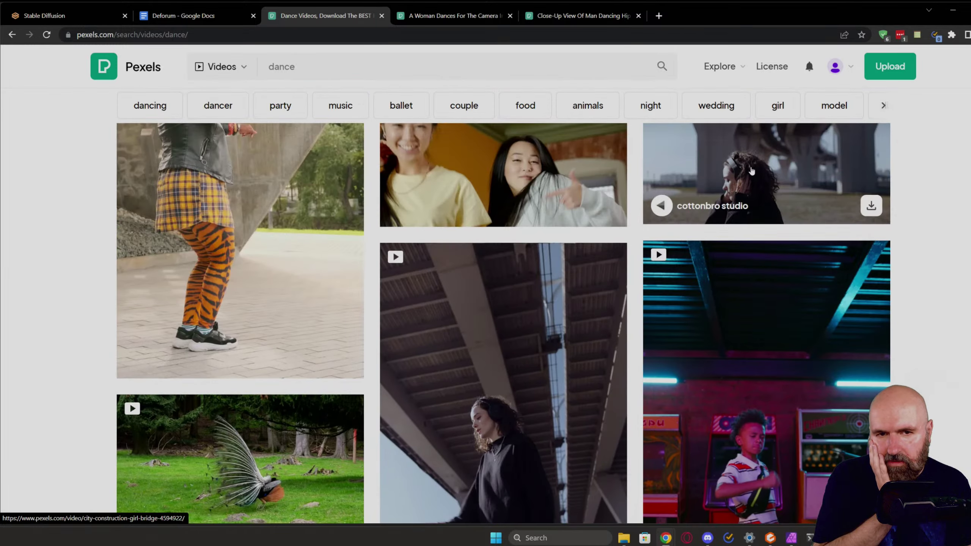
{"action": "scroll", "coordinate": [759, 228], "scroll_direction": "up", "scroll_amount": 1}
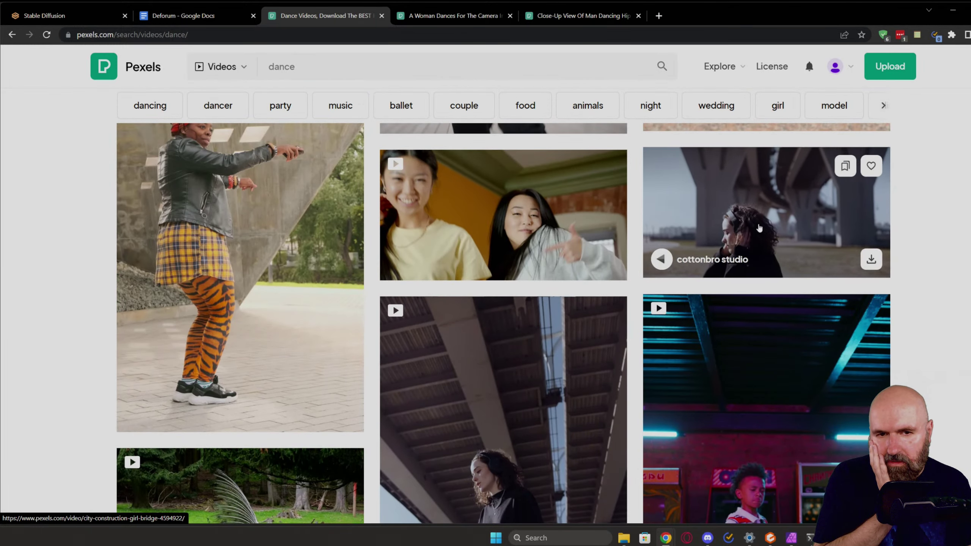
{"action": "scroll", "coordinate": [504, 268], "scroll_direction": "down", "scroll_amount": 7}
{"action": "mouse_move", "coordinate": [227, 267]}
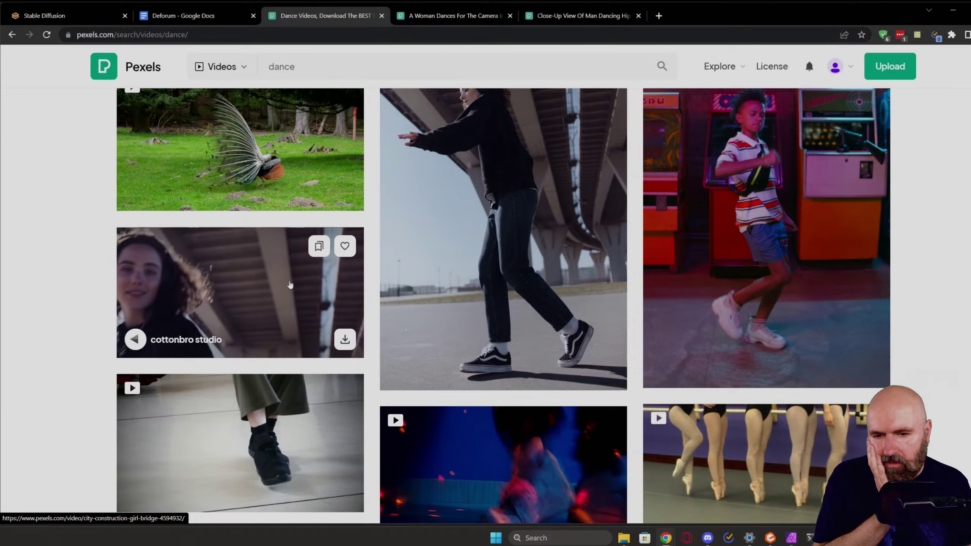
{"action": "scroll", "coordinate": [318, 287], "scroll_direction": "down", "scroll_amount": 6}
{"action": "scroll", "coordinate": [319, 288], "scroll_direction": "down", "scroll_amount": 15}
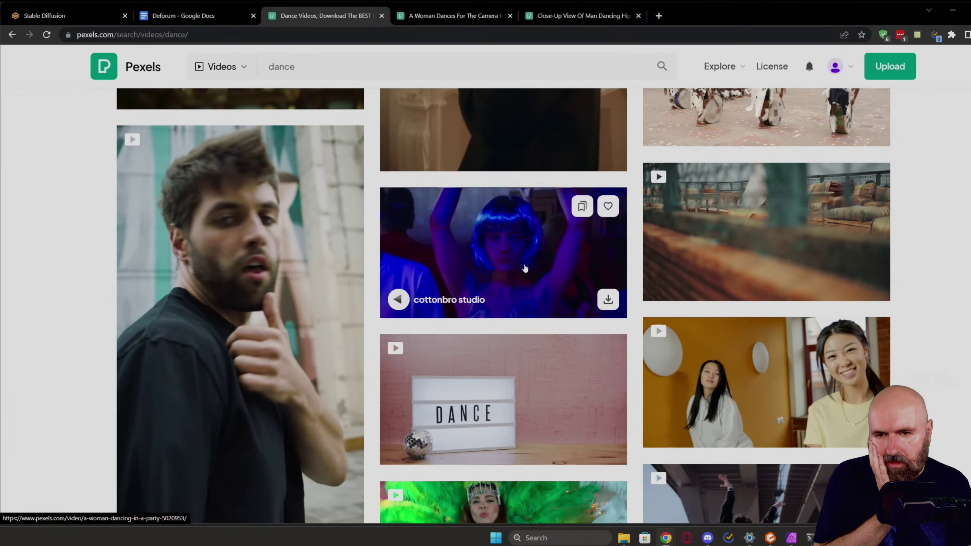
Step: Open the clip of the curly-haired blonde woman dancing with raised arms in a new browser tab
{"action": "scroll", "coordinate": [261, 286], "scroll_direction": "down", "scroll_amount": 1}
{"action": "scroll", "coordinate": [262, 287], "scroll_direction": "down", "scroll_amount": 6}
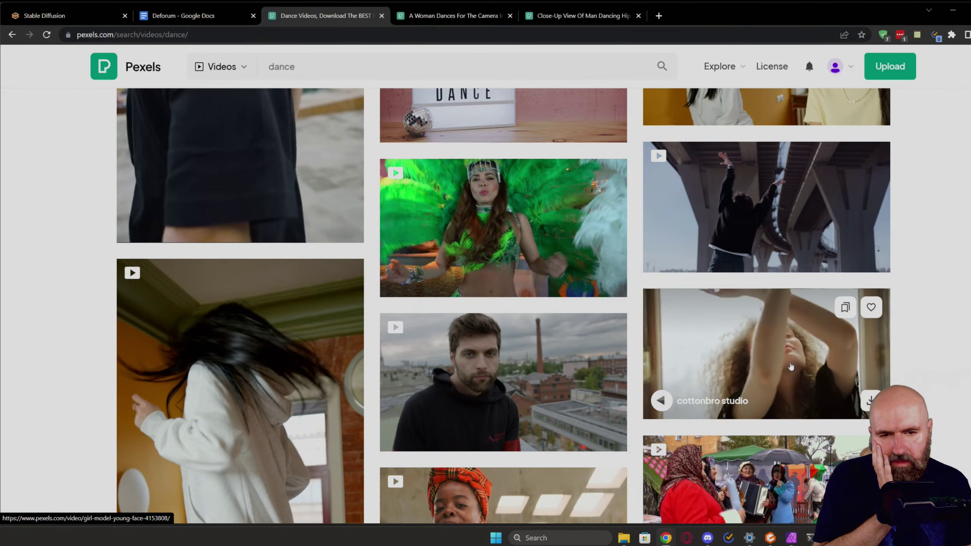
{"action": "right_click", "coordinate": [765, 346]}
{"action": "left_click", "coordinate": [810, 106]}
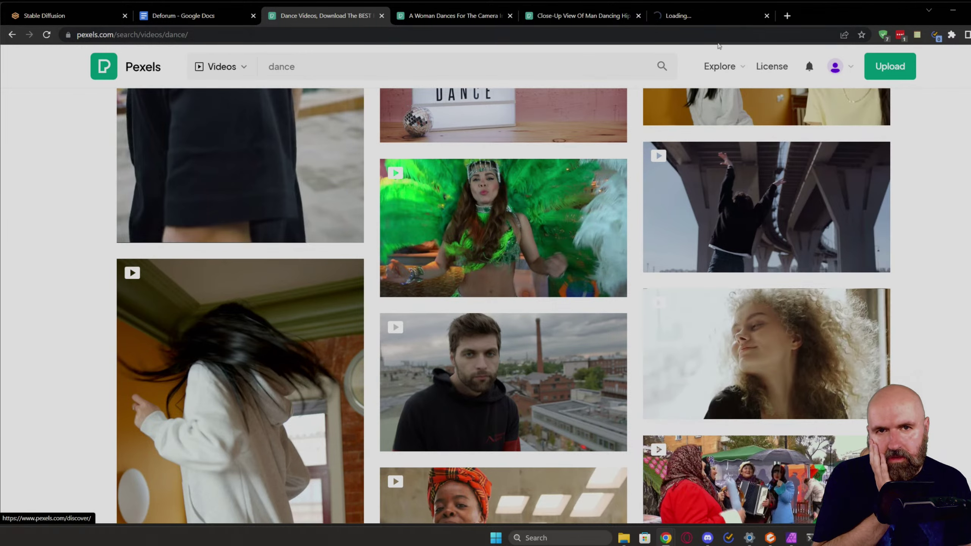
Step: View the opened clip of the curly-haired blonde dancer and return to the Deforum settings in Stable Diffusion
{"action": "left_click", "coordinate": [701, 20]}
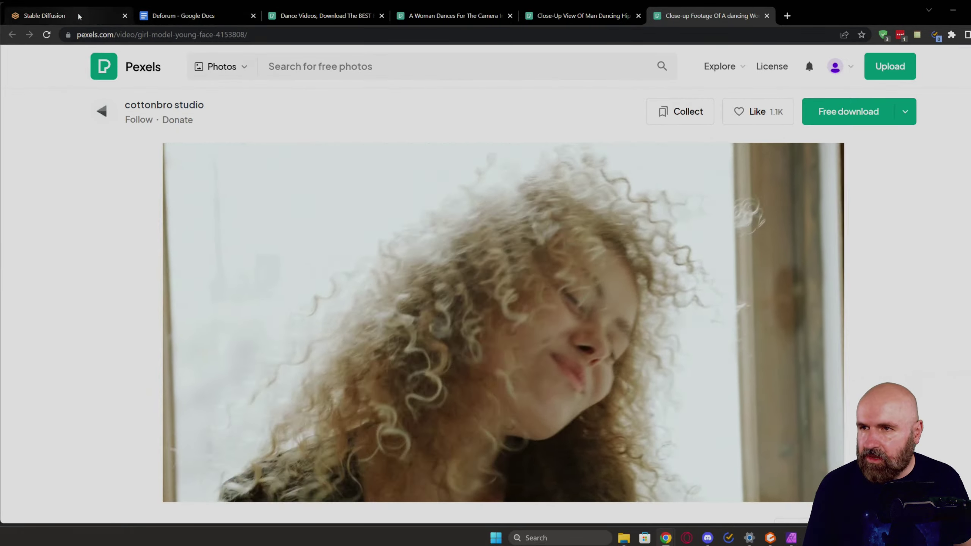
{"action": "left_click", "coordinate": [97, 15]}
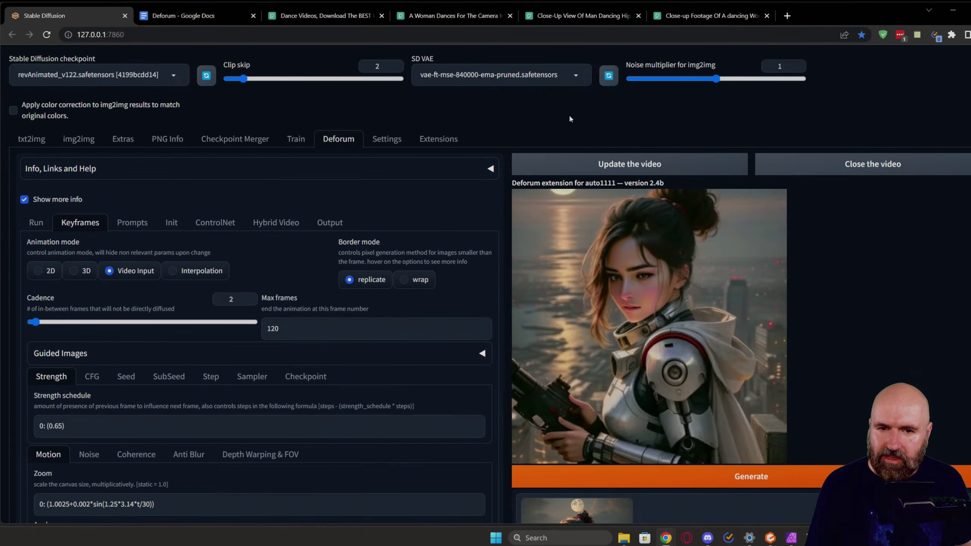
{"action": "scroll", "coordinate": [650, 191], "scroll_direction": "down", "scroll_amount": 1}
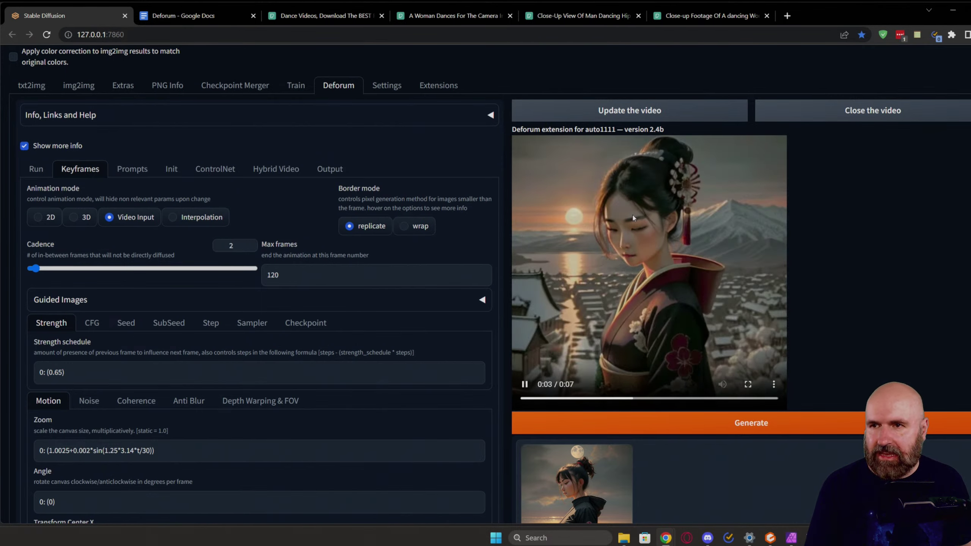
Step: Open YouTube in a new browser tab, search for "mutli4g" and look through the results for the channel
{"action": "left_click", "coordinate": [786, 15]}
{"action": "left_click", "coordinate": [543, 284]}
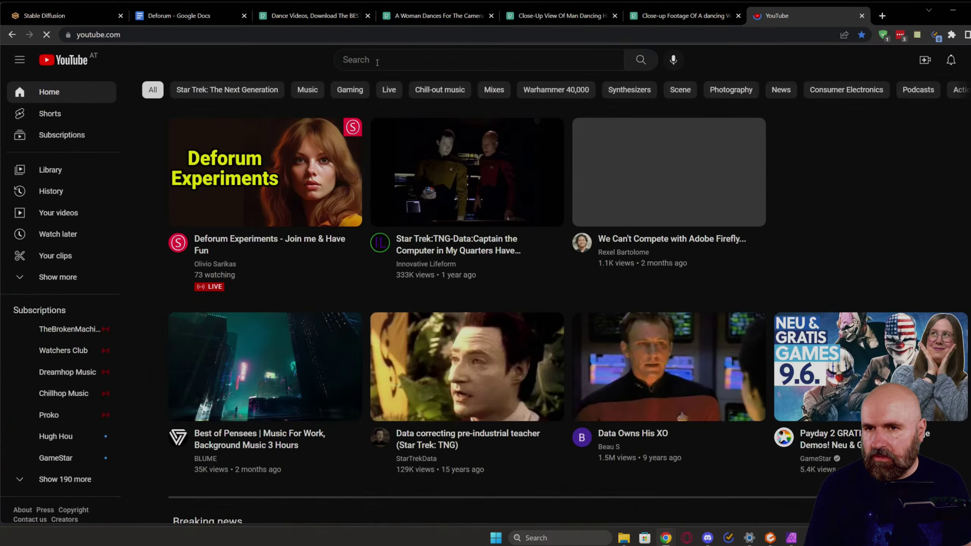
{"action": "left_click", "coordinate": [383, 60]}
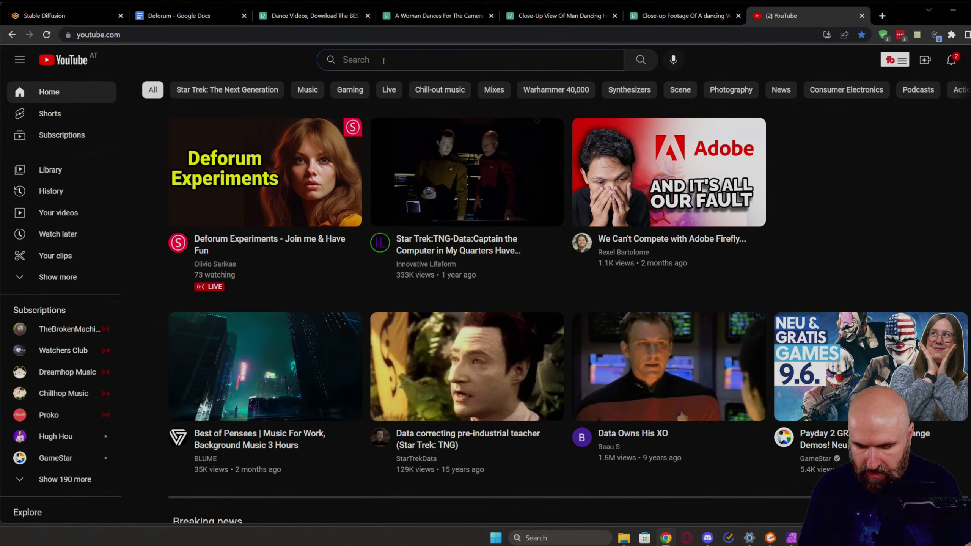
{"action": "type", "text": "m"}
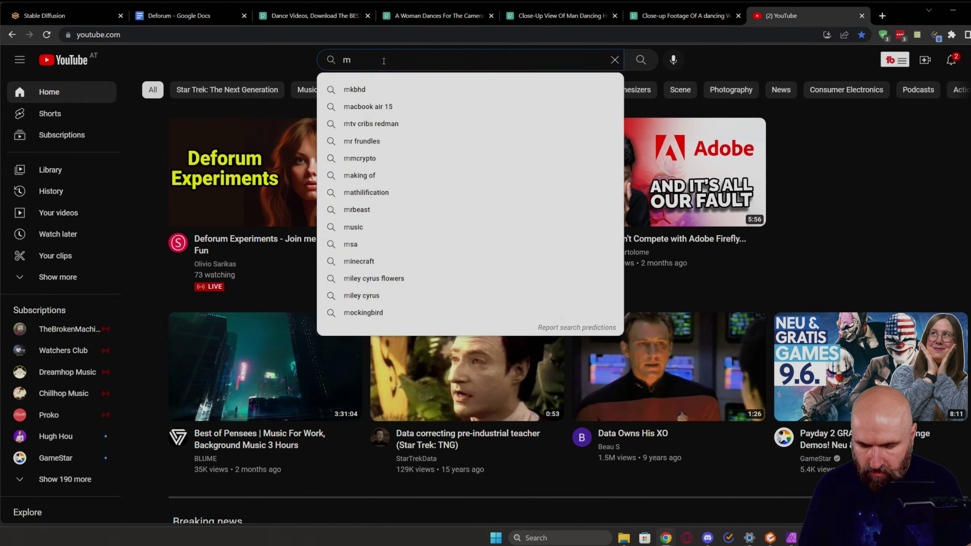
{"action": "type", "text": "utli4g"}
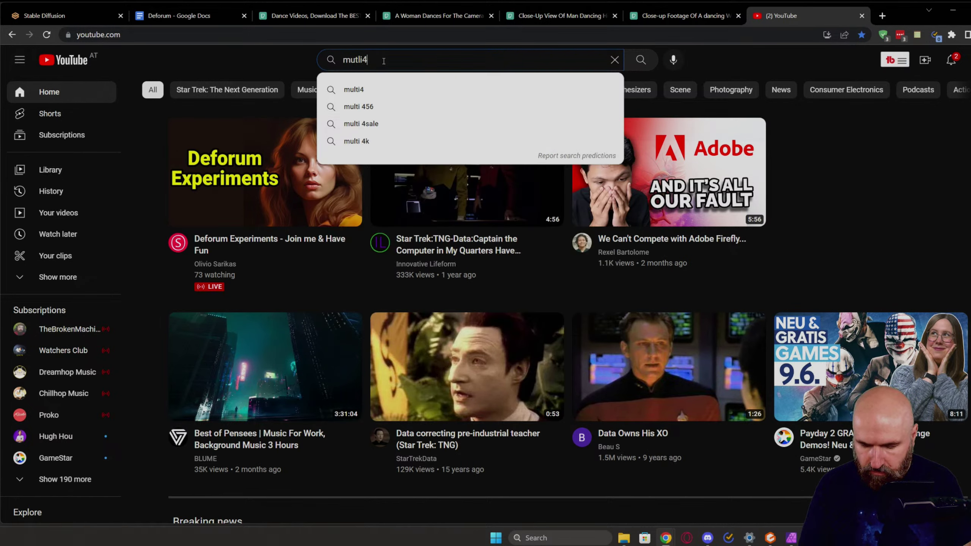
{"action": "key", "text": "Return"}
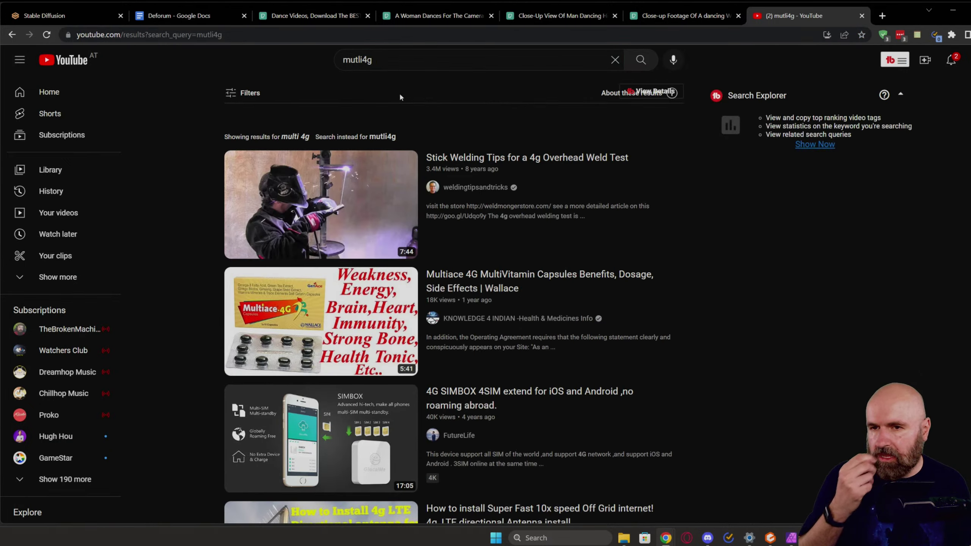
{"action": "scroll", "coordinate": [432, 121], "scroll_direction": "down", "scroll_amount": 15}
{"action": "scroll", "coordinate": [476, 328], "scroll_direction": "up", "scroll_amount": 15}
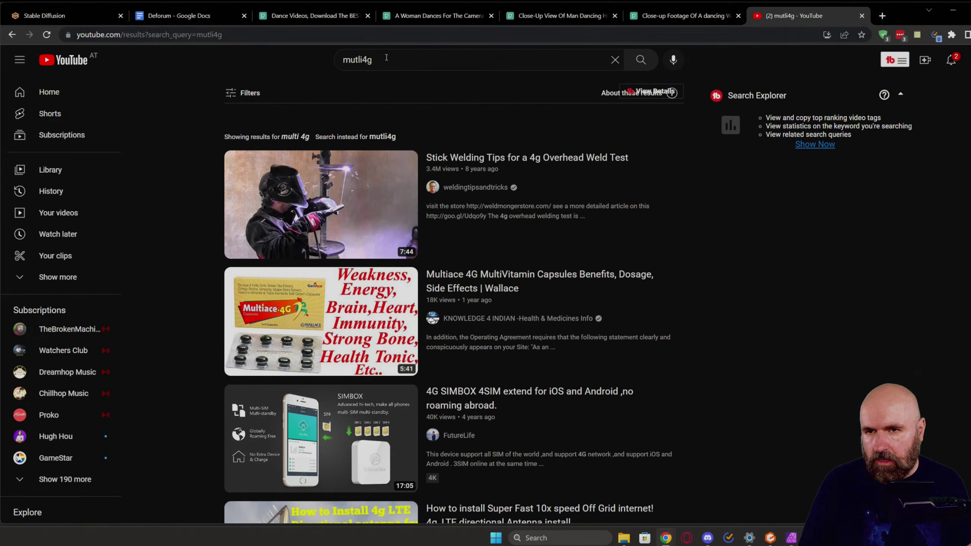
Step: Search YouTube for "salaisuuslp" instead, open the Multi4G channel and place the cursor in its web address
{"action": "left_click", "coordinate": [425, 65]}
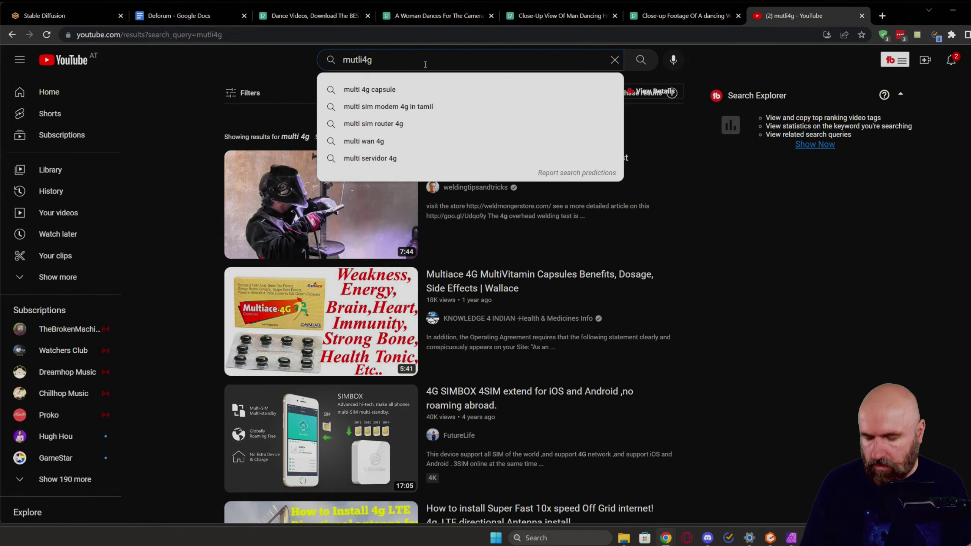
{"action": "key", "text": "ctrl+s"}
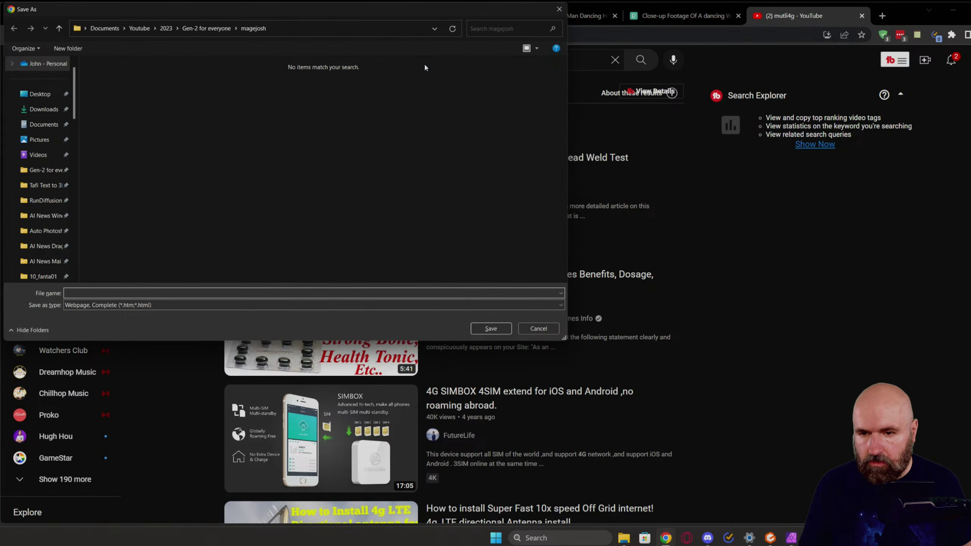
{"action": "key", "text": "Escape"}
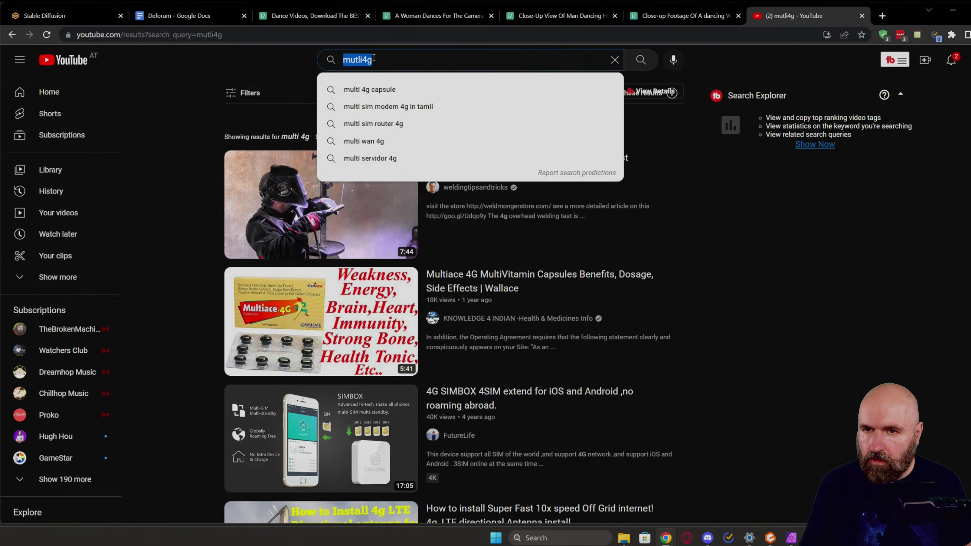
{"action": "type", "text": "salaisuus p"}
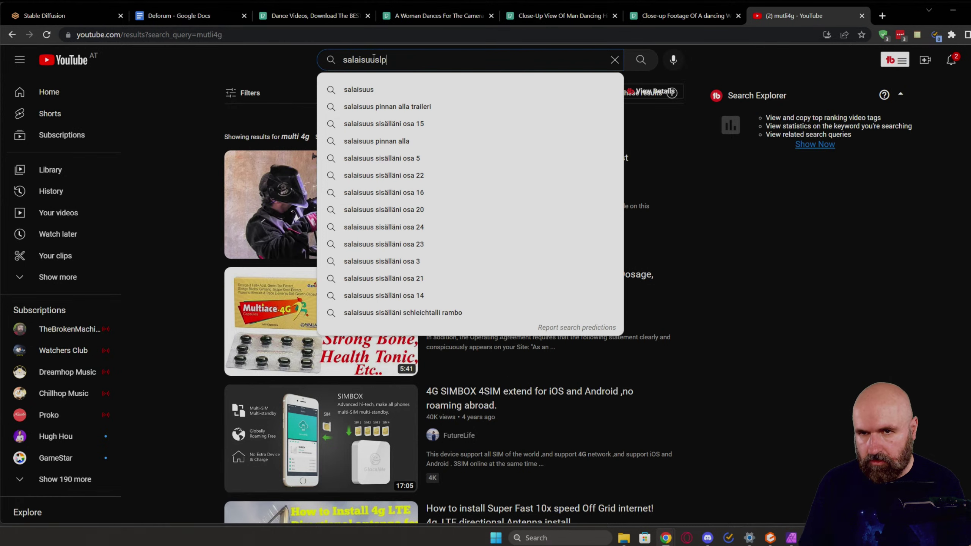
{"action": "key", "text": "Return"}
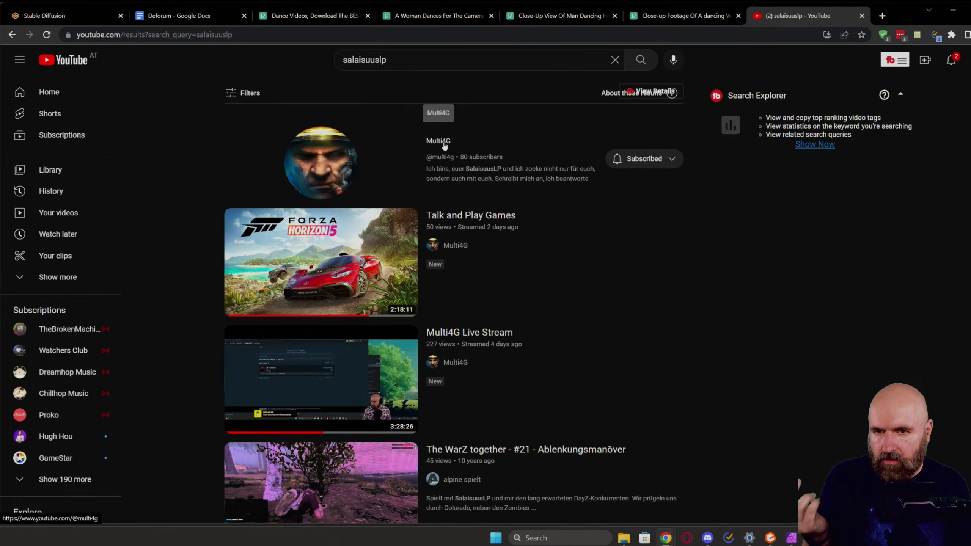
{"action": "left_click", "coordinate": [184, 36]}
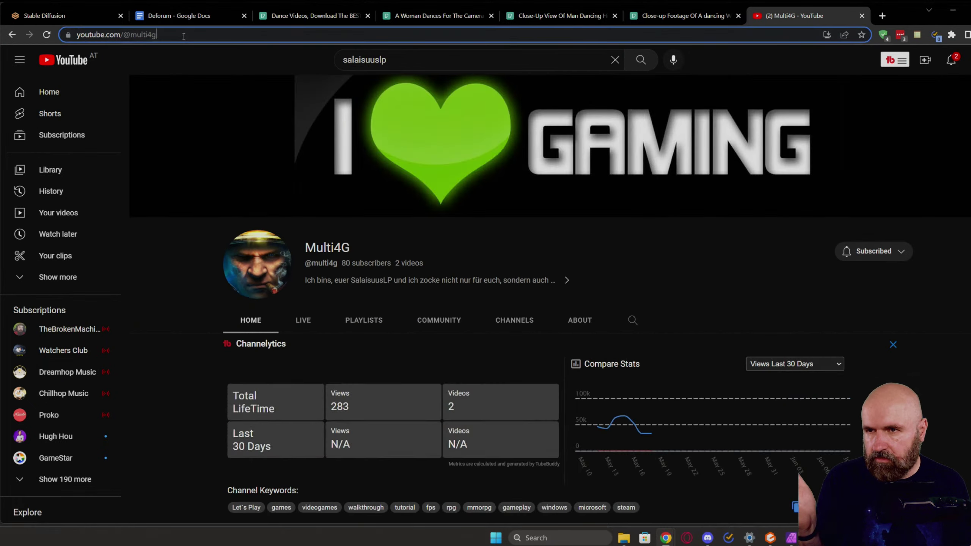
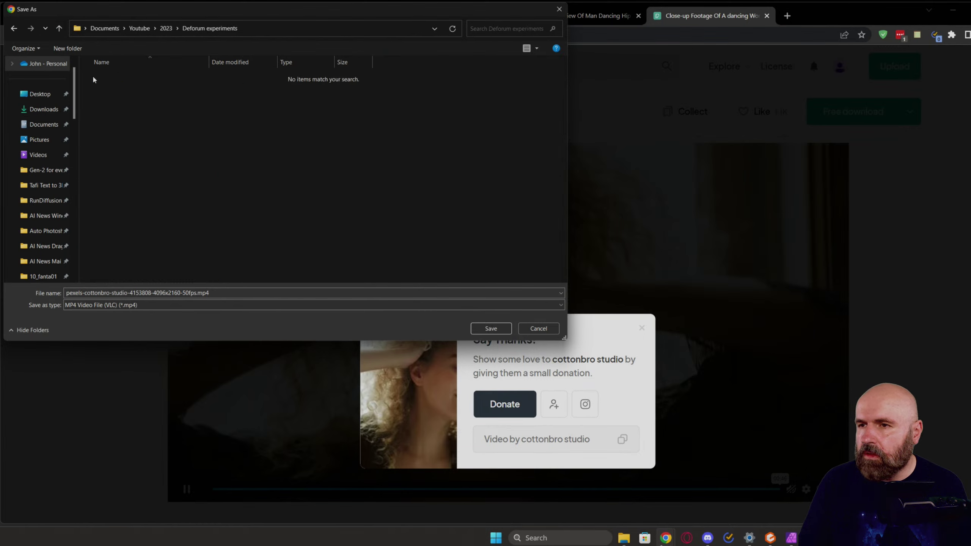
{"action": "left_click", "coordinate": [492, 330]}
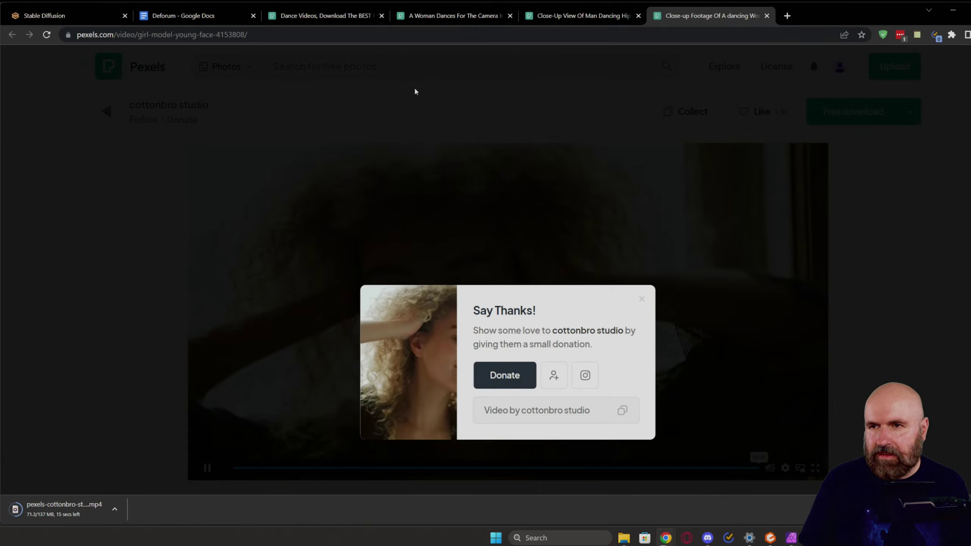
Step: Return to Stable Diffusion and look through Deforum's Keyframes, Prompts, Init, ControlNet, Hybrid Video, Output and Run settings for the video input options
{"action": "left_click", "coordinate": [99, 11]}
{"action": "scroll", "coordinate": [219, 247], "scroll_direction": "down", "scroll_amount": 2}
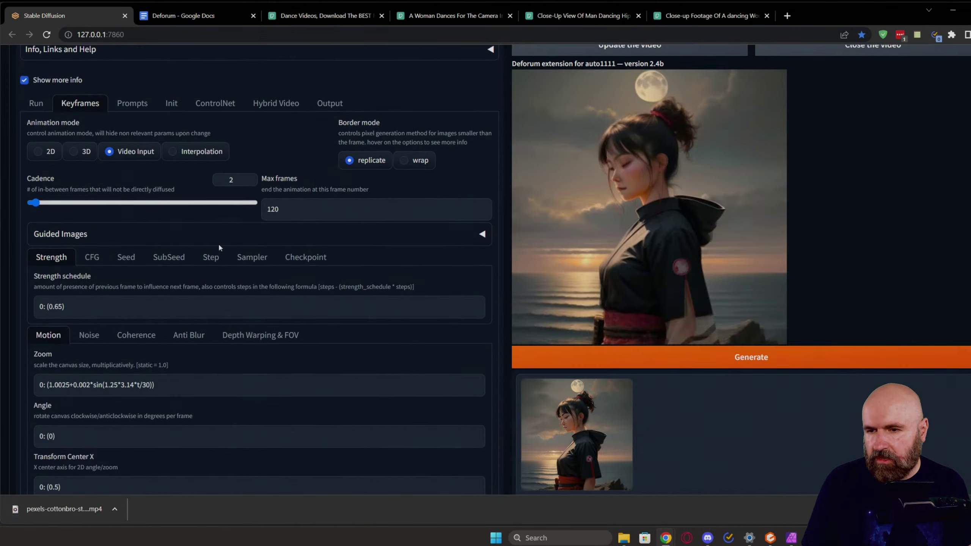
{"action": "scroll", "coordinate": [218, 247], "scroll_direction": "down", "scroll_amount": 3}
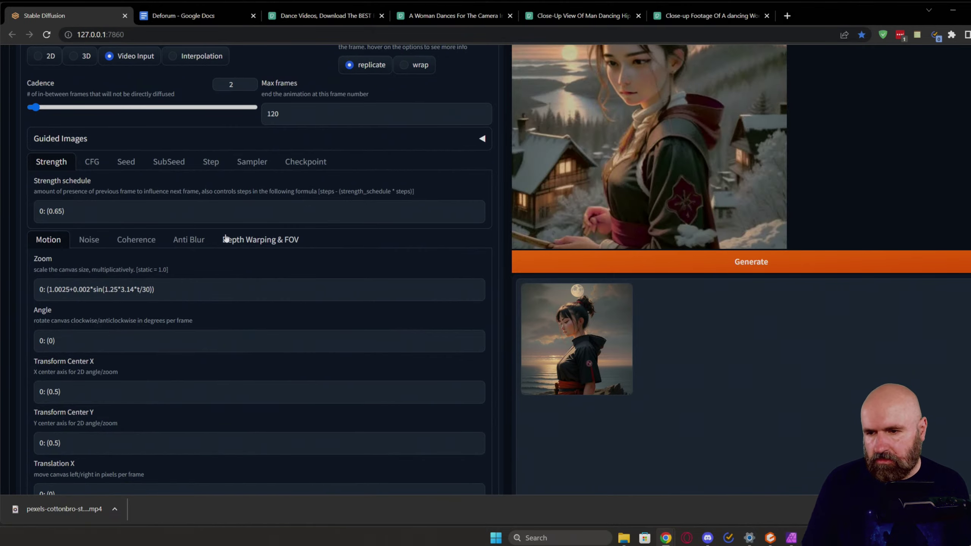
{"action": "scroll", "coordinate": [226, 239], "scroll_direction": "down", "scroll_amount": 3}
{"action": "scroll", "coordinate": [226, 238], "scroll_direction": "up", "scroll_amount": 10}
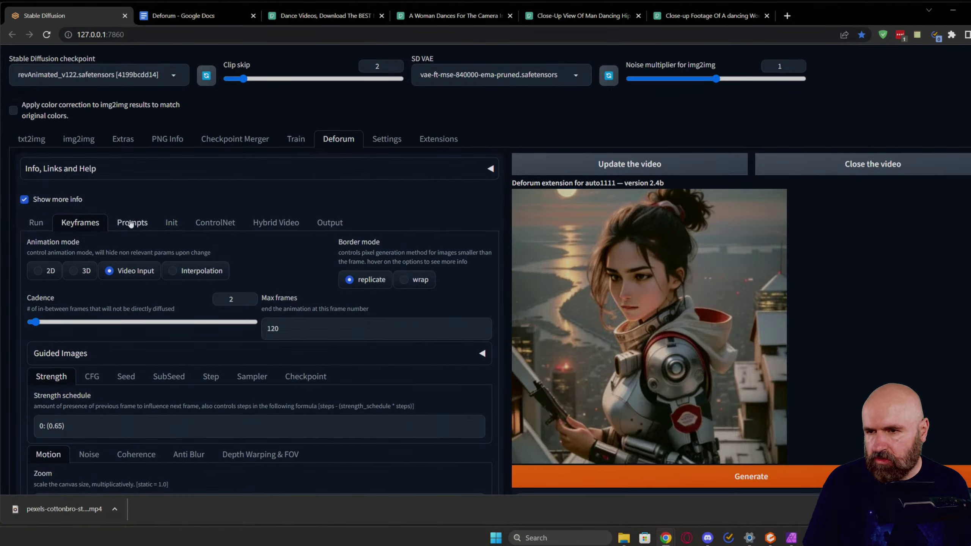
{"action": "left_click", "coordinate": [131, 224]}
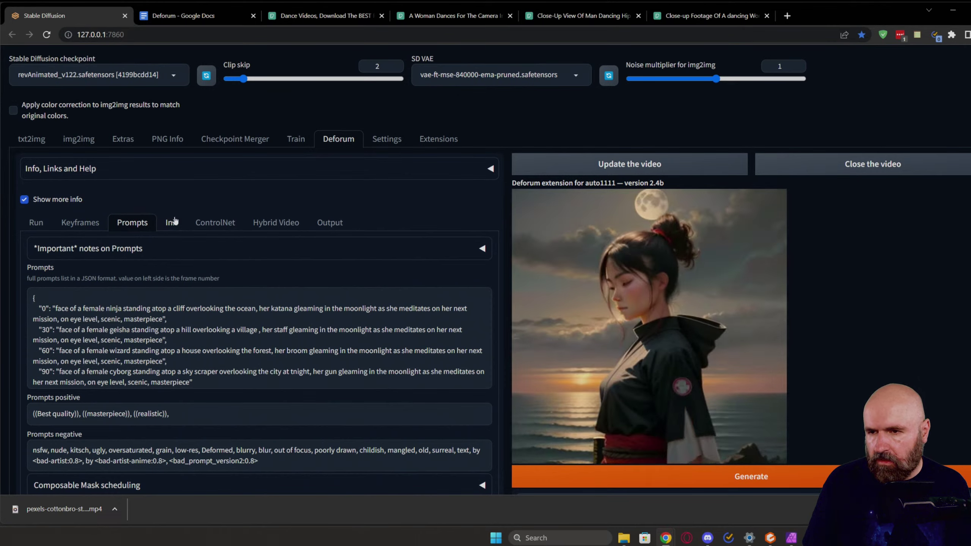
{"action": "left_click", "coordinate": [175, 220]}
{"action": "left_click", "coordinate": [214, 222]}
{"action": "left_click", "coordinate": [260, 225]}
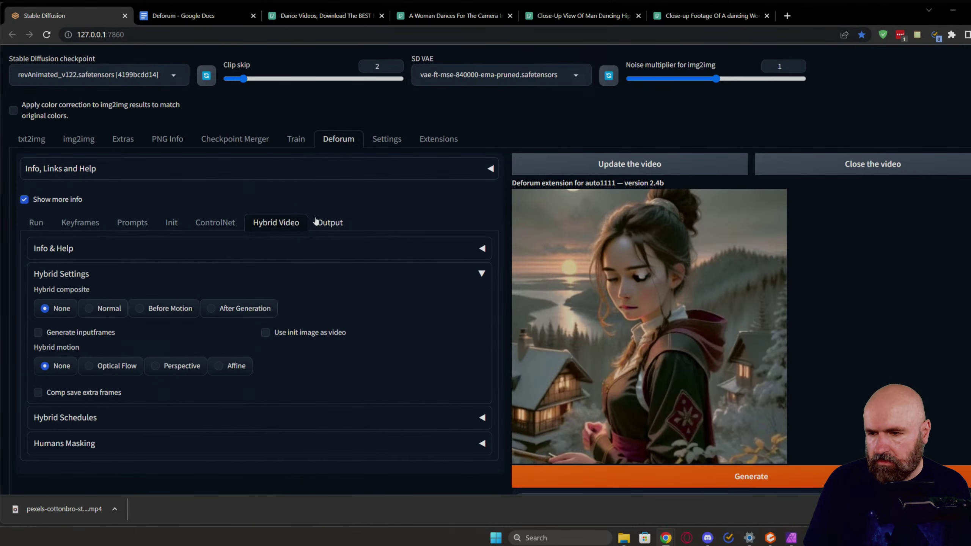
{"action": "left_click", "coordinate": [332, 223]}
{"action": "left_click", "coordinate": [79, 222]}
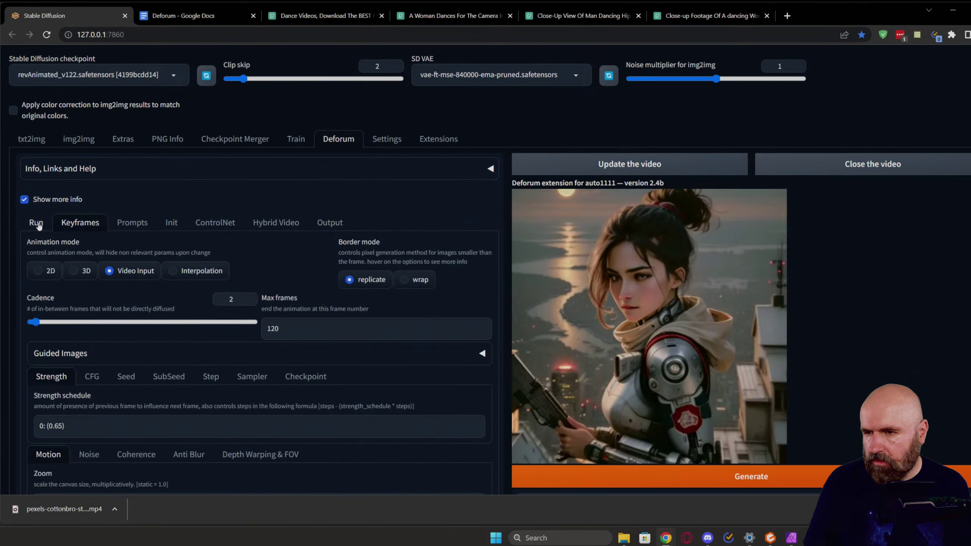
{"action": "left_click", "coordinate": [38, 226]}
{"action": "left_click", "coordinate": [86, 225]}
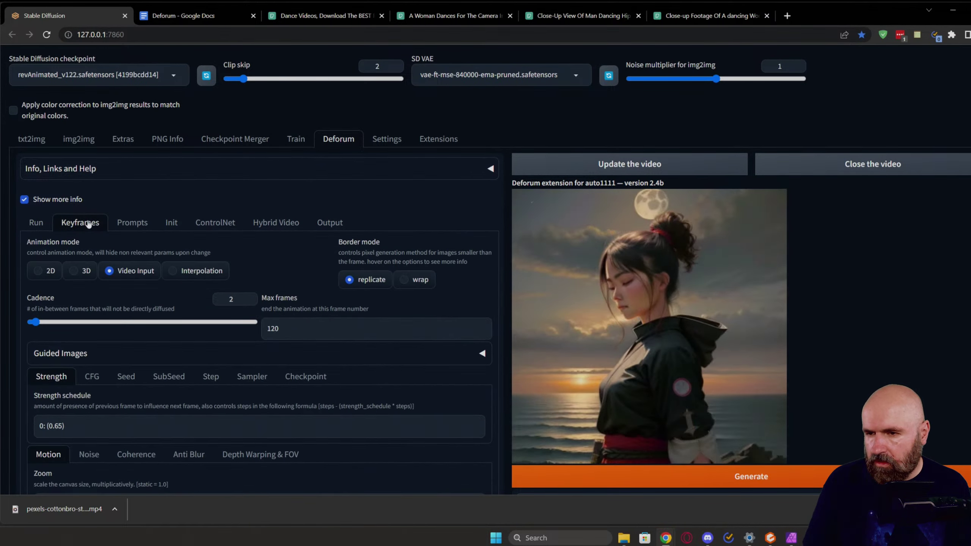
Step: Examine the full list of Keyframes settings, from the animation mode down through the motion parameters
{"action": "scroll", "coordinate": [138, 245], "scroll_direction": "down", "scroll_amount": 3}
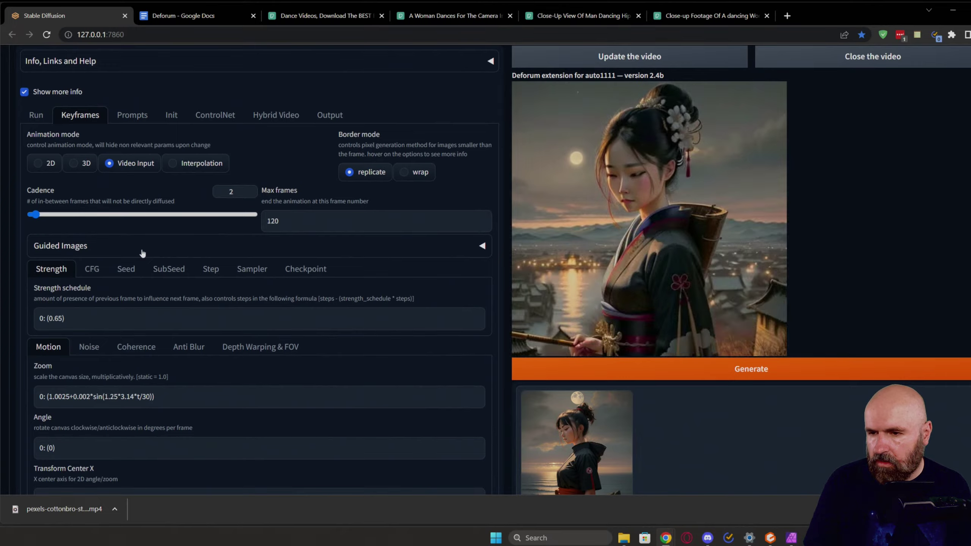
{"action": "scroll", "coordinate": [141, 252], "scroll_direction": "down", "scroll_amount": 2}
{"action": "scroll", "coordinate": [142, 252], "scroll_direction": "down", "scroll_amount": 2}
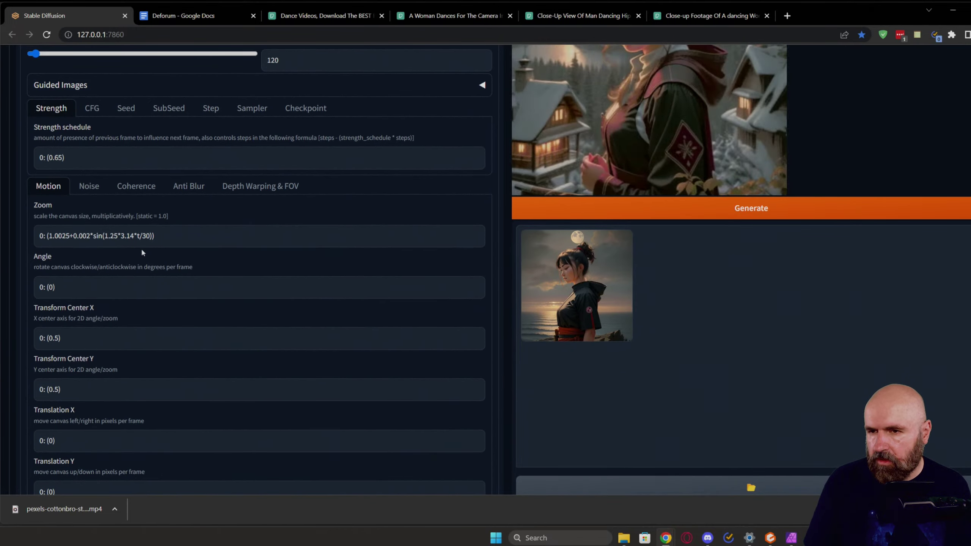
{"action": "scroll", "coordinate": [142, 252], "scroll_direction": "down", "scroll_amount": 2}
{"action": "scroll", "coordinate": [141, 249], "scroll_direction": "down", "scroll_amount": 3}
{"action": "scroll", "coordinate": [141, 248], "scroll_direction": "up", "scroll_amount": 10}
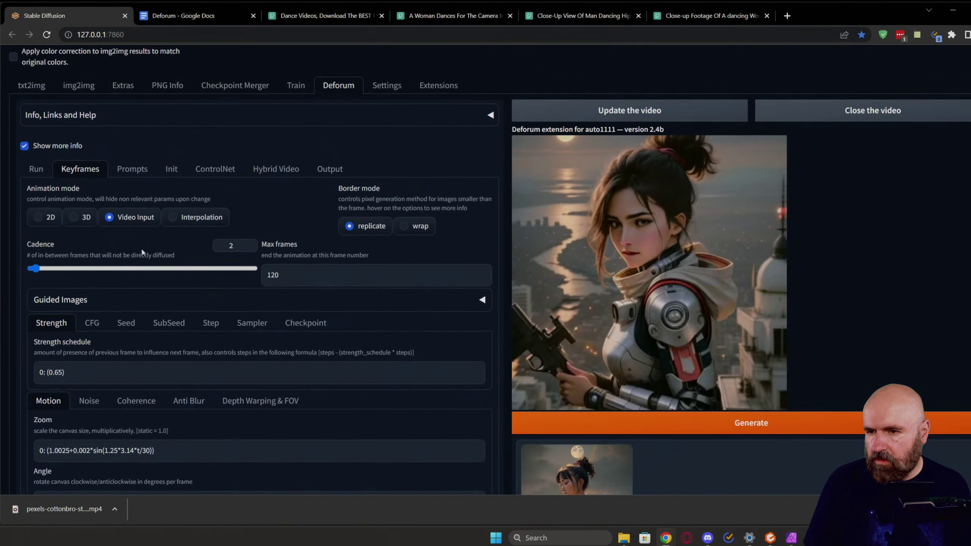
Step: Inspect the Run settings and expand the Batch Mode, Resume and more section to check its options
{"action": "left_click", "coordinate": [38, 169]}
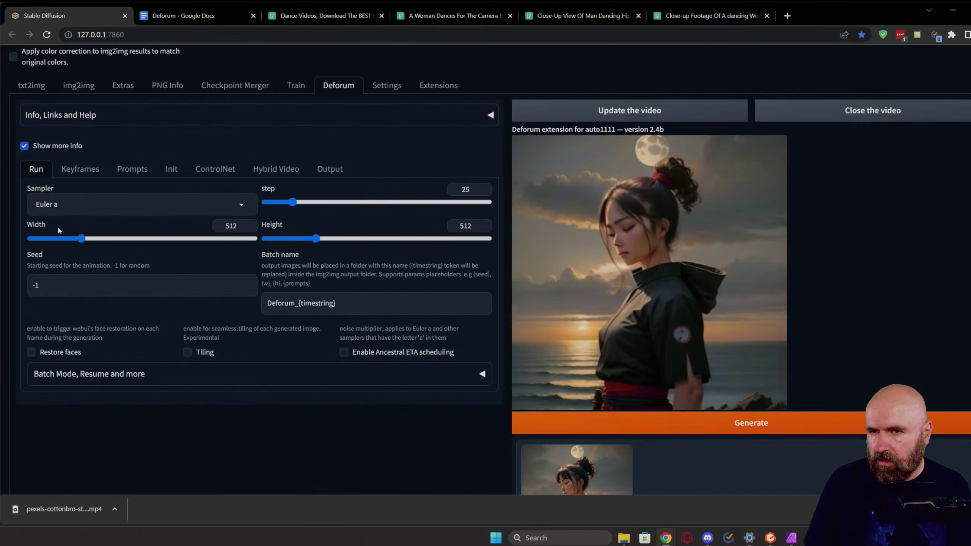
{"action": "scroll", "coordinate": [57, 229], "scroll_direction": "up", "scroll_amount": 1}
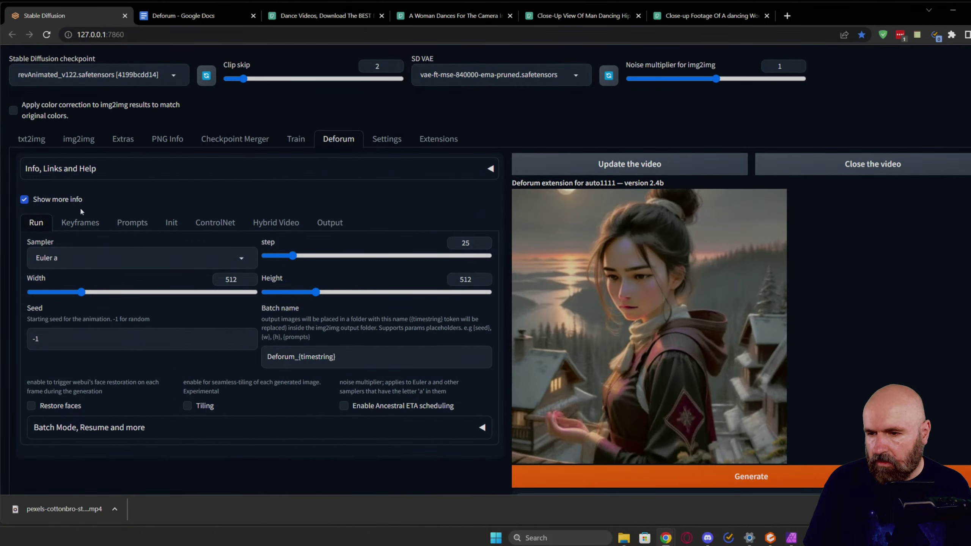
{"action": "left_click", "coordinate": [169, 421]}
{"action": "scroll", "coordinate": [170, 421], "scroll_direction": "down", "scroll_amount": 5}
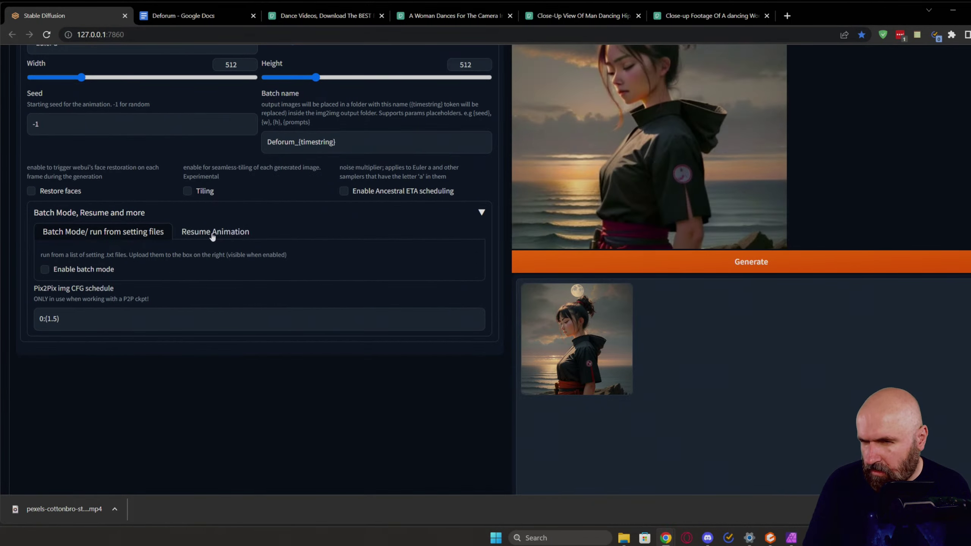
{"action": "scroll", "coordinate": [212, 237], "scroll_direction": "up", "scroll_amount": 5}
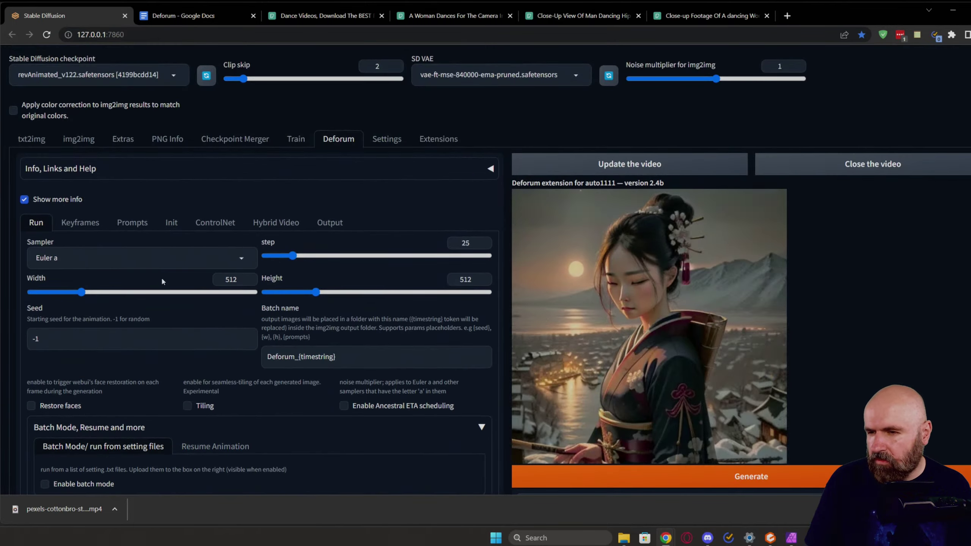
Step: Examine the Keyframes settings for the Video Input animation mode, including the motion parameters, and the scheduled, positive and negative prompts
{"action": "left_click", "coordinate": [80, 220]}
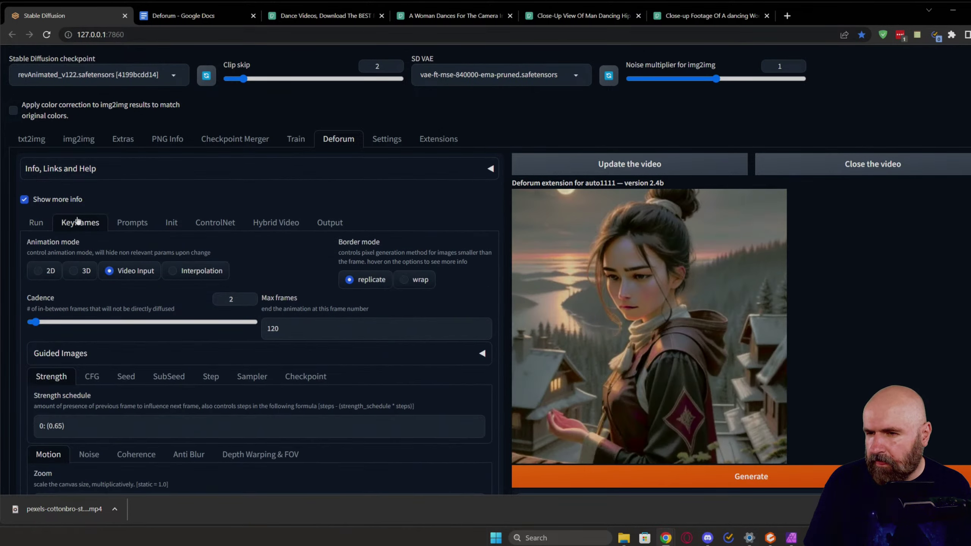
{"action": "scroll", "coordinate": [223, 283], "scroll_direction": "down", "scroll_amount": 3}
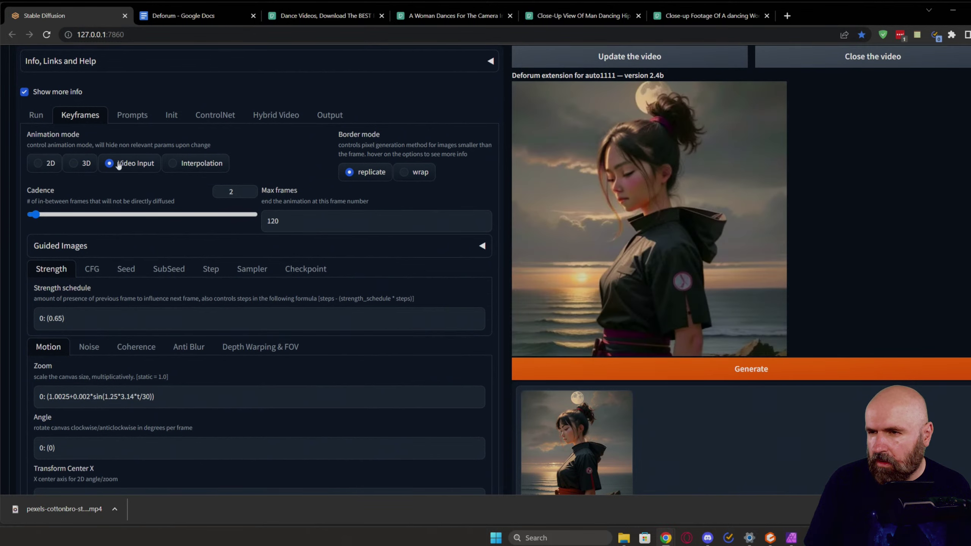
{"action": "mouse_move", "coordinate": [56, 135]}
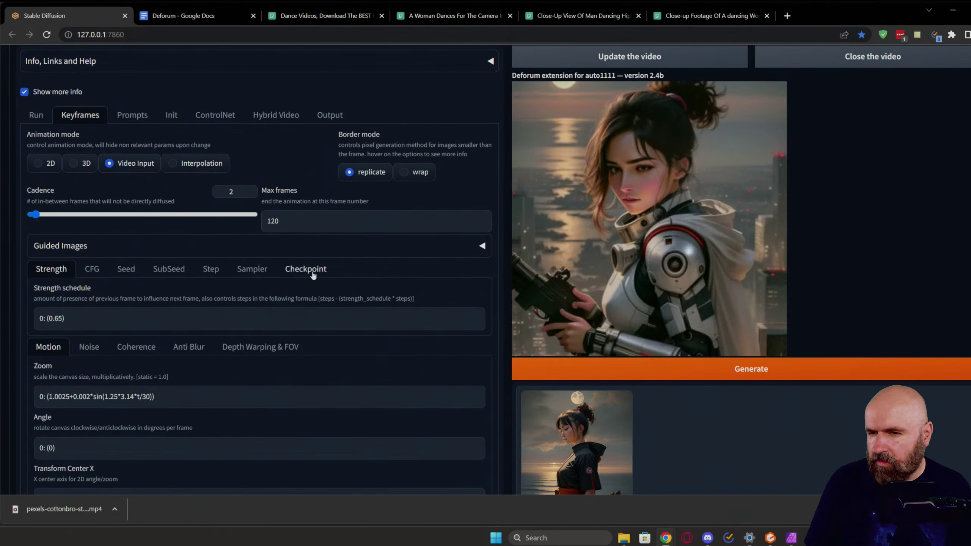
{"action": "scroll", "coordinate": [48, 277], "scroll_direction": "down", "scroll_amount": 4}
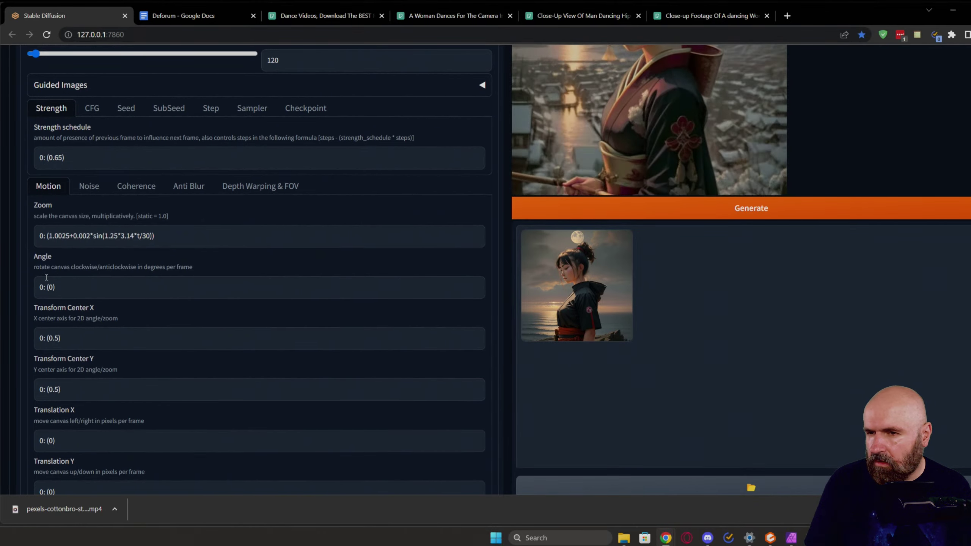
{"action": "scroll", "coordinate": [53, 279], "scroll_direction": "down", "scroll_amount": 6}
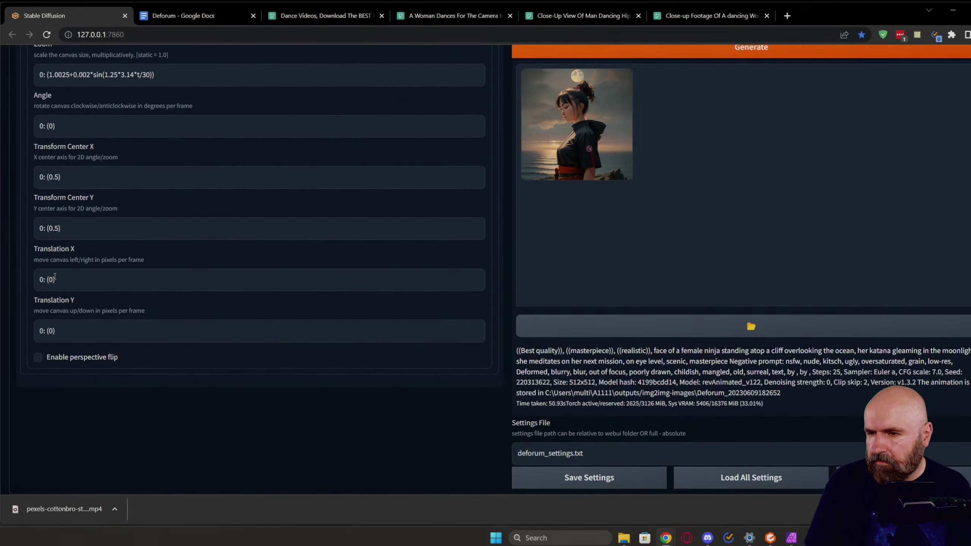
{"action": "scroll", "coordinate": [56, 279], "scroll_direction": "up", "scroll_amount": 12}
{"action": "left_click", "coordinate": [132, 211]}
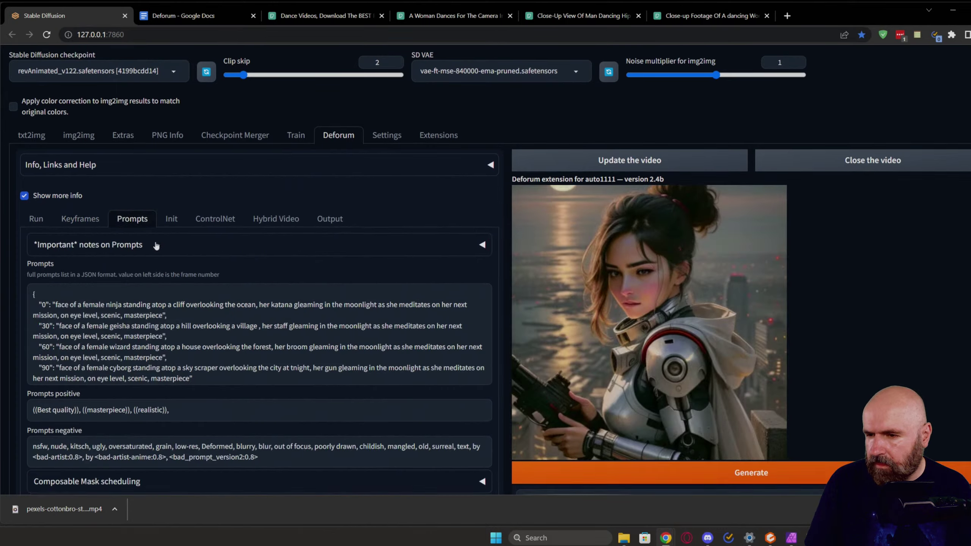
{"action": "scroll", "coordinate": [156, 244], "scroll_direction": "down", "scroll_amount": 4}
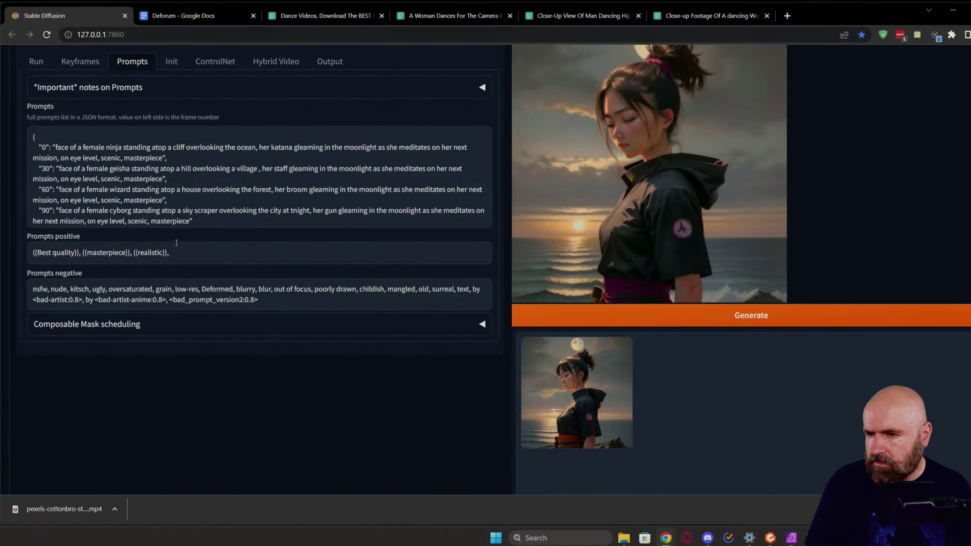
{"action": "scroll", "coordinate": [175, 243], "scroll_direction": "up", "scroll_amount": 1}
{"action": "scroll", "coordinate": [177, 243], "scroll_direction": "up", "scroll_amount": 4}
Step: Inspect Deforum's Image Init and Video Init settings, recheck the Run settings and prompts, and return to the Video Init settings
{"action": "left_click", "coordinate": [169, 225]}
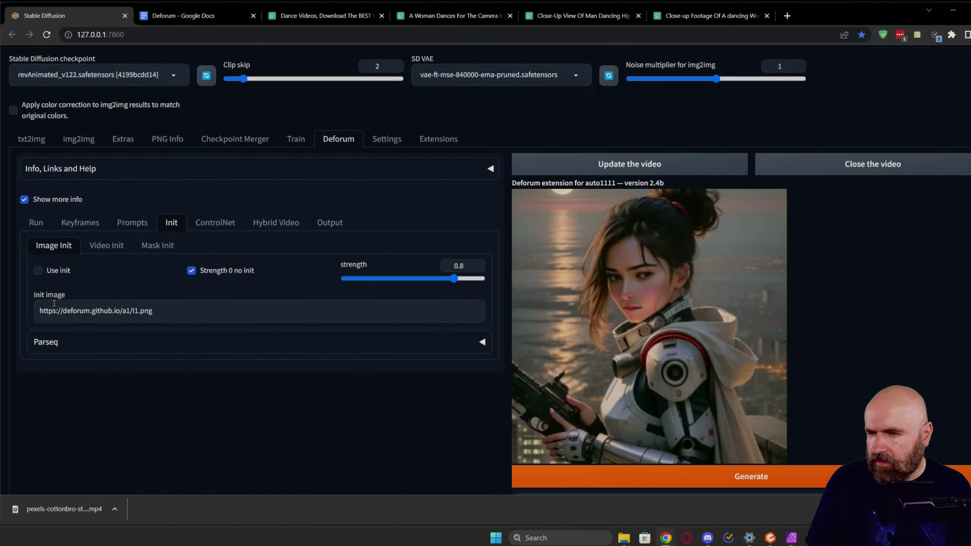
{"action": "left_click", "coordinate": [106, 246]}
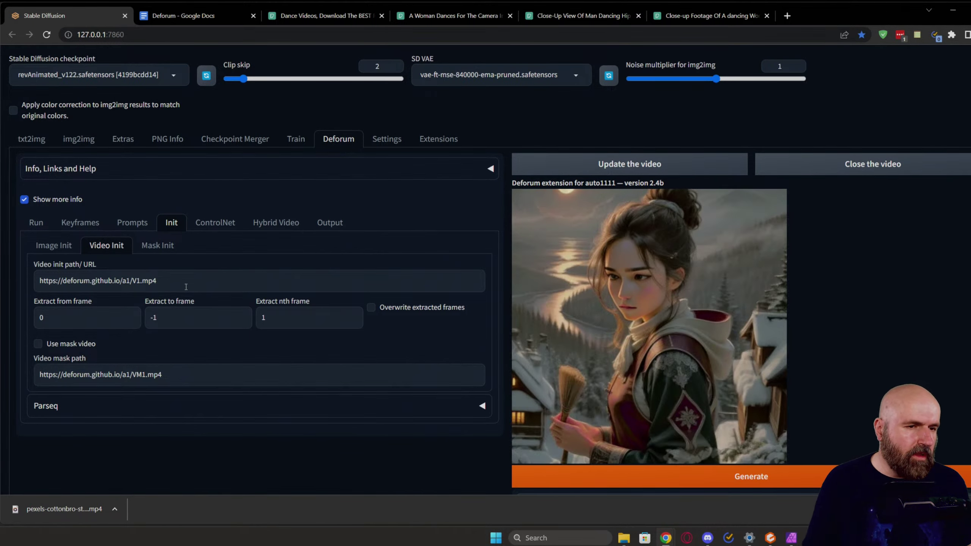
{"action": "mouse_move", "coordinate": [630, 331]}
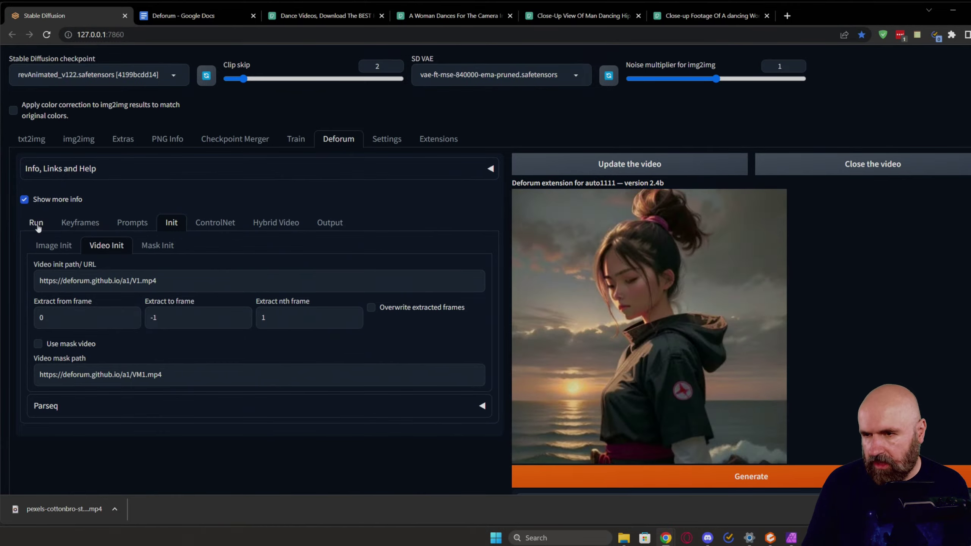
{"action": "left_click", "coordinate": [36, 224]}
{"action": "scroll", "coordinate": [98, 264], "scroll_direction": "down", "scroll_amount": 5}
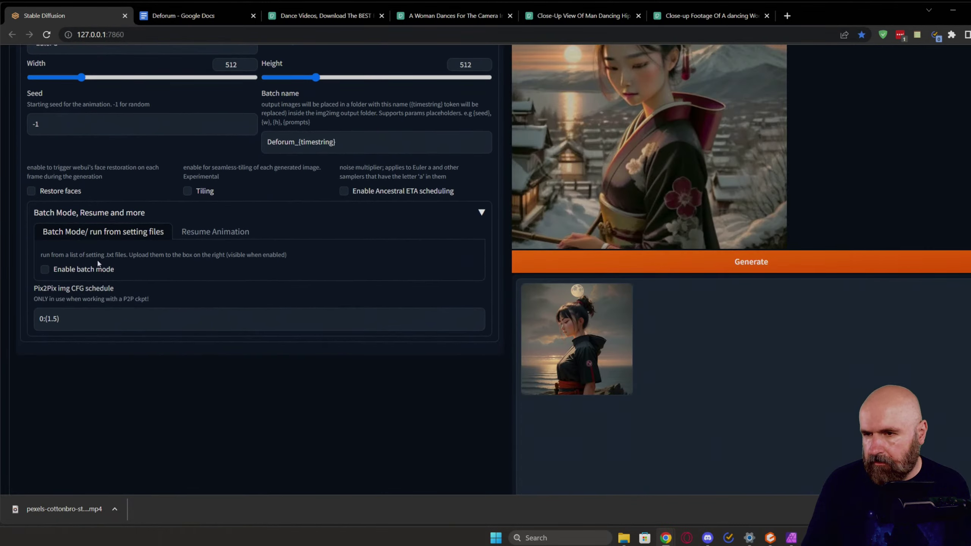
{"action": "scroll", "coordinate": [150, 289], "scroll_direction": "up", "scroll_amount": 5}
{"action": "left_click", "coordinate": [132, 223]}
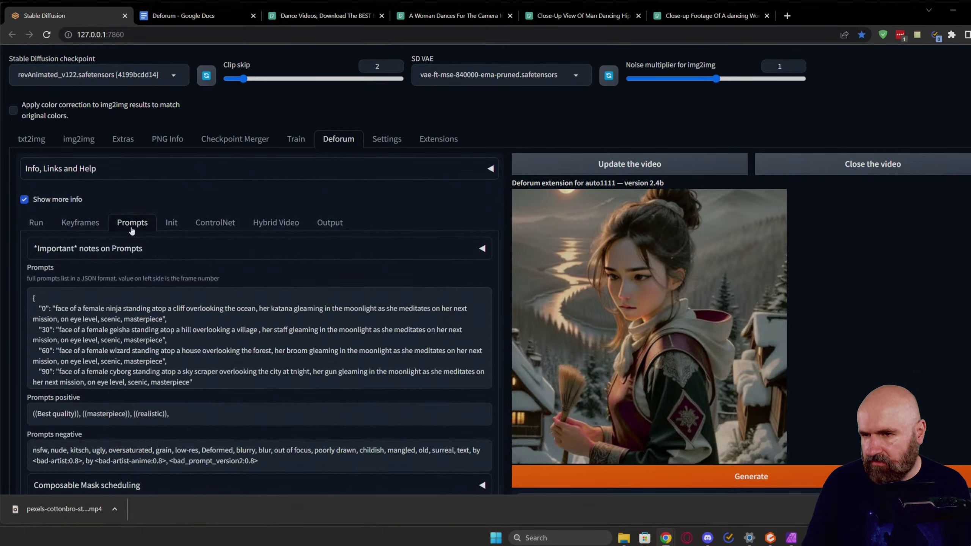
{"action": "left_click", "coordinate": [171, 223]}
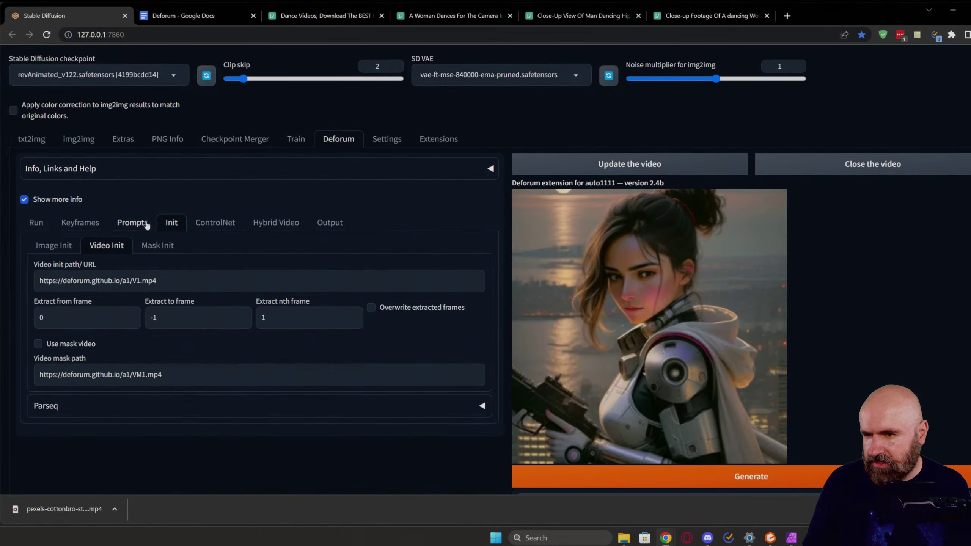
{"action": "key", "text": "alt+Tab"}
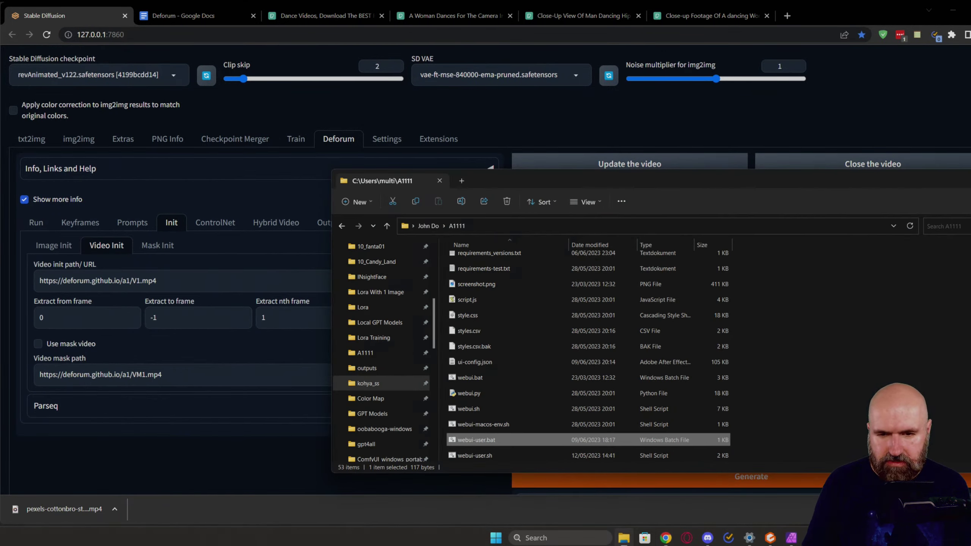
{"action": "scroll", "coordinate": [385, 334], "scroll_direction": "up", "scroll_amount": 5}
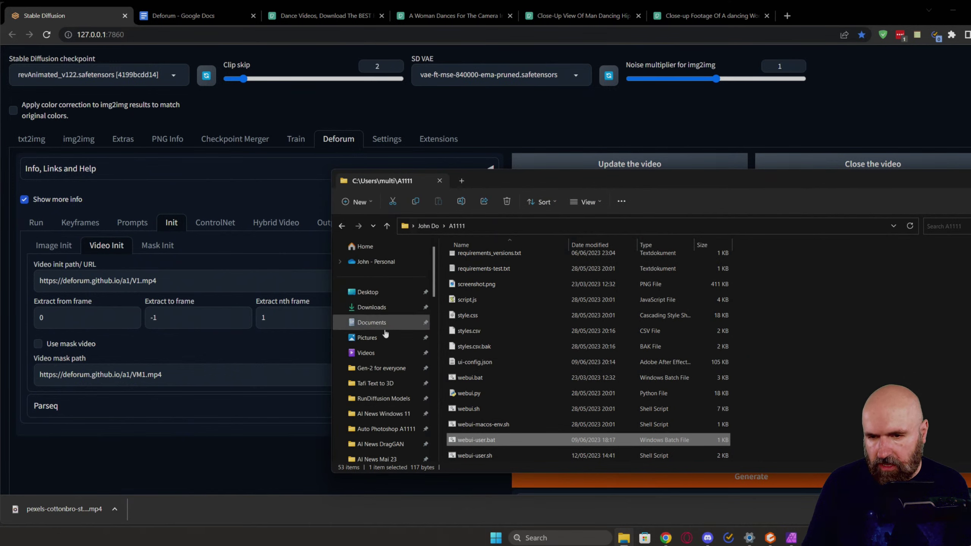
{"action": "left_click", "coordinate": [381, 368]}
{"action": "left_click", "coordinate": [493, 226]}
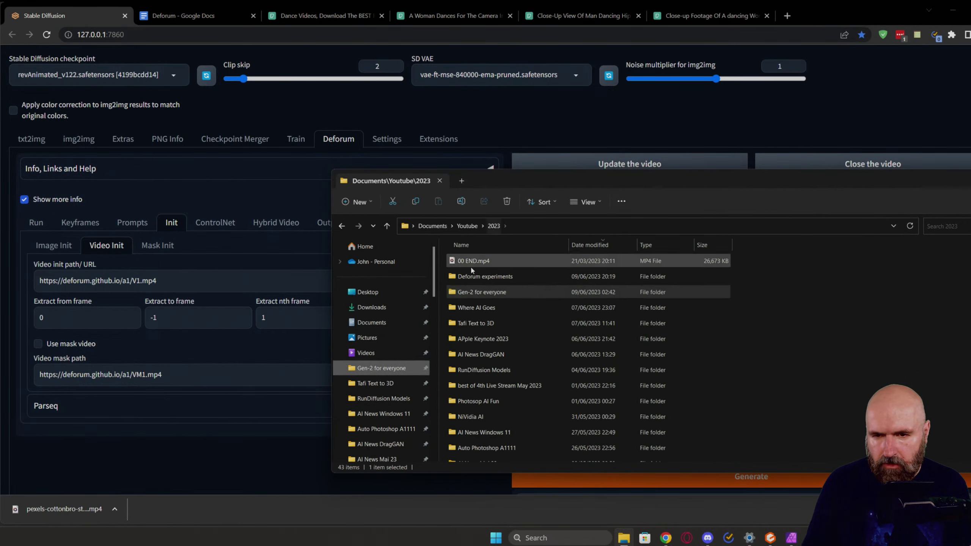
{"action": "double_click", "coordinate": [473, 275]}
{"action": "left_click", "coordinate": [475, 279]}
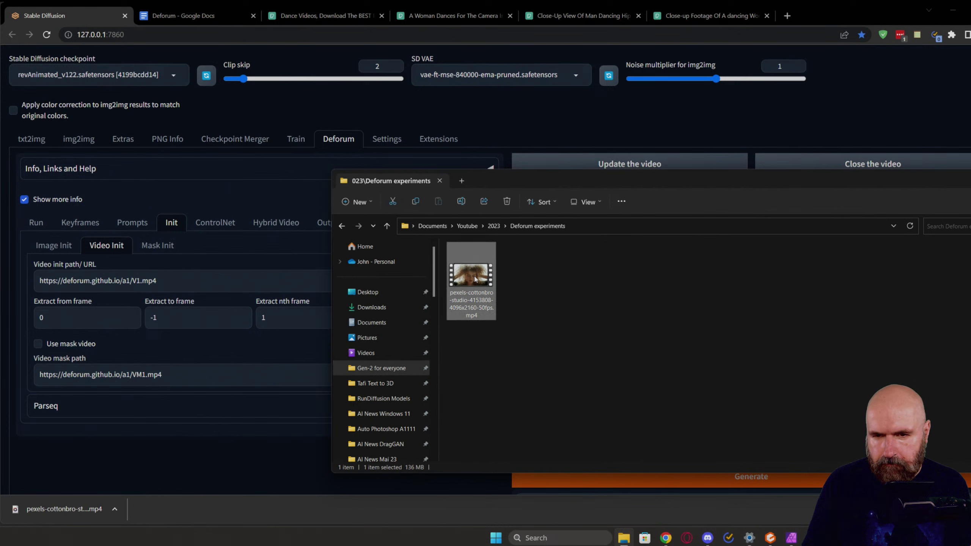
{"action": "right_click", "coordinate": [475, 279]}
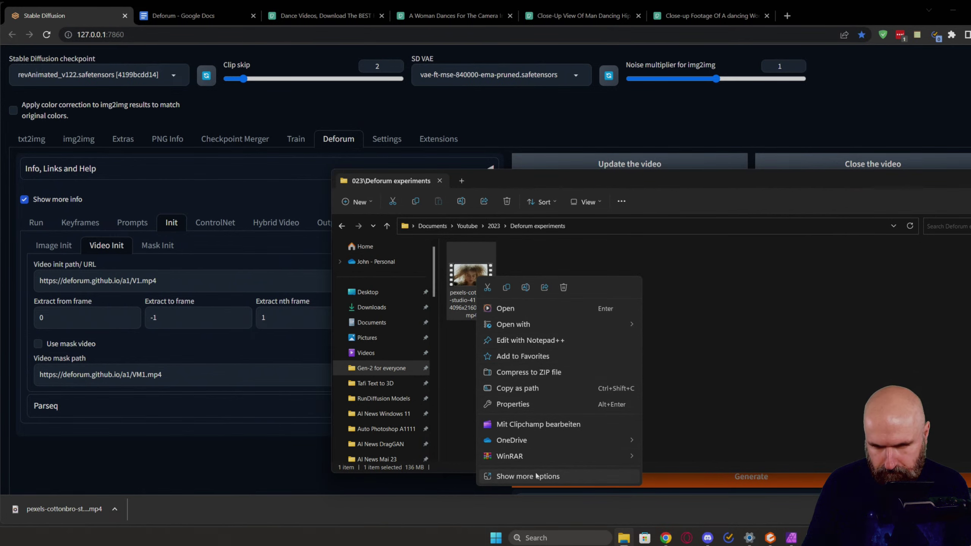
{"action": "left_click", "coordinate": [534, 387]}
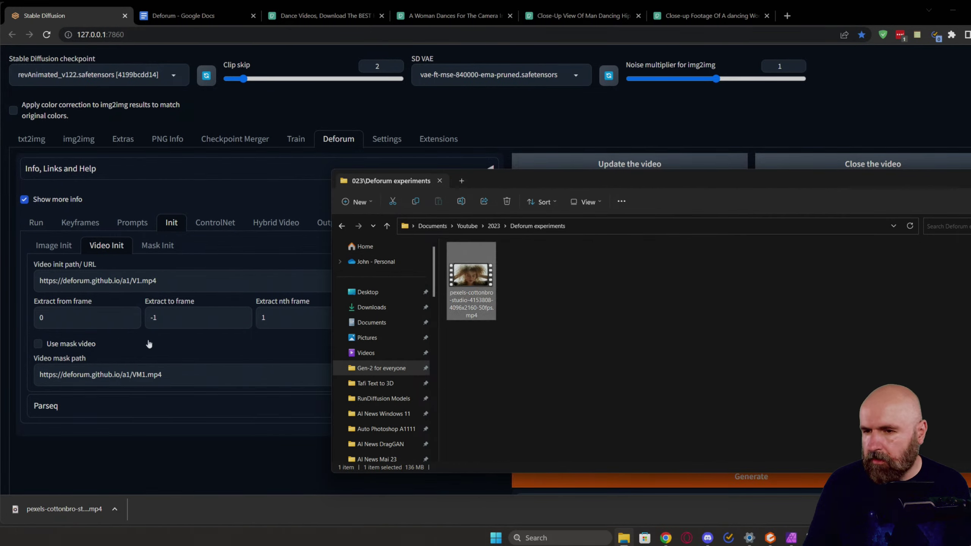
Step: Replace the video init path in Deforum with the copied path of the Pexels dance clip, without the surrounding quotation marks
{"action": "left_click", "coordinate": [149, 344]}
{"action": "left_click_drag", "start_coordinate": [156, 280], "coordinate": [21, 278]}
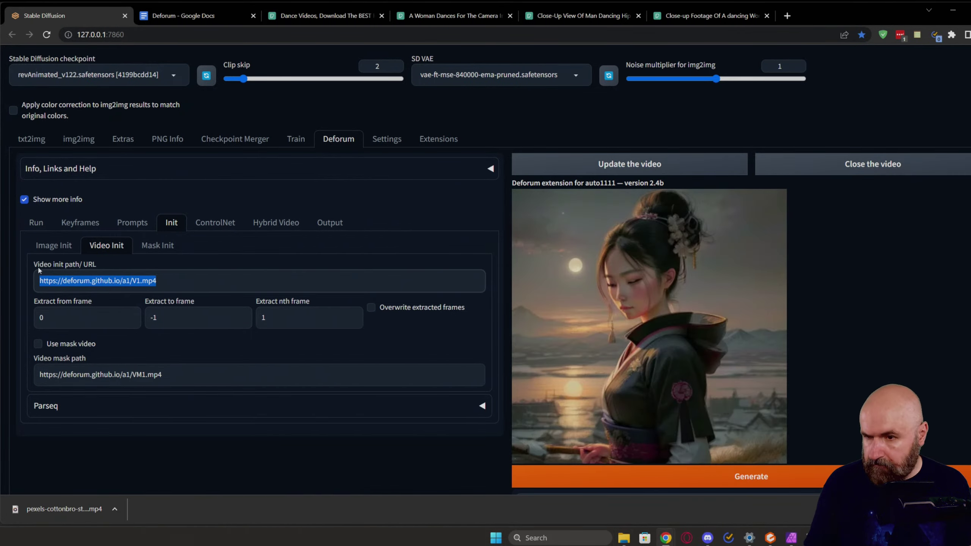
{"action": "key", "text": "ctrl+v"}
{"action": "key", "text": "BackSpace"}
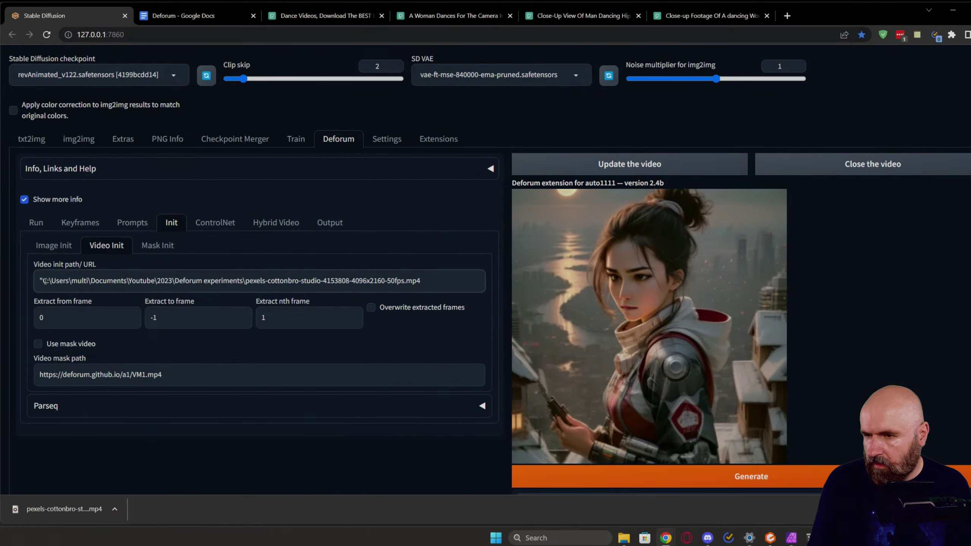
{"action": "key", "text": "Delete"}
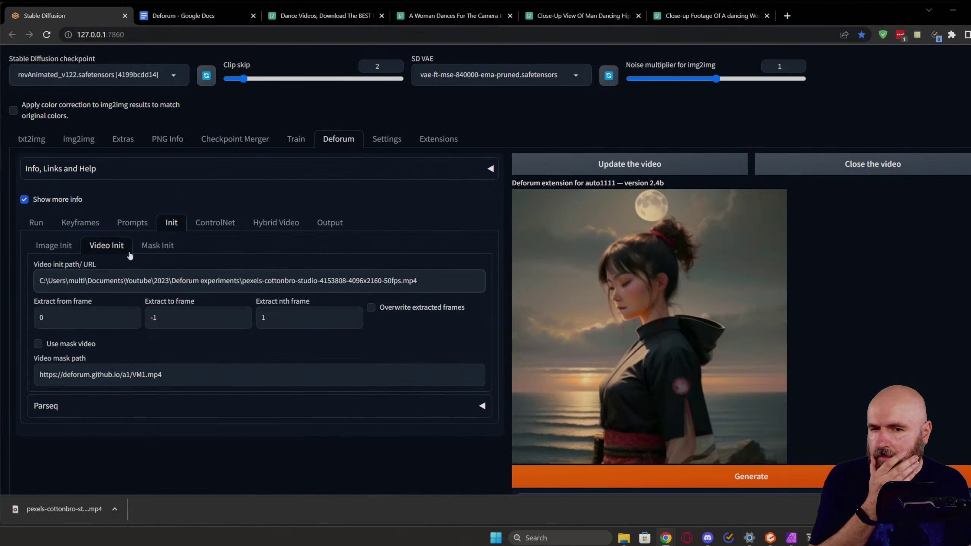
Step: Delete the frame 30, 60 and 90 entries from Deforum's prompts, along with the comma ending the frame 0 entry
{"action": "left_click", "coordinate": [37, 224]}
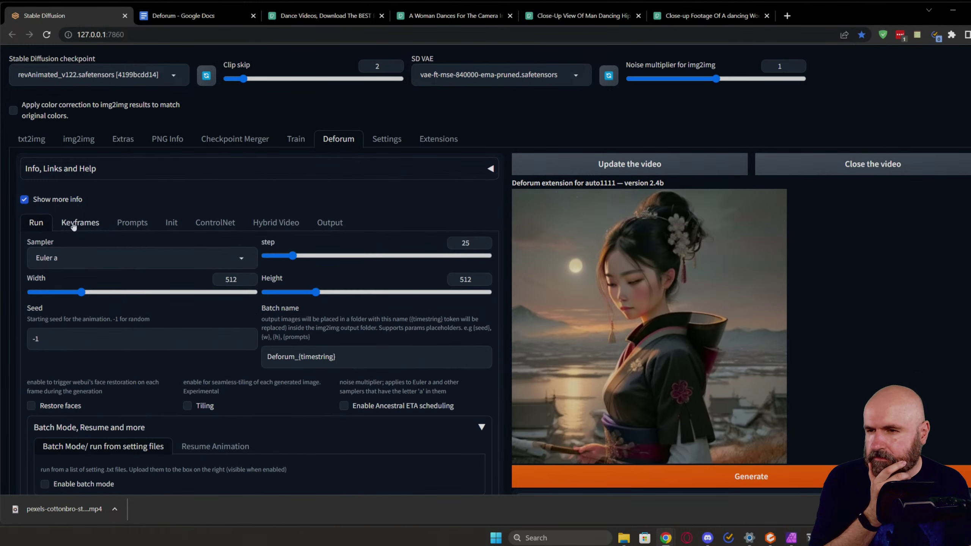
{"action": "left_click", "coordinate": [137, 225]}
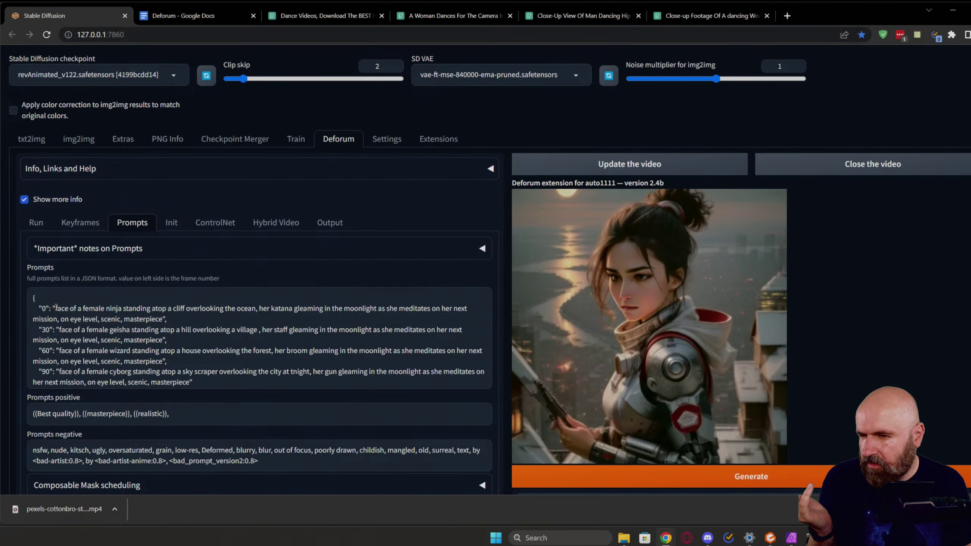
{"action": "left_click_drag", "start_coordinate": [55, 307], "coordinate": [169, 320]}
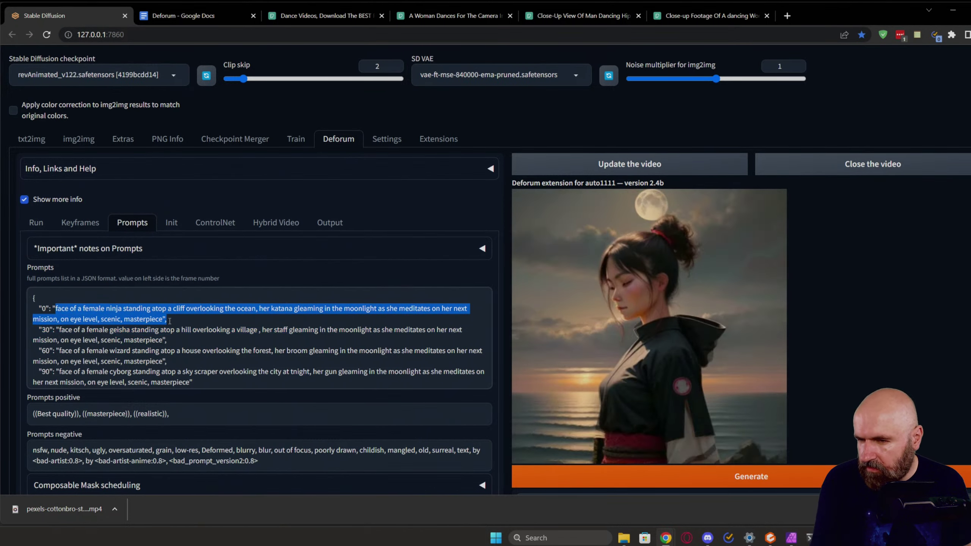
{"action": "scroll", "coordinate": [192, 353], "scroll_direction": "down", "scroll_amount": 1}
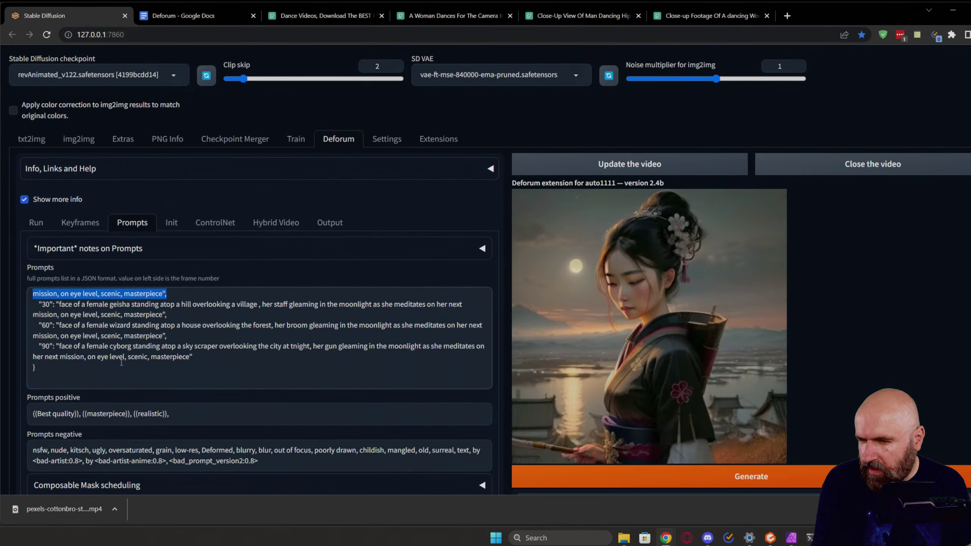
{"action": "scroll", "coordinate": [121, 362], "scroll_direction": "up", "scroll_amount": 1}
{"action": "left_click_drag", "start_coordinate": [192, 382], "coordinate": [160, 320]}
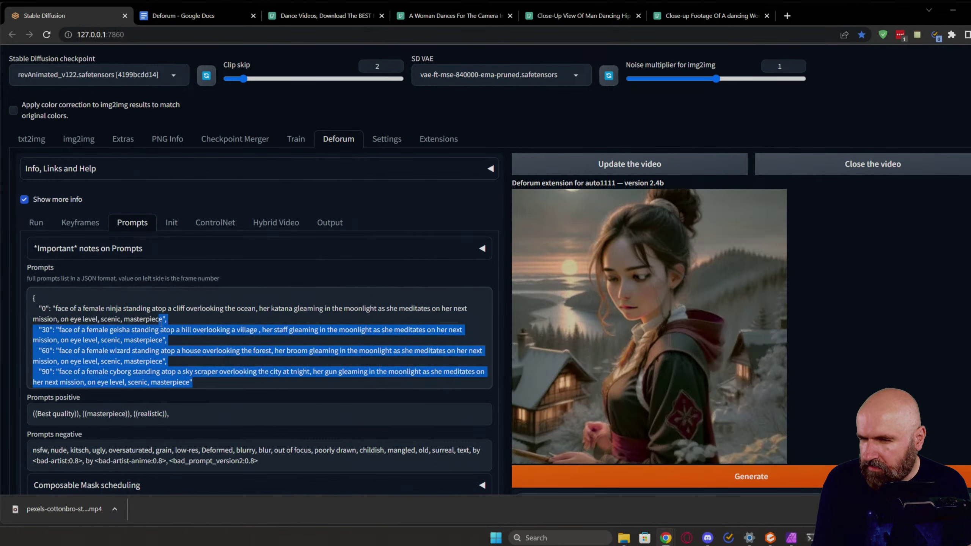
{"action": "key", "text": "BackSpace"}
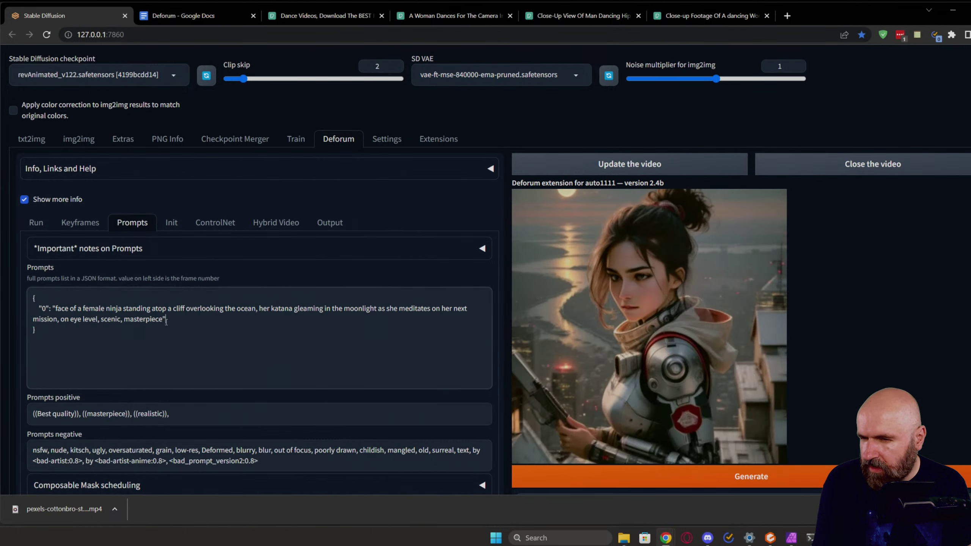
Step: Replace the ninja description in the frame 0 prompt with "woman dancing with curly hair", keeping "scenic, masterpiece" at the end
{"action": "left_click_drag", "start_coordinate": [56, 308], "coordinate": [120, 310]}
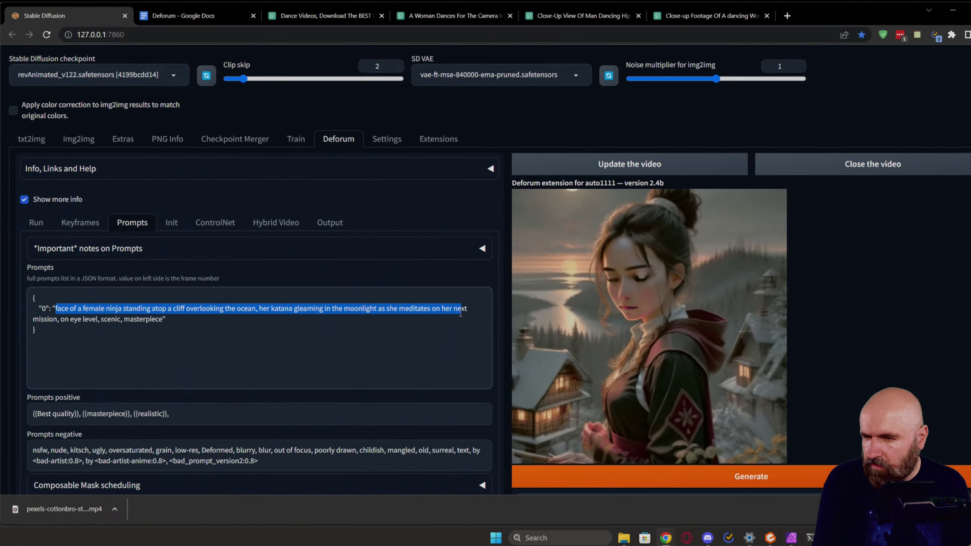
{"action": "left_click_drag", "start_coordinate": [460, 311], "coordinate": [56, 324]}
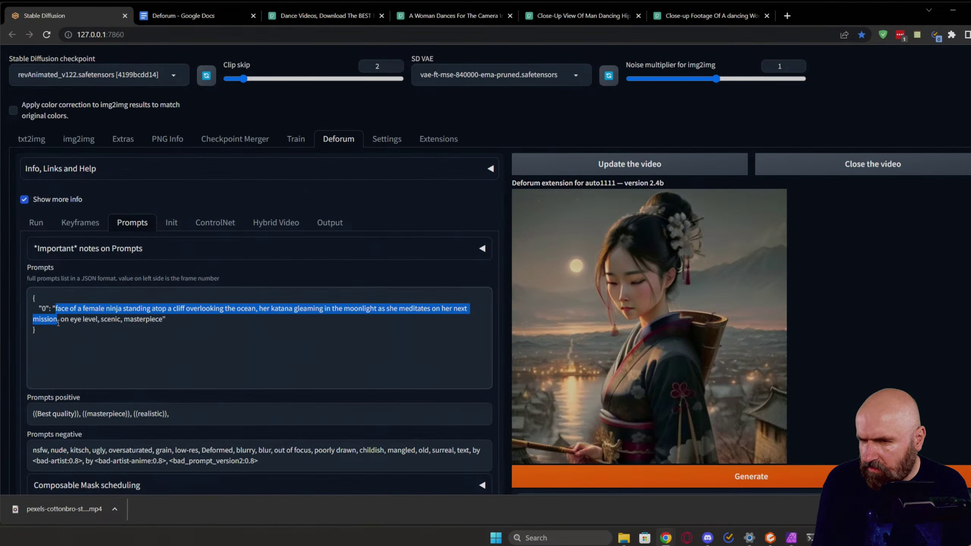
{"action": "left_click_drag", "start_coordinate": [58, 324], "coordinate": [185, 318]}
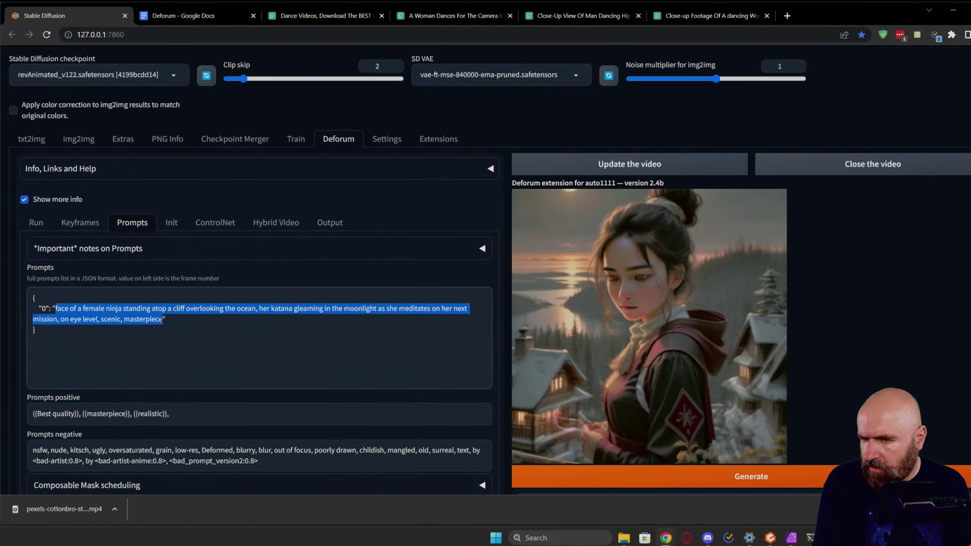
{"action": "left_click_drag", "start_coordinate": [116, 322], "coordinate": [68, 322]}
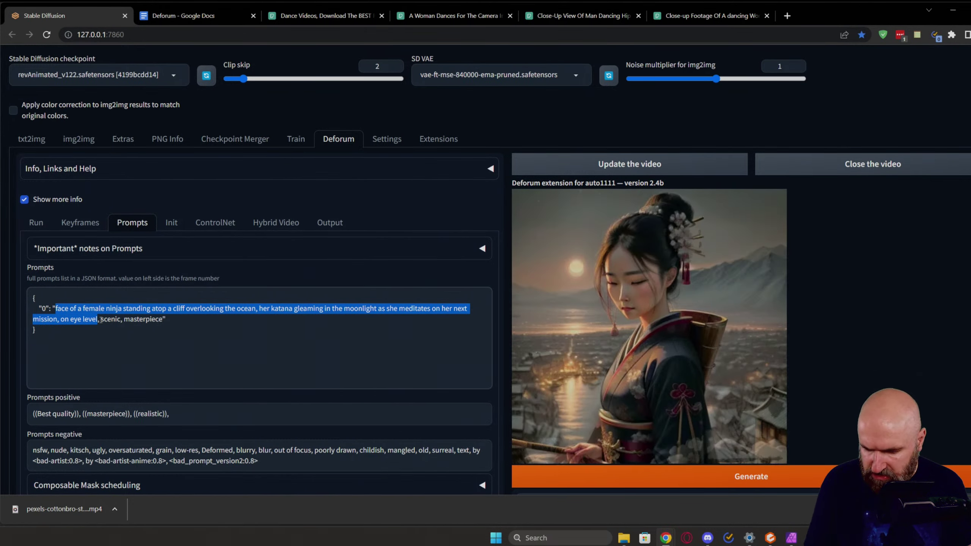
{"action": "type", "text": "woma"}
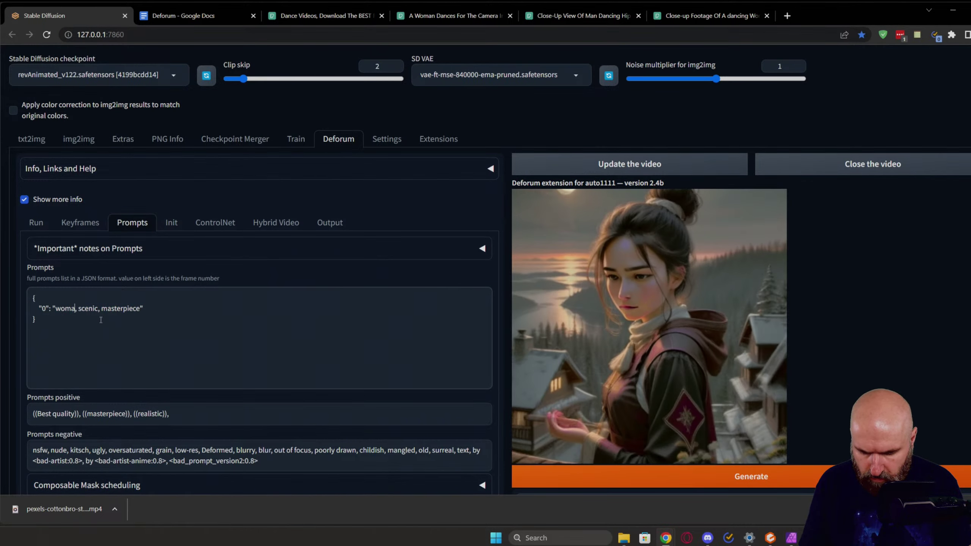
{"action": "type", "text": "n dancing with"}
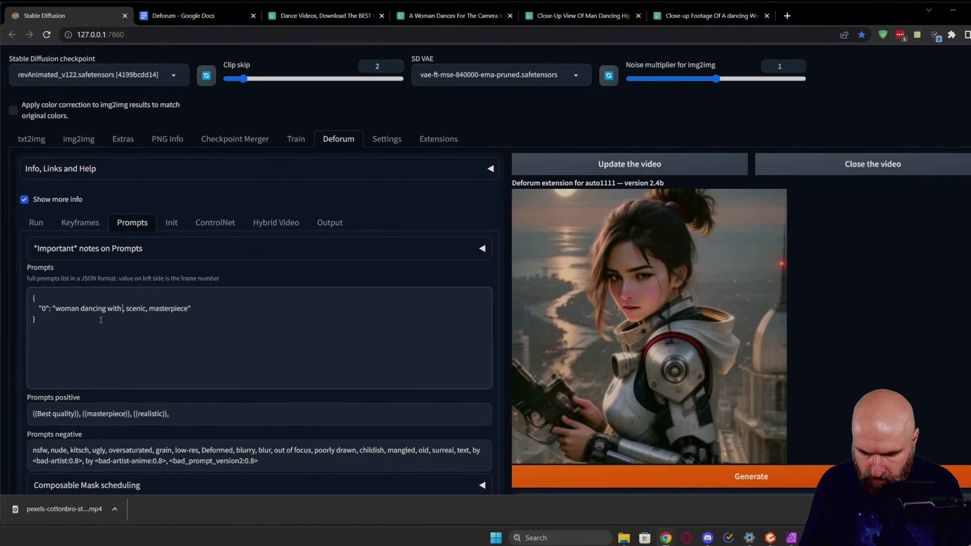
{"action": "type", "text": " curly hair"}
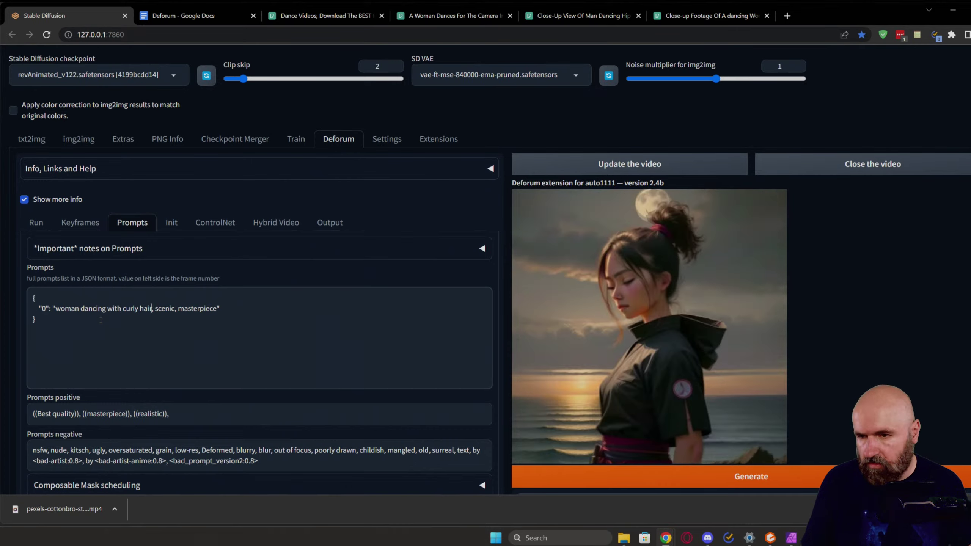
Step: Check Deforum's prompt, keyframe and run settings, and start generating the Video Input animation
{"action": "scroll", "coordinate": [152, 325], "scroll_direction": "down", "scroll_amount": 7}
{"action": "scroll", "coordinate": [194, 330], "scroll_direction": "up", "scroll_amount": 7}
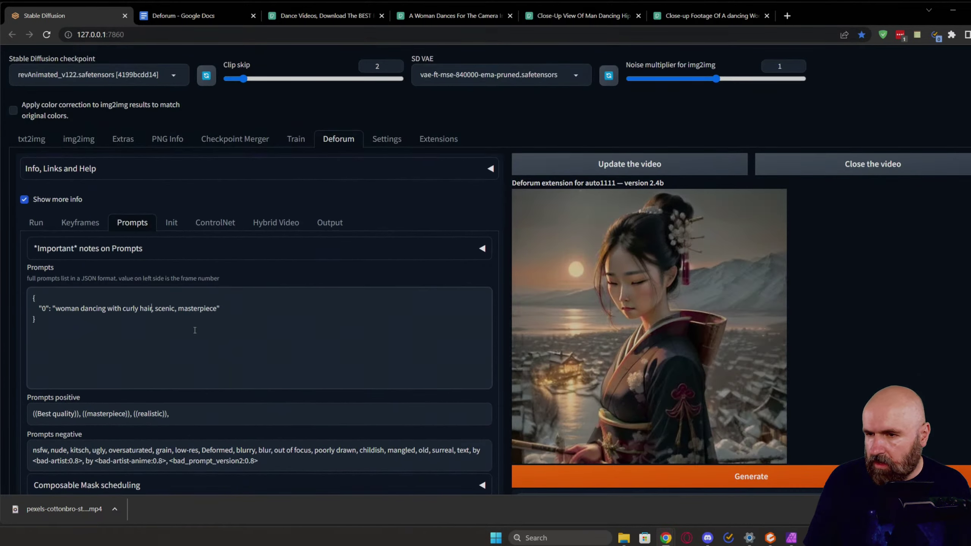
{"action": "left_click", "coordinate": [80, 222]}
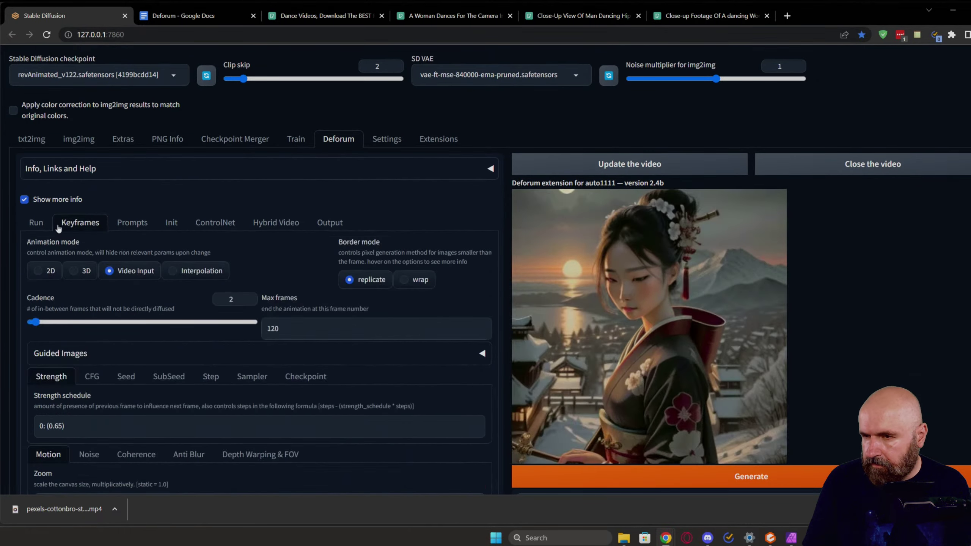
{"action": "left_click", "coordinate": [29, 225]}
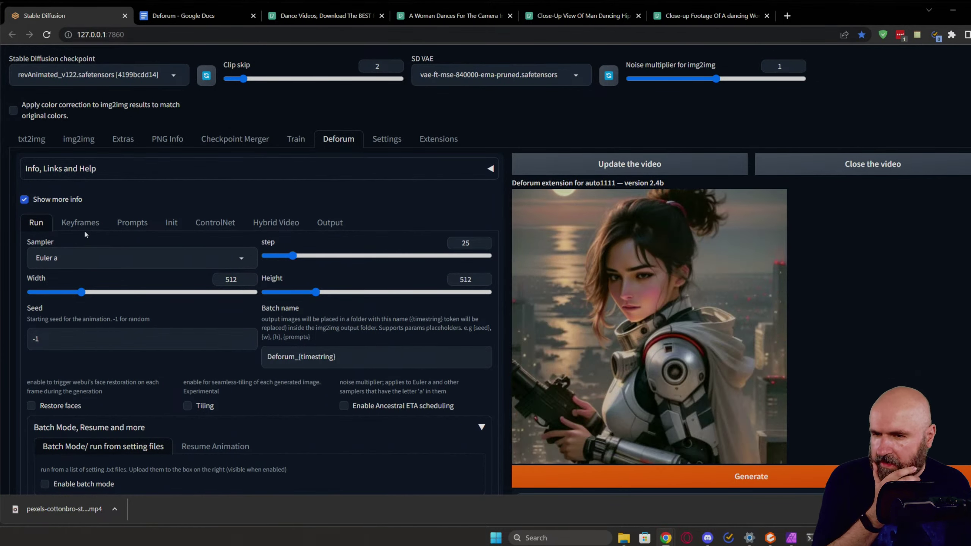
{"action": "scroll", "coordinate": [106, 305], "scroll_direction": "down", "scroll_amount": 1}
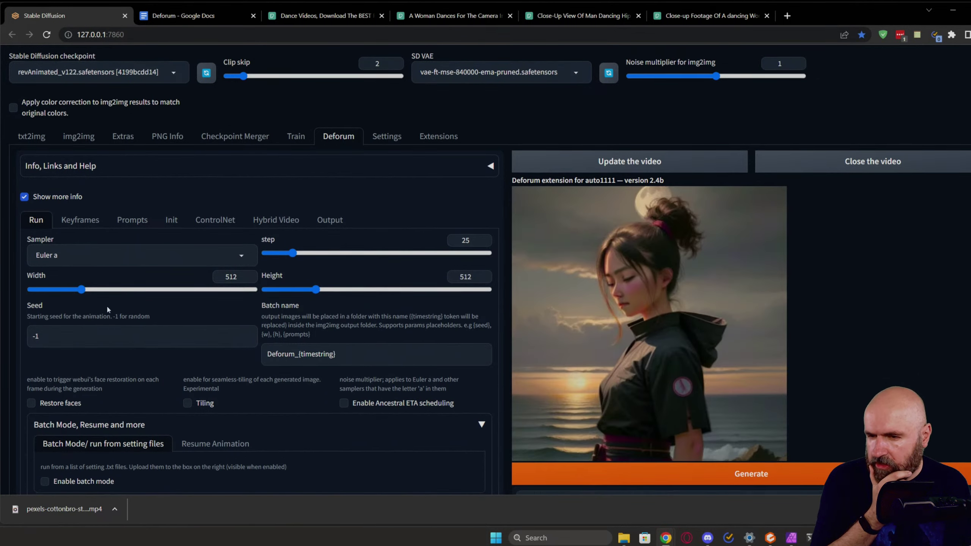
{"action": "scroll", "coordinate": [106, 305], "scroll_direction": "down", "scroll_amount": 5}
{"action": "scroll", "coordinate": [106, 305], "scroll_direction": "up", "scroll_amount": 6}
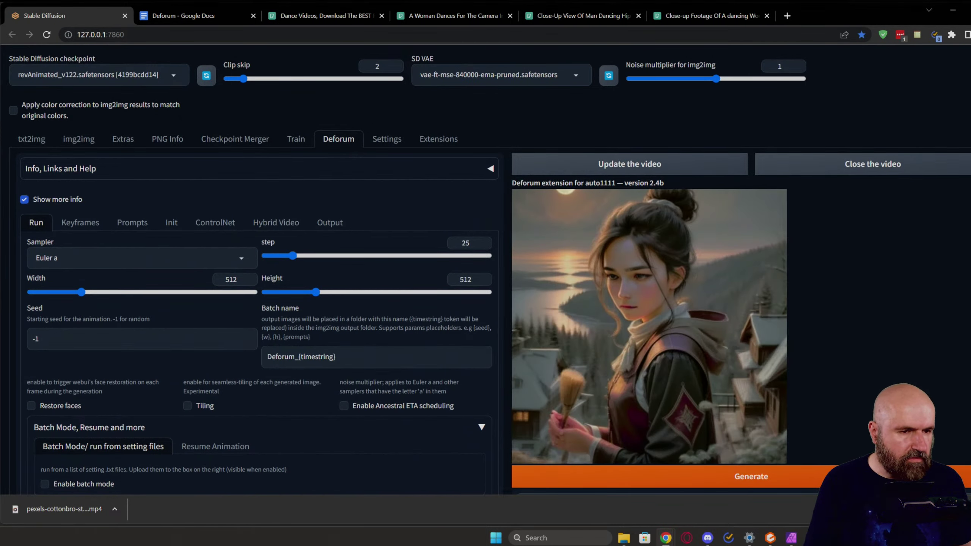
{"action": "left_click", "coordinate": [803, 475]}
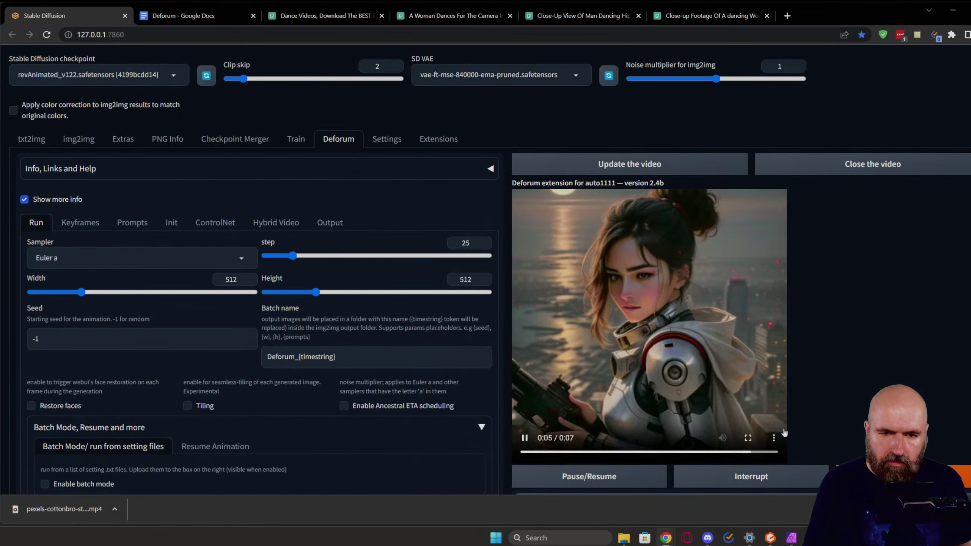
Step: Check the generation's progress in the preview area and in the command console, and return to the browser
{"action": "scroll", "coordinate": [777, 403], "scroll_direction": "down", "scroll_amount": 9}
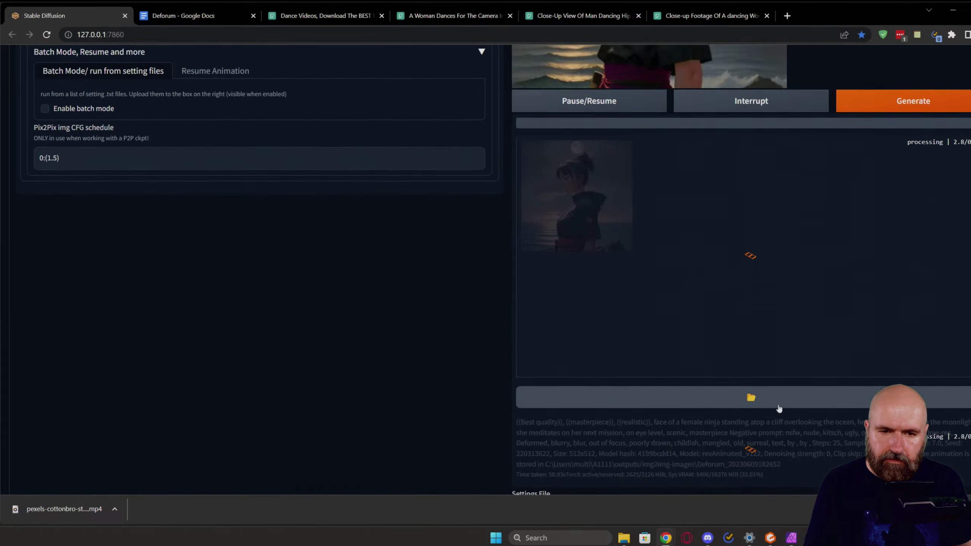
{"action": "key", "text": "alt+Tab"}
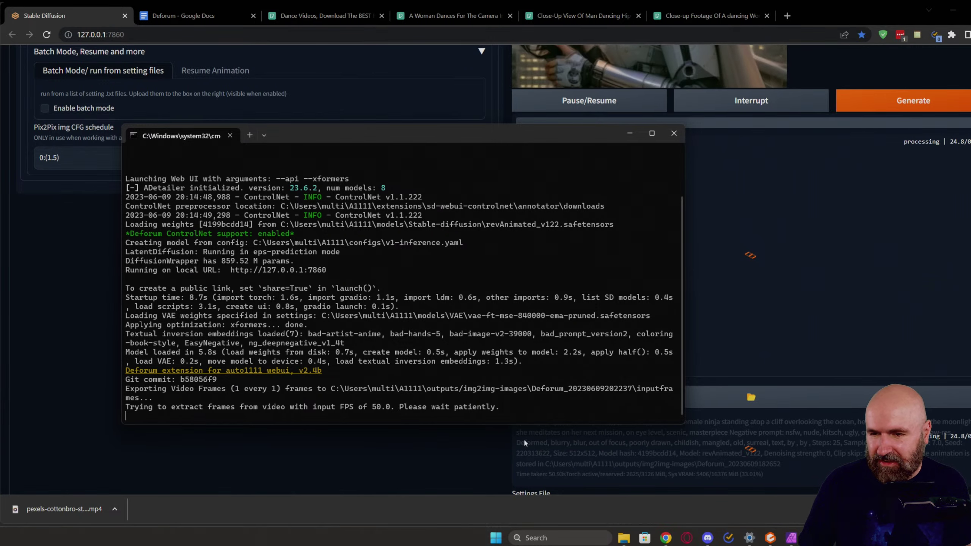
{"action": "left_click", "coordinate": [66, 265]}
Step: Review Deforum's keyframe motion, video init and video output settings while the animation is generating
{"action": "scroll", "coordinate": [161, 279], "scroll_direction": "up", "scroll_amount": 6}
{"action": "scroll", "coordinate": [154, 205], "scroll_direction": "up", "scroll_amount": 3}
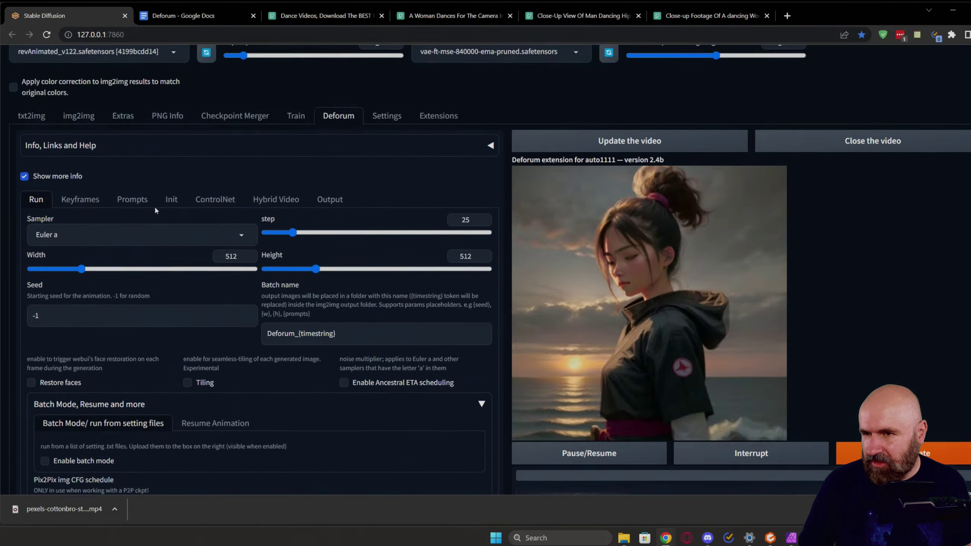
{"action": "left_click", "coordinate": [79, 222]}
{"action": "scroll", "coordinate": [145, 275], "scroll_direction": "down", "scroll_amount": 8}
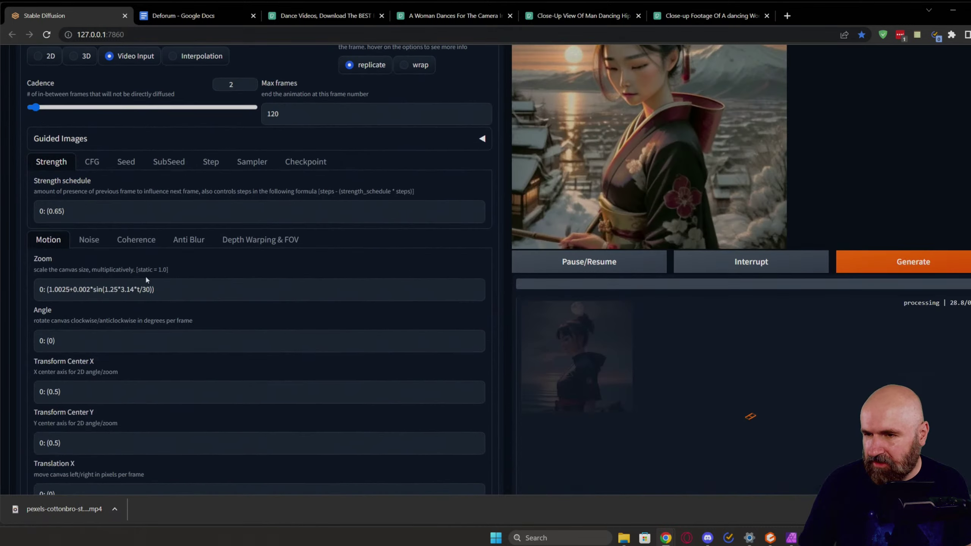
{"action": "scroll", "coordinate": [163, 277], "scroll_direction": "up", "scroll_amount": 8}
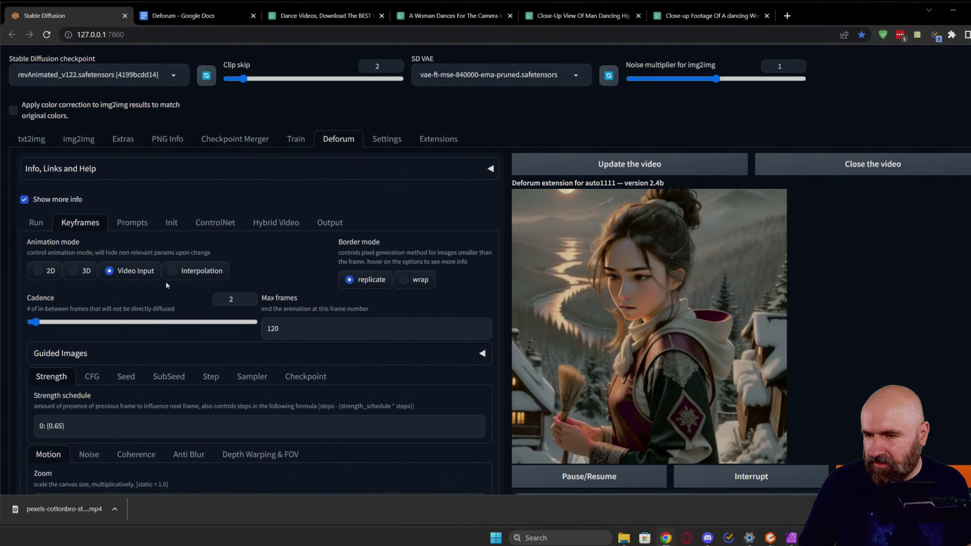
{"action": "left_click", "coordinate": [142, 223]}
{"action": "left_click", "coordinate": [168, 223]}
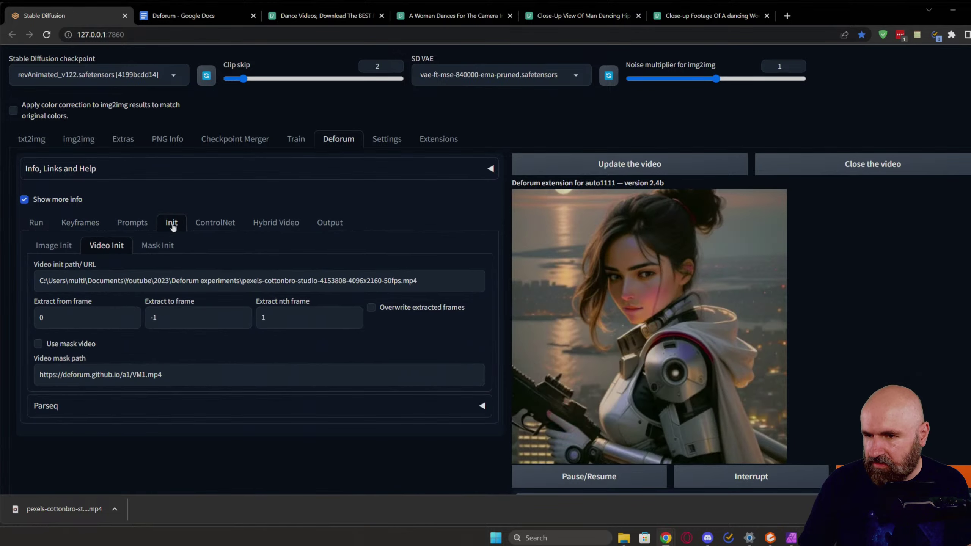
{"action": "left_click", "coordinate": [329, 222]}
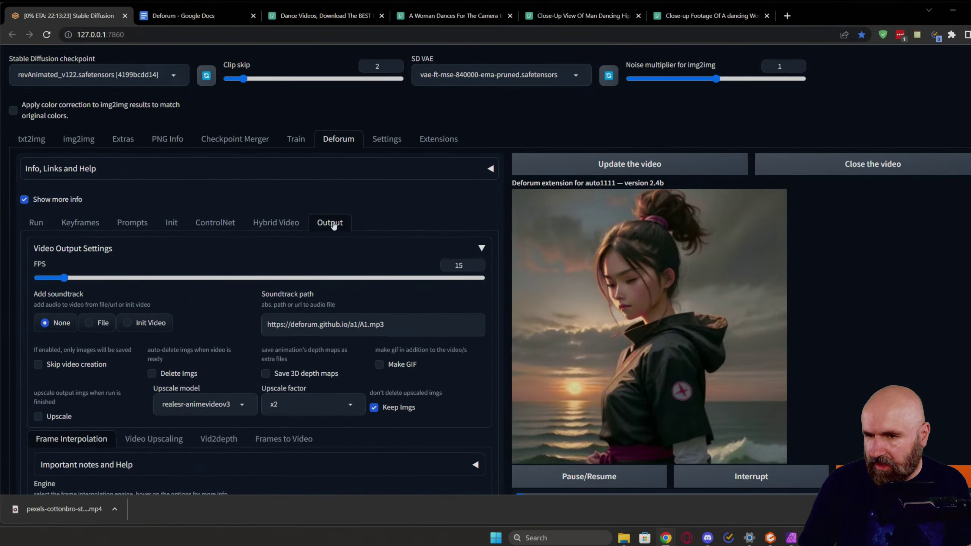
{"action": "scroll", "coordinate": [253, 254], "scroll_direction": "down", "scroll_amount": 5}
{"action": "scroll", "coordinate": [252, 251], "scroll_direction": "up", "scroll_amount": 3}
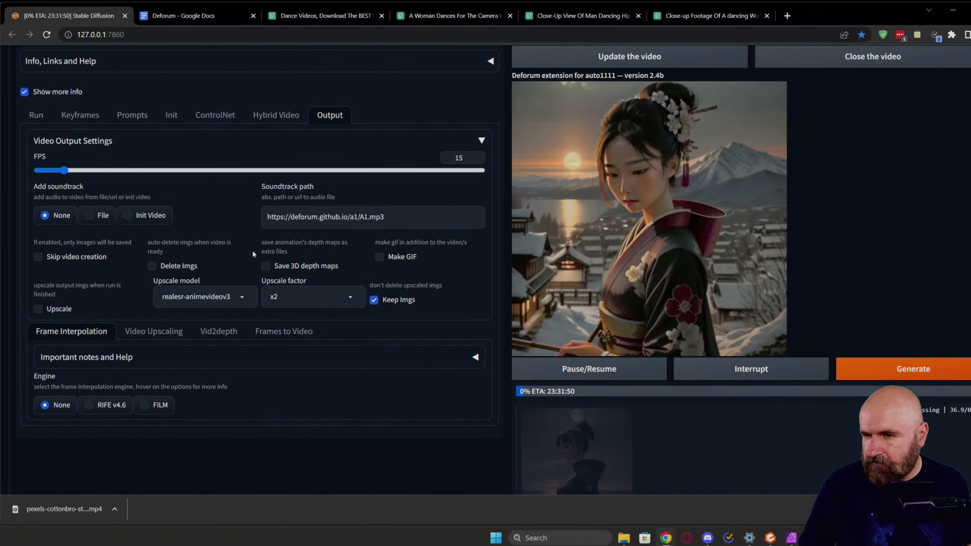
Step: Examine the live frame preview and the frame-by-frame log in the command console
{"action": "scroll", "coordinate": [455, 351], "scroll_direction": "down", "scroll_amount": 5}
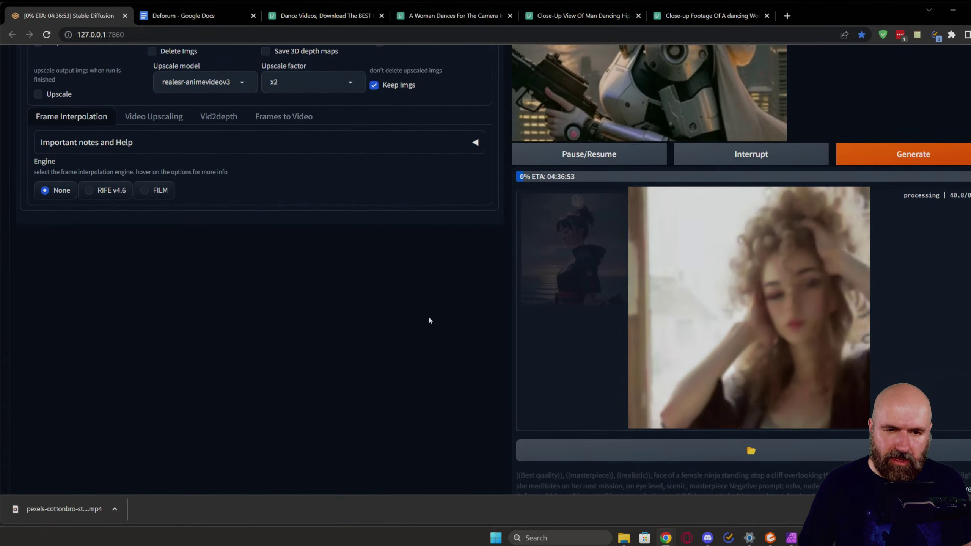
{"action": "scroll", "coordinate": [395, 318], "scroll_direction": "up", "scroll_amount": 1}
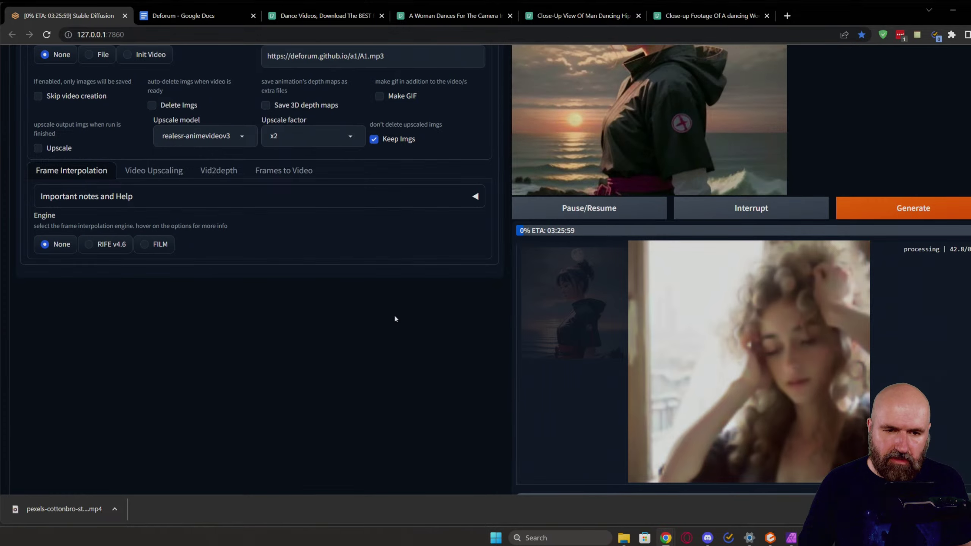
{"action": "left_click", "coordinate": [791, 532]}
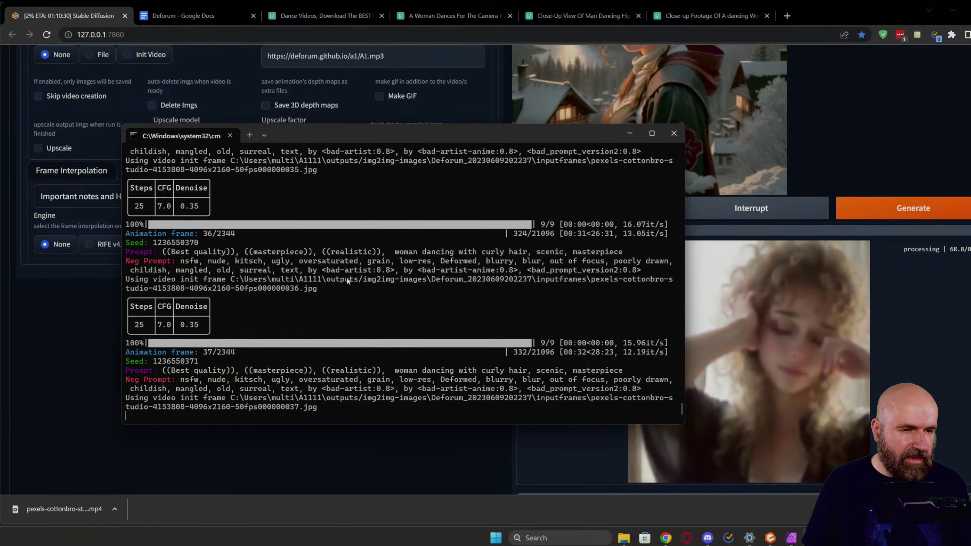
{"action": "left_click", "coordinate": [624, 537]}
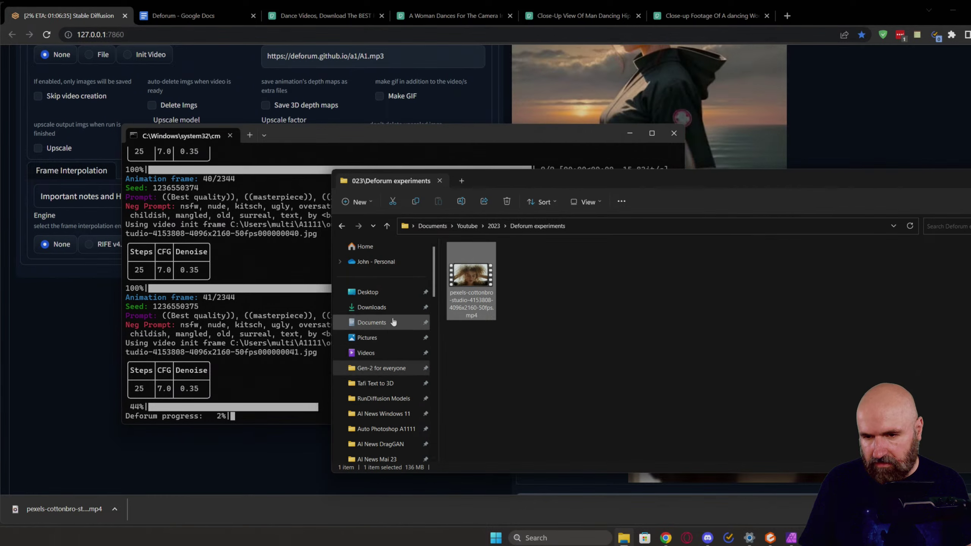
{"action": "scroll", "coordinate": [396, 413], "scroll_direction": "down", "scroll_amount": 1}
{"action": "scroll", "coordinate": [403, 417], "scroll_direction": "down", "scroll_amount": 4}
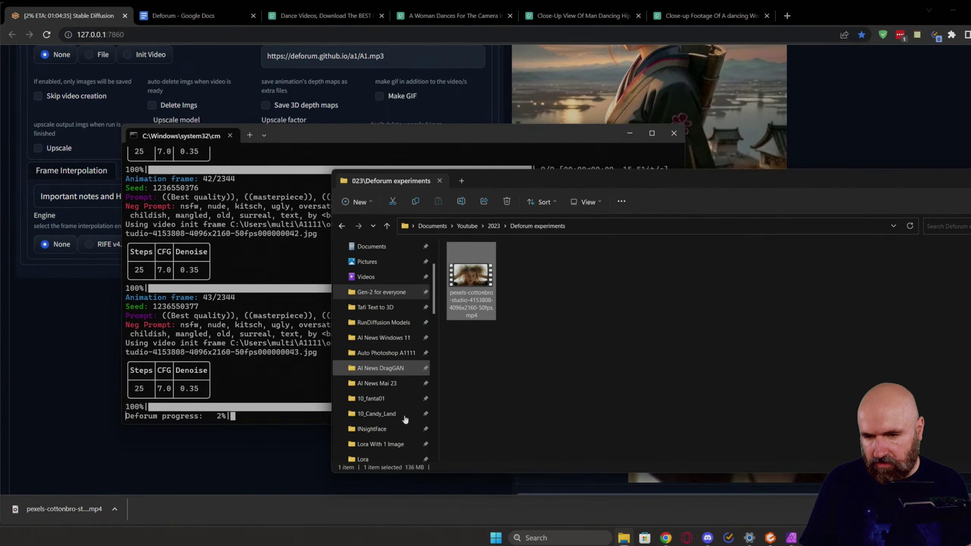
{"action": "left_click", "coordinate": [393, 398]}
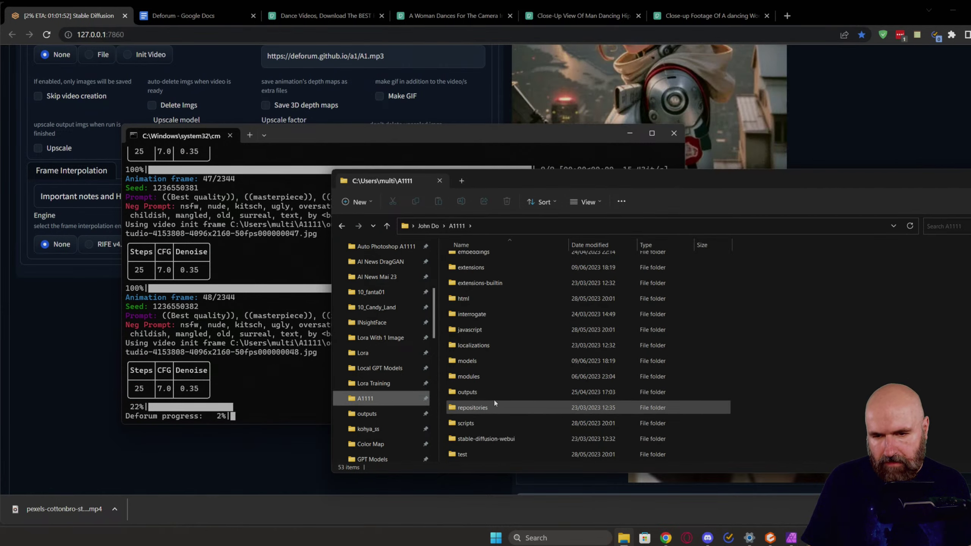
{"action": "double_click", "coordinate": [482, 395]}
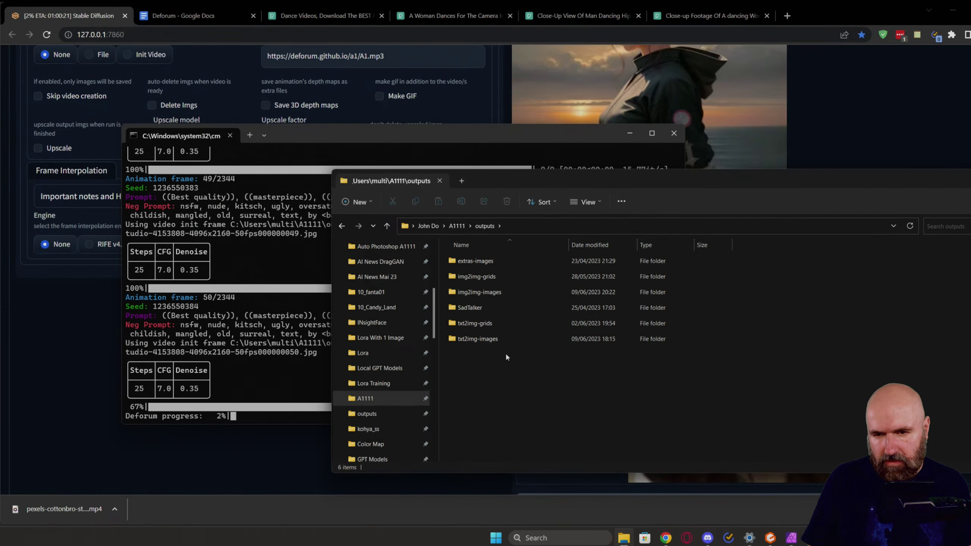
{"action": "double_click", "coordinate": [498, 294]}
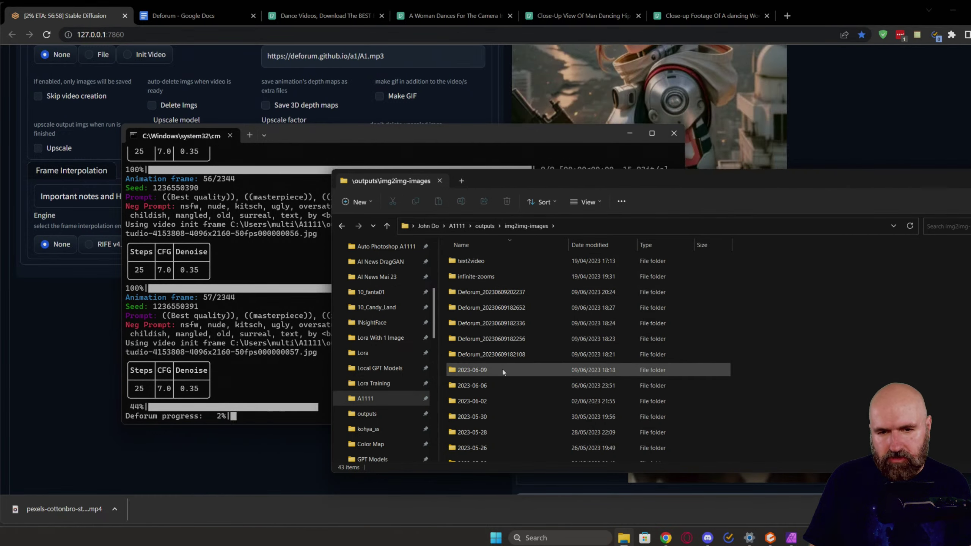
{"action": "double_click", "coordinate": [508, 294]}
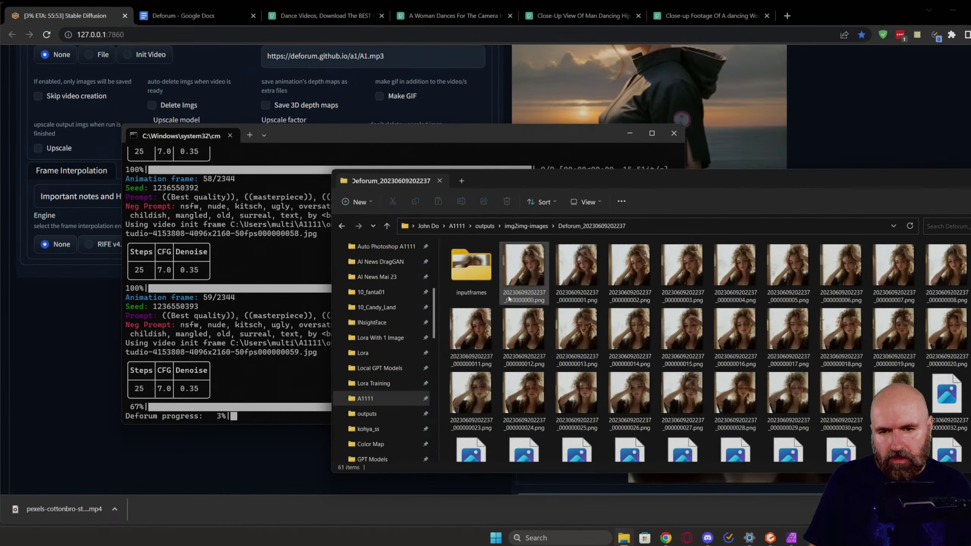
Step: Open the inputframes folder and look through the frames extracted from the Pexels dance clip
{"action": "double_click", "coordinate": [481, 283]}
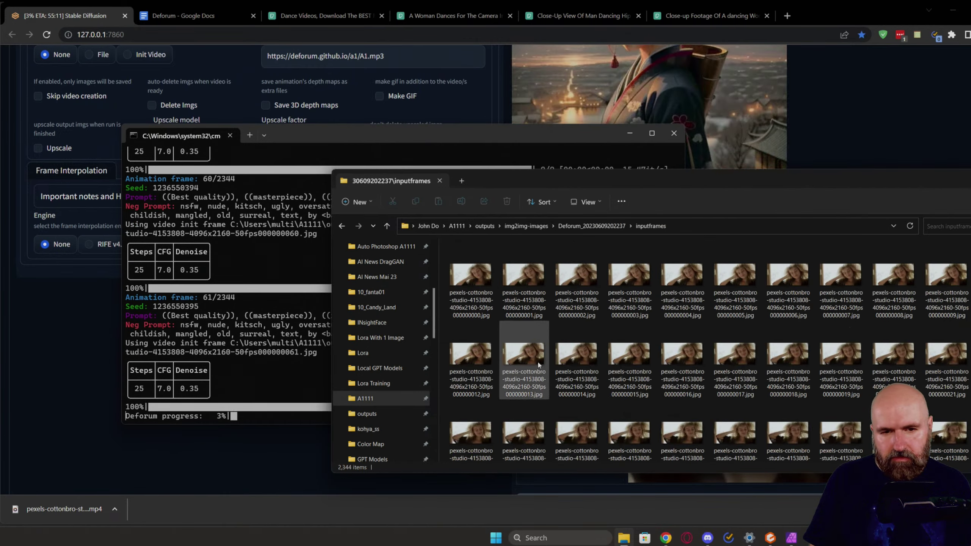
{"action": "scroll", "coordinate": [539, 368], "scroll_direction": "down", "scroll_amount": 5}
{"action": "scroll", "coordinate": [539, 368], "scroll_direction": "up", "scroll_amount": 5}
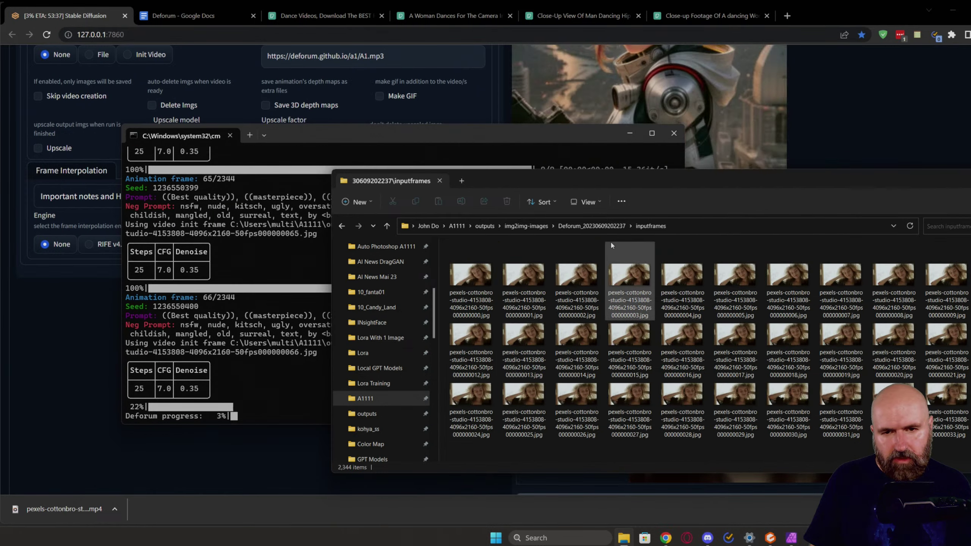
{"action": "left_click", "coordinate": [607, 226]}
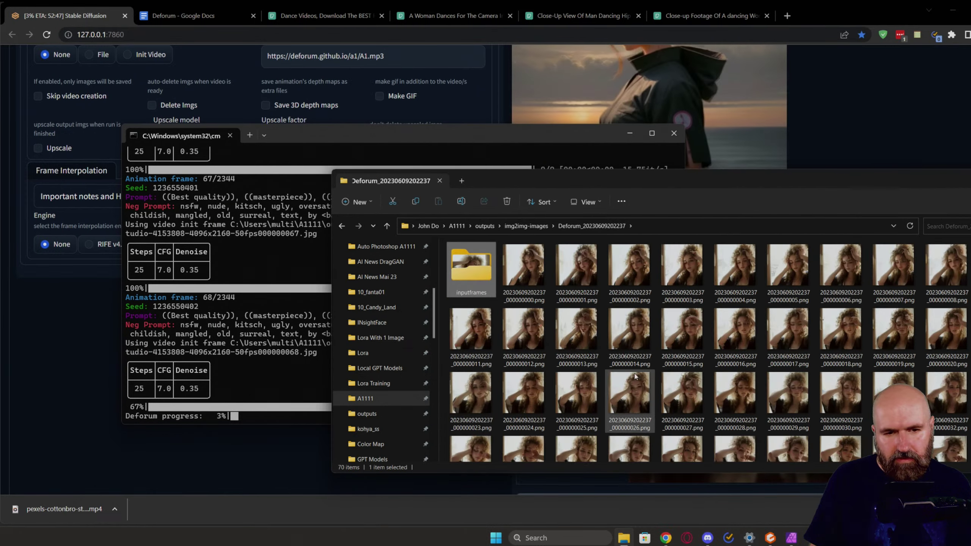
{"action": "scroll", "coordinate": [633, 377], "scroll_direction": "down", "scroll_amount": 3}
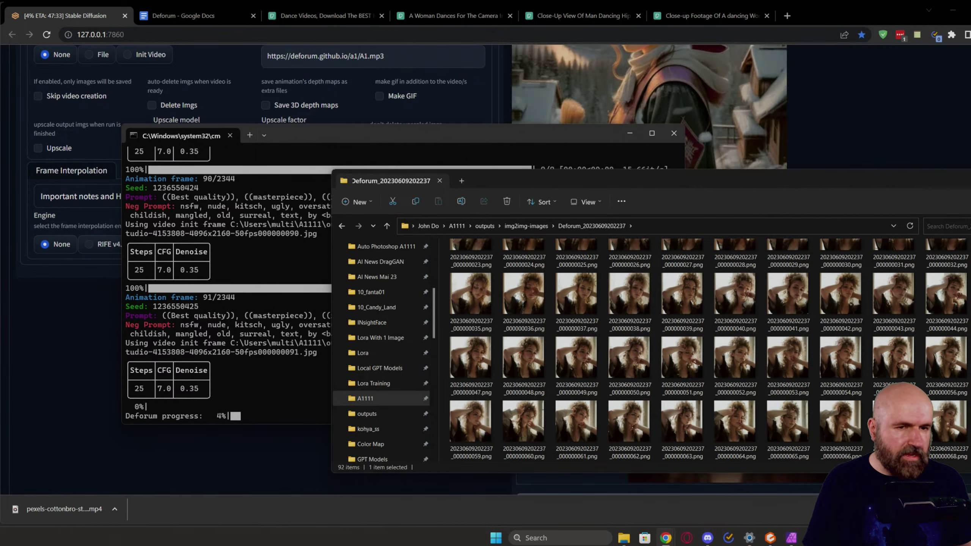
{"action": "scroll", "coordinate": [598, 346], "scroll_direction": "down", "scroll_amount": 3}
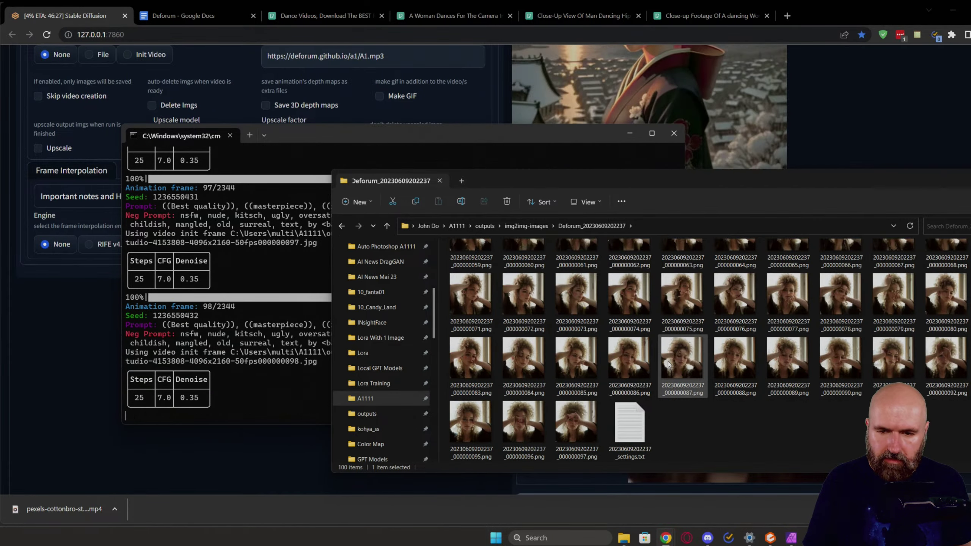
Step: Switch back to Stable Diffusion in the browser and review Deforum's output, run and keyframe settings
{"action": "left_click", "coordinate": [89, 306]}
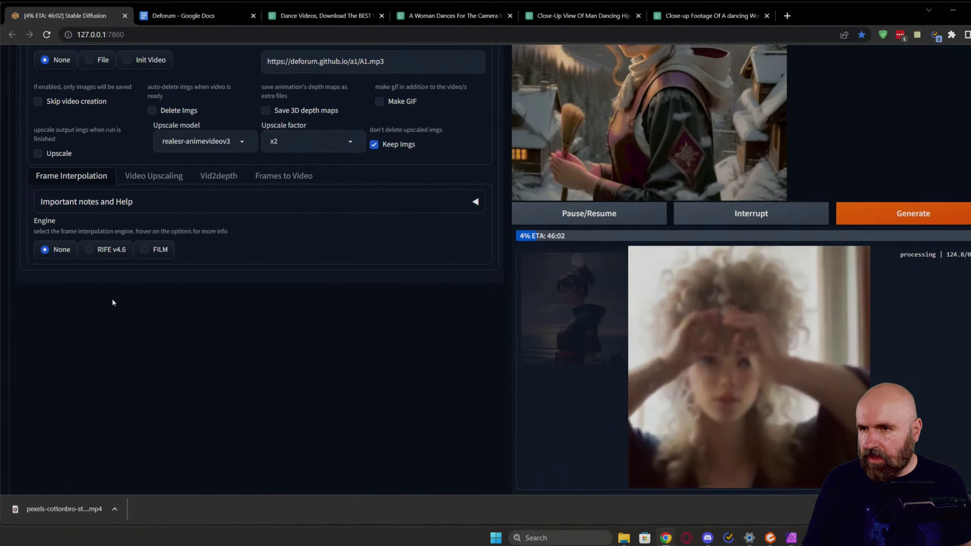
{"action": "scroll", "coordinate": [122, 292], "scroll_direction": "up", "scroll_amount": 6}
{"action": "scroll", "coordinate": [138, 287], "scroll_direction": "down", "scroll_amount": 4}
{"action": "scroll", "coordinate": [101, 140], "scroll_direction": "up", "scroll_amount": 1}
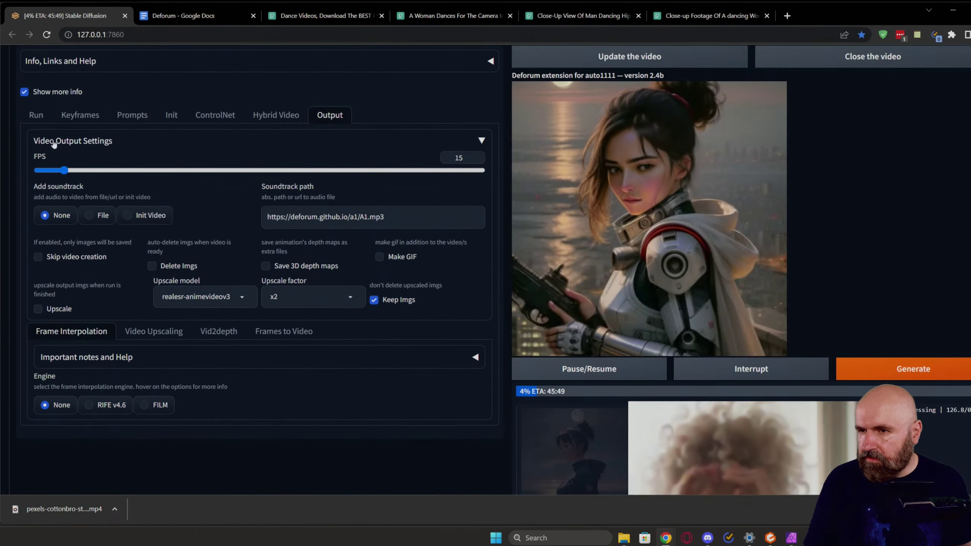
{"action": "left_click", "coordinate": [38, 116]}
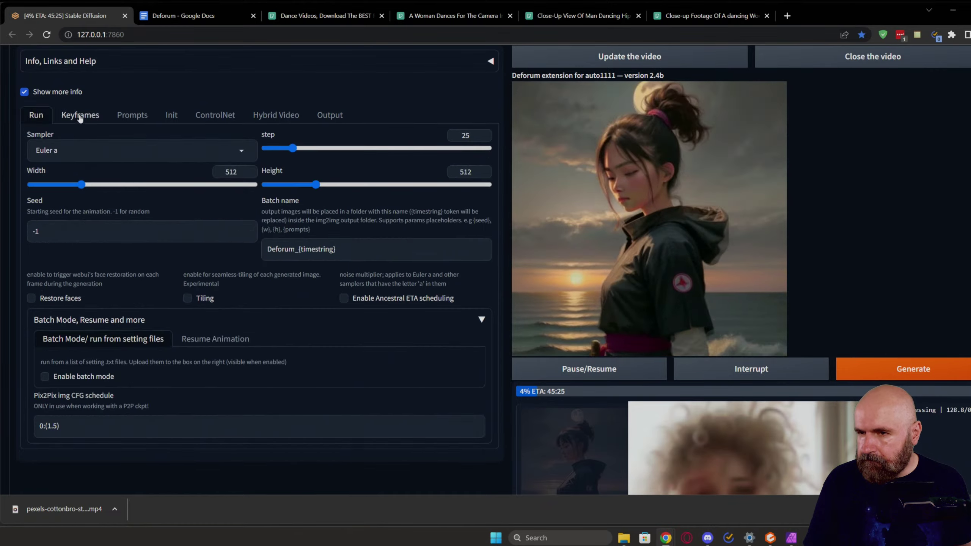
{"action": "left_click", "coordinate": [80, 116]}
{"action": "scroll", "coordinate": [201, 277], "scroll_direction": "down", "scroll_amount": 3}
{"action": "scroll", "coordinate": [201, 279], "scroll_direction": "up", "scroll_amount": 5}
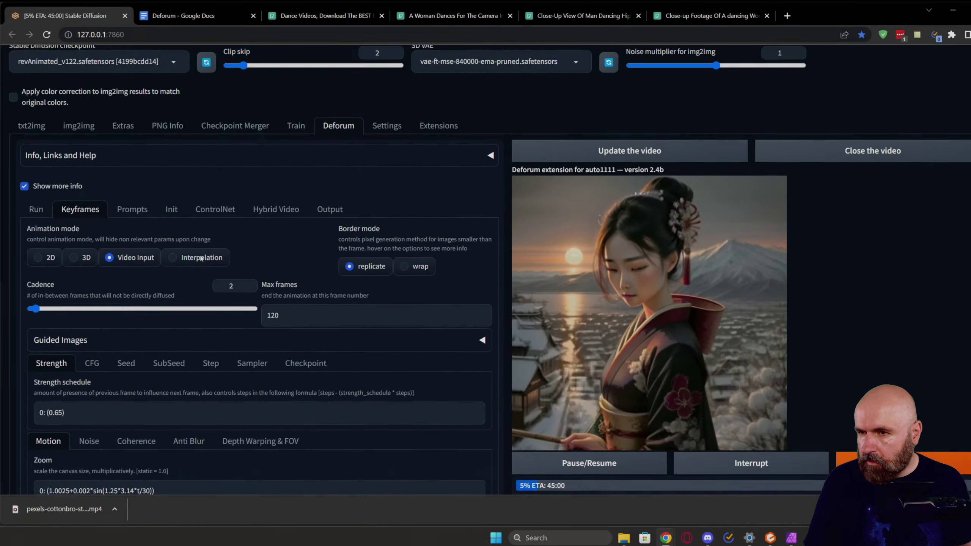
Step: Review Deforum's prompts and the live frame preview, and check the generation log in the command console
{"action": "left_click", "coordinate": [130, 221]}
{"action": "scroll", "coordinate": [202, 238], "scroll_direction": "down", "scroll_amount": 5}
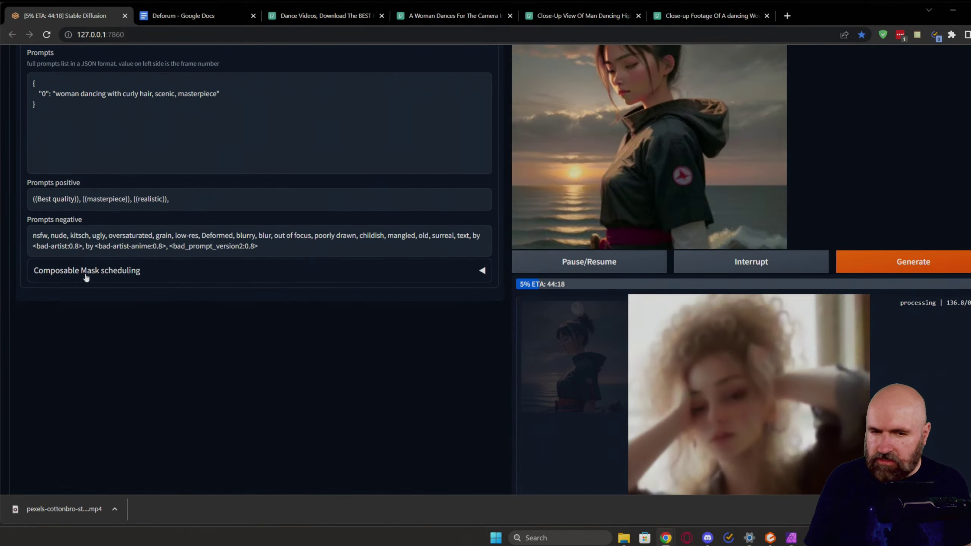
{"action": "scroll", "coordinate": [453, 336], "scroll_direction": "down", "scroll_amount": 3}
{"action": "scroll", "coordinate": [437, 334], "scroll_direction": "up", "scroll_amount": 1}
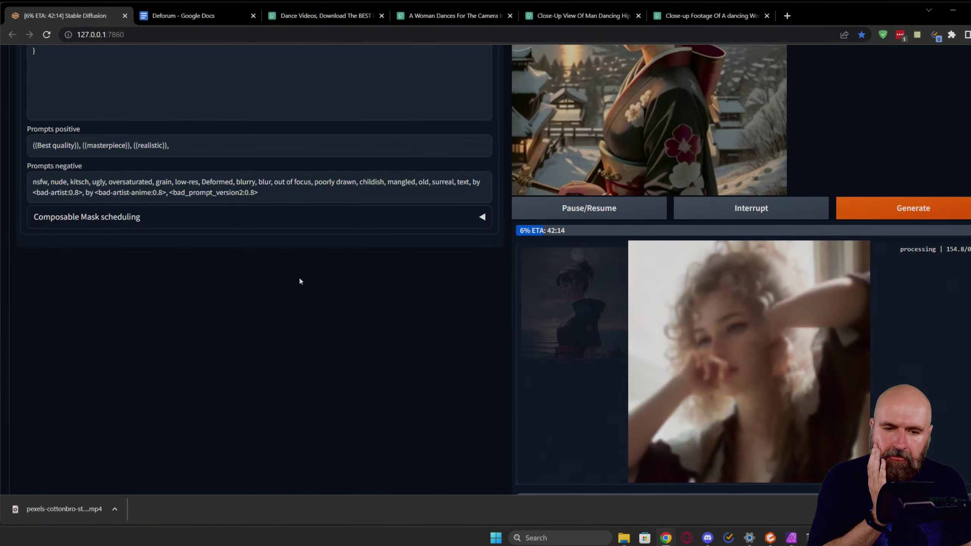
{"action": "key", "text": "alt+Tab"}
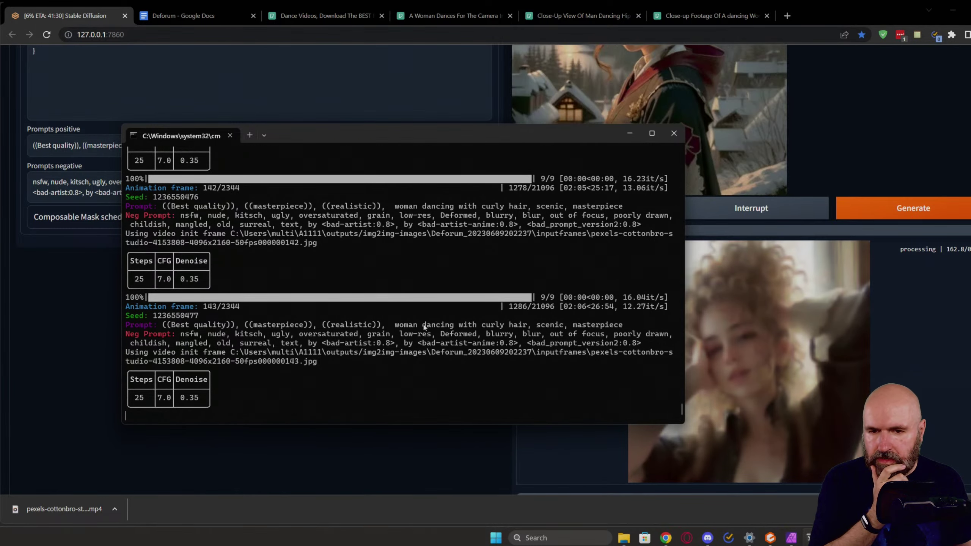
Step: Return to Stable Diffusion in the browser and compare Deforum's keyframe settings, including Max frames and motion, with its run settings
{"action": "key", "text": "alt+Tab"}
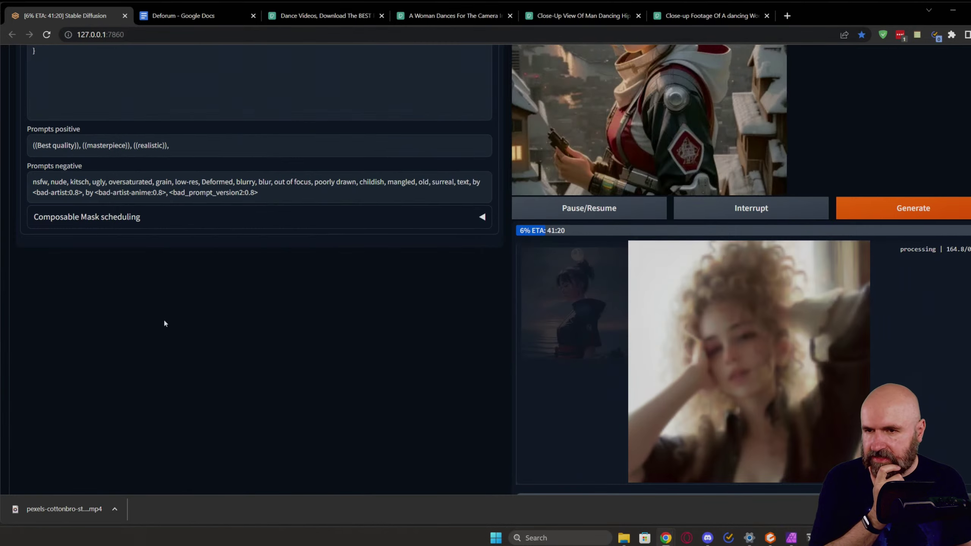
{"action": "scroll", "coordinate": [164, 319], "scroll_direction": "up", "scroll_amount": 5}
{"action": "left_click", "coordinate": [89, 226]}
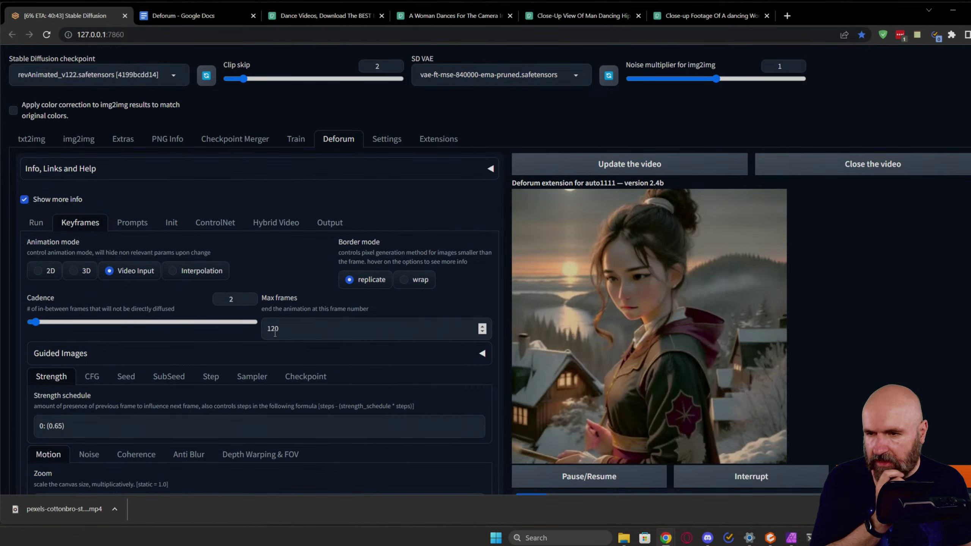
{"action": "scroll", "coordinate": [275, 332], "scroll_direction": "down", "scroll_amount": 5}
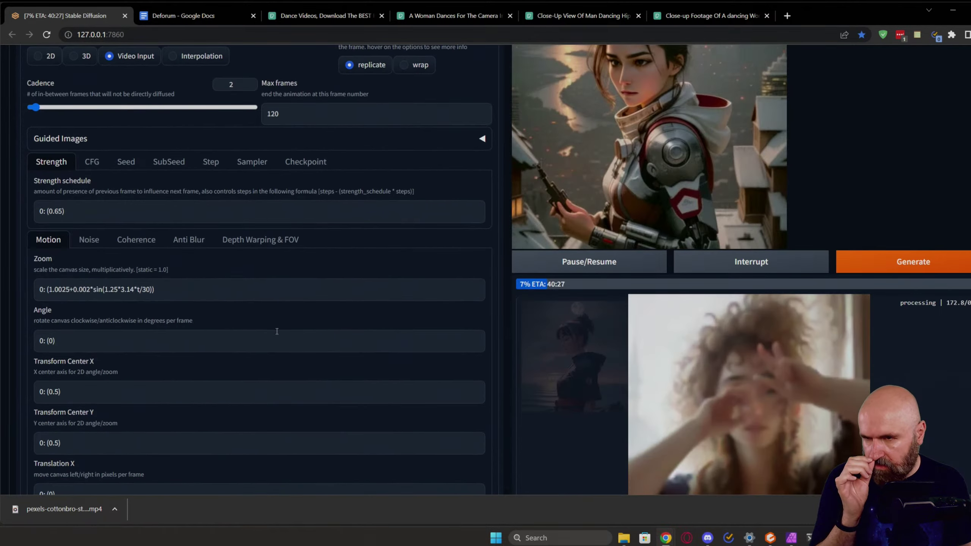
{"action": "scroll", "coordinate": [277, 331], "scroll_direction": "up", "scroll_amount": 5}
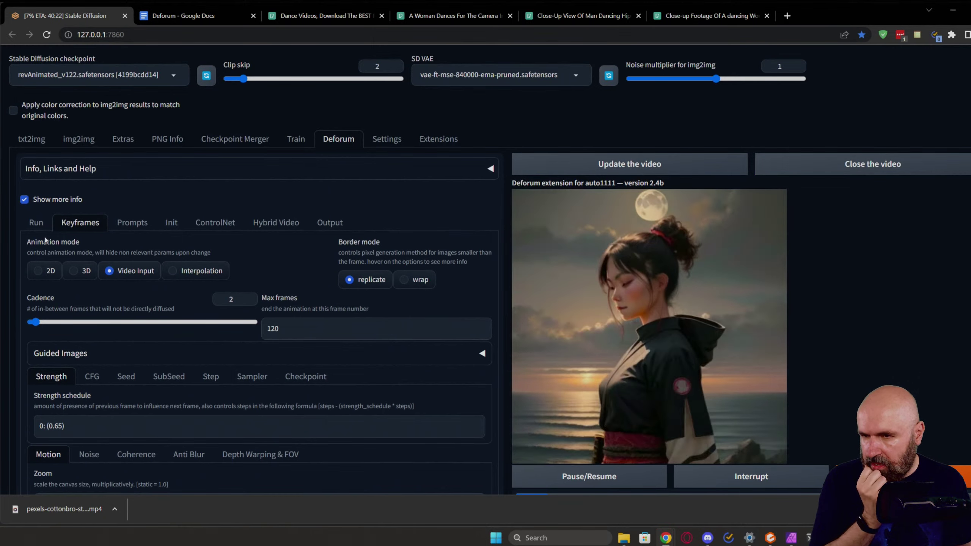
{"action": "left_click", "coordinate": [36, 223]}
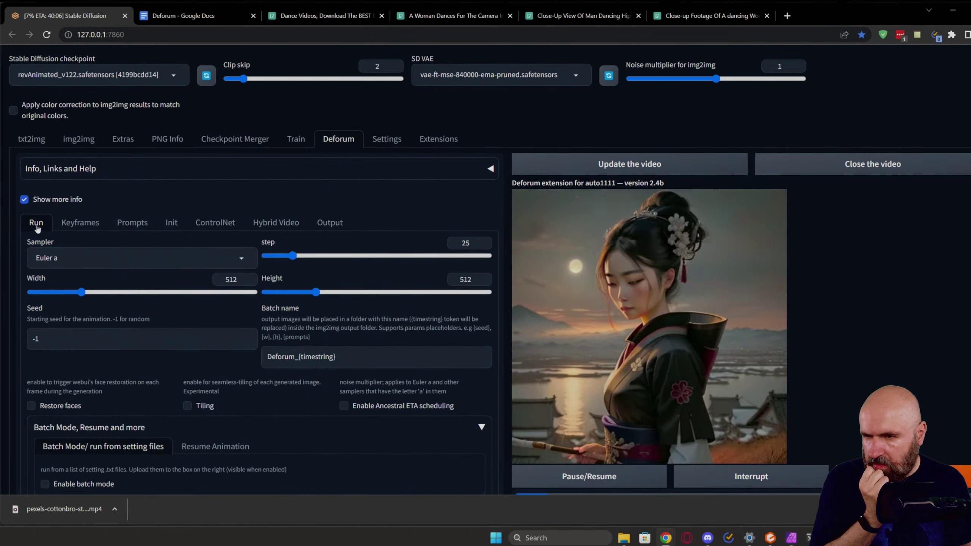
{"action": "scroll", "coordinate": [97, 298], "scroll_direction": "down", "scroll_amount": 5}
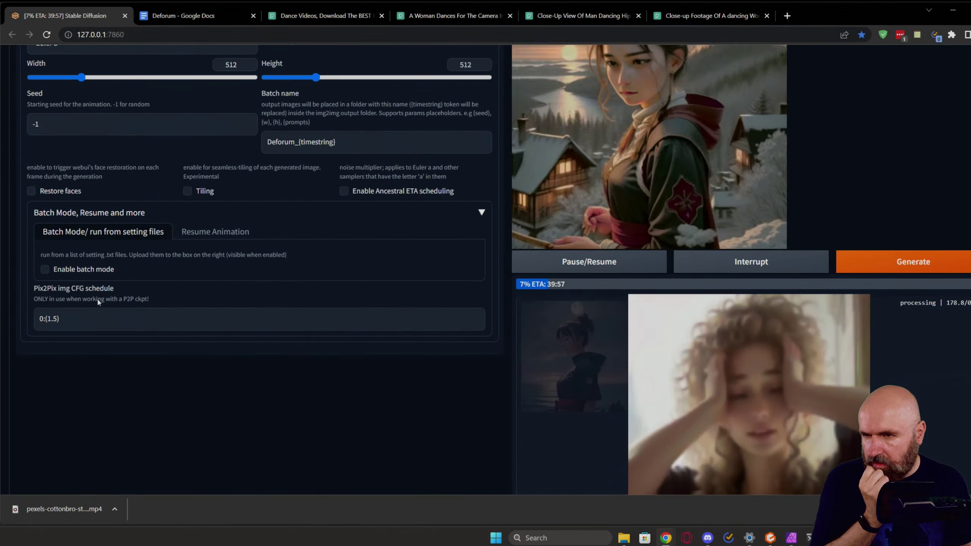
{"action": "scroll", "coordinate": [97, 298], "scroll_direction": "up", "scroll_amount": 5}
{"action": "left_click", "coordinate": [76, 226]}
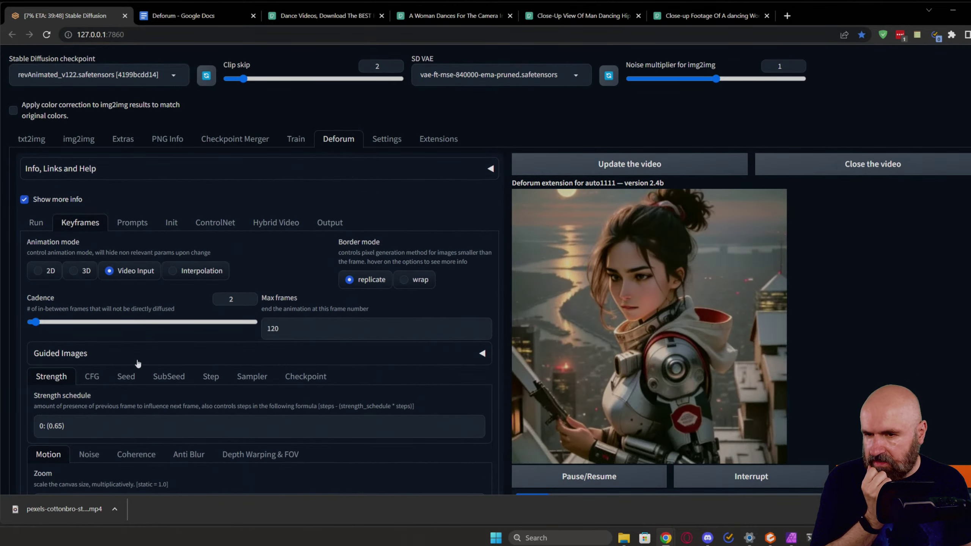
{"action": "scroll", "coordinate": [137, 363], "scroll_direction": "down", "scroll_amount": 4}
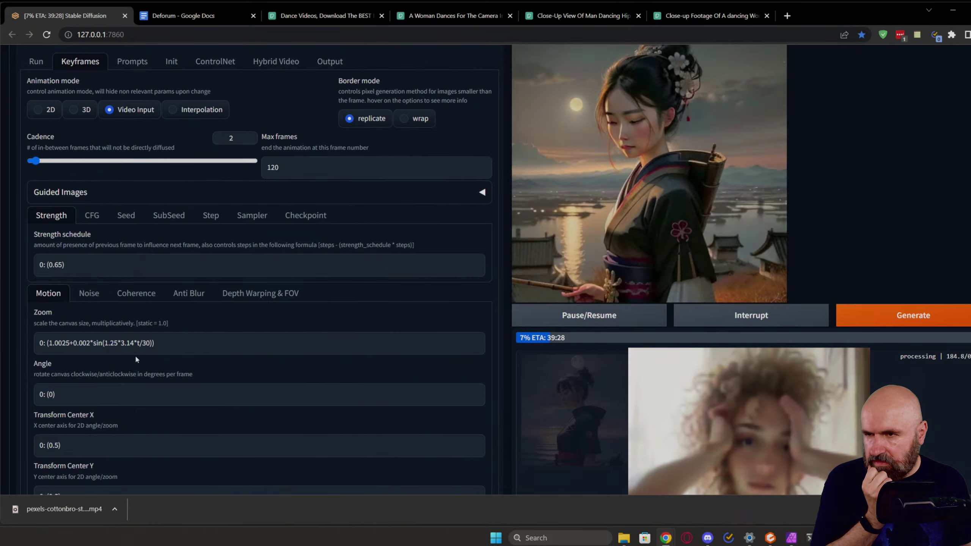
{"action": "scroll", "coordinate": [135, 354], "scroll_direction": "up", "scroll_amount": 3}
Step: Review Deforum's prompts, video init path, ControlNet and hybrid video settings
{"action": "left_click", "coordinate": [155, 171]}
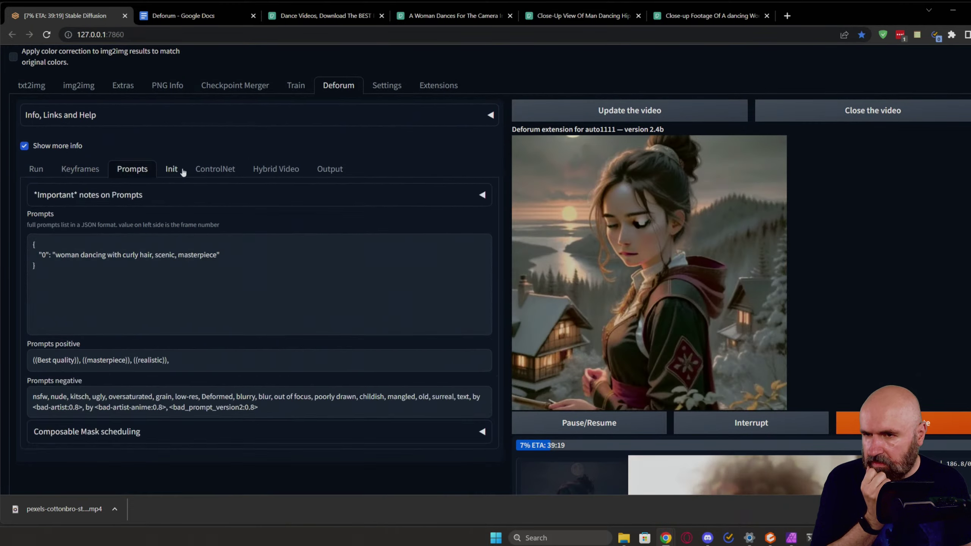
{"action": "left_click", "coordinate": [180, 172]}
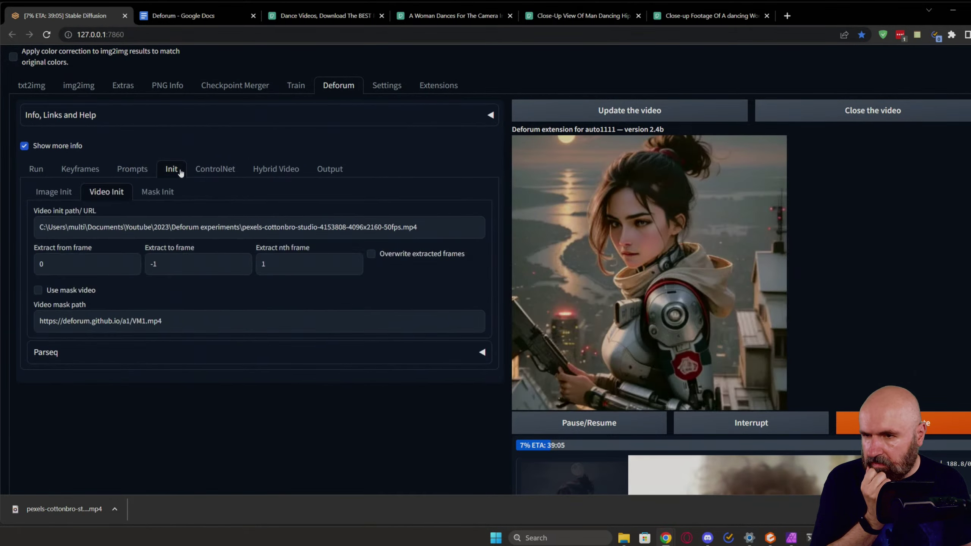
{"action": "left_click", "coordinate": [224, 172]}
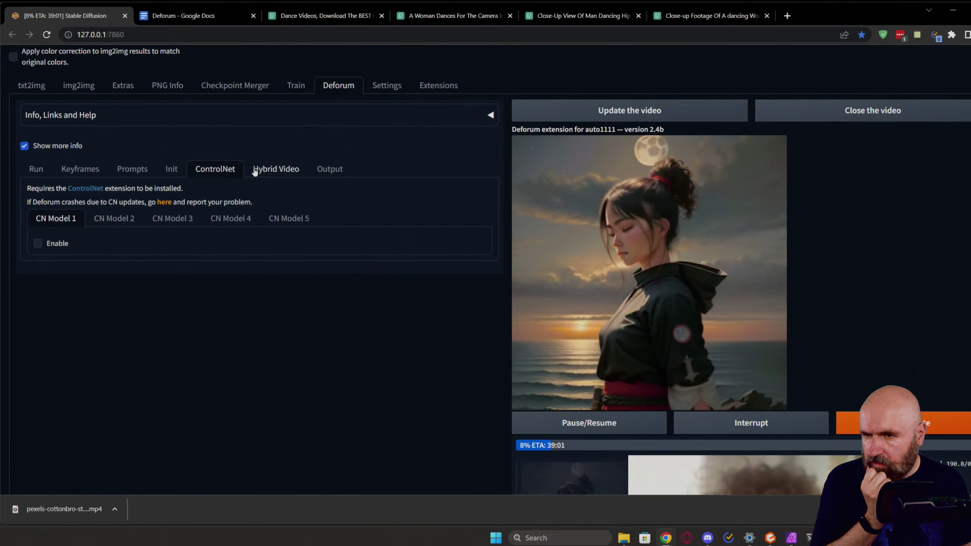
{"action": "left_click", "coordinate": [278, 173]}
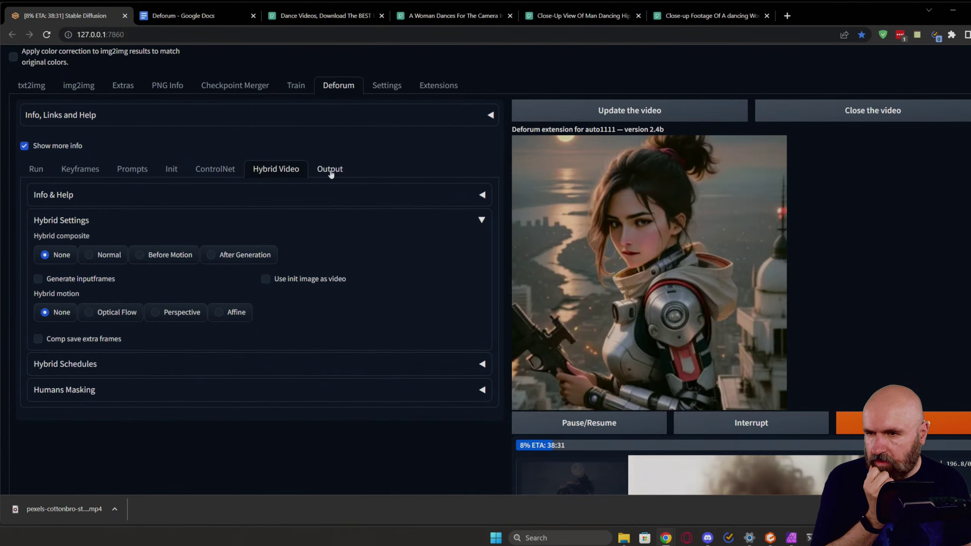
{"action": "left_click", "coordinate": [207, 199]}
{"action": "left_click", "coordinate": [207, 199]}
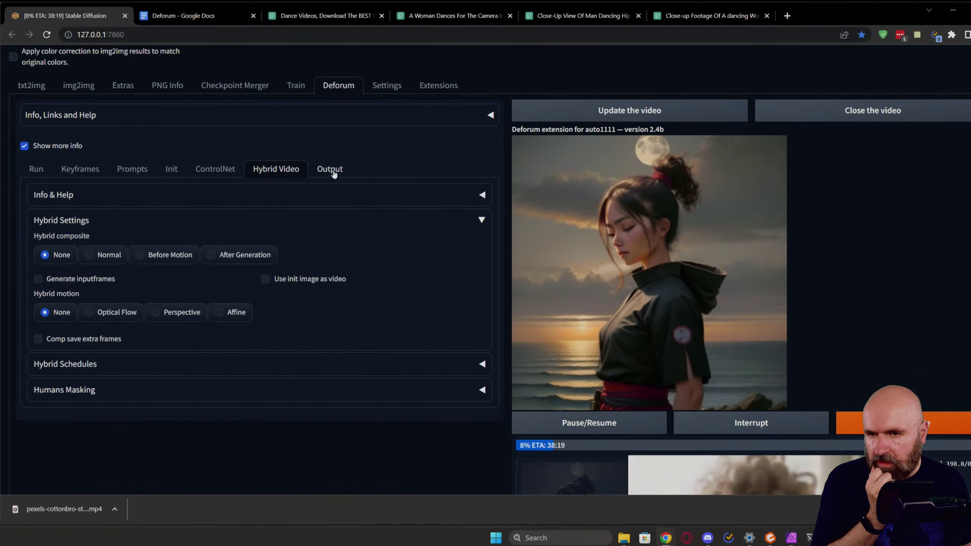
Step: Examine Deforum's video output settings, including FPS, frame interpolation and video upscaling
{"action": "left_click", "coordinate": [332, 170]}
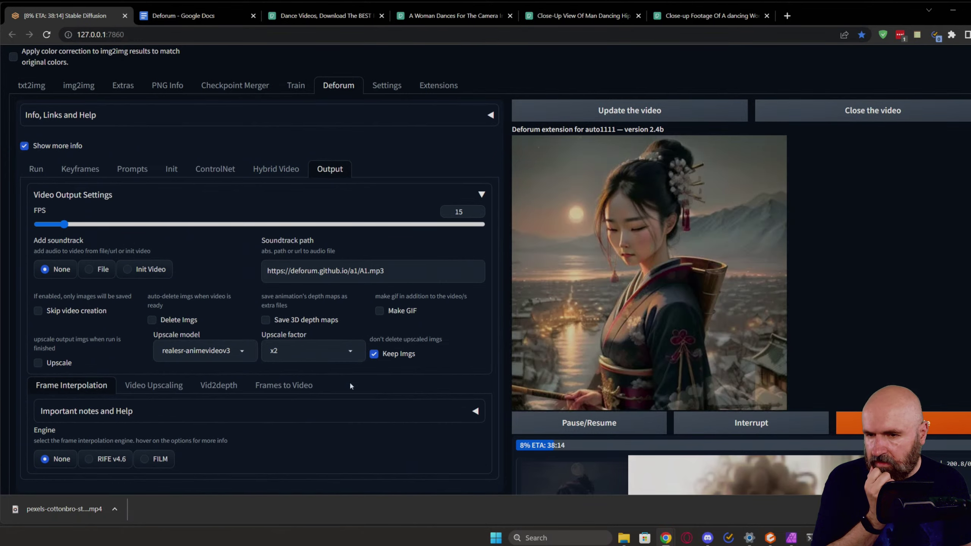
{"action": "scroll", "coordinate": [348, 386], "scroll_direction": "down", "scroll_amount": 3}
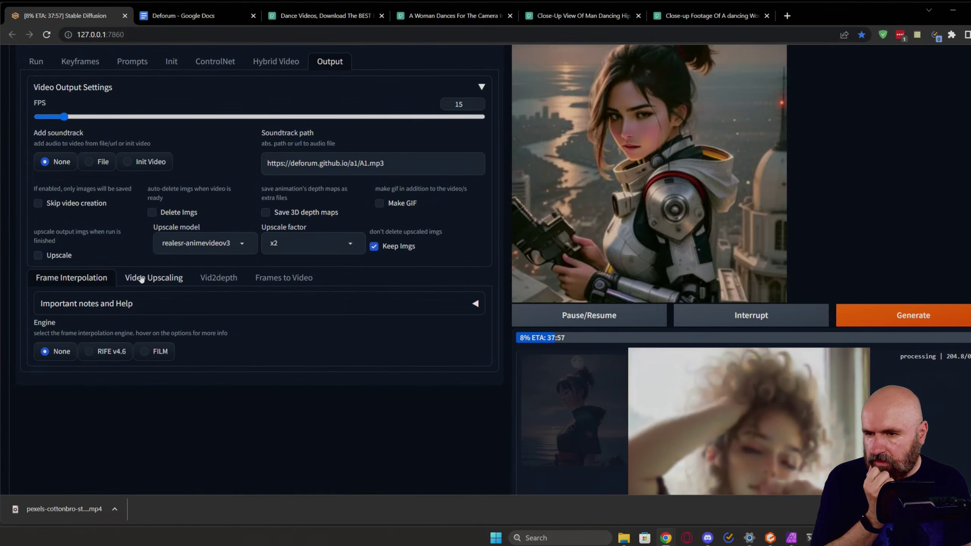
{"action": "left_click", "coordinate": [141, 278]}
{"action": "left_click", "coordinate": [71, 278]}
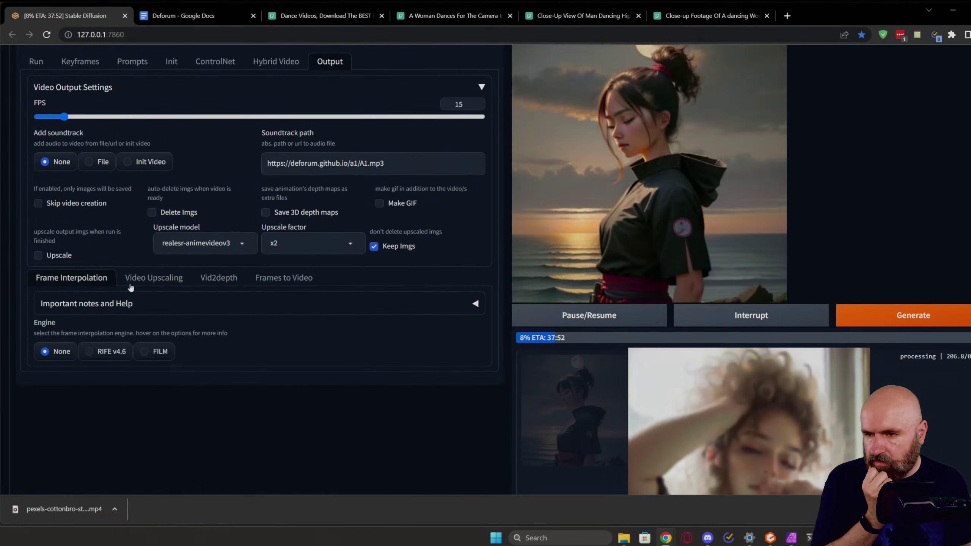
{"action": "scroll", "coordinate": [250, 326], "scroll_direction": "up", "scroll_amount": 3}
{"action": "scroll", "coordinate": [245, 340], "scroll_direction": "up", "scroll_amount": 2}
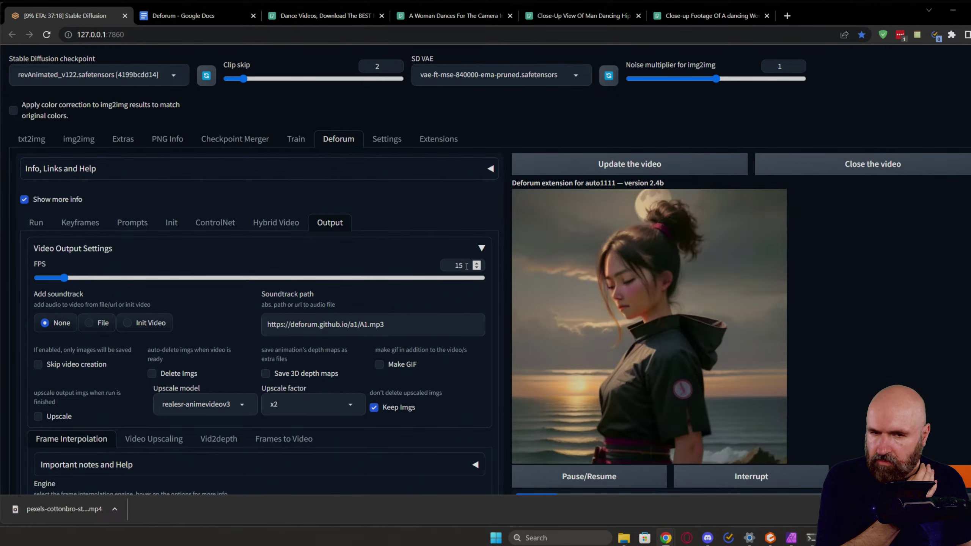
Step: Recheck the keyframe motion settings and the generation progress in the command console
{"action": "left_click", "coordinate": [80, 222]}
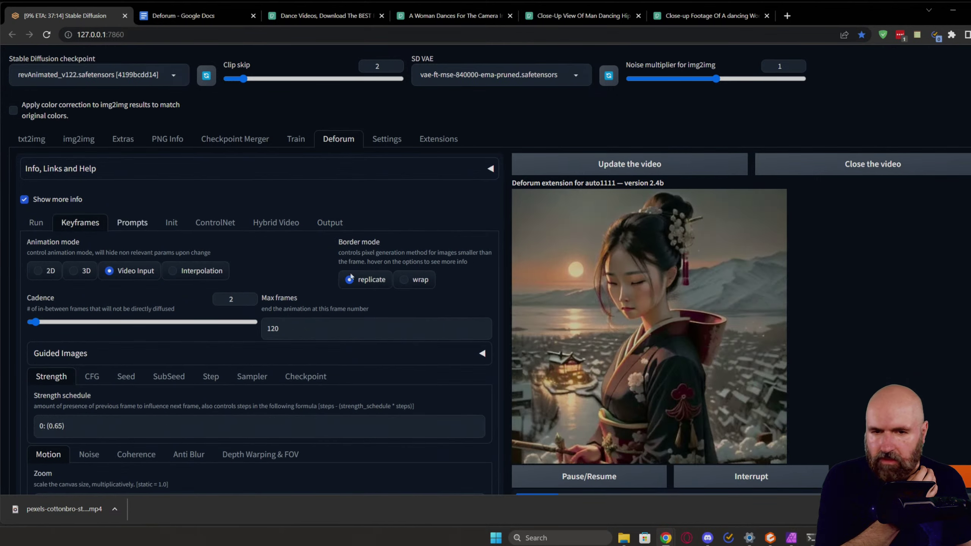
{"action": "scroll", "coordinate": [599, 394], "scroll_direction": "down", "scroll_amount": 10}
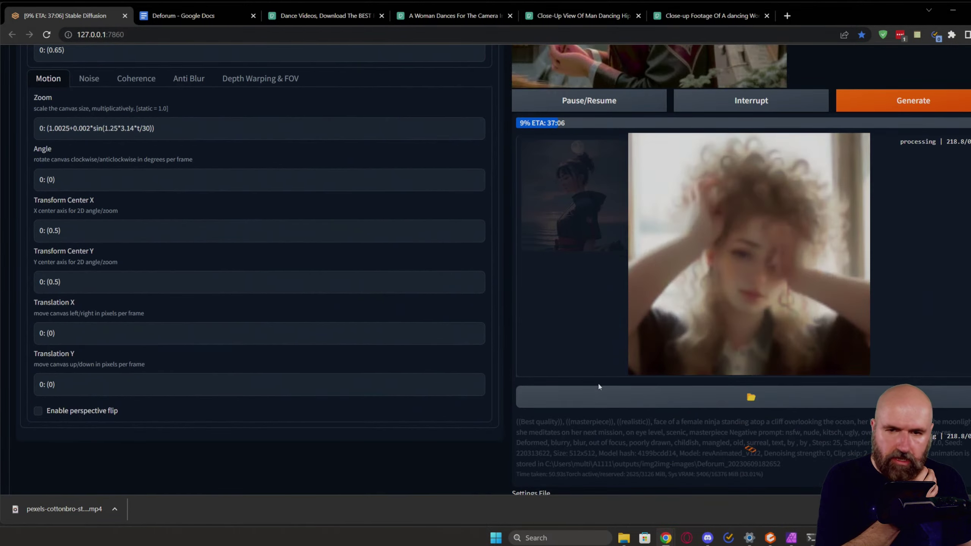
{"action": "left_click", "coordinate": [810, 537]}
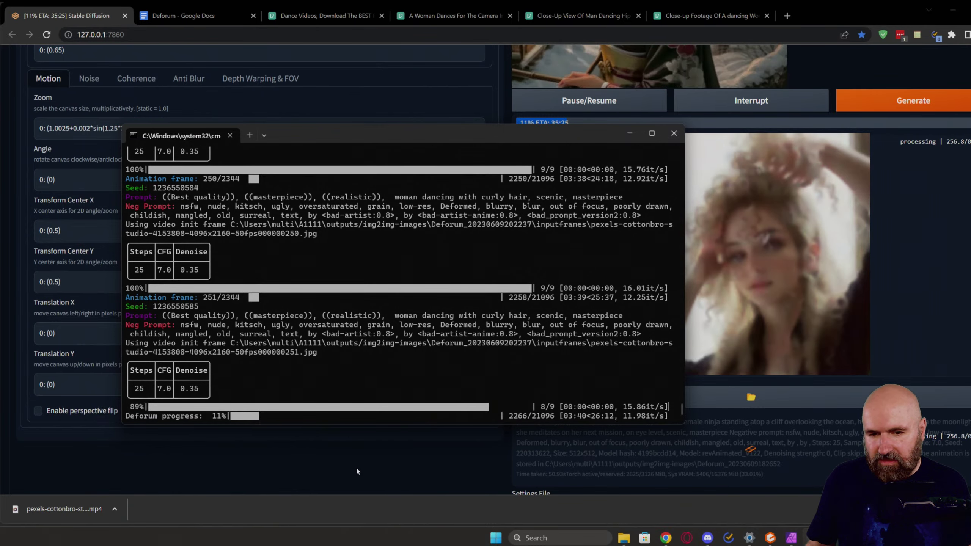
{"action": "left_click", "coordinate": [357, 468]}
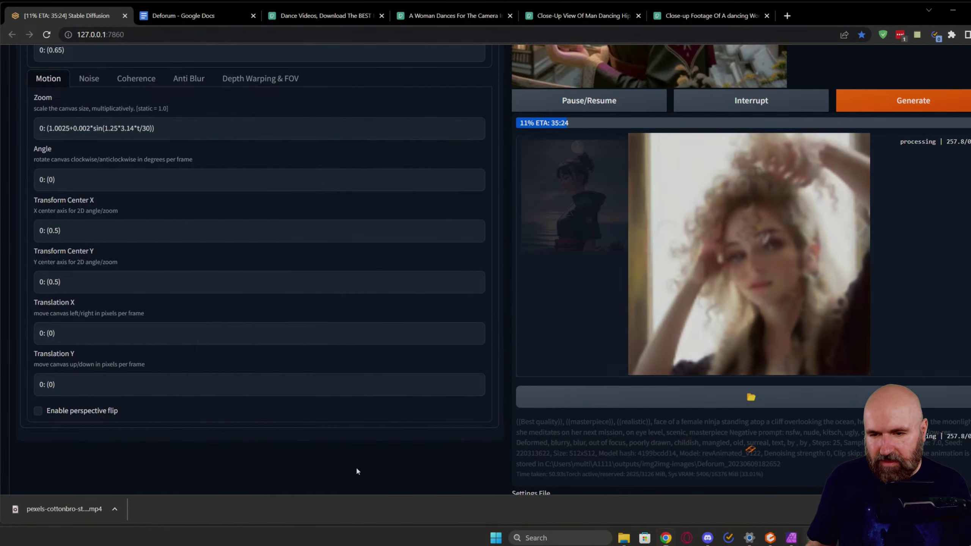
Step: Interrupt the Deforum generation, load the resulting video into the preview, and play its first two seconds
{"action": "left_click", "coordinate": [750, 100]}
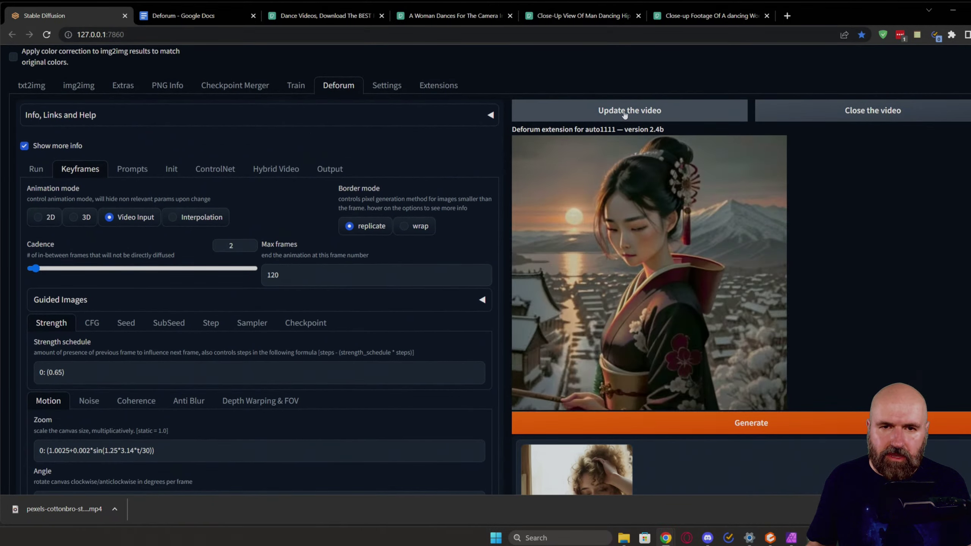
{"action": "left_click", "coordinate": [623, 114]}
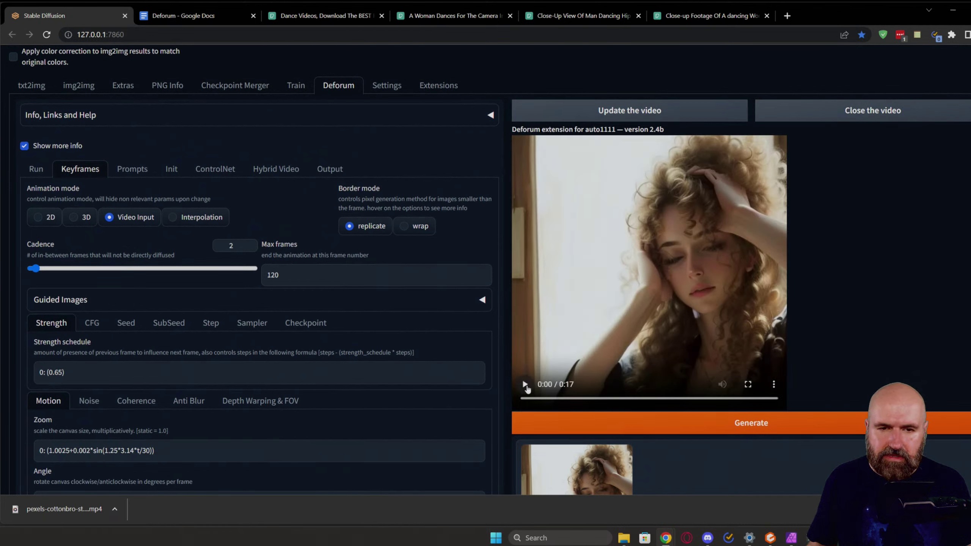
{"action": "left_click", "coordinate": [525, 385]}
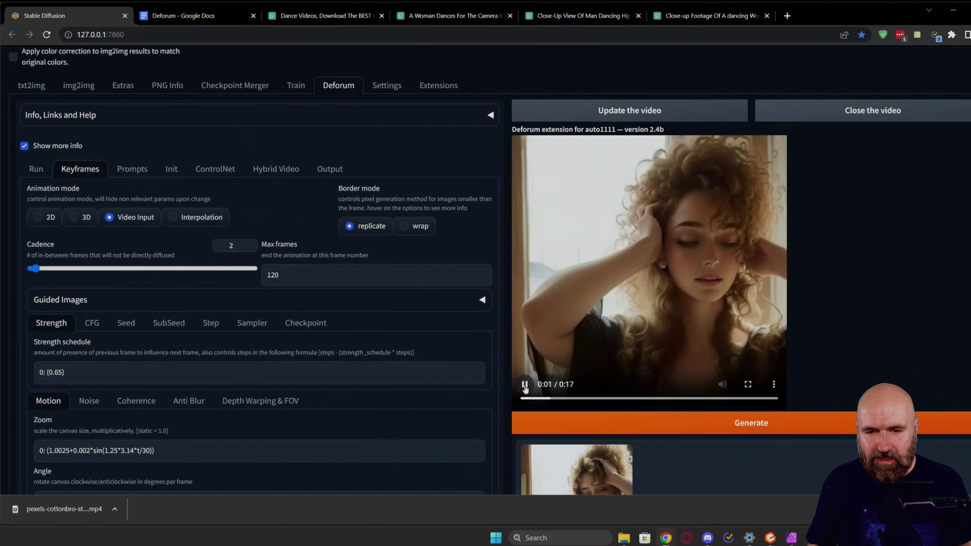
{"action": "left_click", "coordinate": [524, 385]}
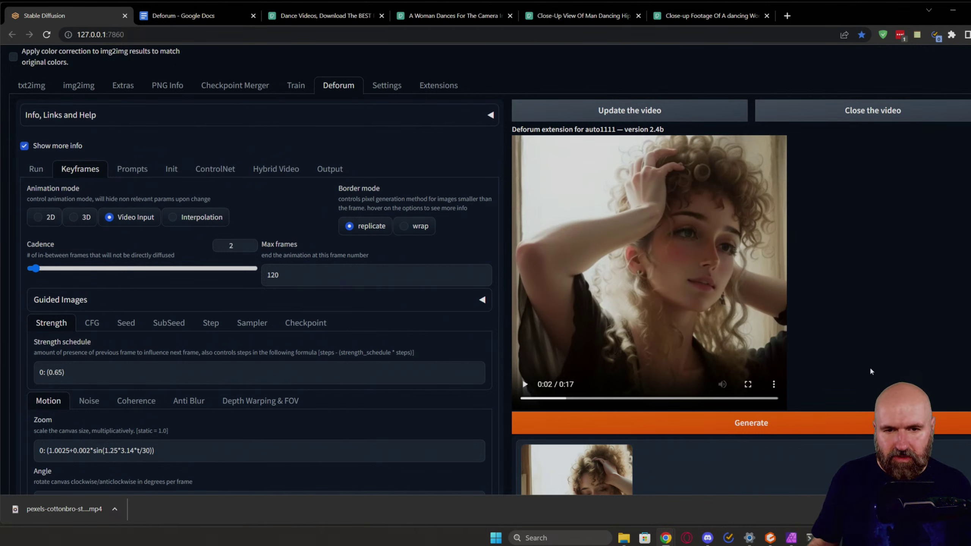
Step: Launch DaVinci Resolve and create a new project named DeforeumTest at the top level of the local projects
{"action": "left_click", "coordinate": [552, 539]}
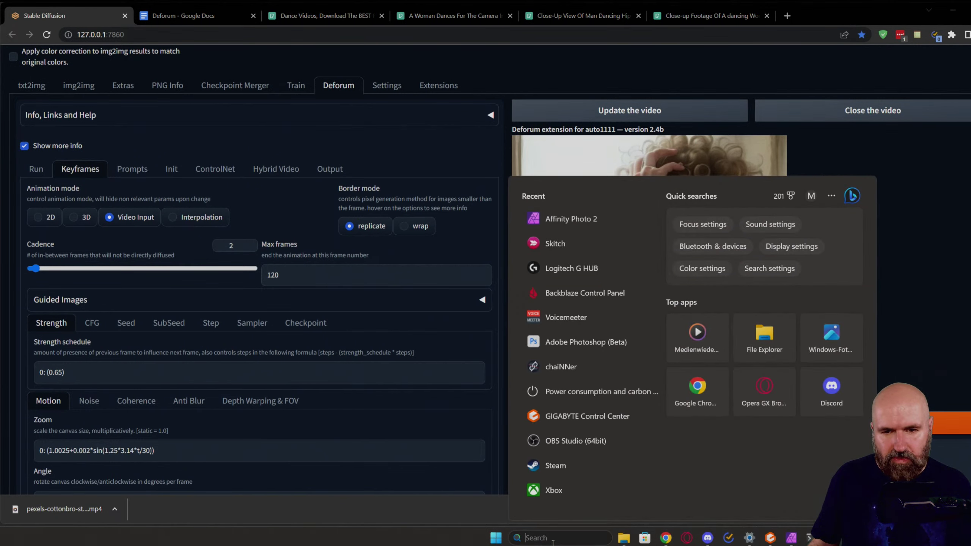
{"action": "type", "text": "dav"}
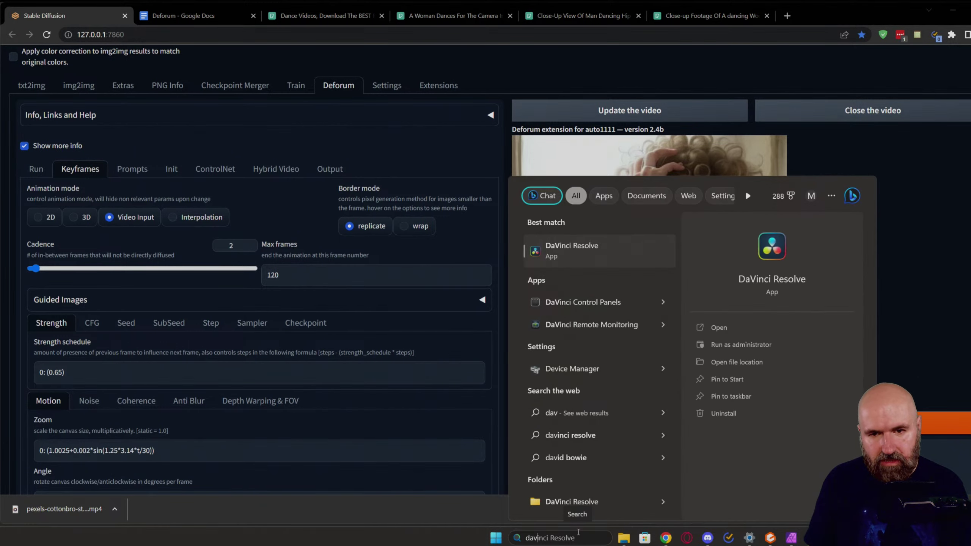
{"action": "left_click", "coordinate": [542, 229]}
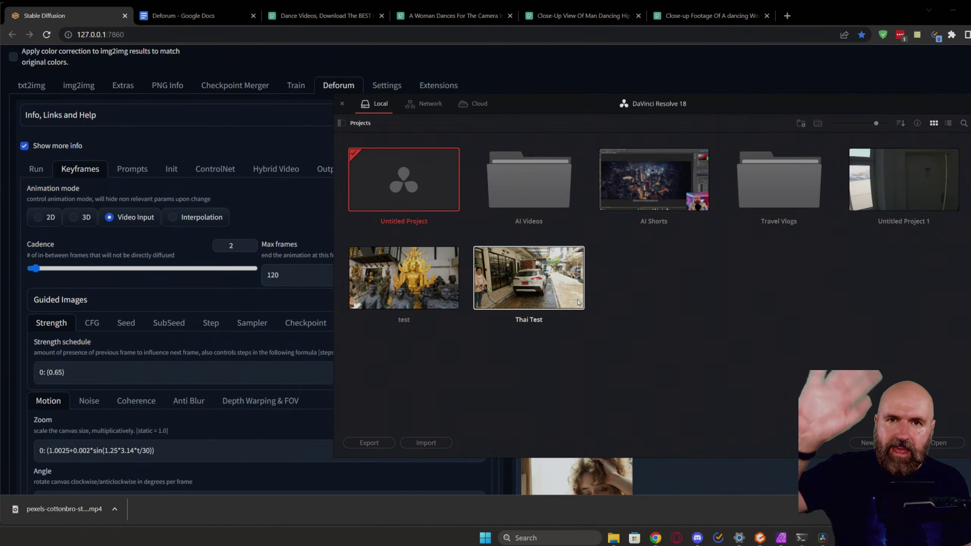
{"action": "double_click", "coordinate": [547, 173]}
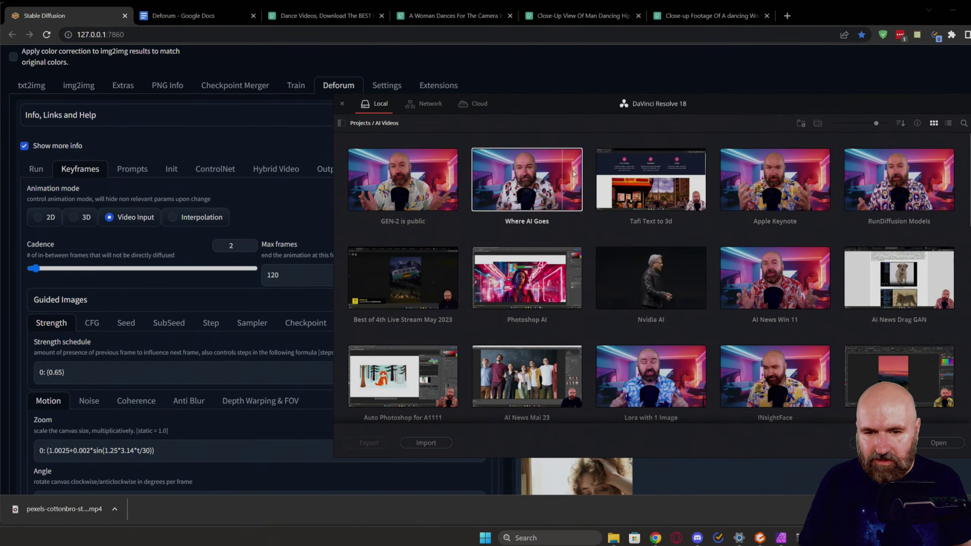
{"action": "left_click", "coordinate": [355, 125]}
{"action": "left_click", "coordinate": [878, 443]}
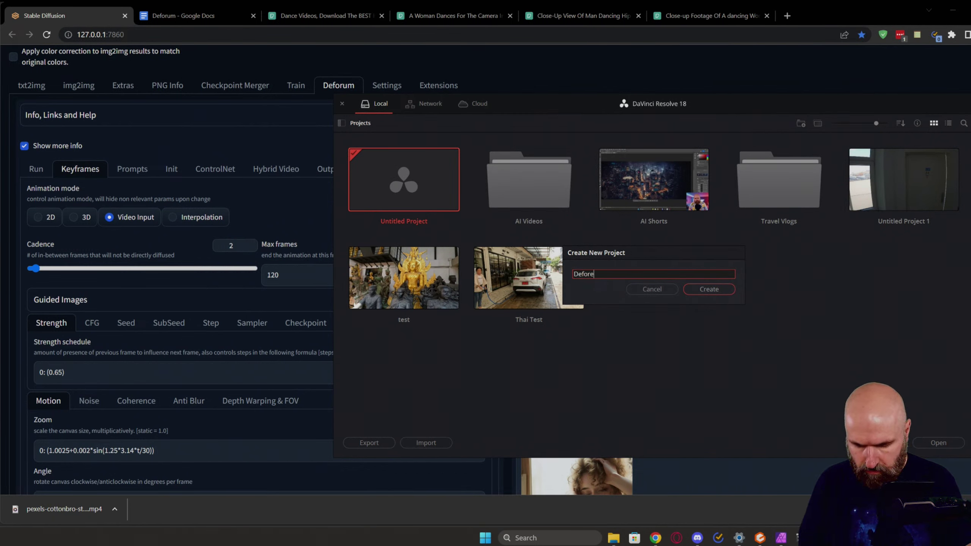
{"action": "key", "text": "Return"}
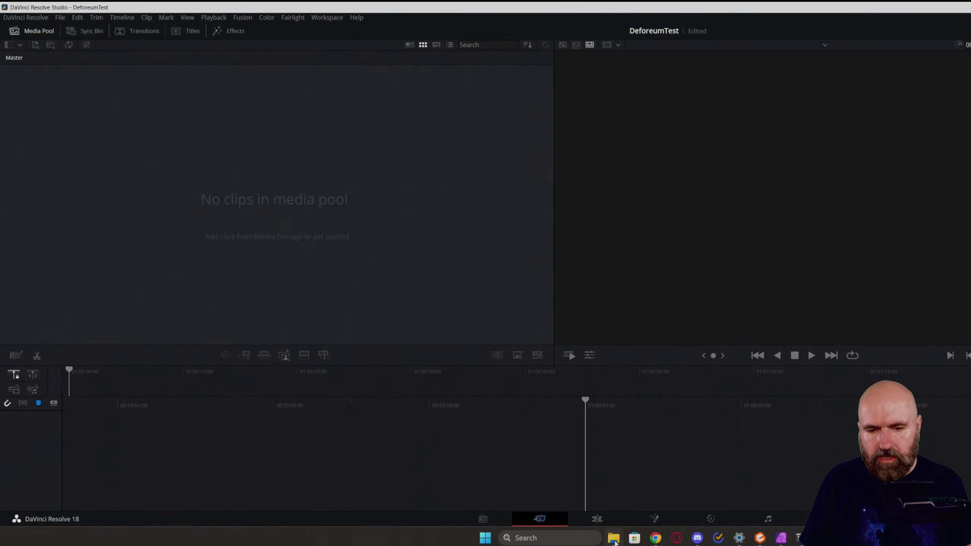
Step: Import the Pexels dance clip from the Deforum experiments folder under Youtube 2023 into the media pool
{"action": "left_click", "coordinate": [614, 539]}
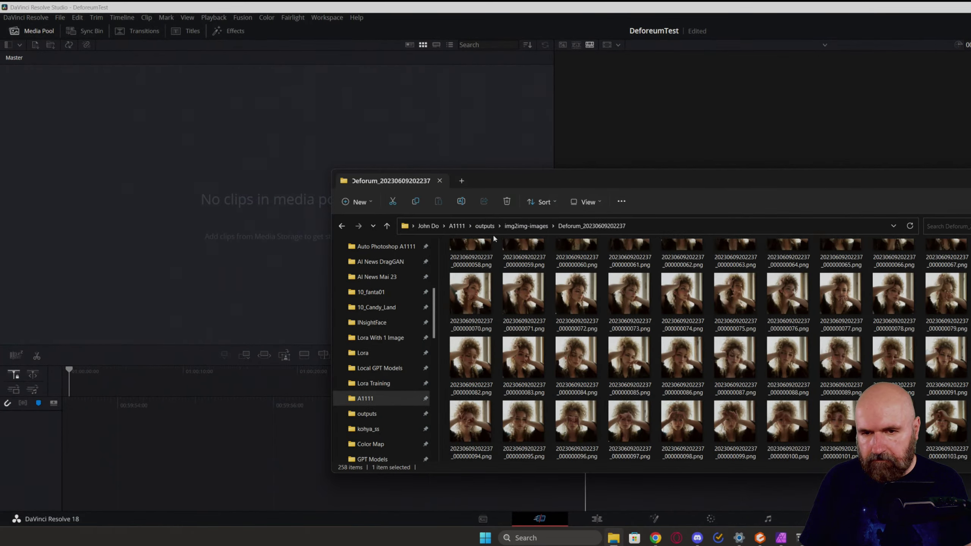
{"action": "scroll", "coordinate": [391, 298], "scroll_direction": "up", "scroll_amount": 3}
{"action": "left_click", "coordinate": [393, 308]}
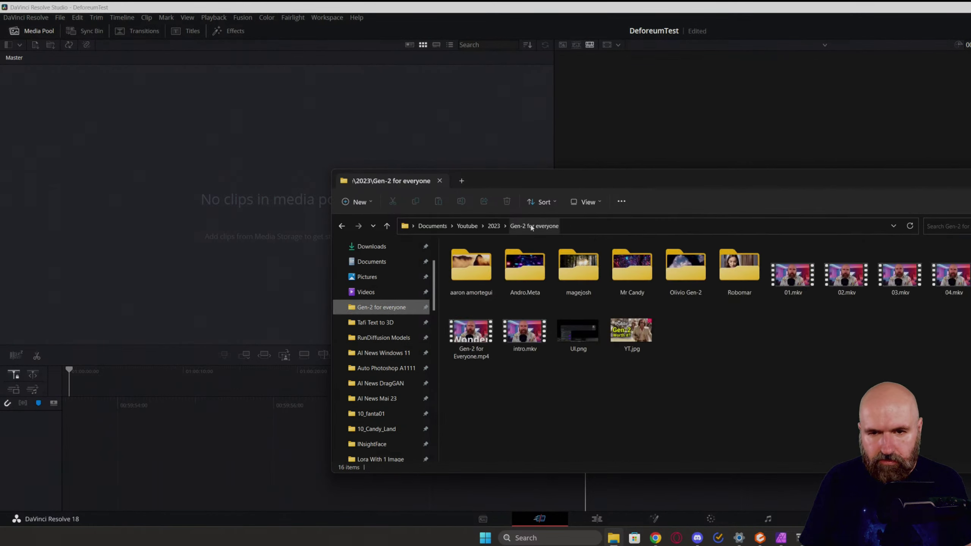
{"action": "left_click", "coordinate": [493, 226]}
{"action": "double_click", "coordinate": [472, 277]}
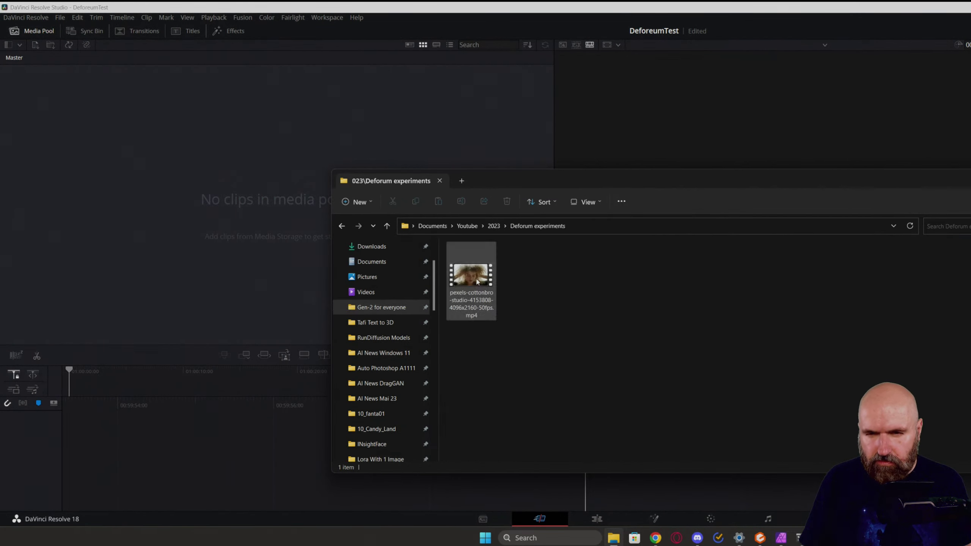
{"action": "left_click_drag", "start_coordinate": [464, 283], "coordinate": [183, 132]}
{"action": "left_click", "coordinate": [728, 314]}
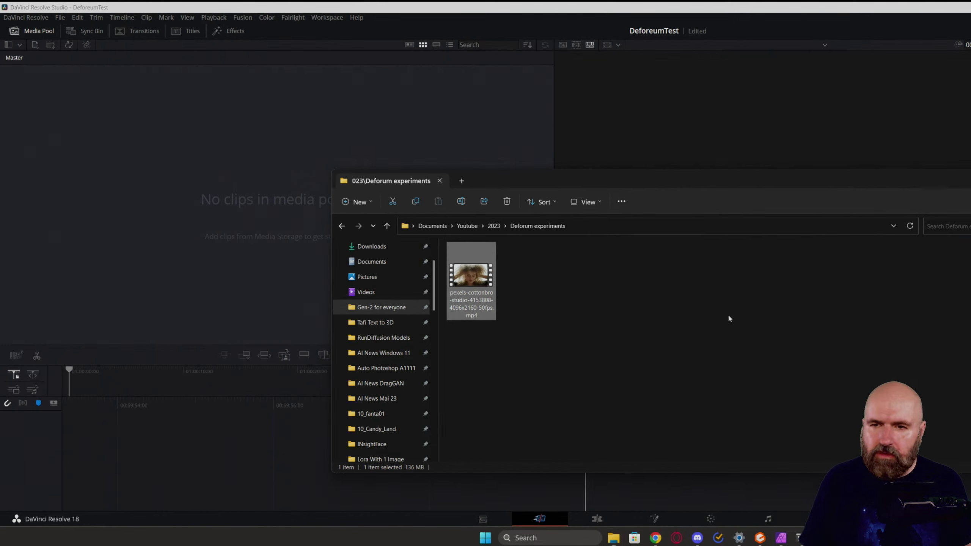
{"action": "left_click", "coordinate": [159, 190]}
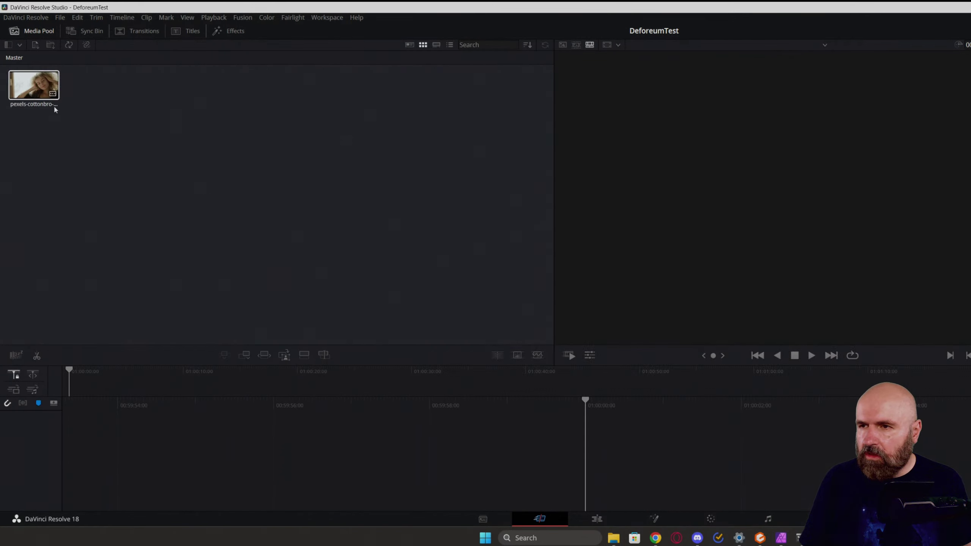
Step: Create a timeline from the imported Pexels clip and show it on the Edit page
{"action": "left_click_drag", "start_coordinate": [42, 92], "coordinate": [646, 470]}
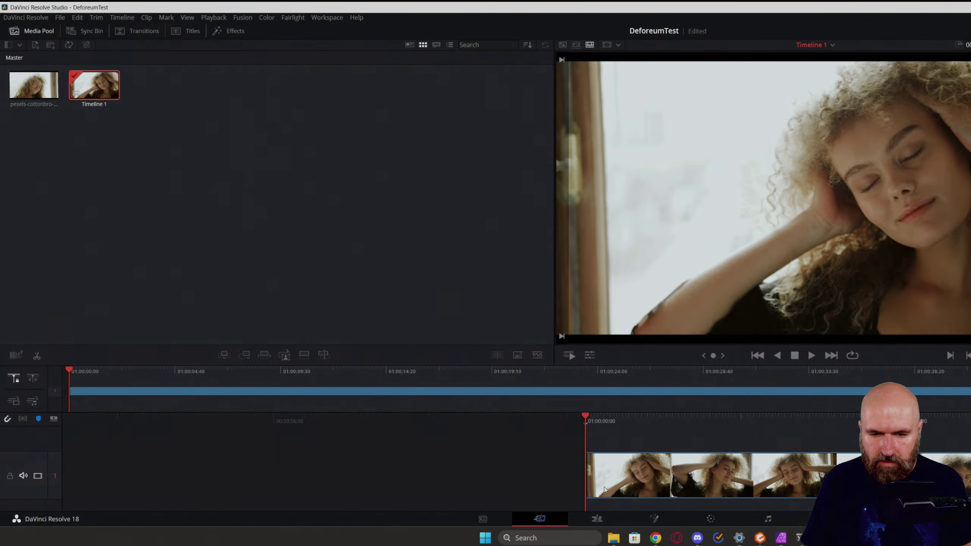
{"action": "left_click", "coordinate": [612, 516]}
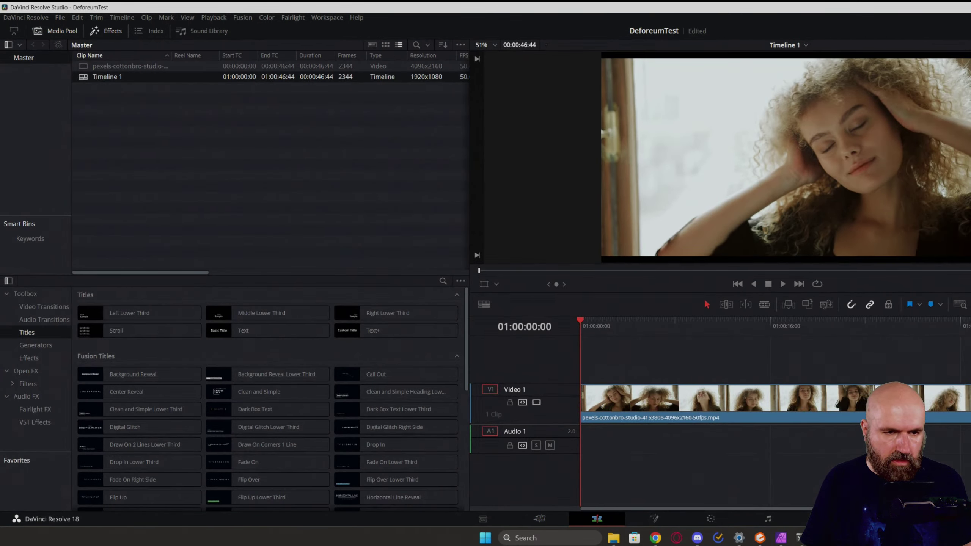
{"action": "key", "text": "ctrl+minus"}
{"action": "key", "text": "ctrl+minus"}
{"action": "key", "text": "ctrl+minus"}
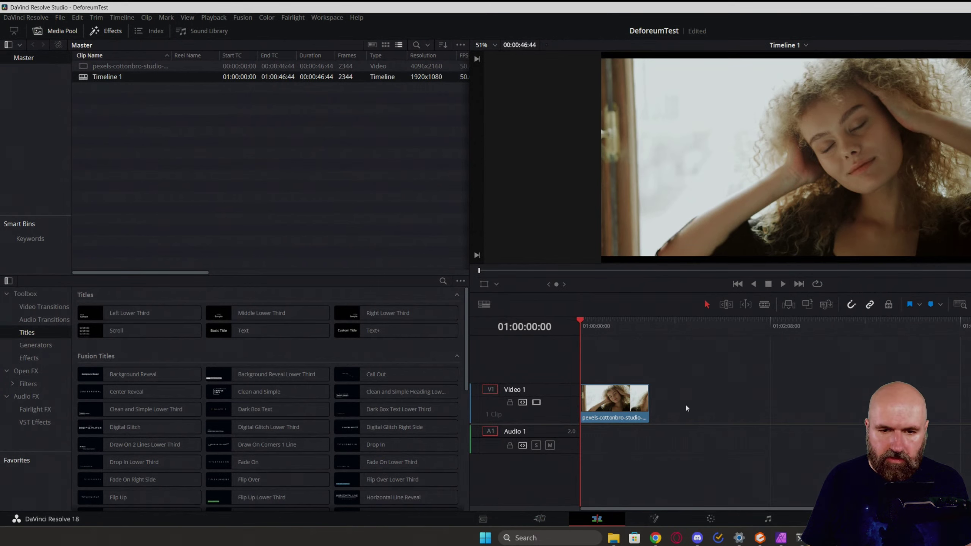
{"action": "key", "text": "ctrl+equal"}
{"action": "key", "text": "ctrl+equal"}
{"action": "key", "text": "ctrl+equal"}
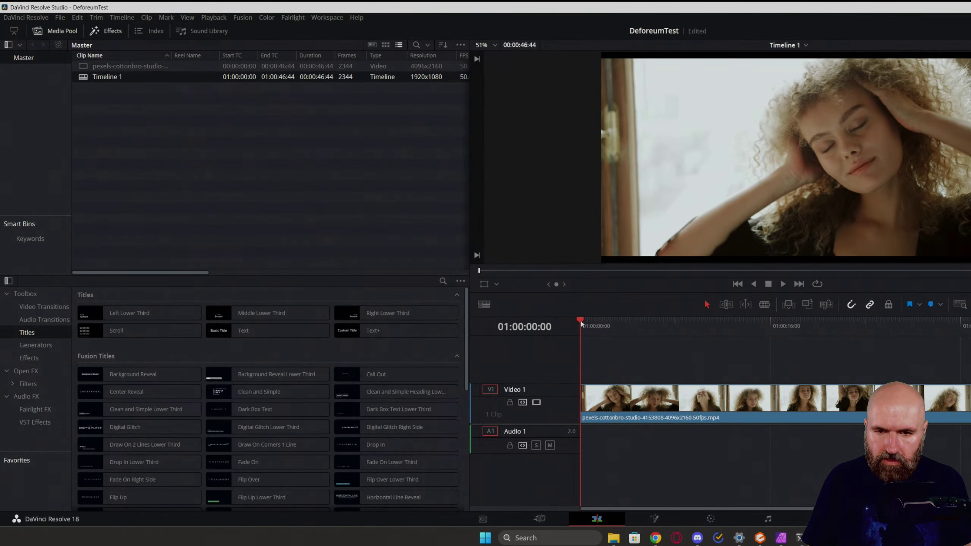
Step: Play the clip from its beginning to judge which part of the dance to keep
{"action": "left_click_drag", "start_coordinate": [603, 327], "coordinate": [574, 334]}
{"action": "key", "text": "space"}
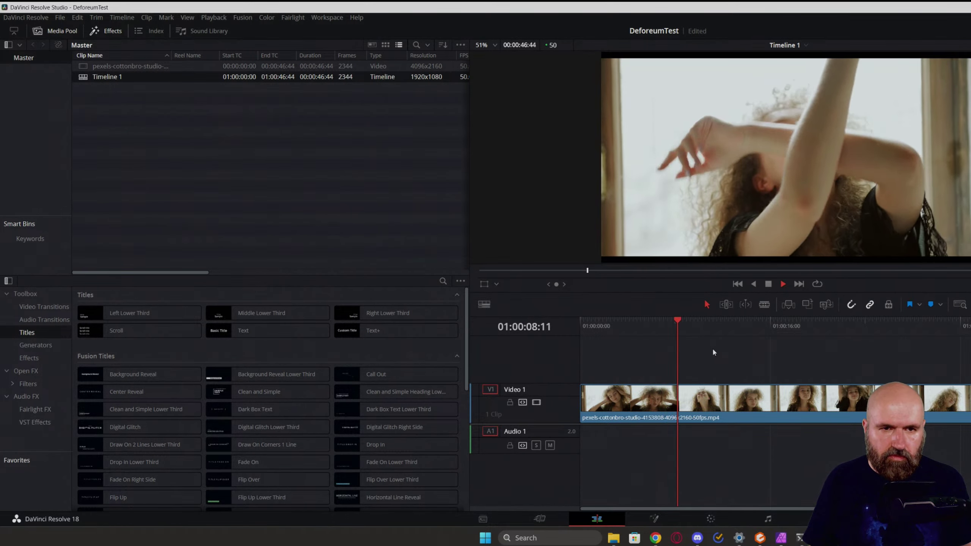
{"action": "key", "text": "space"}
{"action": "left_click", "coordinate": [617, 324]}
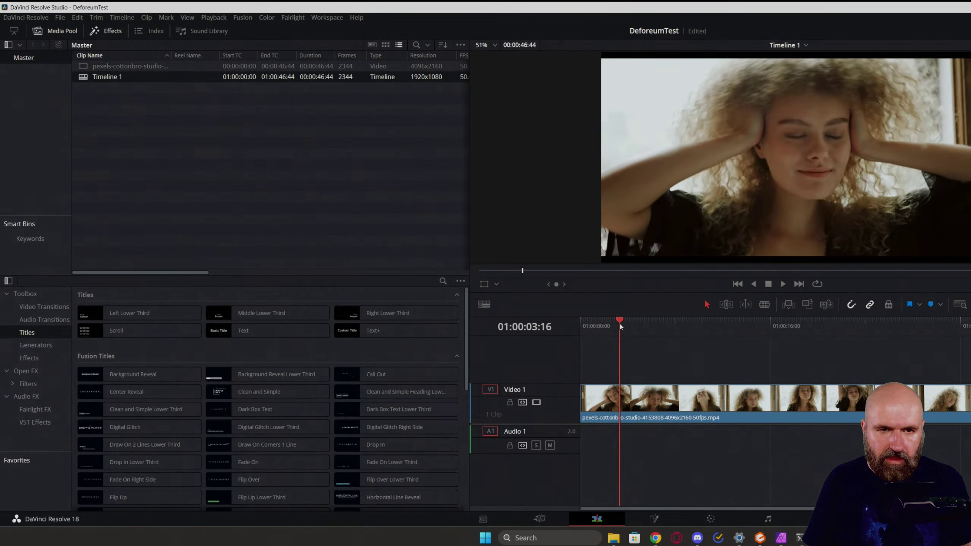
Step: Replay the clip from the start, add a marker at 01:00:02:47, and check the footage that follows it
{"action": "left_click", "coordinate": [581, 327]}
{"action": "key", "text": "space"}
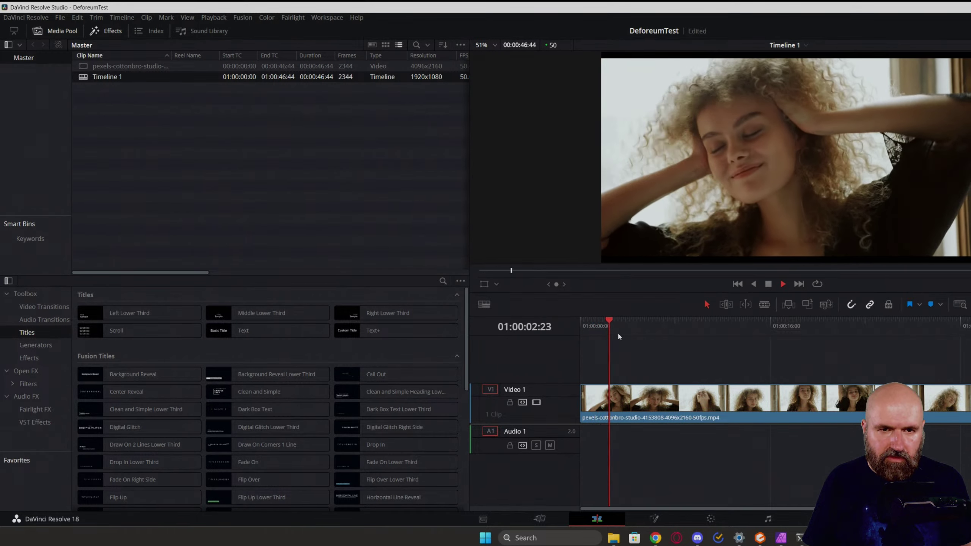
{"action": "key", "text": "space"}
{"action": "key", "text": "m"}
{"action": "key", "text": "space"}
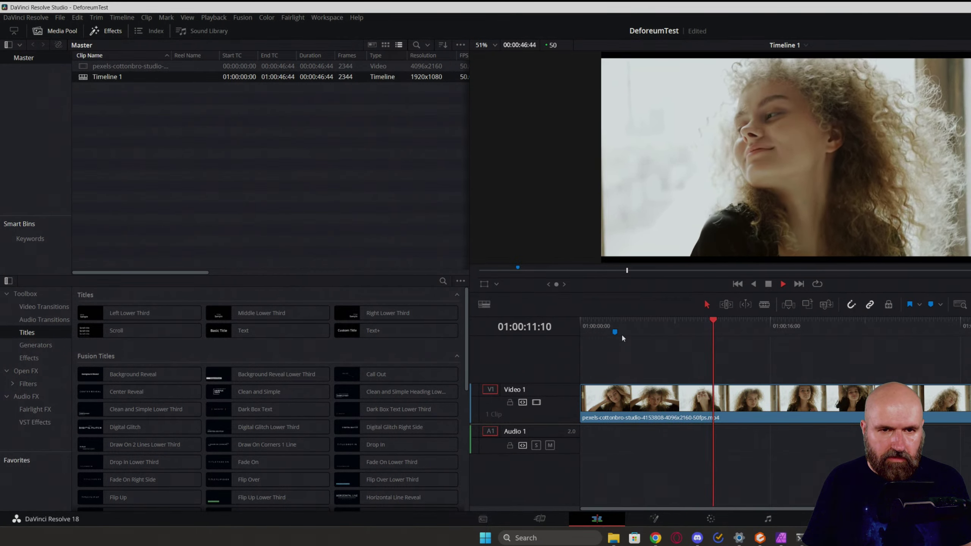
{"action": "key", "text": "space"}
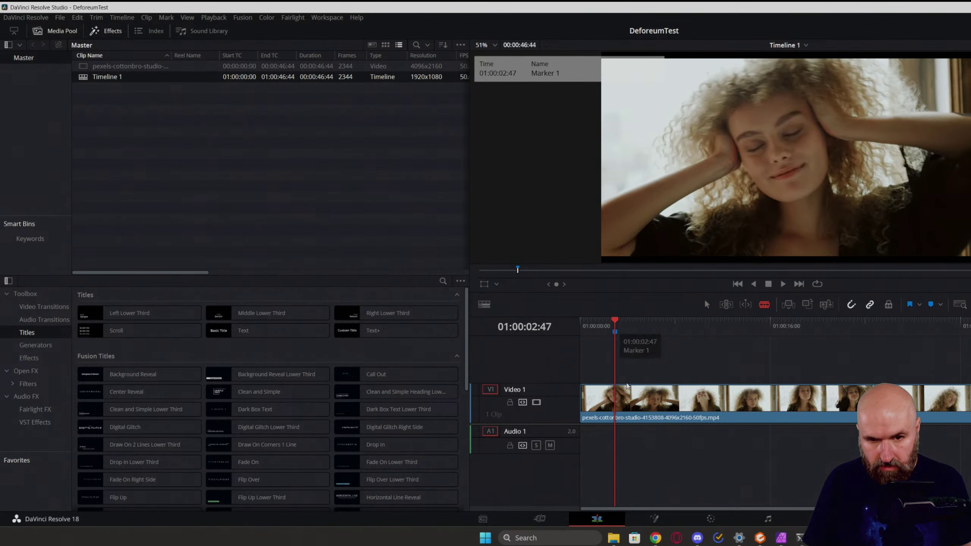
Step: Split the clip at the marker and ripple-delete the section before it
{"action": "left_click", "coordinate": [615, 397]}
{"action": "key", "text": "a"}
{"action": "left_click", "coordinate": [605, 404]}
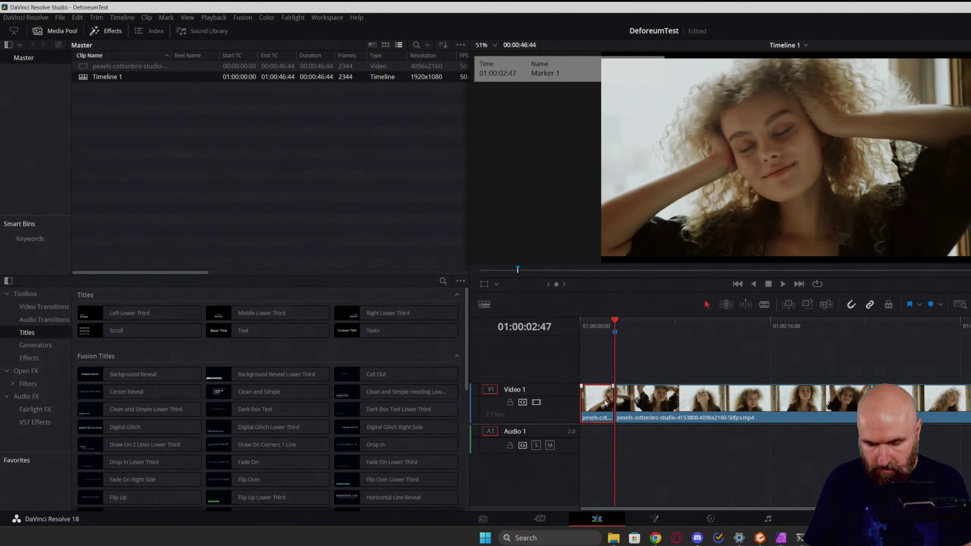
{"action": "key", "text": "Delete"}
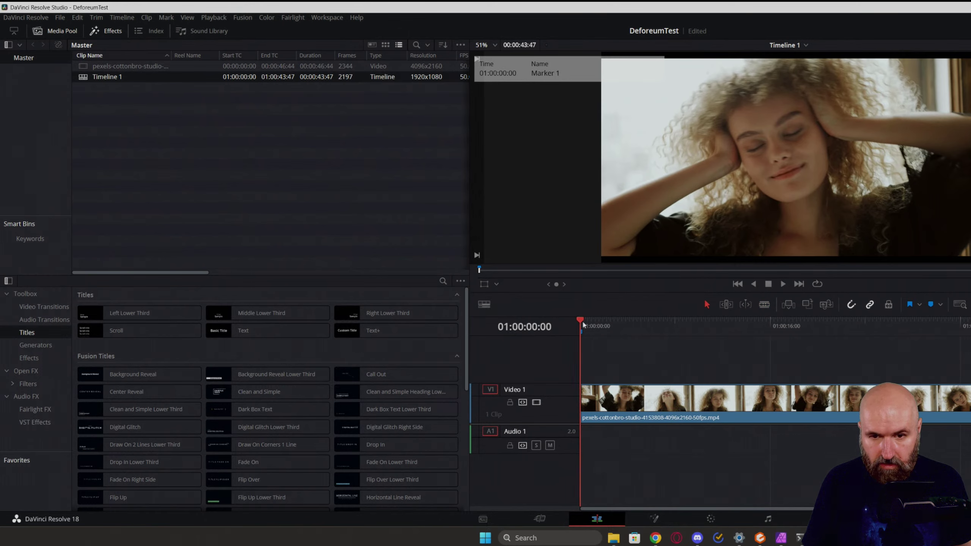
Step: Review the remaining footage, split the clip at 01:00:14:43, and delete everything after the cut
{"action": "left_click_drag", "start_coordinate": [593, 321], "coordinate": [679, 333]}
{"action": "key", "text": "space"}
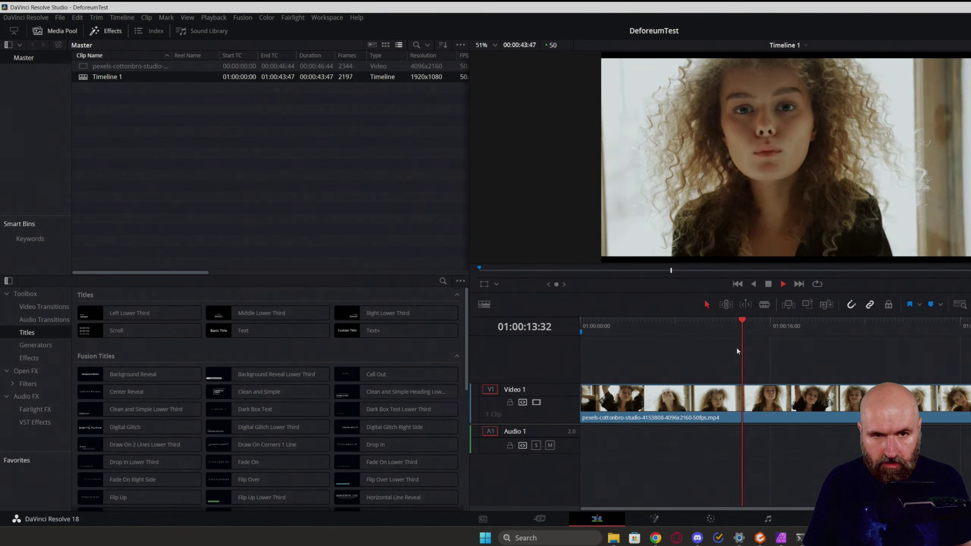
{"action": "key", "text": "space"}
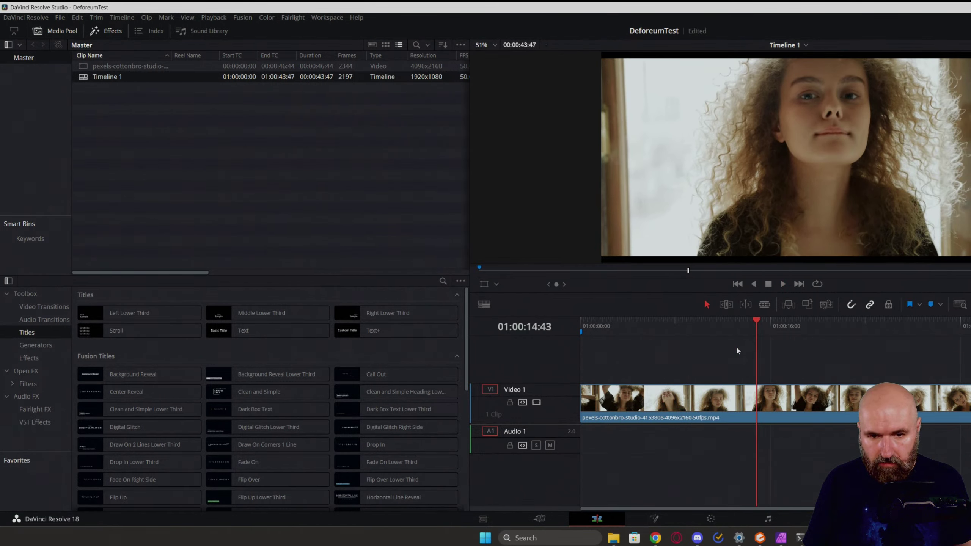
{"action": "key", "text": "b"}
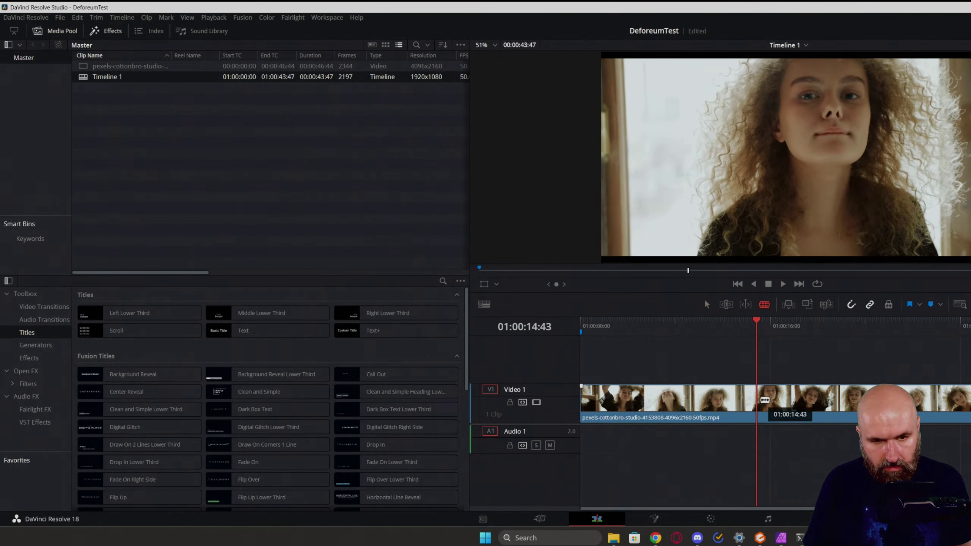
{"action": "left_click", "coordinate": [765, 400]}
{"action": "key", "text": "a"}
{"action": "left_click", "coordinate": [786, 398]}
{"action": "key", "text": "Delete"}
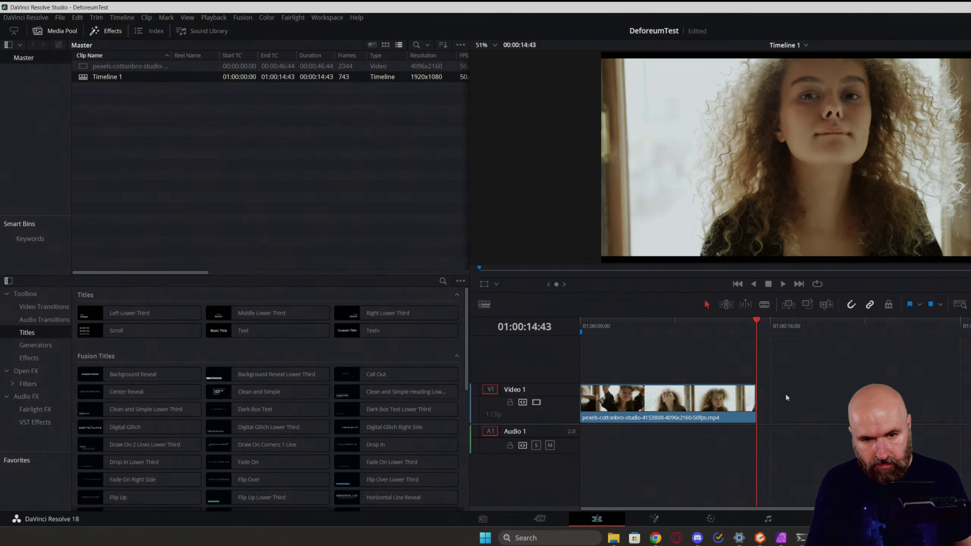
Step: Trim about 1.8 seconds off the clip's start, move it back to the timeline's beginning, and play it through
{"action": "left_click", "coordinate": [595, 399]}
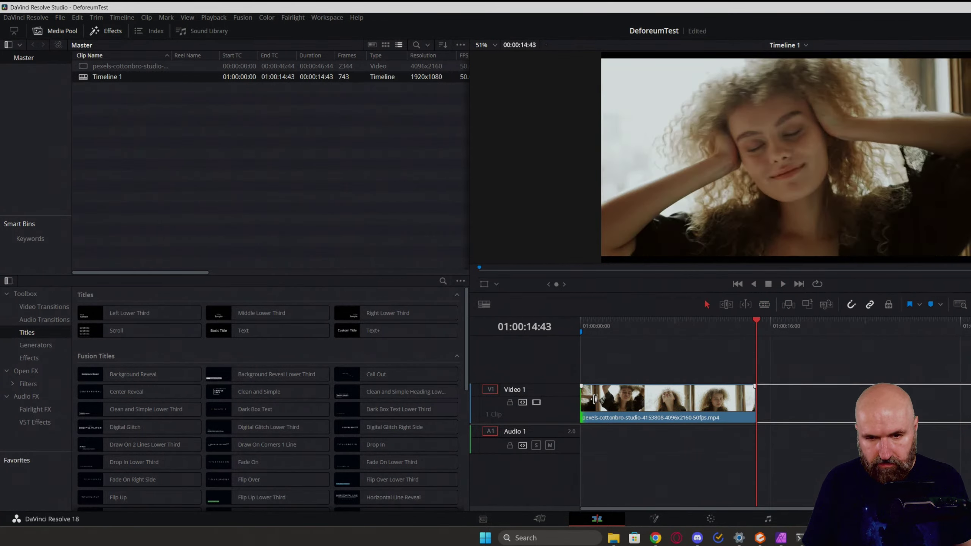
{"action": "mouse_move", "coordinate": [594, 398]}
{"action": "left_mouse_down"}
{"action": "mouse_move", "coordinate": [637, 398]}
{"action": "mouse_move", "coordinate": [603, 399]}
{"action": "left_mouse_up"}
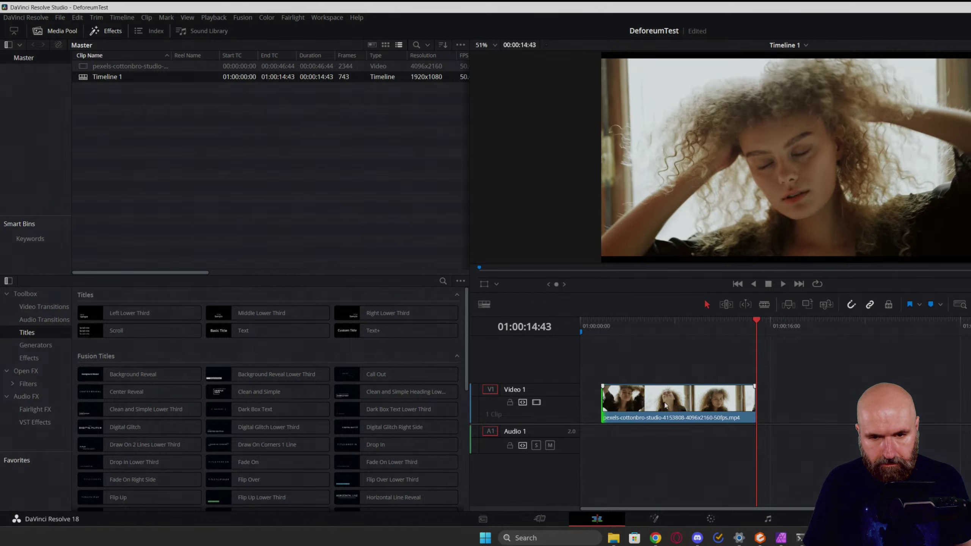
{"action": "left_click_drag", "start_coordinate": [665, 405], "coordinate": [644, 405]}
{"action": "left_click", "coordinate": [578, 323]}
{"action": "key", "text": "space"}
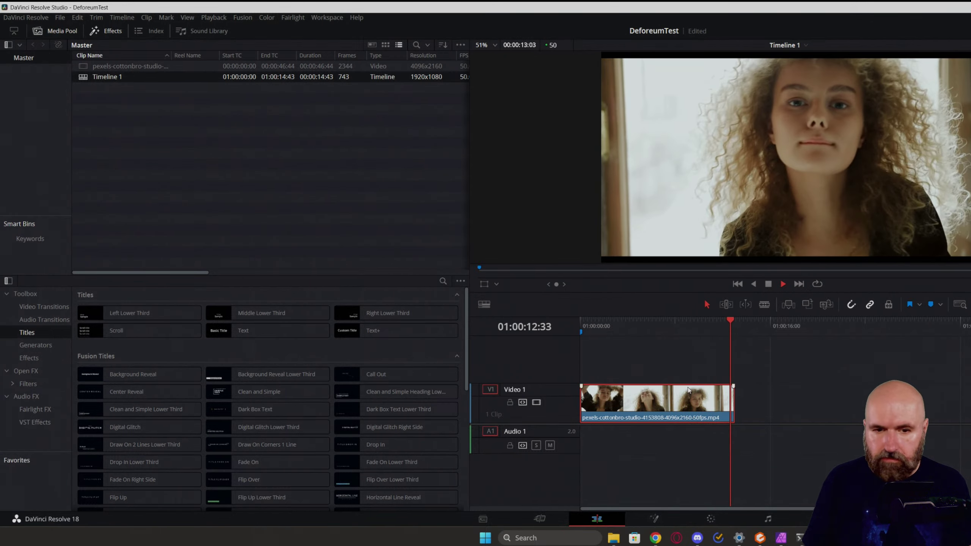
Step: Open the Deliver page and choose the YouTube 1080p render preset with the resolution set to 1280 x 720 HD 720P
{"action": "key", "text": "shift+8"}
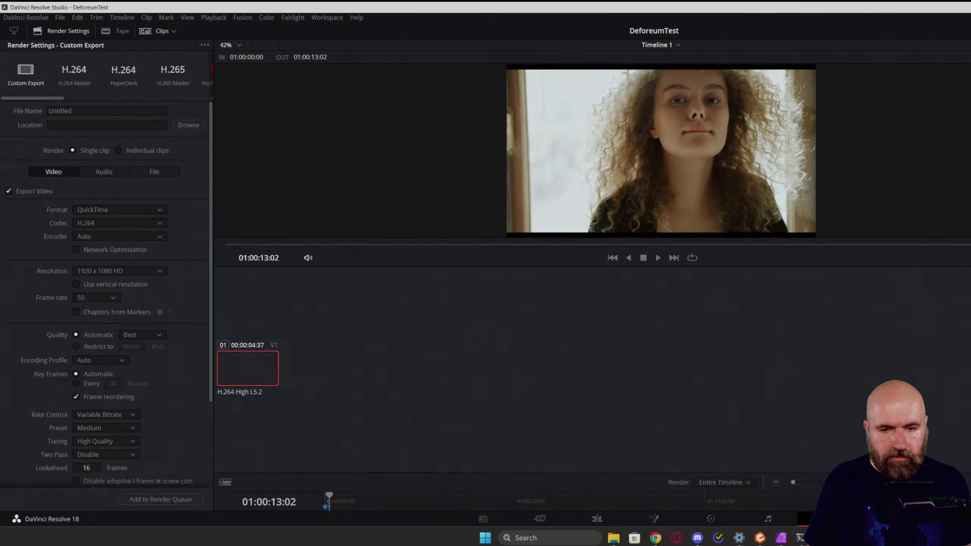
{"action": "left_click_drag", "start_coordinate": [50, 97], "coordinate": [82, 97]}
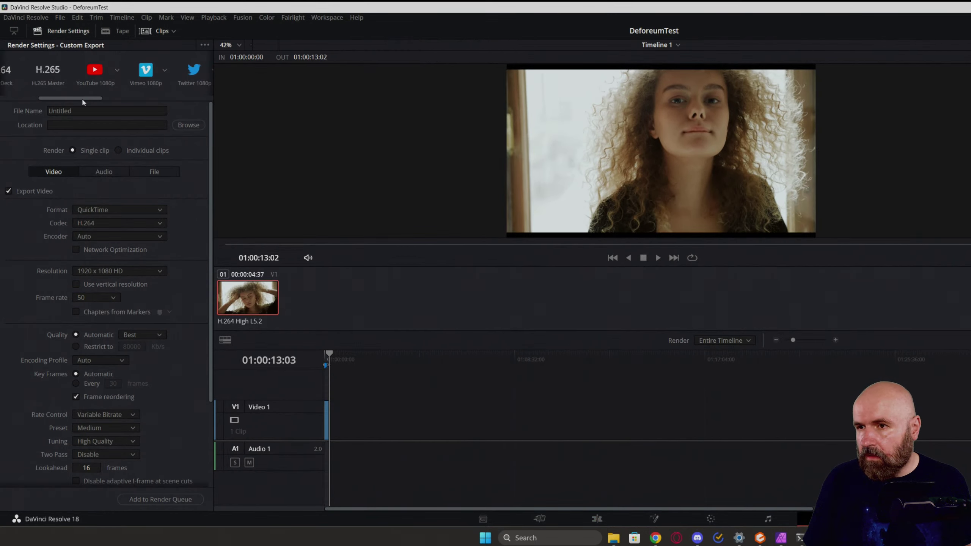
{"action": "left_click", "coordinate": [89, 70]}
{"action": "left_click", "coordinate": [150, 152]}
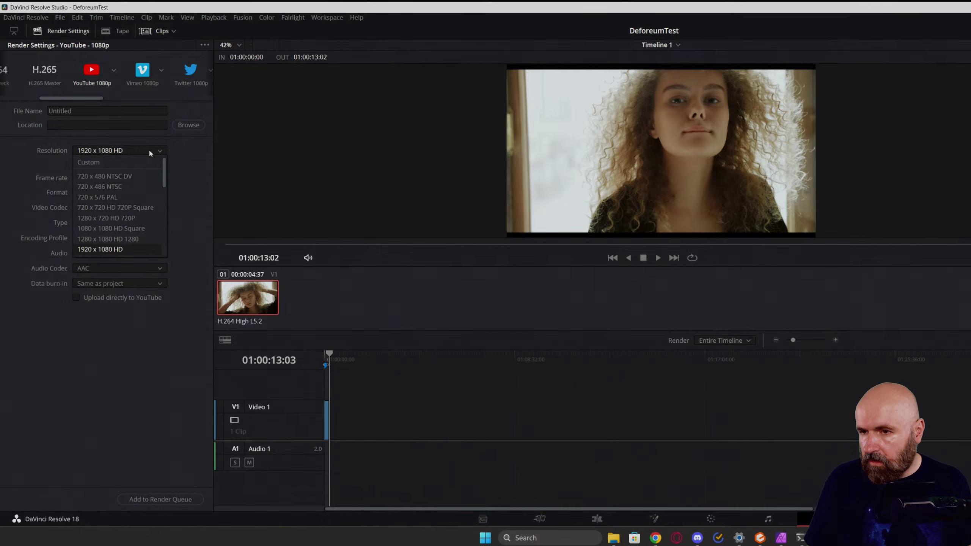
{"action": "left_click", "coordinate": [131, 218]}
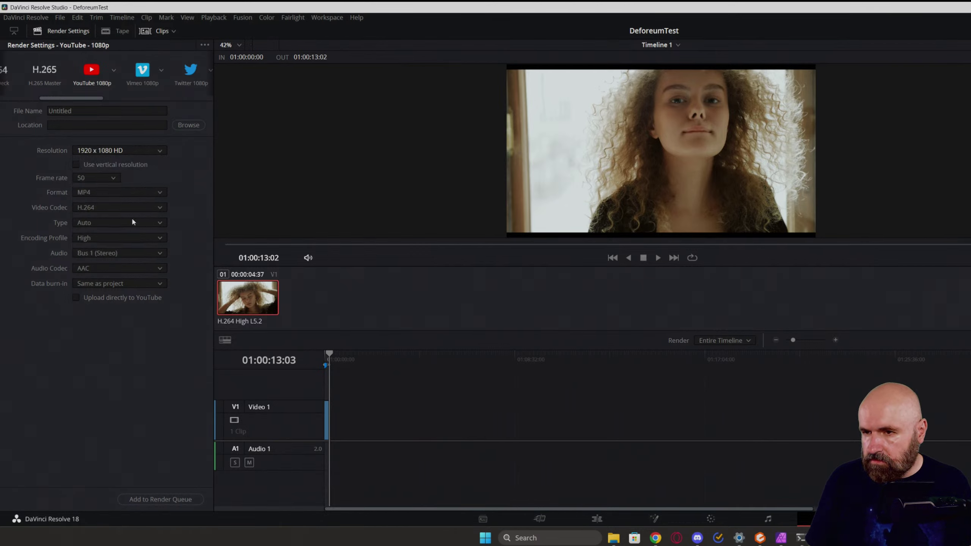
Step: Name the export "test cut 1" and add it to the render queue with the Deforum experiments folder as destination
{"action": "left_click", "coordinate": [83, 112]}
{"action": "type", "text": "test"}
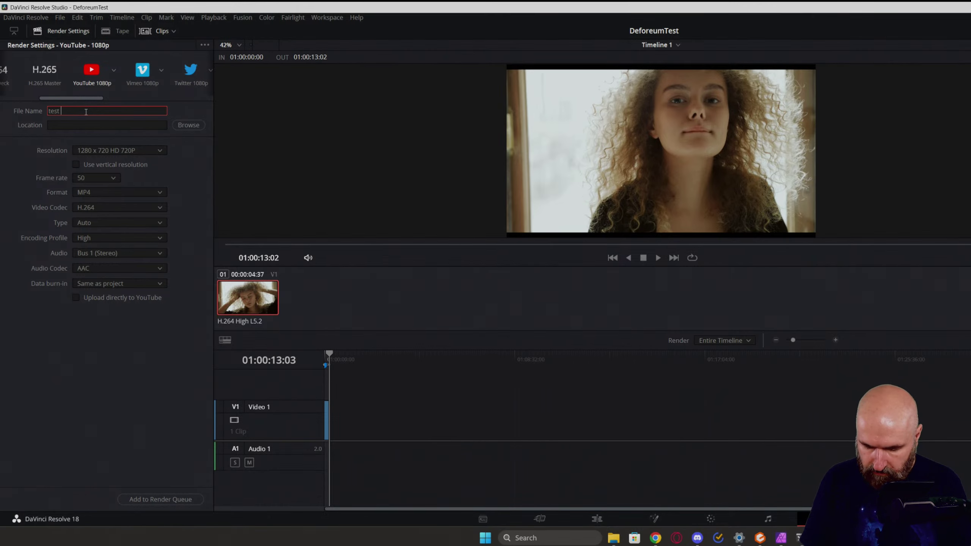
{"action": "type", "text": " cut 1"}
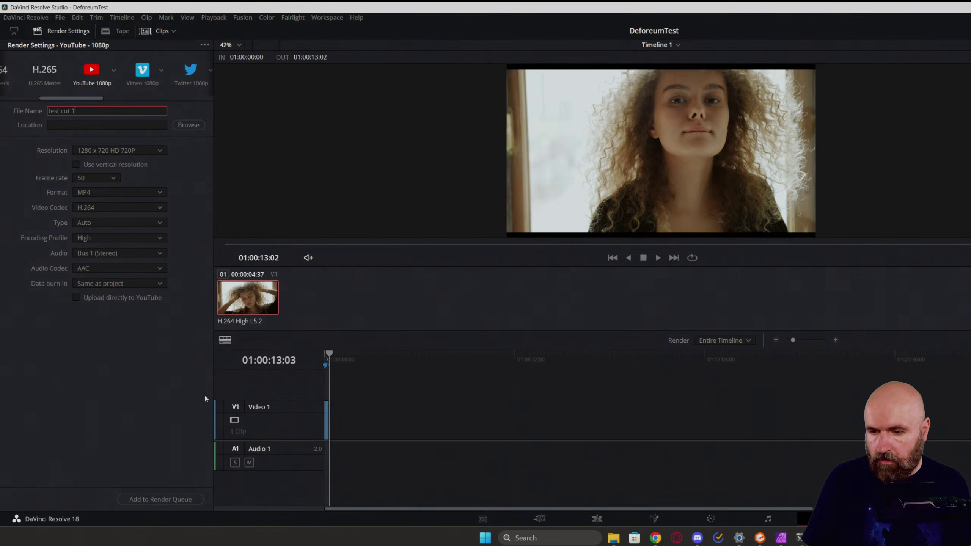
{"action": "left_click", "coordinate": [161, 499]}
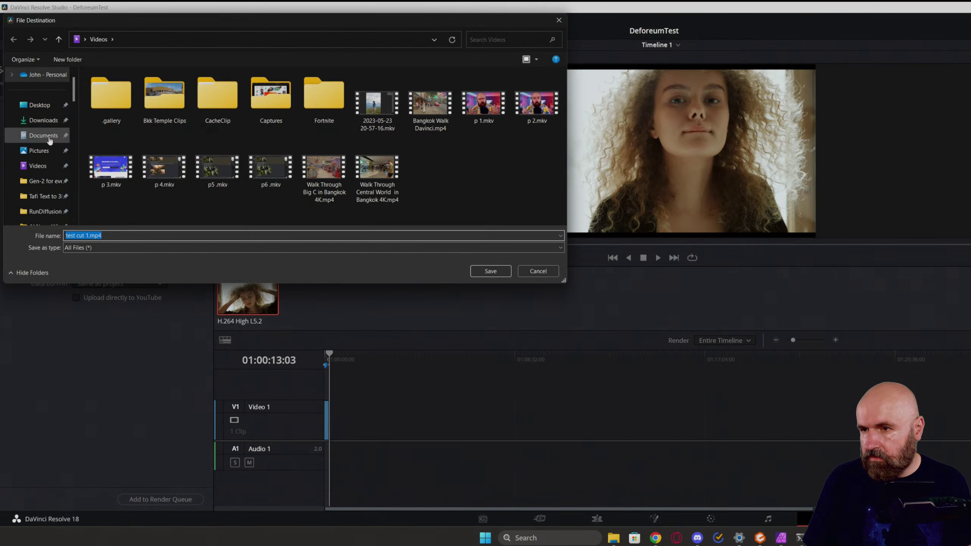
{"action": "left_click", "coordinate": [43, 181]}
{"action": "left_click", "coordinate": [162, 39]}
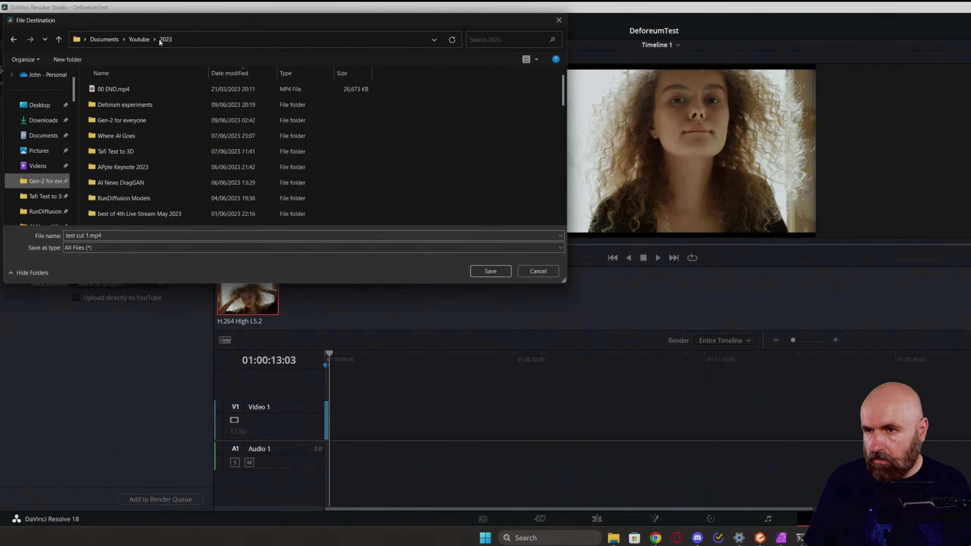
{"action": "double_click", "coordinate": [132, 109]}
{"action": "left_click", "coordinate": [492, 271]}
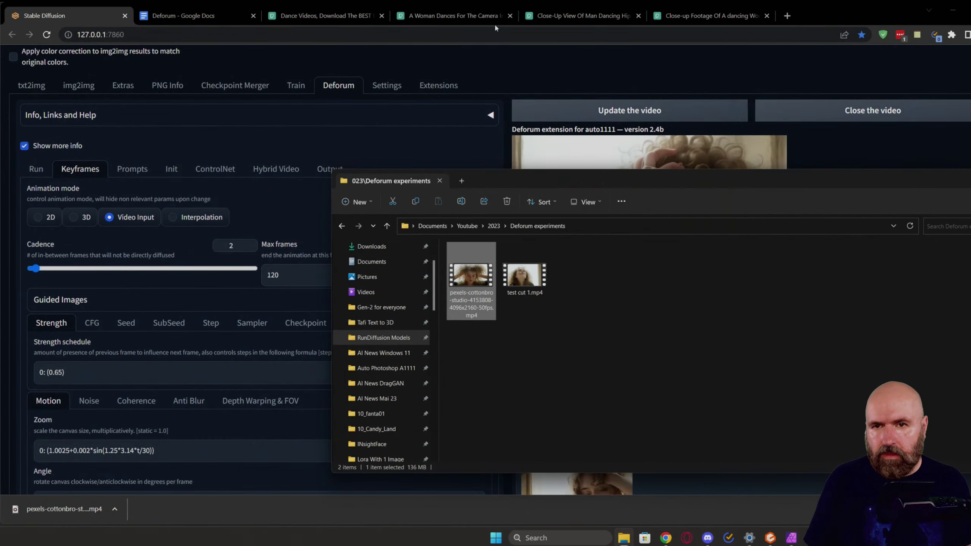
Step: Copy the file path of test cut 1.mp4 and return to Deforum's output settings in Stable Diffusion
{"action": "right_click", "coordinate": [529, 276]}
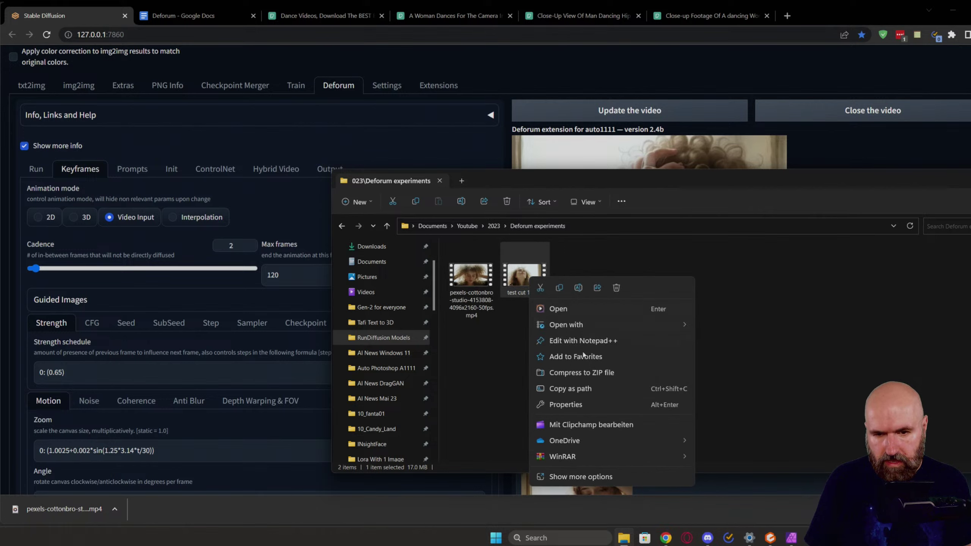
{"action": "left_click", "coordinate": [593, 388]}
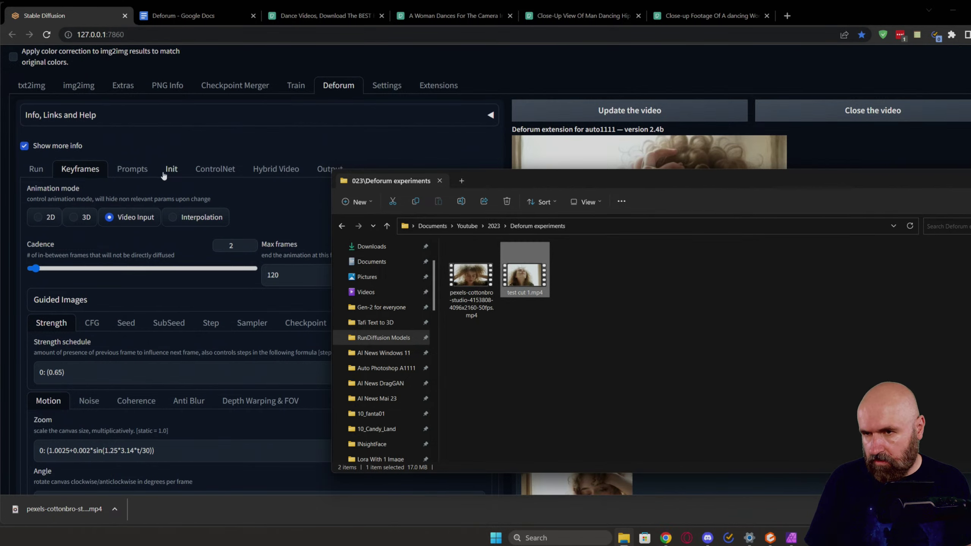
{"action": "left_click", "coordinate": [326, 170]}
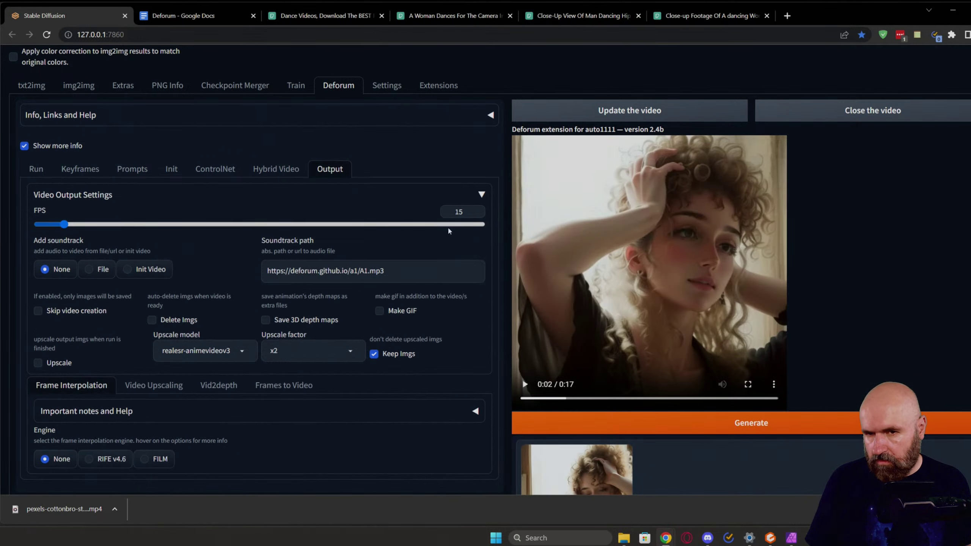
Step: Set the output FPS to 12 and replace the video init path with the path to test cut 1.mp4, without quotation marks
{"action": "double_click", "coordinate": [450, 213]}
{"action": "type", "text": "12"}
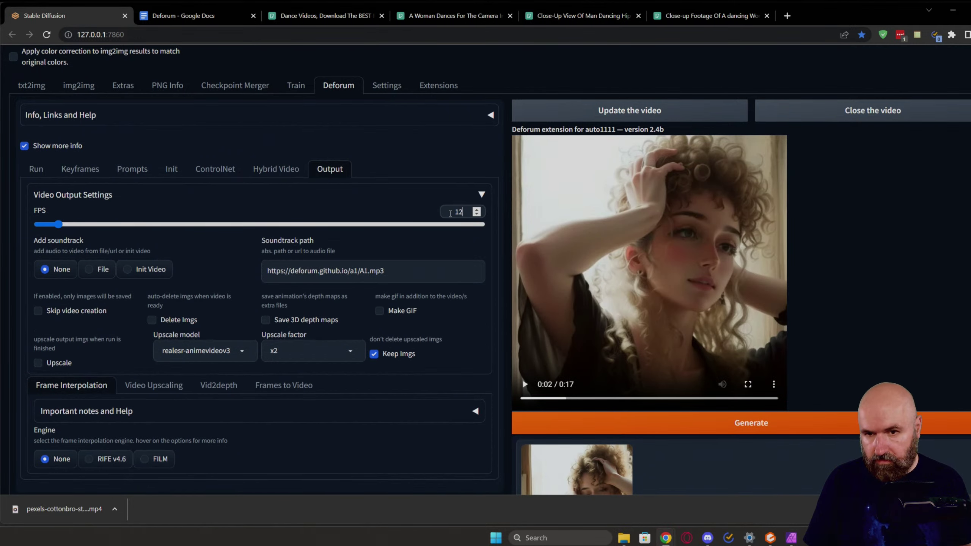
{"action": "left_click", "coordinate": [171, 169]}
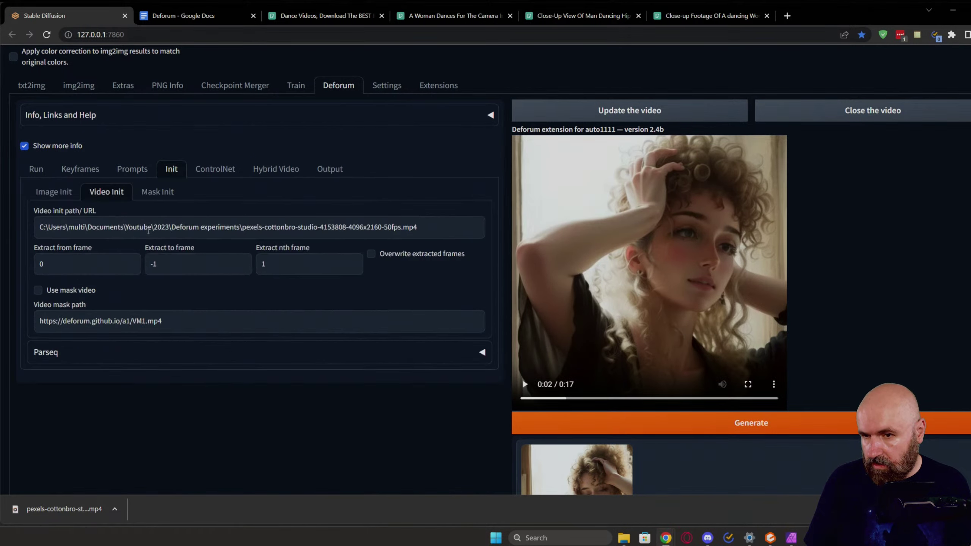
{"action": "triple_click", "coordinate": [243, 228]}
{"action": "key", "text": "ctrl+v"}
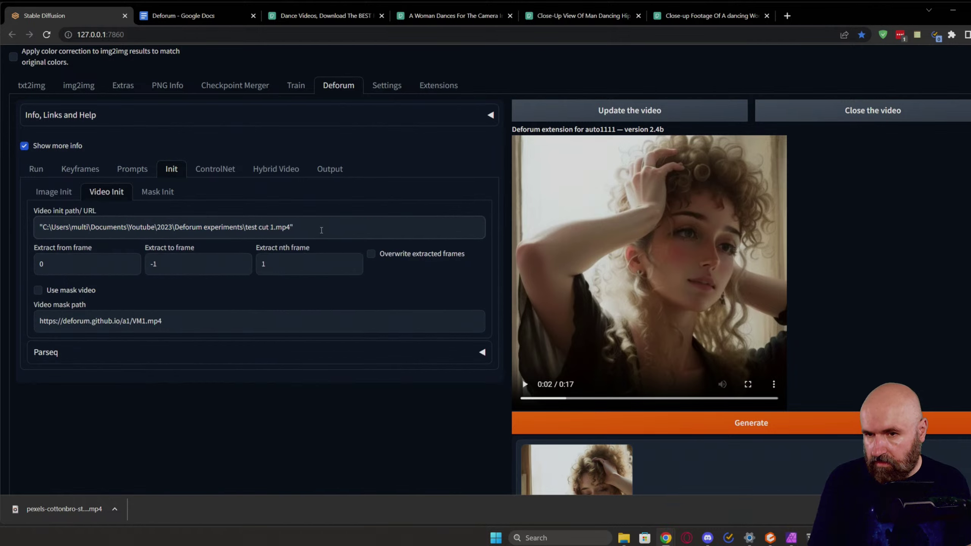
{"action": "key", "text": "BackSpace"}
{"action": "left_click", "coordinate": [43, 227]}
{"action": "key", "text": "BackSpace"}
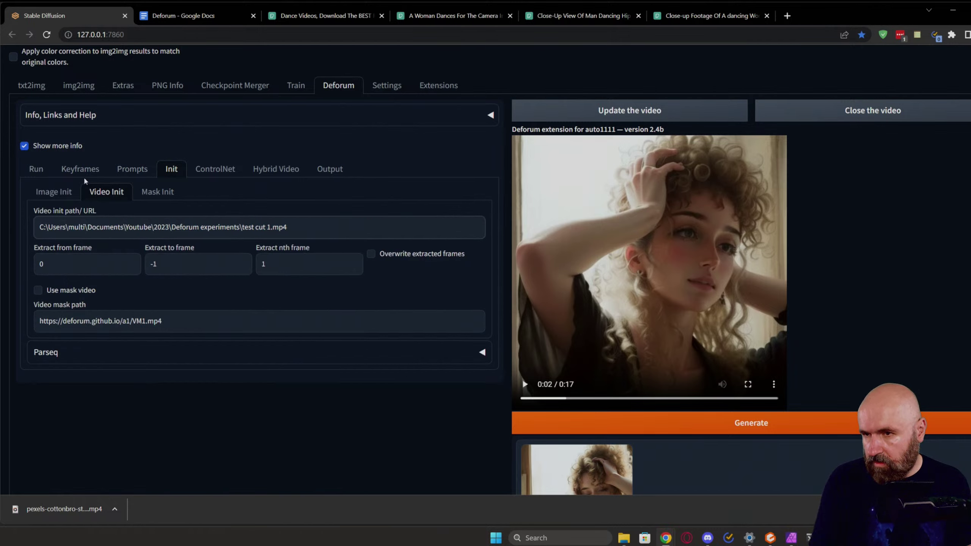
Step: Review the prompts and the keyframe settings for CFG, subseed, strength and noise
{"action": "left_click", "coordinate": [126, 174]}
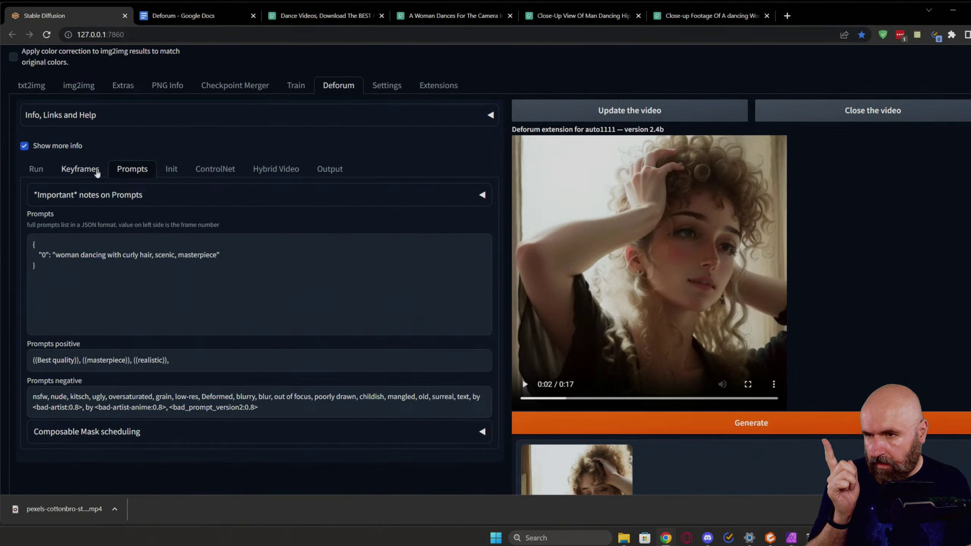
{"action": "left_click", "coordinate": [96, 173]}
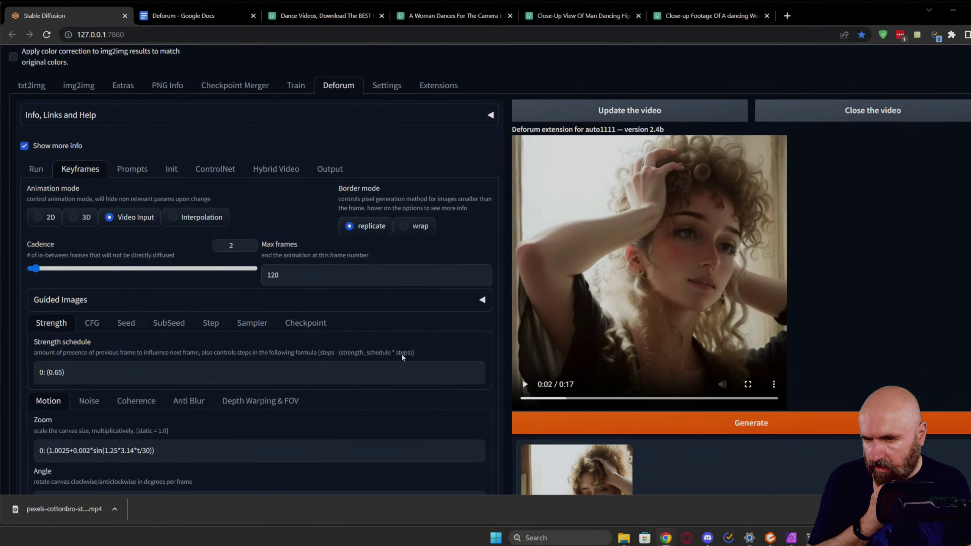
{"action": "left_click", "coordinate": [93, 321]}
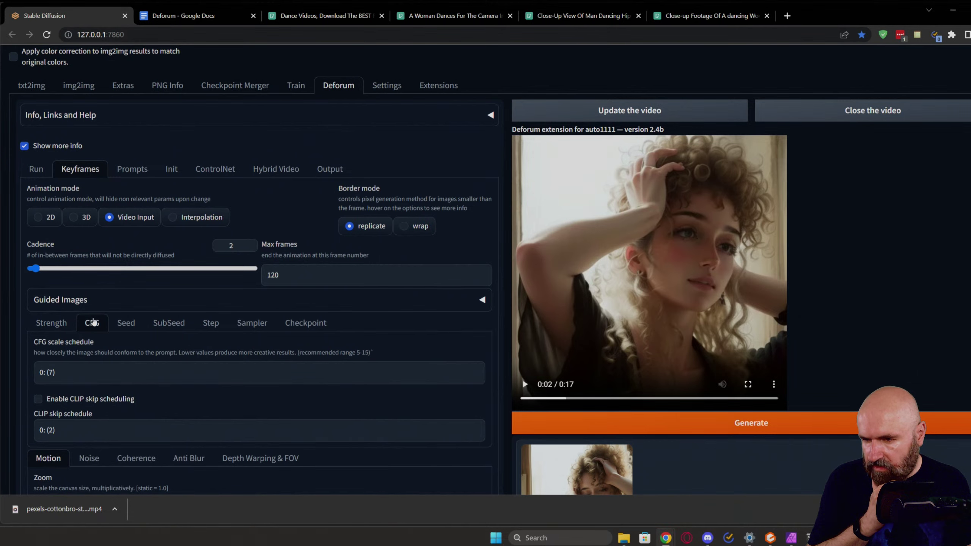
{"action": "scroll", "coordinate": [135, 358], "scroll_direction": "down", "scroll_amount": 5}
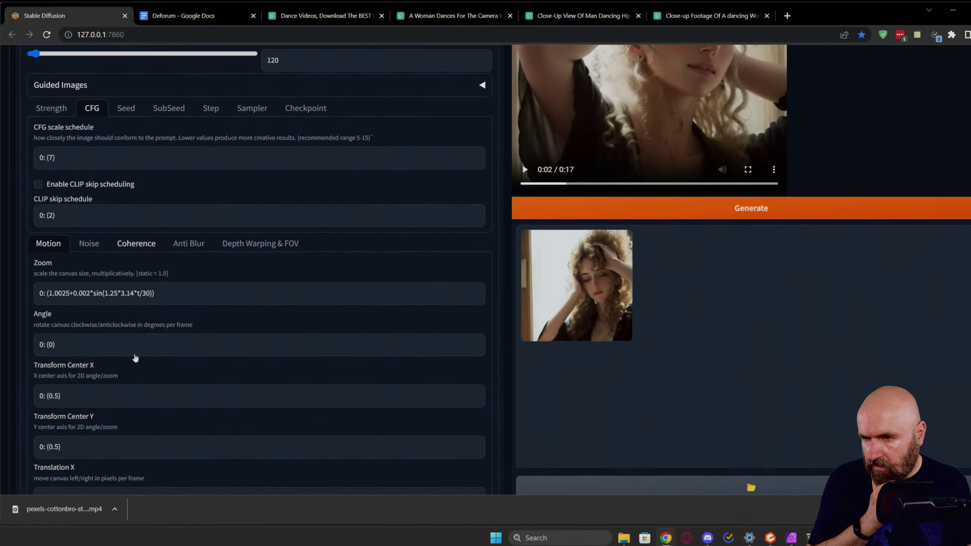
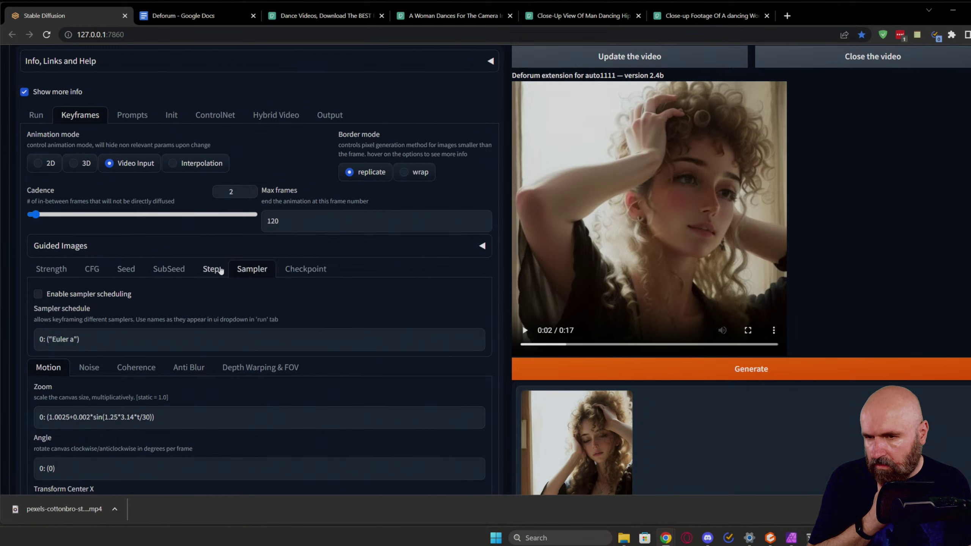
{"action": "left_click", "coordinate": [171, 270]}
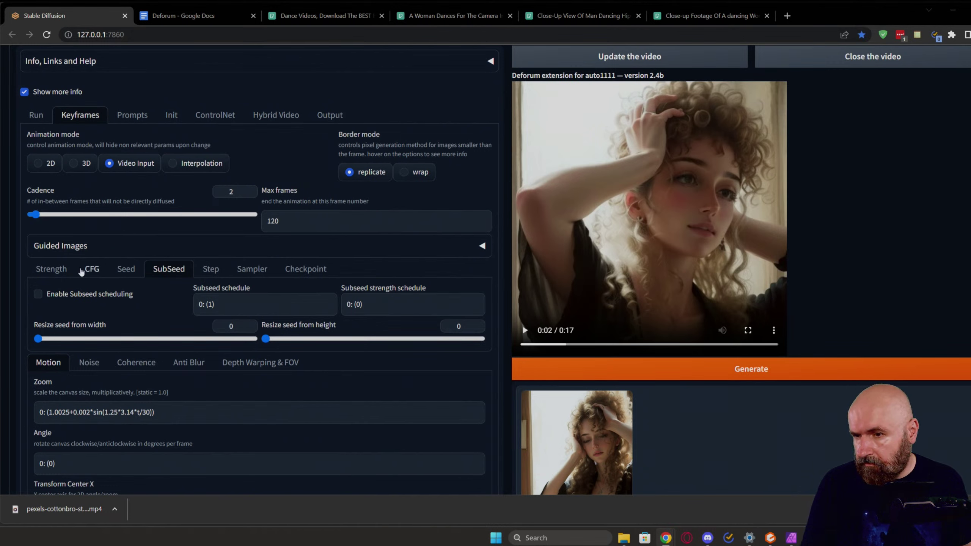
{"action": "left_click", "coordinate": [51, 269]}
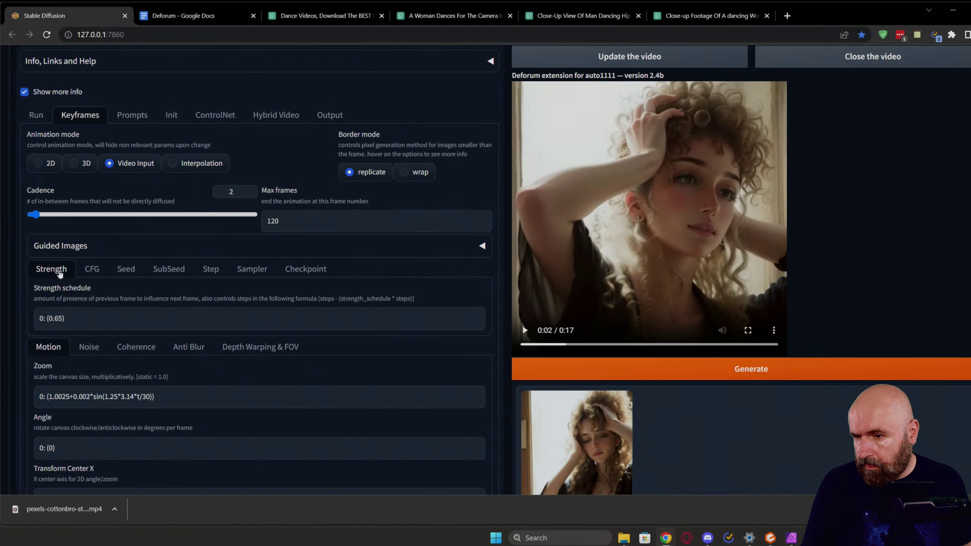
{"action": "left_click", "coordinate": [90, 347]}
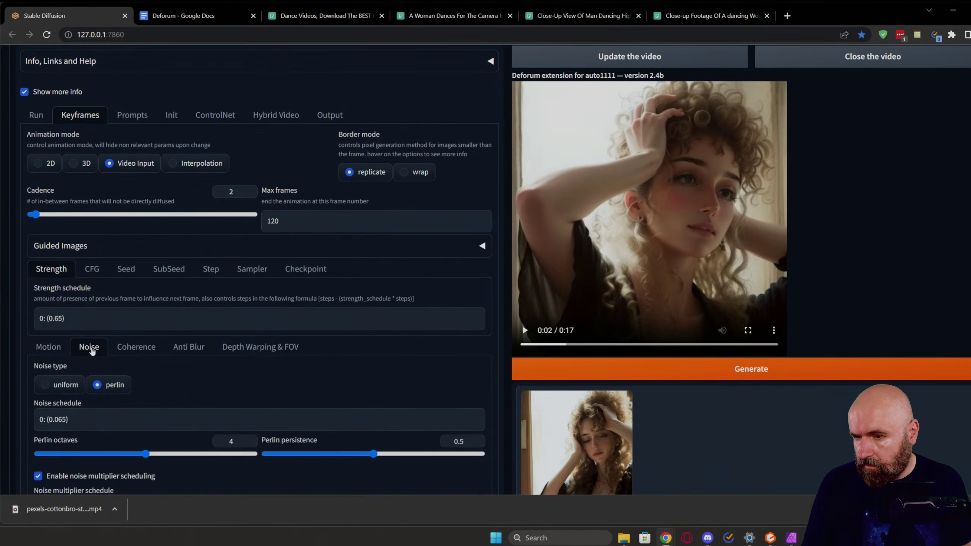
{"action": "scroll", "coordinate": [188, 369], "scroll_direction": "down", "scroll_amount": 2}
{"action": "scroll", "coordinate": [188, 369], "scroll_direction": "down", "scroll_amount": 1}
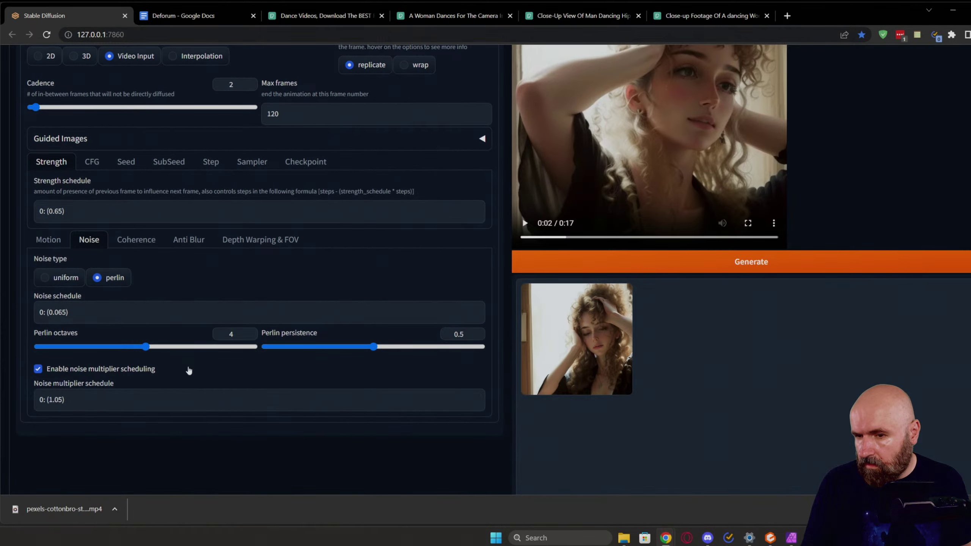
{"action": "scroll", "coordinate": [188, 369], "scroll_direction": "up", "scroll_amount": 5}
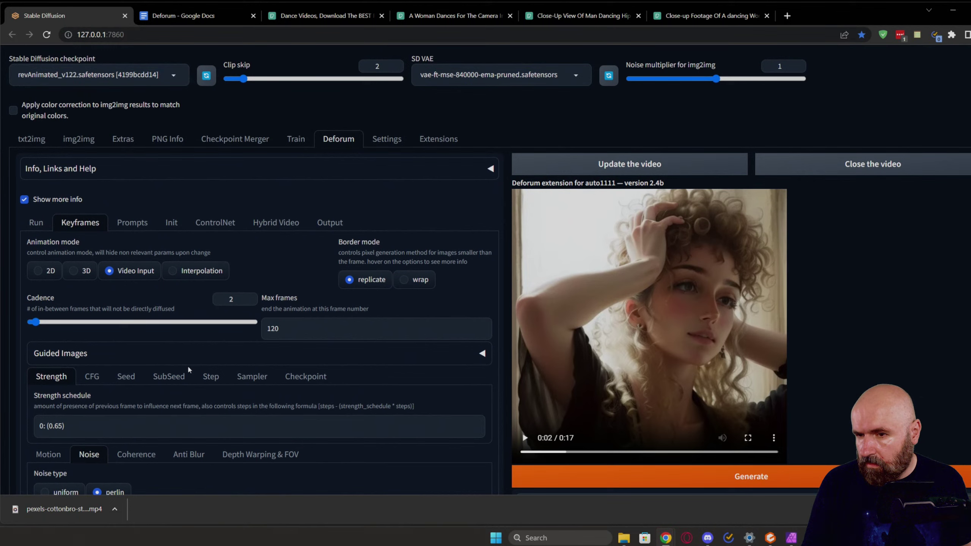
Step: Set the width of the Deforum run to 768
{"action": "left_click", "coordinate": [36, 225]}
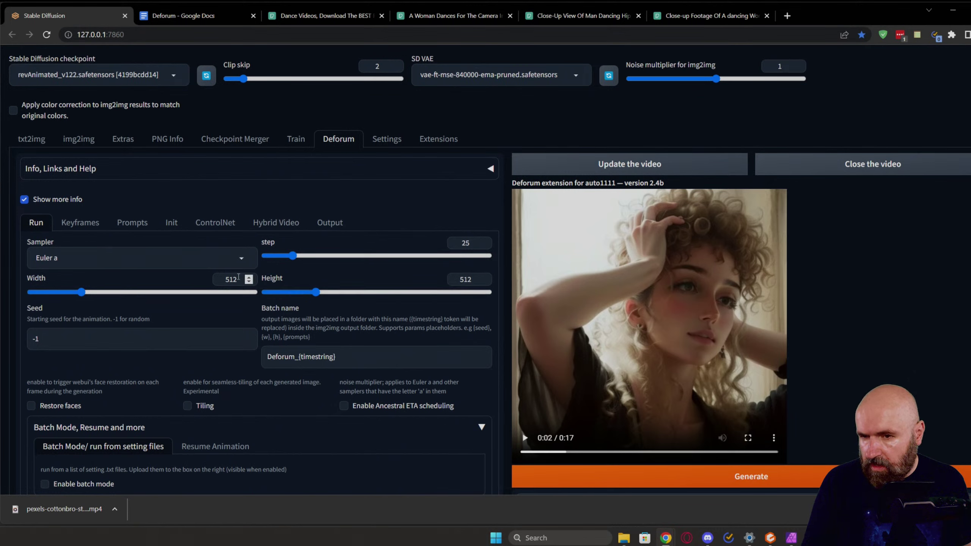
{"action": "left_click_drag", "start_coordinate": [239, 276], "coordinate": [216, 278]}
{"action": "type", "text": "76"}
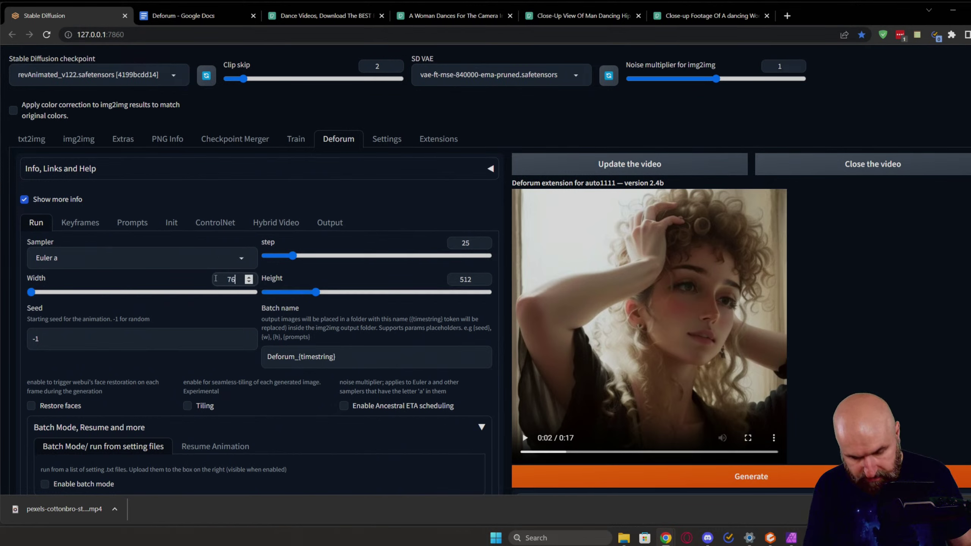
{"action": "type", "text": "8"}
{"action": "left_click", "coordinate": [182, 314]}
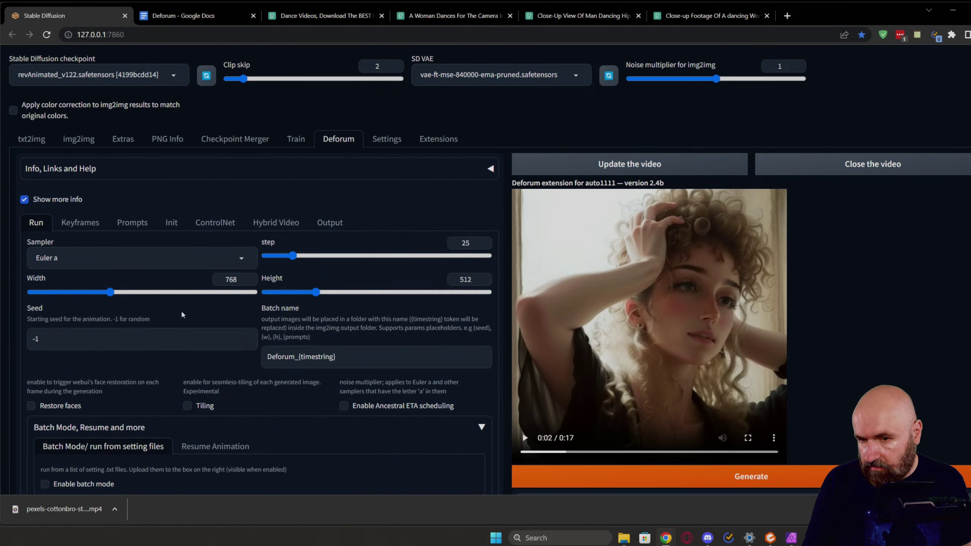
{"action": "scroll", "coordinate": [226, 357], "scroll_direction": "down", "scroll_amount": 3}
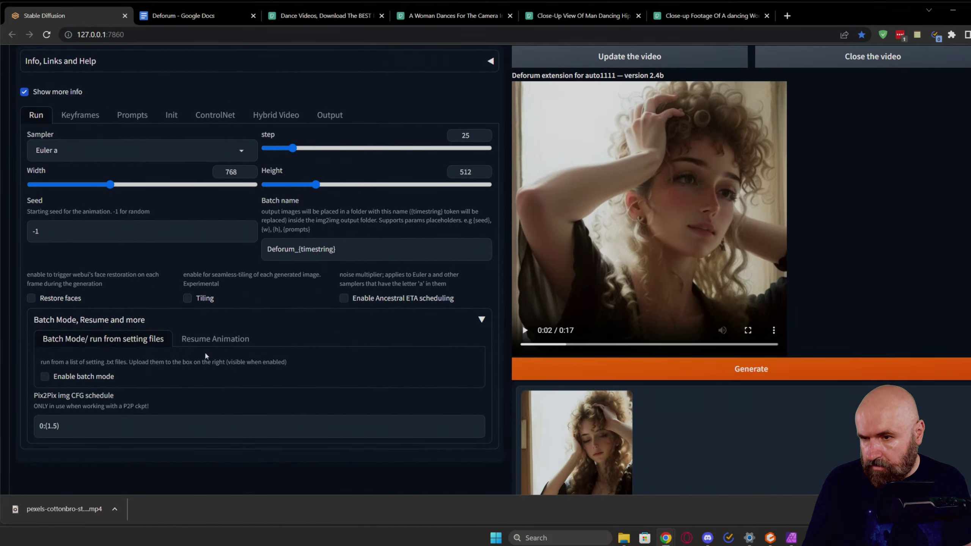
{"action": "left_click", "coordinate": [36, 299]}
{"action": "left_click", "coordinate": [58, 302]}
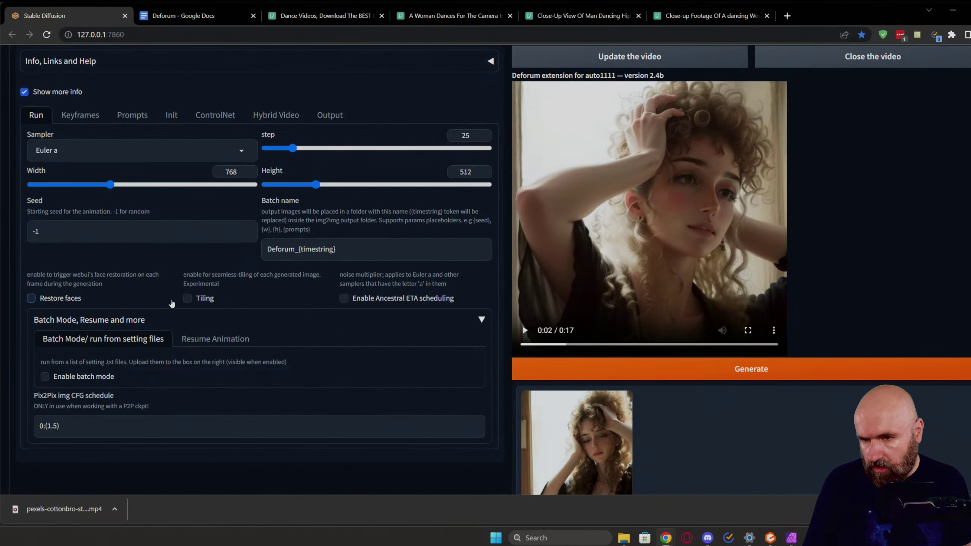
{"action": "scroll", "coordinate": [203, 379], "scroll_direction": "down", "scroll_amount": 2}
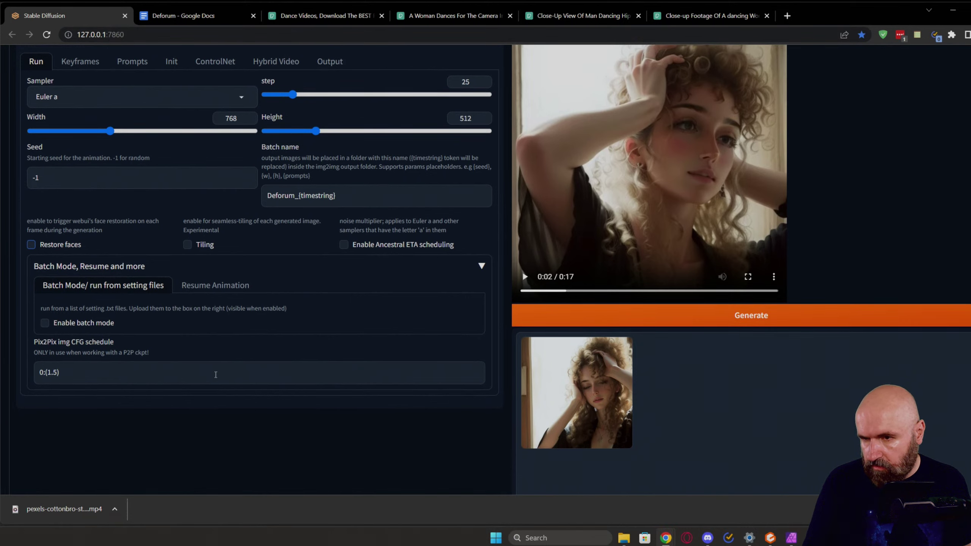
{"action": "scroll", "coordinate": [230, 355], "scroll_direction": "up", "scroll_amount": 4}
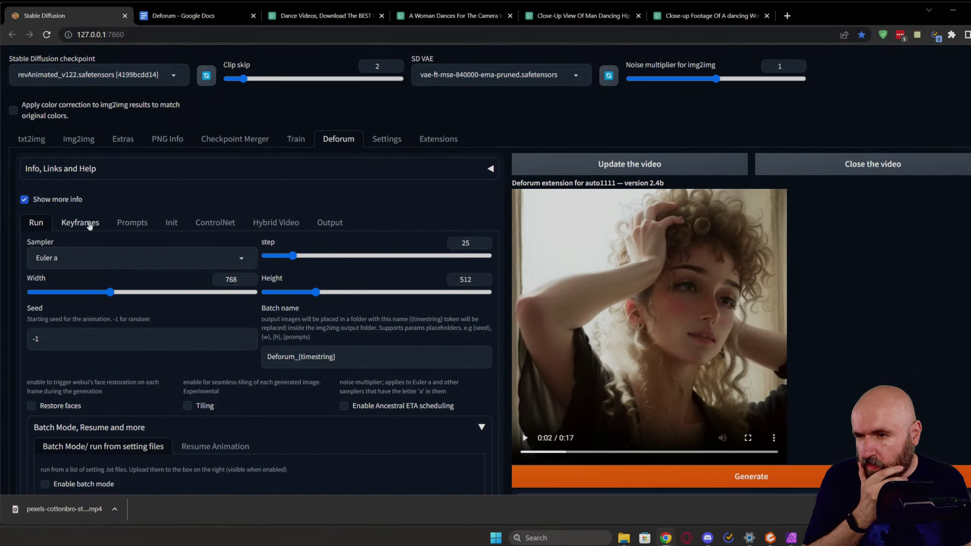
Step: Check the keyframe settings and Deforum's general help notes, and start generating the animation
{"action": "left_click", "coordinate": [89, 224]}
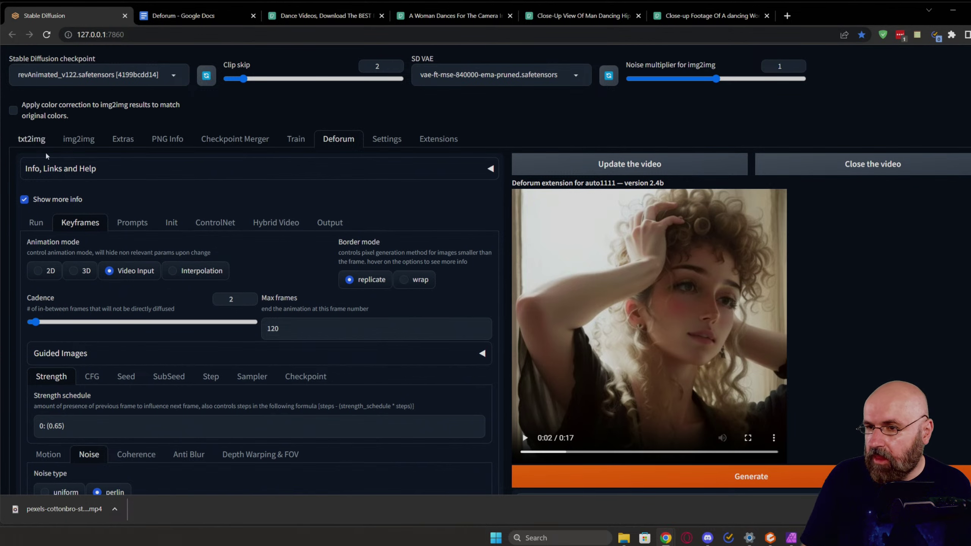
{"action": "left_click", "coordinate": [108, 177]}
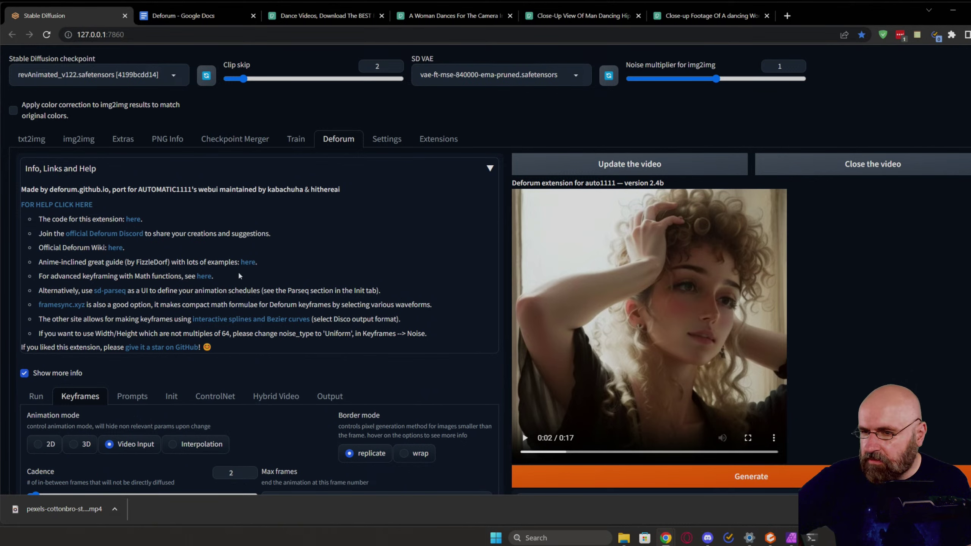
{"action": "left_click", "coordinate": [140, 168]}
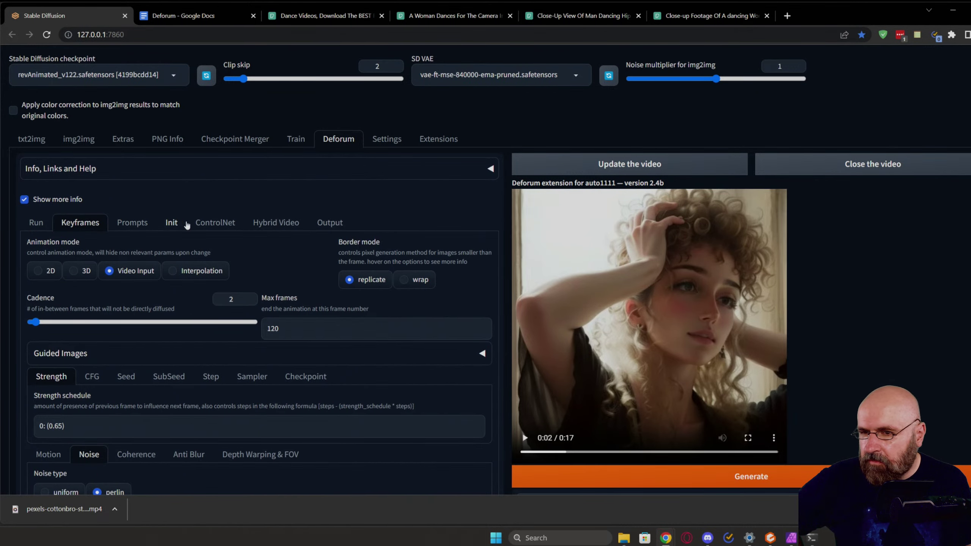
{"action": "left_click", "coordinate": [748, 475]}
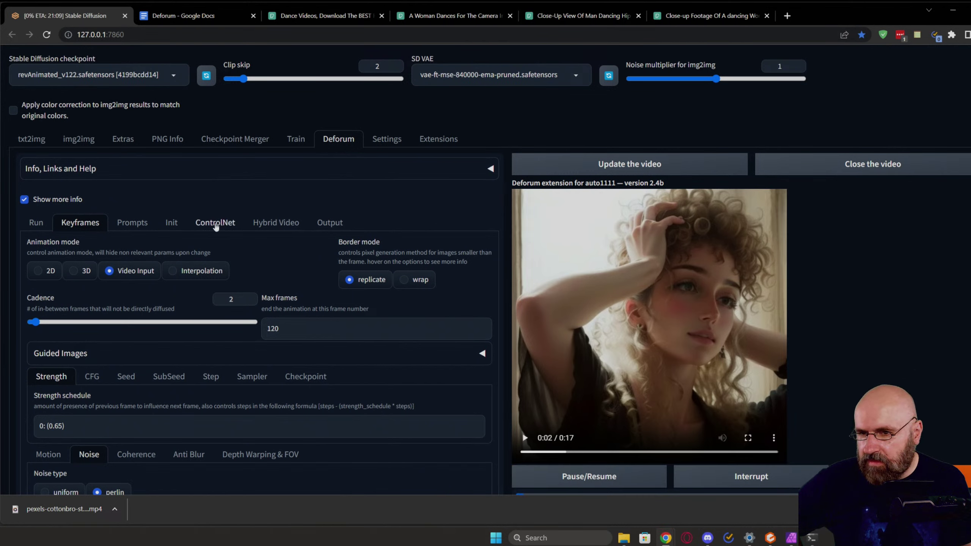
Step: Read the help notes on hybrid video compositing and its schedules, and collapse them again
{"action": "left_click", "coordinate": [293, 224]}
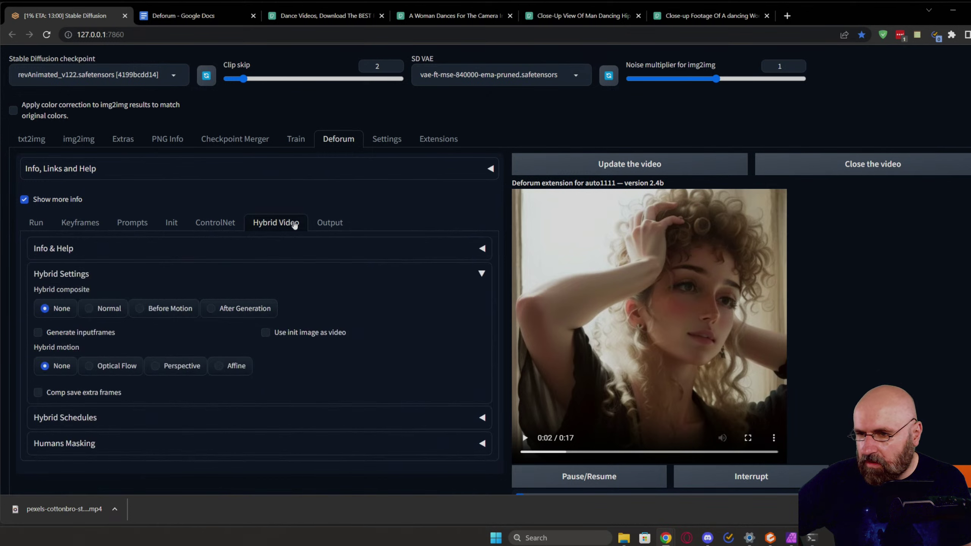
{"action": "left_click", "coordinate": [145, 255]}
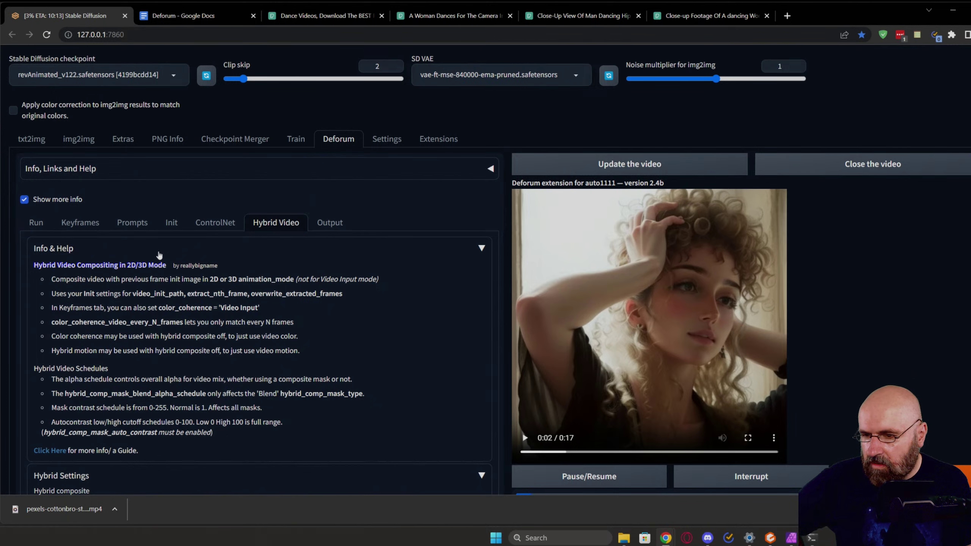
{"action": "left_click", "coordinate": [160, 254]}
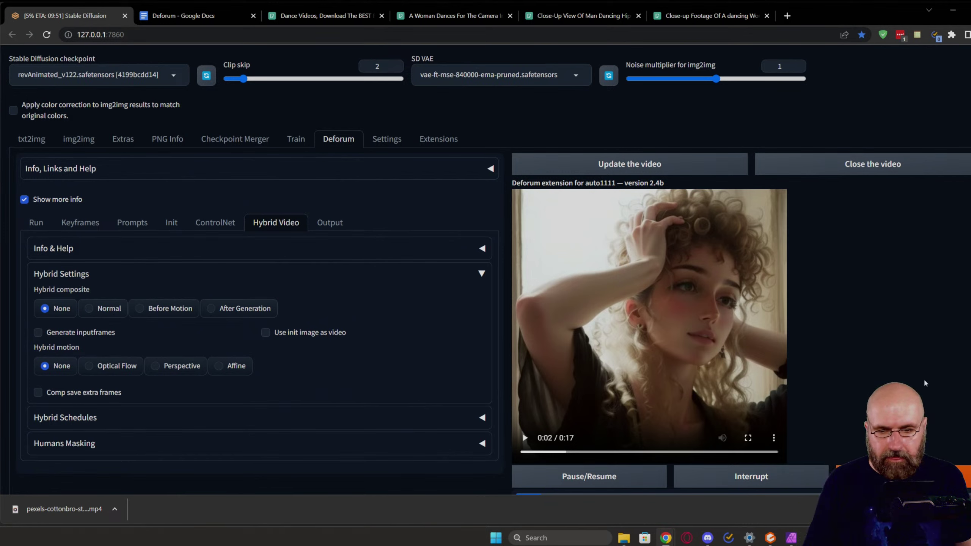
Step: Check the generation progress in the live preview and the console window, and return to the Deforum settings
{"action": "scroll", "coordinate": [688, 379], "scroll_direction": "down", "scroll_amount": 7}
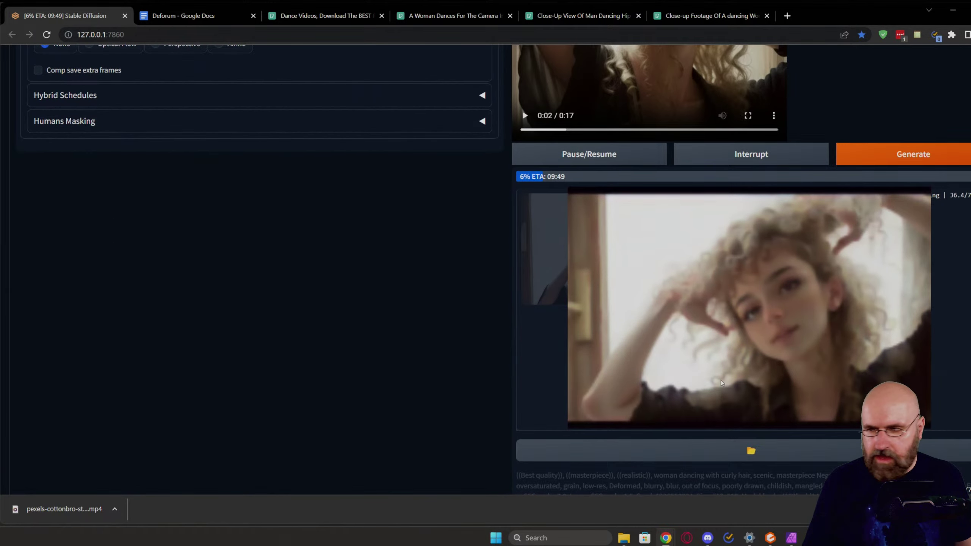
{"action": "left_click", "coordinate": [812, 538]}
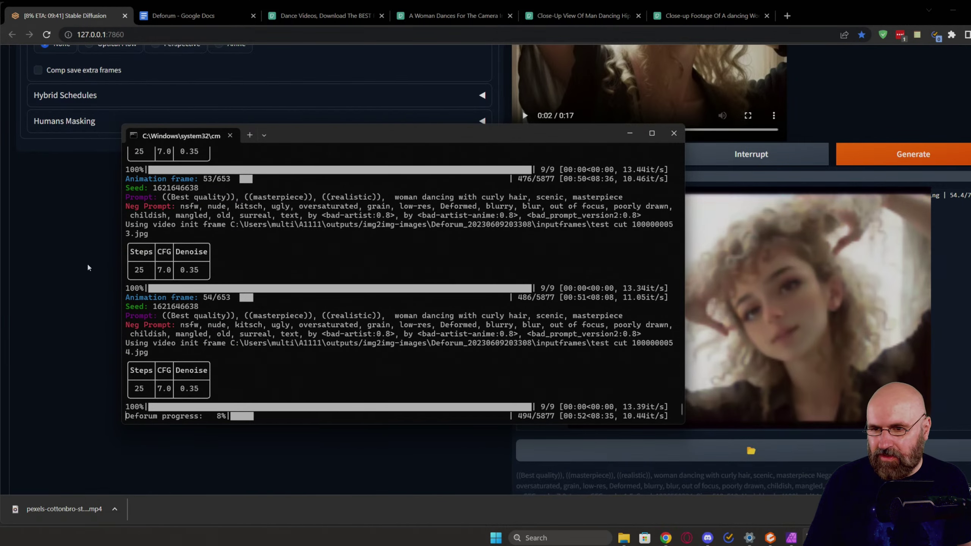
{"action": "left_click", "coordinate": [88, 266]}
{"action": "scroll", "coordinate": [175, 284], "scroll_direction": "up", "scroll_amount": 7}
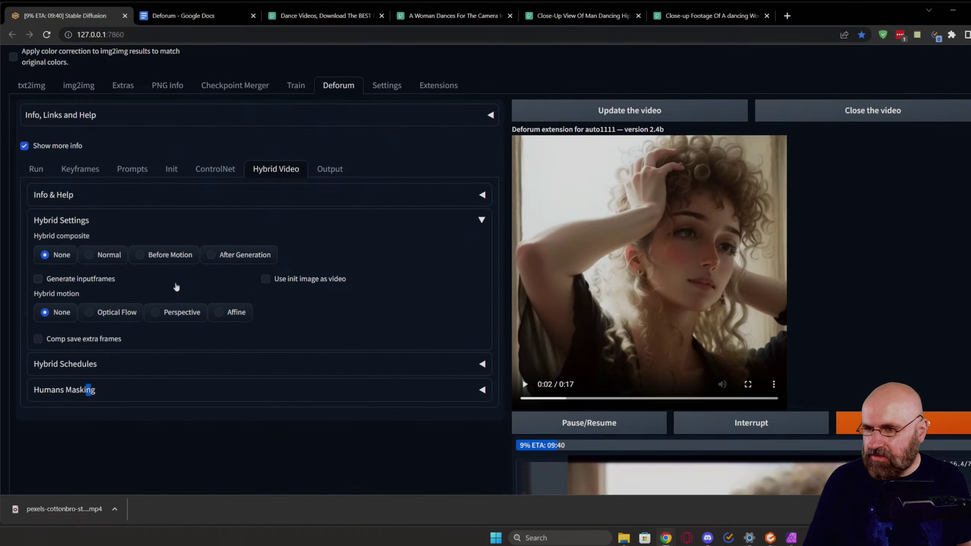
Step: Review the output, prompt and keyframe noise settings and check the live preview of the running animation
{"action": "left_click", "coordinate": [329, 171]}
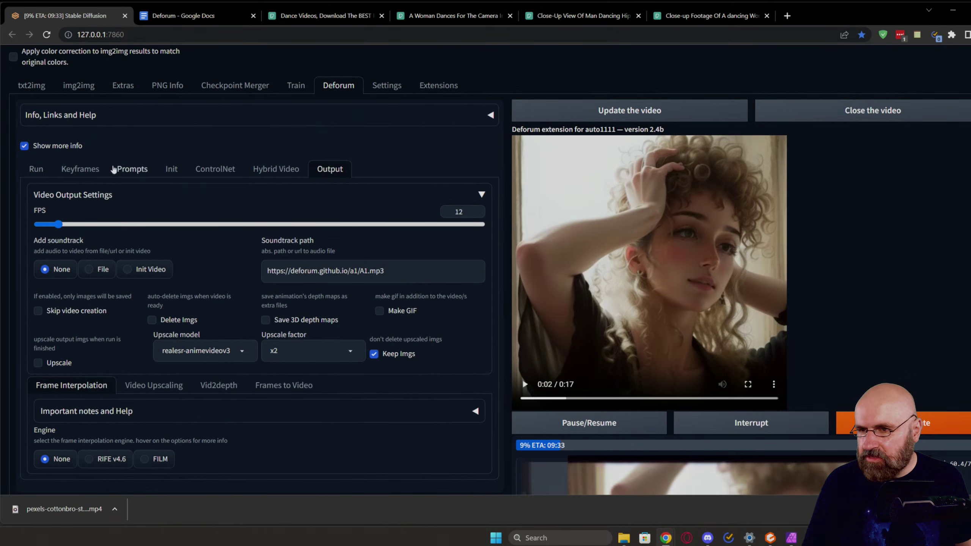
{"action": "left_click", "coordinate": [132, 170]}
{"action": "left_click", "coordinate": [77, 171]}
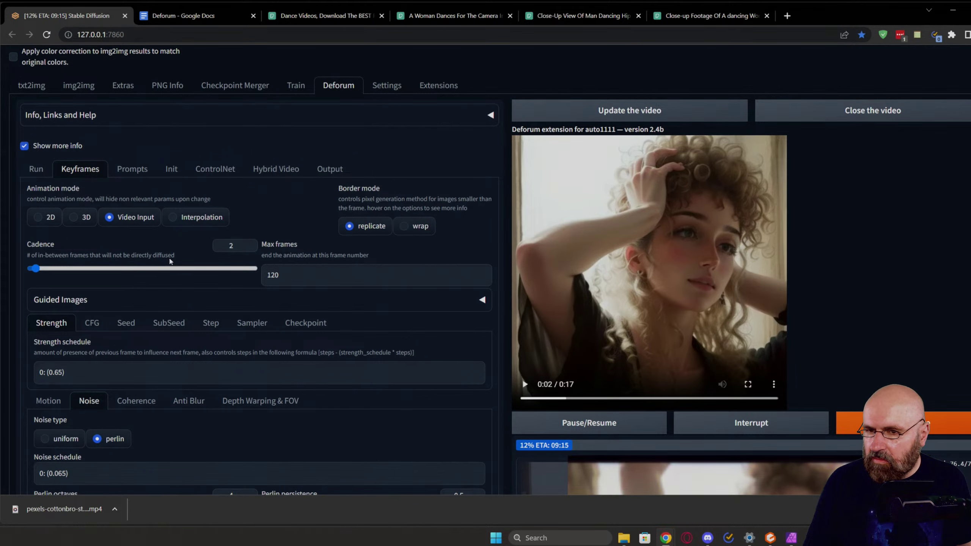
{"action": "scroll", "coordinate": [171, 261], "scroll_direction": "down", "scroll_amount": 3}
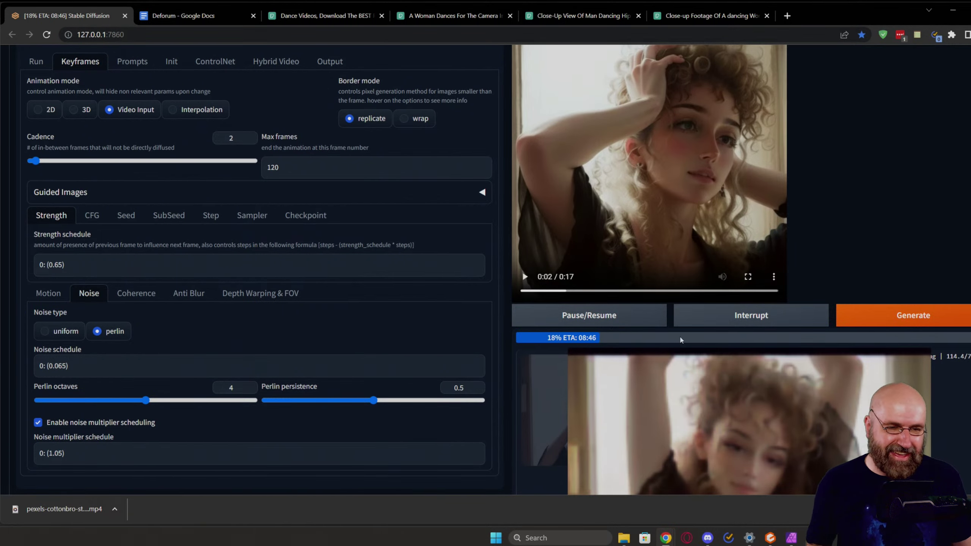
{"action": "scroll", "coordinate": [680, 339], "scroll_direction": "down", "scroll_amount": 5}
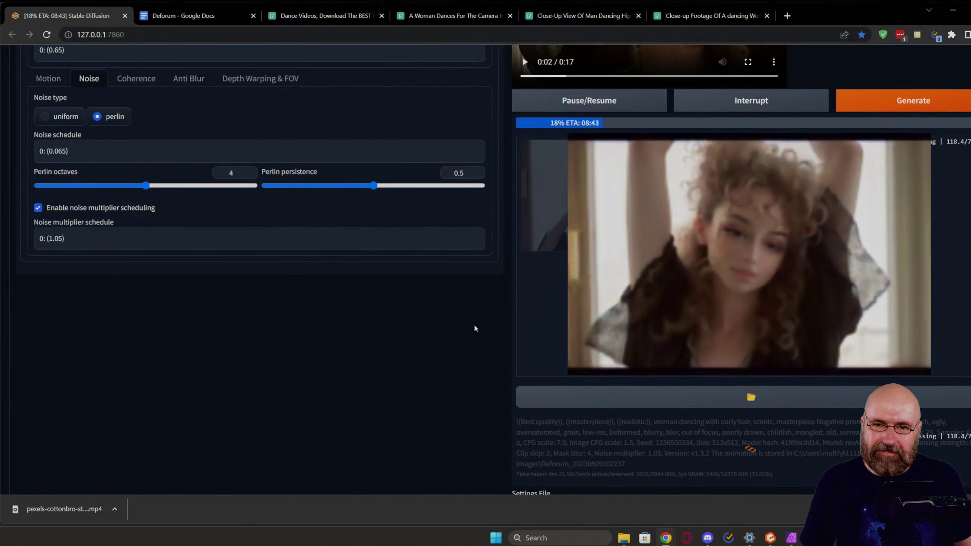
Step: Check the progress of the running animation in the live preview and the console window
{"action": "scroll", "coordinate": [475, 326], "scroll_direction": "up", "scroll_amount": 4}
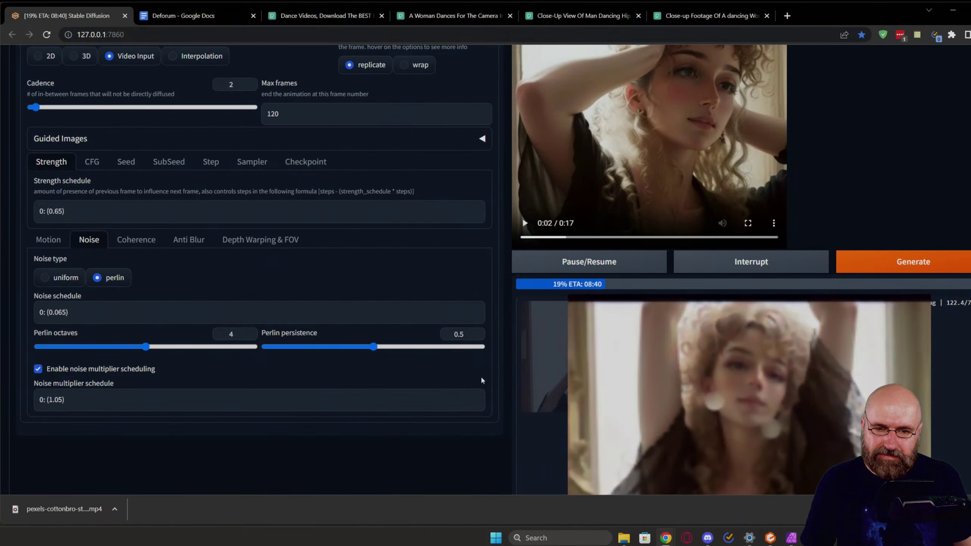
{"action": "scroll", "coordinate": [476, 381], "scroll_direction": "down", "scroll_amount": 3}
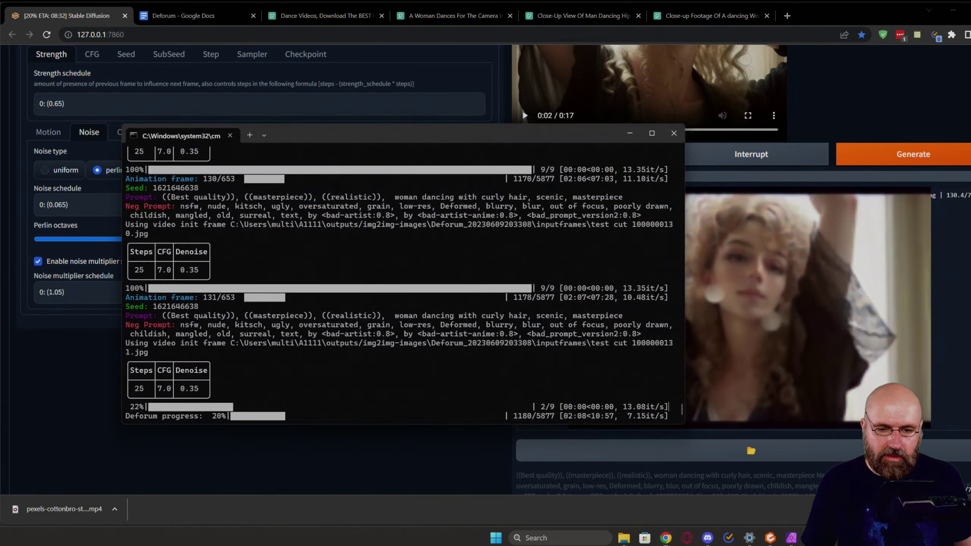
{"action": "key", "text": "alt+Tab"}
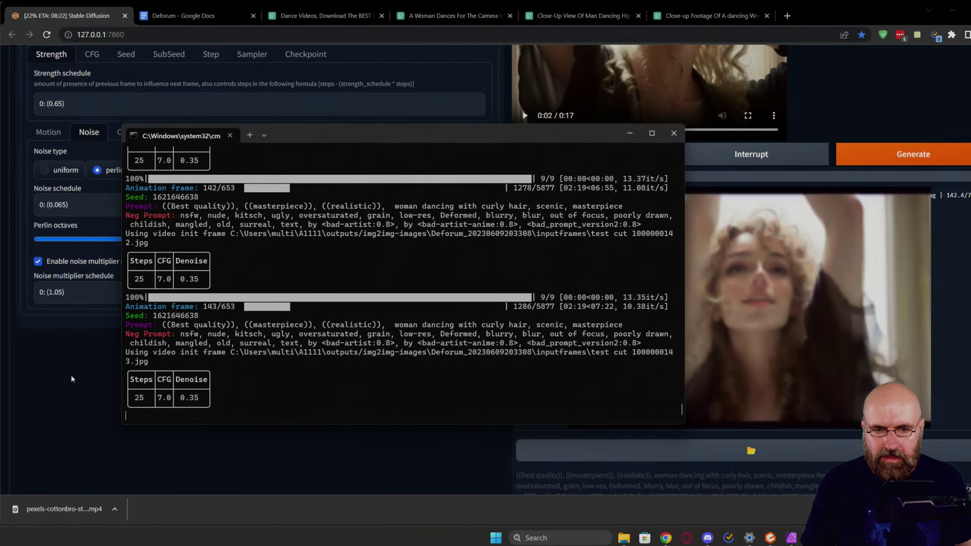
{"action": "left_click", "coordinate": [702, 183]}
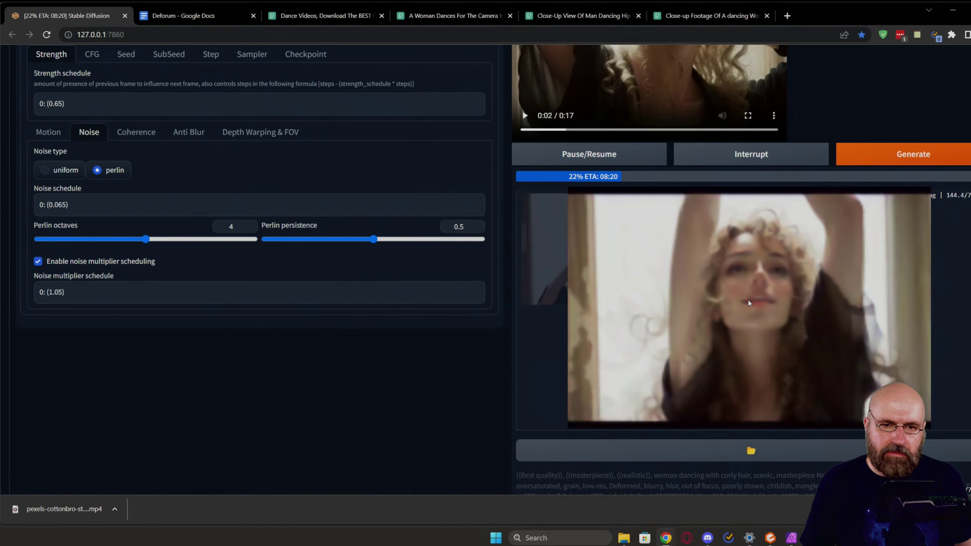
Step: Load the newly generated animation into the Deforum video viewer and play its first few seconds
{"action": "scroll", "coordinate": [742, 300], "scroll_direction": "up", "scroll_amount": 5}
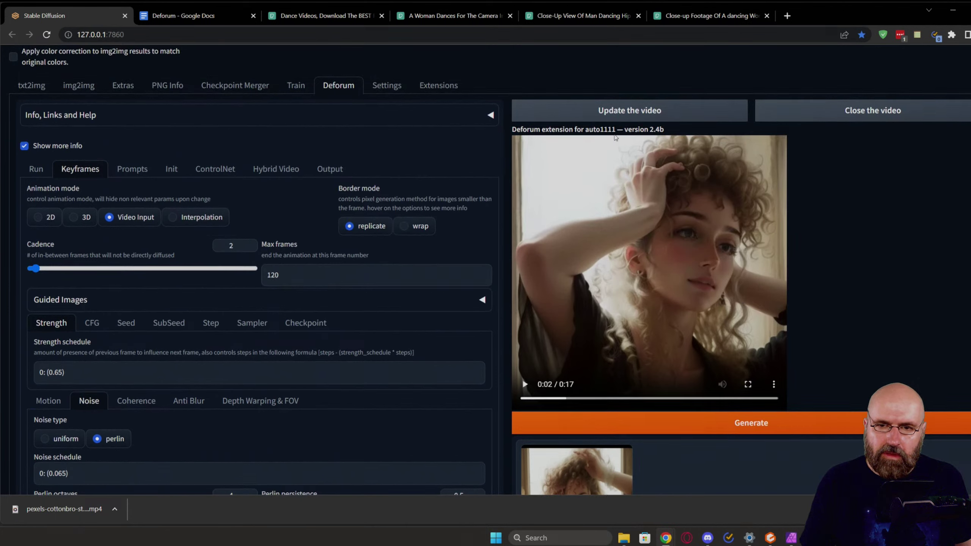
{"action": "left_click", "coordinate": [620, 114]}
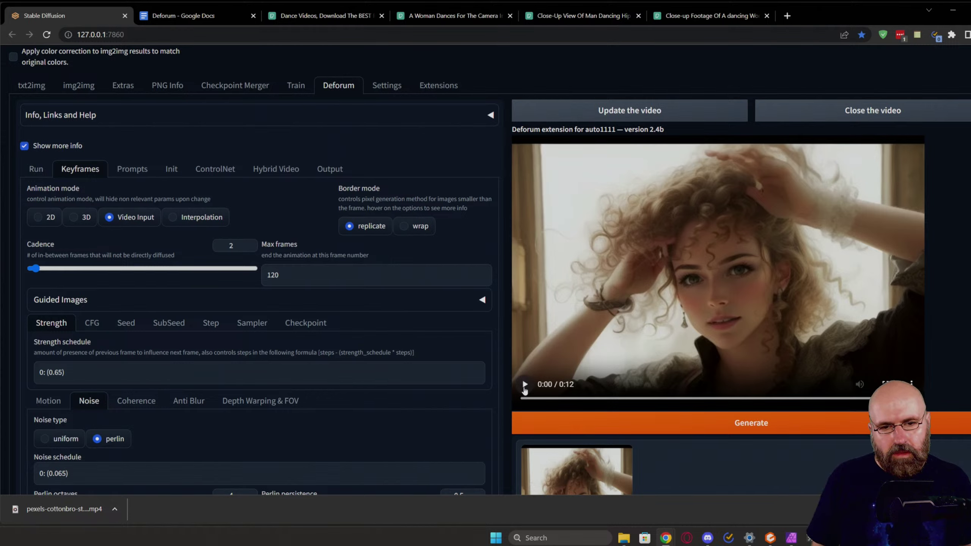
{"action": "left_click", "coordinate": [524, 384]}
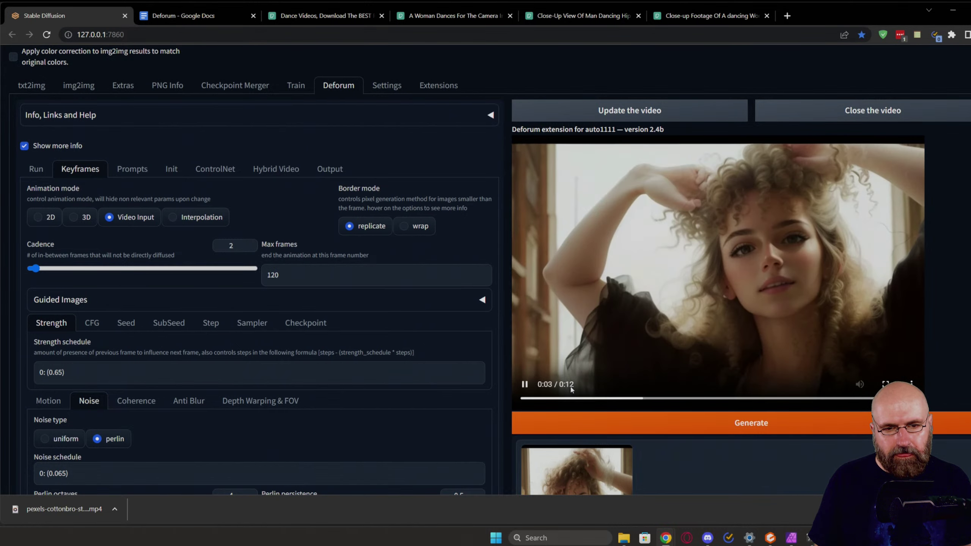
{"action": "left_click", "coordinate": [524, 385]}
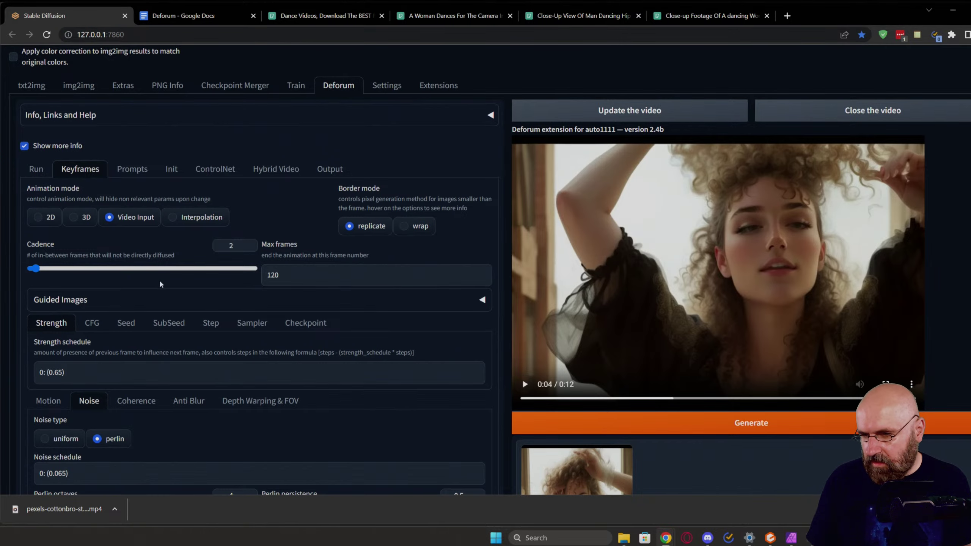
Step: Check the Video Init settings, and view the source clip test cut 1.mp4 from the Deforum experiments folder in the media player
{"action": "scroll", "coordinate": [96, 231], "scroll_direction": "down", "scroll_amount": 4}
{"action": "scroll", "coordinate": [164, 282], "scroll_direction": "up", "scroll_amount": 5}
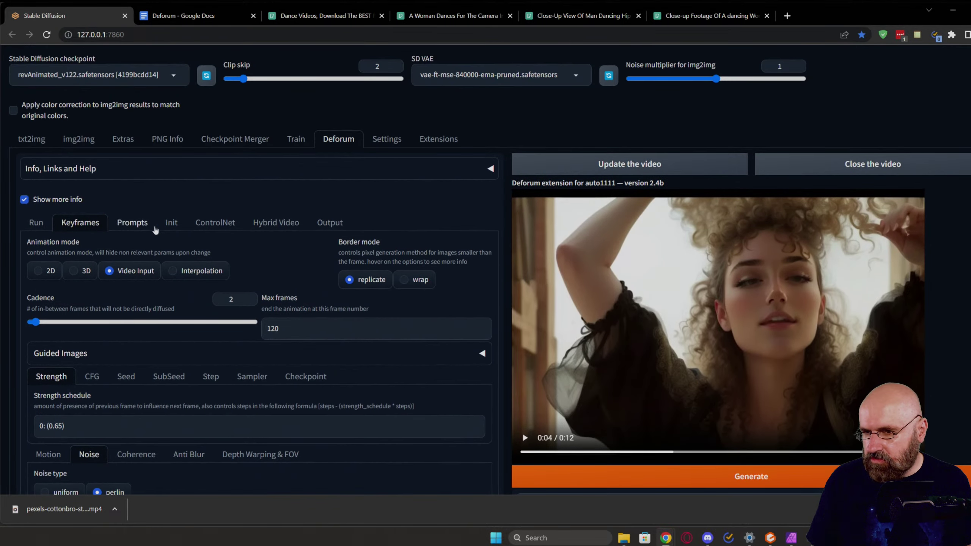
{"action": "left_click", "coordinate": [173, 223]}
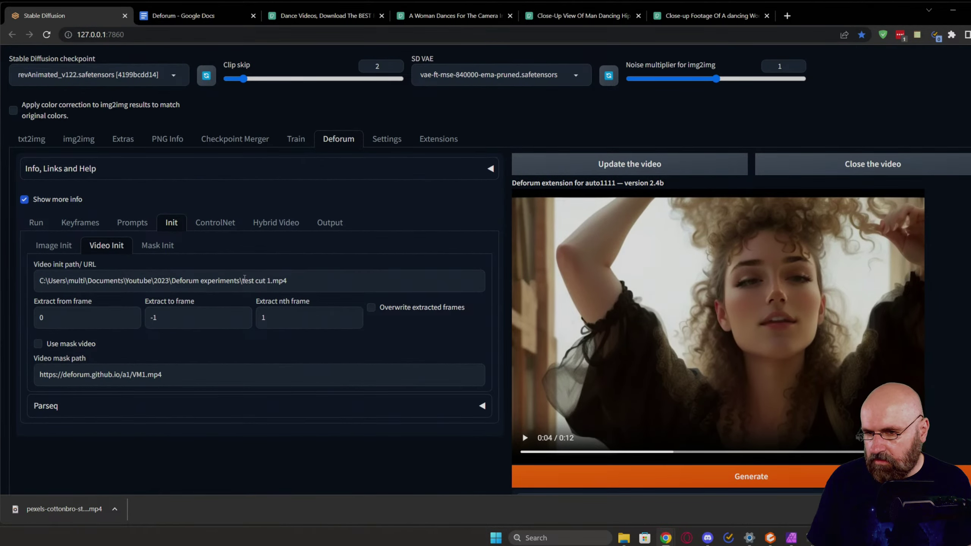
{"action": "left_click", "coordinate": [623, 538]}
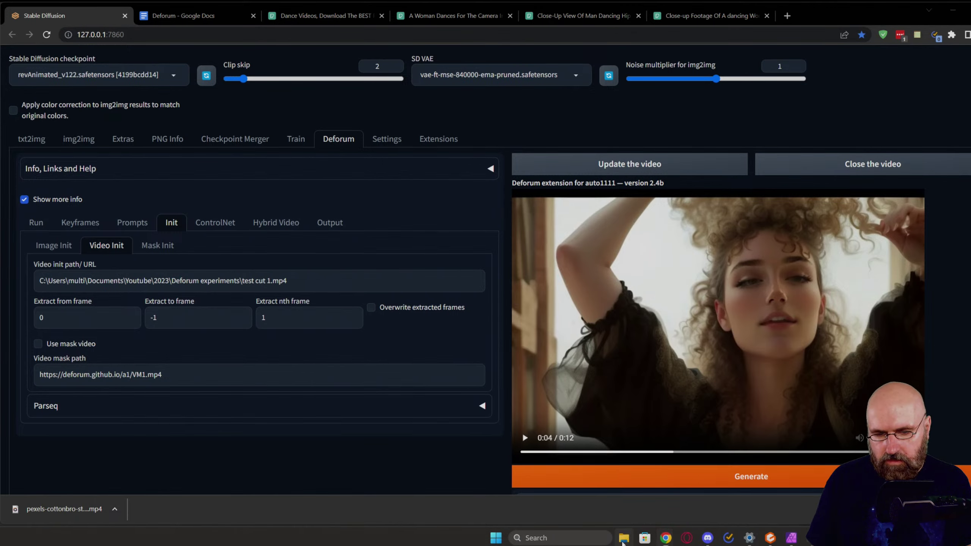
{"action": "double_click", "coordinate": [525, 275]}
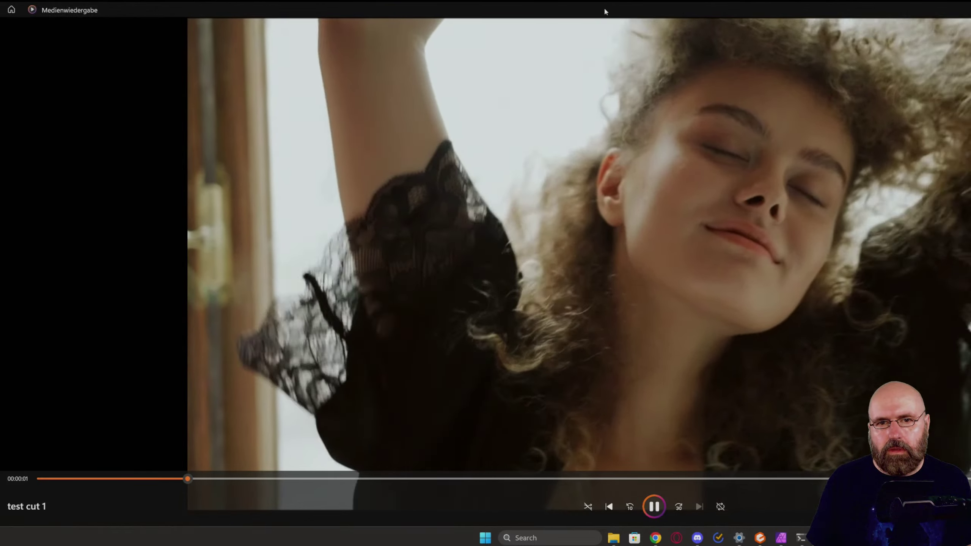
{"action": "left_click_drag", "start_coordinate": [604, 6], "coordinate": [414, 23]}
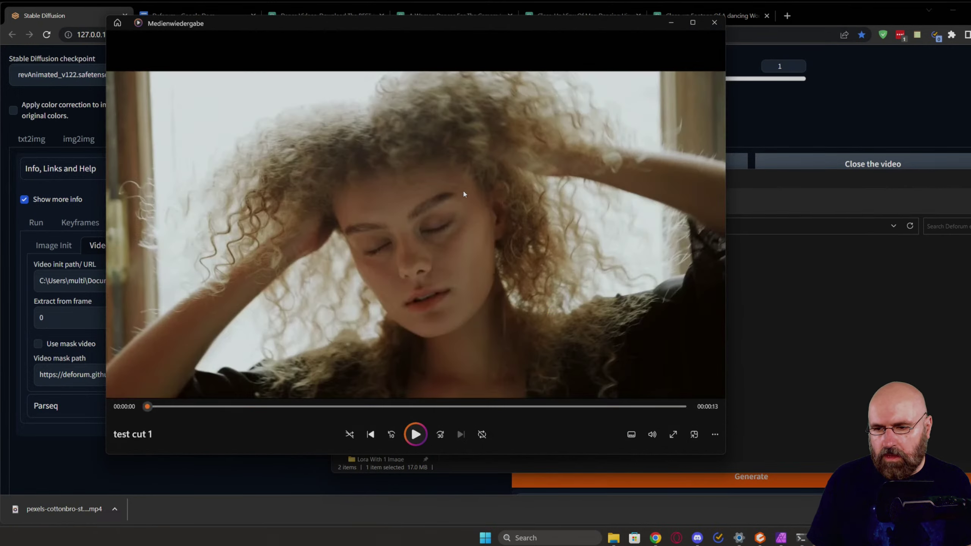
{"action": "left_click", "coordinate": [714, 22]}
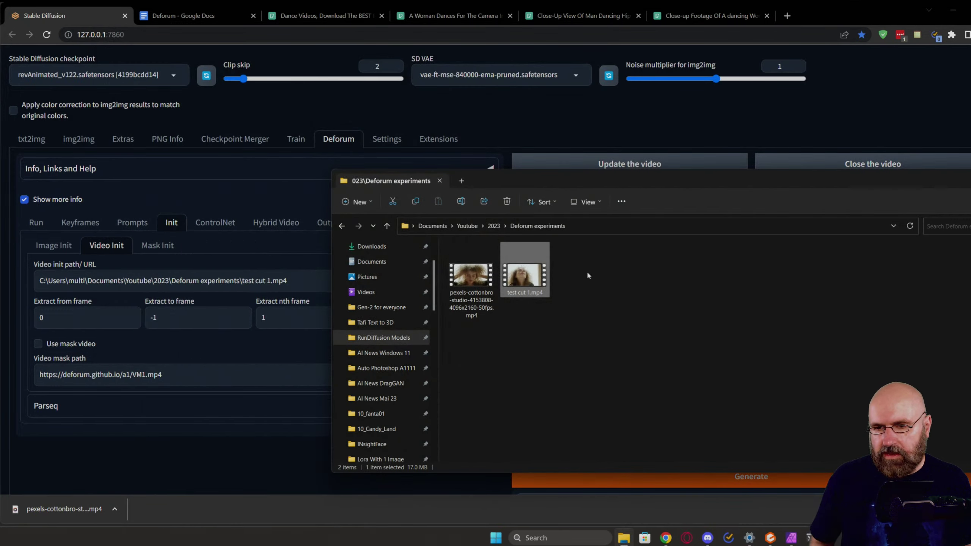
Step: Return to Deforum and review the output FPS setting and the Video Init frame extraction settings
{"action": "left_click", "coordinate": [214, 468]}
{"action": "left_click", "coordinate": [330, 222]}
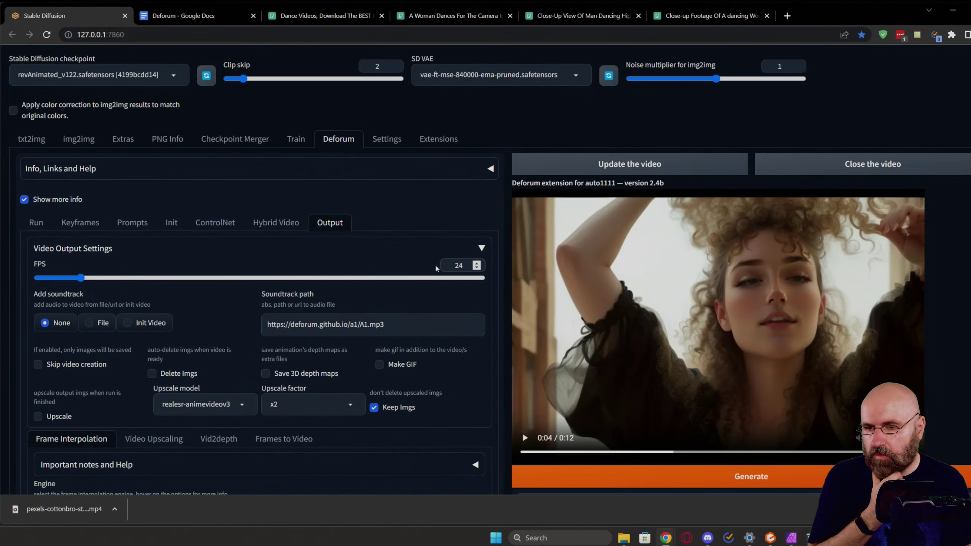
{"action": "left_click", "coordinate": [173, 224]}
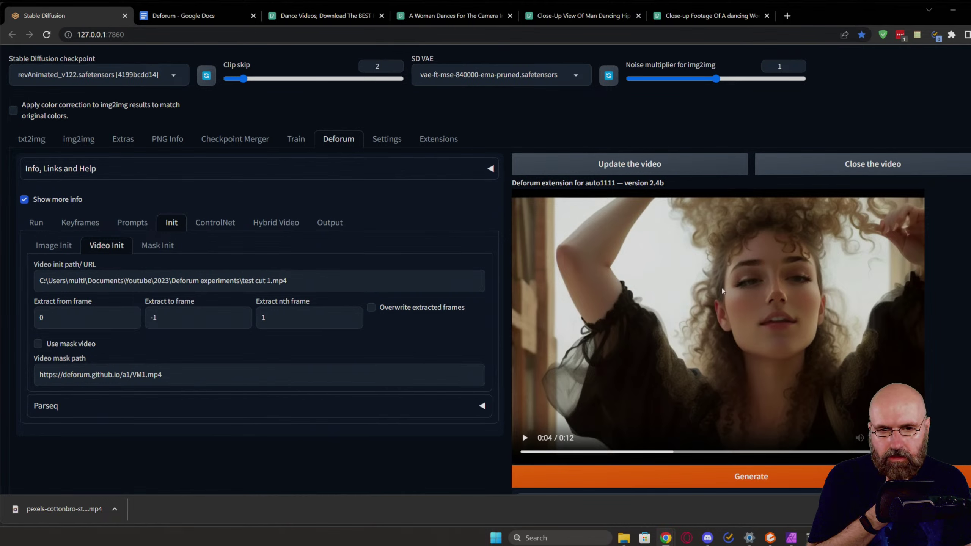
Step: Download the generated animation as download.mp4 into the Deforum experiments folder
{"action": "left_click", "coordinate": [873, 438]}
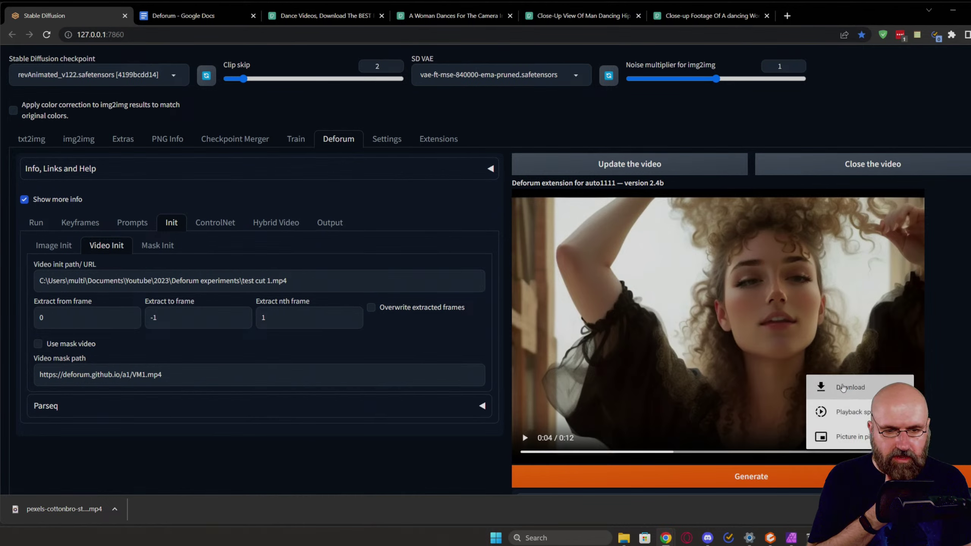
{"action": "left_click", "coordinate": [842, 387]}
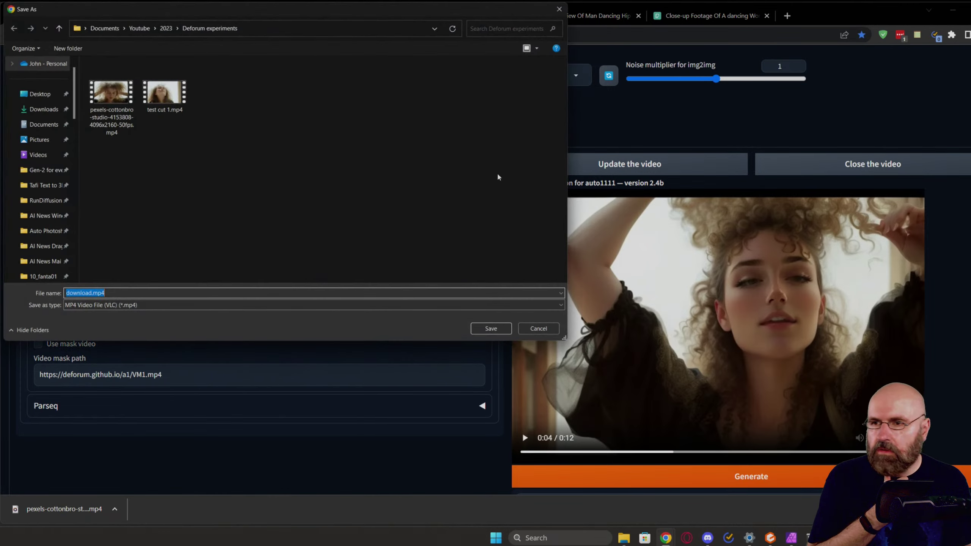
{"action": "left_click", "coordinate": [491, 328]}
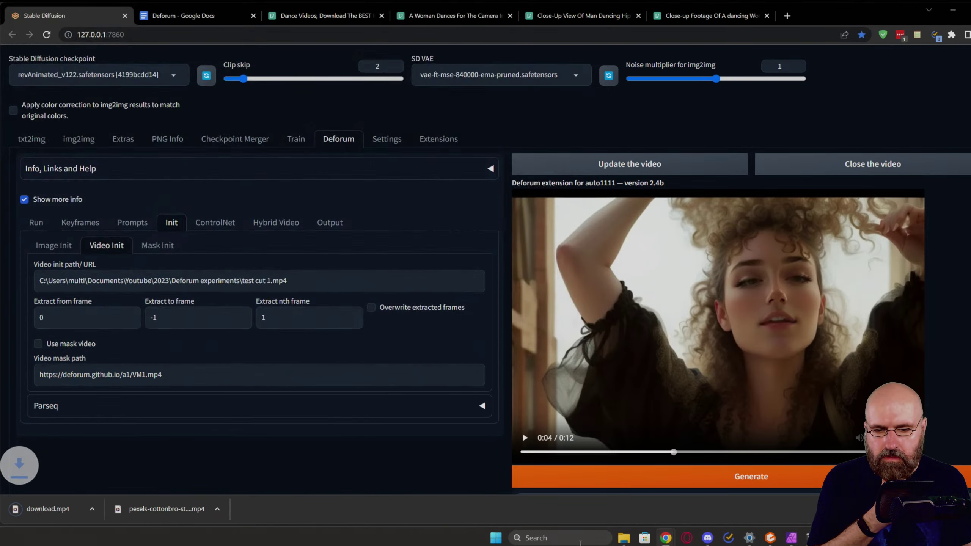
Step: Launch DaVinci Resolve and open the DeforeumTest project on its Edit page
{"action": "key", "text": "super"}
{"action": "left_click", "coordinate": [582, 219]}
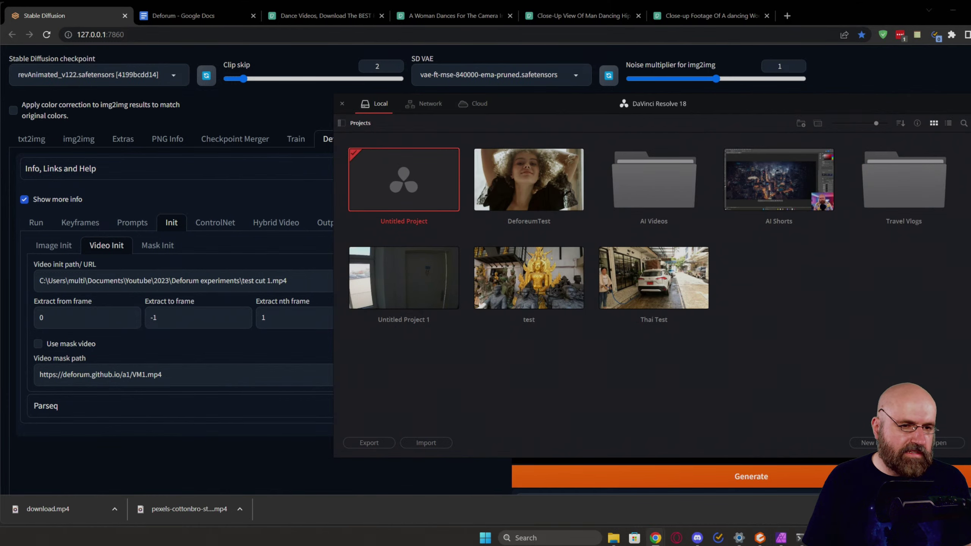
{"action": "double_click", "coordinate": [509, 172]}
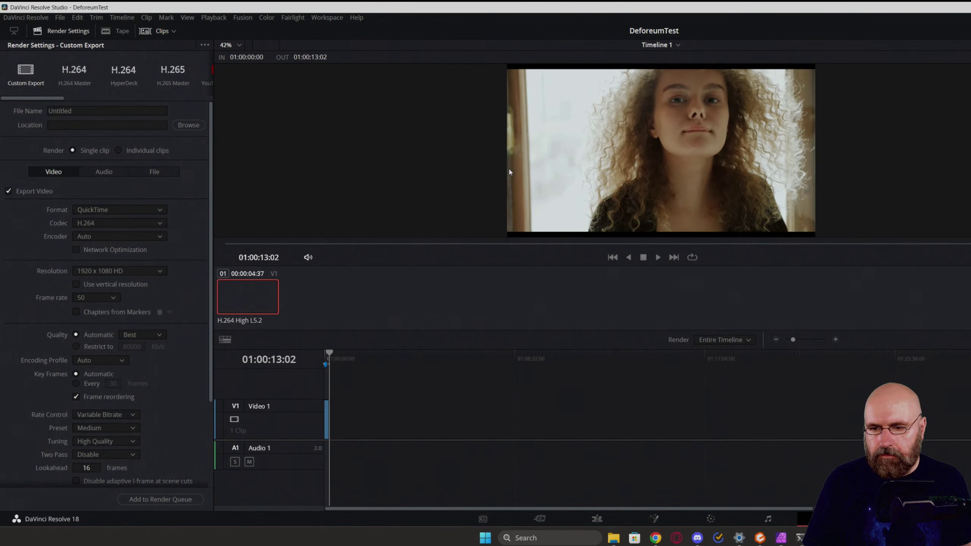
{"action": "left_click", "coordinate": [587, 520]}
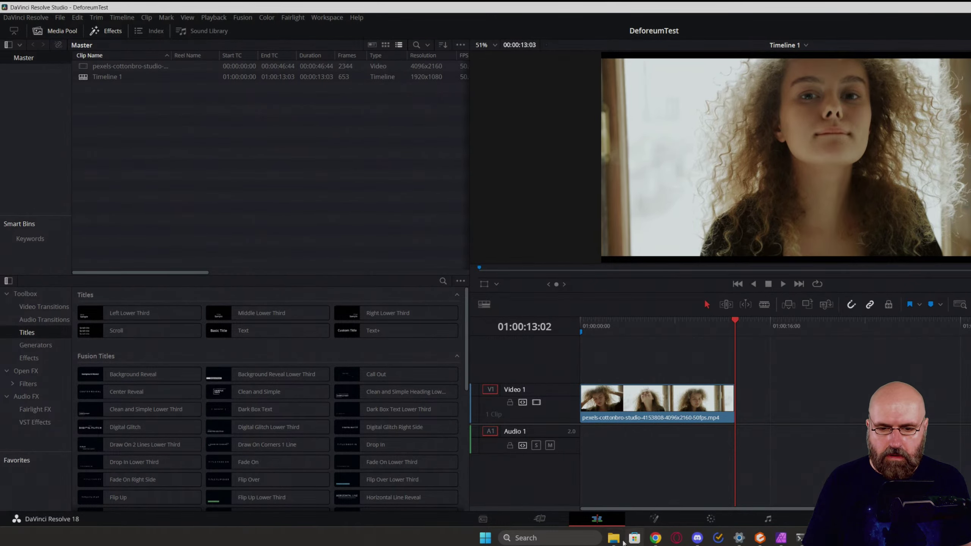
Step: Import download.mp4 into the media pool and place it on track Video 2 at the start, above the original clip
{"action": "left_click", "coordinate": [612, 539]}
{"action": "left_click_drag", "start_coordinate": [470, 272], "coordinate": [229, 115]}
{"action": "left_click_drag", "start_coordinate": [704, 299], "coordinate": [615, 342]}
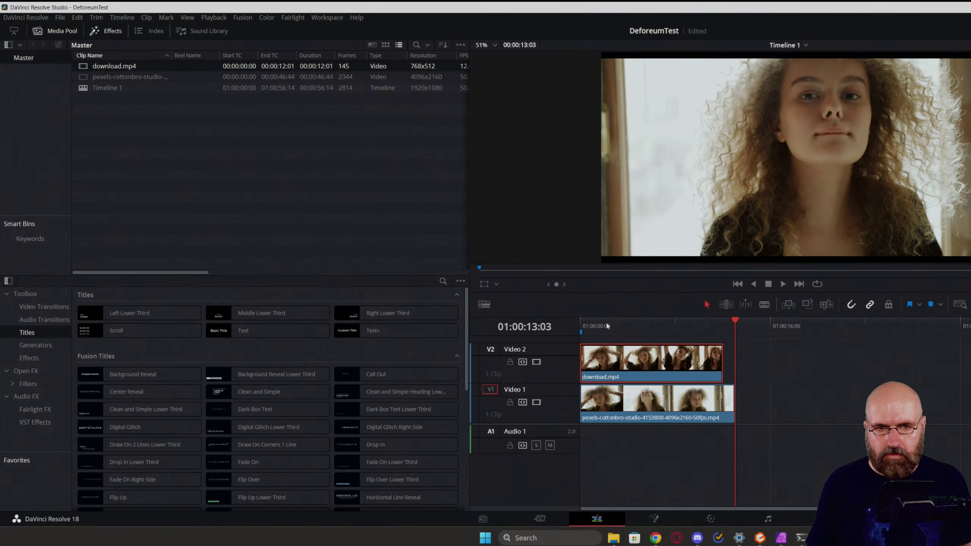
Step: Play the timeline from its start to review the generated clip laid over the original
{"action": "left_click", "coordinate": [577, 321]}
{"action": "mouse_move", "coordinate": [577, 322]}
{"action": "left_mouse_down"}
{"action": "mouse_move", "coordinate": [699, 338]}
{"action": "mouse_move", "coordinate": [573, 335]}
{"action": "left_mouse_up"}
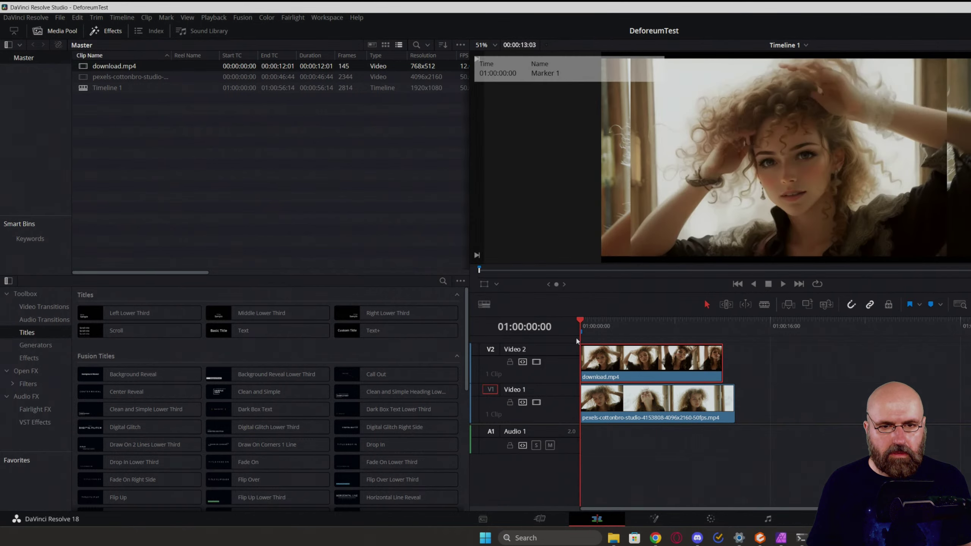
{"action": "key", "text": "space"}
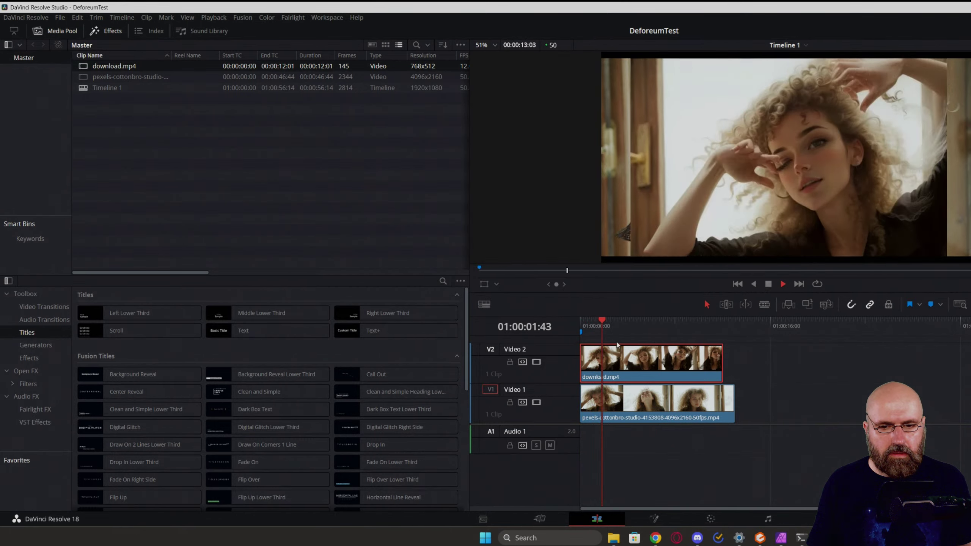
{"action": "key", "text": "space"}
Step: Play the original and generated clips side by side from the timeline start to compare their motion
{"action": "key", "text": "Home"}
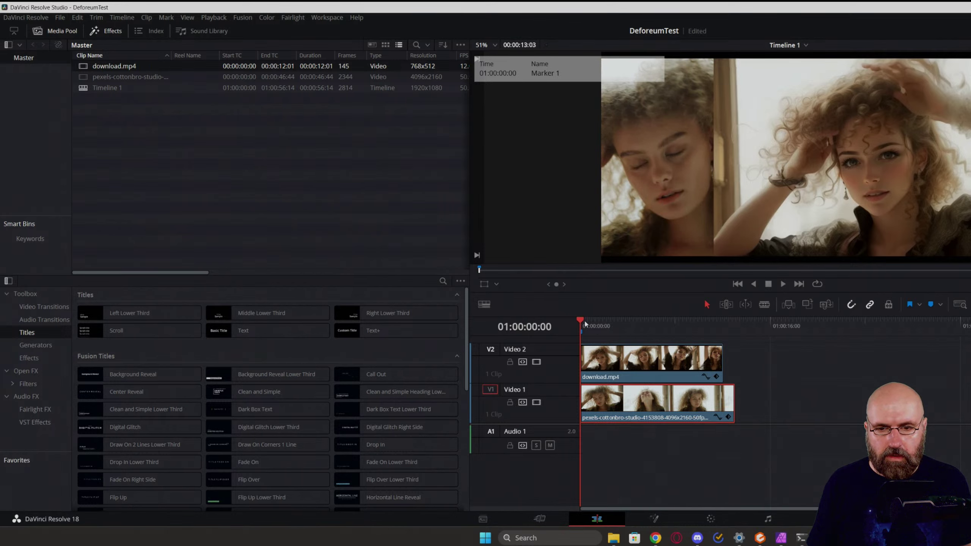
{"action": "key", "text": "space"}
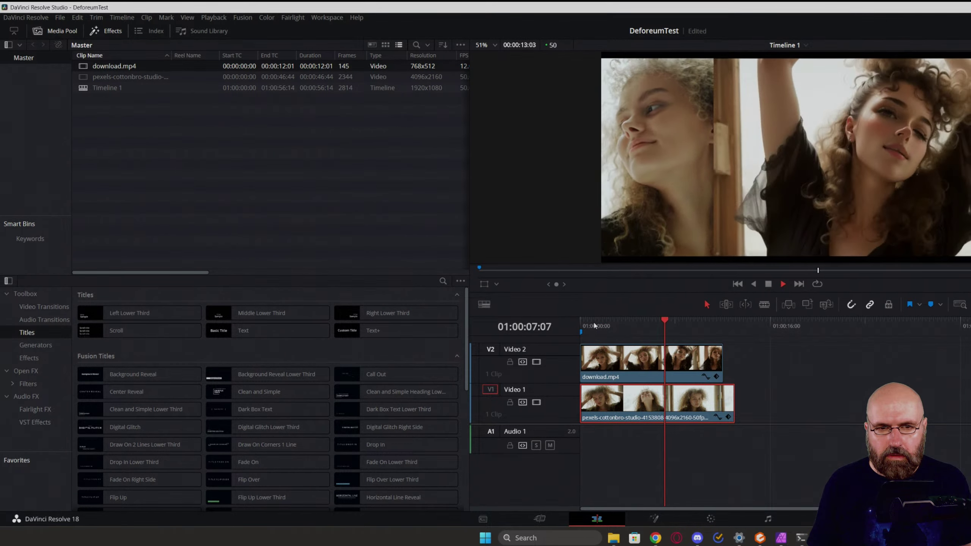
{"action": "mouse_move", "coordinate": [639, 322]}
{"action": "left_mouse_down"}
{"action": "mouse_move", "coordinate": [577, 327]}
{"action": "mouse_move", "coordinate": [676, 333]}
{"action": "mouse_move", "coordinate": [577, 329]}
{"action": "mouse_move", "coordinate": [686, 331]}
{"action": "mouse_move", "coordinate": [599, 338]}
{"action": "mouse_move", "coordinate": [677, 328]}
{"action": "mouse_move", "coordinate": [622, 328]}
{"action": "left_mouse_up"}
{"action": "key", "text": "Home"}
{"action": "key", "text": "space"}
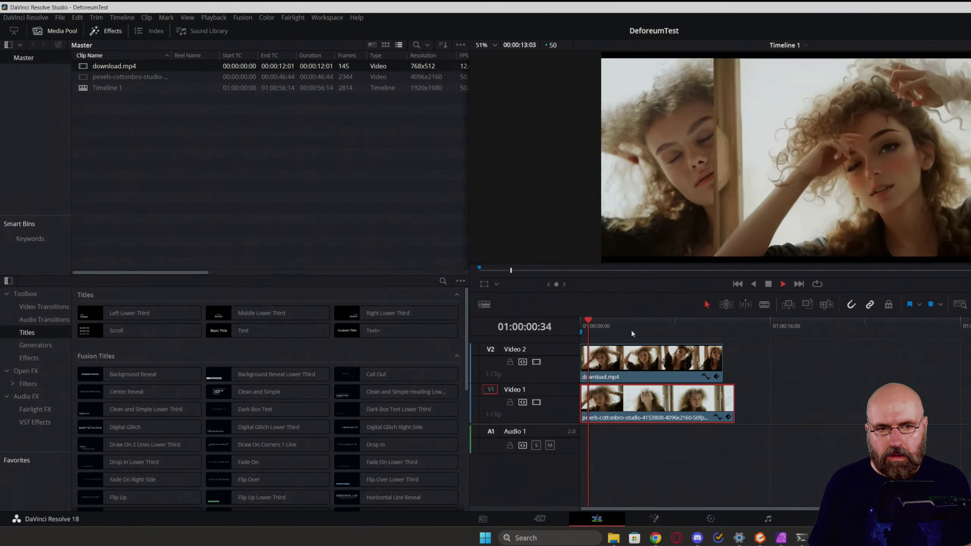
{"action": "key", "text": "space"}
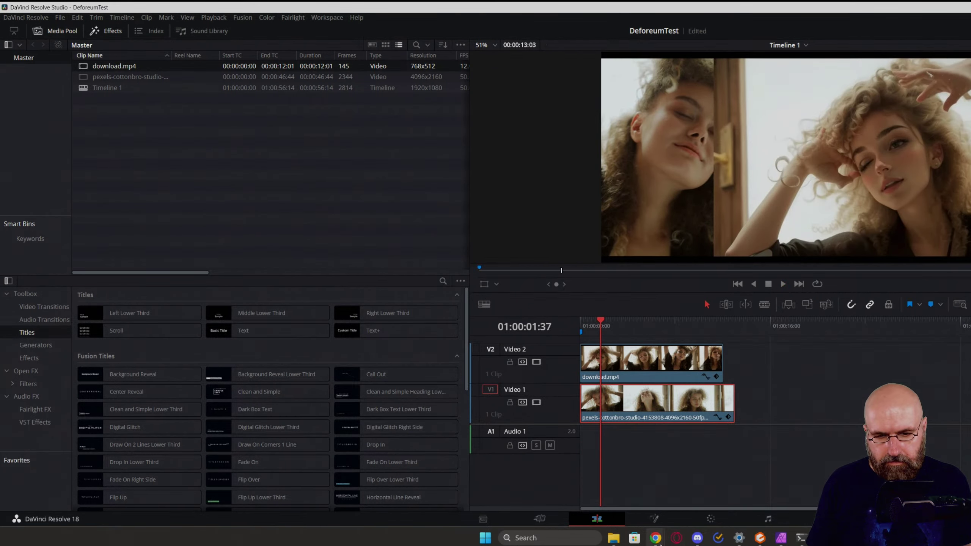
Step: Check the frame extraction settings in Deforum, and delete the download.mp4 clip from Video 2 in DaVinci Resolve
{"action": "left_click", "coordinate": [649, 497]}
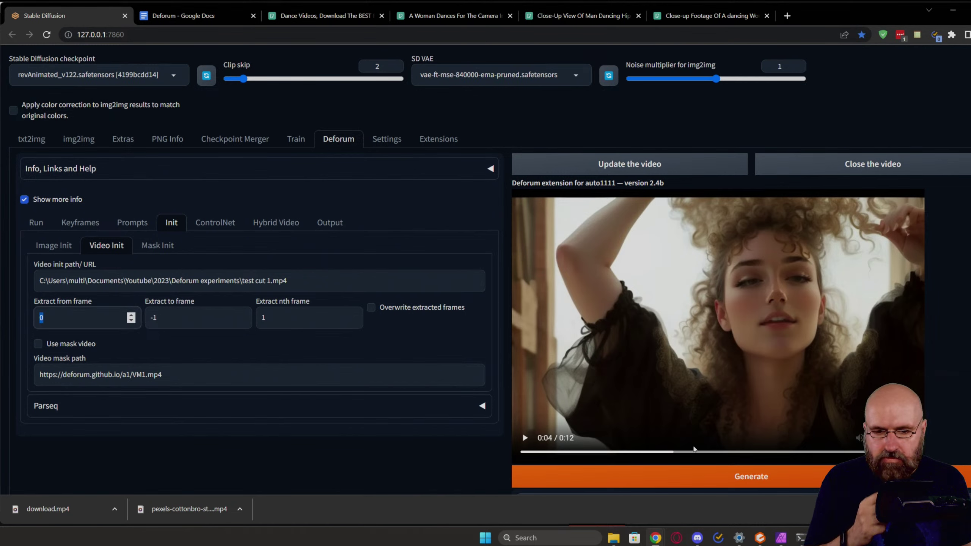
{"action": "key", "text": "alt+Tab"}
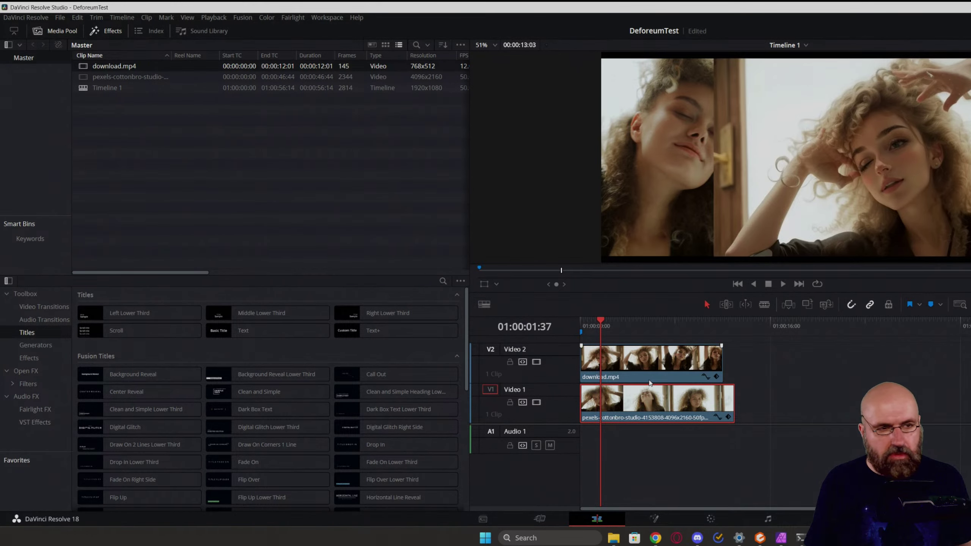
{"action": "key", "text": "Delete"}
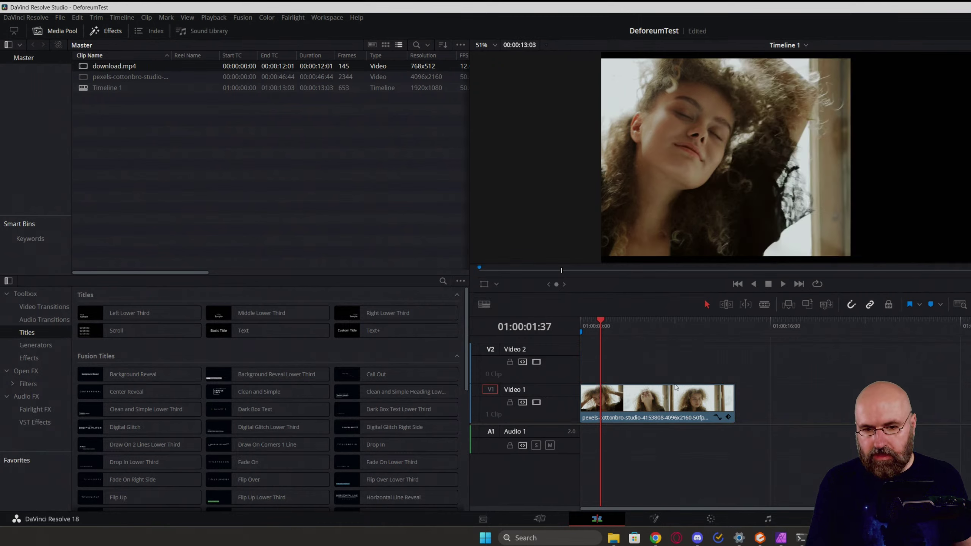
Step: Check the frame rate in the DaVinci Resolve render settings, and switch back to the Stable Diffusion page in the browser
{"action": "left_click", "coordinate": [805, 518]}
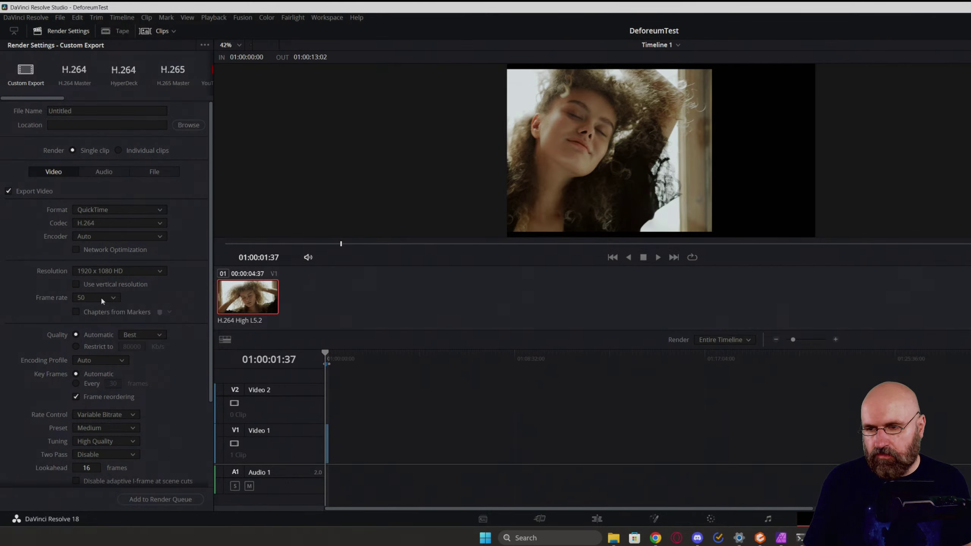
{"action": "mouse_move", "coordinate": [655, 535]}
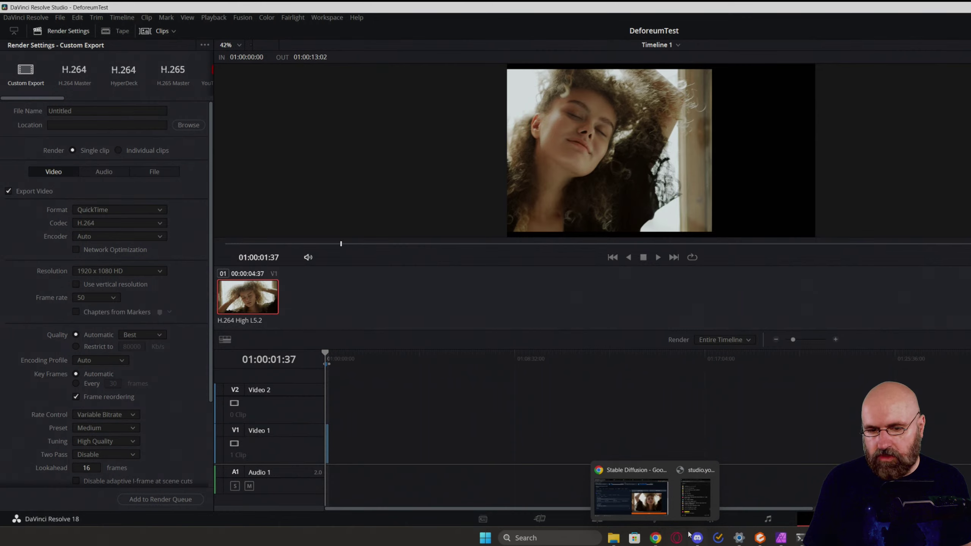
{"action": "left_click", "coordinate": [613, 538]}
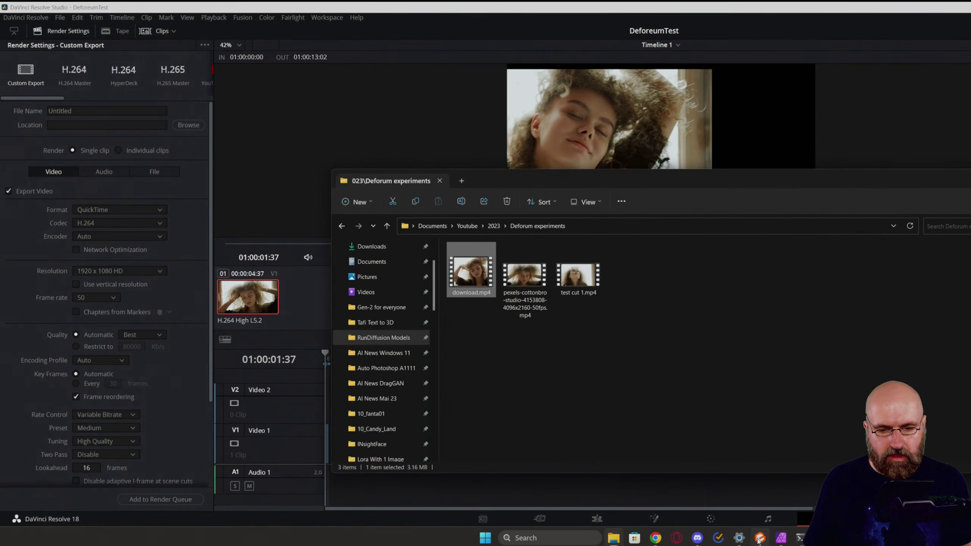
{"action": "mouse_move", "coordinate": [654, 542]}
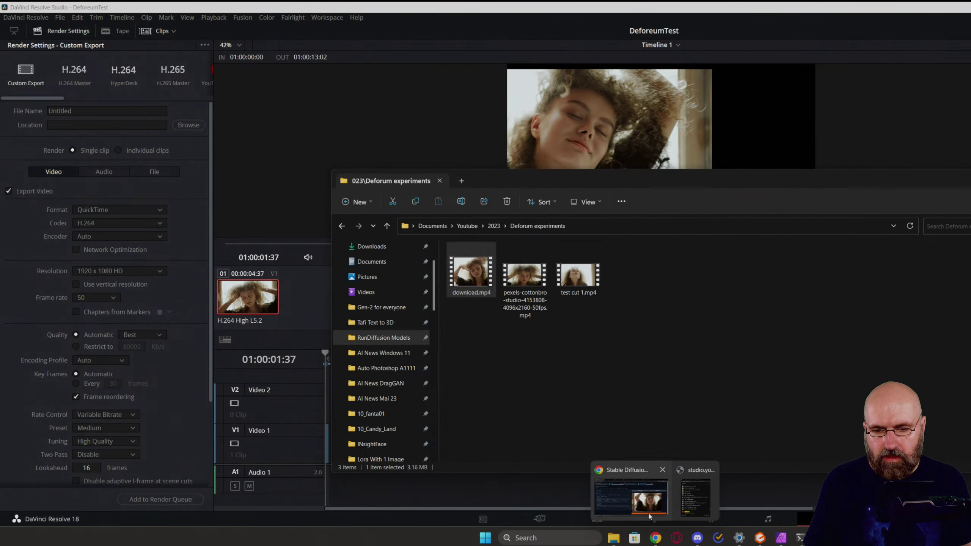
{"action": "left_click", "coordinate": [646, 497]}
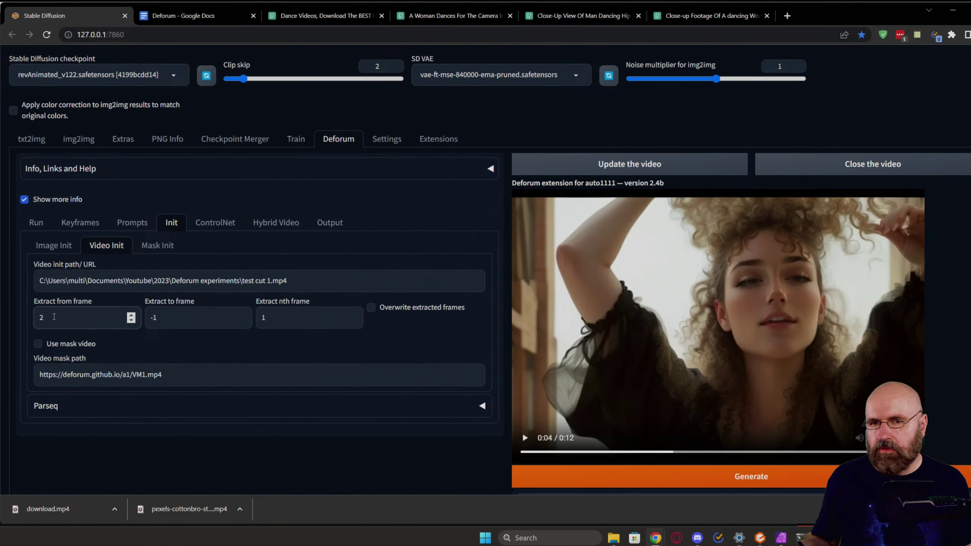
Step: Calculate 13*24 in a temporary browser tab, and start the Deforum generation
{"action": "left_click", "coordinate": [788, 16]}
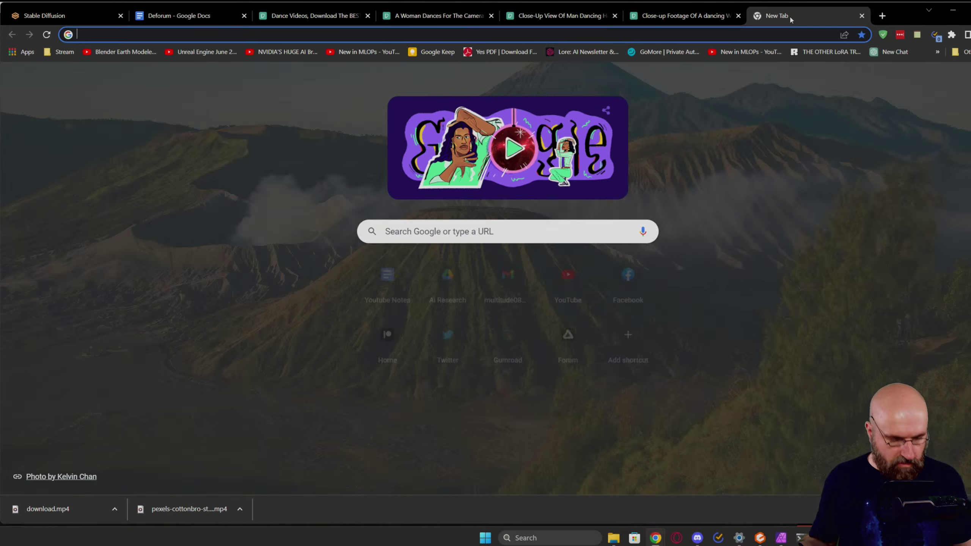
{"action": "type", "text": "13*24"}
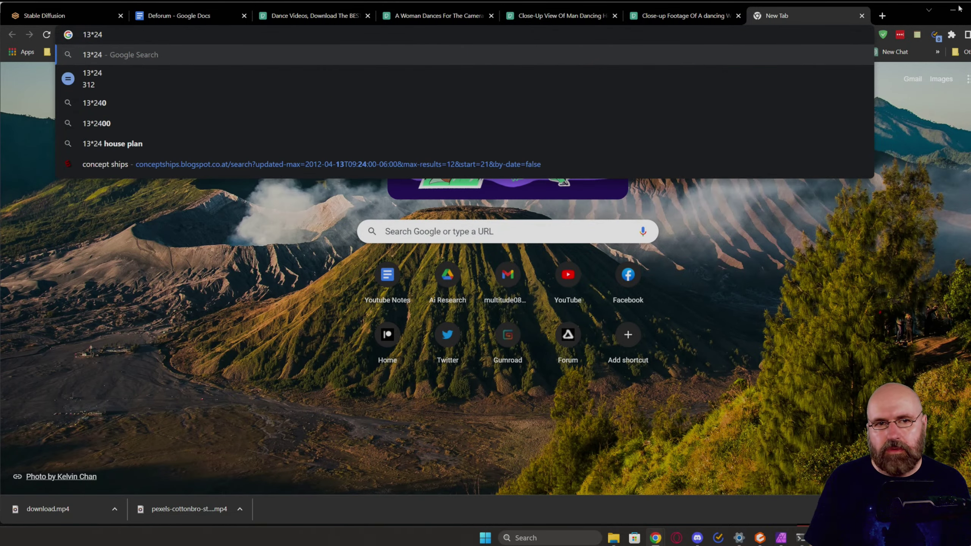
{"action": "left_click", "coordinate": [861, 16]}
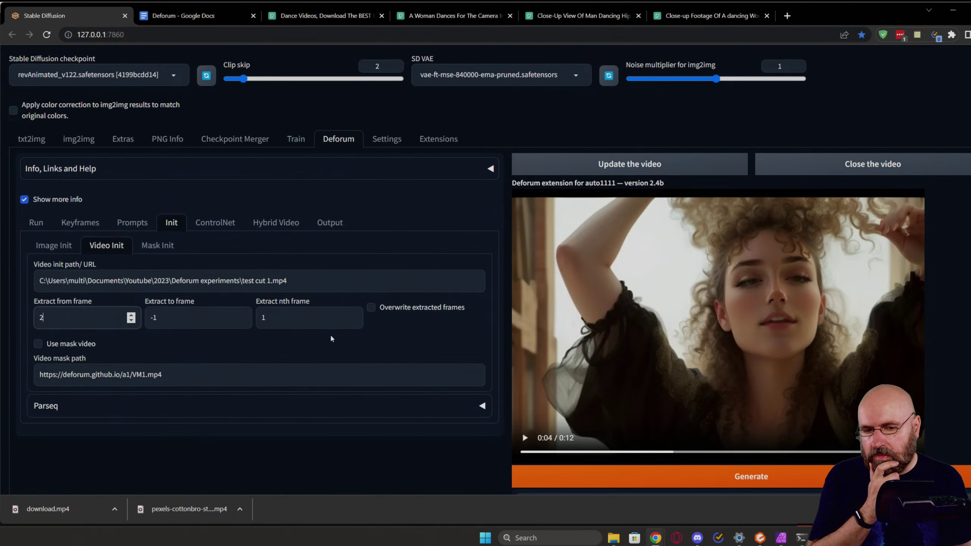
{"action": "left_click", "coordinate": [755, 475]}
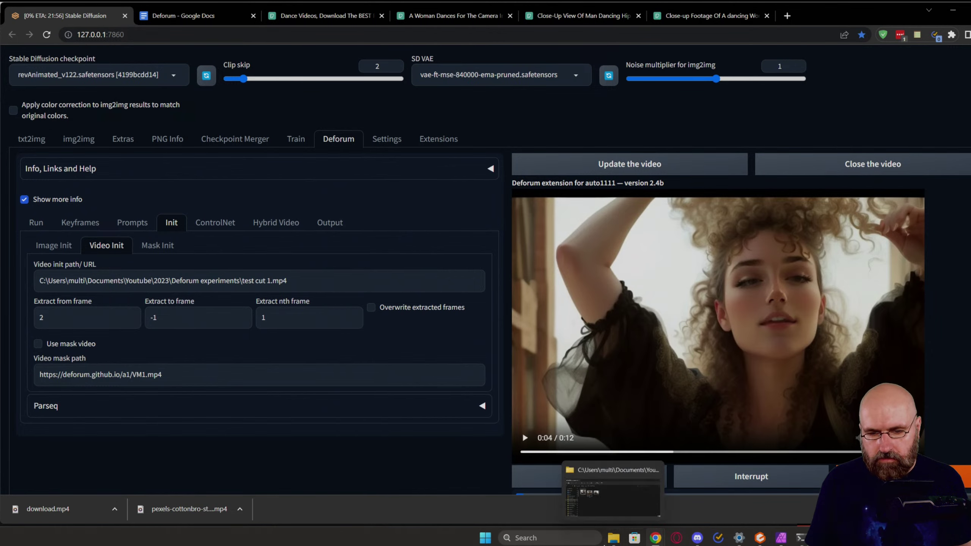
Step: Open Skitch and capture a screen snap of the Deforum Video Init settings
{"action": "left_click", "coordinate": [549, 536]}
{"action": "type", "text": "skitch"}
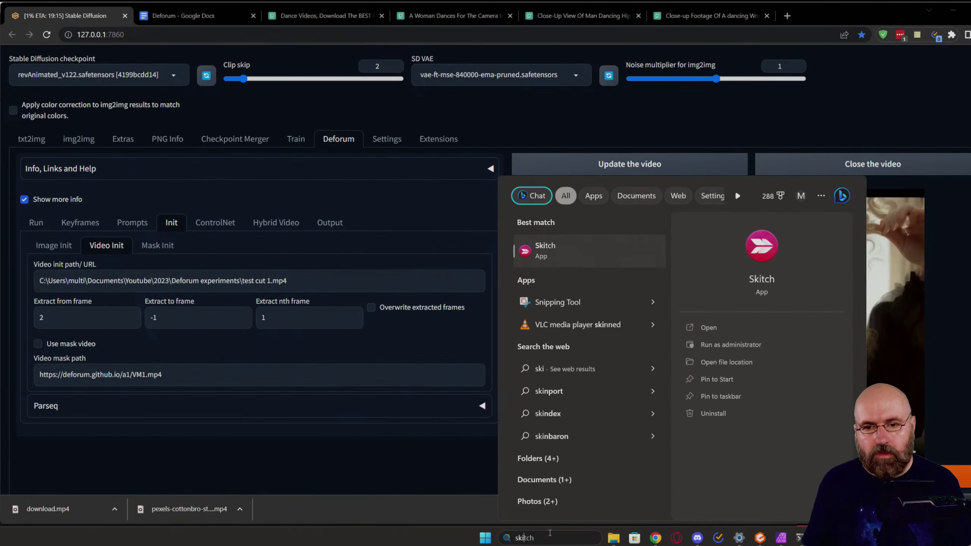
{"action": "key", "text": "Return"}
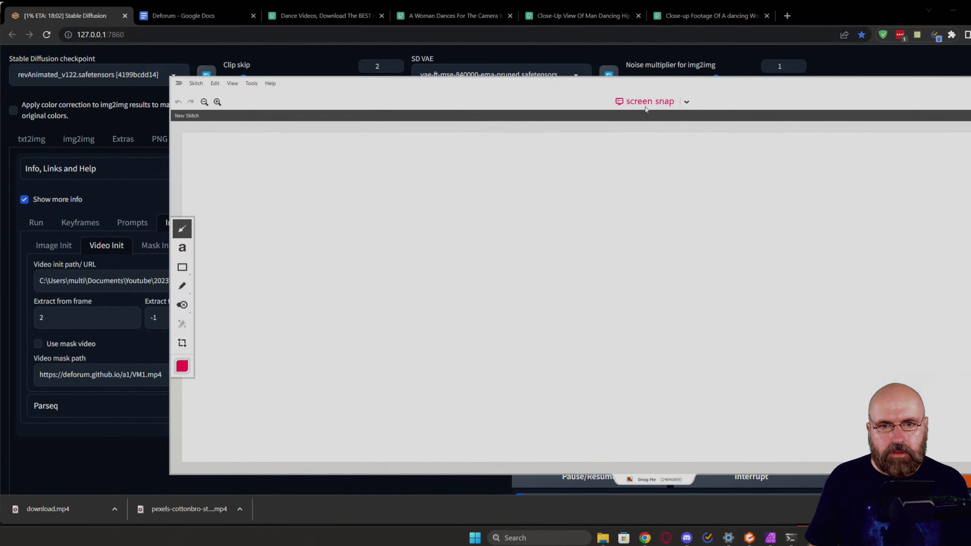
{"action": "left_click", "coordinate": [644, 109]}
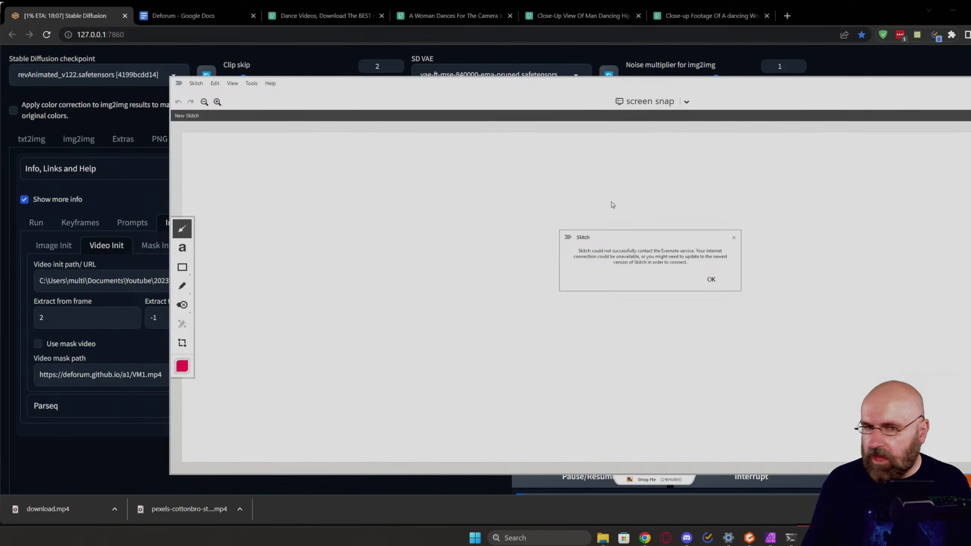
{"action": "left_click", "coordinate": [718, 282]}
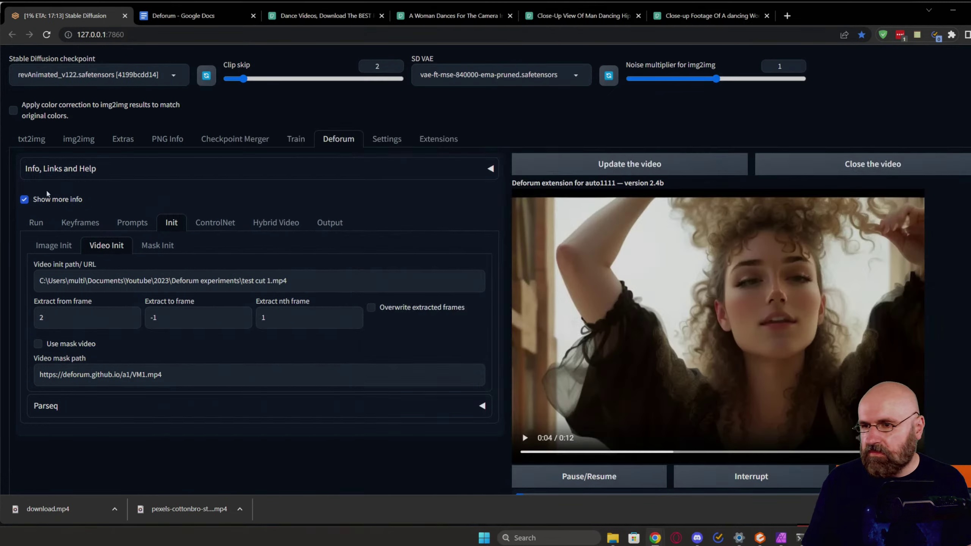
{"action": "left_click_drag", "start_coordinate": [398, 437], "coordinate": [470, 457]}
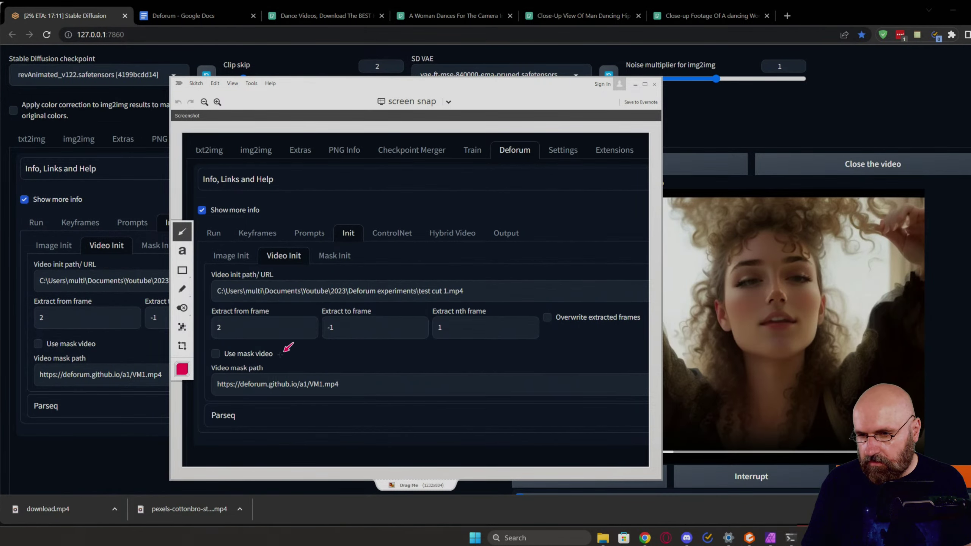
Step: Draw arrows pointing at the Extract from frame value and the video init path, and copy the annotated snapshot
{"action": "left_click_drag", "start_coordinate": [281, 357], "coordinate": [231, 329]}
{"action": "mouse_move", "coordinate": [328, 276]}
{"action": "left_mouse_down"}
{"action": "mouse_move", "coordinate": [283, 287]}
{"action": "mouse_move", "coordinate": [291, 285]}
{"action": "left_mouse_up"}
{"action": "left_click", "coordinate": [199, 87]}
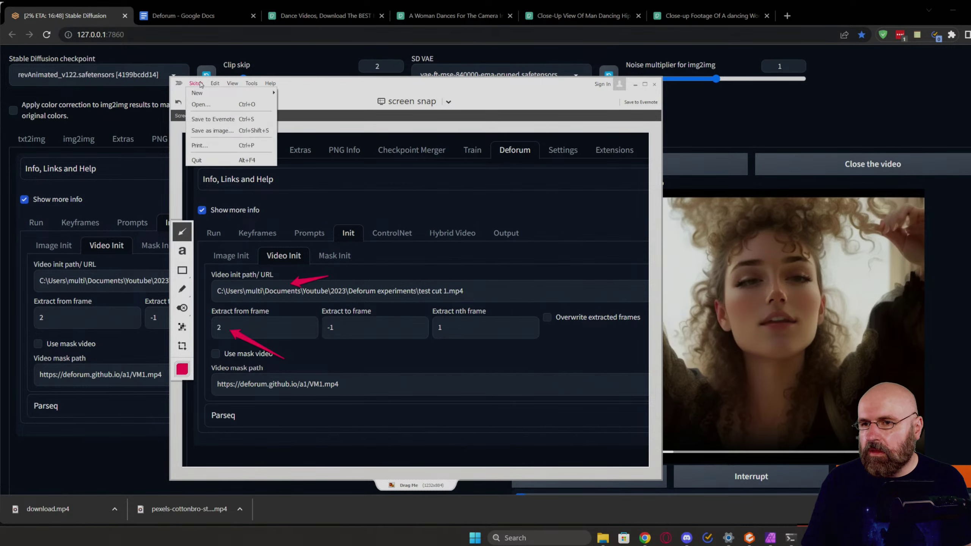
{"action": "mouse_move", "coordinate": [215, 82]}
{"action": "left_click", "coordinate": [219, 130]}
Step: Paste the annotated snapshot below the title of the Deforum Google Doc, and shrink it to about two thirds of its width
{"action": "left_click", "coordinate": [184, 14]}
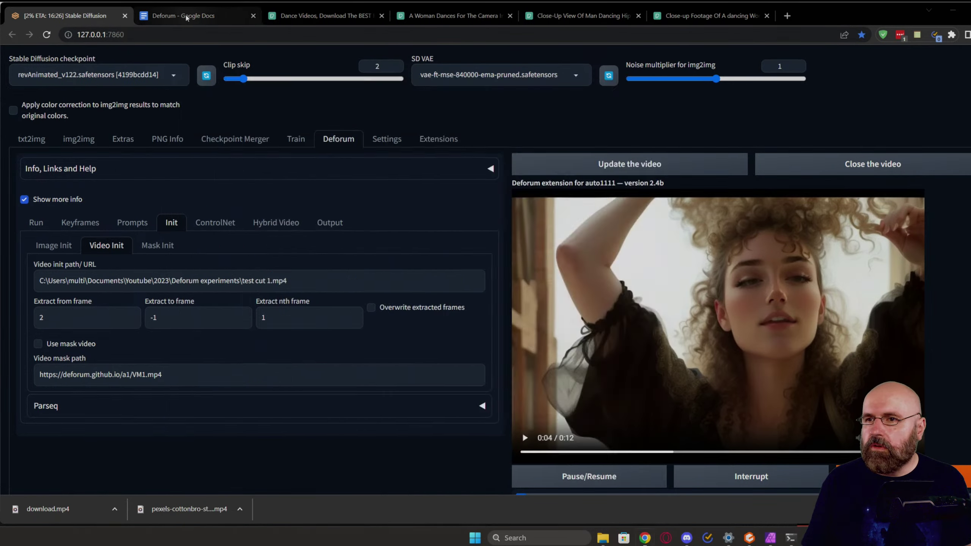
{"action": "left_click", "coordinate": [385, 241]}
{"action": "key", "text": "ctrl+v"}
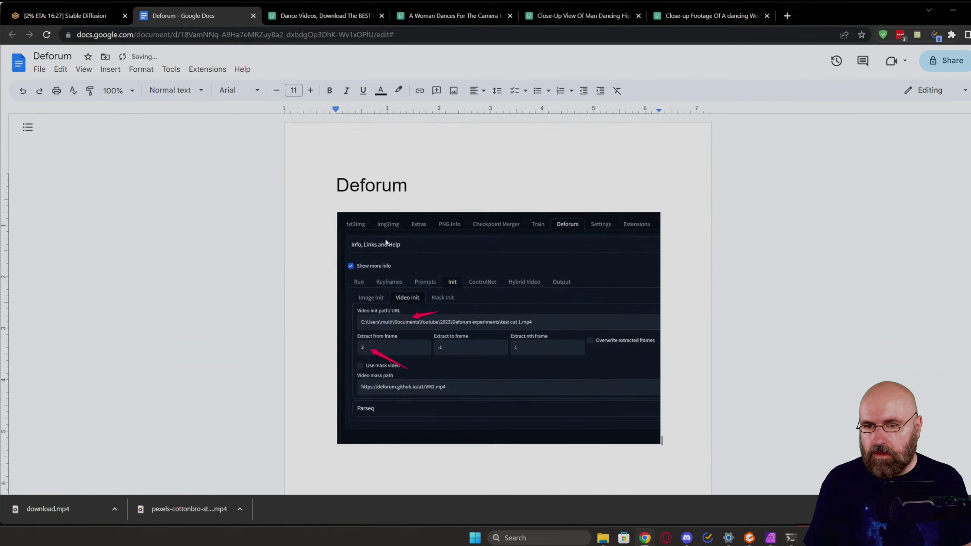
{"action": "left_click_drag", "start_coordinate": [660, 444], "coordinate": [553, 367]}
Step: Add the caption "Video Source + Frame Extraction Number (nth Frame)" on its own line above the pasted snapshot
{"action": "left_click", "coordinate": [368, 209]}
{"action": "key", "text": "Return"}
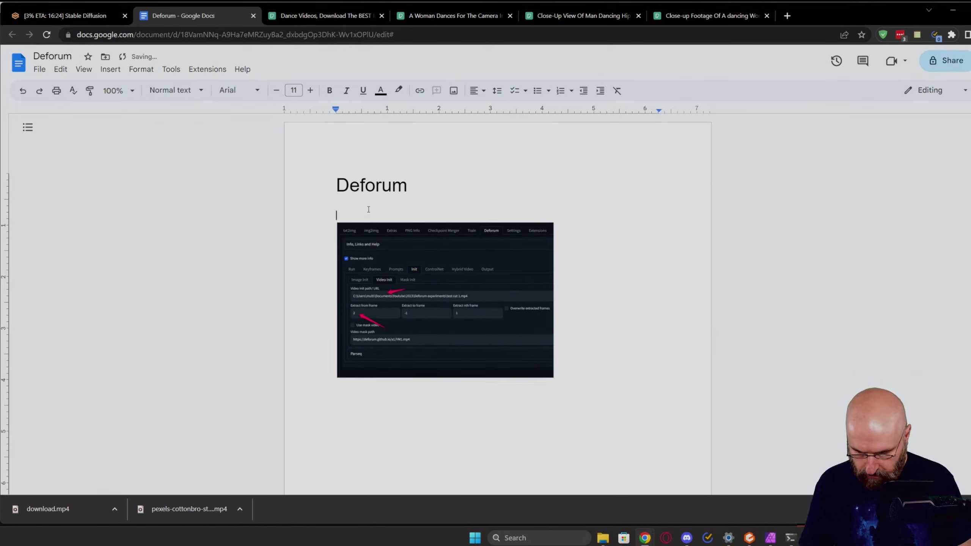
{"action": "type", "text": "Video Source"}
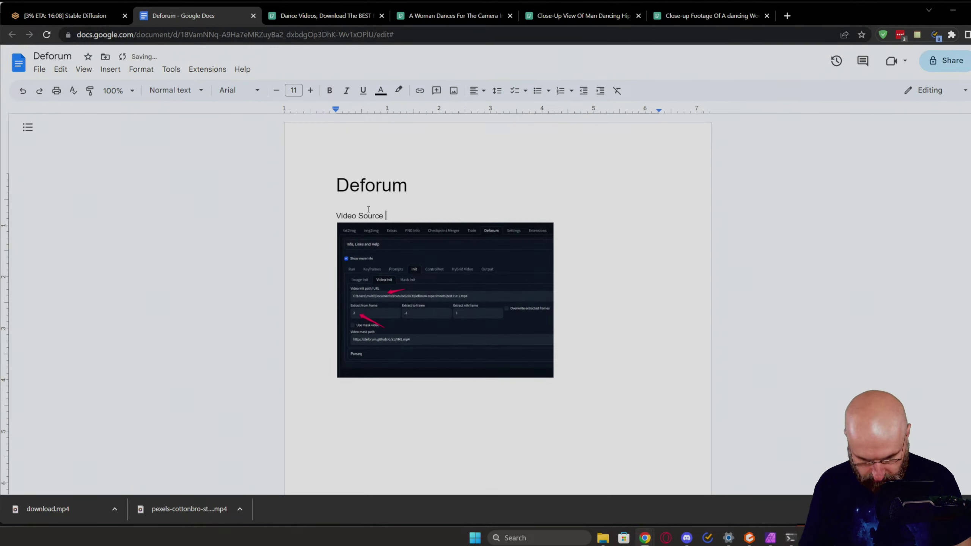
{"action": "type", "text": " +"}
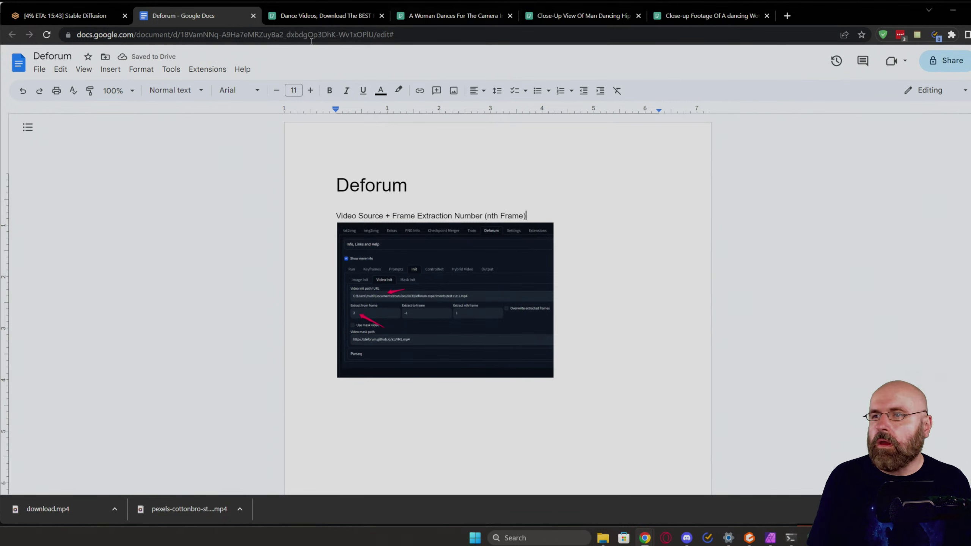
Step: Examine the running generation's preview image in Stable Diffusion and the animation frame progress in the console window
{"action": "left_click", "coordinate": [53, 15]}
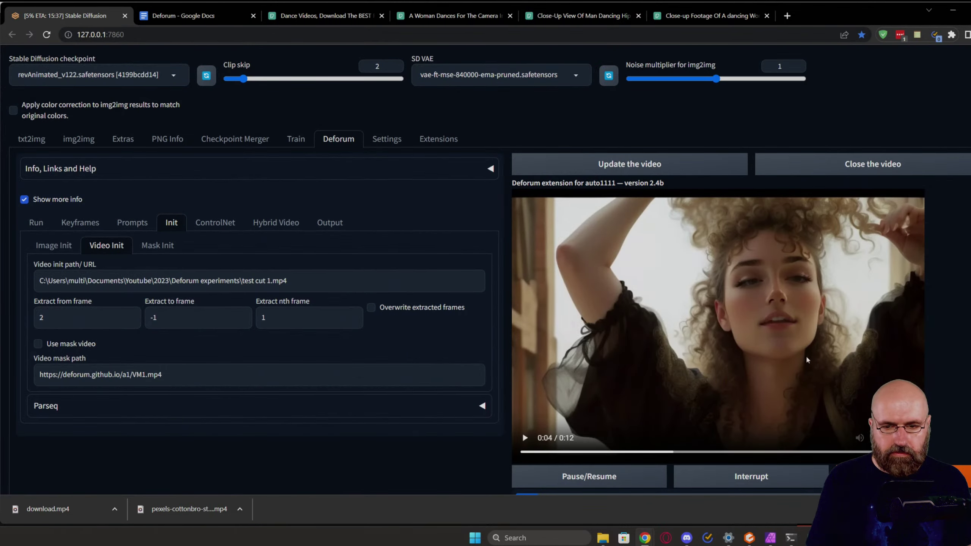
{"action": "scroll", "coordinate": [622, 345], "scroll_direction": "down", "scroll_amount": 8}
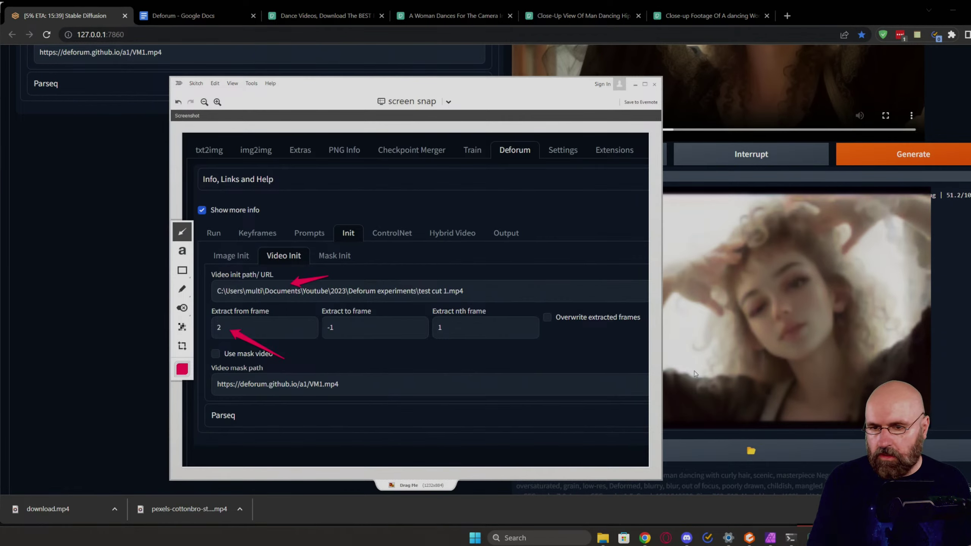
{"action": "left_click_drag", "start_coordinate": [601, 282], "coordinate": [588, 294]}
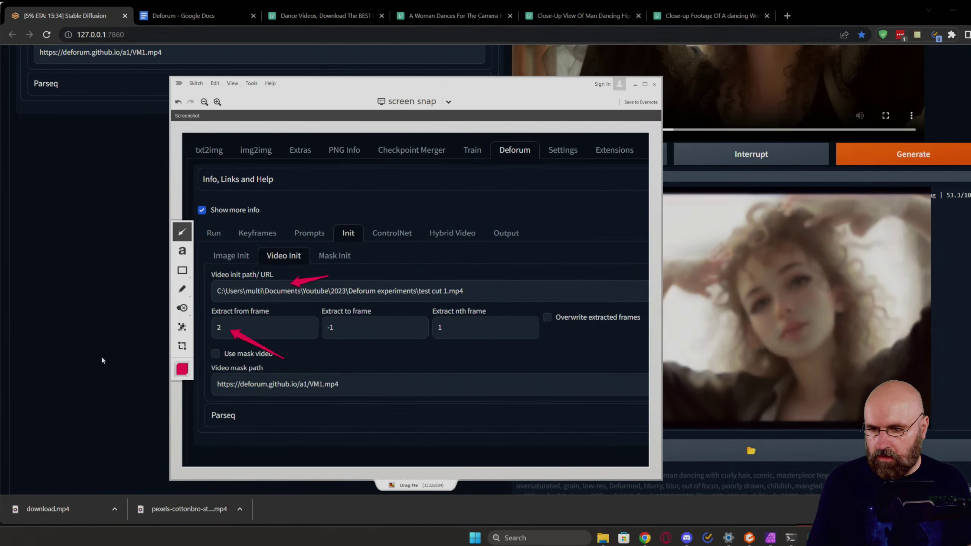
{"action": "key", "text": "alt+Tab"}
{"action": "key", "text": "alt+Tab"}
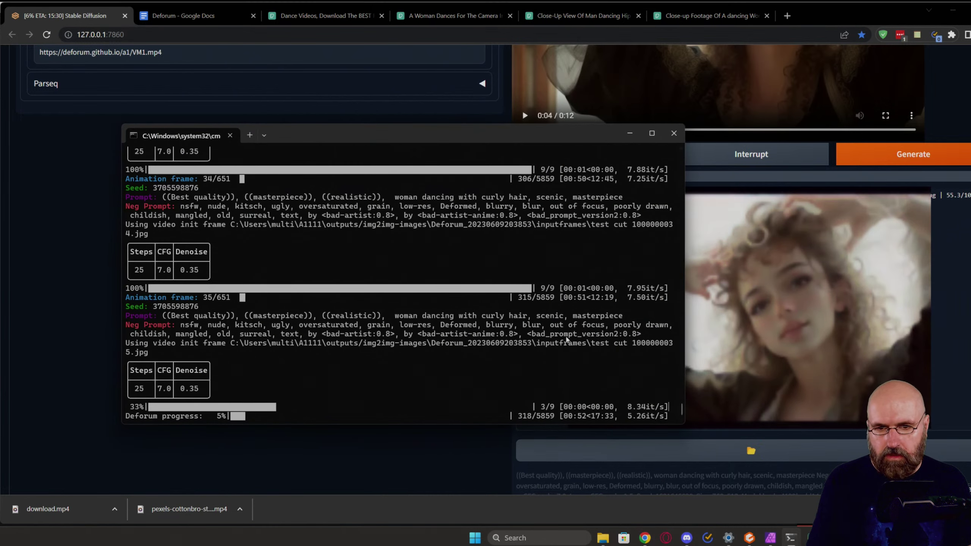
{"action": "scroll", "coordinate": [566, 338], "scroll_direction": "up", "scroll_amount": 1}
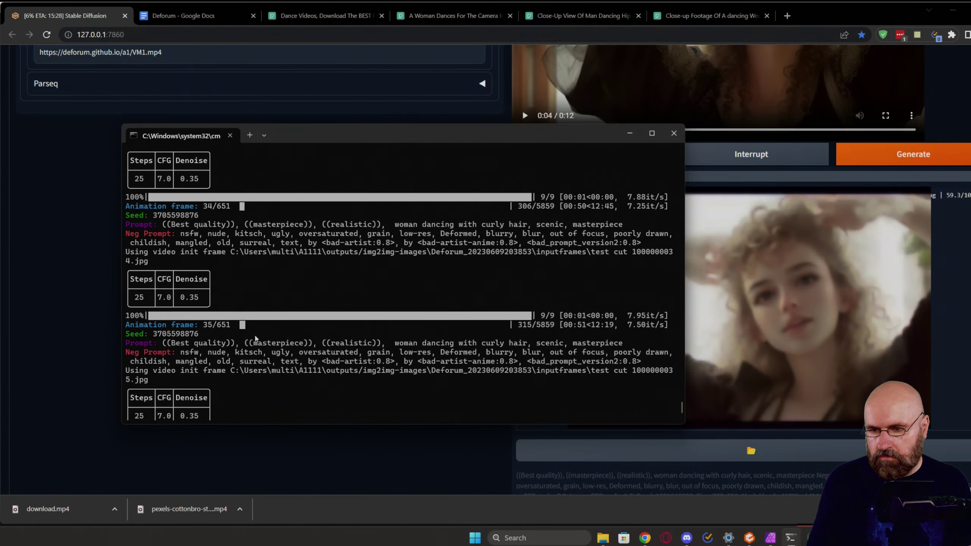
{"action": "scroll", "coordinate": [594, 372], "scroll_direction": "down", "scroll_amount": 10}
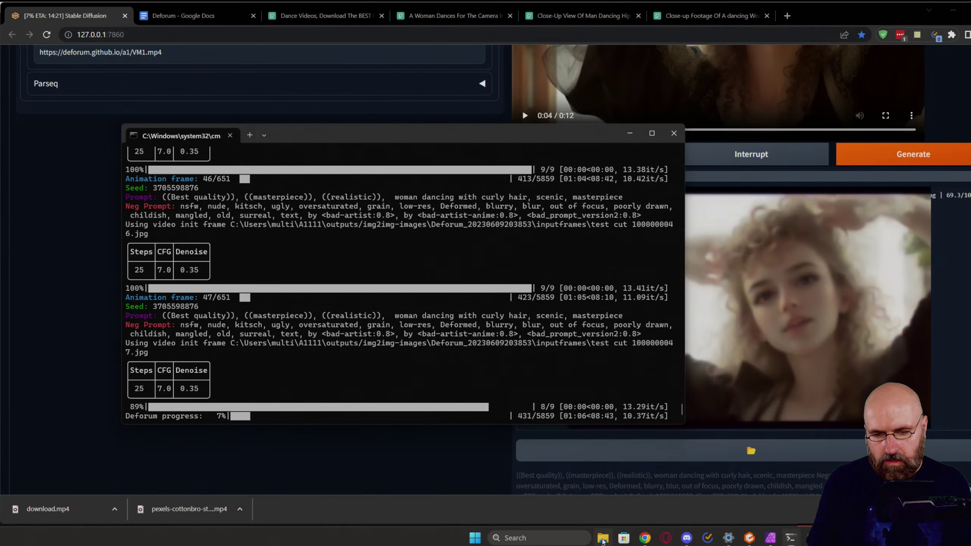
{"action": "left_click", "coordinate": [603, 538]}
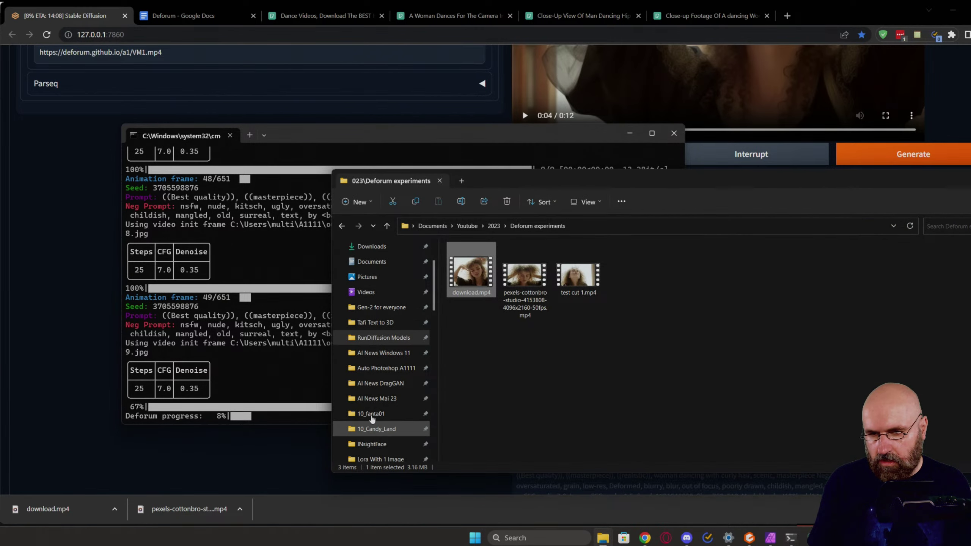
{"action": "scroll", "coordinate": [372, 419], "scroll_direction": "down", "scroll_amount": 4}
{"action": "left_click", "coordinate": [365, 398]}
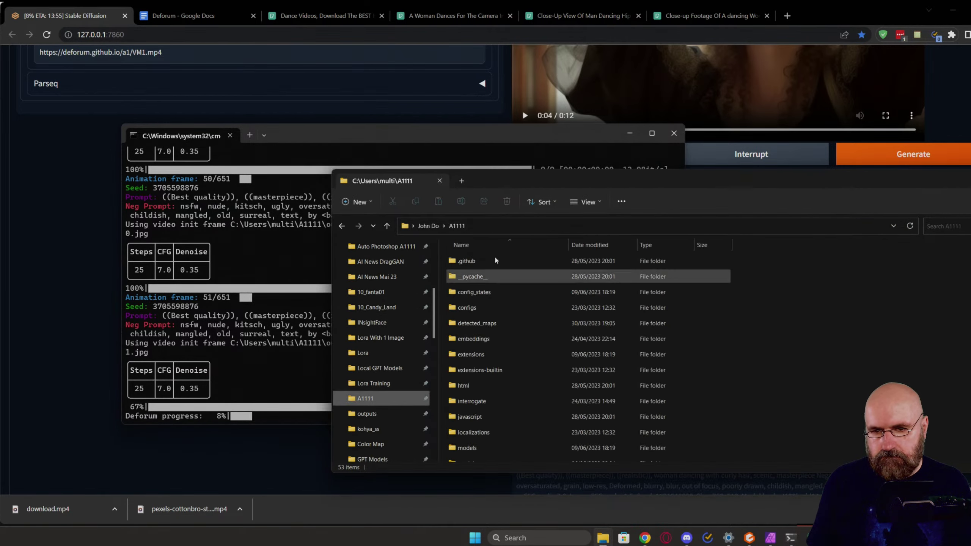
{"action": "scroll", "coordinate": [485, 382], "scroll_direction": "down", "scroll_amount": 4}
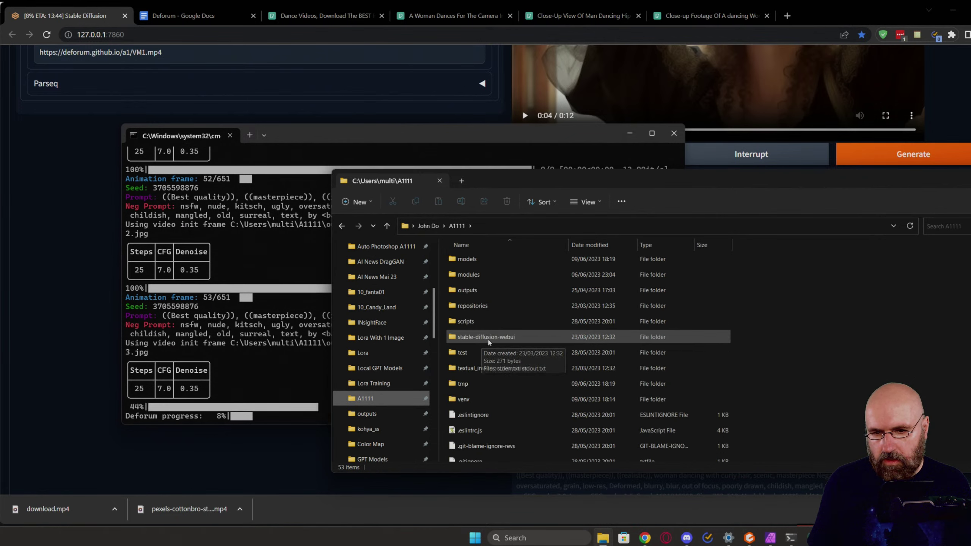
{"action": "scroll", "coordinate": [482, 384], "scroll_direction": "up", "scroll_amount": 2}
{"action": "double_click", "coordinate": [478, 384]}
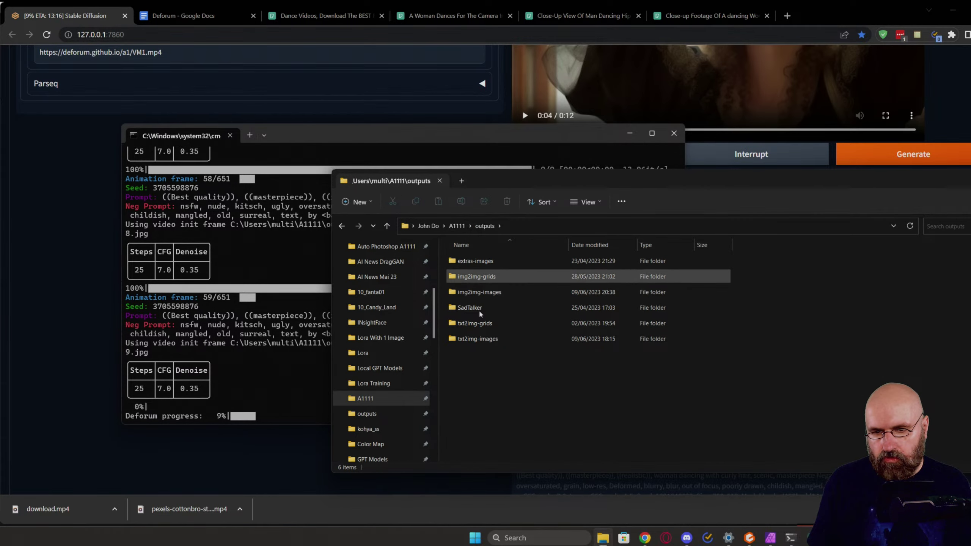
{"action": "double_click", "coordinate": [478, 292]}
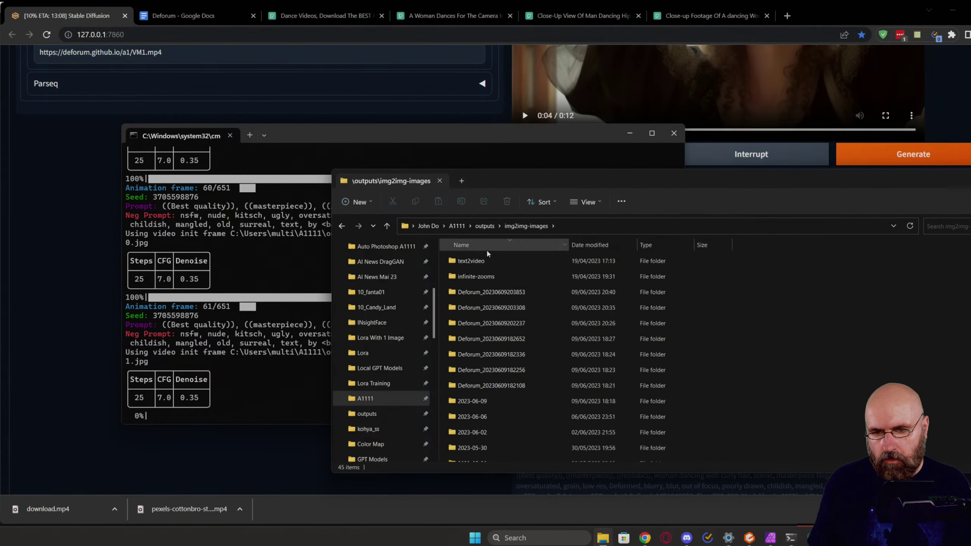
{"action": "double_click", "coordinate": [487, 291]}
{"action": "double_click", "coordinate": [472, 272]}
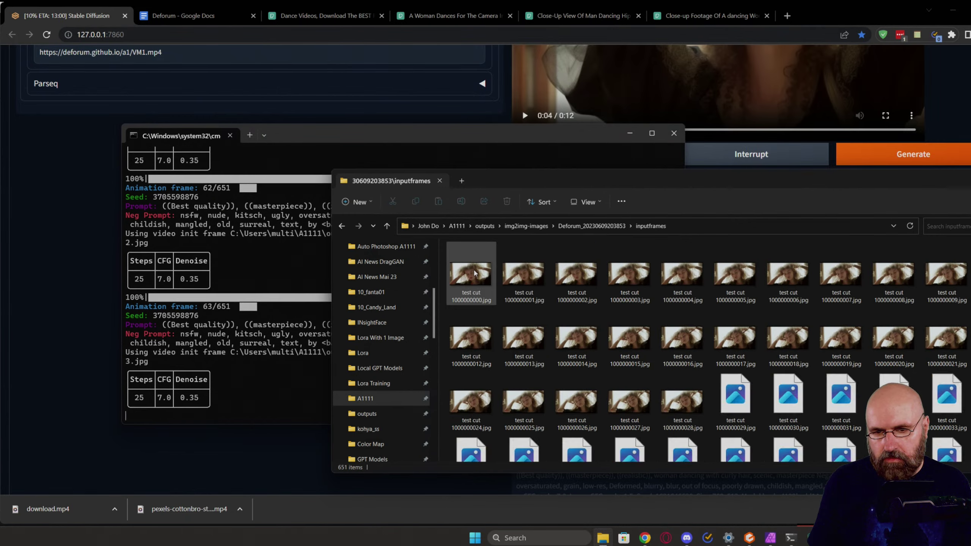
{"action": "left_click", "coordinate": [525, 319]}
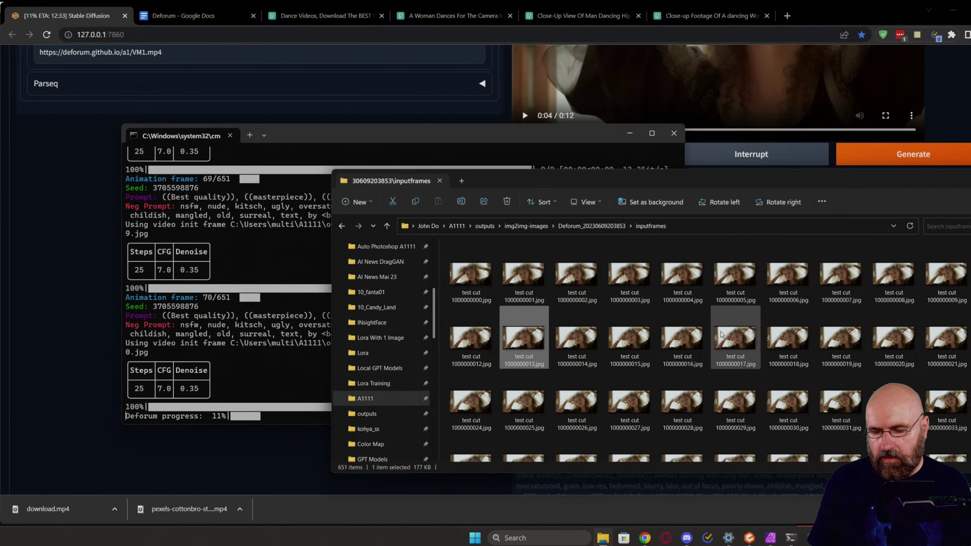
Step: Return to the Stable Diffusion page and set Extract from frame to 0 in the Deforum Video Init settings
{"action": "left_click", "coordinate": [79, 293]}
{"action": "scroll", "coordinate": [249, 332], "scroll_direction": "up", "scroll_amount": 8}
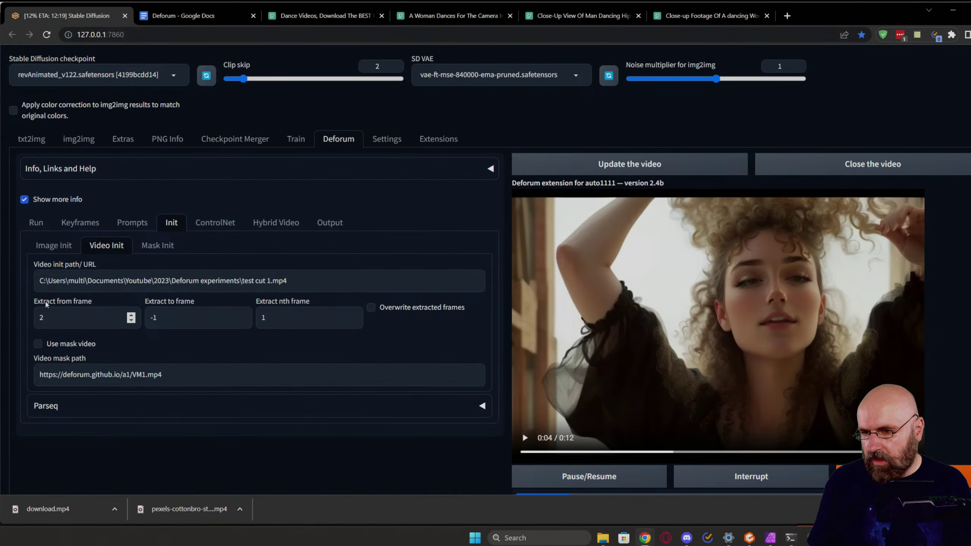
{"action": "left_click_drag", "start_coordinate": [50, 318], "coordinate": [21, 317]}
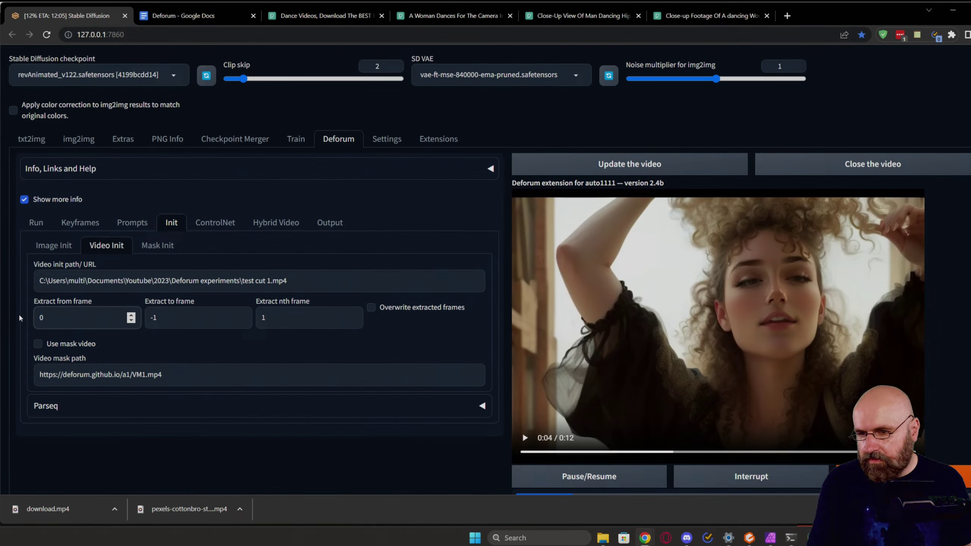
Step: Set Extract nth frame to 2 in the Deforum Video Init settings
{"action": "key", "text": "Tab"}
{"action": "key", "text": "Tab"}
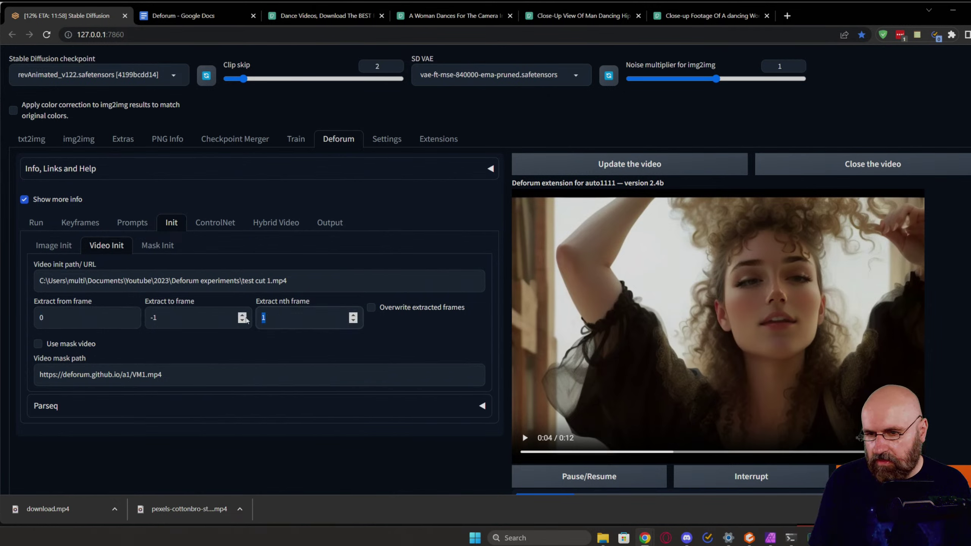
{"action": "type", "text": "2"}
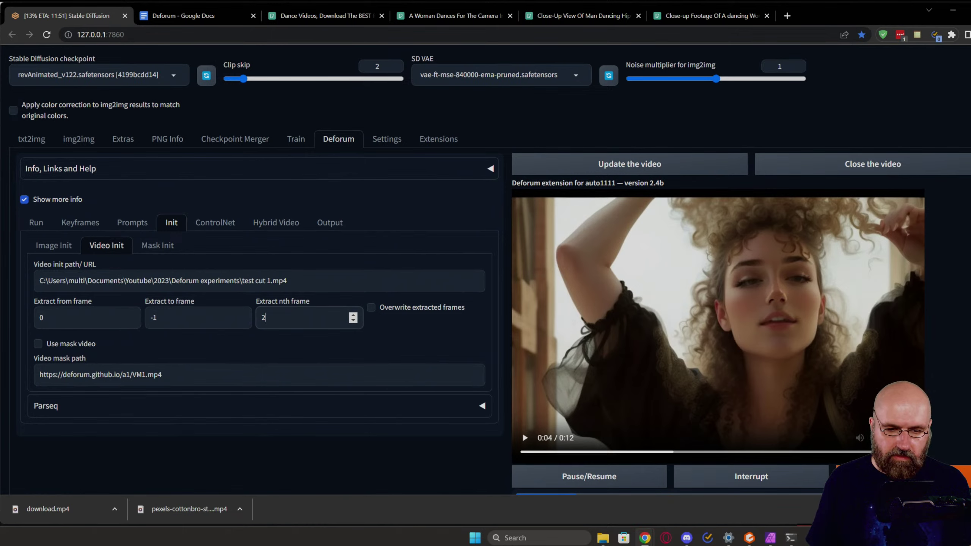
Step: Replace the old Skitch snapshot with a new capture of the Video Init settings and draw arrows to the video init path and Extract nth frame
{"action": "left_click", "coordinate": [382, 103]}
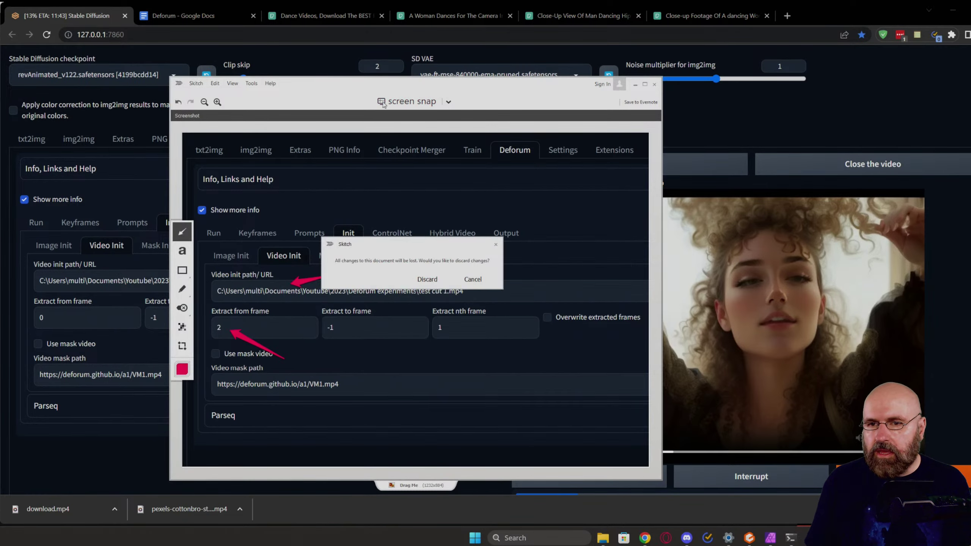
{"action": "left_click", "coordinate": [434, 281]}
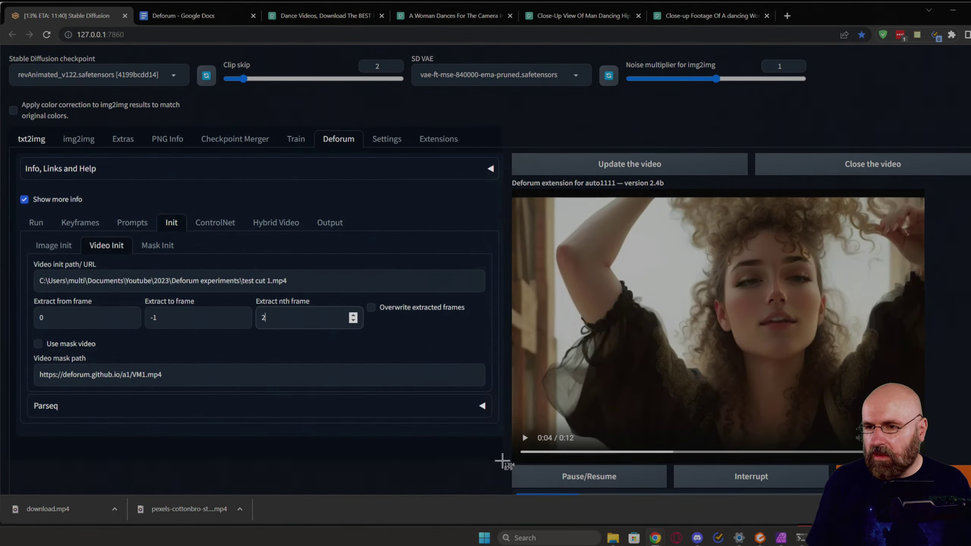
{"action": "left_click_drag", "start_coordinate": [502, 460], "coordinate": [513, 463]}
{"action": "left_click_drag", "start_coordinate": [412, 263], "coordinate": [356, 276]}
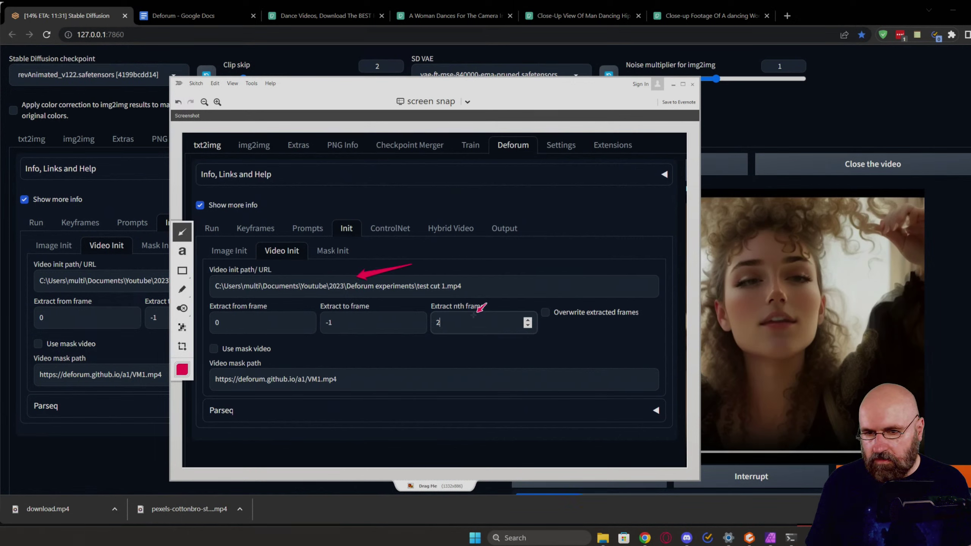
{"action": "left_click_drag", "start_coordinate": [523, 294], "coordinate": [455, 320]}
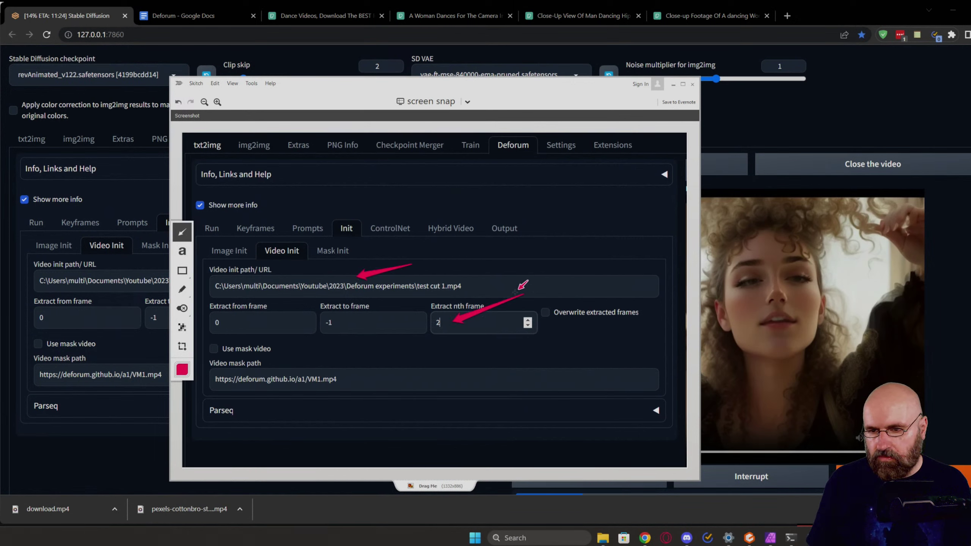
Step: Add arrows to the Extract from frame and Extract to frame values on the screenshot and label them "start" and "finish"
{"action": "left_click_drag", "start_coordinate": [294, 358], "coordinate": [250, 325]}
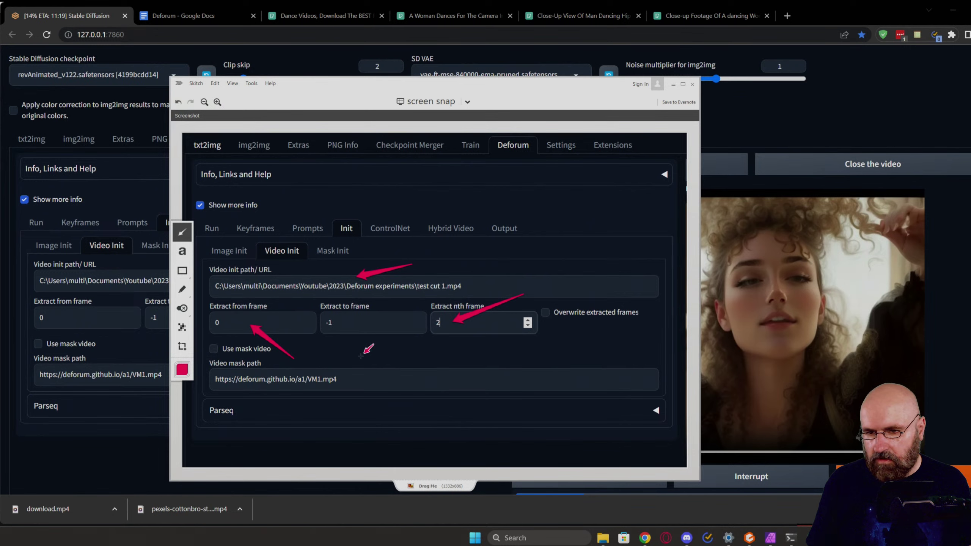
{"action": "left_click_drag", "start_coordinate": [362, 357], "coordinate": [343, 324]}
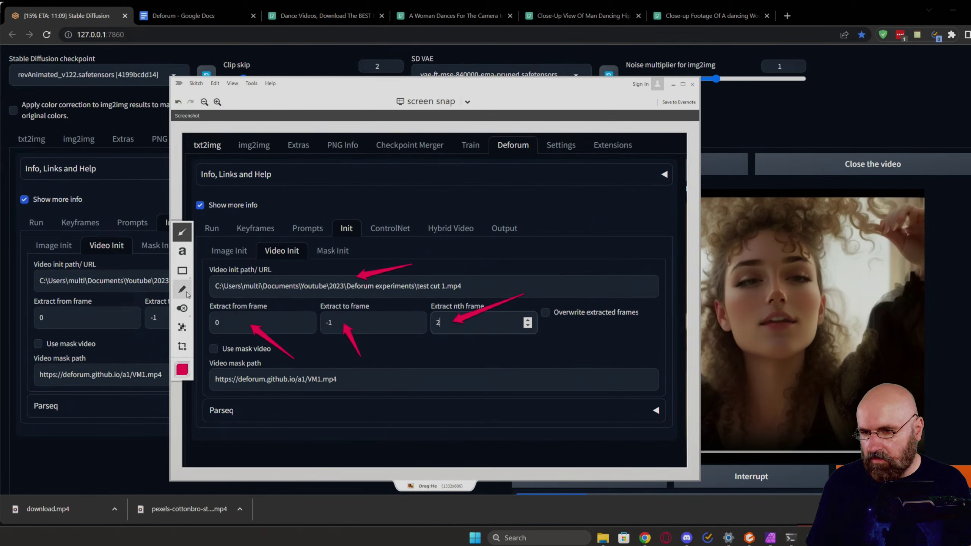
{"action": "left_click", "coordinate": [182, 251]}
{"action": "left_click", "coordinate": [298, 363]}
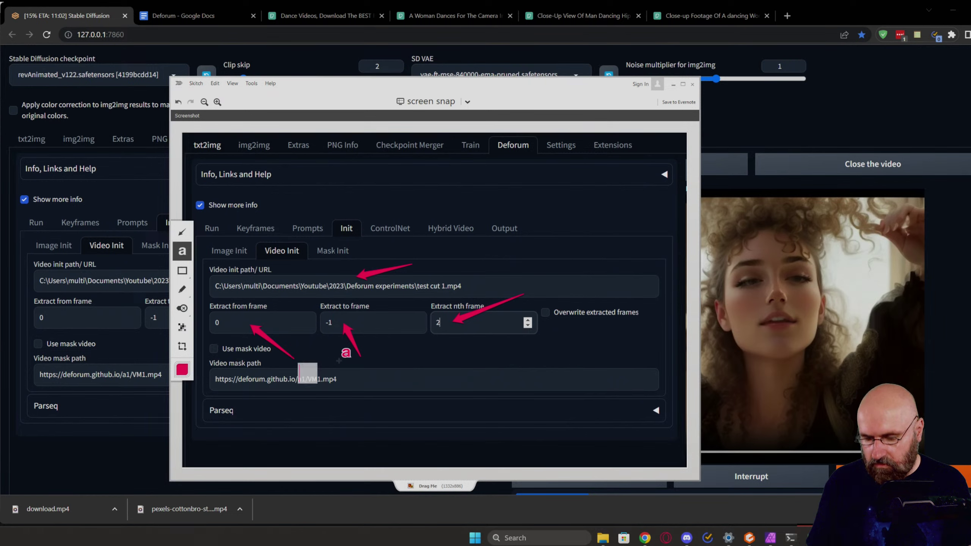
{"action": "type", "text": "start"}
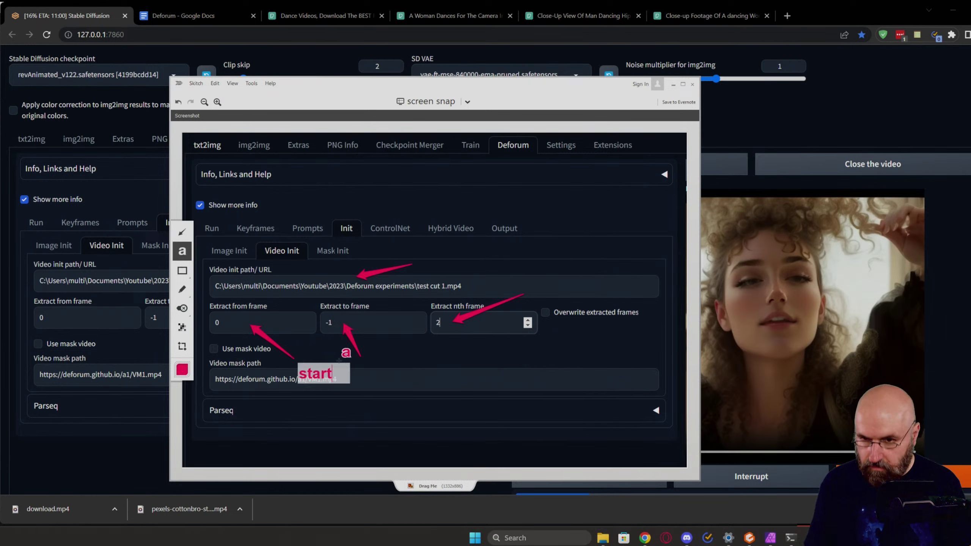
{"action": "left_click", "coordinate": [374, 359]}
{"action": "left_click", "coordinate": [368, 359]}
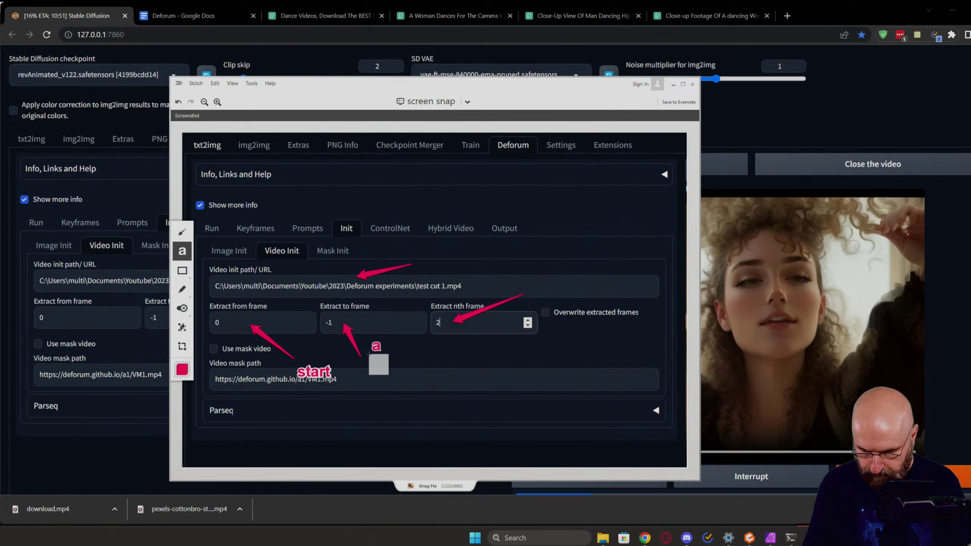
{"action": "type", "text": "finish"}
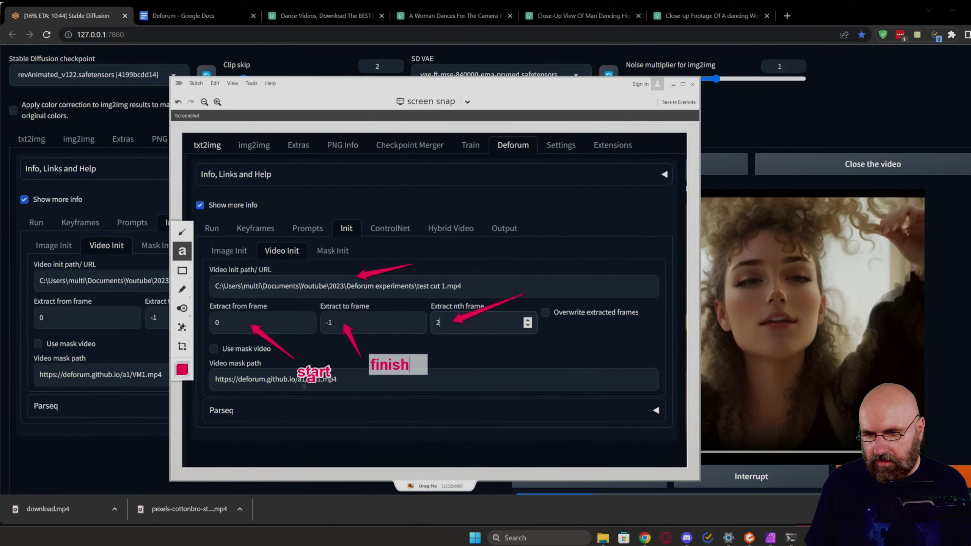
{"action": "left_click", "coordinate": [318, 365]}
{"action": "left_click", "coordinate": [323, 366]}
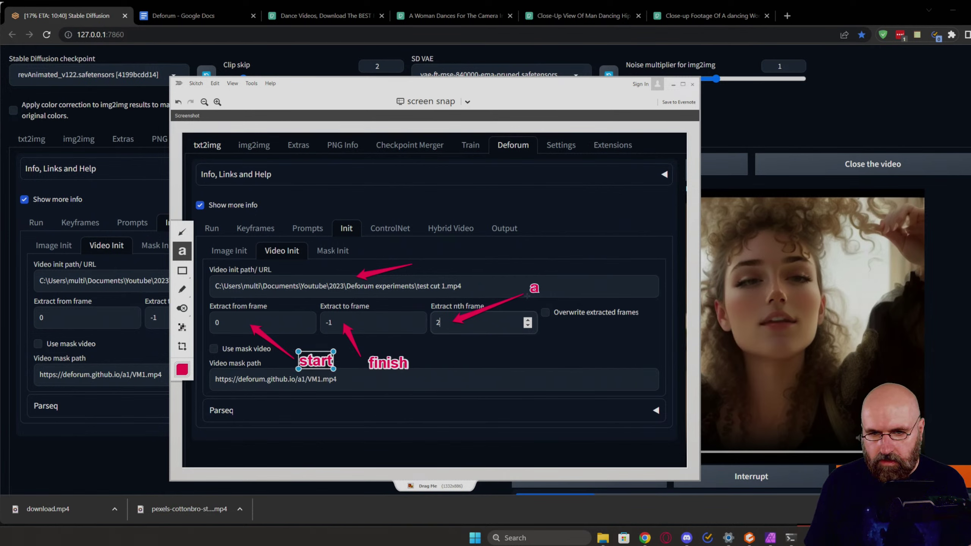
Step: Label the Extract nth frame arrow "nth frame" and the video init path arrow "source"
{"action": "left_click", "coordinate": [537, 288]}
{"action": "left_click", "coordinate": [543, 286]}
{"action": "type", "text": "nth frame"}
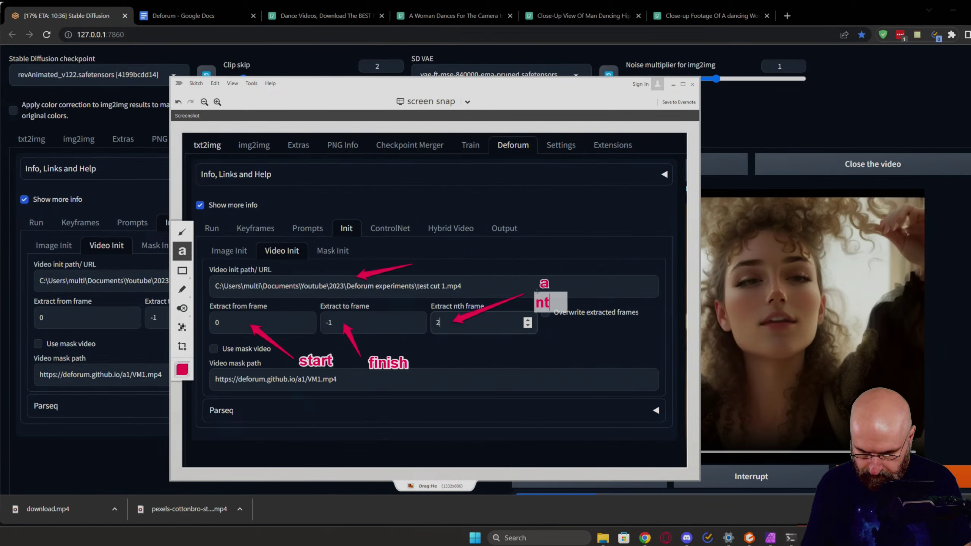
{"action": "left_click", "coordinate": [425, 257]}
{"action": "left_click", "coordinate": [420, 259]}
{"action": "type", "text": "source"}
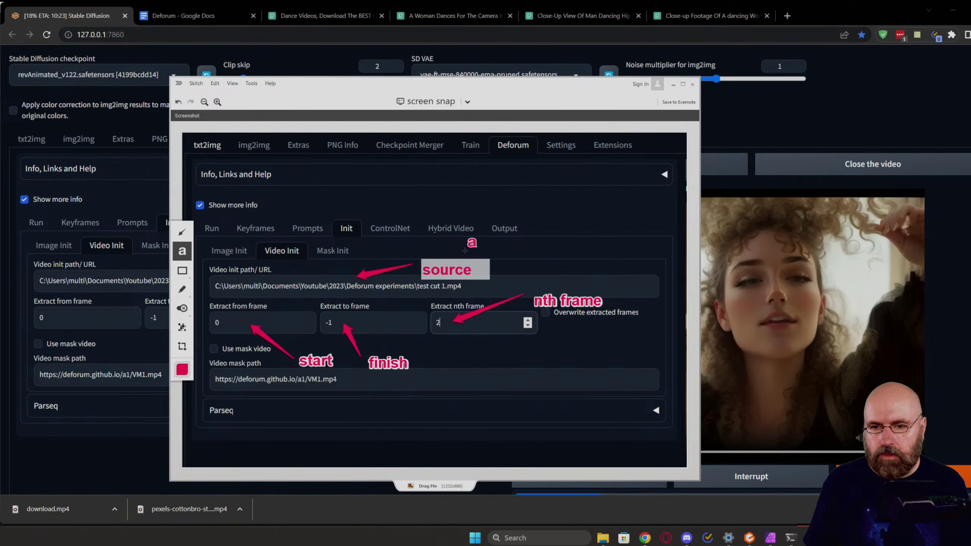
{"action": "left_click", "coordinate": [534, 276]}
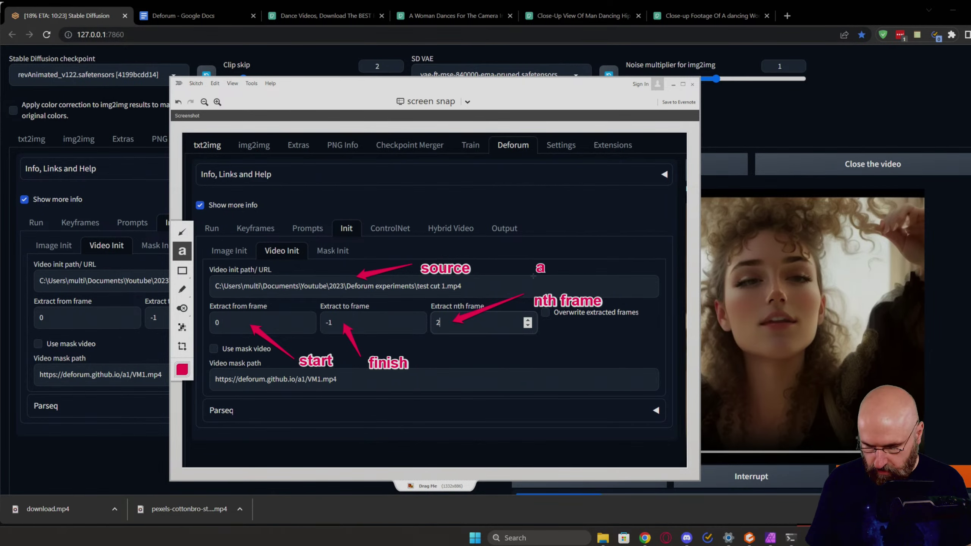
Step: Paste the annotated screenshot over the existing image under the Video Source + Frame Extraction Number heading in the Deforum document
{"action": "left_click", "coordinate": [183, 16]}
{"action": "left_click", "coordinate": [400, 307]}
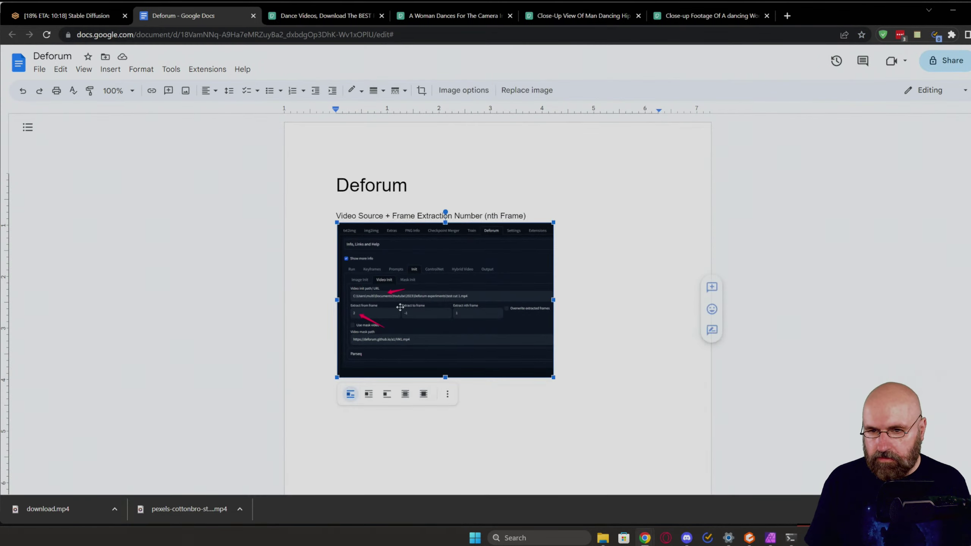
{"action": "key", "text": "ctrl+v"}
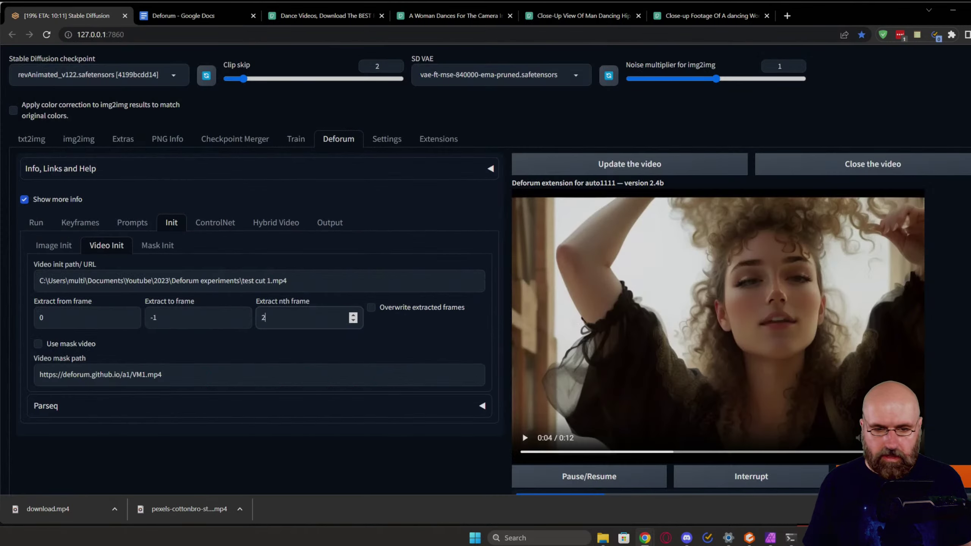
Step: Switch back to Stable Diffusion and interrupt the running Deforum generation
{"action": "left_click", "coordinate": [66, 15]}
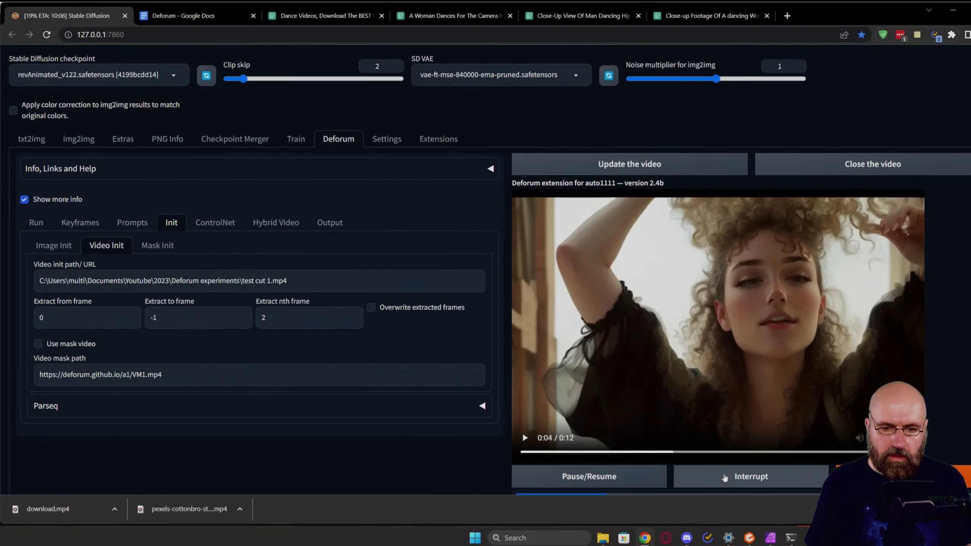
{"action": "left_click", "coordinate": [724, 477]}
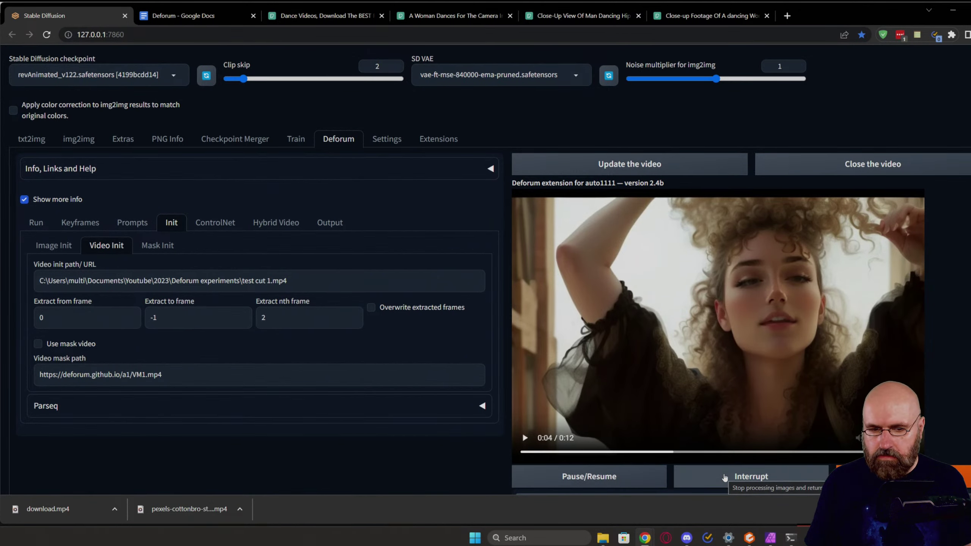
{"action": "left_click", "coordinate": [603, 538]}
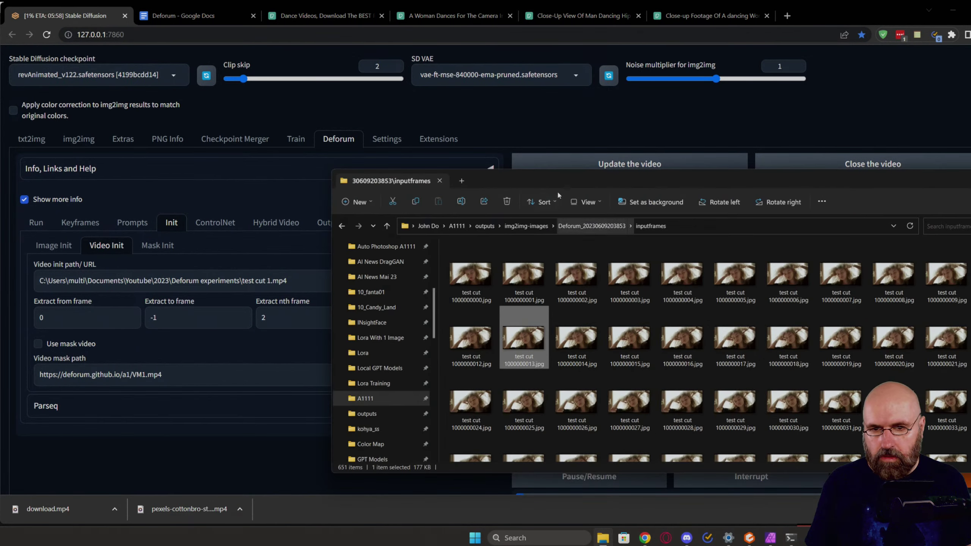
{"action": "left_click", "coordinate": [592, 225]}
{"action": "left_click", "coordinate": [538, 226]}
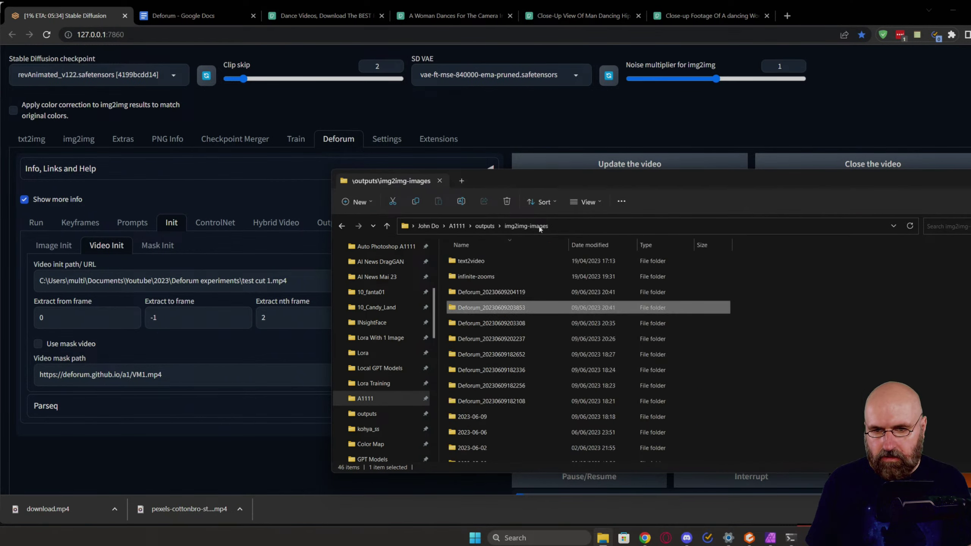
{"action": "left_click", "coordinate": [515, 403], "text": "shift"}
{"action": "key", "text": "Delete"}
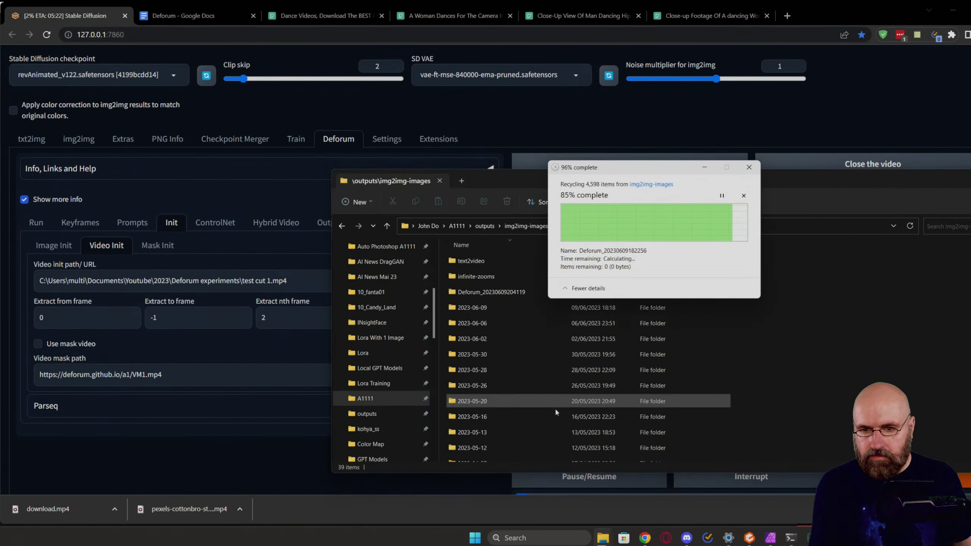
{"action": "double_click", "coordinate": [493, 291]}
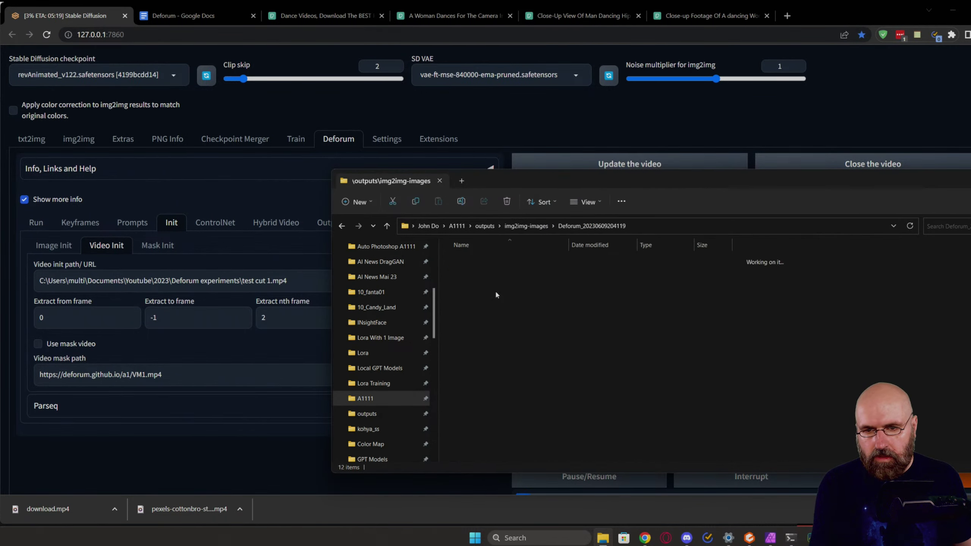
{"action": "double_click", "coordinate": [470, 272]}
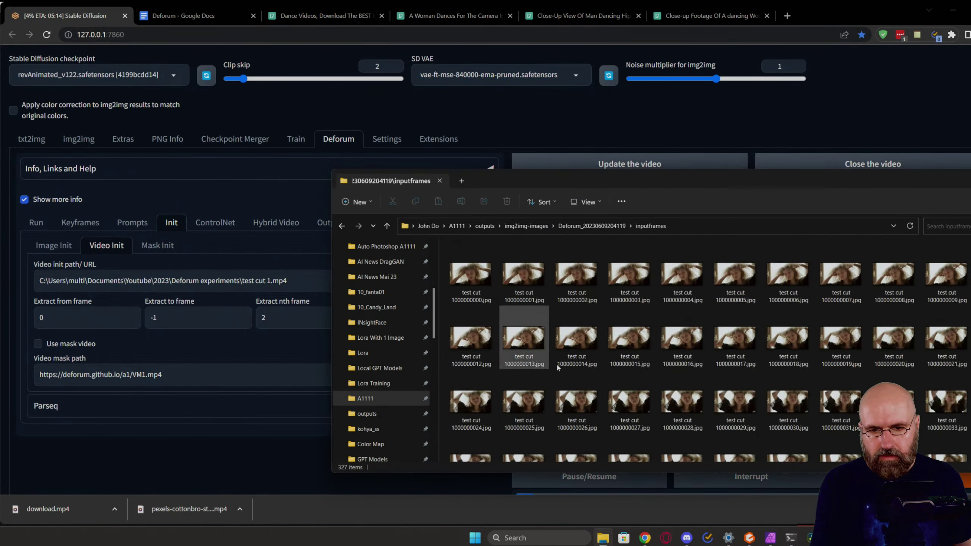
{"action": "scroll", "coordinate": [593, 390], "scroll_direction": "down", "scroll_amount": 10}
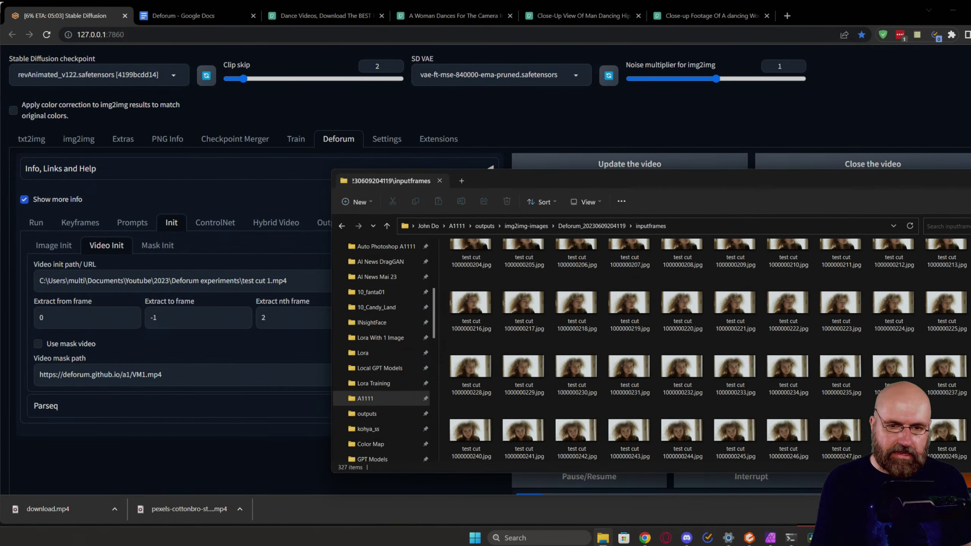
Step: Return to Stable Diffusion and check the progress and preview of the current Deforum generation
{"action": "left_click", "coordinate": [208, 450]}
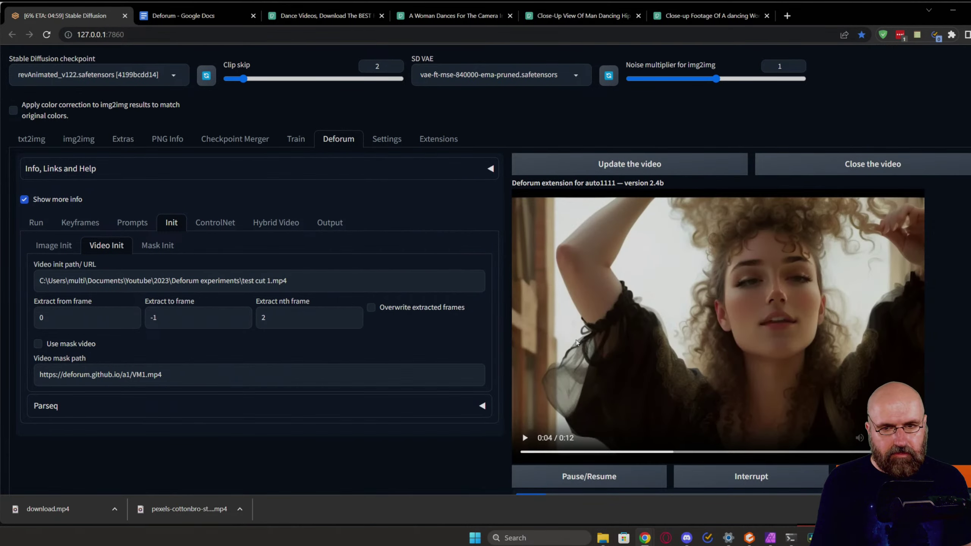
{"action": "scroll", "coordinate": [551, 349], "scroll_direction": "down", "scroll_amount": 7}
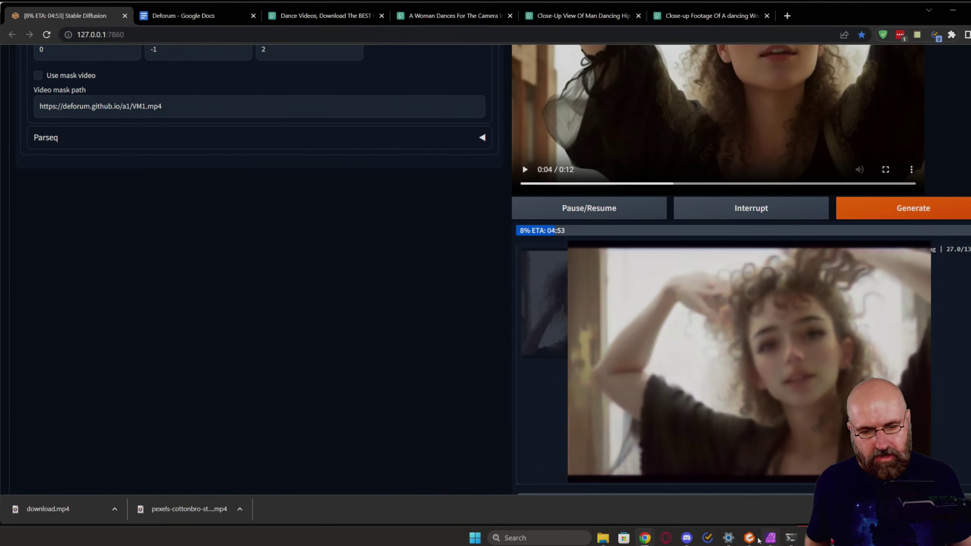
{"action": "mouse_move", "coordinate": [645, 537]}
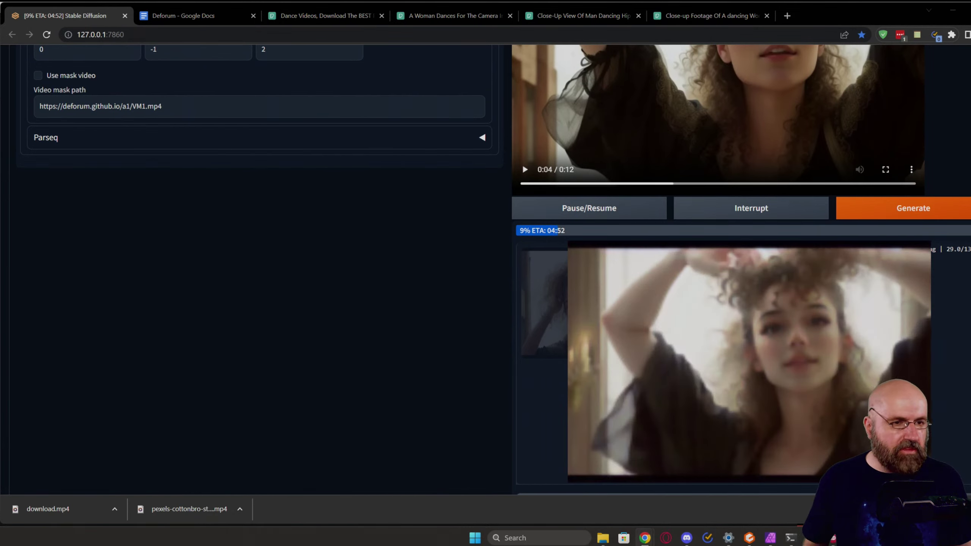
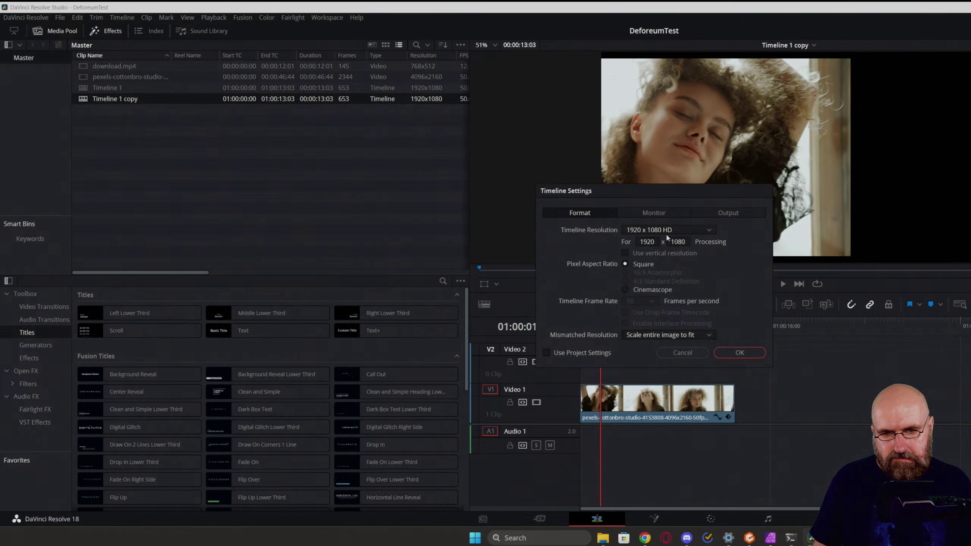
Step: Set the resolution of Timeline 1 copy to 1280 x 720 HD 720P and apply the timeline settings
{"action": "left_click", "coordinate": [669, 230]}
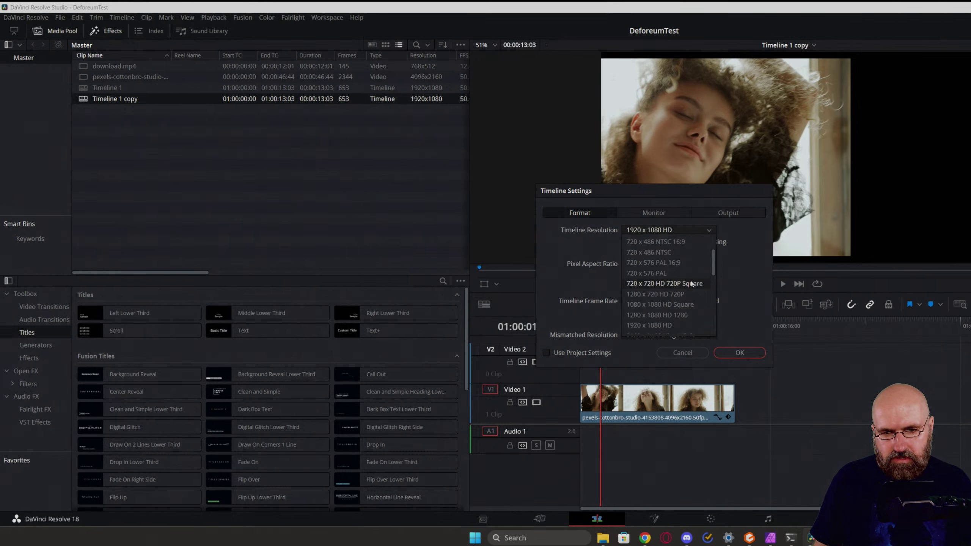
{"action": "left_click", "coordinate": [690, 283]}
{"action": "left_click", "coordinate": [691, 230]}
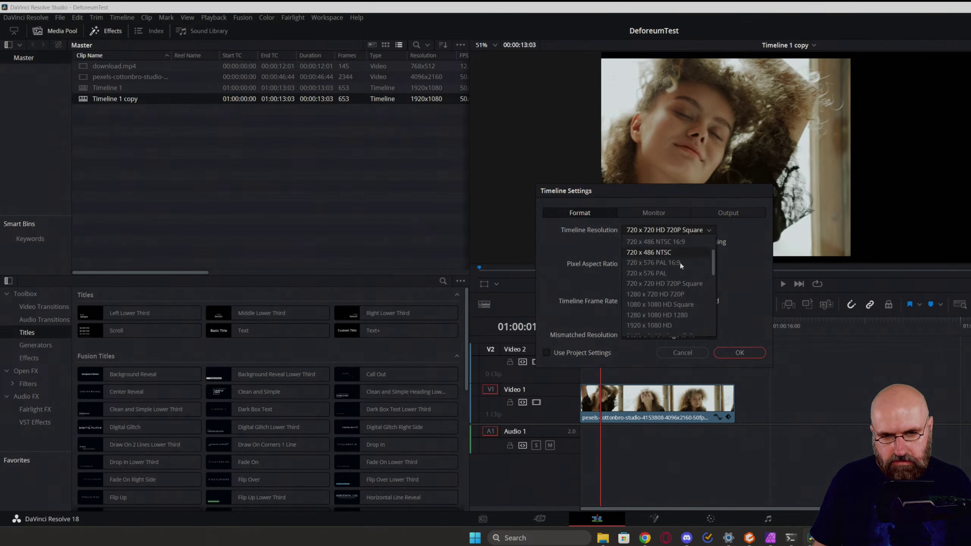
{"action": "left_click", "coordinate": [675, 295]}
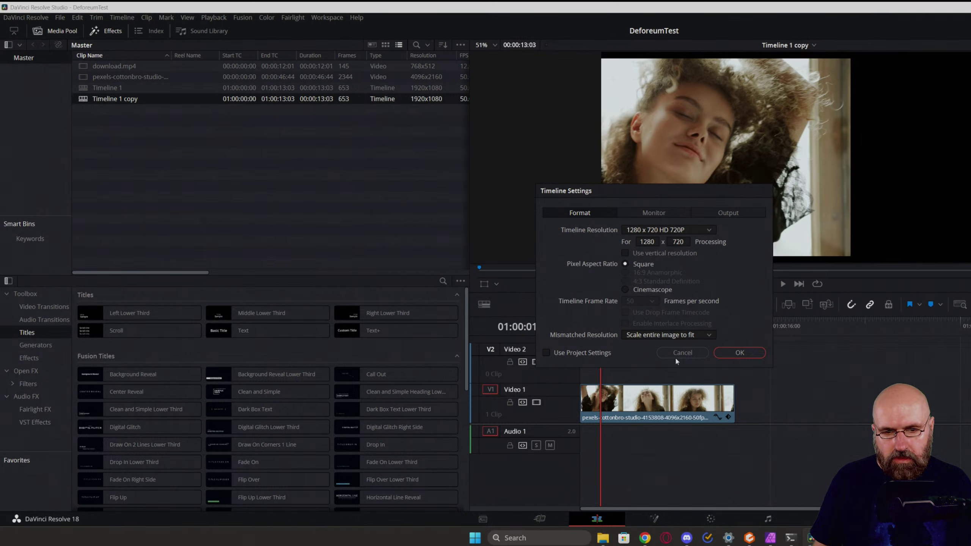
{"action": "left_click", "coordinate": [728, 353]}
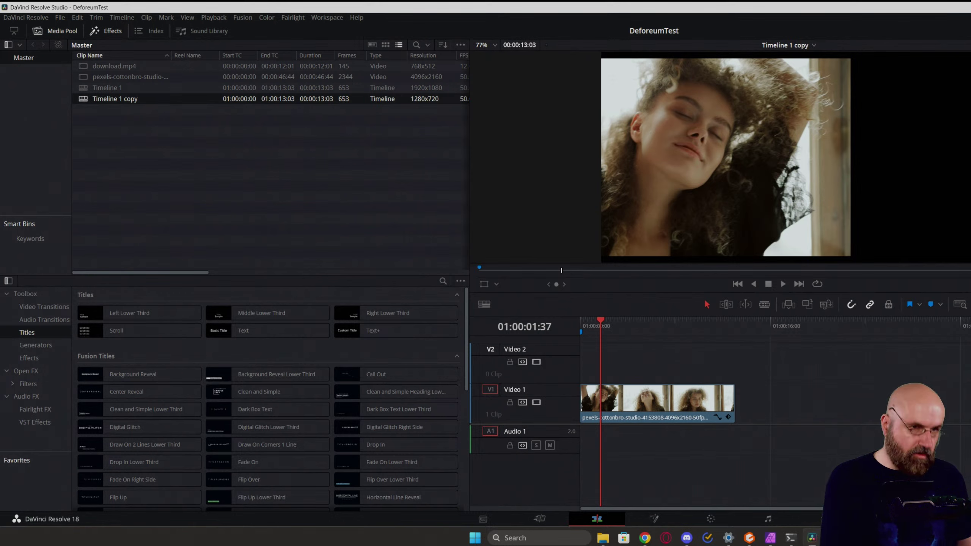
Step: View the original Timeline 1 for comparison and reopen Timeline 1 copy
{"action": "double_click", "coordinate": [143, 89]}
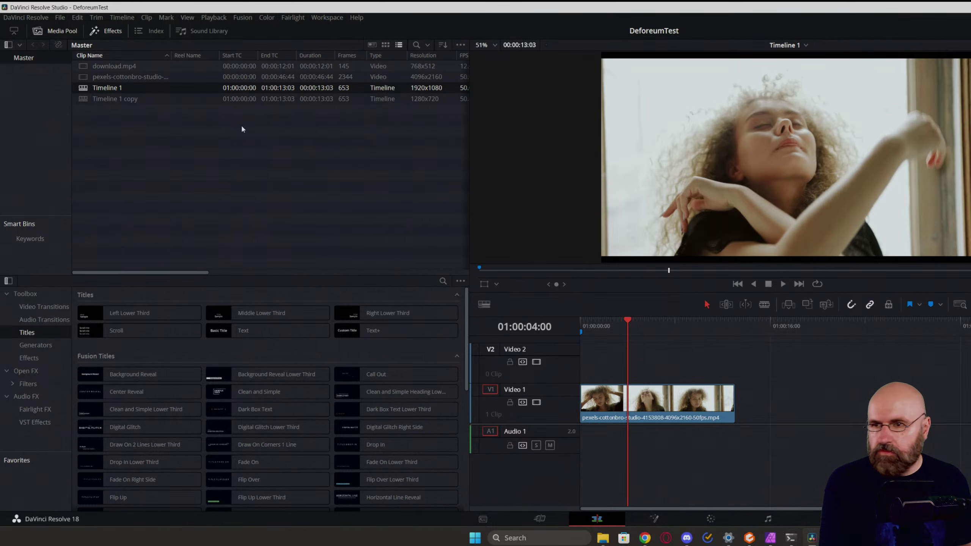
{"action": "left_click", "coordinate": [128, 99]}
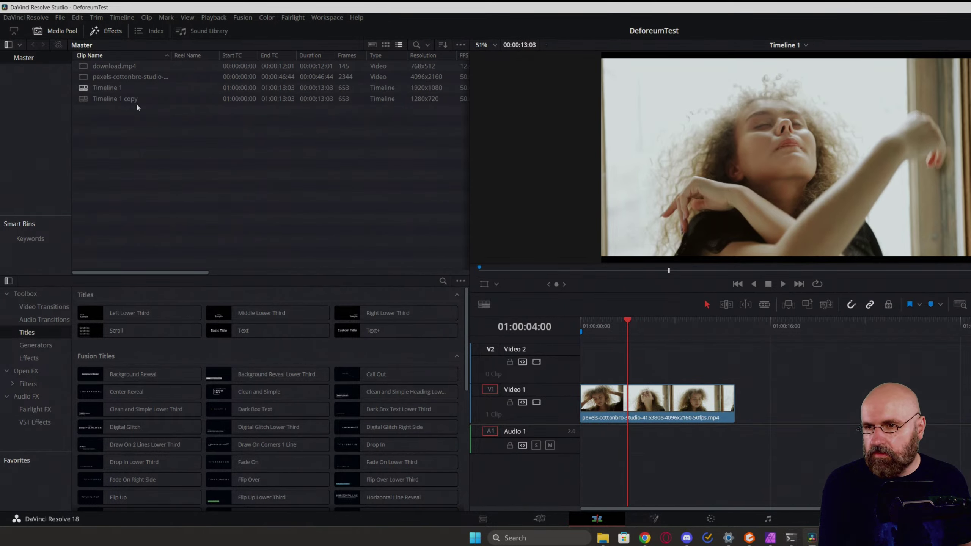
{"action": "double_click", "coordinate": [86, 100]}
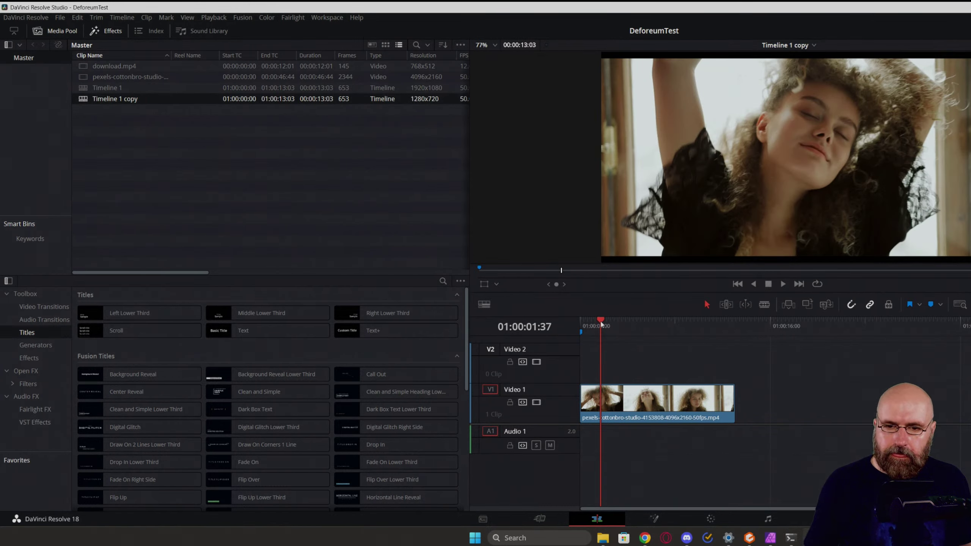
Step: Split the video clip on Video 1 at 01:00:09:38
{"action": "left_click", "coordinate": [591, 323]}
{"action": "left_click_drag", "start_coordinate": [590, 323], "coordinate": [695, 339]}
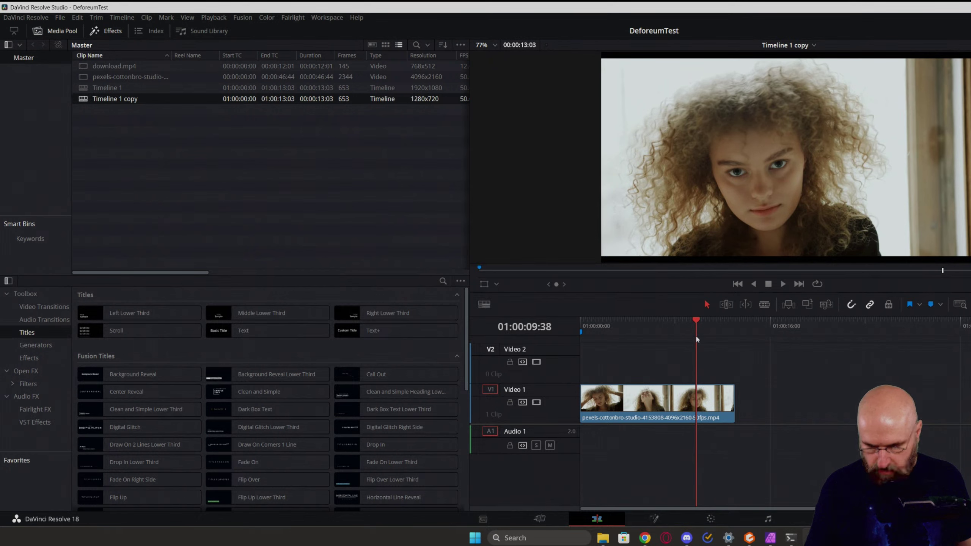
{"action": "key", "text": "b"}
{"action": "left_click", "coordinate": [696, 398]}
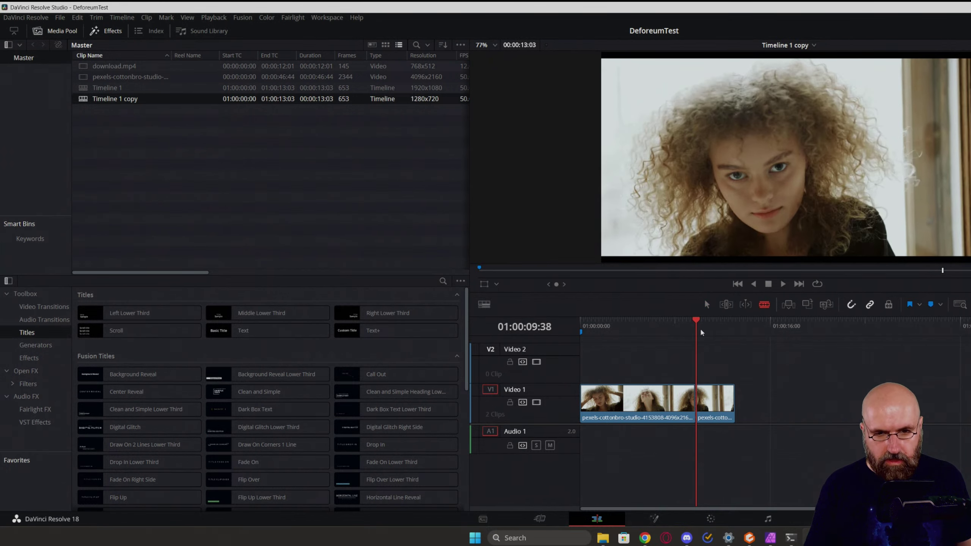
Step: Split the first part of the clip on Video 1 at 01:00:05:00 and return to the selection tool
{"action": "mouse_move", "coordinate": [602, 328]}
{"action": "left_mouse_down"}
{"action": "mouse_move", "coordinate": [590, 328]}
{"action": "mouse_move", "coordinate": [632, 336]}
{"action": "mouse_move", "coordinate": [583, 331]}
{"action": "mouse_move", "coordinate": [640, 351]}
{"action": "left_mouse_up"}
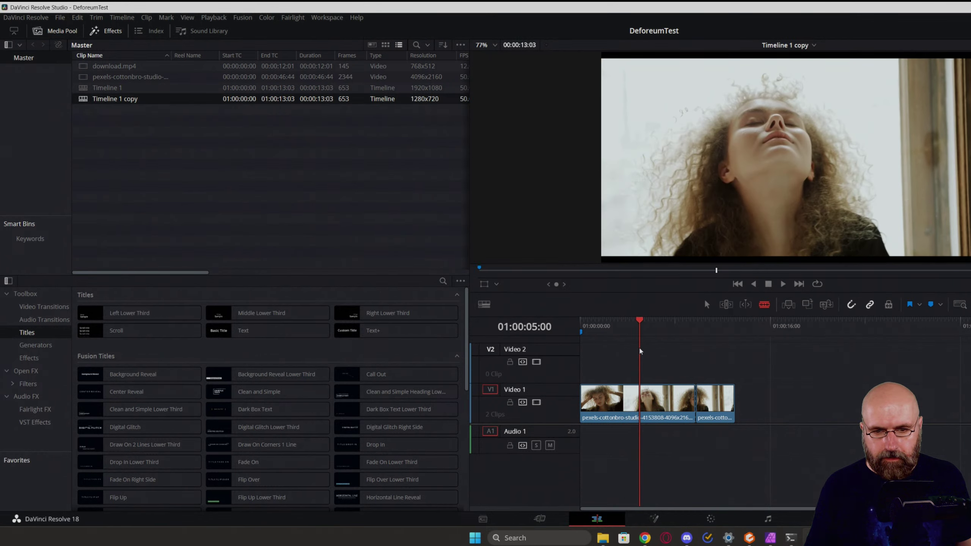
{"action": "left_click", "coordinate": [640, 400]}
{"action": "key", "text": "a"}
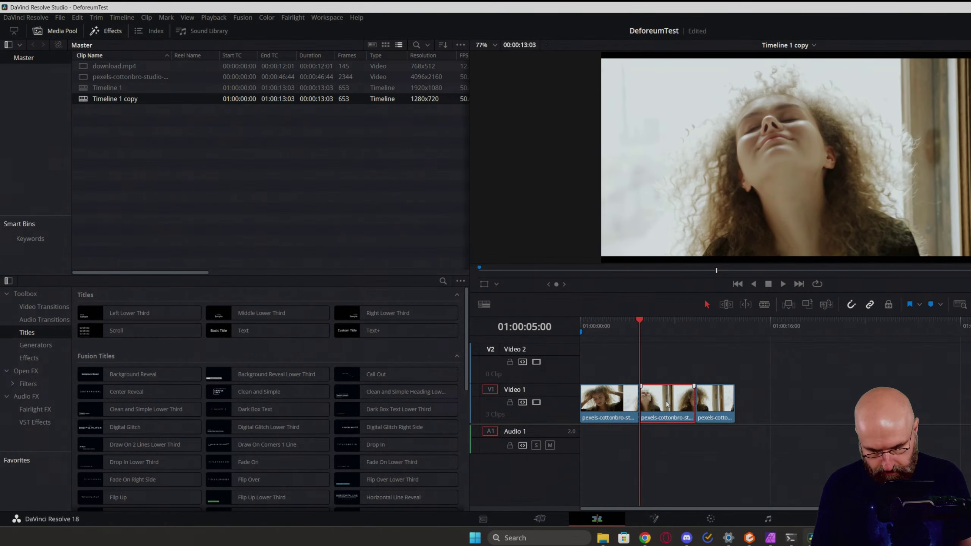
Step: Ripple delete the middle segment of the clip on Video 1, between 01:00:05:00 and 01:00:09:38, and play across the join
{"action": "left_click", "coordinate": [669, 404]}
{"action": "key", "text": "Delete"}
{"action": "key", "text": "space"}
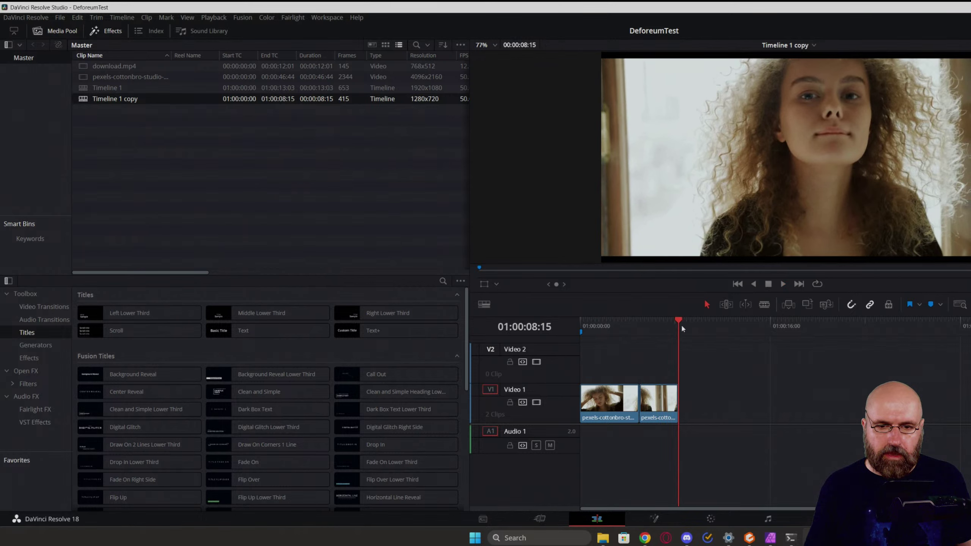
Step: Play the cut from the start, trim the end of the first clip on Video 1 to 01:00:04:15 and close the gap
{"action": "left_click_drag", "start_coordinate": [655, 358], "coordinate": [594, 420]}
{"action": "left_click_drag", "start_coordinate": [586, 327], "coordinate": [571, 321]}
{"action": "key", "text": "space"}
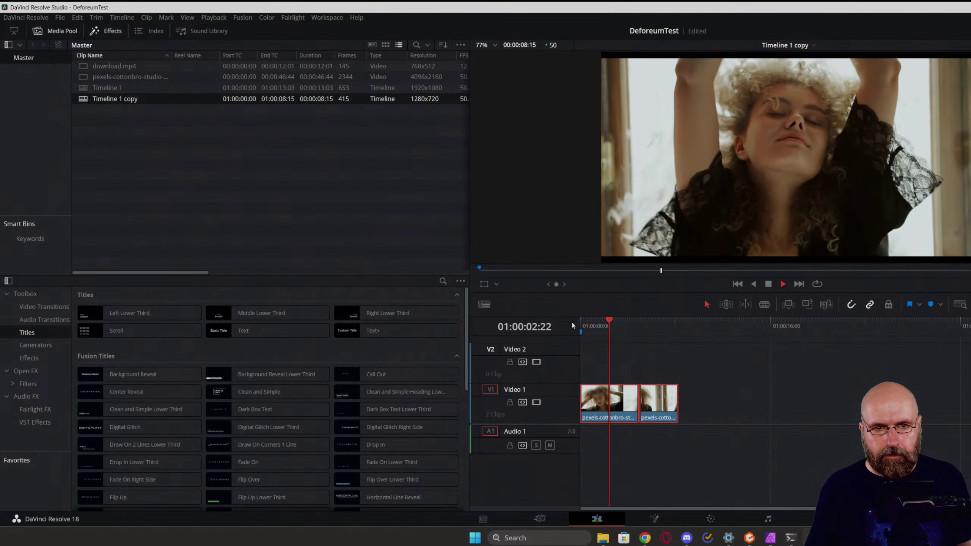
{"action": "key", "text": "space"}
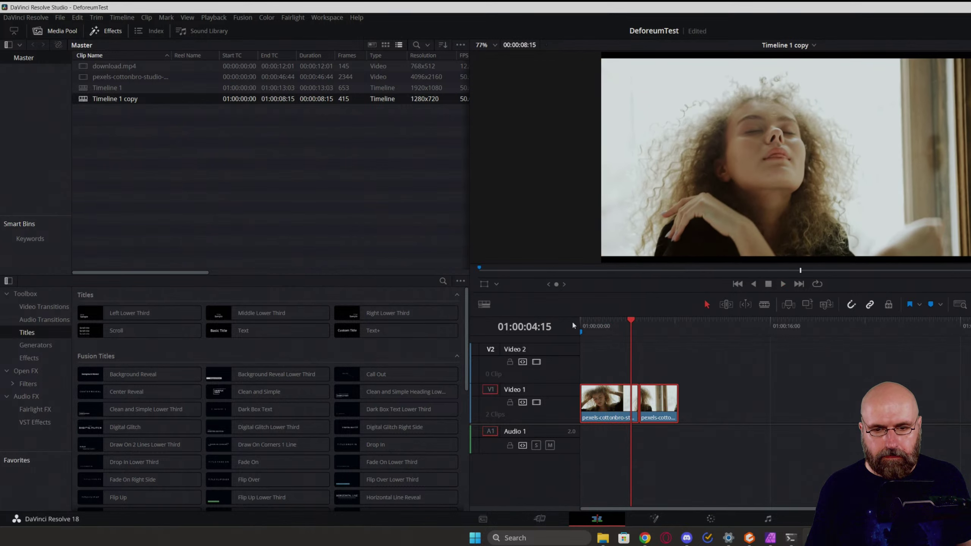
{"action": "left_click", "coordinate": [635, 398]}
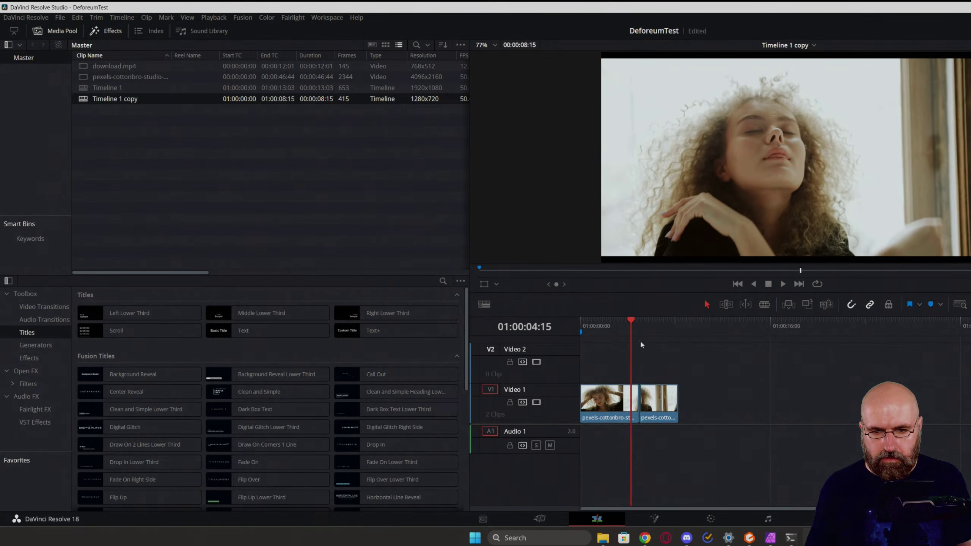
{"action": "left_click_drag", "start_coordinate": [632, 397], "coordinate": [650, 402]}
{"action": "key", "text": "space"}
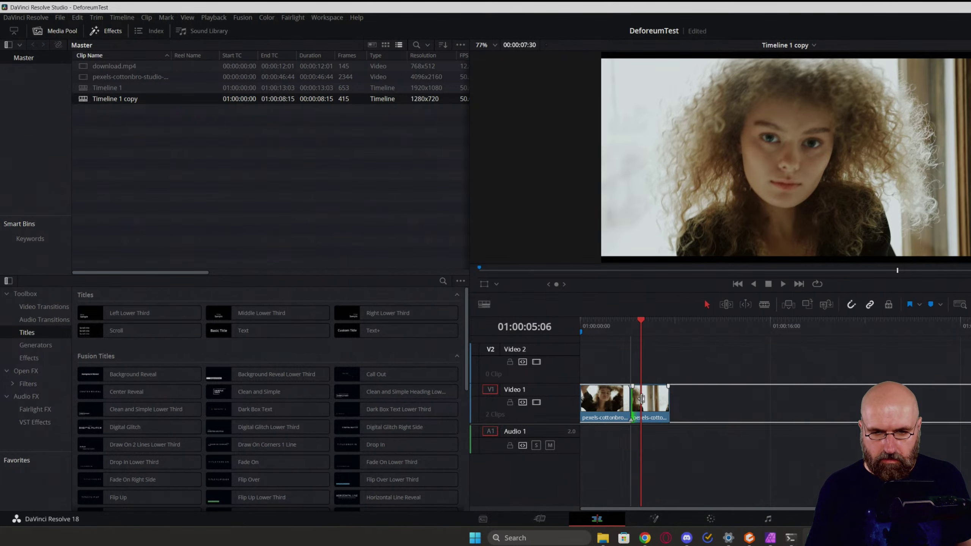
Step: Trim the start of the second clip on Video 1 to shorten the timeline to 00:00:06:39, and play across the cut
{"action": "left_click_drag", "start_coordinate": [653, 400], "coordinate": [644, 401]}
{"action": "left_click", "coordinate": [632, 328]}
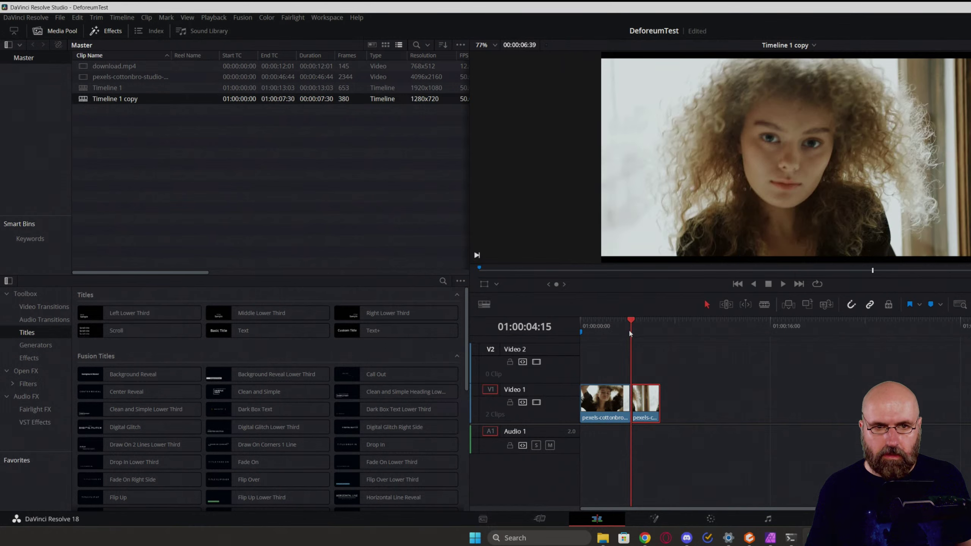
{"action": "key", "text": "space"}
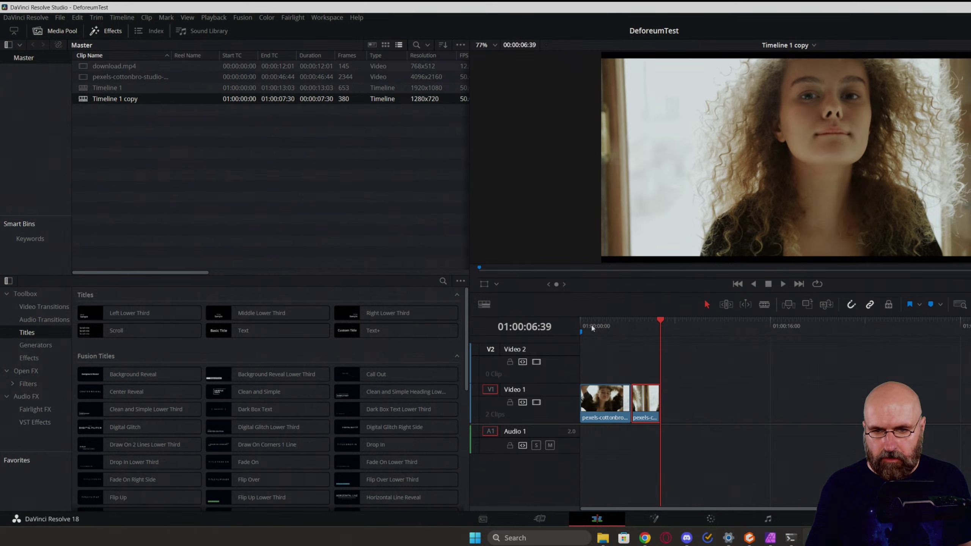
Step: Trim the start of the first clip to 01:00:00:18, move both clips back to the timeline's start and play the result
{"action": "left_click", "coordinate": [577, 325]}
{"action": "key", "text": "space"}
{"action": "key", "text": "space"}
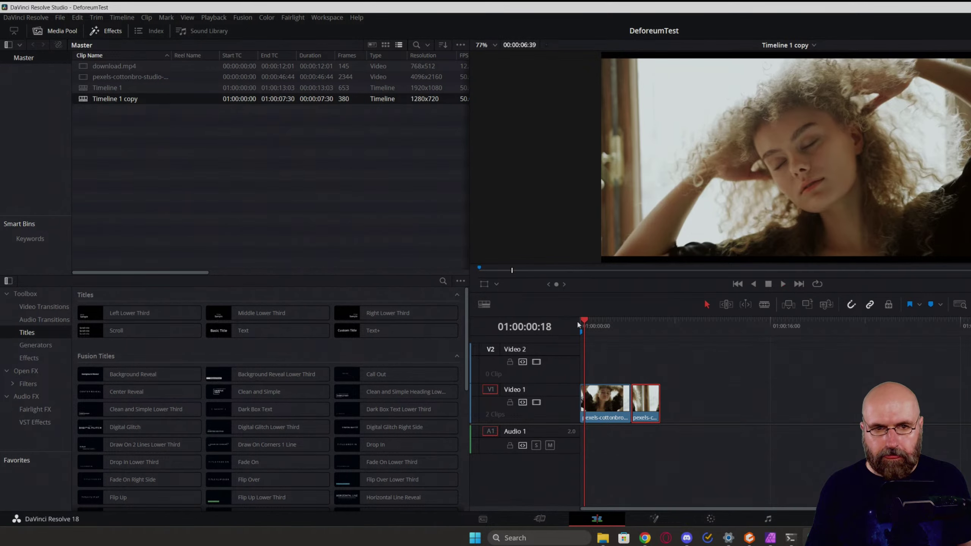
{"action": "left_click_drag", "start_coordinate": [584, 392], "coordinate": [600, 406]}
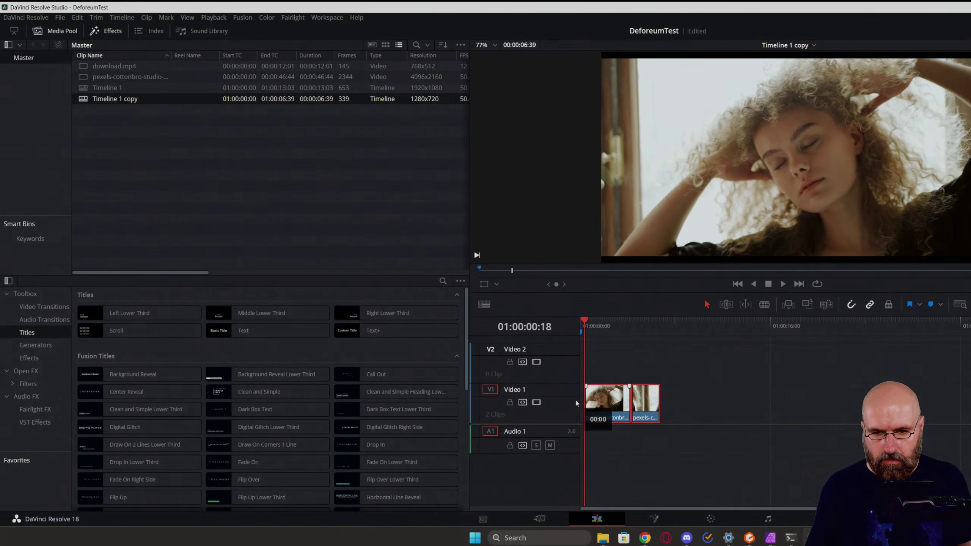
{"action": "left_click", "coordinate": [716, 325]}
{"action": "key", "text": "ctrl+z"}
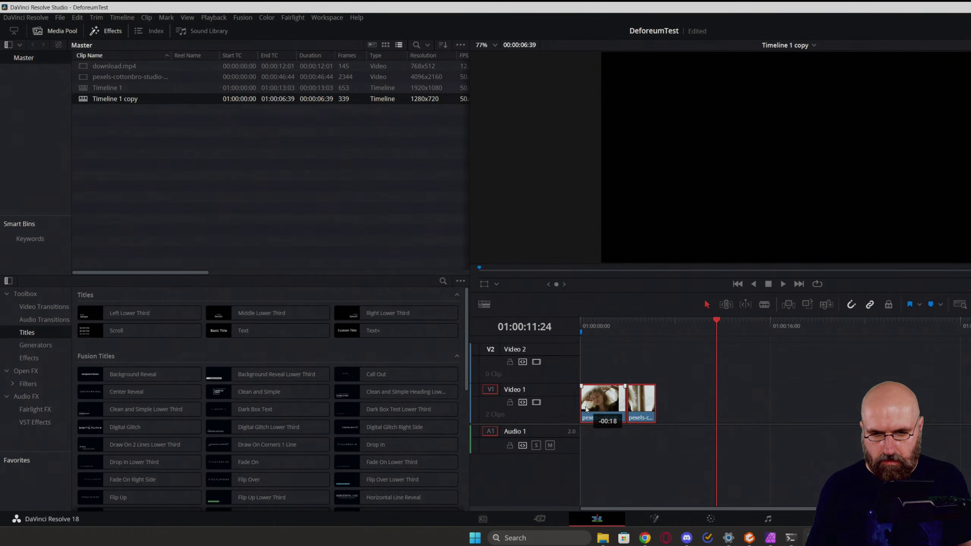
{"action": "left_click_drag", "start_coordinate": [590, 327], "coordinate": [577, 328]}
{"action": "key", "text": "space"}
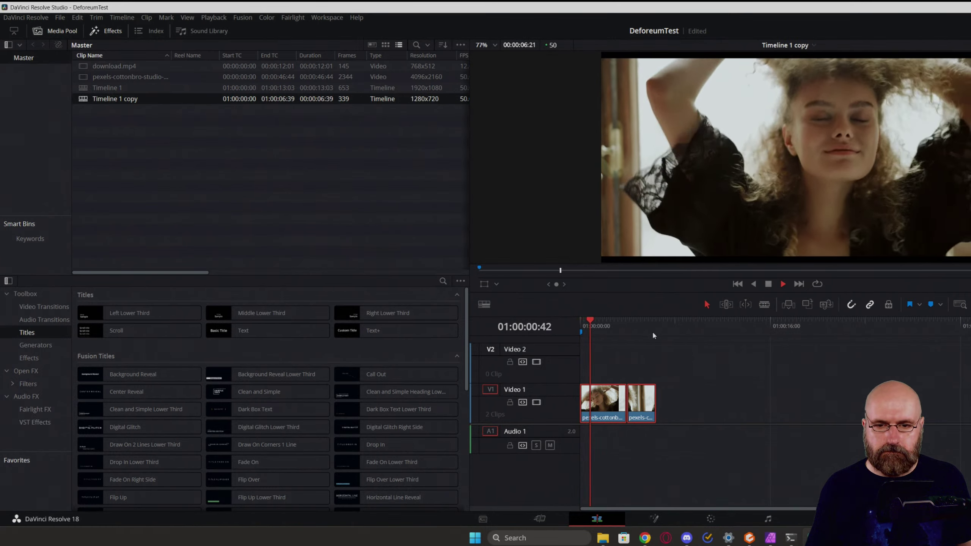
{"action": "left_click", "coordinate": [663, 325]}
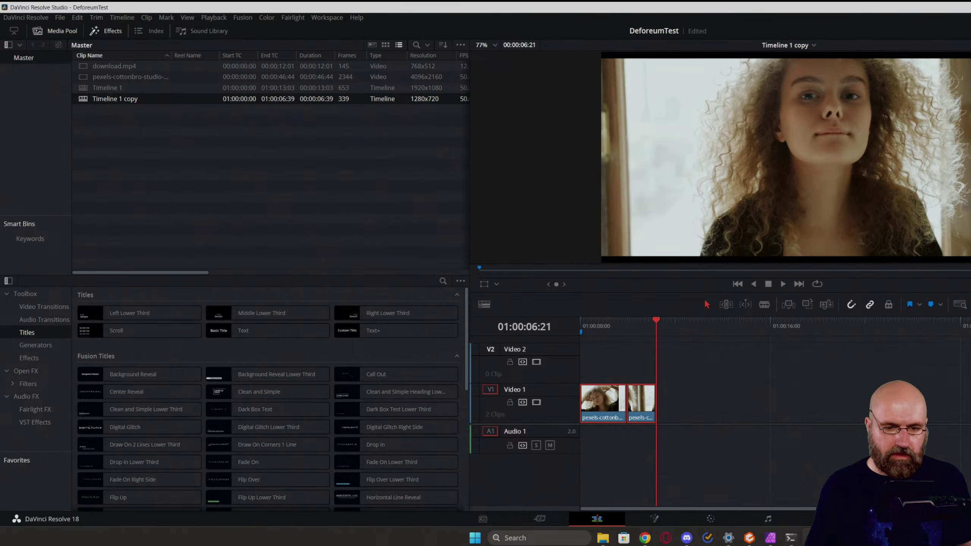
Step: Set up a render with the YouTube 1080p preset at 1280 x 720 HD 720P, with the file name test cut 2
{"action": "left_click", "coordinate": [824, 519]}
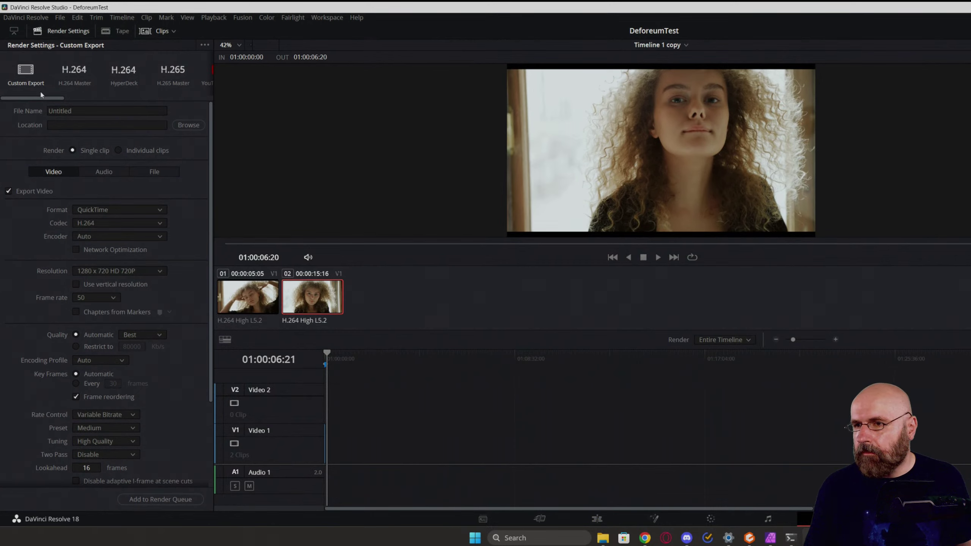
{"action": "scroll", "coordinate": [41, 93], "scroll_direction": "right", "scroll_amount": 3}
{"action": "left_click", "coordinate": [63, 77]}
{"action": "left_click", "coordinate": [116, 151]}
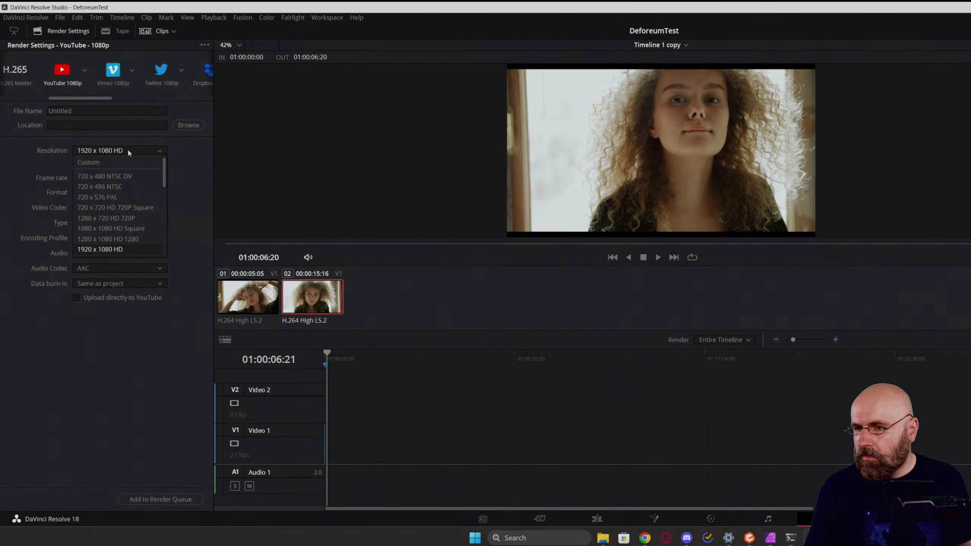
{"action": "left_click", "coordinate": [122, 217]}
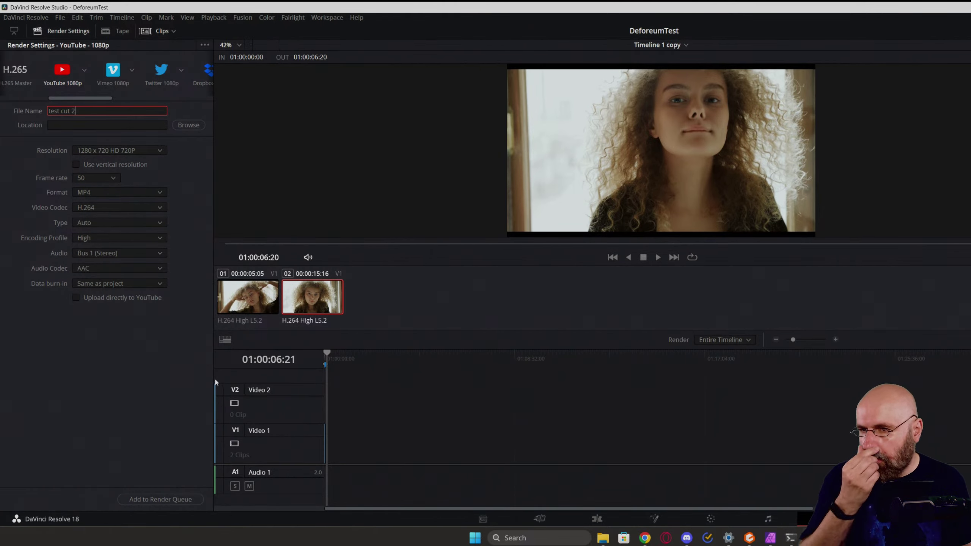
Step: Add the render to the queue, saving it as test cut 2.mp4 in the Deforum experiments folder pinned to quick access
{"action": "left_click", "coordinate": [160, 499]}
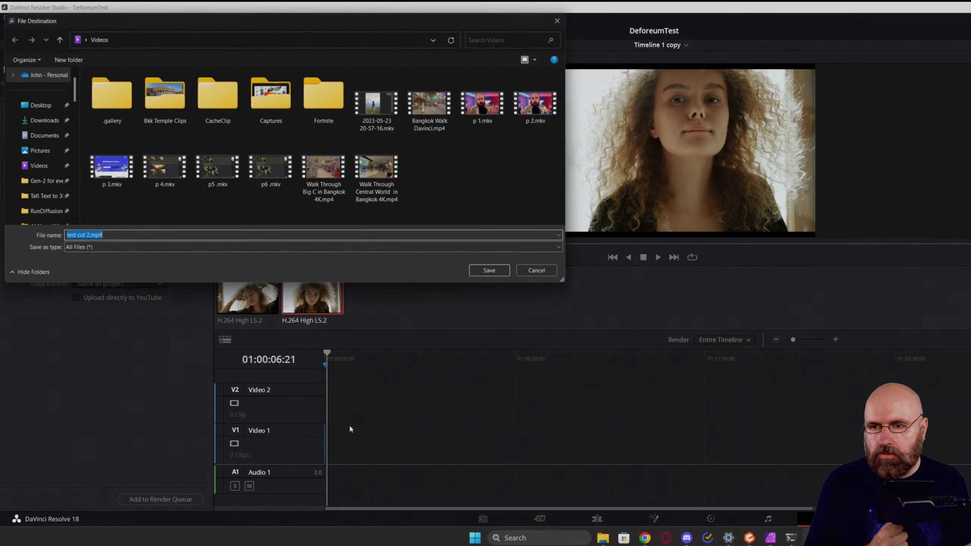
{"action": "left_click", "coordinate": [43, 187]}
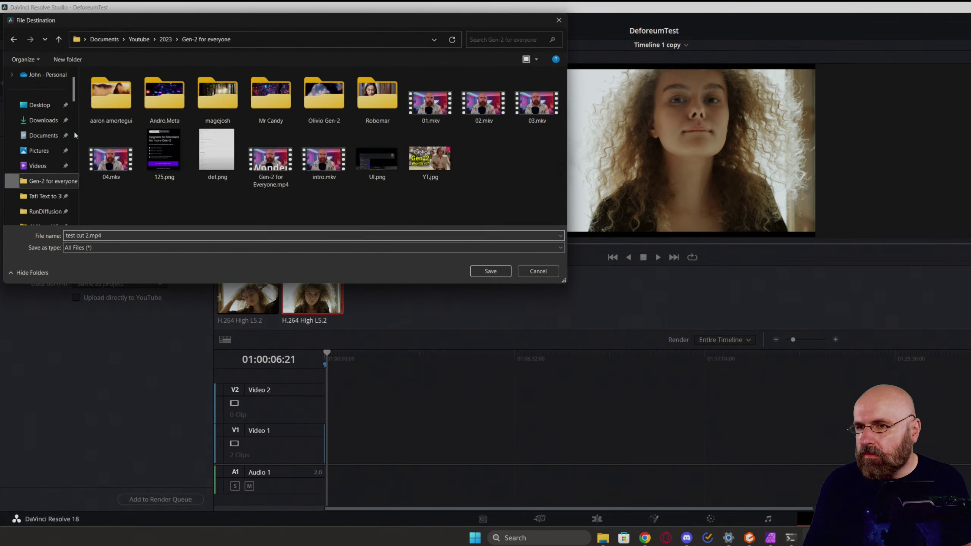
{"action": "left_click", "coordinate": [165, 39]}
{"action": "left_click_drag", "start_coordinate": [98, 105], "coordinate": [45, 185]}
{"action": "left_click", "coordinate": [44, 184]}
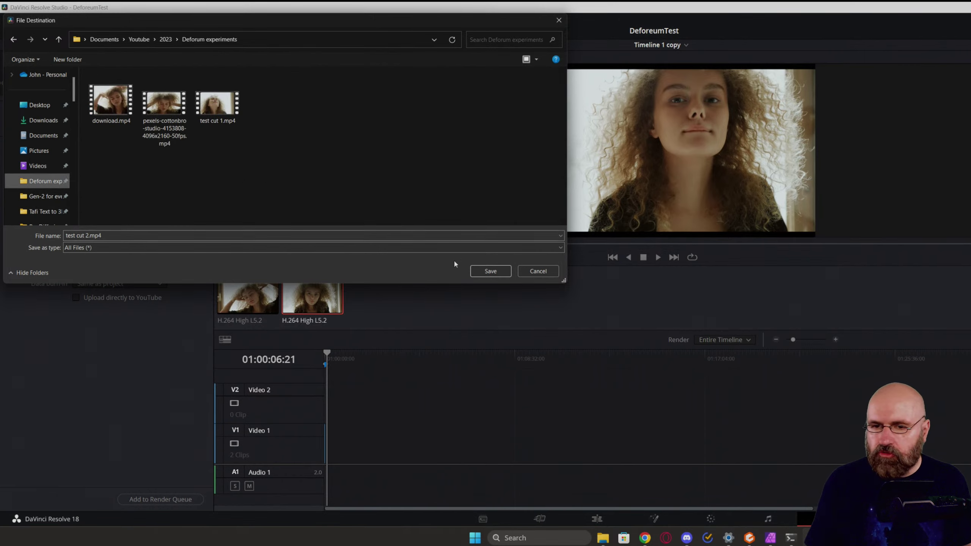
{"action": "left_click", "coordinate": [491, 270]}
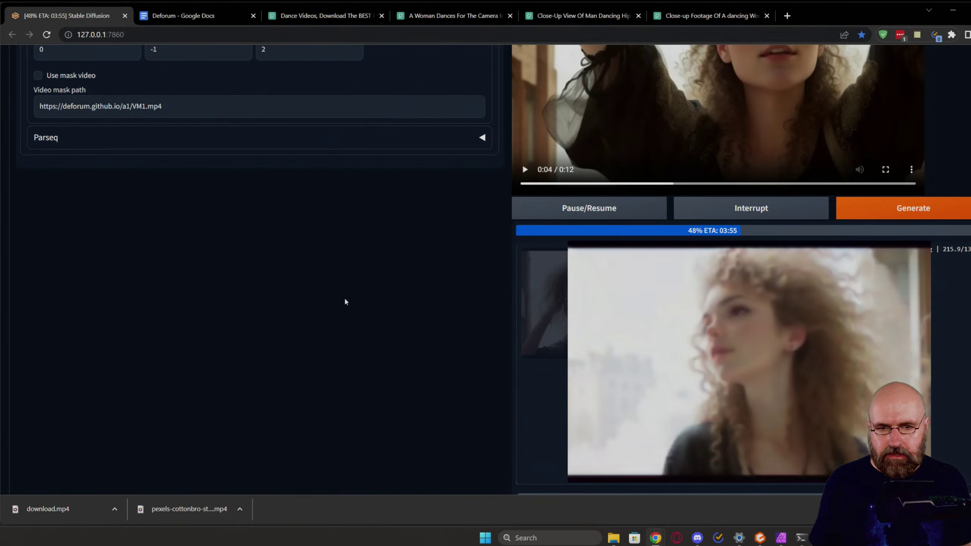
Step: Check the Deforum progress in the command window and view test cut 1000000014.jpg from the inputframes folder
{"action": "key", "text": "alt+Tab"}
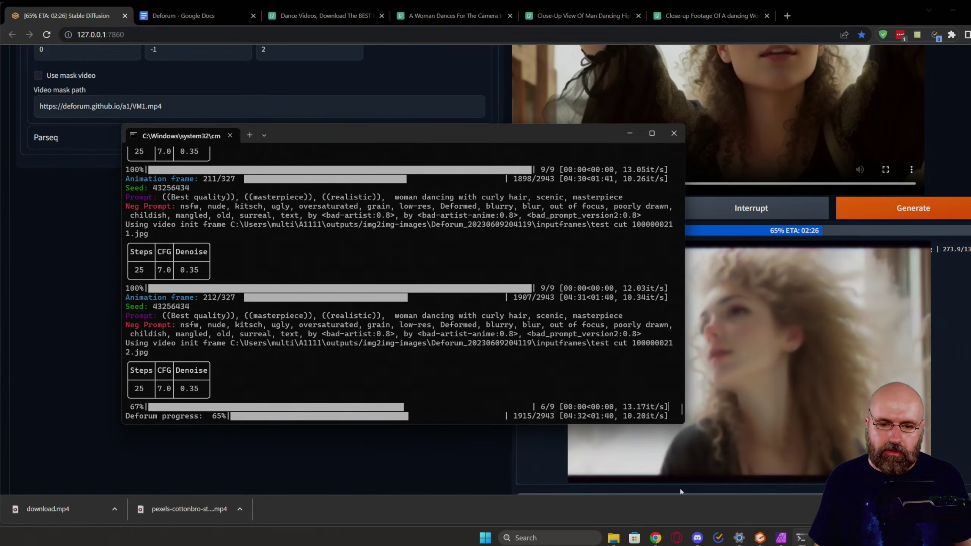
{"action": "left_click", "coordinate": [619, 540]}
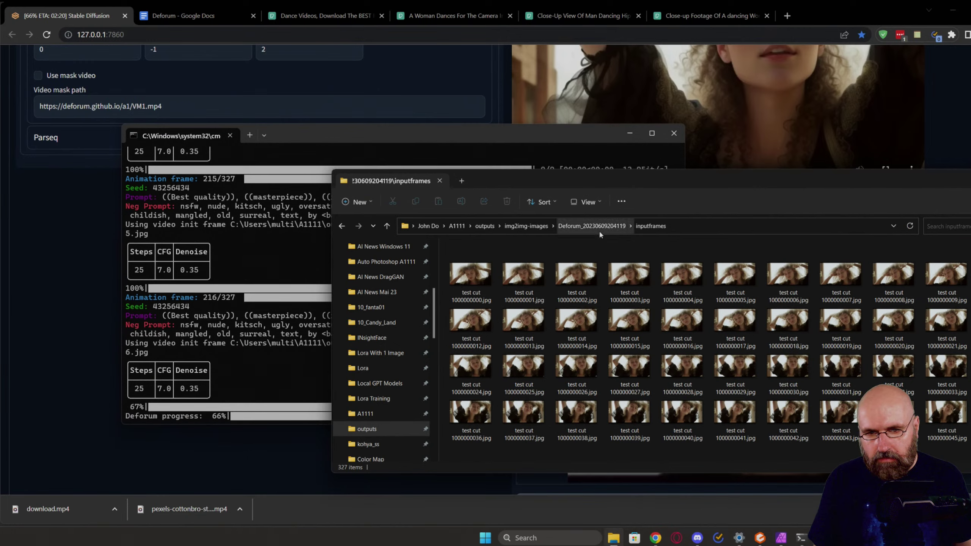
{"action": "left_click", "coordinate": [592, 225]}
{"action": "double_click", "coordinate": [470, 272]}
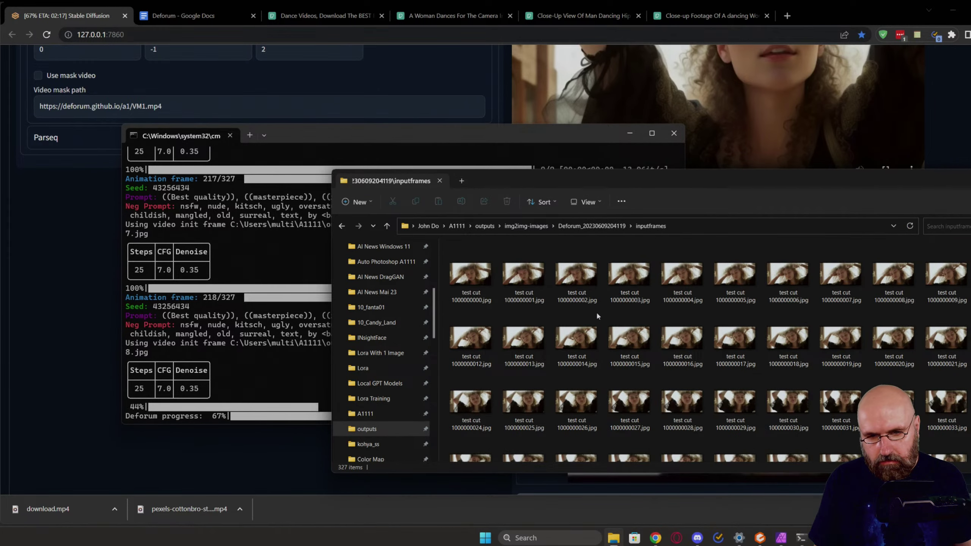
{"action": "double_click", "coordinate": [575, 342]}
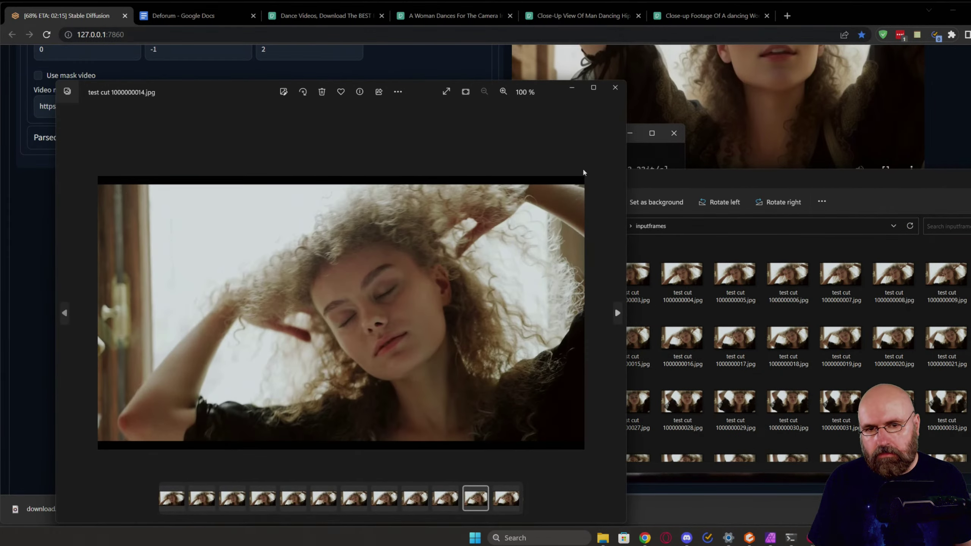
Step: Close the frame image and inspect test cut 1000000238.jpg further down the inputframes folder
{"action": "left_click", "coordinate": [615, 88]}
{"action": "scroll", "coordinate": [696, 378], "scroll_direction": "down", "scroll_amount": 10}
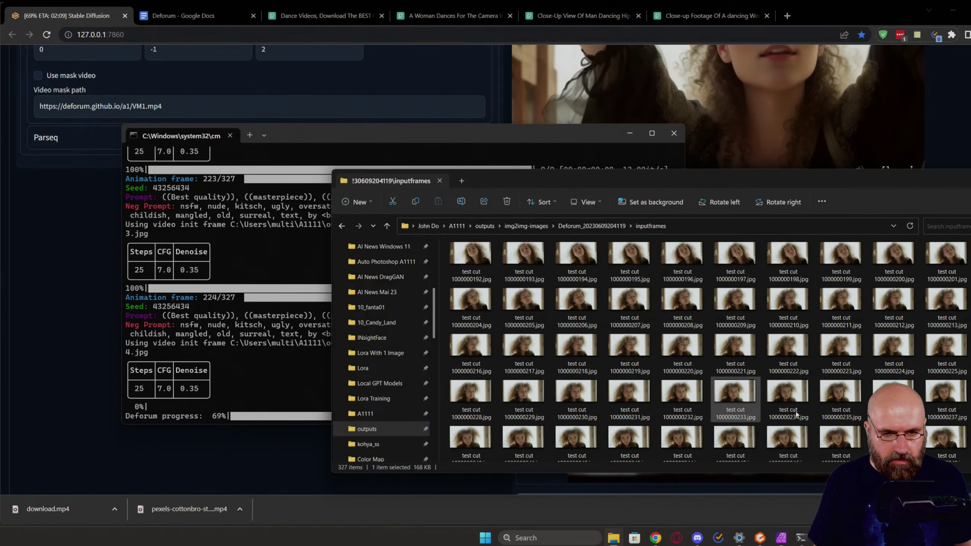
{"action": "scroll", "coordinate": [726, 414], "scroll_direction": "up", "scroll_amount": 3}
{"action": "key", "text": "Return"}
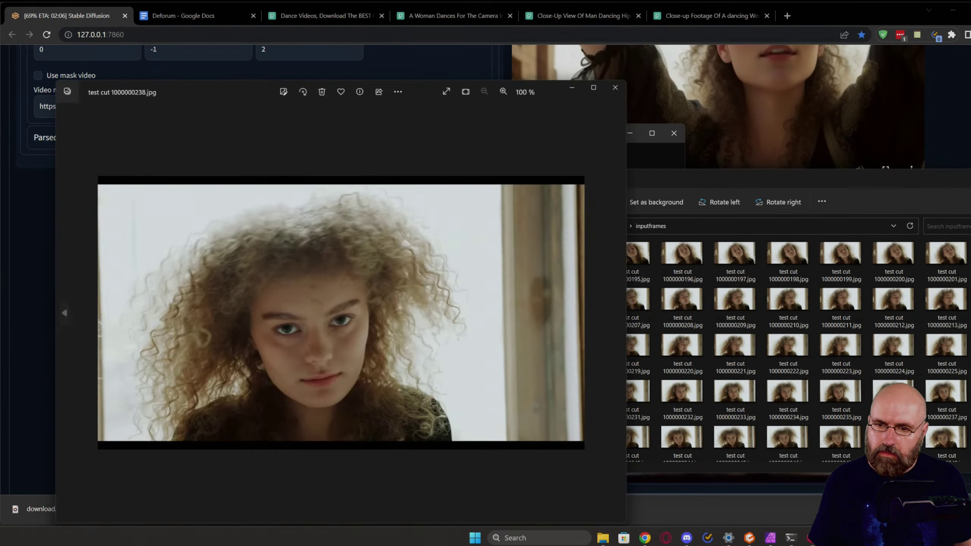
{"action": "left_click_drag", "start_coordinate": [398, 91], "coordinate": [467, 23]}
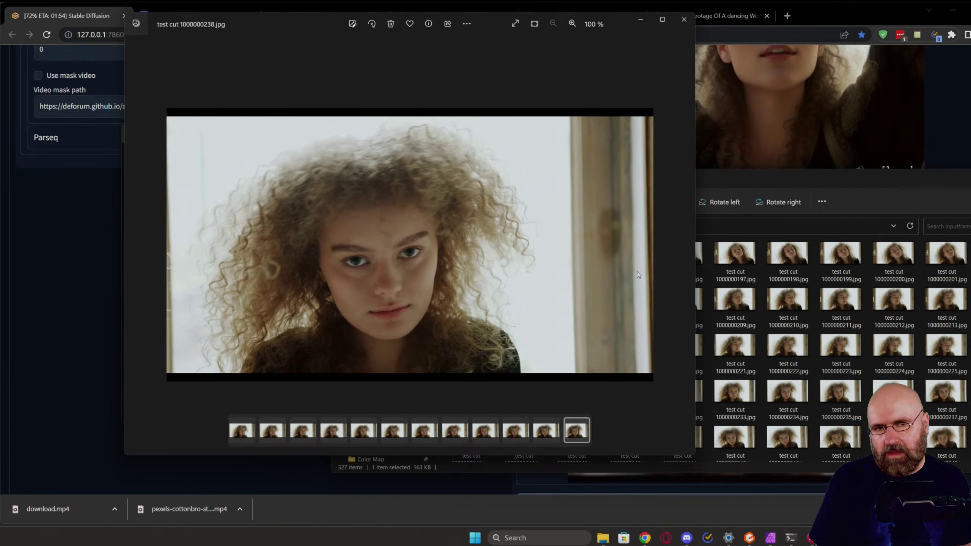
{"action": "left_click", "coordinate": [684, 19]}
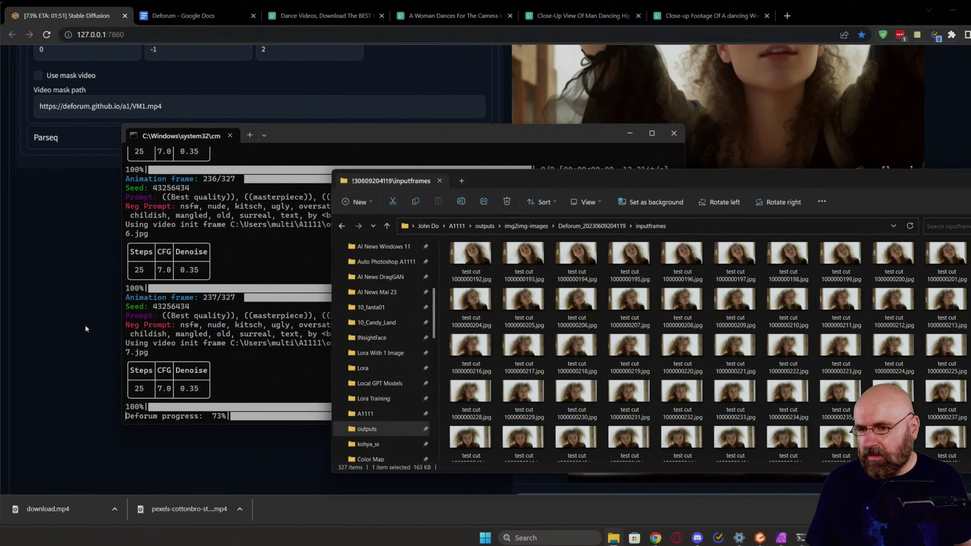
Step: Return to the Stable Diffusion page, update the Deforum video preview once generation finishes, and play the generated video
{"action": "left_click", "coordinate": [281, 176]}
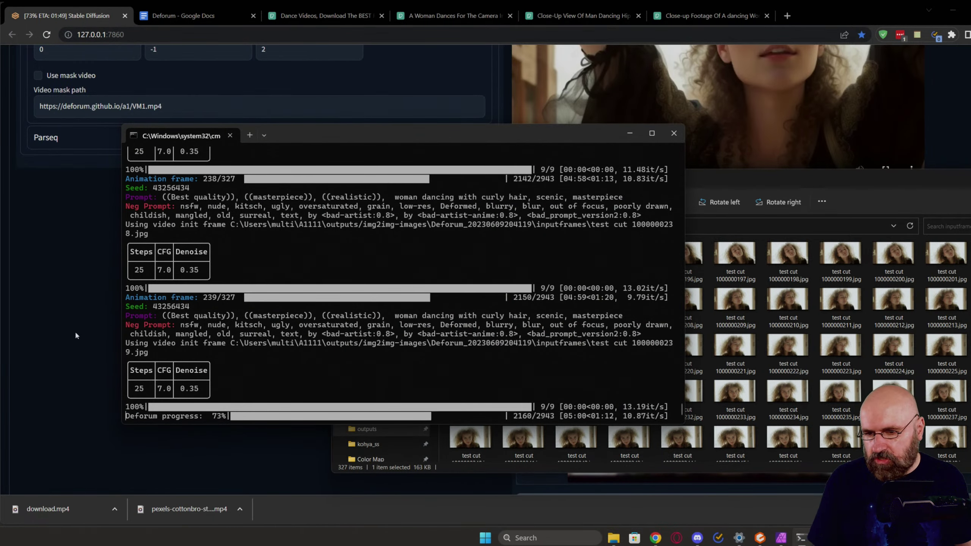
{"action": "left_click", "coordinate": [74, 330]}
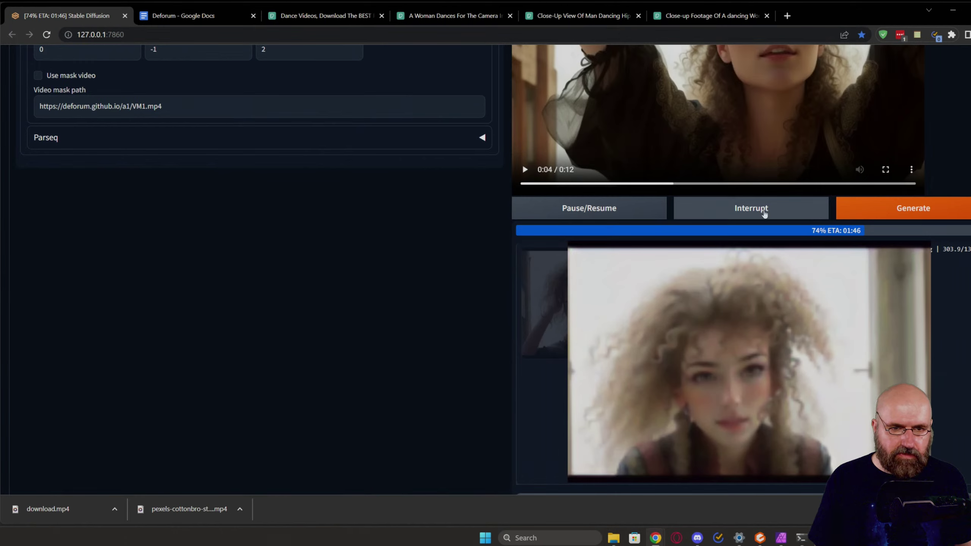
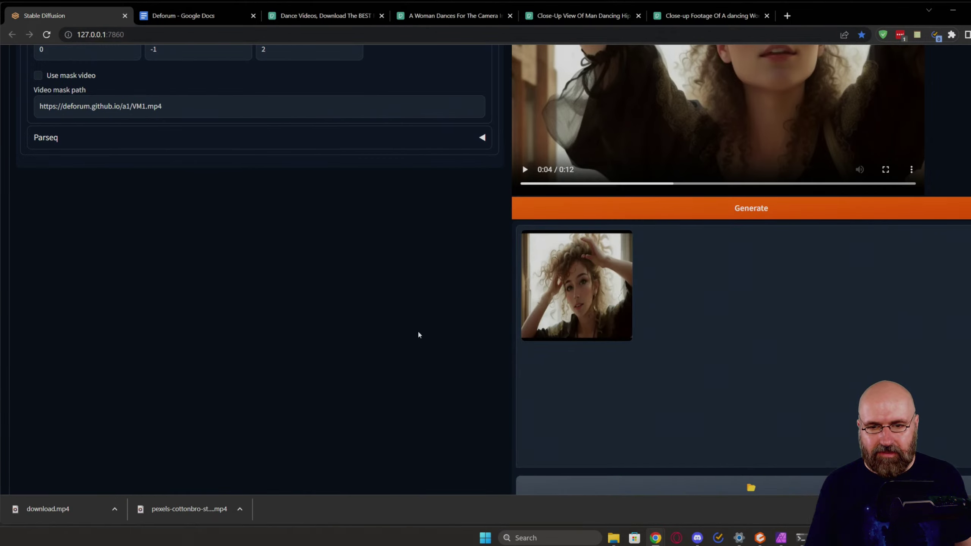
{"action": "scroll", "coordinate": [570, 244], "scroll_direction": "up", "scroll_amount": 7}
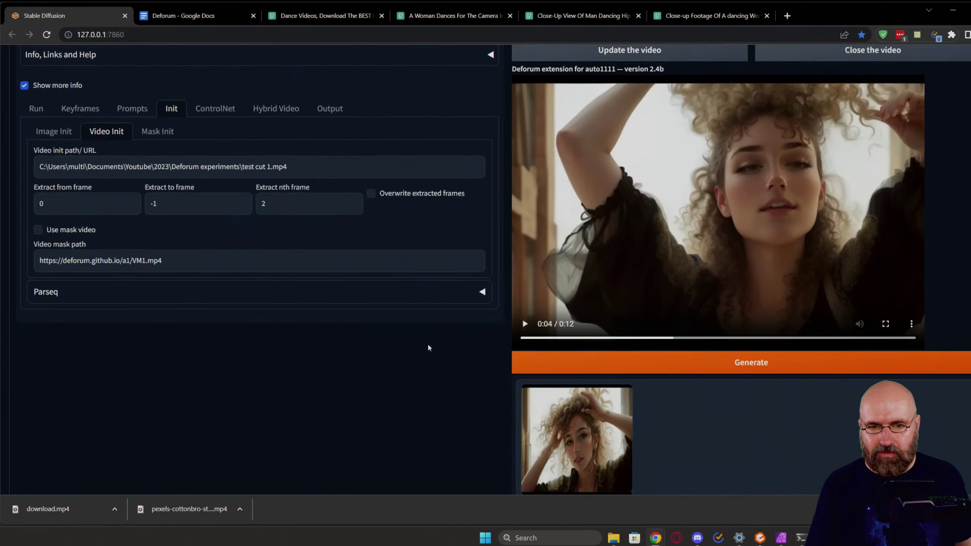
{"action": "left_click", "coordinate": [623, 165]}
{"action": "scroll", "coordinate": [405, 373], "scroll_direction": "down", "scroll_amount": 5}
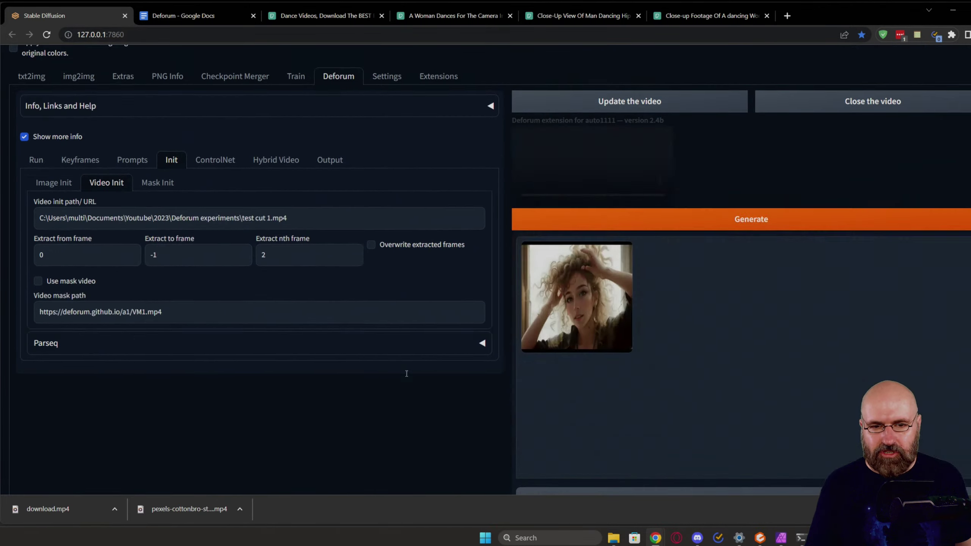
{"action": "scroll", "coordinate": [551, 373], "scroll_direction": "up", "scroll_amount": 5}
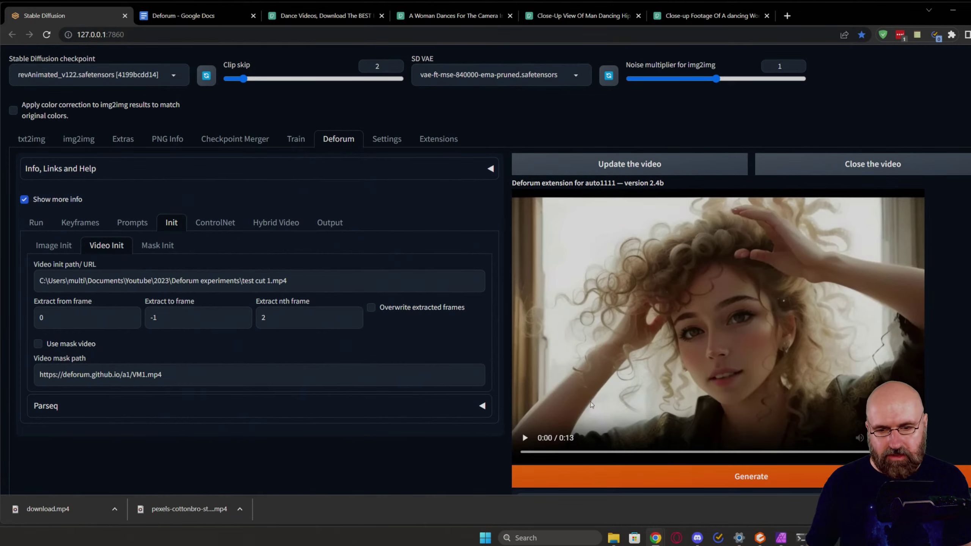
{"action": "left_click", "coordinate": [526, 440]}
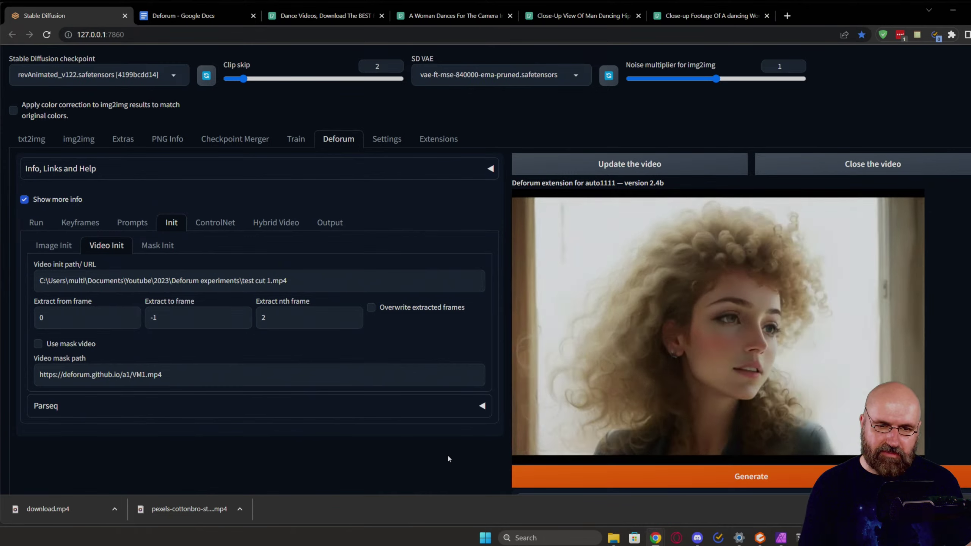
{"action": "mouse_move", "coordinate": [585, 438]}
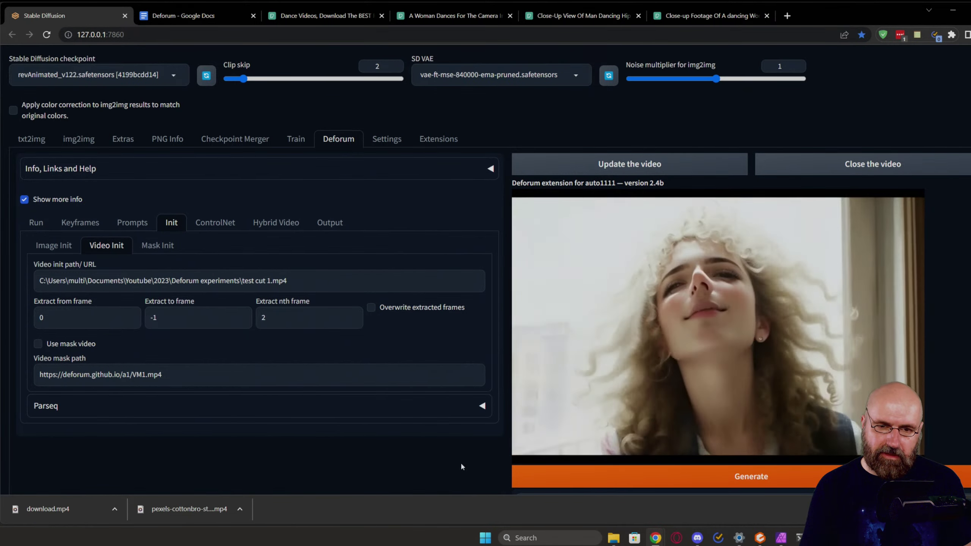
Step: Watch the generated video in the Deforum preview and pause it shortly before the end
{"action": "left_click", "coordinate": [606, 455]}
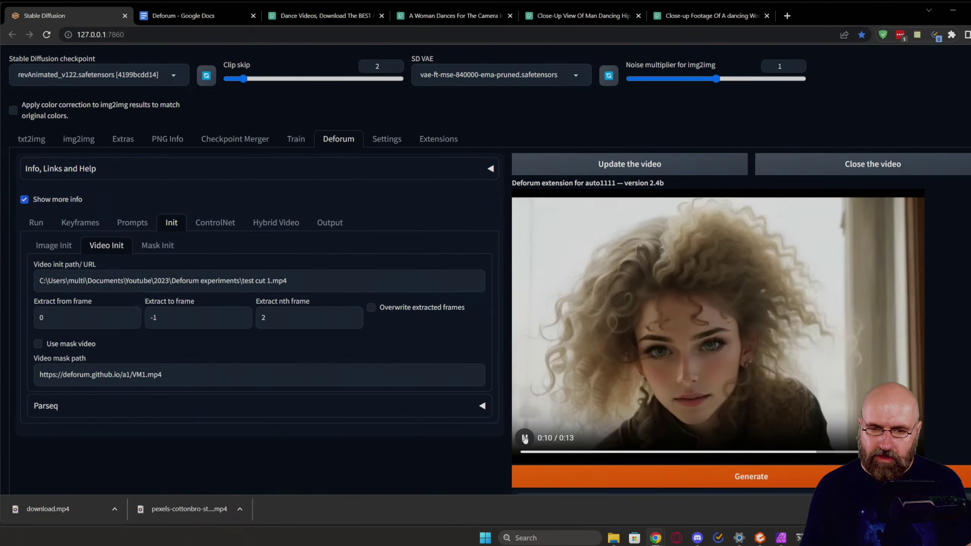
{"action": "left_click", "coordinate": [542, 435]}
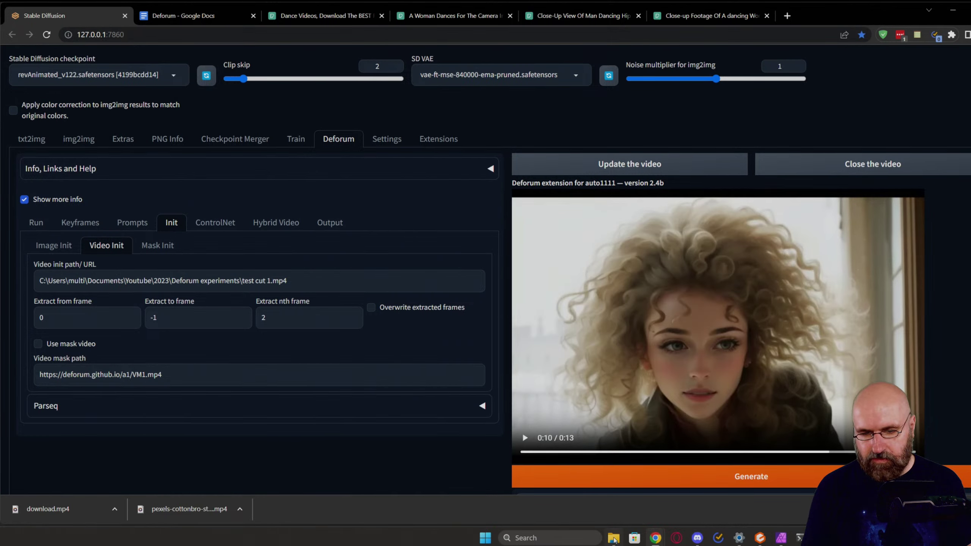
Step: Switch to File Explorer and copy the full path of test cut 2.mp4 from the Deforum experiments folder
{"action": "left_click", "coordinate": [613, 538]}
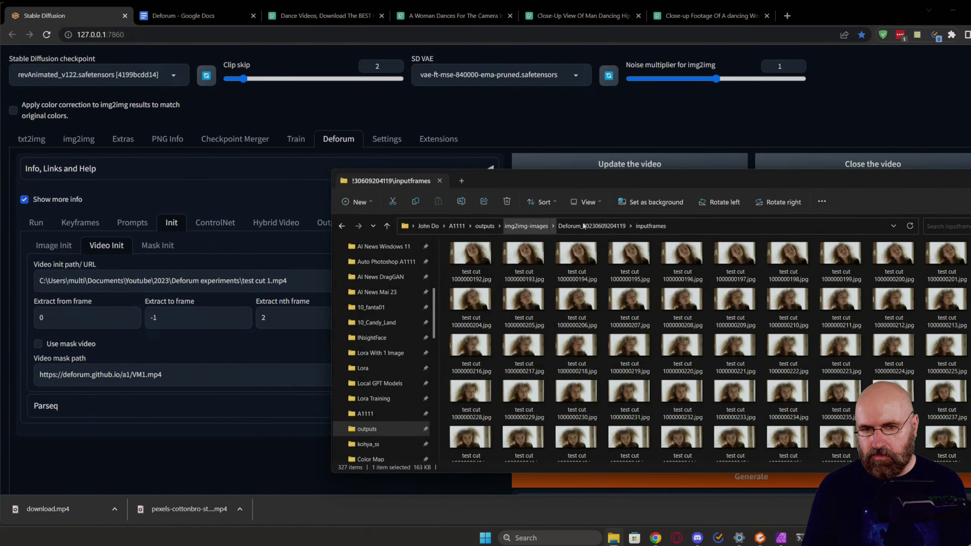
{"action": "scroll", "coordinate": [390, 313], "scroll_direction": "up", "scroll_amount": 5}
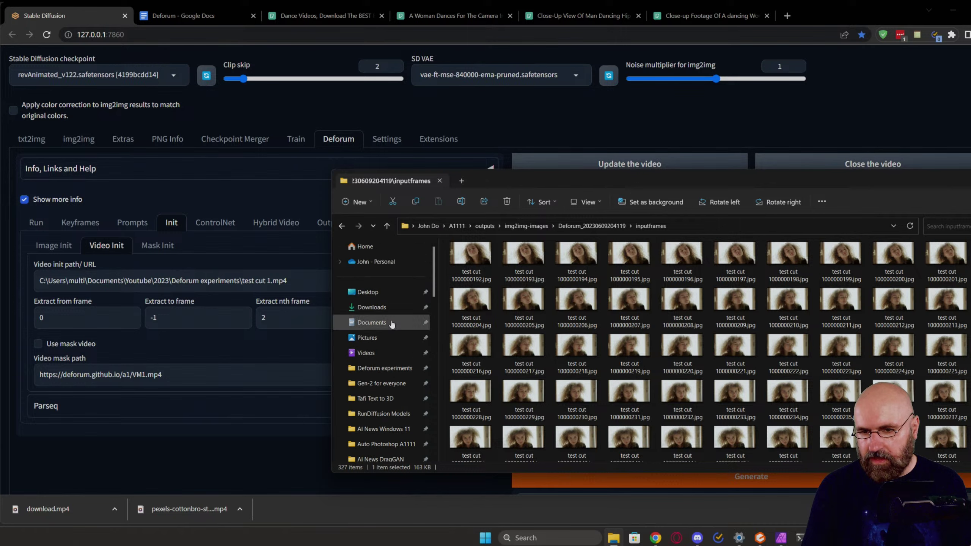
{"action": "left_click", "coordinate": [385, 368]}
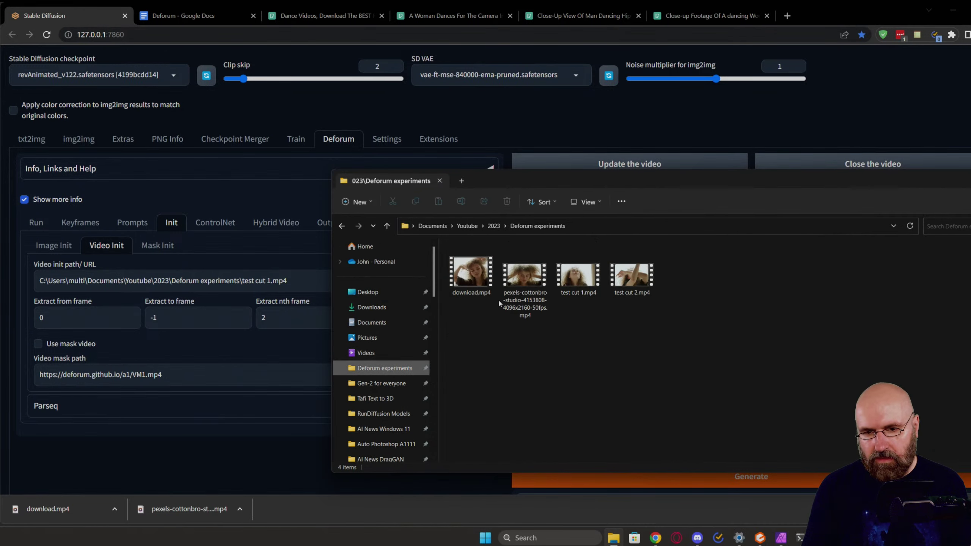
{"action": "right_click", "coordinate": [634, 276]}
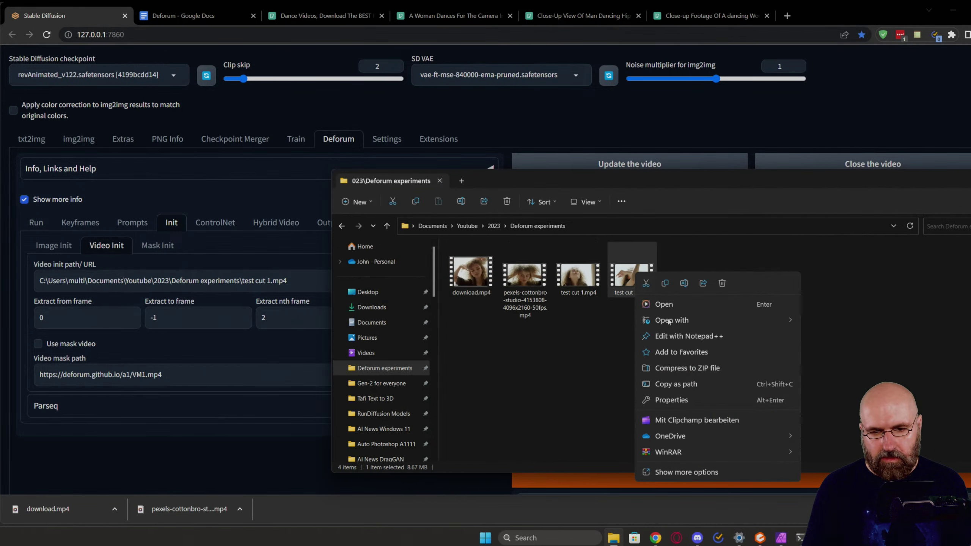
{"action": "left_click", "coordinate": [684, 384]}
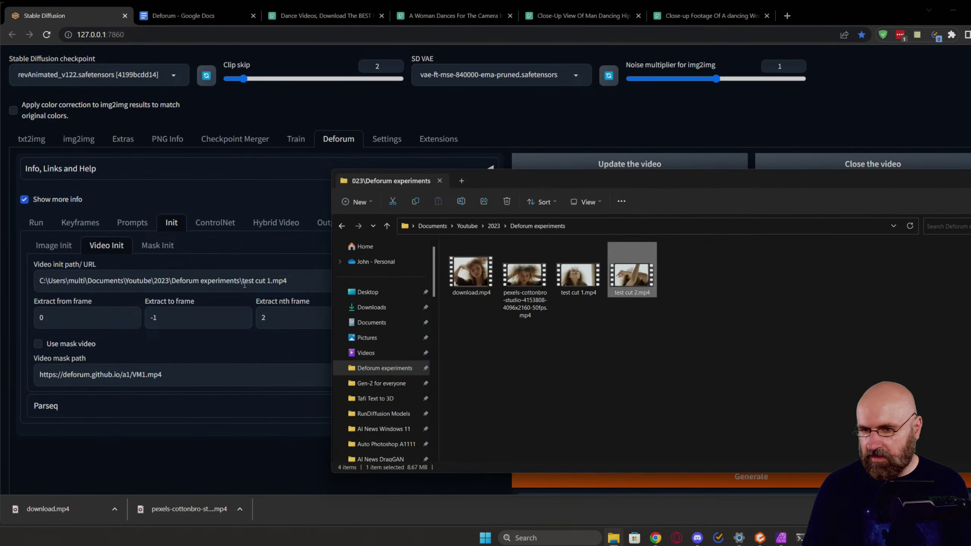
Step: Replace the video init path with C:\Users\multi\Documents\Youtube\2023\Deforum experiments\test cut 2.mp4, without quotation marks
{"action": "left_click", "coordinate": [254, 281]}
{"action": "key", "text": "ctrl+a"}
{"action": "type", "text": "v"}
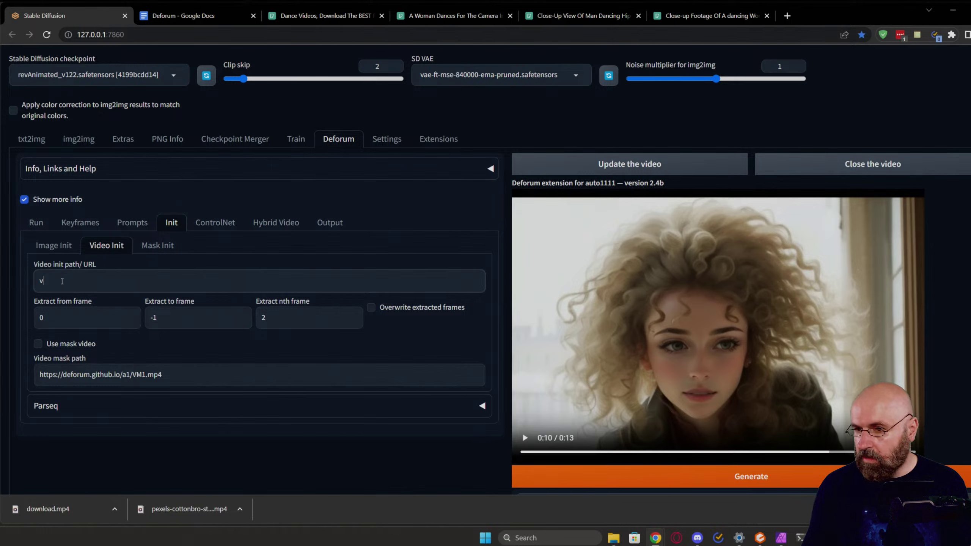
{"action": "key", "text": "ctrl+a"}
{"action": "type", "text": "\"C:\\Users\\multi\\Documents\\Youtube\\2023\\Deforum experiments\\test cut 2.mp4"}
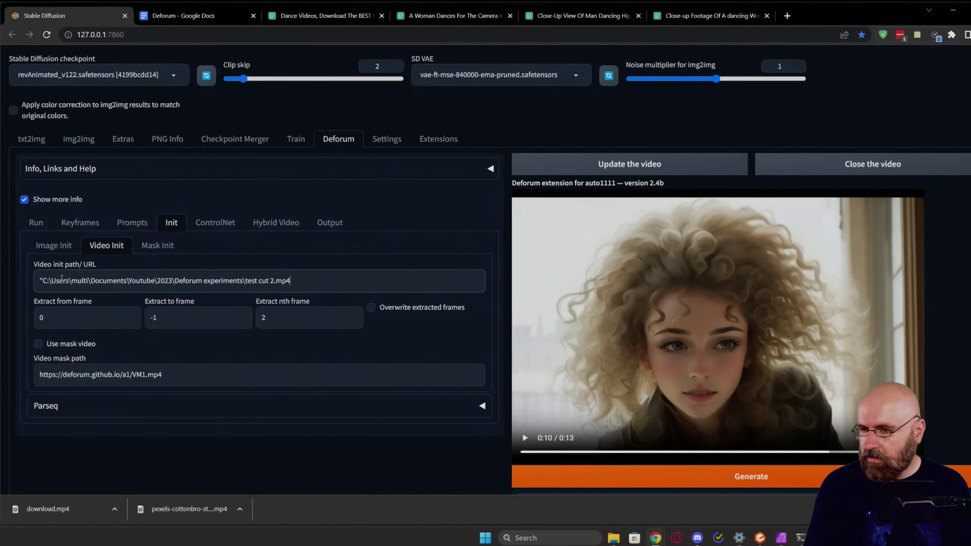
{"action": "left_click", "coordinate": [42, 280]}
{"action": "key", "text": "BackSpace"}
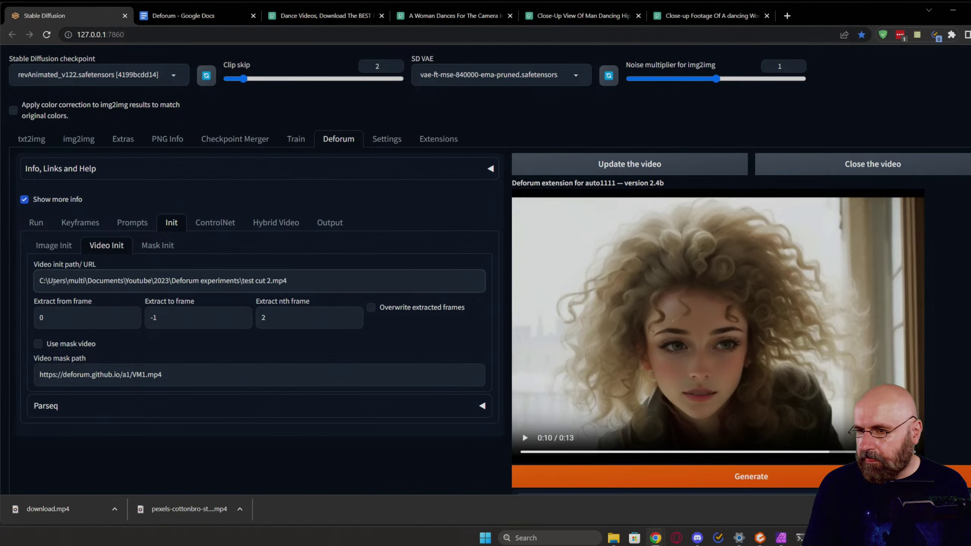
Step: Review Deforum's run settings, setting the sampler to DPM++ 2S a Karras and the steps to 20
{"action": "left_click", "coordinate": [35, 222]}
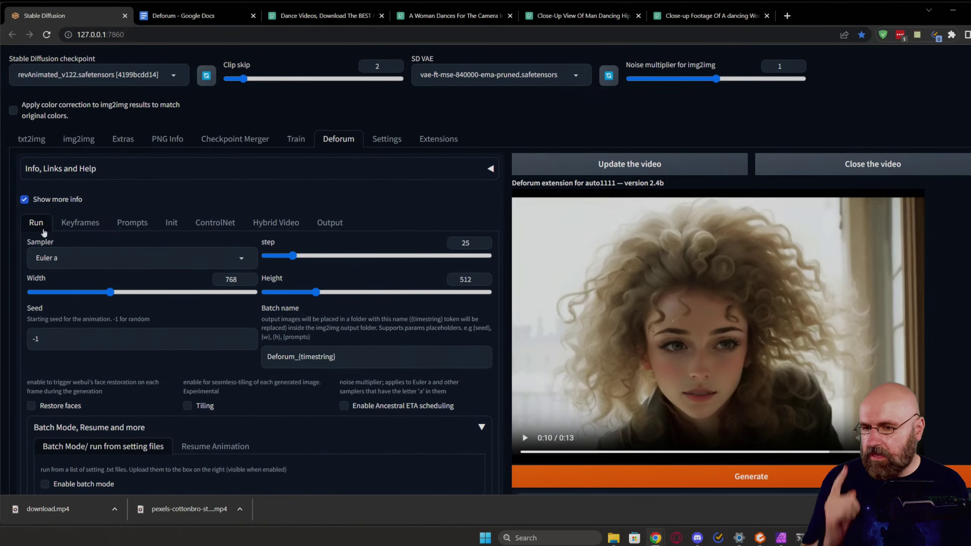
{"action": "scroll", "coordinate": [195, 319], "scroll_direction": "down", "scroll_amount": 5}
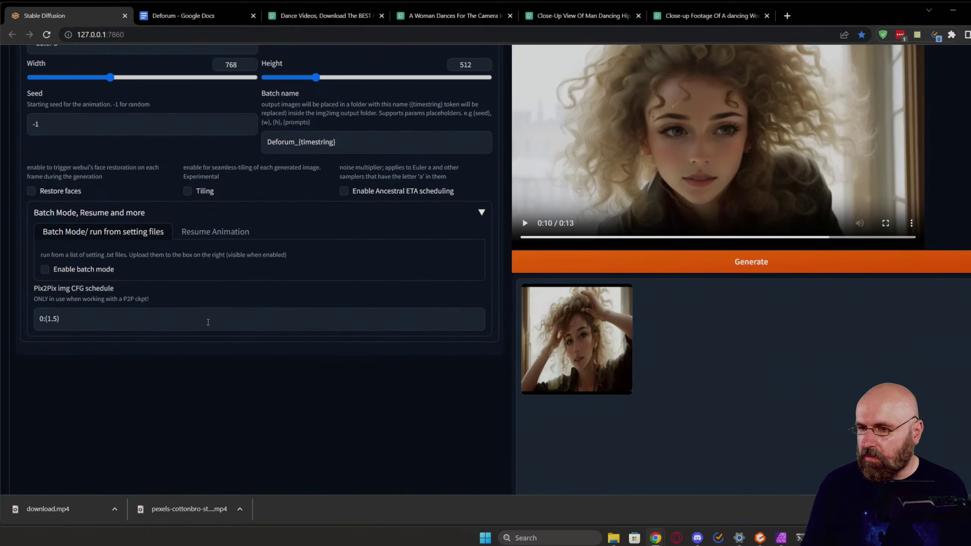
{"action": "scroll", "coordinate": [208, 322], "scroll_direction": "up", "scroll_amount": 4}
{"action": "scroll", "coordinate": [208, 325], "scroll_direction": "down", "scroll_amount": 2}
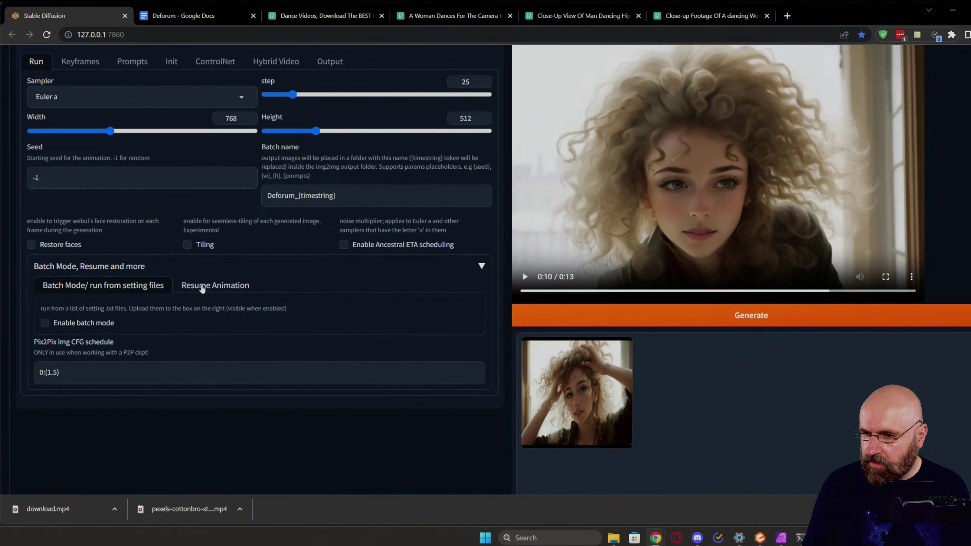
{"action": "scroll", "coordinate": [93, 306], "scroll_direction": "up", "scroll_amount": 1}
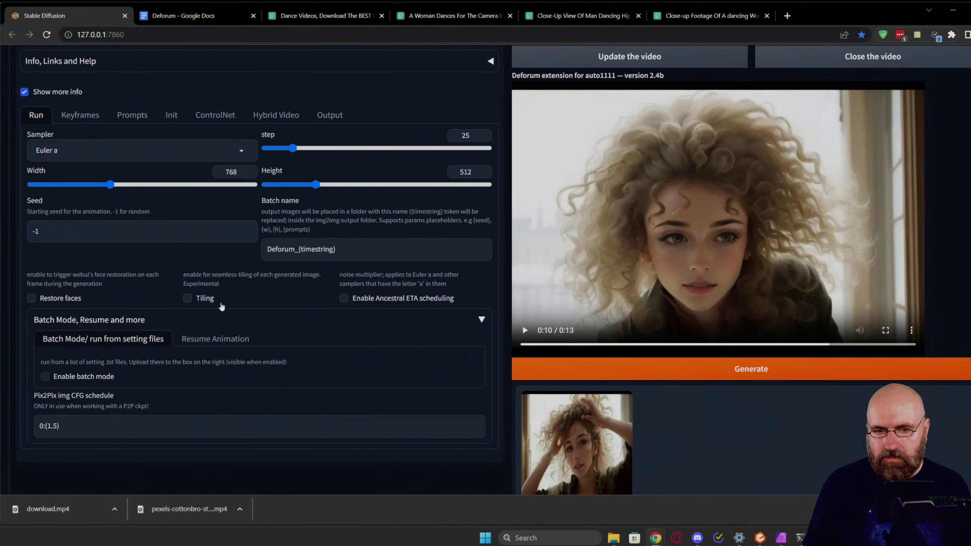
{"action": "scroll", "coordinate": [243, 347], "scroll_direction": "up", "scroll_amount": 1}
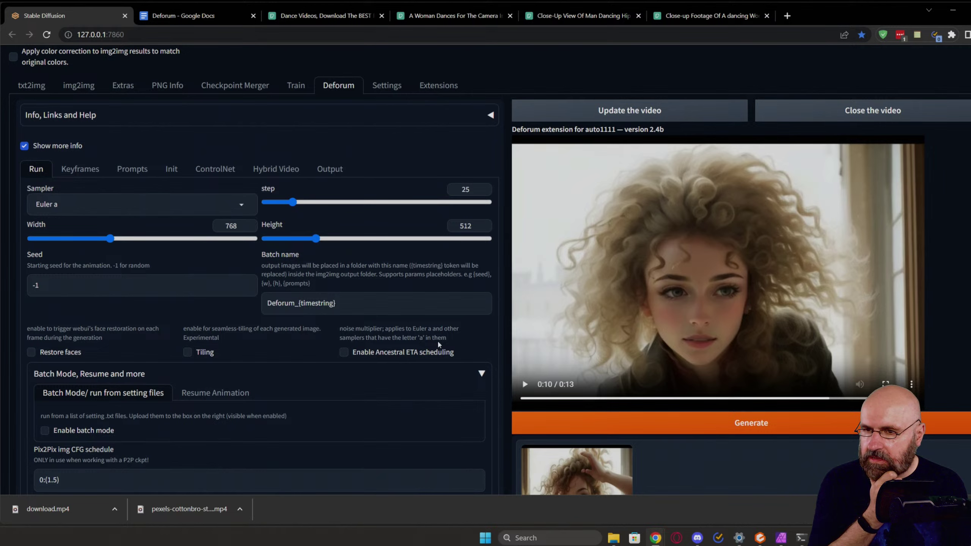
{"action": "left_click", "coordinate": [154, 204]}
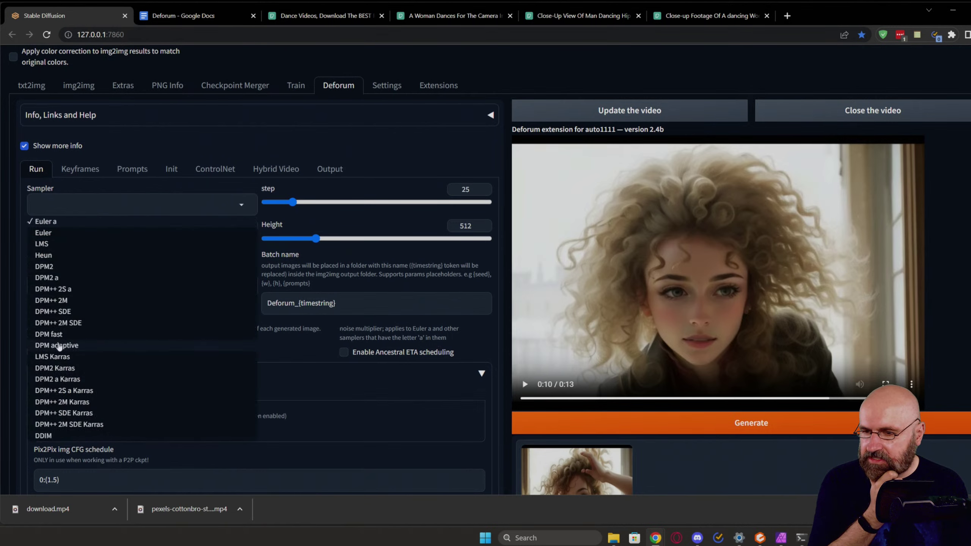
{"action": "left_click", "coordinate": [80, 395]}
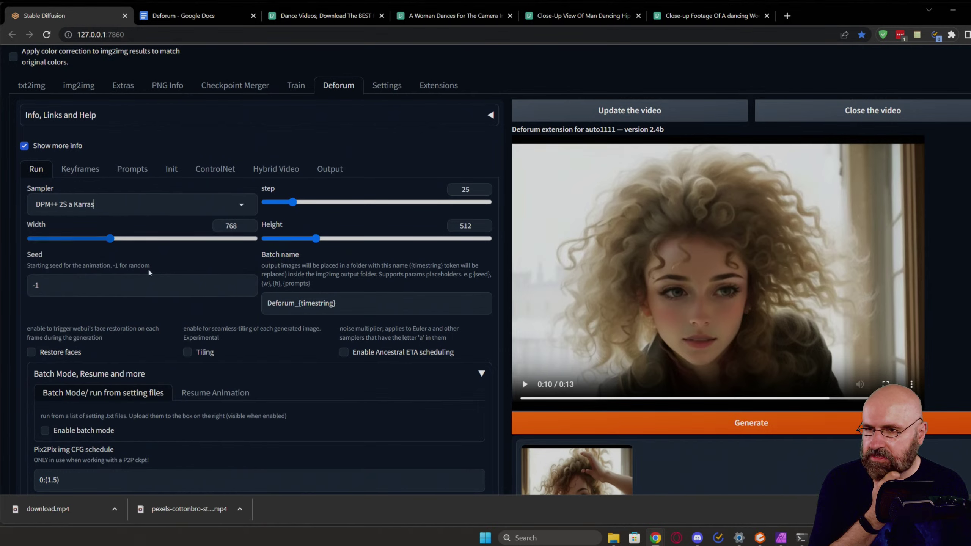
{"action": "double_click", "coordinate": [464, 189]}
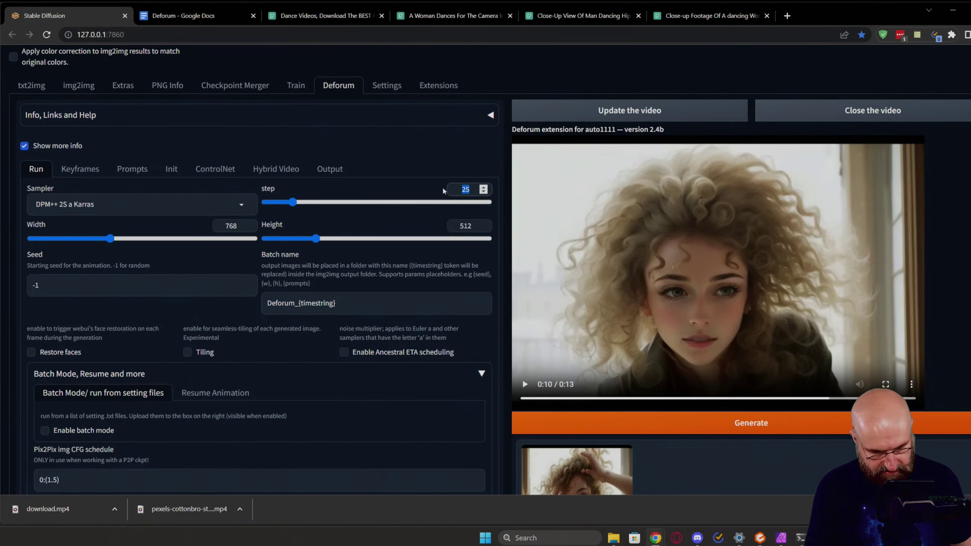
{"action": "type", "text": "20"}
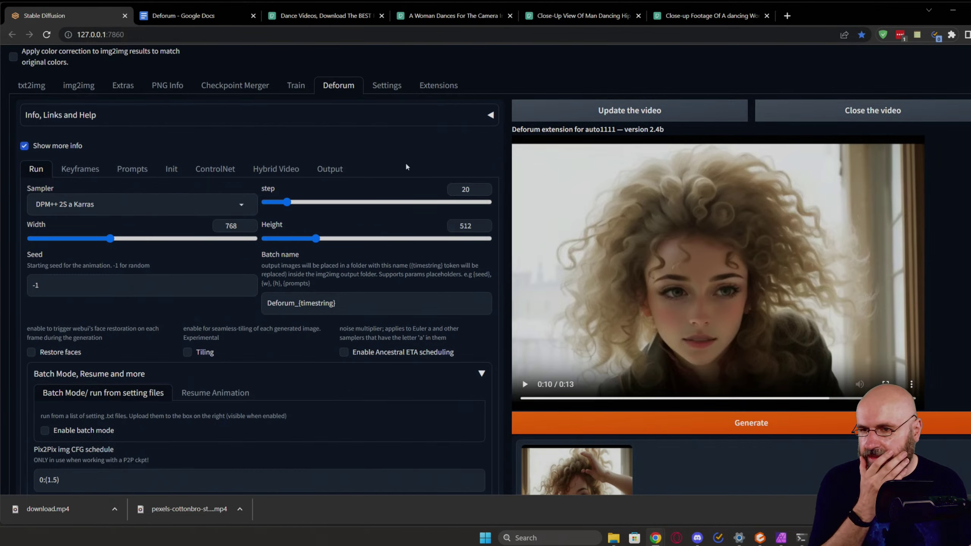
Step: Examine Deforum's keyframe settings, covering the animation mode, strength, noise, motion and coherence options
{"action": "left_click", "coordinate": [67, 170]}
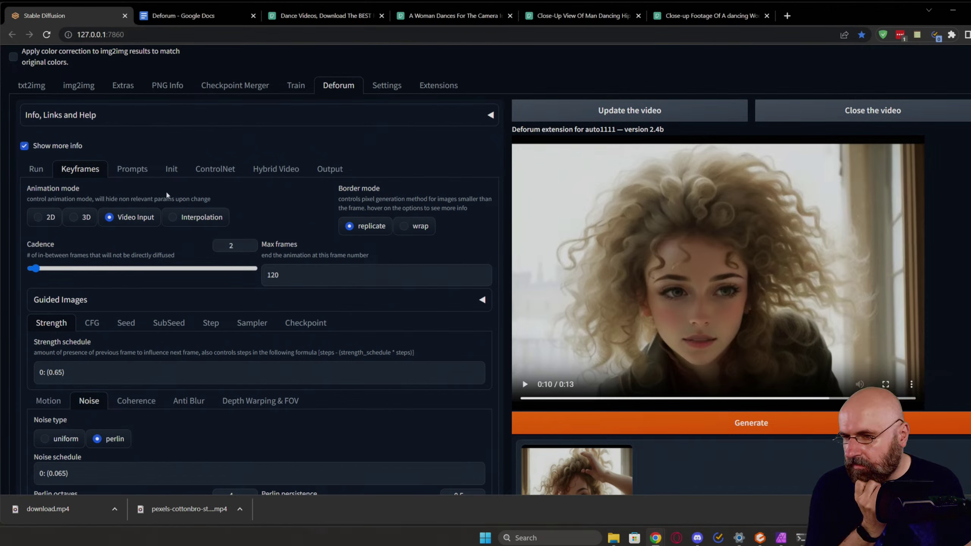
{"action": "scroll", "coordinate": [171, 214], "scroll_direction": "down", "scroll_amount": 4}
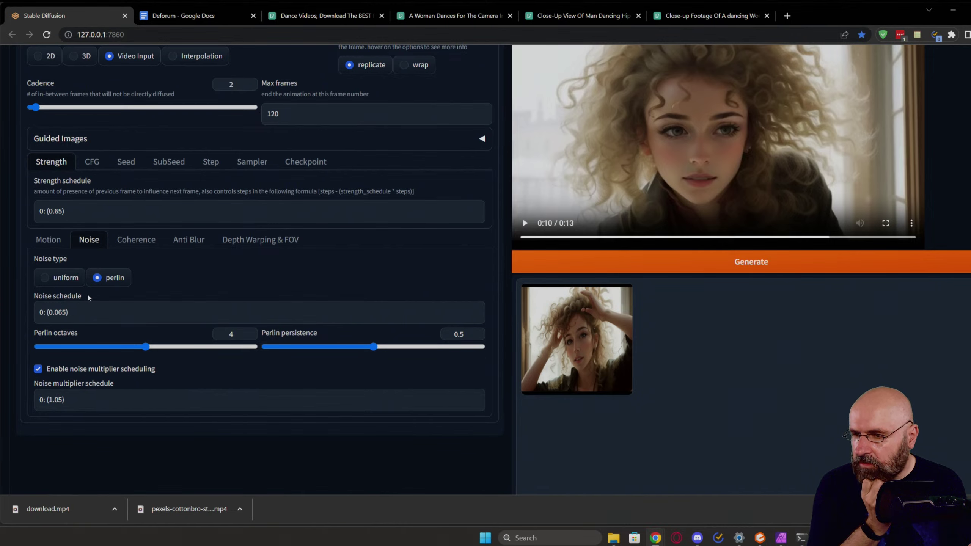
{"action": "left_click", "coordinate": [49, 244]}
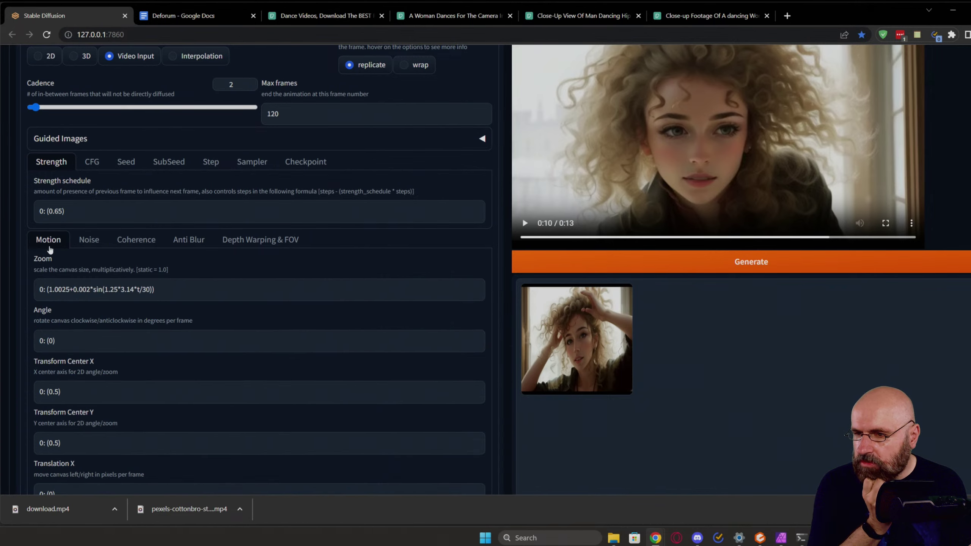
{"action": "scroll", "coordinate": [51, 252], "scroll_direction": "down", "scroll_amount": 4}
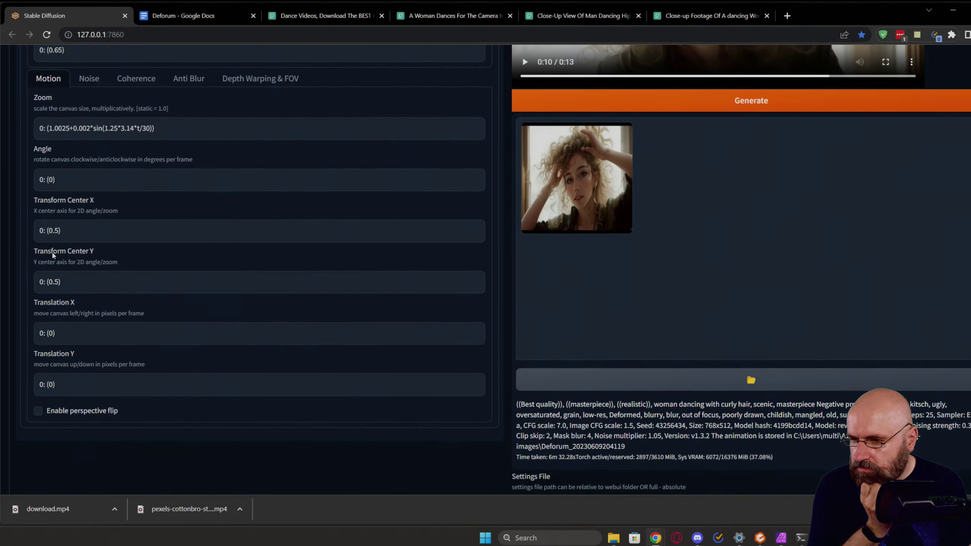
{"action": "scroll", "coordinate": [53, 255], "scroll_direction": "up", "scroll_amount": 3}
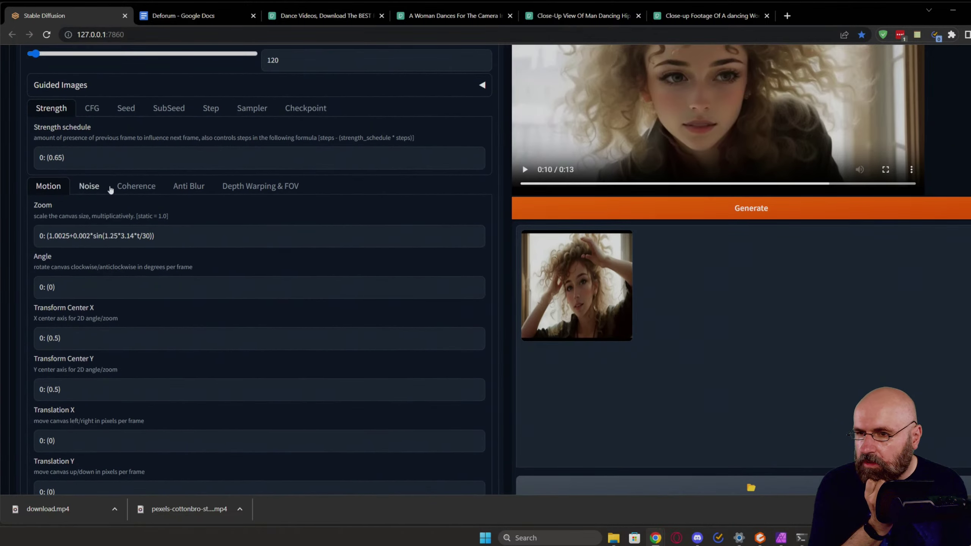
{"action": "left_click", "coordinate": [135, 187]}
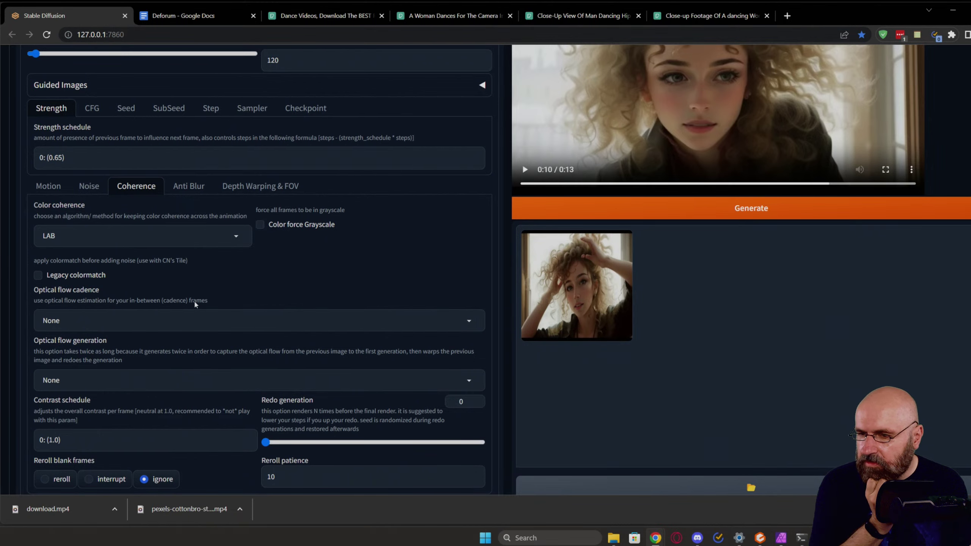
{"action": "scroll", "coordinate": [152, 290], "scroll_direction": "down", "scroll_amount": 3}
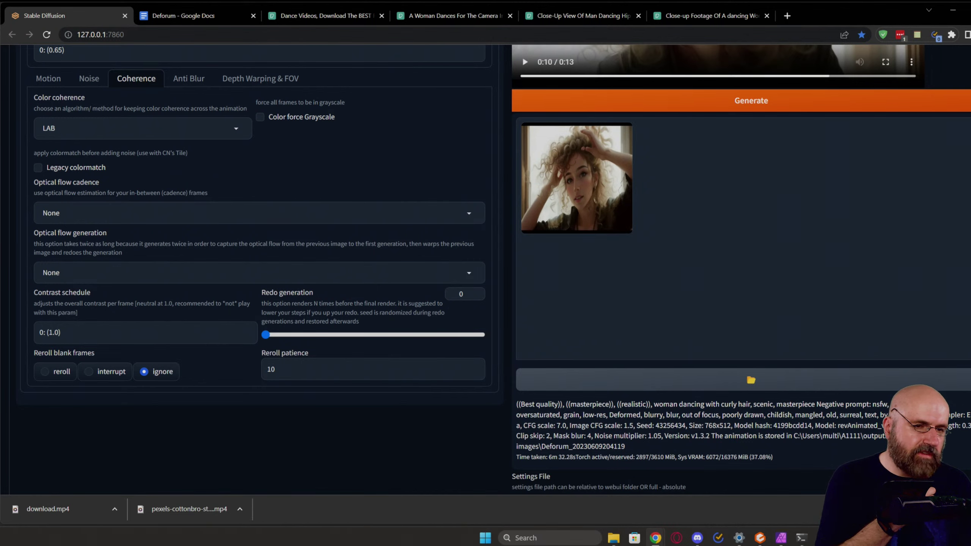
{"action": "scroll", "coordinate": [330, 306], "scroll_direction": "up", "scroll_amount": 1}
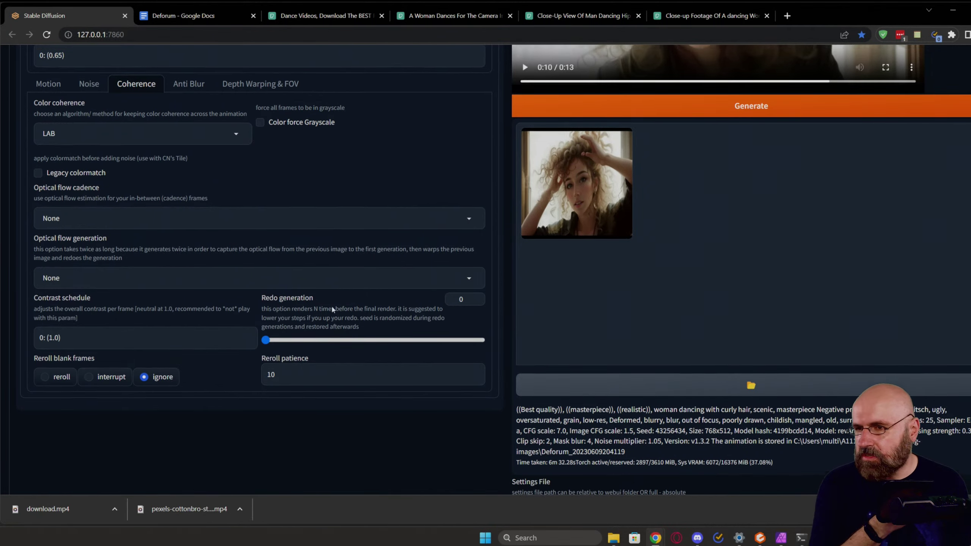
{"action": "scroll", "coordinate": [331, 305], "scroll_direction": "up", "scroll_amount": 2}
{"action": "scroll", "coordinate": [324, 303], "scroll_direction": "up", "scroll_amount": 1}
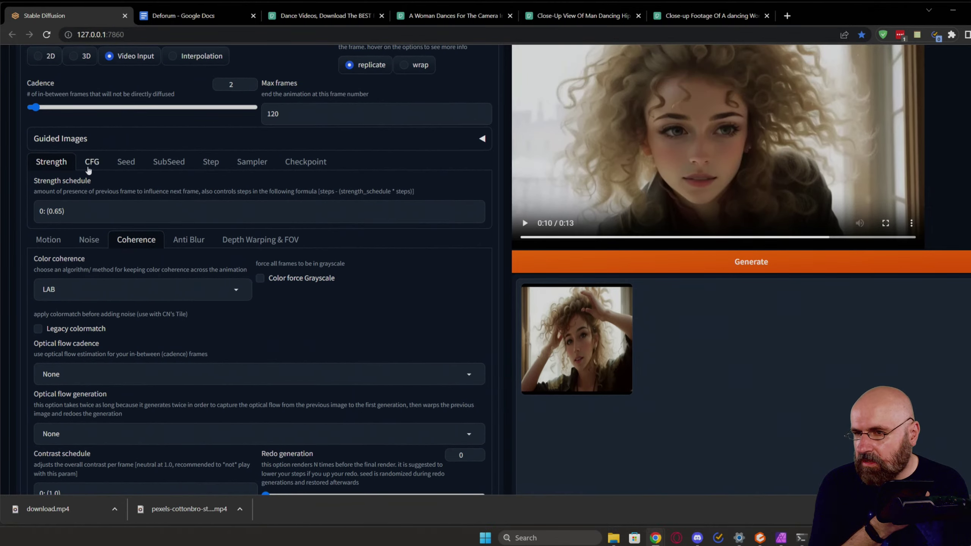
Step: Check the CFG, seed and subseed keyframe settings and set the steps schedule to 0: (20)
{"action": "left_click", "coordinate": [87, 168]}
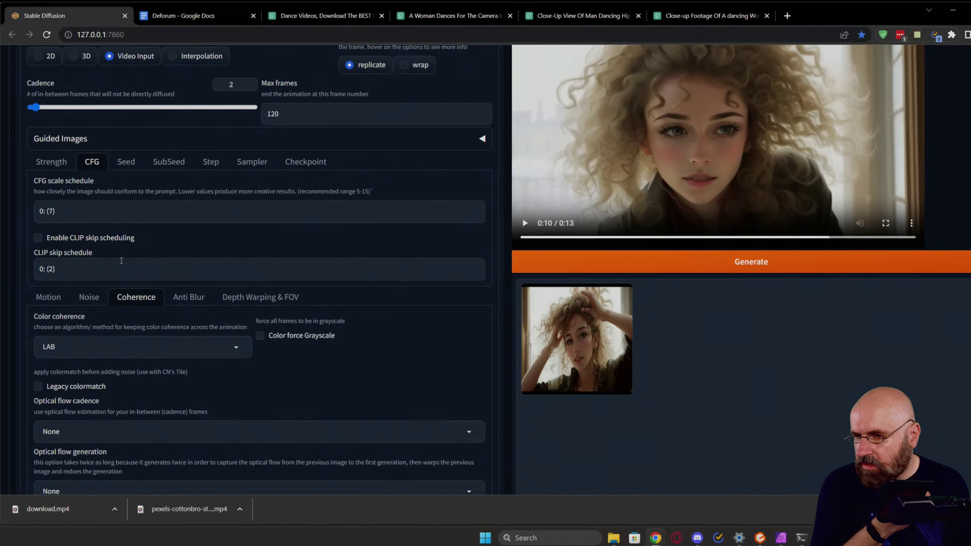
{"action": "scroll", "coordinate": [107, 239], "scroll_direction": "down", "scroll_amount": 1}
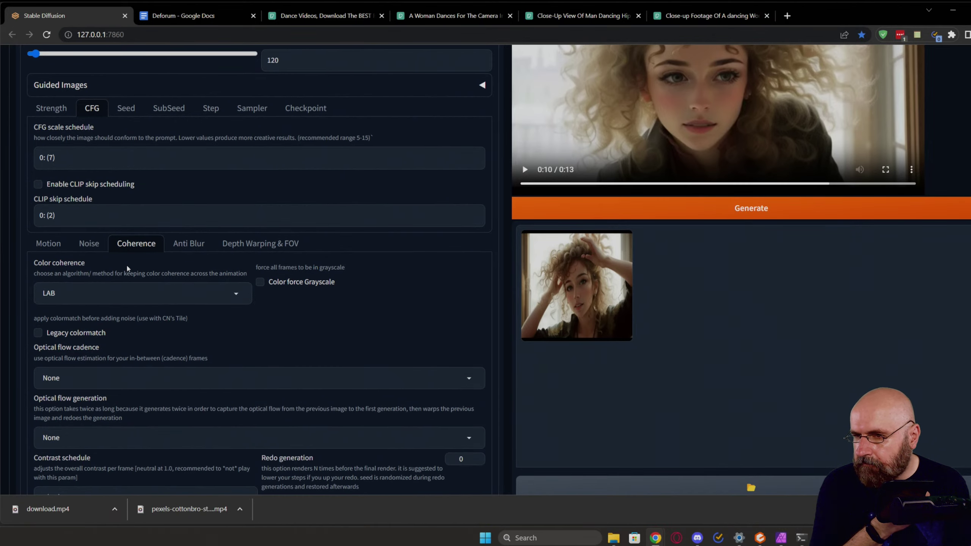
{"action": "scroll", "coordinate": [126, 264], "scroll_direction": "up", "scroll_amount": 3}
{"action": "left_click", "coordinate": [123, 216]}
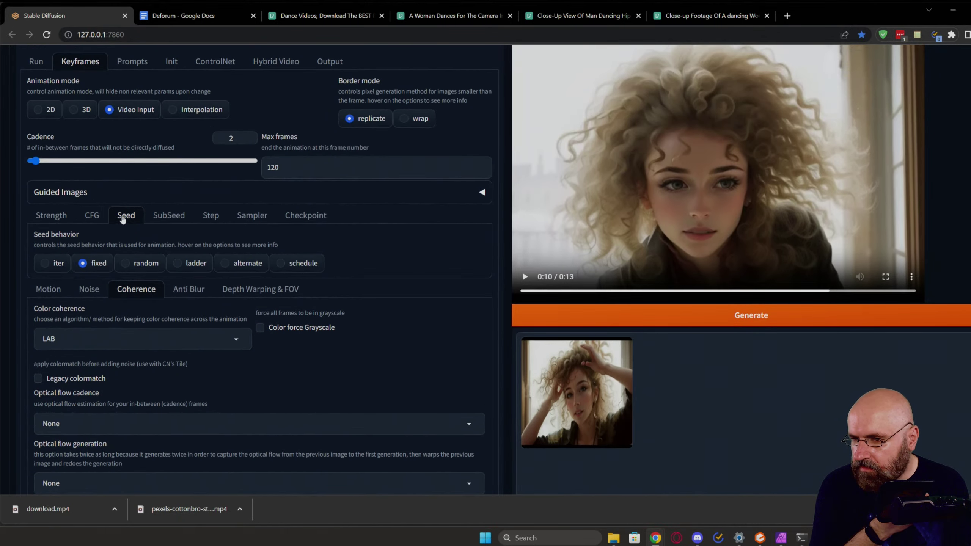
{"action": "left_click", "coordinate": [167, 222]}
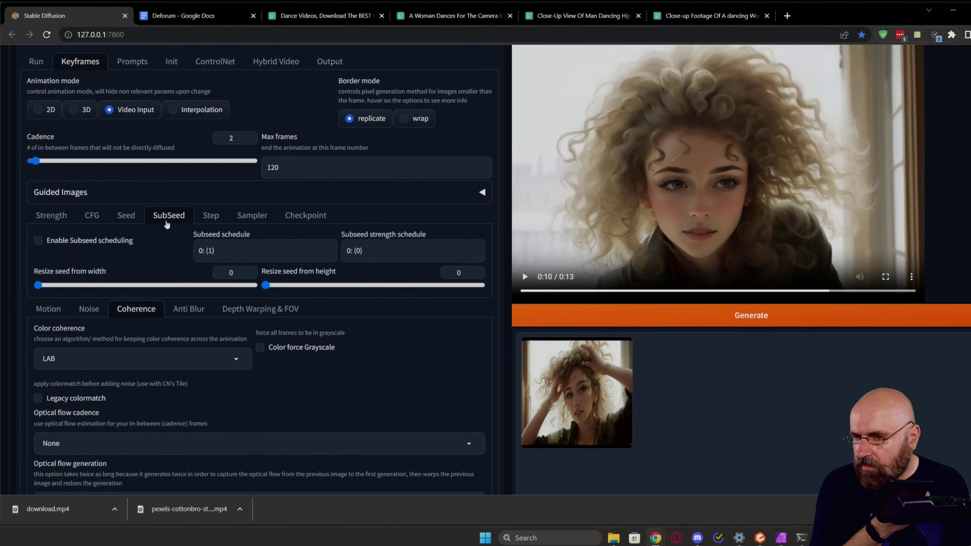
{"action": "left_click", "coordinate": [215, 218]}
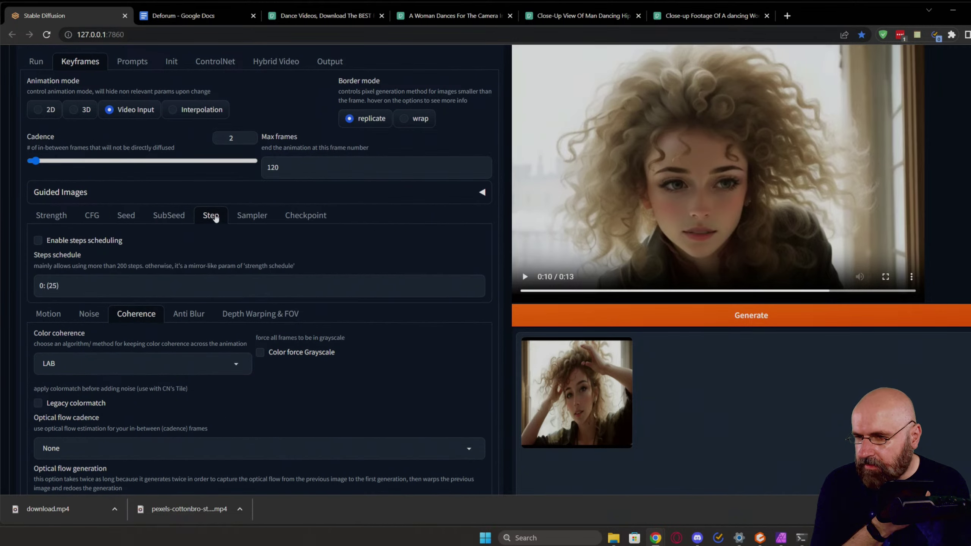
{"action": "left_click", "coordinate": [53, 285]}
{"action": "double_click", "coordinate": [54, 285]}
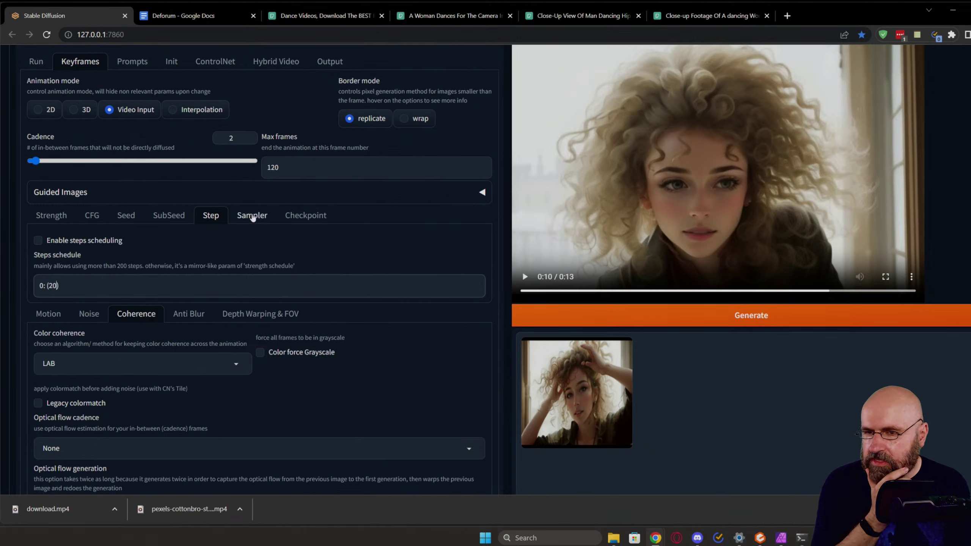
Step: Examine the sampler, checkpoint, step, subseed, seed, CFG and strength schedules in Deforum's keyframe settings
{"action": "left_click", "coordinate": [252, 216]}
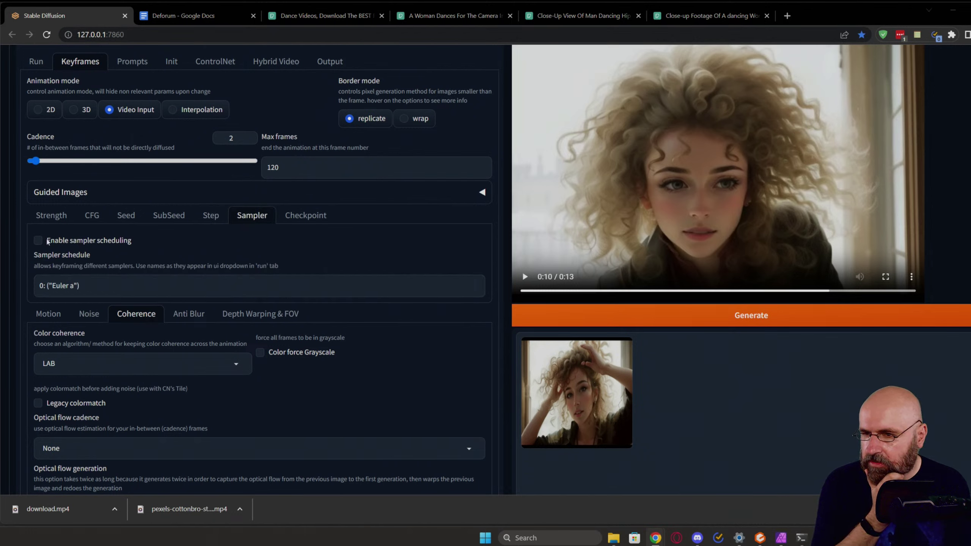
{"action": "left_click", "coordinate": [297, 215]}
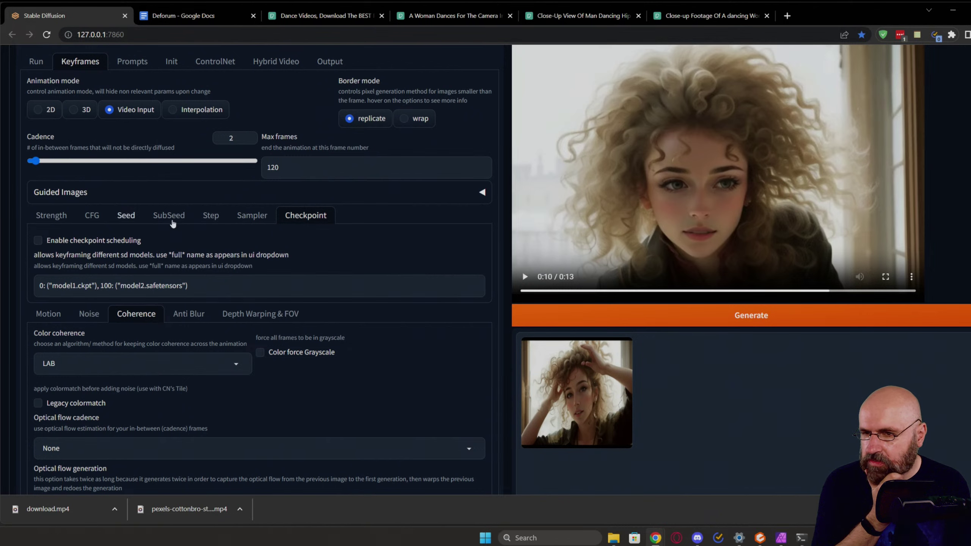
{"action": "left_click", "coordinate": [243, 216]}
{"action": "left_click", "coordinate": [213, 217]}
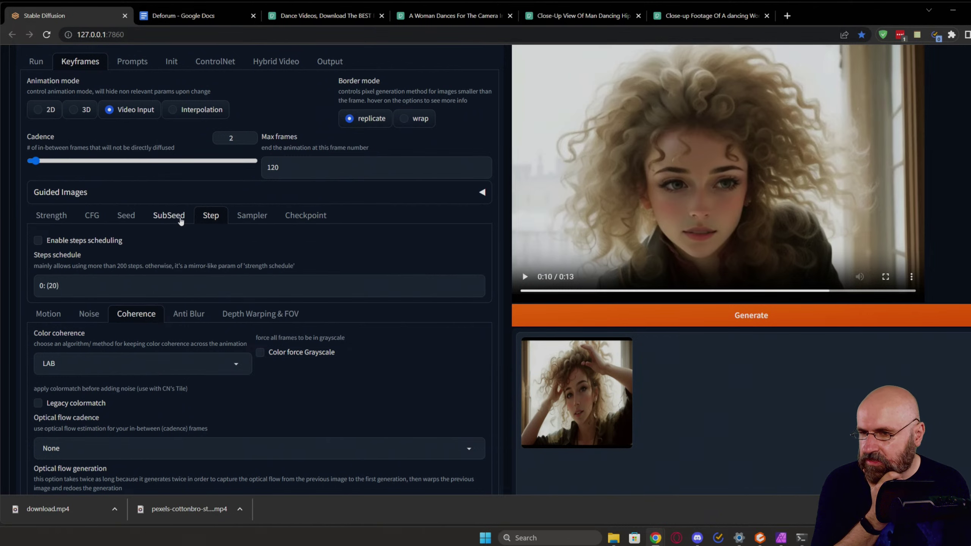
{"action": "left_click", "coordinate": [181, 221]}
{"action": "left_click", "coordinate": [123, 218]}
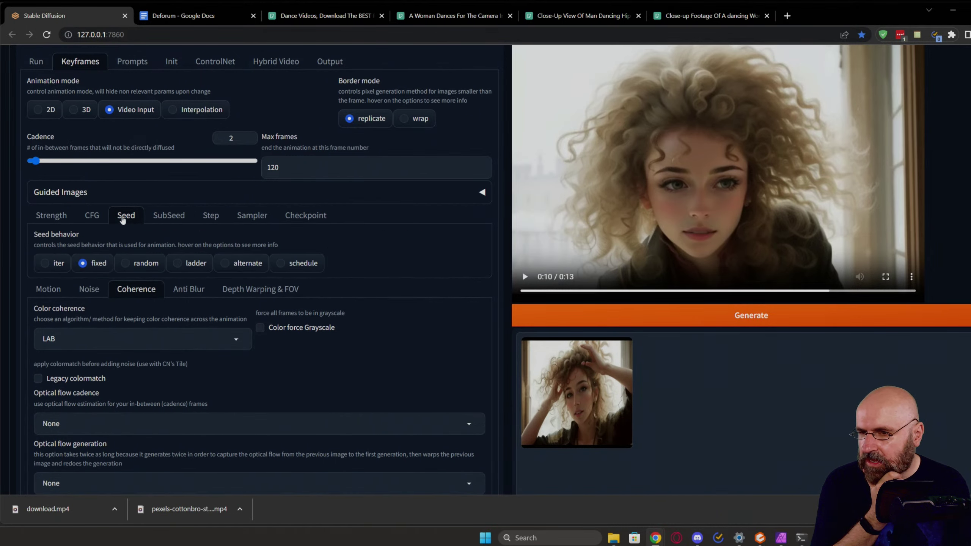
{"action": "left_click", "coordinate": [88, 216]}
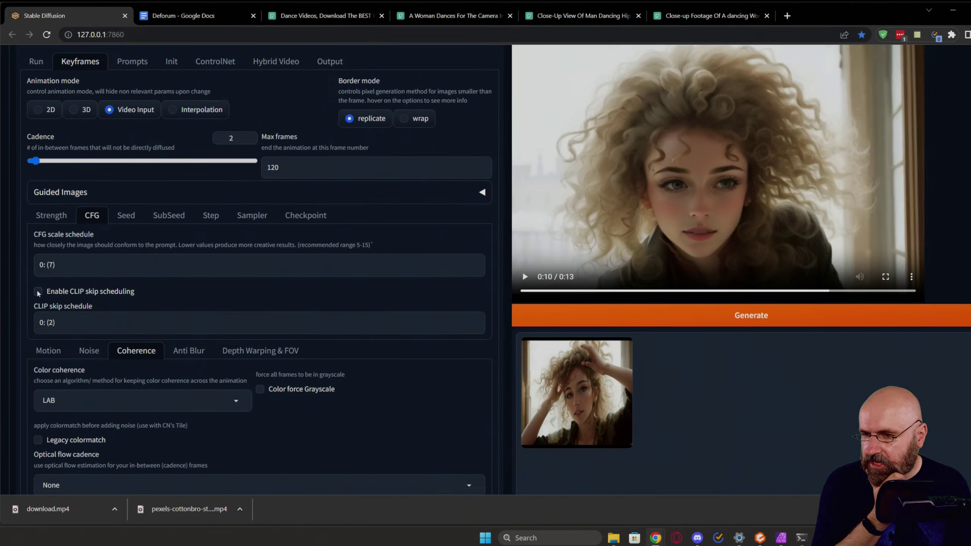
{"action": "left_click", "coordinate": [51, 216]}
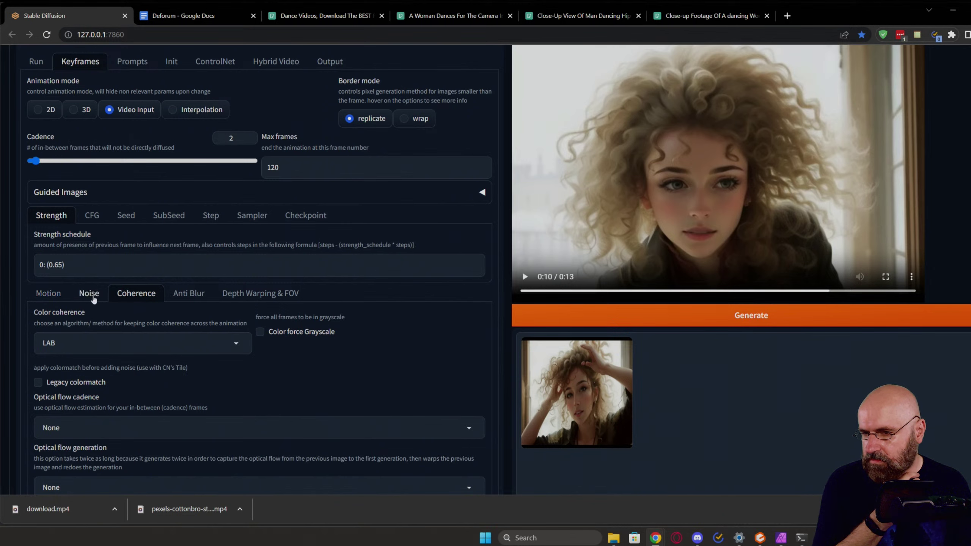
Step: Set the noise schedule in Deforum's keyframe settings to 0: (0.020)
{"action": "left_click", "coordinate": [92, 296]}
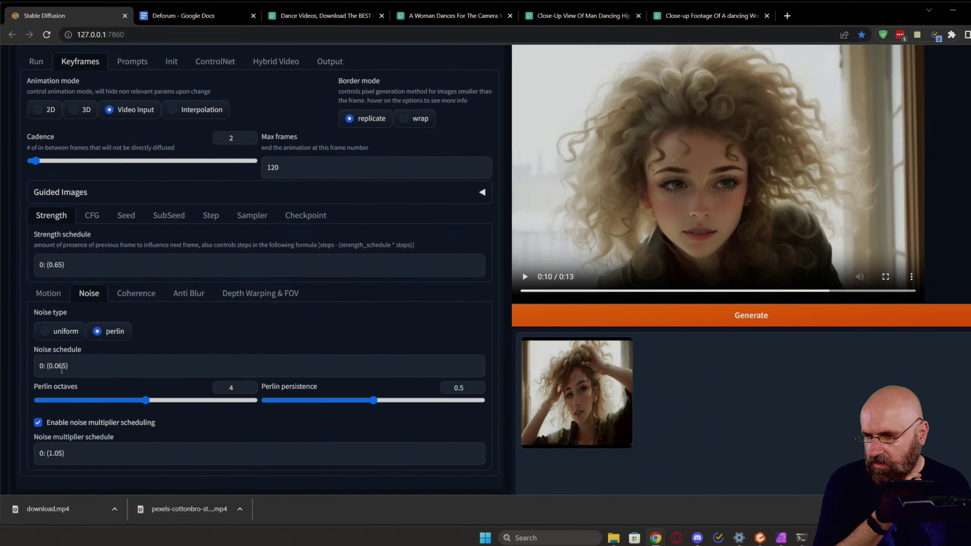
{"action": "left_click", "coordinate": [60, 365]}
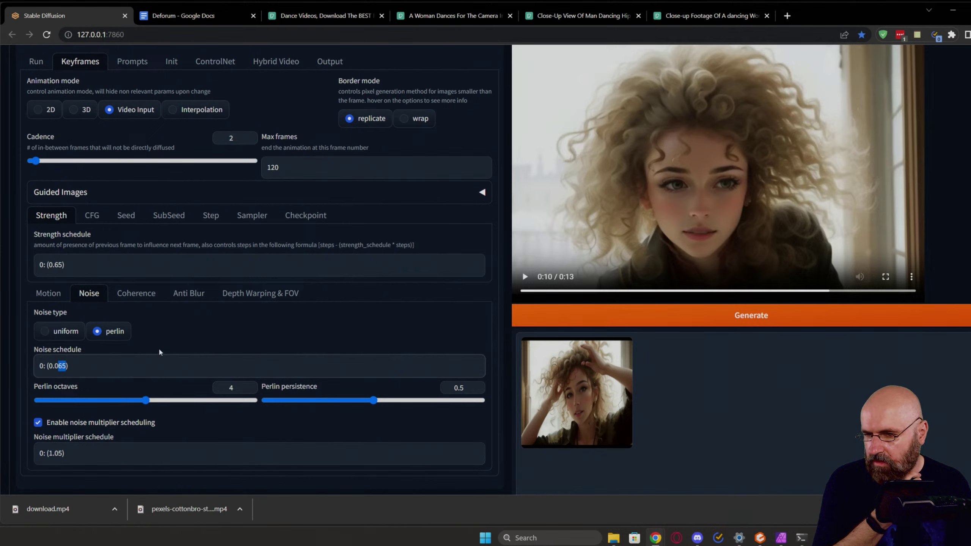
{"action": "type", "text": "25"}
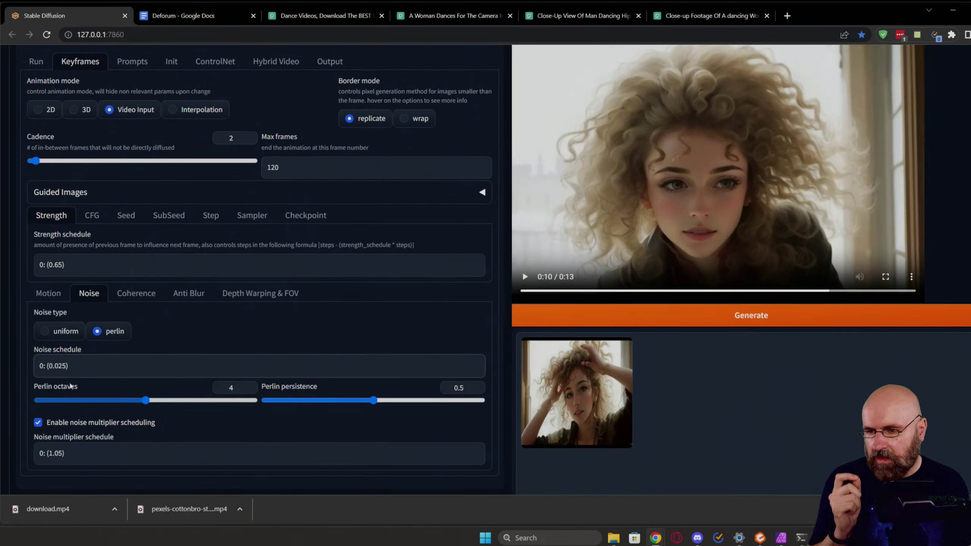
{"action": "left_click", "coordinate": [63, 366]}
{"action": "key", "text": "BackSpace"}
{"action": "type", "text": "0"}
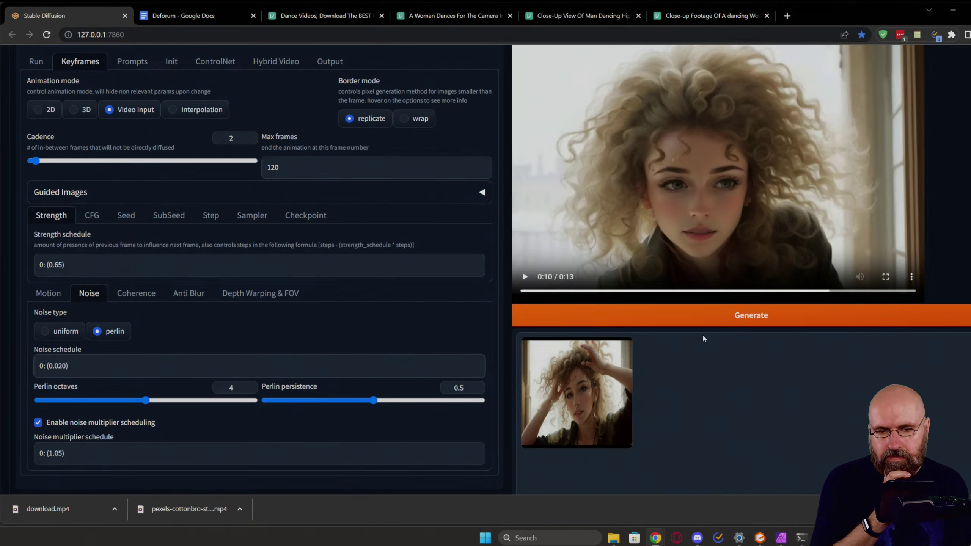
Step: Start generating the Deforum animation and check its progress in the preview and the command-line window
{"action": "left_click", "coordinate": [704, 320]}
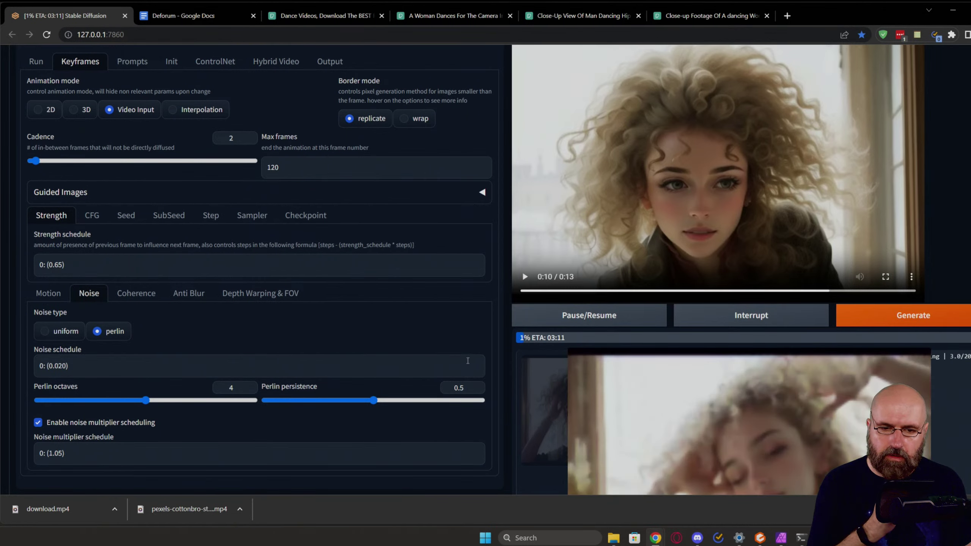
{"action": "scroll", "coordinate": [467, 361], "scroll_direction": "down", "scroll_amount": 4}
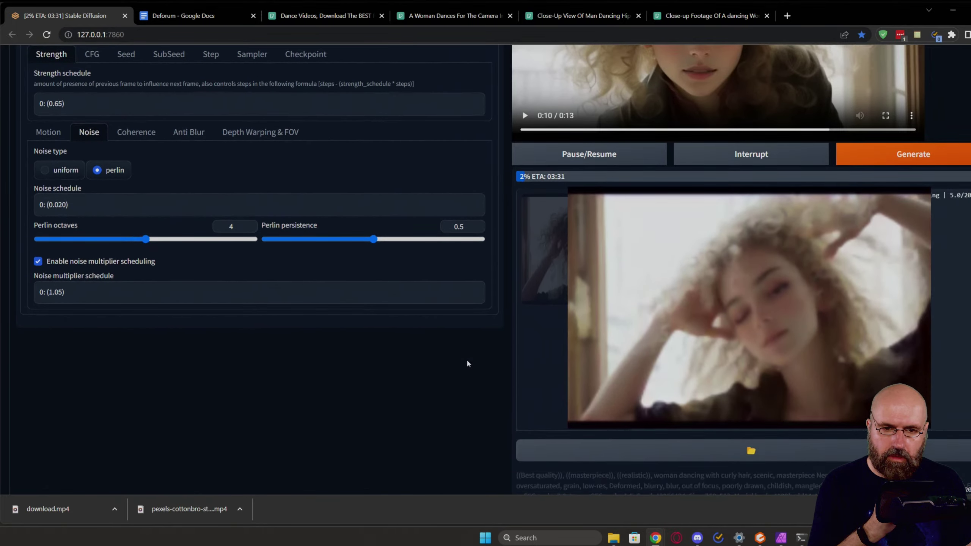
{"action": "scroll", "coordinate": [467, 362], "scroll_direction": "up", "scroll_amount": 1}
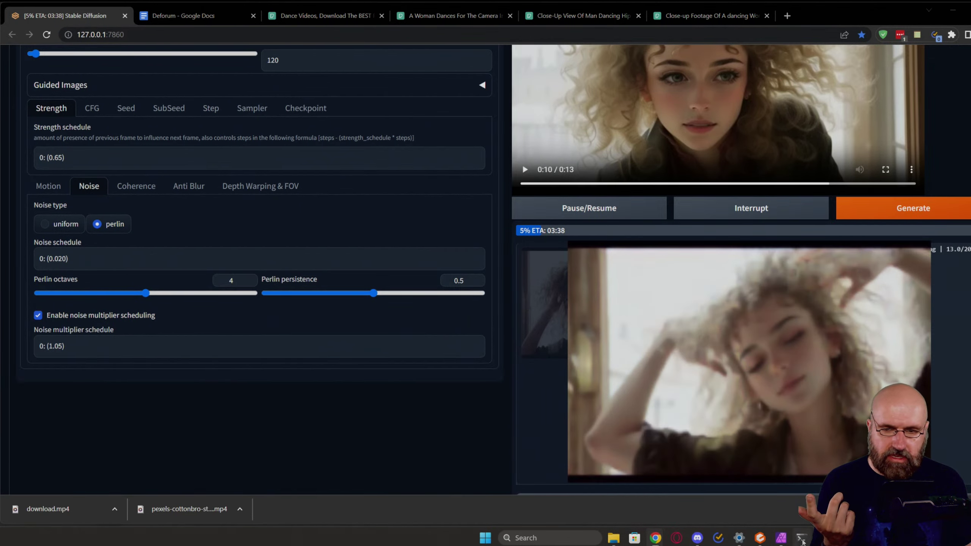
{"action": "left_click", "coordinate": [785, 463]}
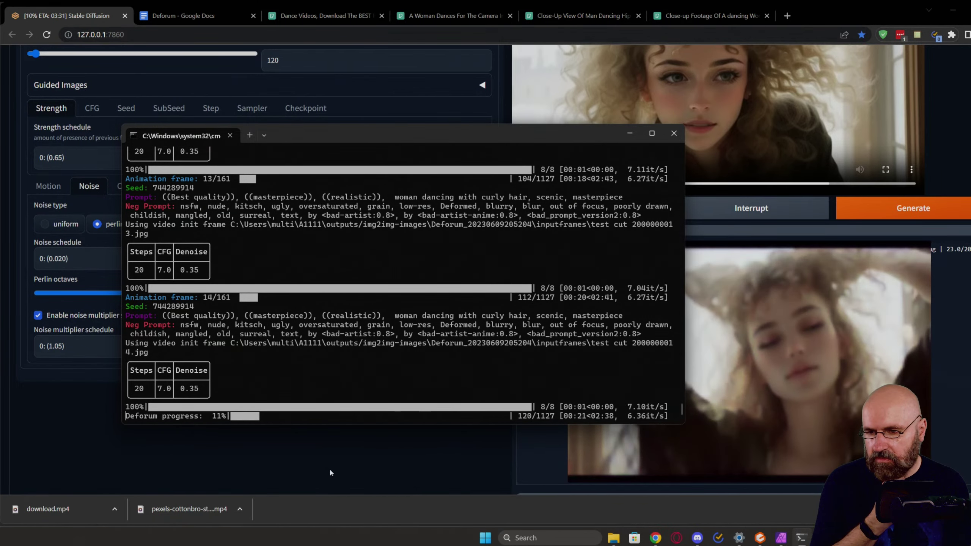
{"action": "left_click", "coordinate": [330, 472]}
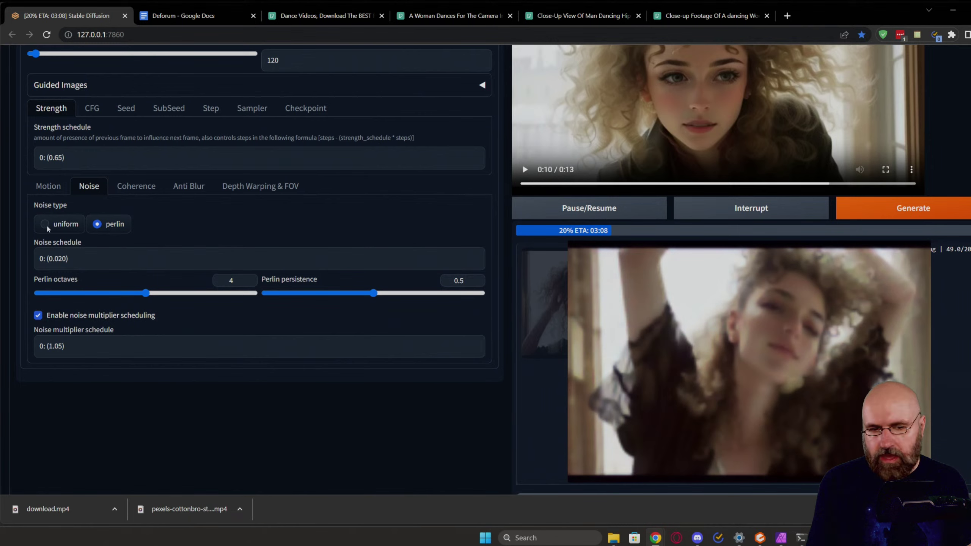
Step: Try to open the previously generated video in a new browser tab
{"action": "scroll", "coordinate": [402, 437], "scroll_direction": "up", "scroll_amount": 7}
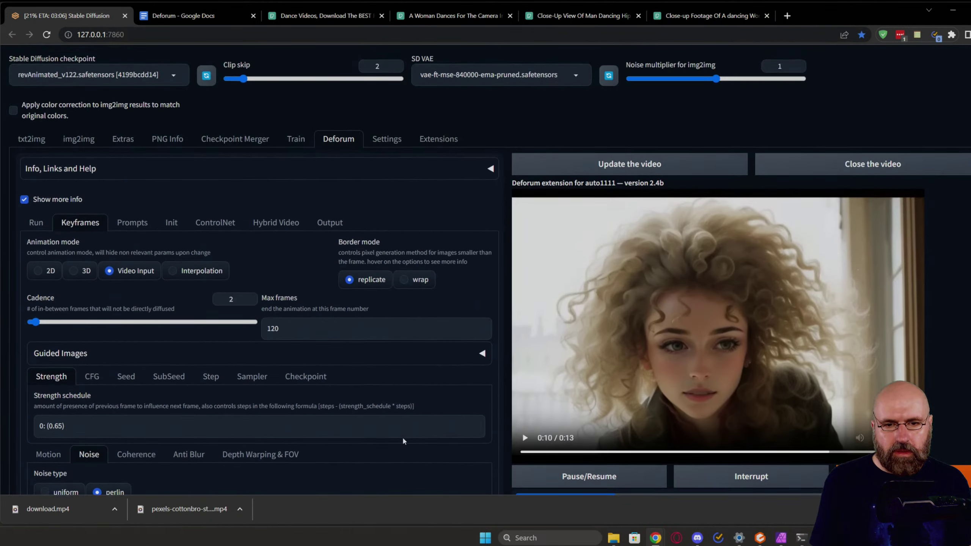
{"action": "scroll", "coordinate": [402, 437], "scroll_direction": "down", "scroll_amount": 4}
{"action": "right_click", "coordinate": [682, 192]}
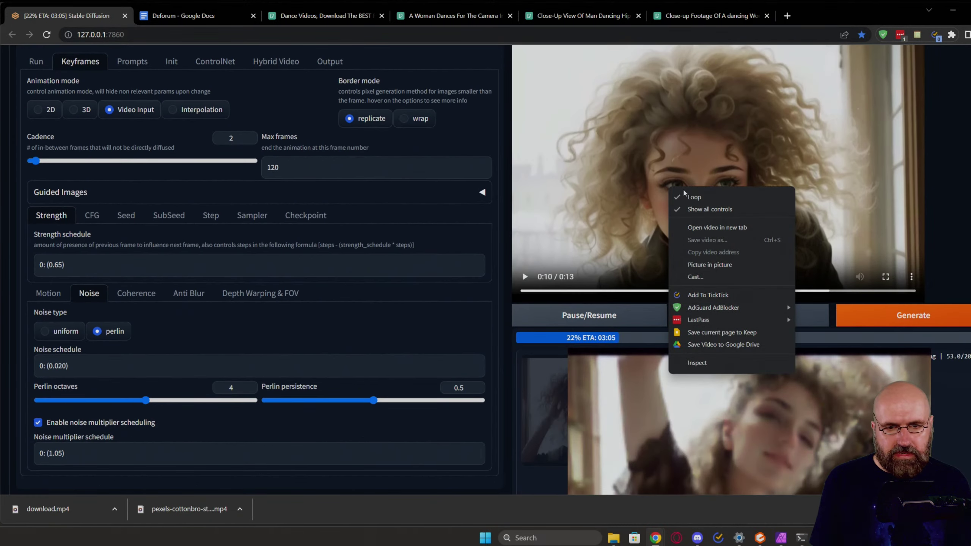
{"action": "left_click", "coordinate": [715, 227]}
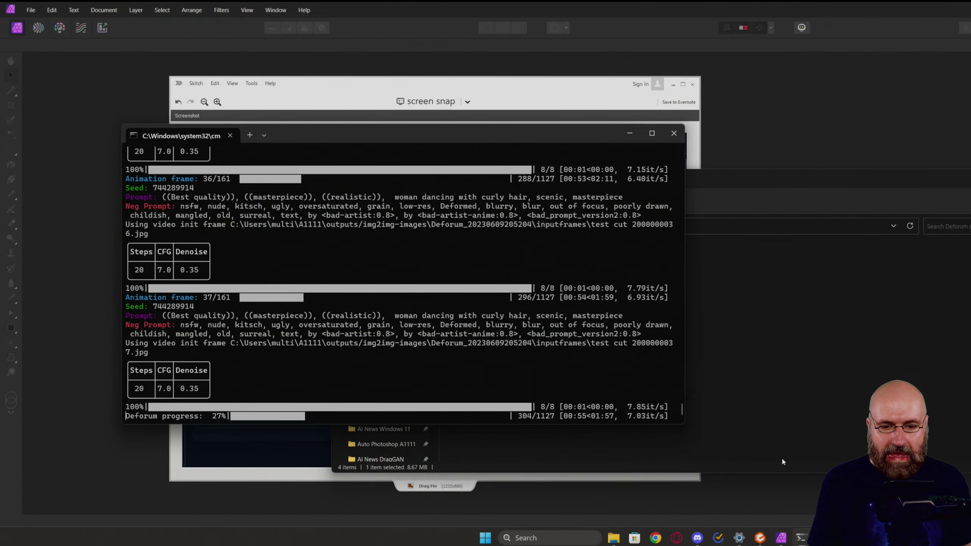
Step: Relaunch Chrome, restore the previous pages and open Deforum in the Stable Diffusion interface
{"action": "left_click", "coordinate": [656, 538]}
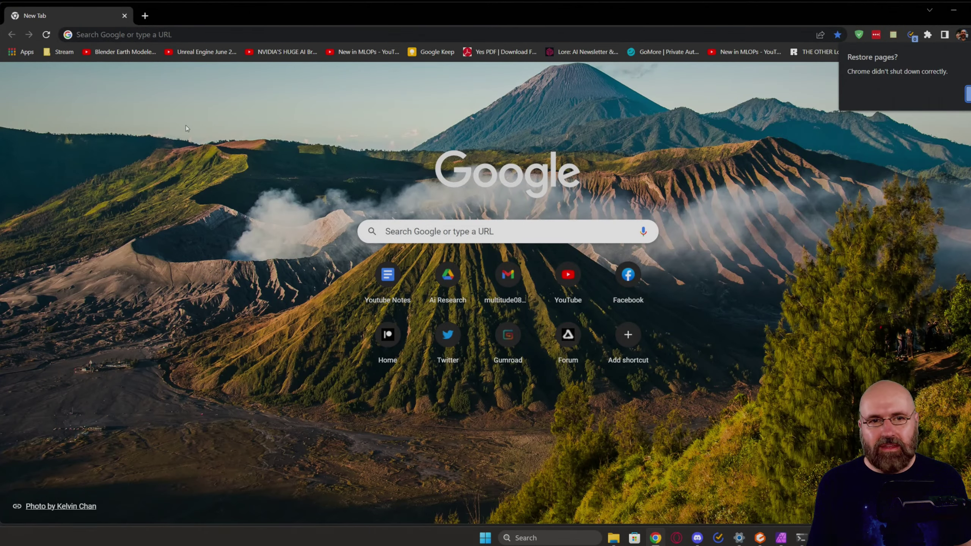
{"action": "left_click", "coordinate": [967, 94]}
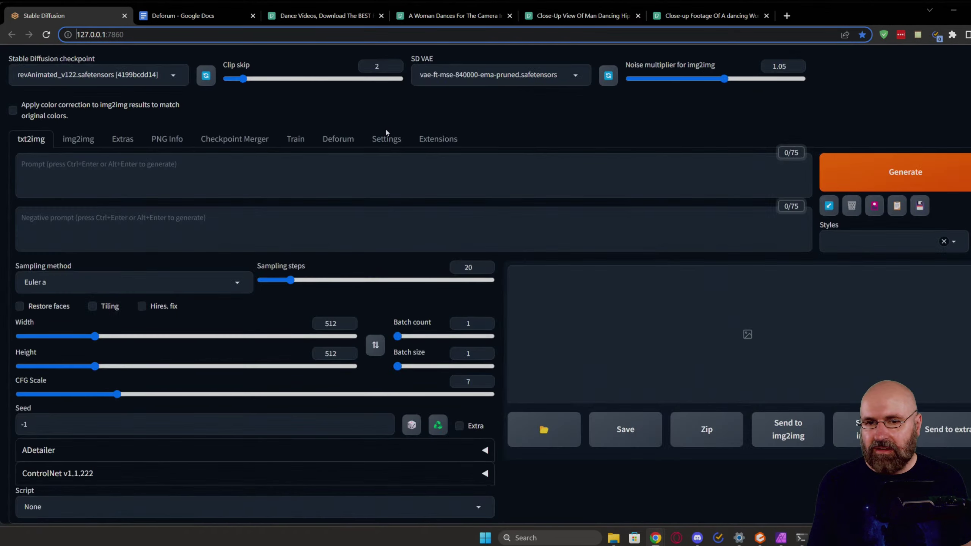
{"action": "left_click", "coordinate": [226, 143]}
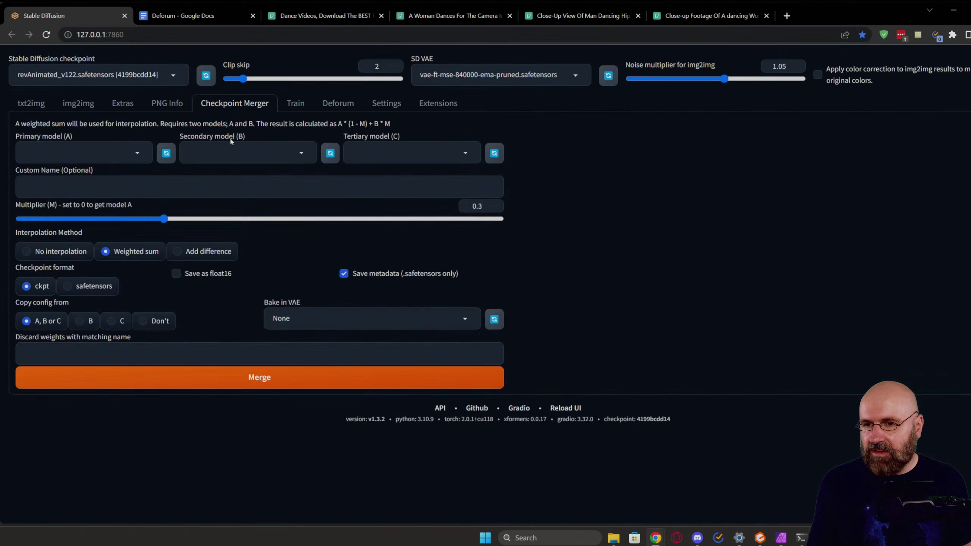
{"action": "left_click", "coordinate": [331, 104]}
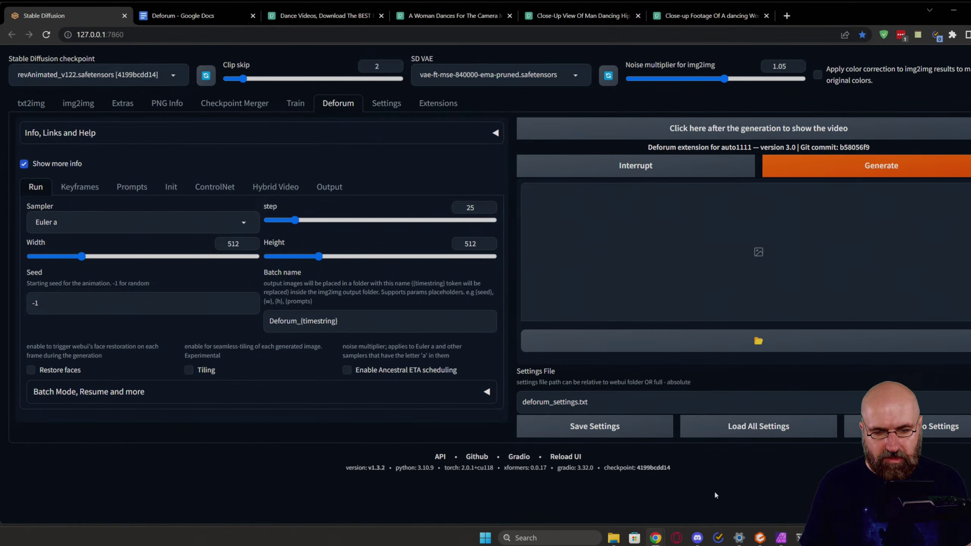
Step: Check the run's progress in the command-line window and look over Deforum's init, ControlNet, keyframe and prompt settings
{"action": "key", "text": "alt+Tab"}
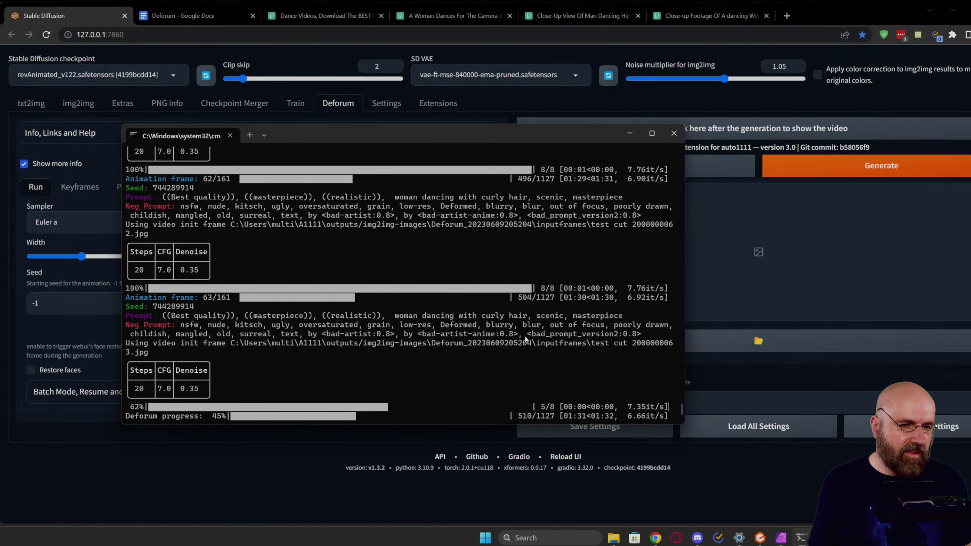
{"action": "left_click", "coordinate": [321, 478]}
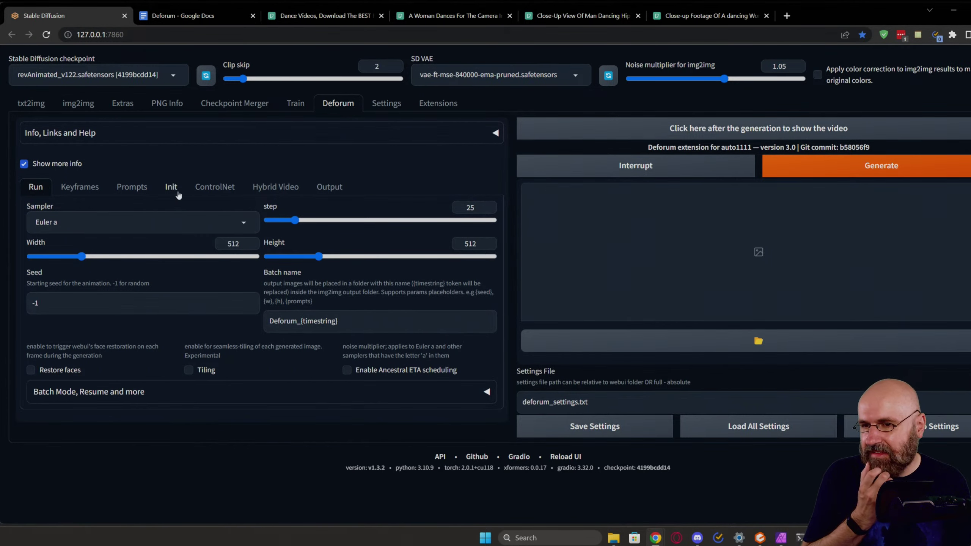
{"action": "left_click", "coordinate": [166, 191]}
{"action": "left_click", "coordinate": [201, 190]}
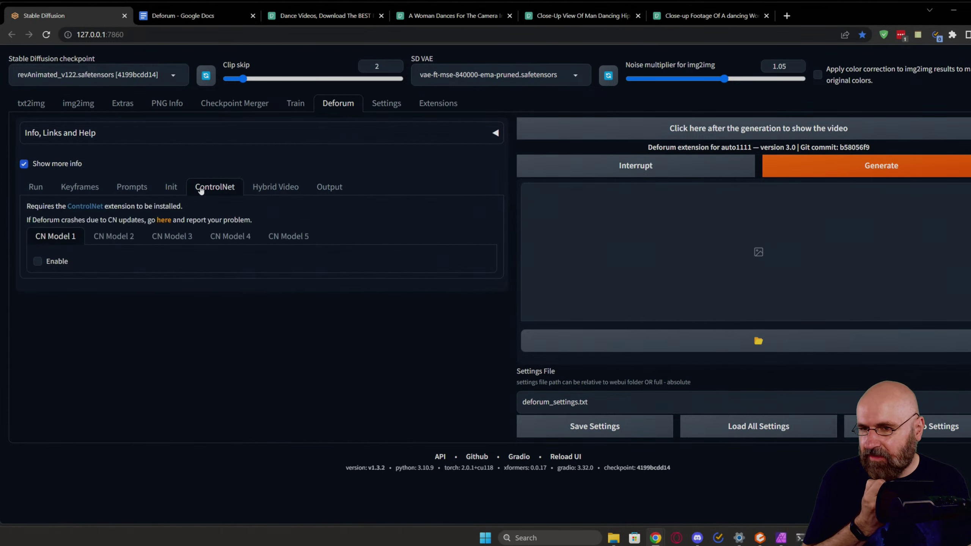
{"action": "left_click", "coordinate": [77, 189]}
{"action": "left_click", "coordinate": [136, 223]}
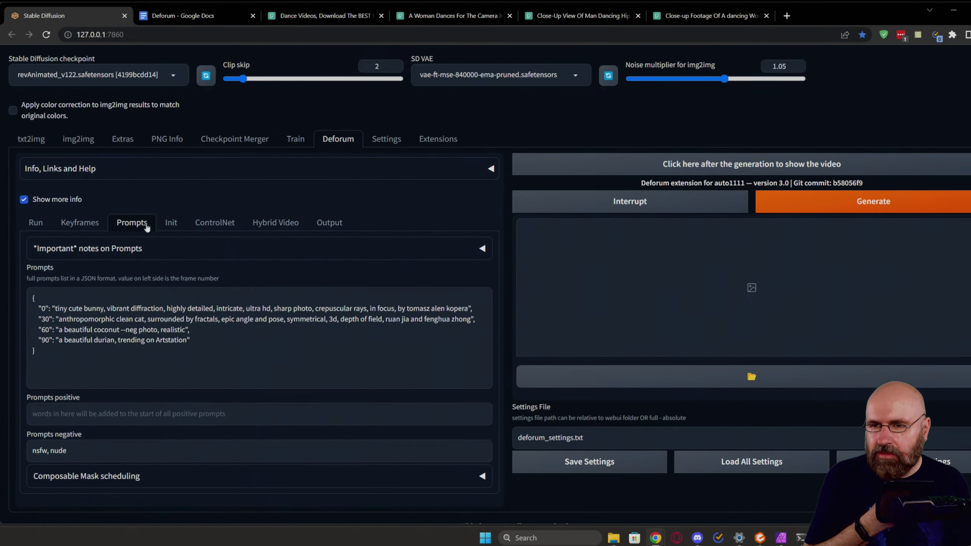
{"action": "scroll", "coordinate": [458, 382], "scroll_direction": "down", "scroll_amount": 1}
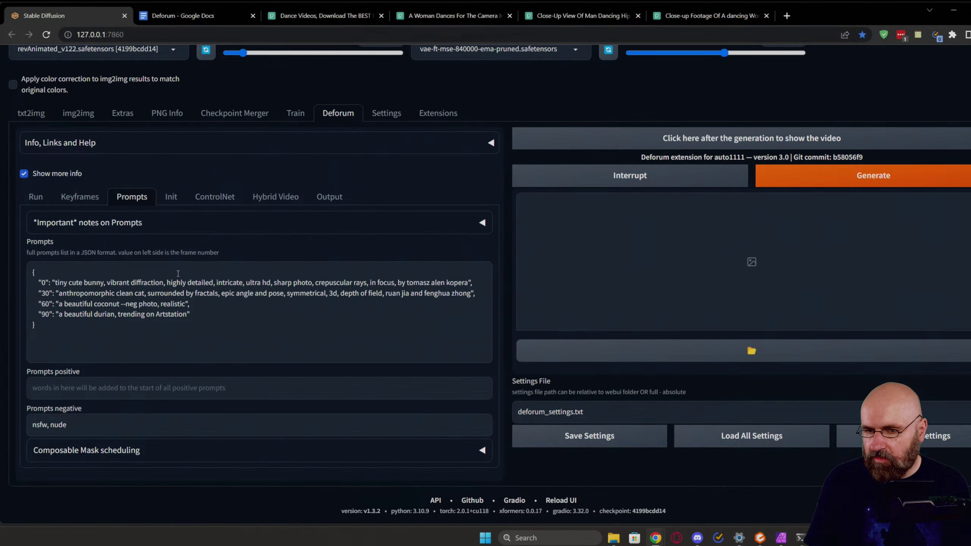
{"action": "scroll", "coordinate": [127, 121], "scroll_direction": "up", "scroll_amount": 1}
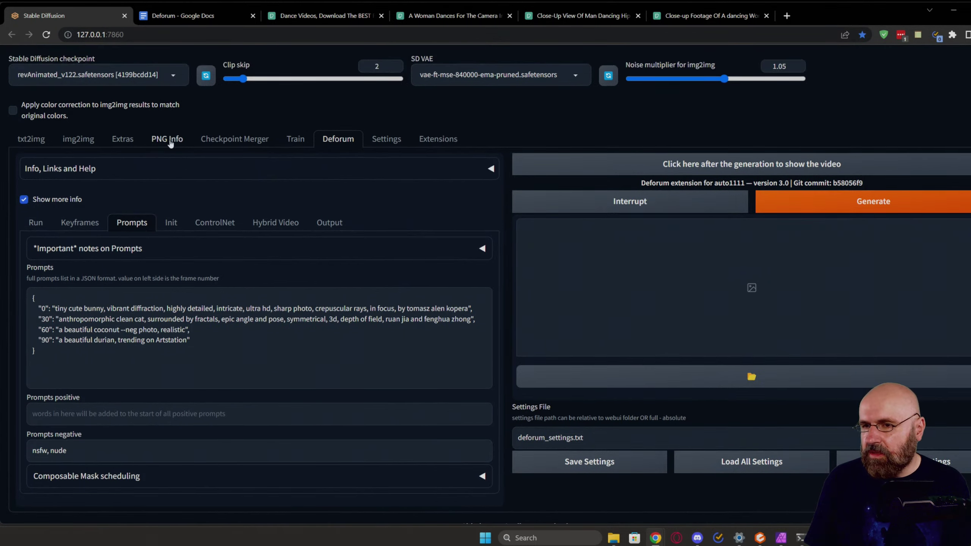
Step: Begin choosing an image to read in PNG Info and browse to the A1111 folder
{"action": "left_click", "coordinate": [169, 138]}
{"action": "left_click", "coordinate": [304, 179]}
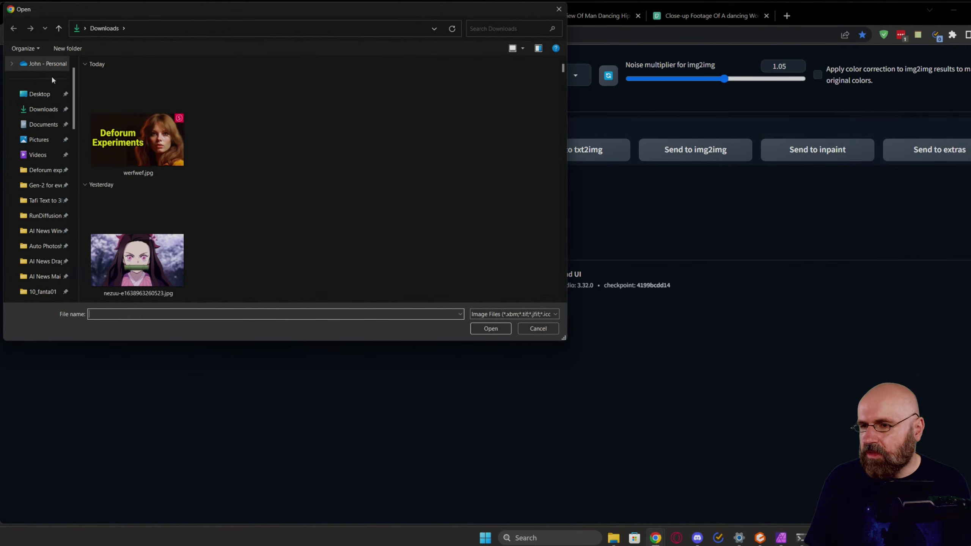
{"action": "scroll", "coordinate": [42, 153], "scroll_direction": "down", "scroll_amount": 2}
{"action": "scroll", "coordinate": [44, 227], "scroll_direction": "down", "scroll_amount": 1}
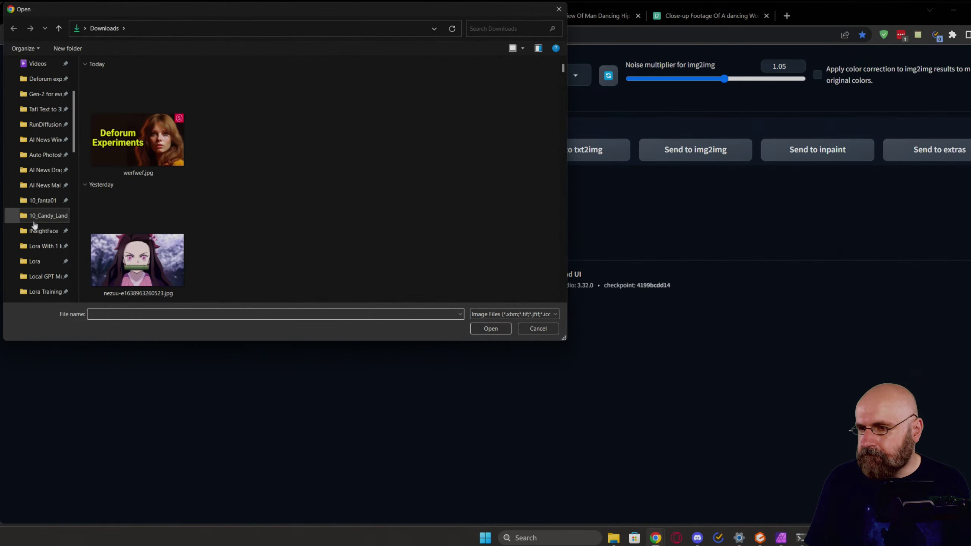
{"action": "scroll", "coordinate": [45, 253], "scroll_direction": "down", "scroll_amount": 2}
{"action": "left_click", "coordinate": [41, 246]}
{"action": "scroll", "coordinate": [145, 200], "scroll_direction": "down", "scroll_amount": 3}
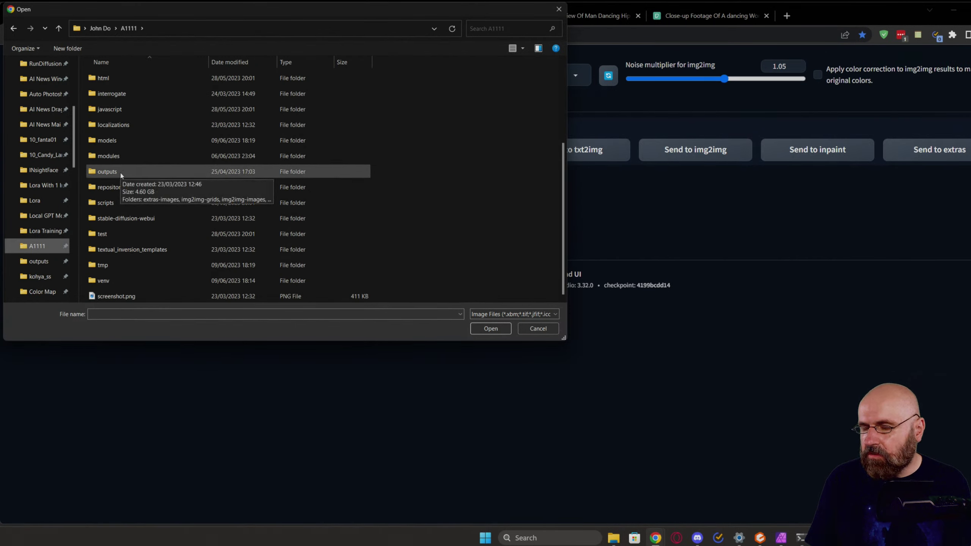
{"action": "scroll", "coordinate": [145, 183], "scroll_direction": "up", "scroll_amount": 3}
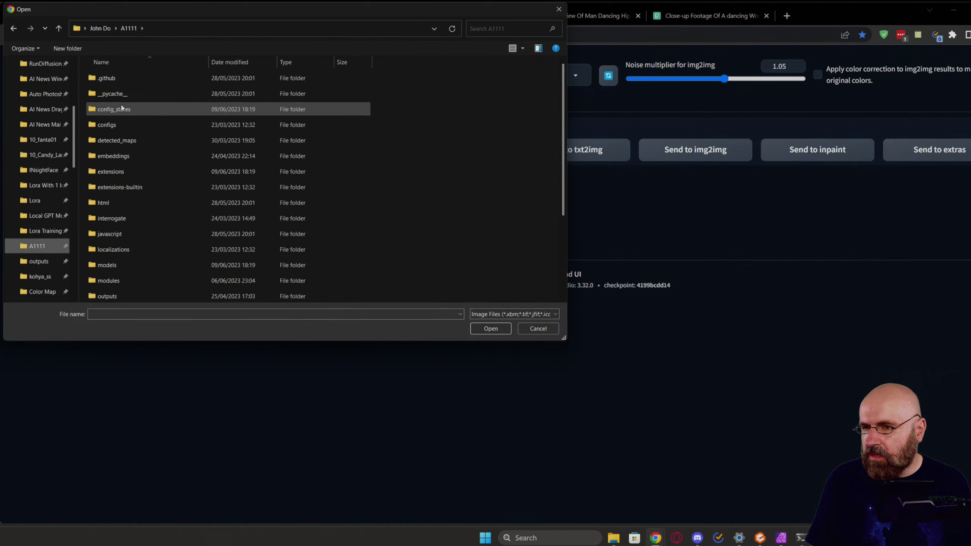
{"action": "scroll", "coordinate": [124, 153], "scroll_direction": "down", "scroll_amount": 3}
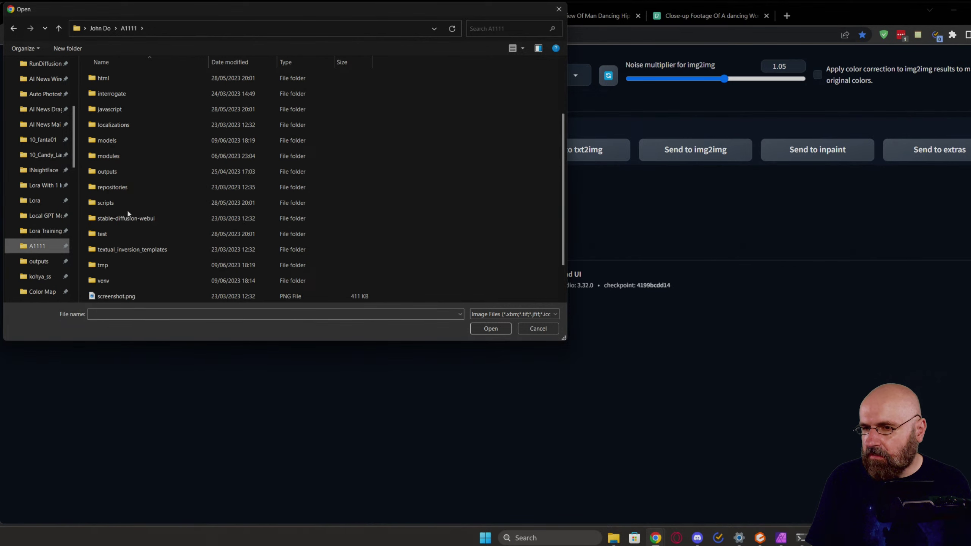
{"action": "double_click", "coordinate": [120, 172]}
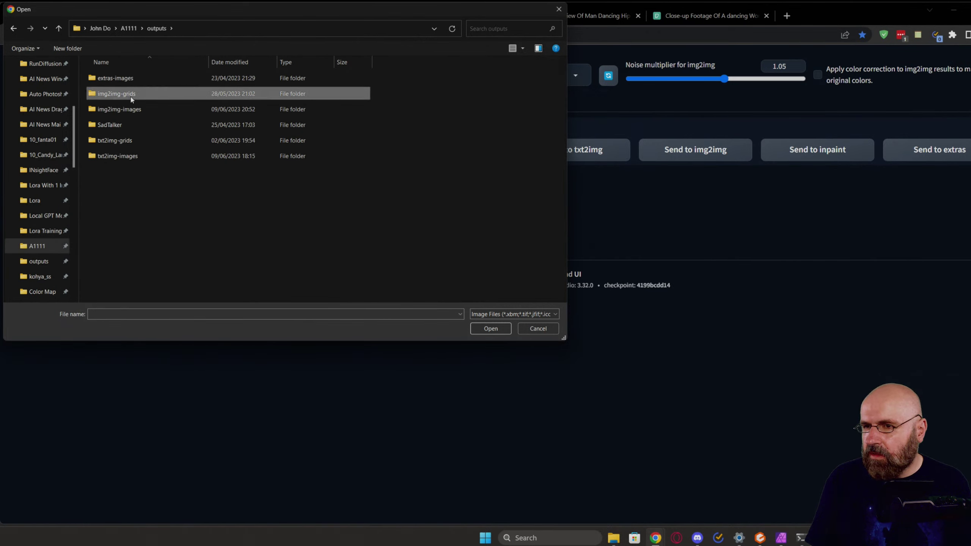
{"action": "double_click", "coordinate": [130, 109]}
{"action": "scroll", "coordinate": [137, 143], "scroll_direction": "down", "scroll_amount": 10}
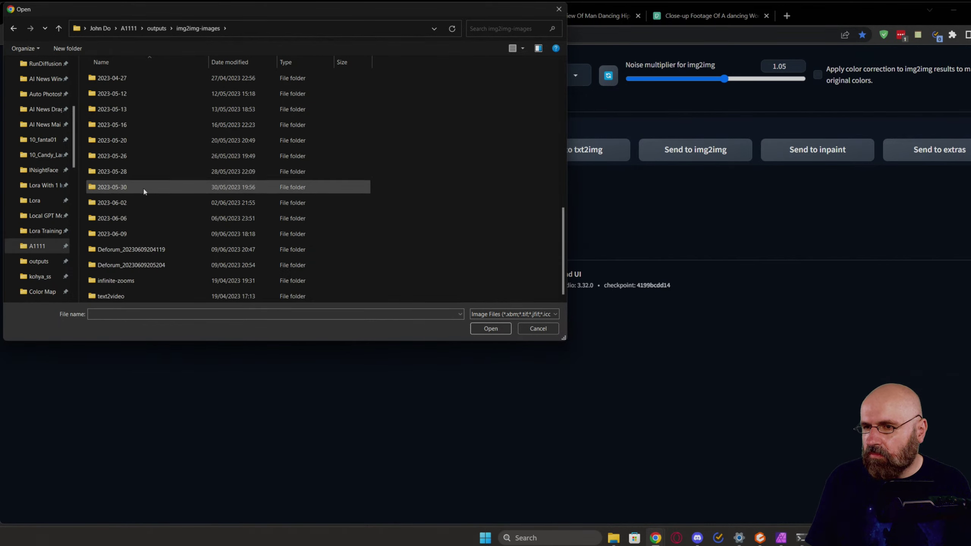
{"action": "double_click", "coordinate": [155, 265]}
{"action": "double_click", "coordinate": [167, 93]}
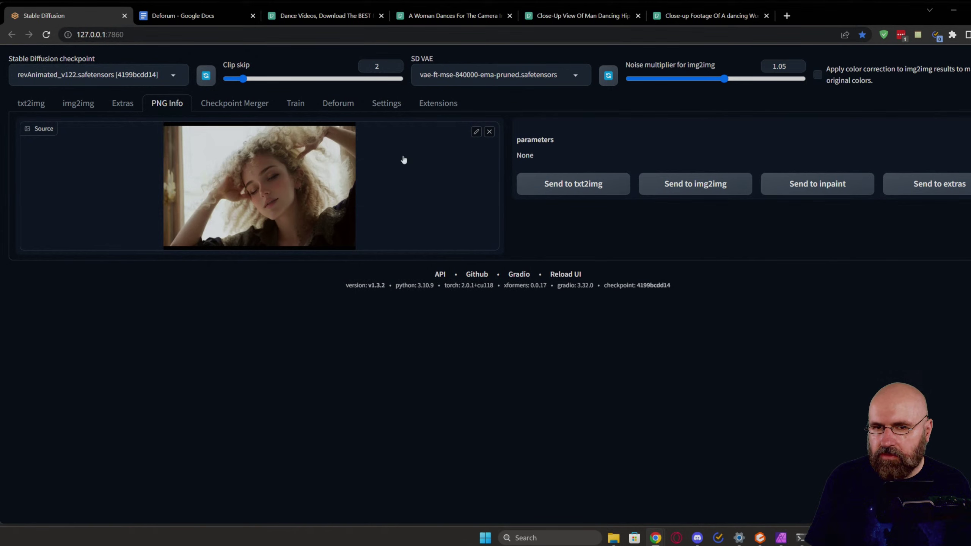
Step: Replace the PNG Info source with the fourth pink-haired woman image from the 2023-05-30 folder of txt2img-images
{"action": "left_click", "coordinate": [489, 132]}
{"action": "left_click", "coordinate": [260, 192]}
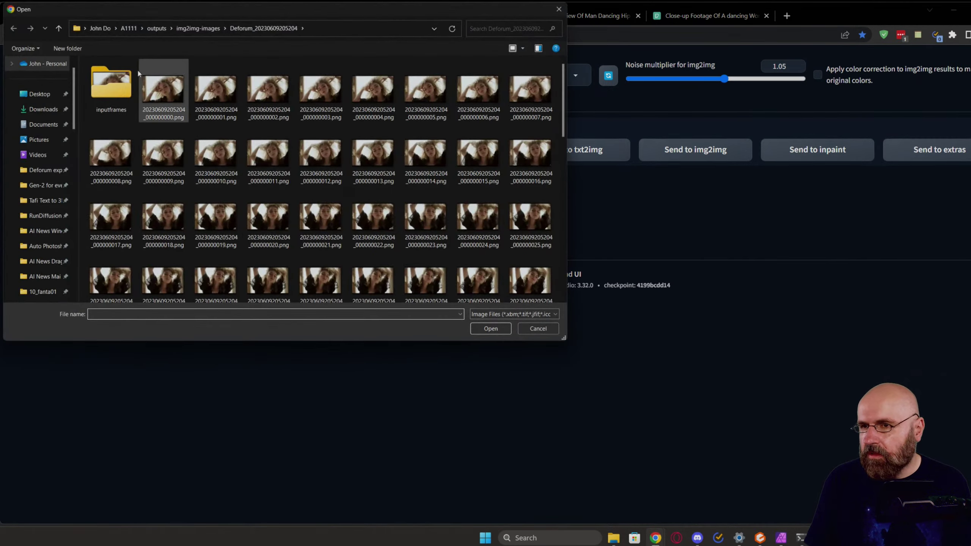
{"action": "left_click", "coordinate": [156, 28]}
{"action": "double_click", "coordinate": [118, 155]}
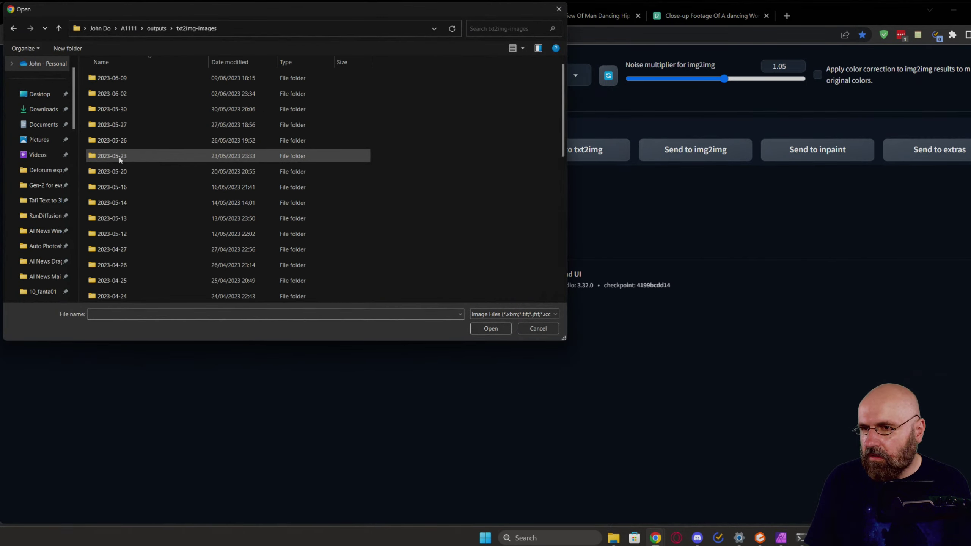
{"action": "double_click", "coordinate": [114, 108]}
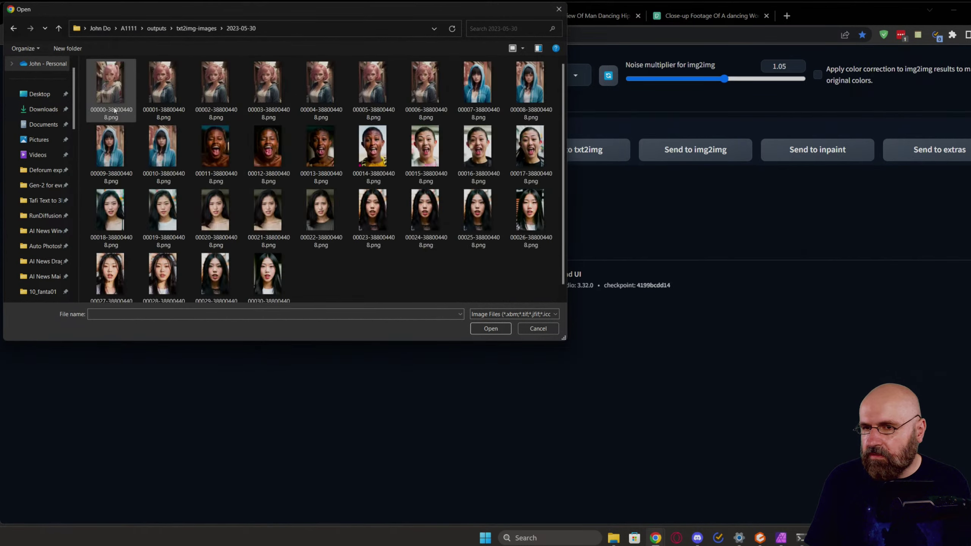
{"action": "double_click", "coordinate": [263, 91]}
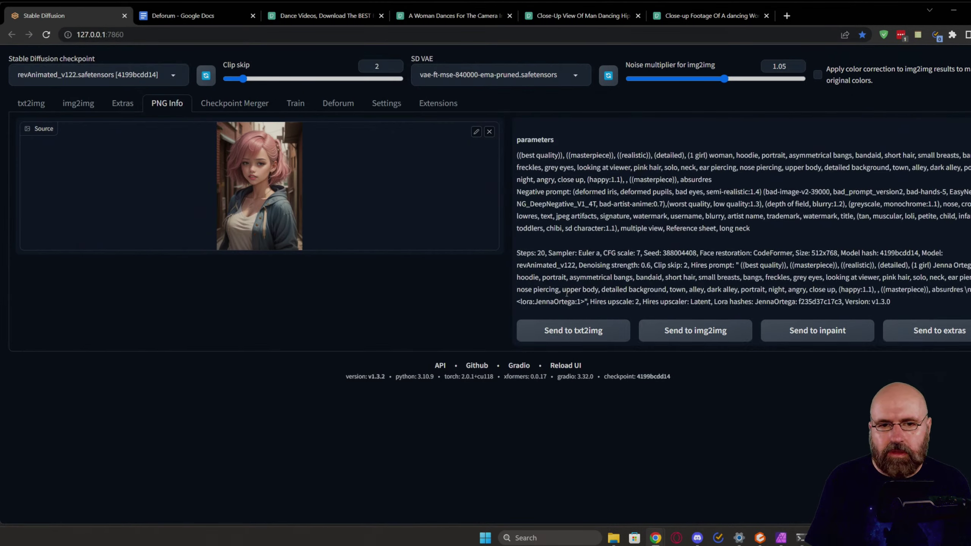
Step: Copy the tags "((best quality)), ((masterpiece)), ((realistic)), (detailed)," from the image's parameters into Deforum's positive prompts
{"action": "left_click_drag", "start_coordinate": [517, 154], "coordinate": [684, 158]}
{"action": "key", "text": "ctrl+c"}
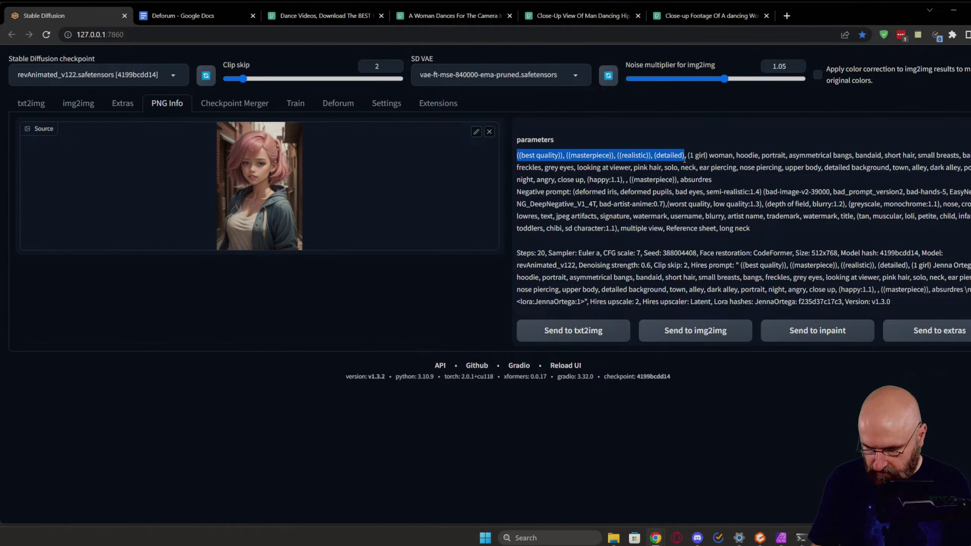
{"action": "left_click", "coordinate": [31, 103]}
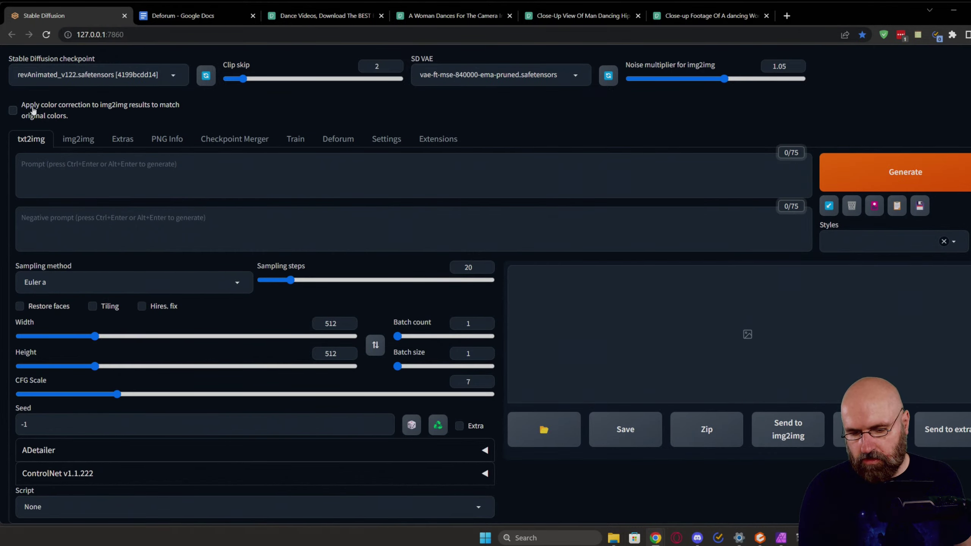
{"action": "left_click", "coordinate": [338, 141]}
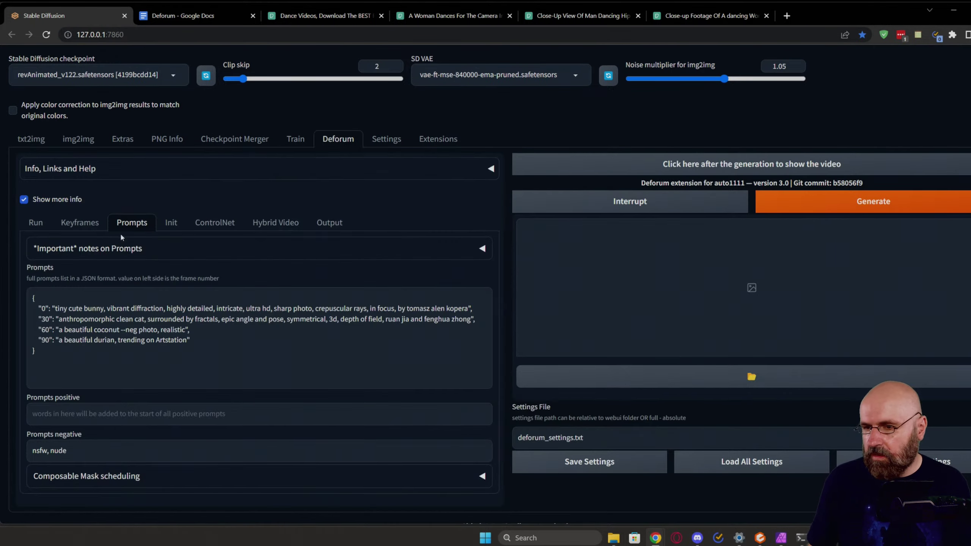
{"action": "left_click", "coordinate": [130, 413]}
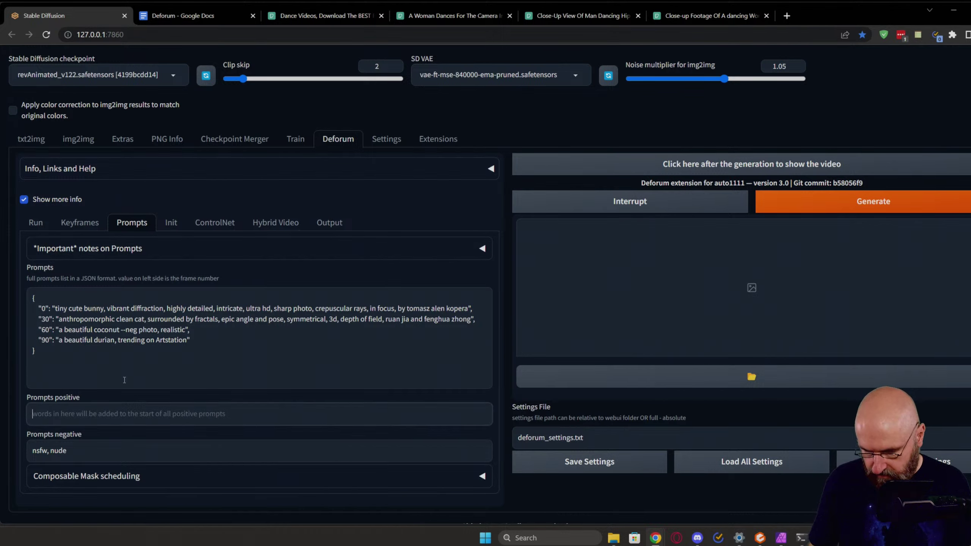
{"action": "key", "text": "ctrl+v"}
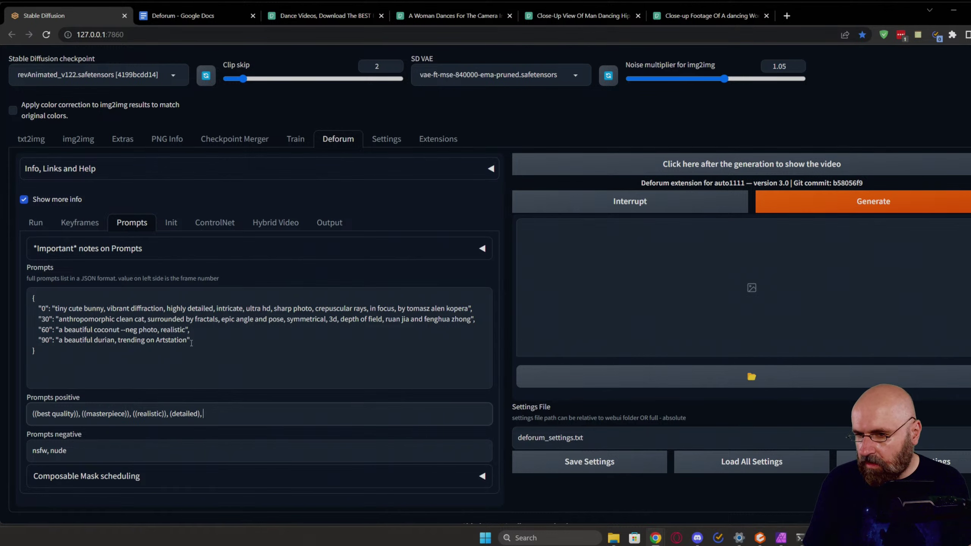
Step: Remove the prompts for frames 30, 60 and 90 and set the frame 0 prompt to "beautiful woman with curly hair"
{"action": "left_click_drag", "start_coordinate": [194, 339], "coordinate": [469, 308]}
{"action": "key", "text": "BackSpace"}
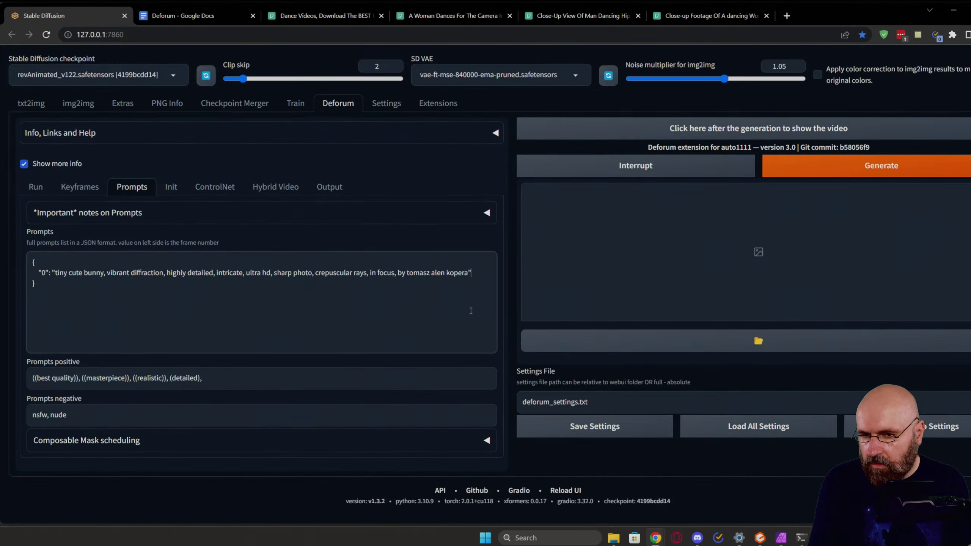
{"action": "left_click_drag", "start_coordinate": [468, 272], "coordinate": [57, 272]}
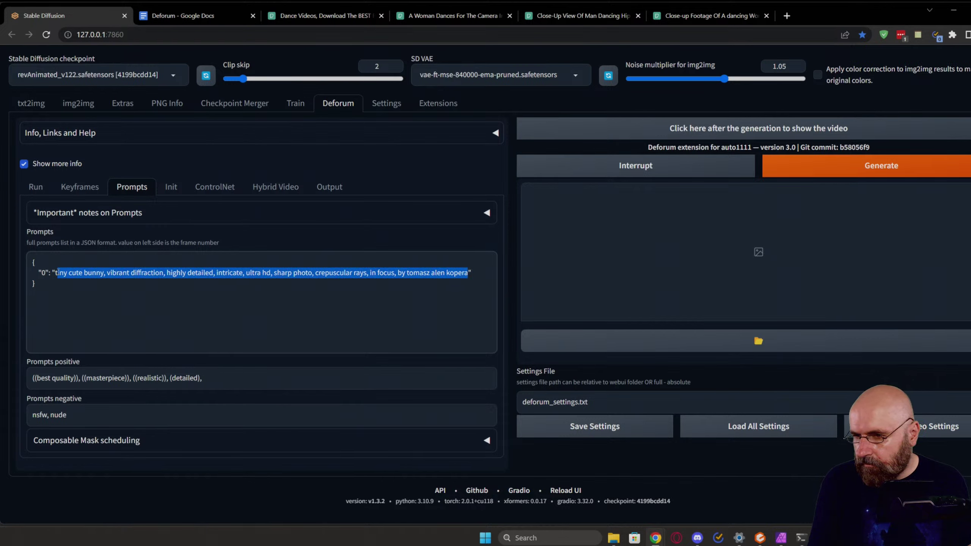
{"action": "type", "text": "b"}
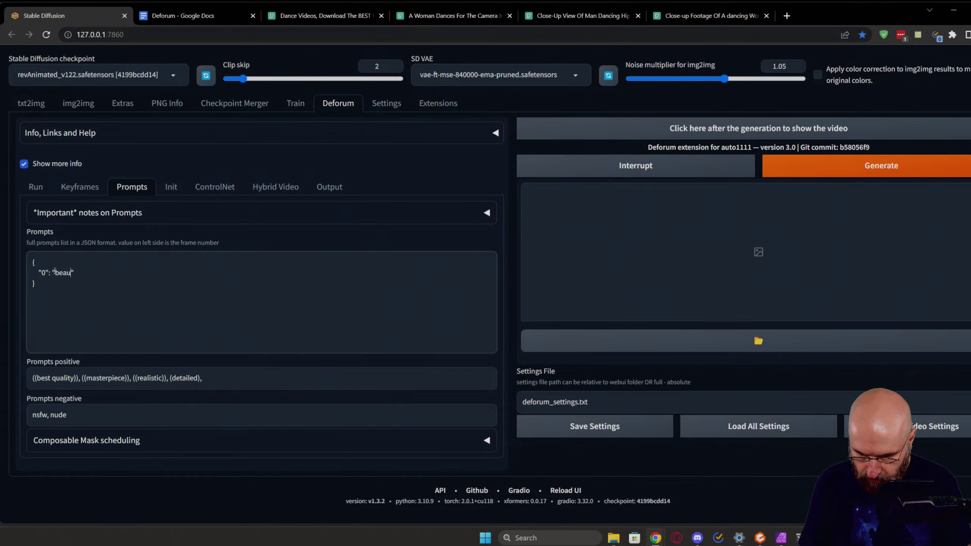
{"action": "type", "text": "eautiful woman with curly"}
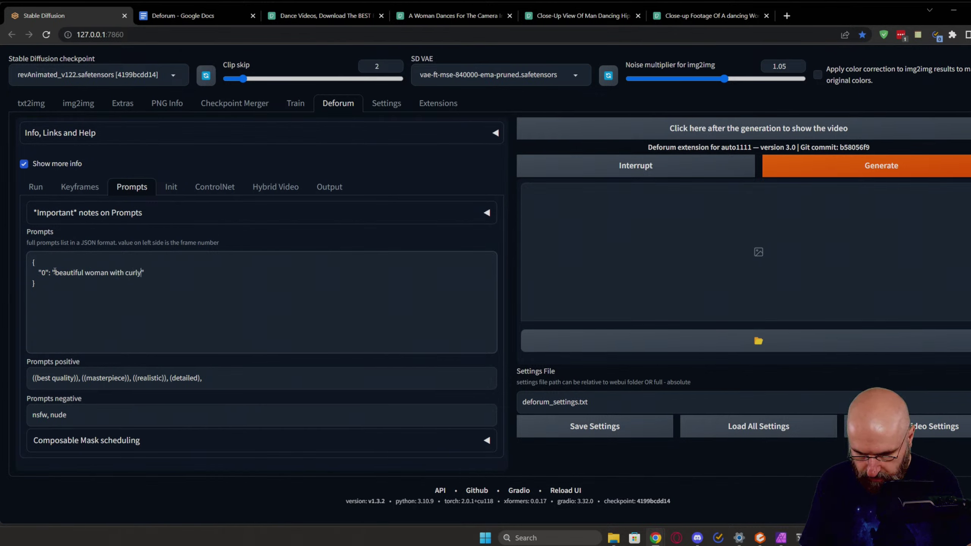
{"action": "type", "text": " hair"}
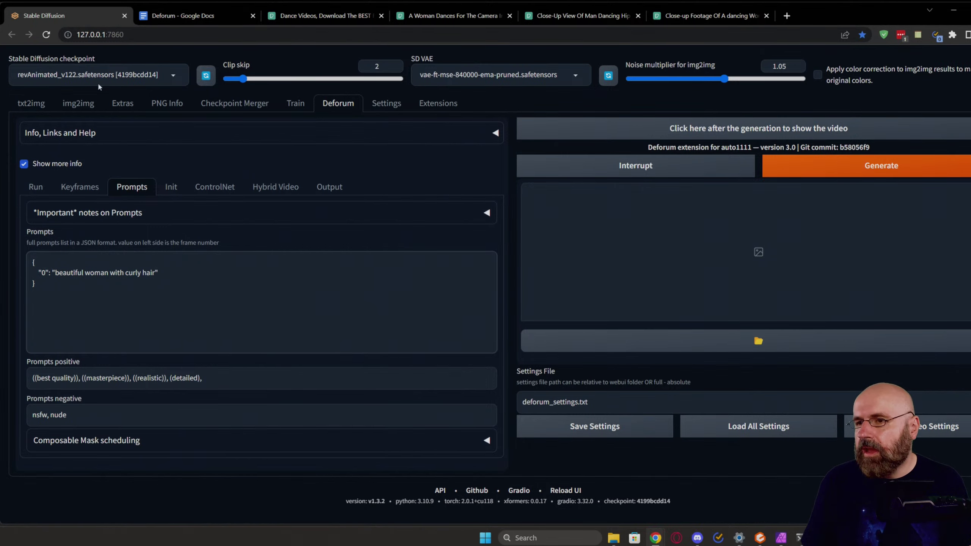
{"action": "left_click", "coordinate": [78, 107]}
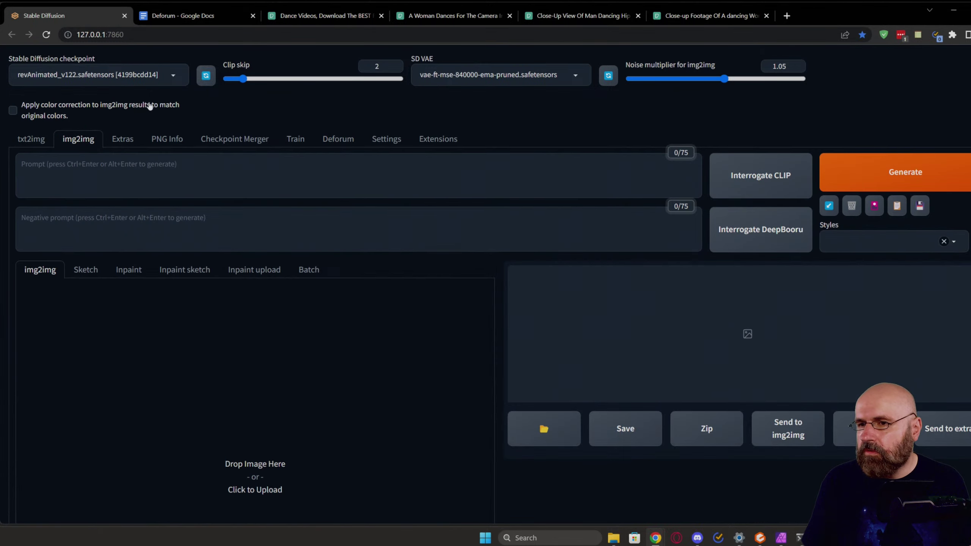
{"action": "left_click", "coordinate": [162, 135]}
{"action": "left_click", "coordinate": [95, 102]}
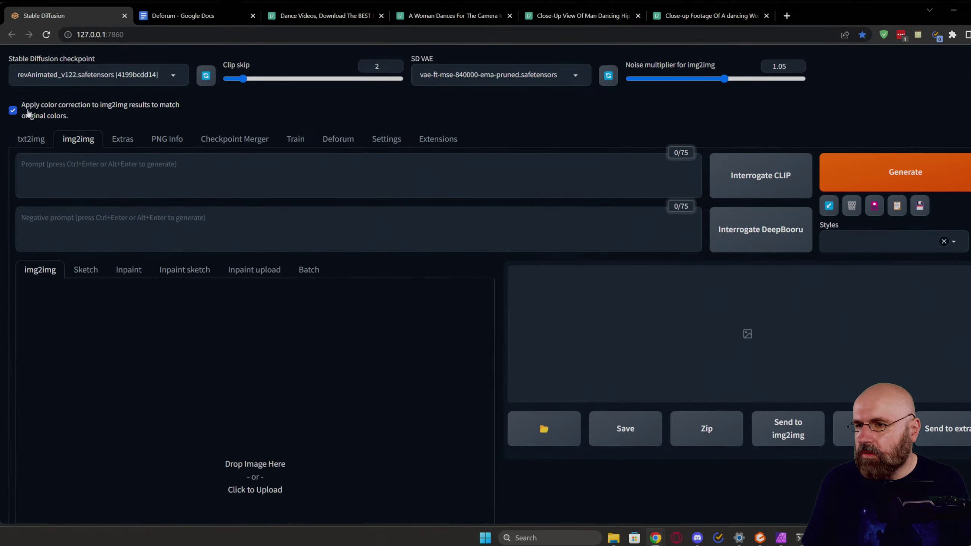
{"action": "left_click", "coordinate": [12, 110]}
Step: Copy the whole negative prompt from the PNG Info parameters and append it after "nsfw, nude" in Deforum's negative prompts
{"action": "left_click", "coordinate": [164, 138]}
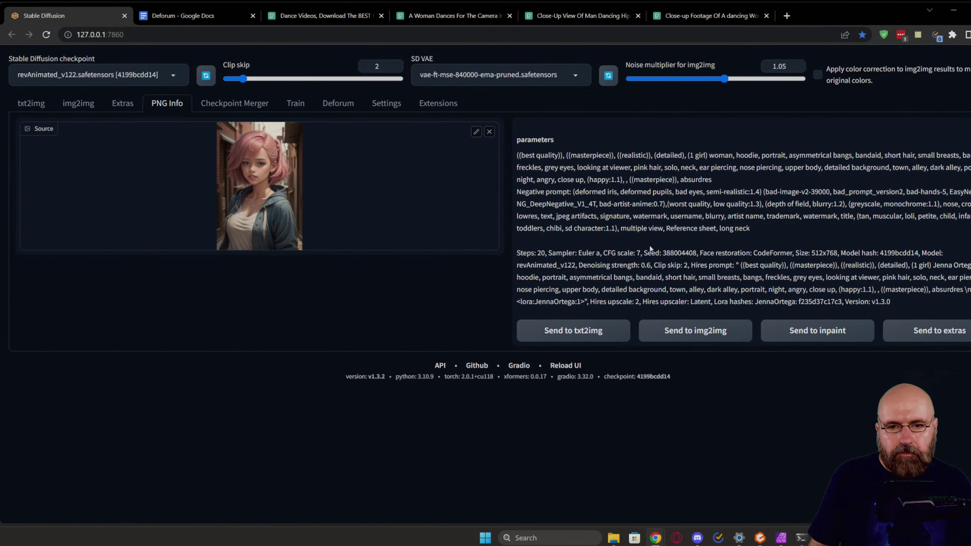
{"action": "left_click_drag", "start_coordinate": [759, 231], "coordinate": [572, 192]}
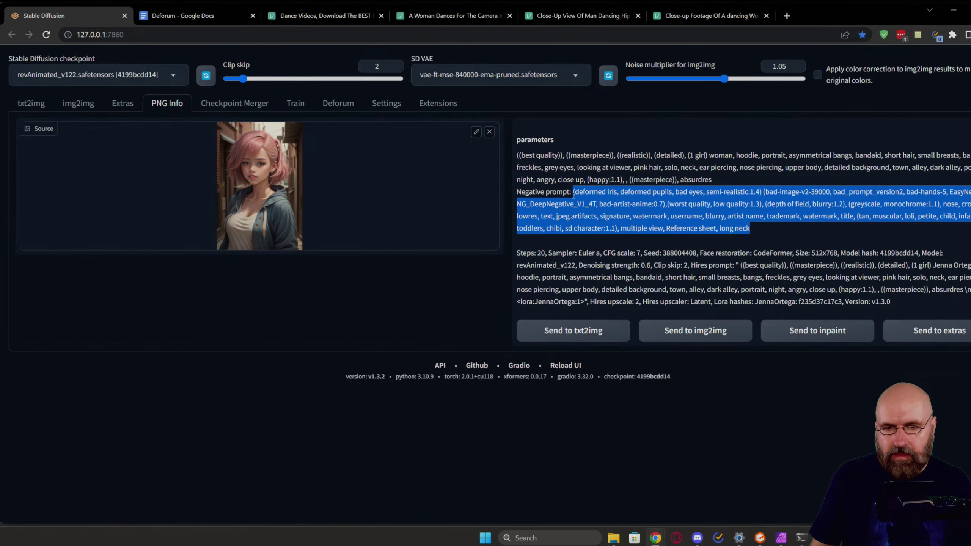
{"action": "left_click", "coordinate": [338, 108]}
{"action": "left_click", "coordinate": [95, 376]}
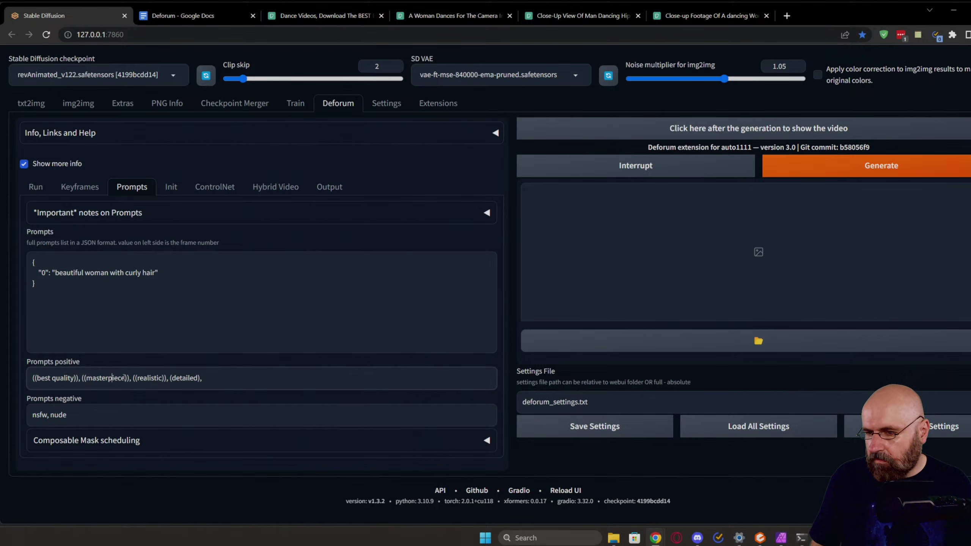
{"action": "left_click", "coordinate": [86, 419]}
{"action": "type", "text": ", (deformed iris, deformed pupils, bad eyes, semi-realistic:1.4) (bad-image-v2-39000, bad_prompt_version2, bad-hands-5, EasyNegative, NG_DeepNegative_V1_4T, bad-artist-anime:0.7),(worst quality, low quality:1.3), (depth of field, blurry:1.2), (greyscale, monochrome:1.1), nose, cropped, lowres, text, jpeg artifacts, signature, watermark, username, blurry, artist name, trademark, watermark, title, (tan, muscular, loli, petite, child, infant, toddlers, chibi, sd character:1.1), multiple view, Reference sheet, long neck"}
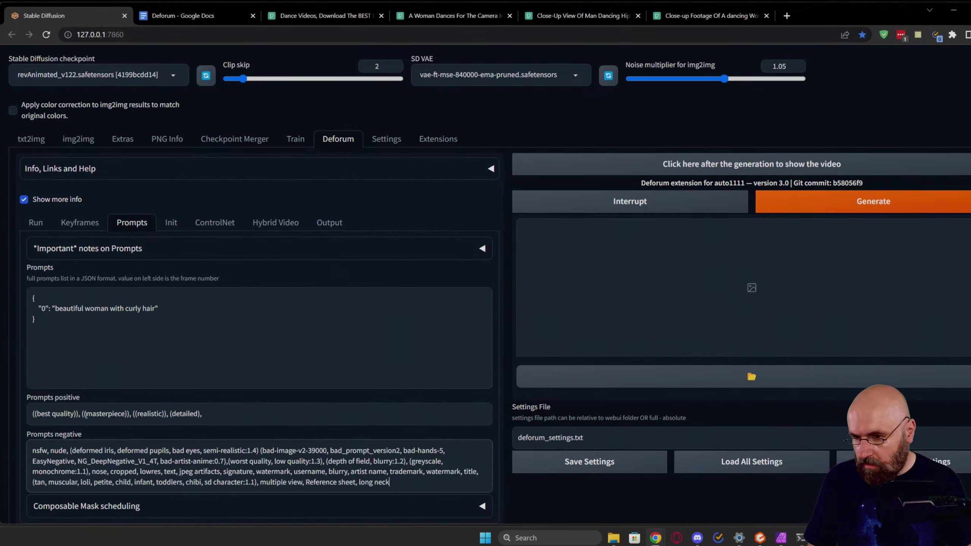
Step: Set Deforum's run settings to 20 steps, width 768 and the DPM++ 2S a Karras sampler
{"action": "scroll", "coordinate": [69, 395], "scroll_direction": "down", "scroll_amount": 2}
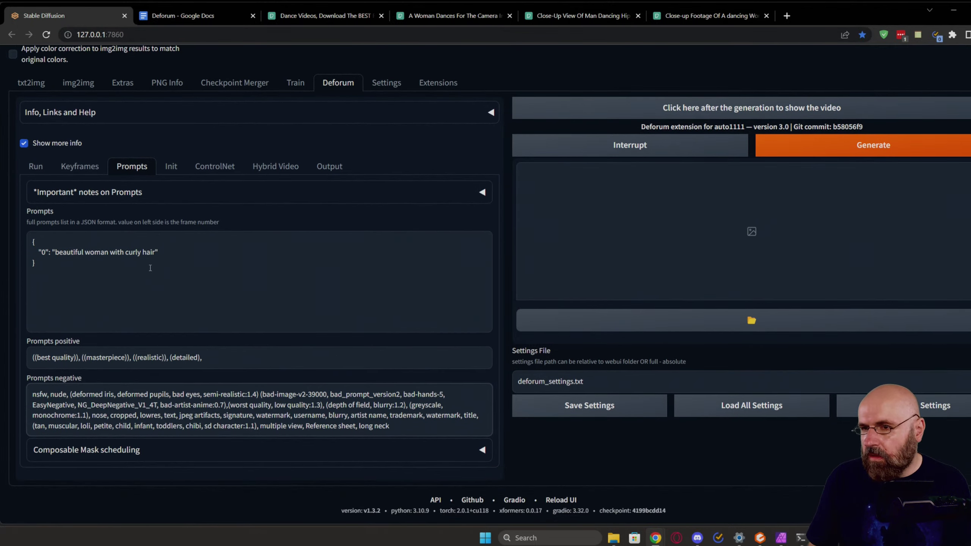
{"action": "scroll", "coordinate": [150, 268], "scroll_direction": "up", "scroll_amount": 2}
{"action": "left_click", "coordinate": [33, 225]}
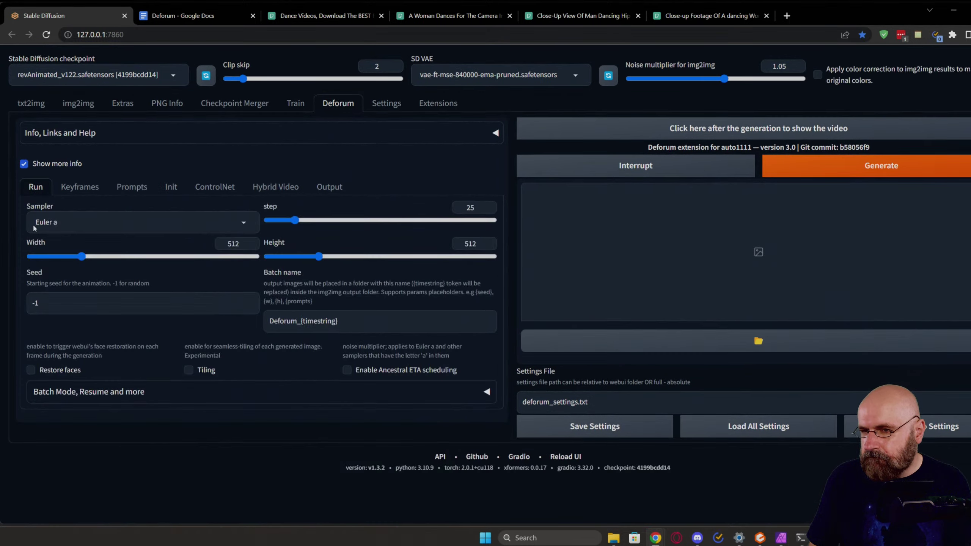
{"action": "type", "text": "20"}
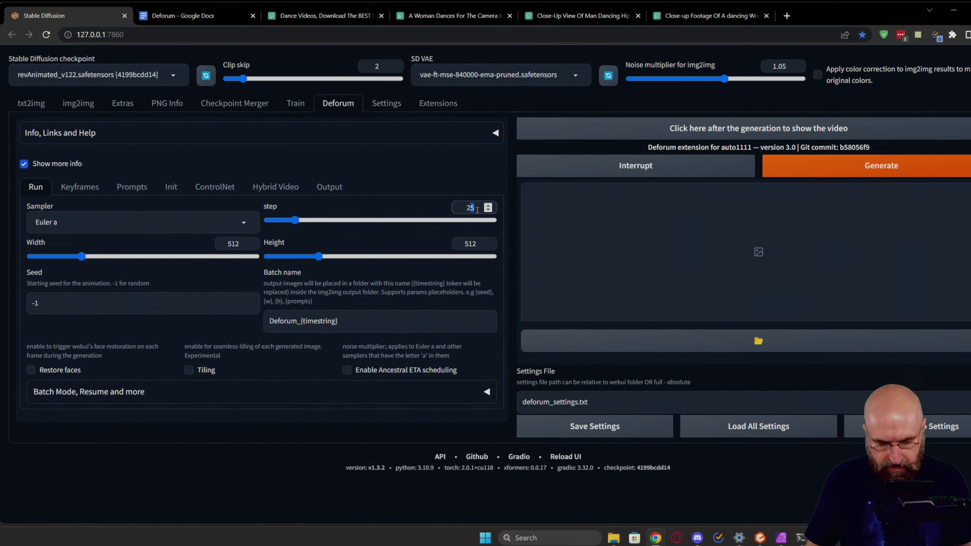
{"action": "double_click", "coordinate": [221, 240]}
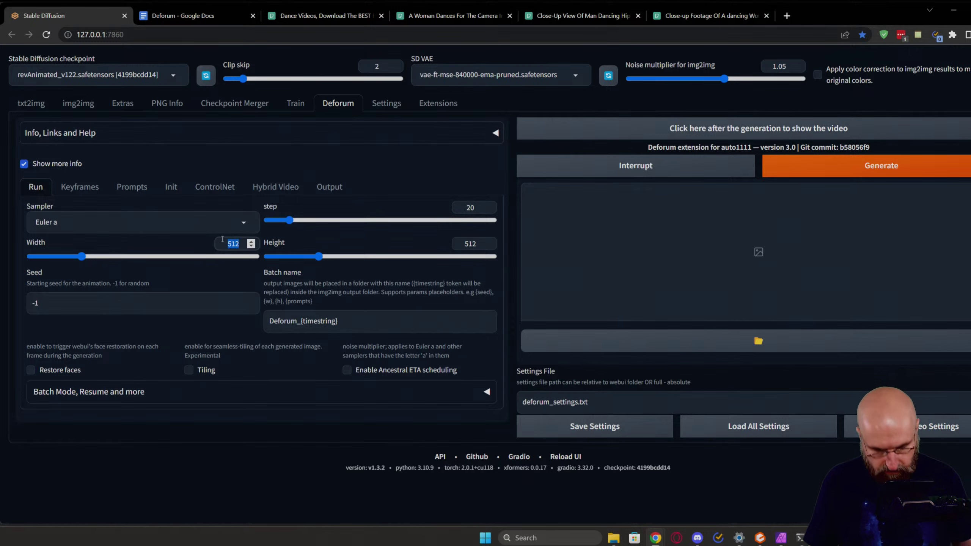
{"action": "type", "text": "768"}
{"action": "left_click", "coordinate": [134, 219]}
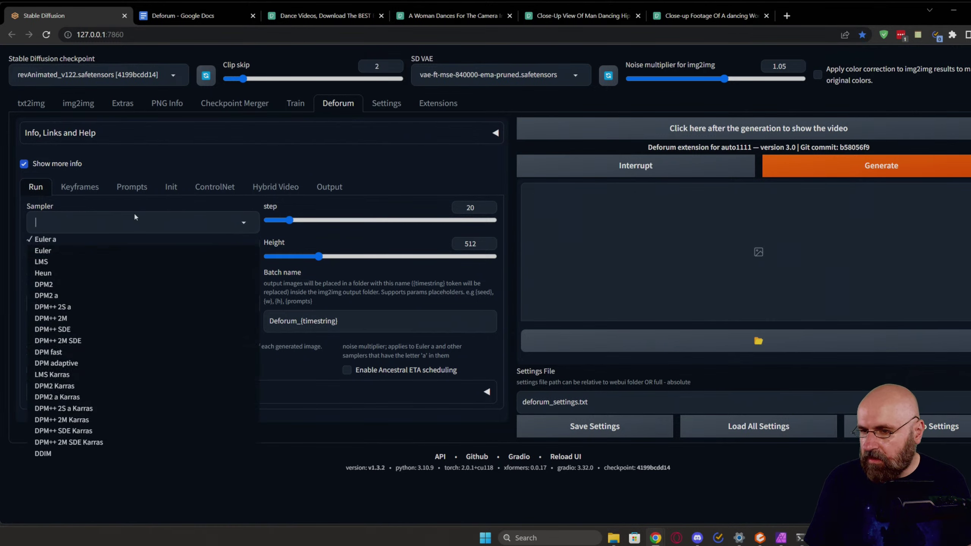
{"action": "left_click", "coordinate": [80, 413]}
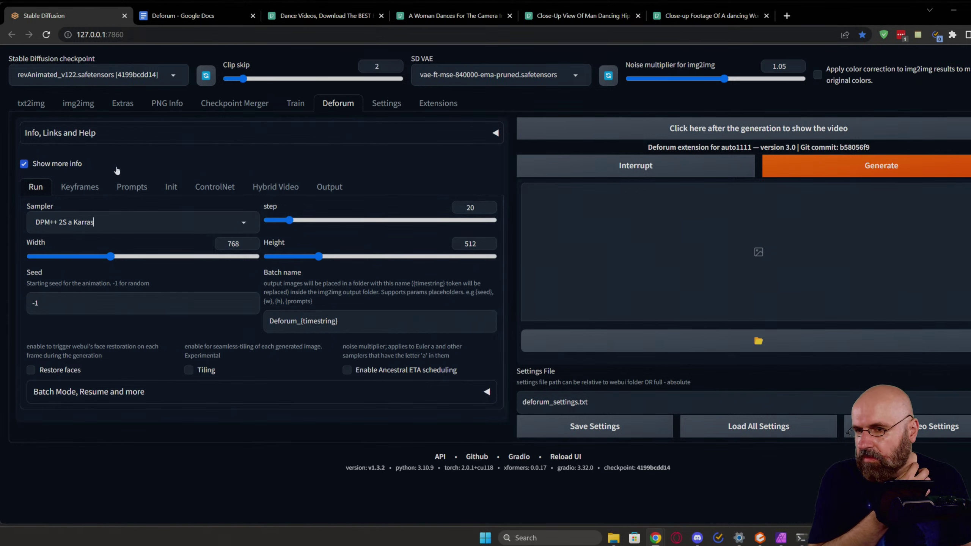
Step: Set Deforum's animation mode to Video Input and show the CFG scale schedule
{"action": "left_click", "coordinate": [89, 187]}
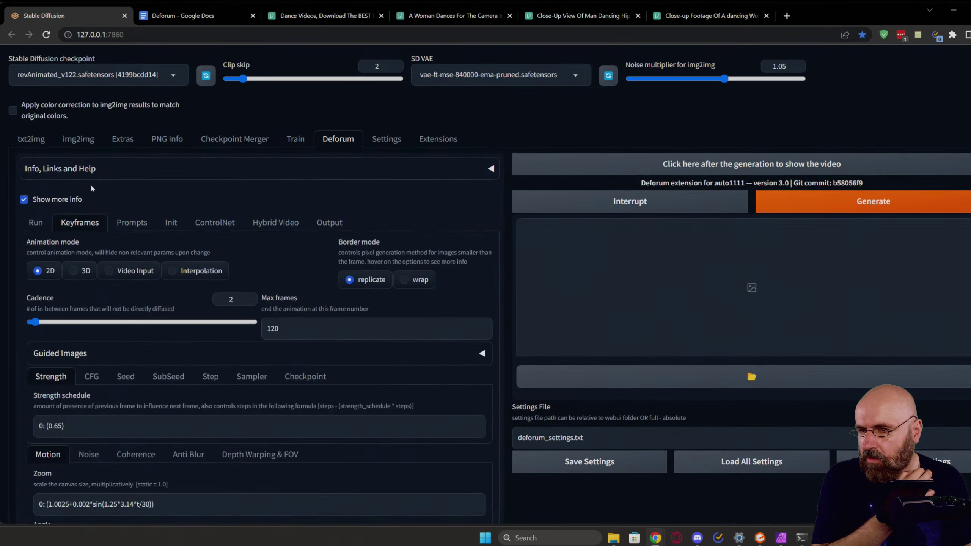
{"action": "left_click", "coordinate": [109, 270]}
{"action": "scroll", "coordinate": [183, 275], "scroll_direction": "down", "scroll_amount": 3}
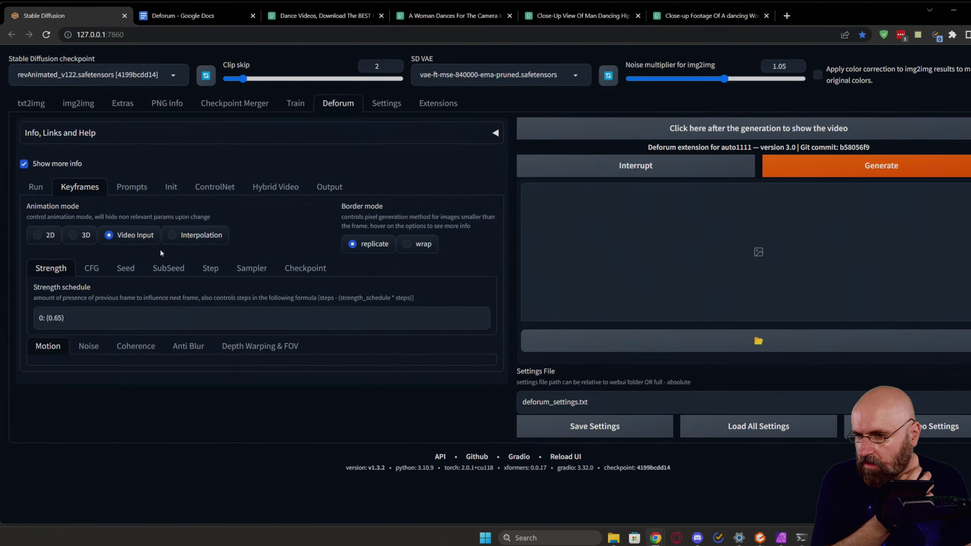
{"action": "left_click", "coordinate": [92, 269]}
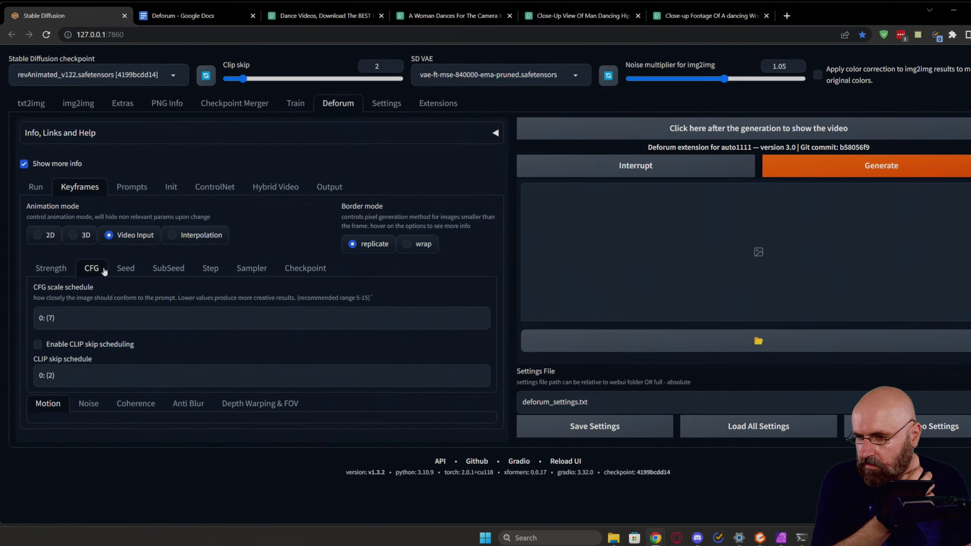
Step: Set the keyframe noise type to uniform with noise schedule 0: (0.020), and set the seed behavior to fixed
{"action": "left_click", "coordinate": [87, 404]}
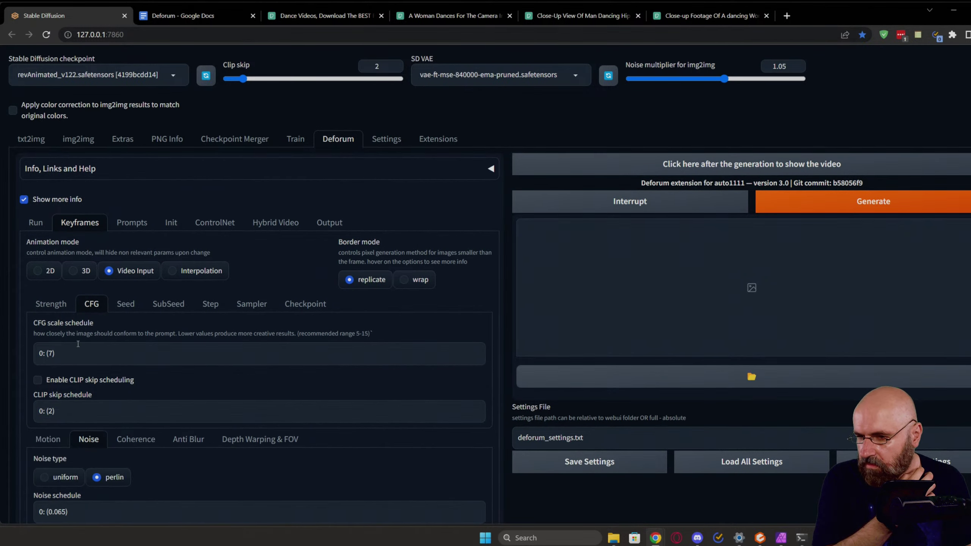
{"action": "scroll", "coordinate": [78, 344], "scroll_direction": "down", "scroll_amount": 4}
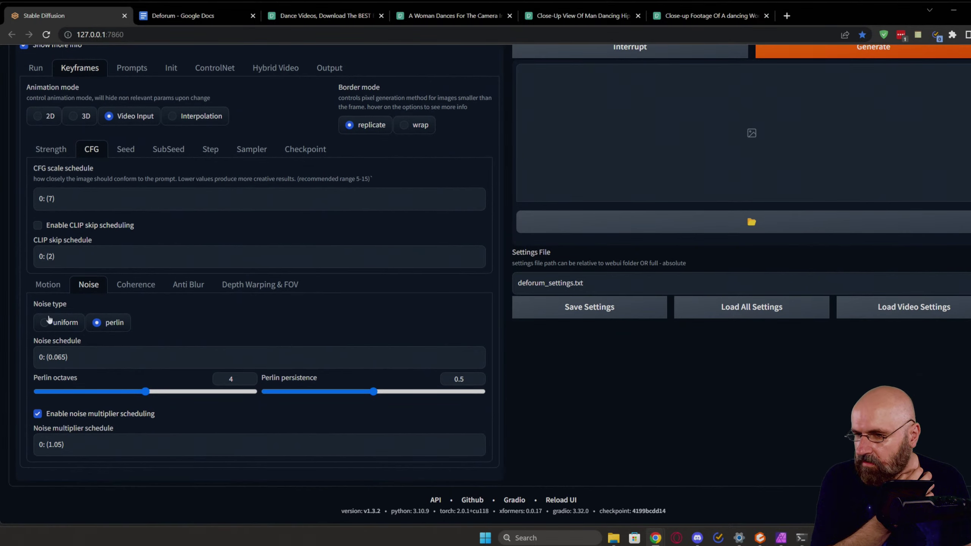
{"action": "left_click", "coordinate": [49, 322]}
{"action": "left_click", "coordinate": [59, 389]}
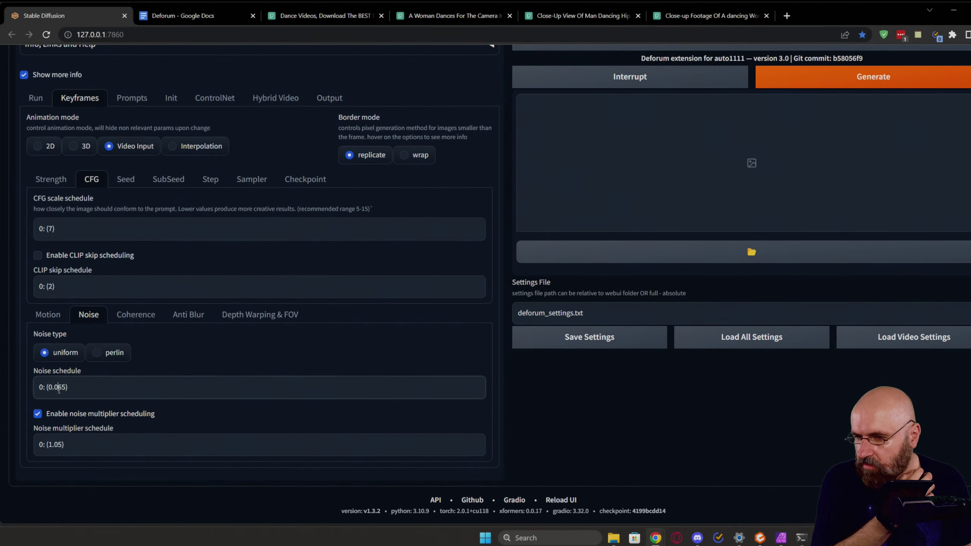
{"action": "type", "text": "200"}
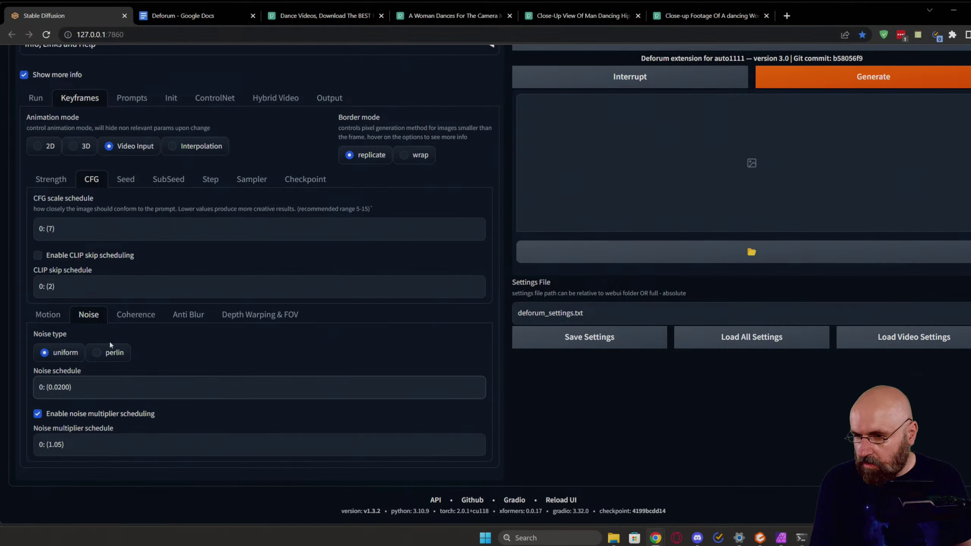
{"action": "key", "text": "BackSpace"}
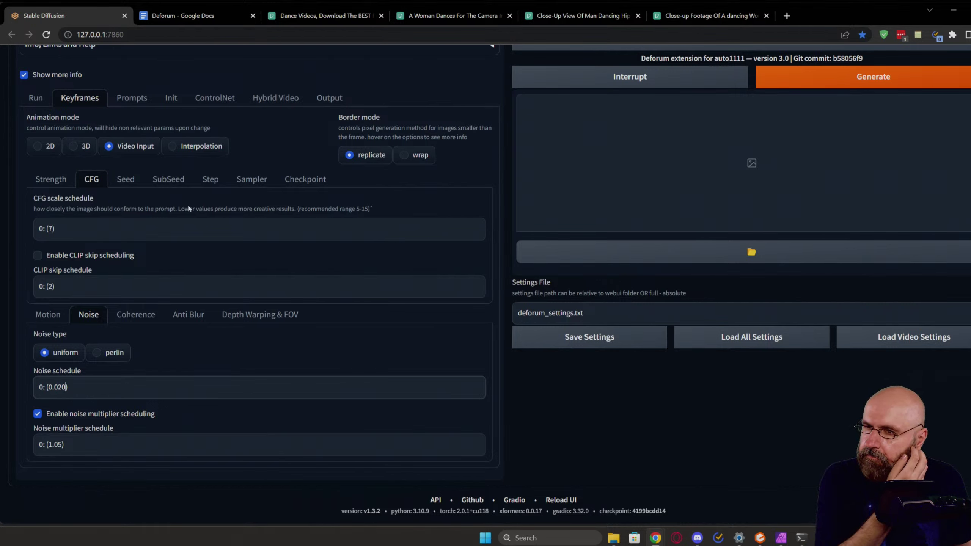
{"action": "left_click", "coordinate": [125, 179]}
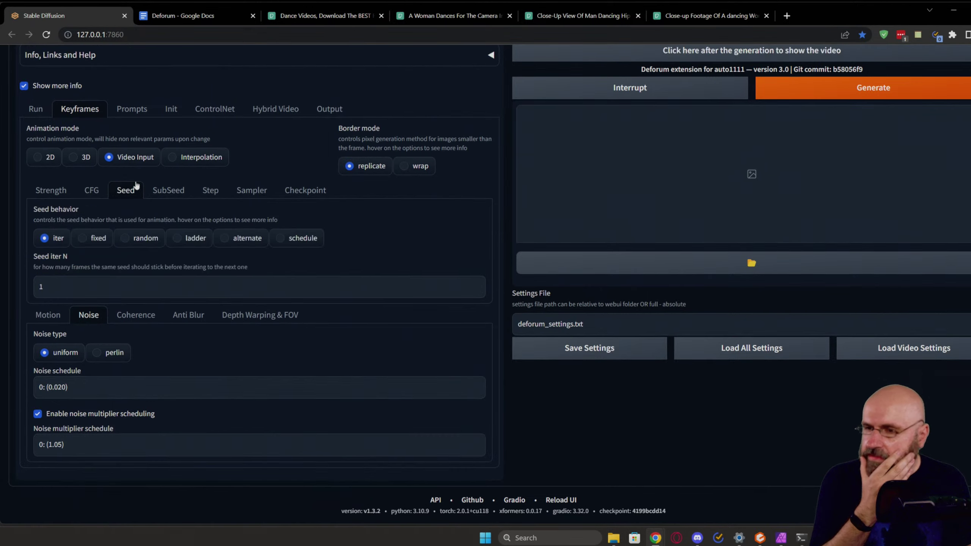
{"action": "left_click", "coordinate": [81, 241]}
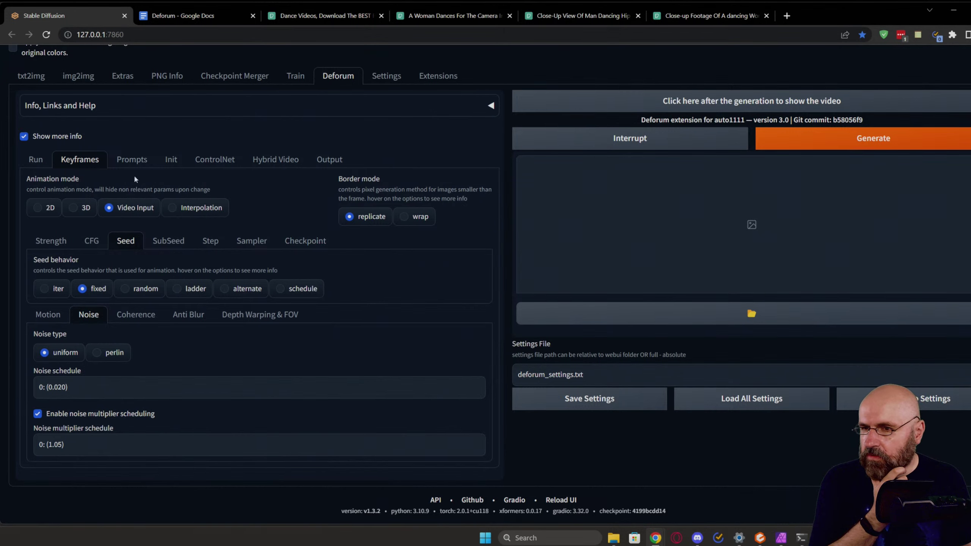
Step: Show Deforum's video init settings and copy the file path of test cut 2.mp4 from the Deforum experiments folder
{"action": "left_click", "coordinate": [132, 159]}
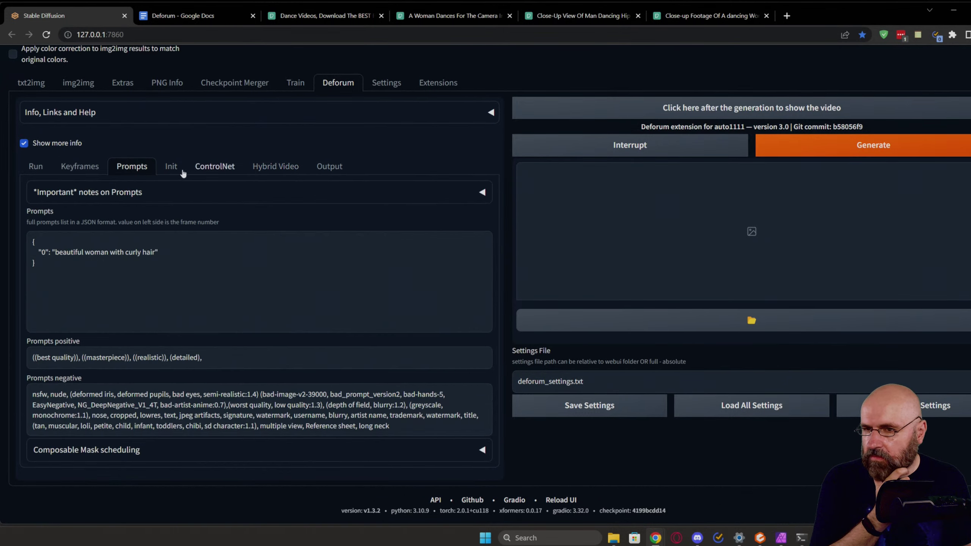
{"action": "left_click", "coordinate": [163, 168]}
{"action": "left_click", "coordinate": [110, 211]}
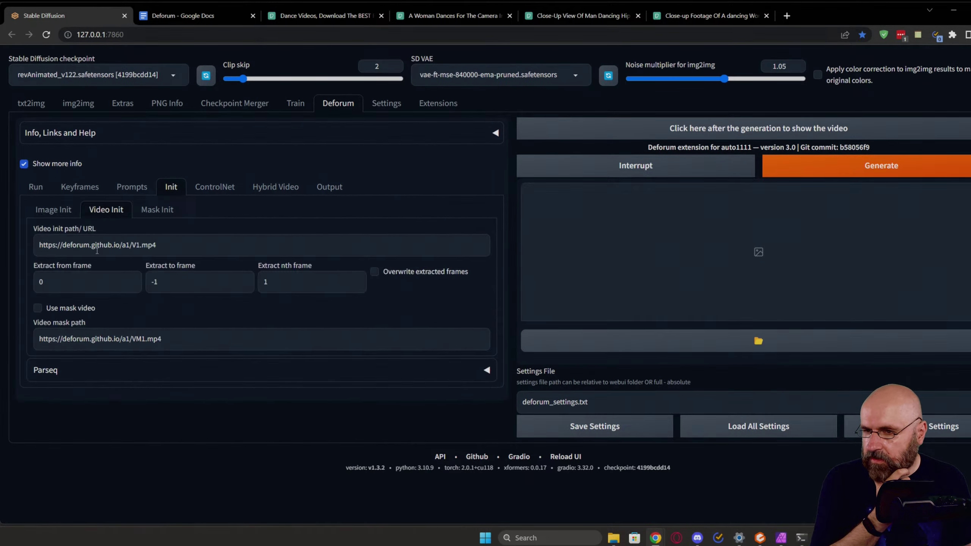
{"action": "left_click", "coordinate": [613, 537]}
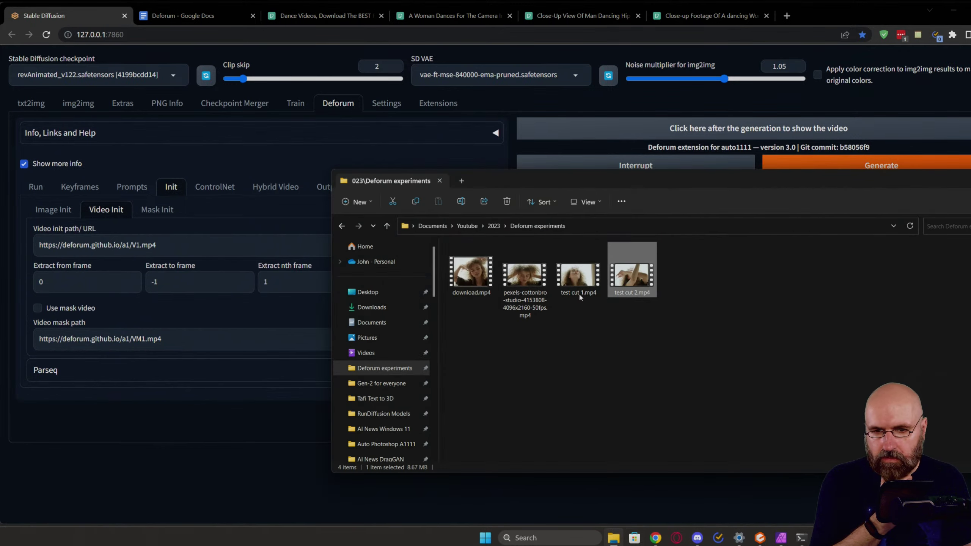
{"action": "right_click", "coordinate": [635, 275]}
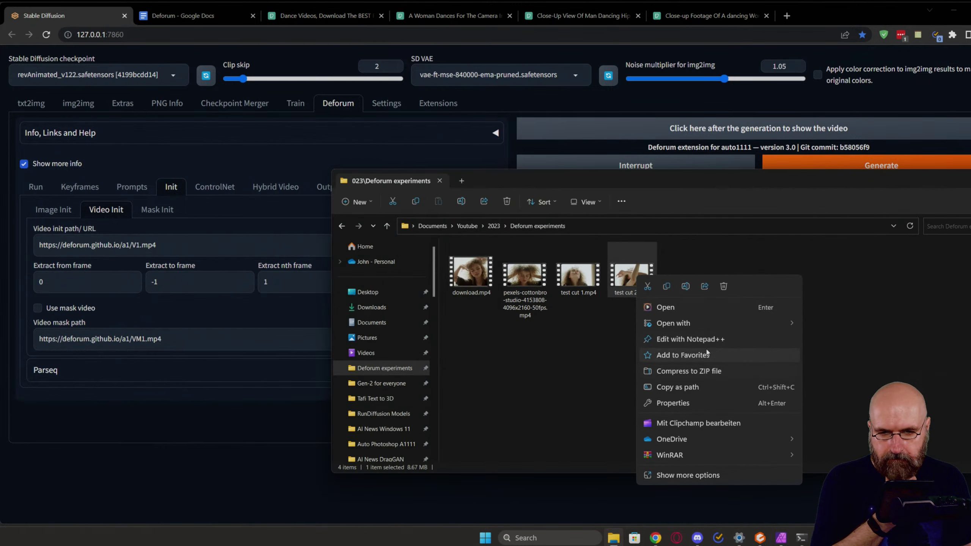
{"action": "left_click", "coordinate": [701, 387]}
Step: Replace the video init path with the copied path without its quotation marks, and extract every 2nd frame
{"action": "left_click", "coordinate": [186, 250]}
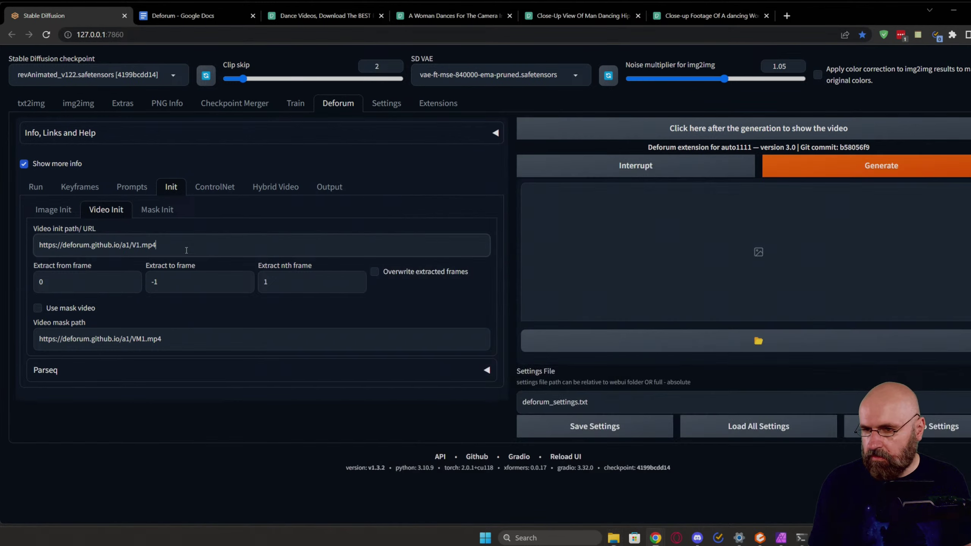
{"action": "key", "text": "ctrl+a"}
{"action": "key", "text": "ctrl+v"}
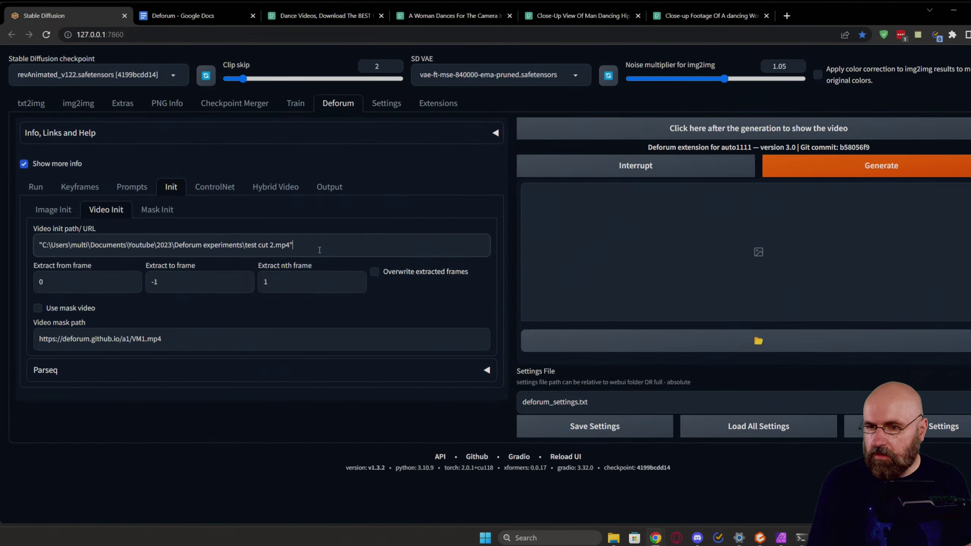
{"action": "left_click", "coordinate": [42, 244]}
{"action": "key", "text": "BackSpace"}
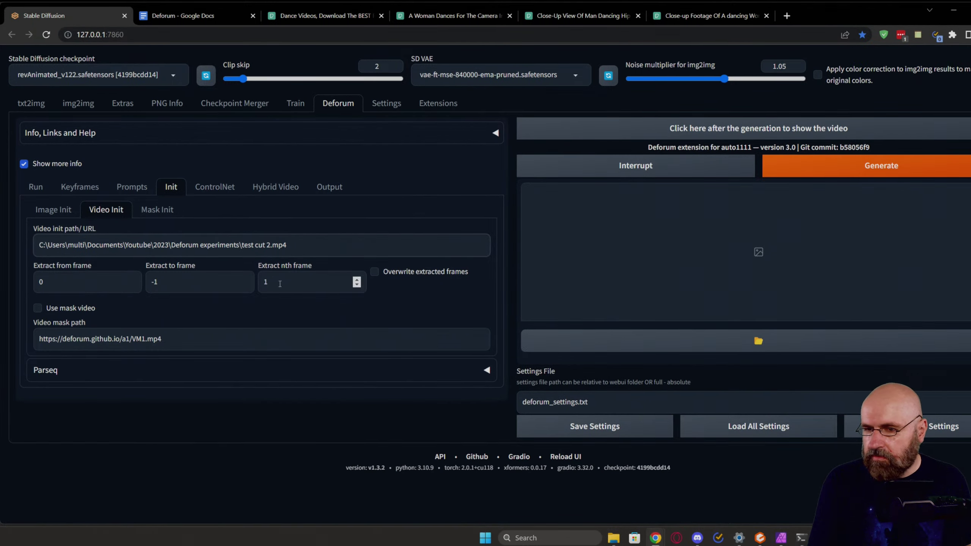
{"action": "left_click", "coordinate": [356, 279]}
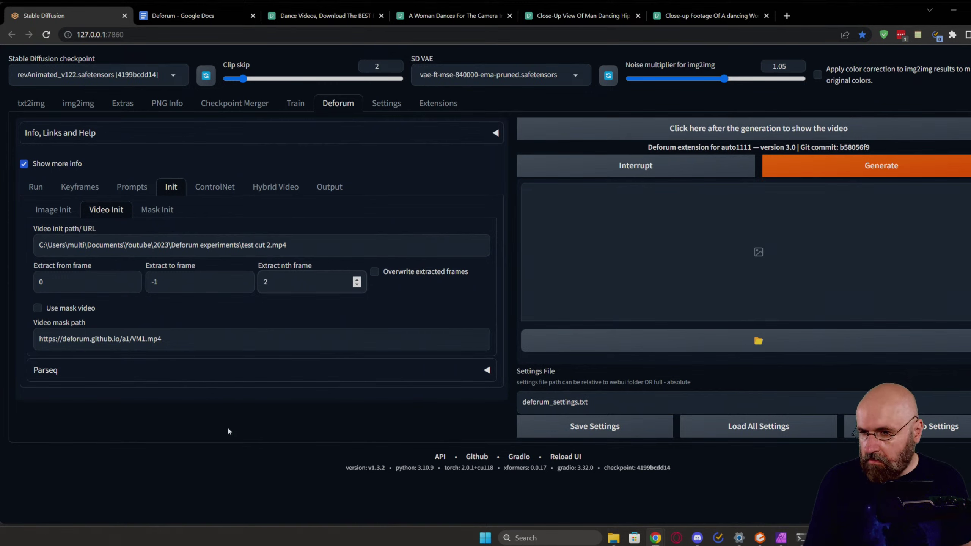
{"action": "left_click", "coordinate": [190, 455]}
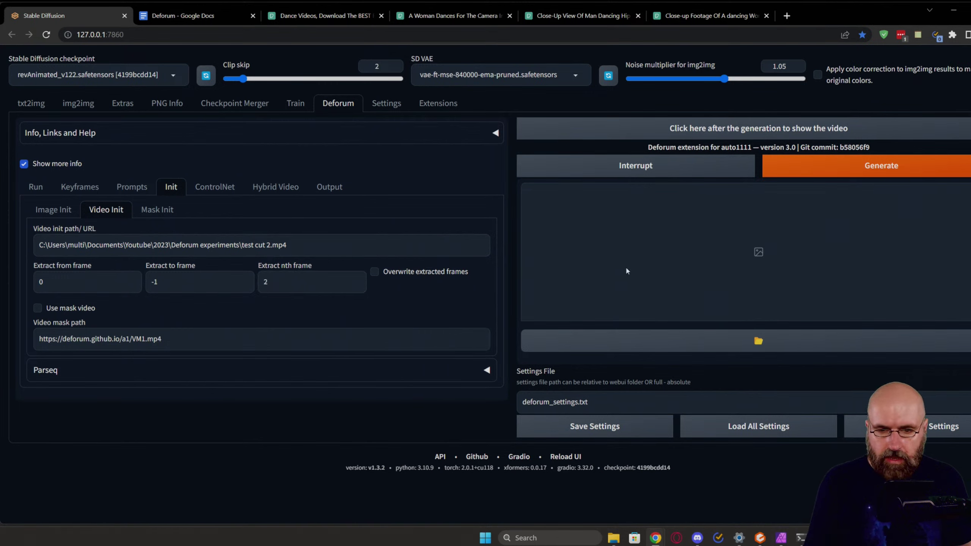
Step: Save the Deforum settings to test_settings.txt and check the save in the console
{"action": "left_click", "coordinate": [578, 401]}
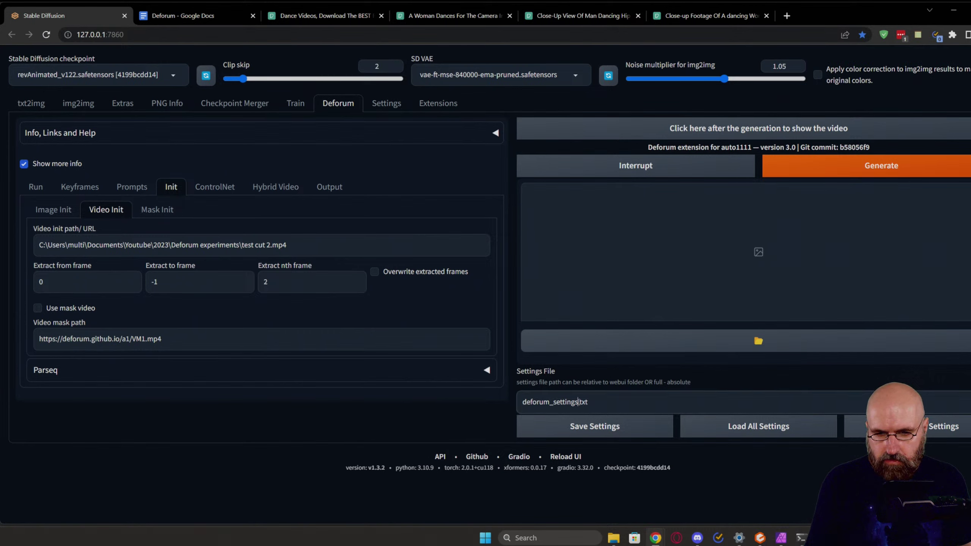
{"action": "left_click_drag", "start_coordinate": [549, 402], "coordinate": [514, 400]}
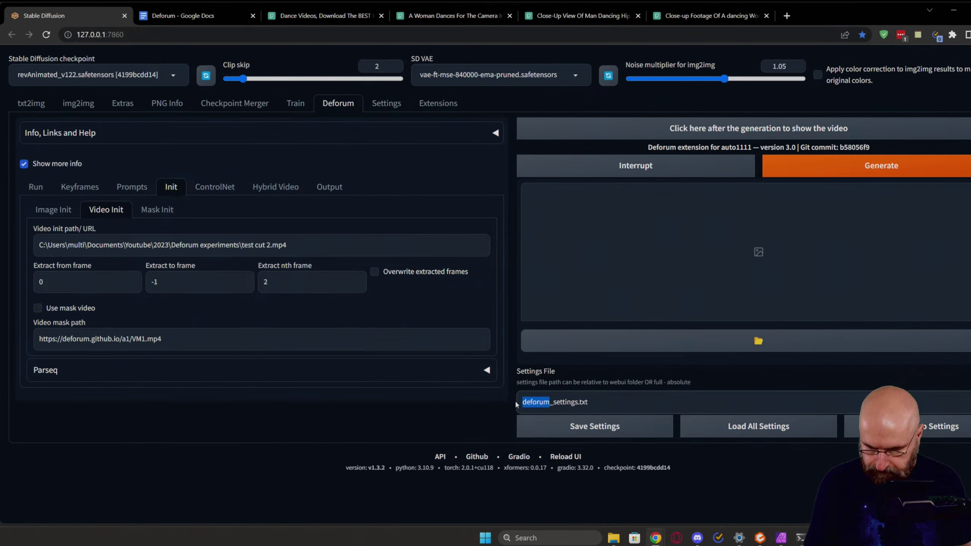
{"action": "type", "text": "test"}
{"action": "left_click", "coordinate": [626, 426]}
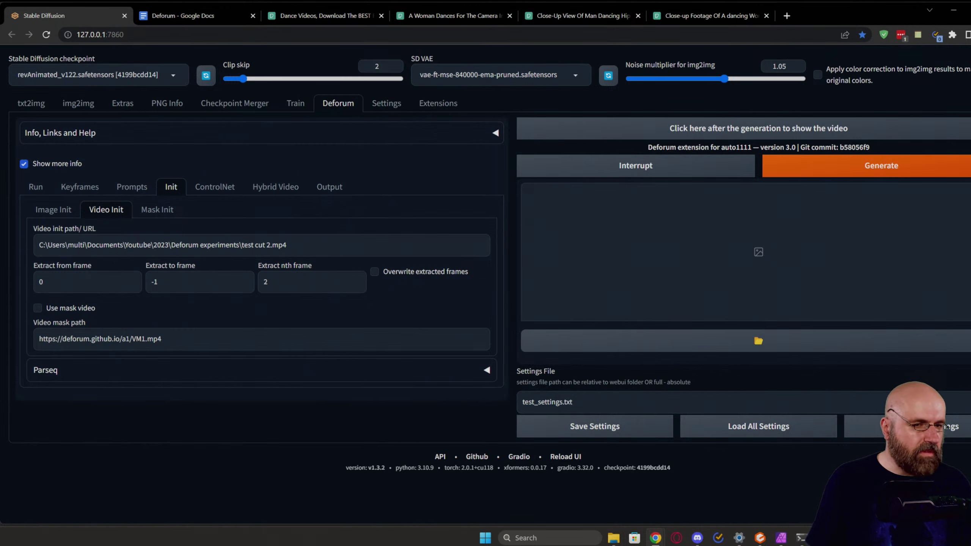
{"action": "left_click", "coordinate": [799, 538]}
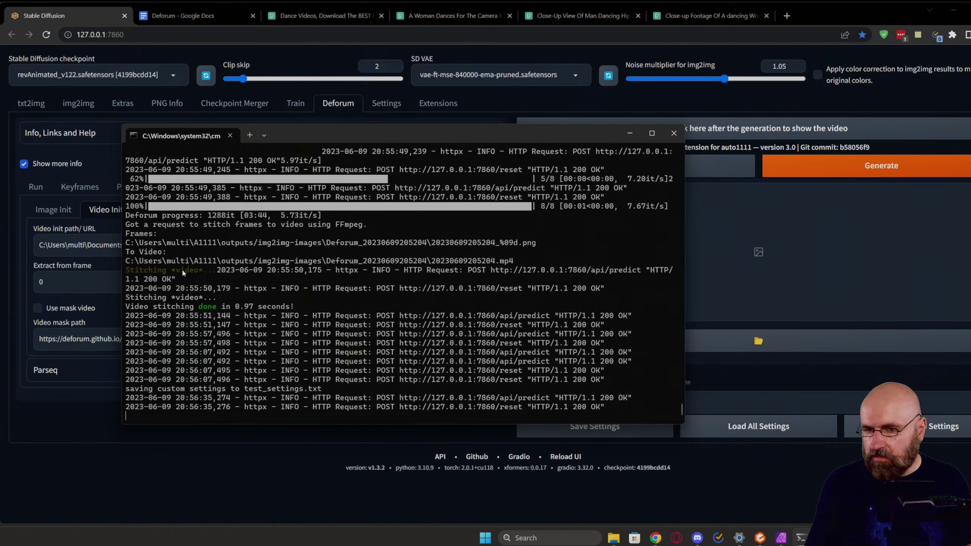
{"action": "left_click", "coordinate": [300, 441]}
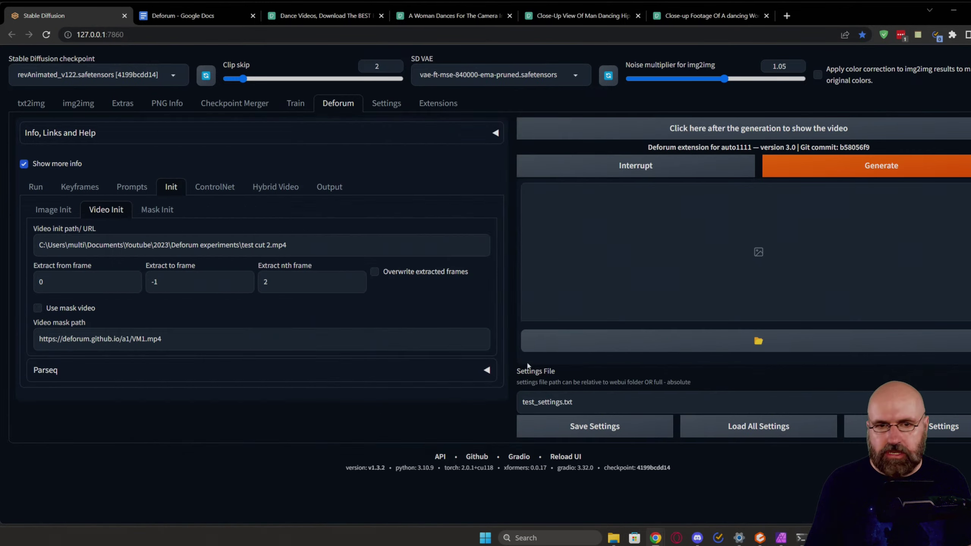
Step: Show the generated video, pause it, and review Deforum's prompts and run settings
{"action": "left_click", "coordinate": [733, 130]}
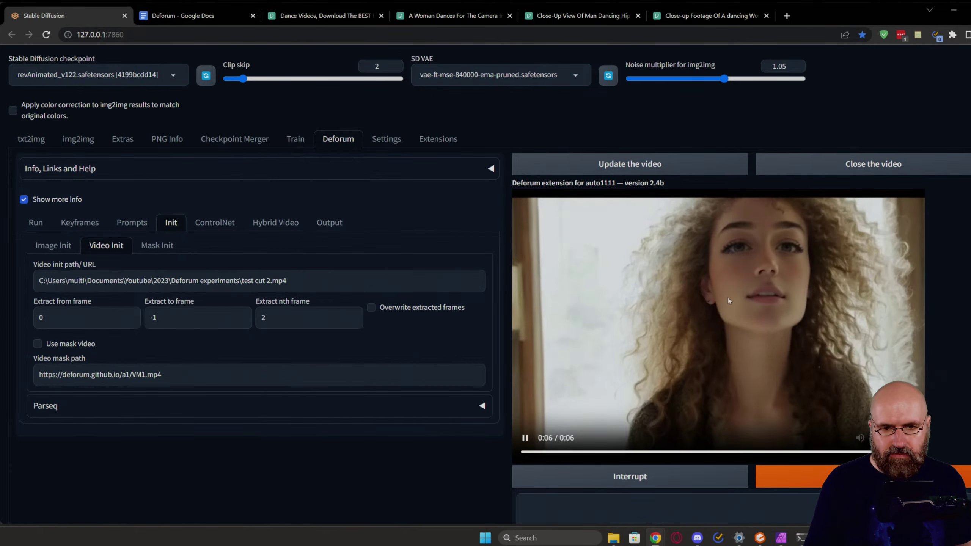
{"action": "left_click", "coordinate": [526, 439]}
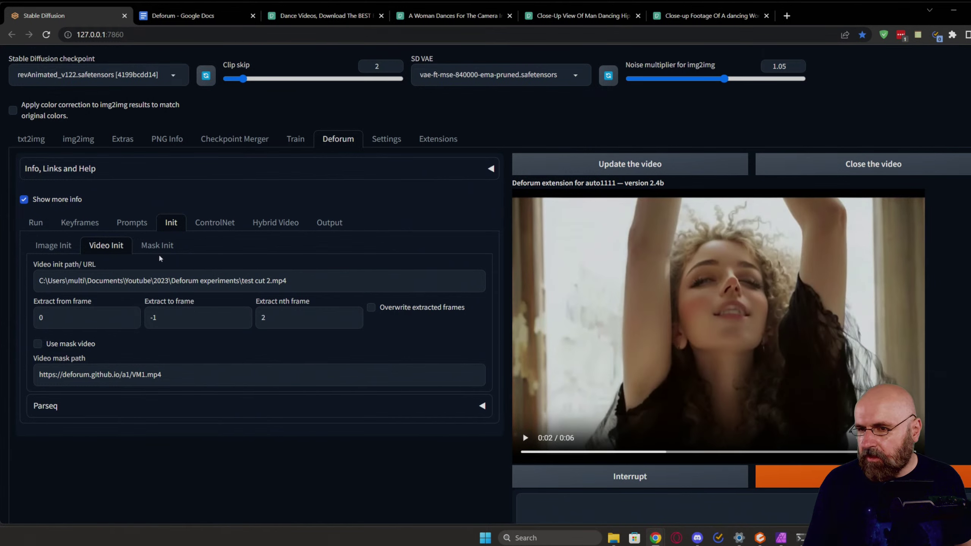
{"action": "left_click", "coordinate": [79, 222]}
{"action": "left_click", "coordinate": [130, 221]}
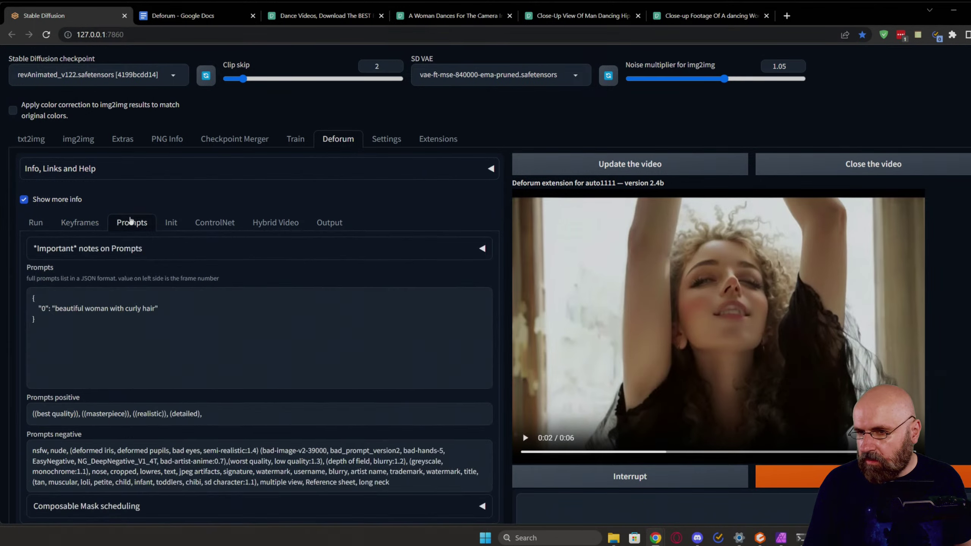
{"action": "left_click", "coordinate": [42, 224]}
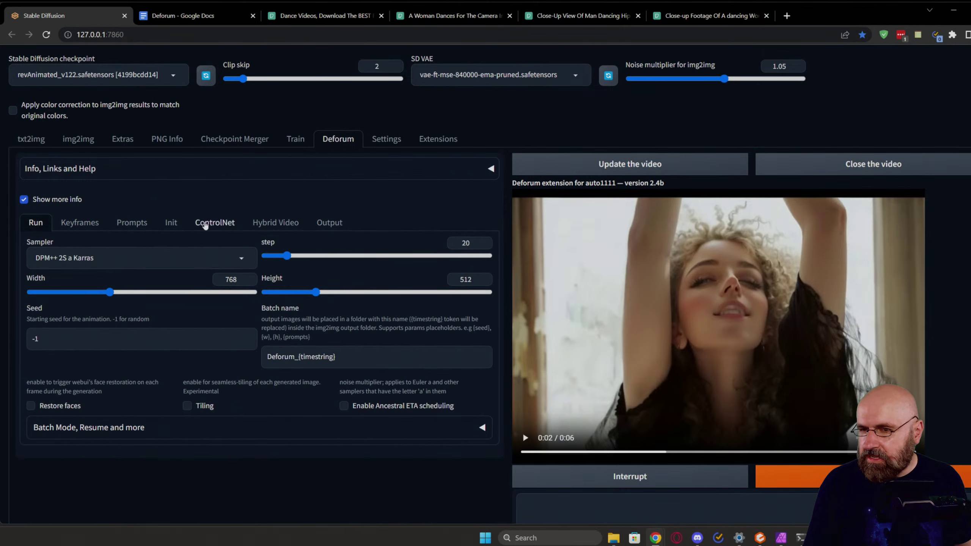
{"action": "left_click", "coordinate": [136, 228]}
Step: Set the keyframe noise schedule to 0: (0.001) and start generating the video
{"action": "left_click", "coordinate": [79, 228]}
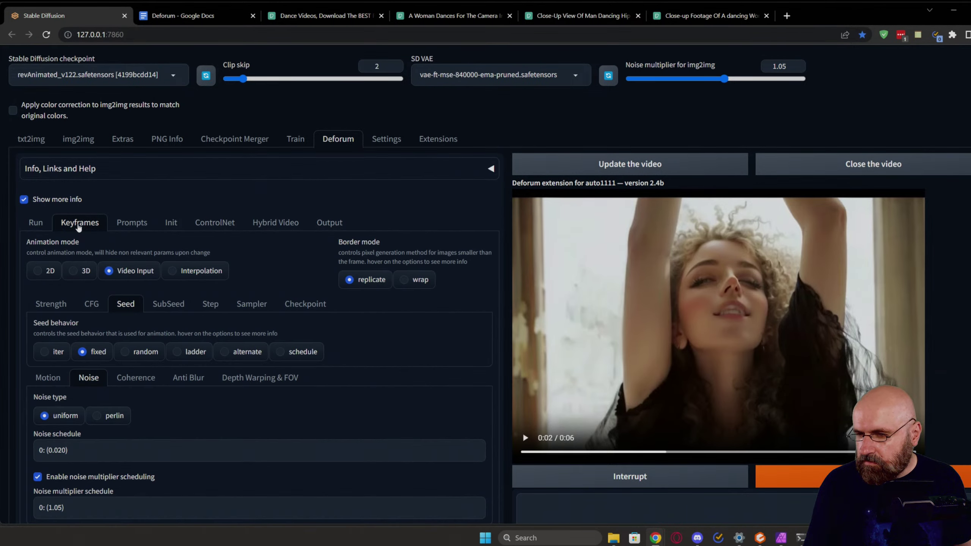
{"action": "scroll", "coordinate": [201, 281], "scroll_direction": "down", "scroll_amount": 4}
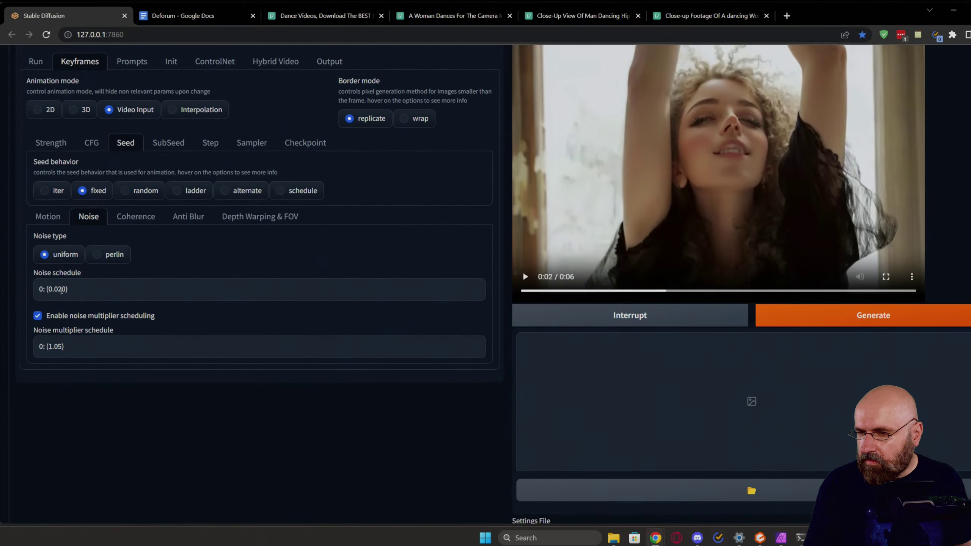
{"action": "left_click_drag", "start_coordinate": [58, 289], "coordinate": [61, 289]}
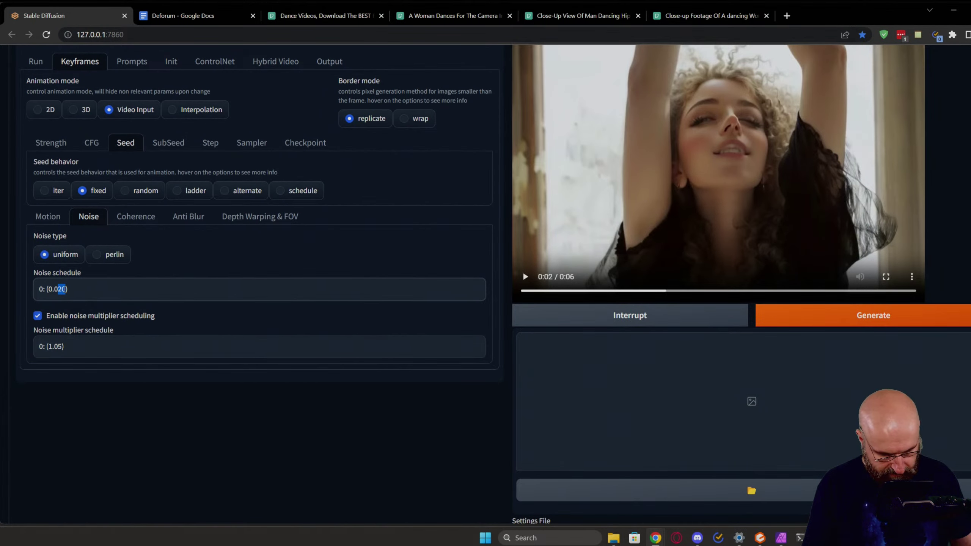
{"action": "type", "text": "01"}
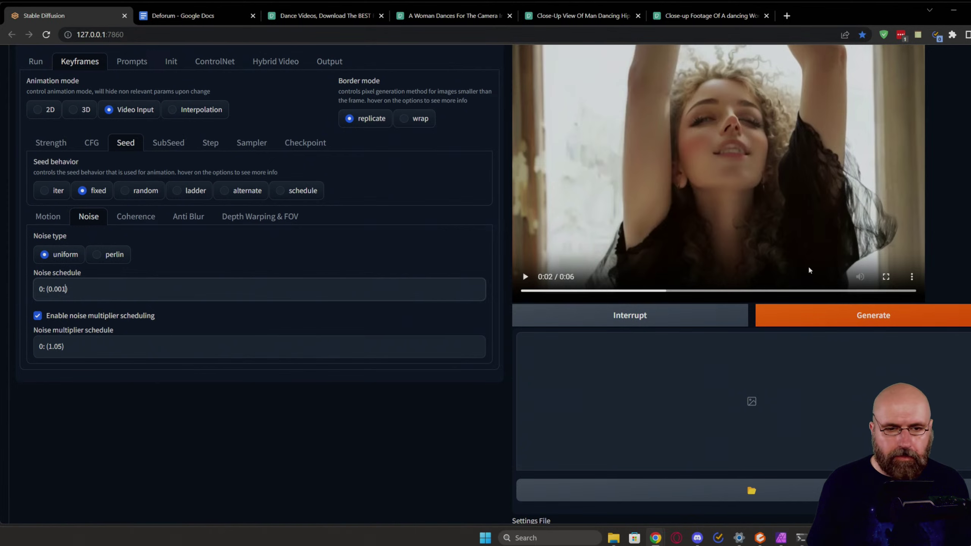
{"action": "left_click", "coordinate": [873, 315]}
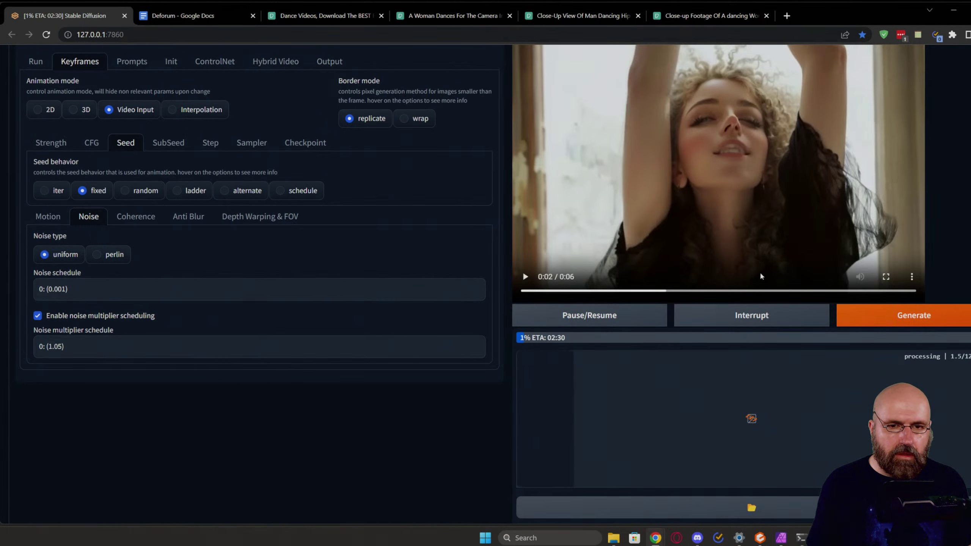
{"action": "scroll", "coordinate": [759, 282], "scroll_direction": "up", "scroll_amount": 5}
{"action": "right_click", "coordinate": [817, 317]}
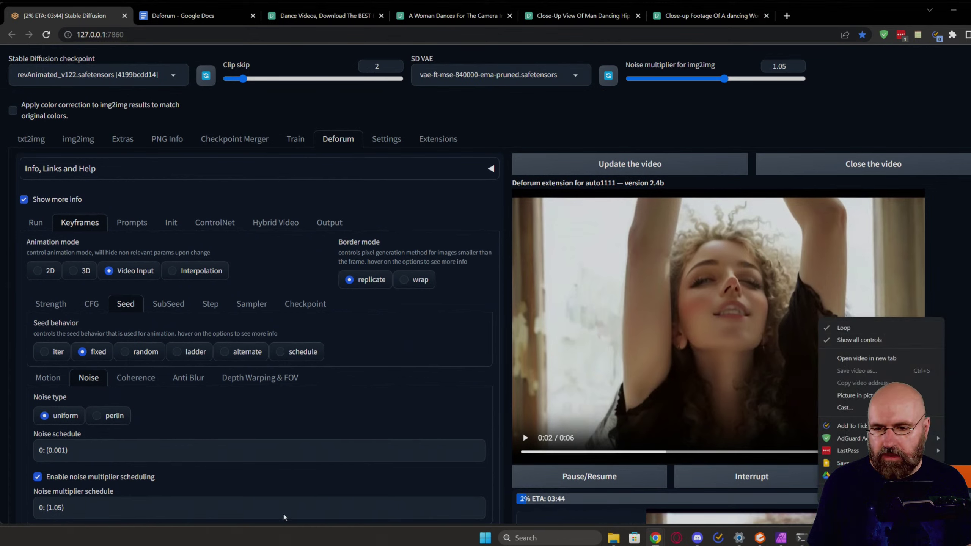
{"action": "left_click", "coordinate": [523, 120]}
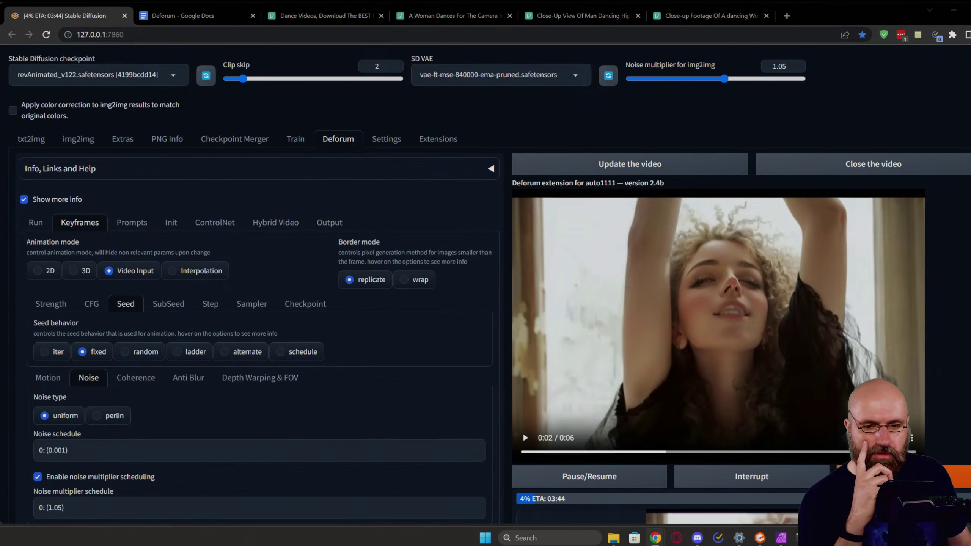
Step: Examine the generation progress and the per-frame steps, CFG and denoise values in the console
{"action": "key", "text": "alt+Tab"}
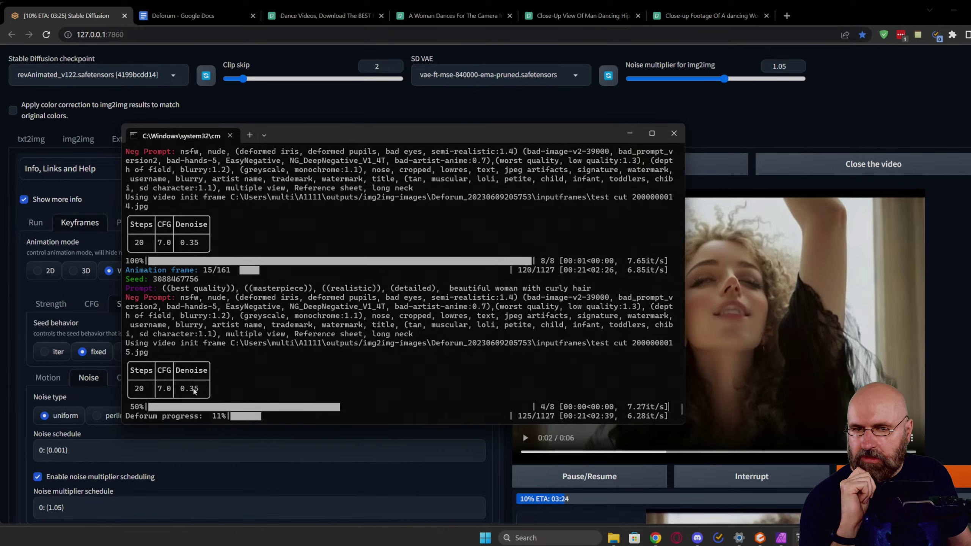
{"action": "scroll", "coordinate": [597, 321], "scroll_direction": "up", "scroll_amount": 20}
{"action": "left_click_drag", "start_coordinate": [681, 404], "coordinate": [647, 419]}
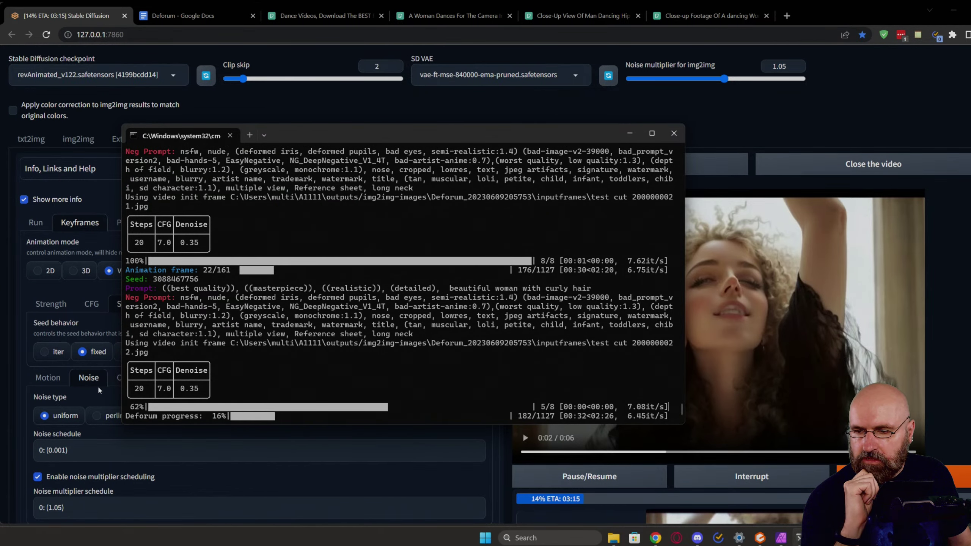
{"action": "left_click", "coordinate": [100, 378]}
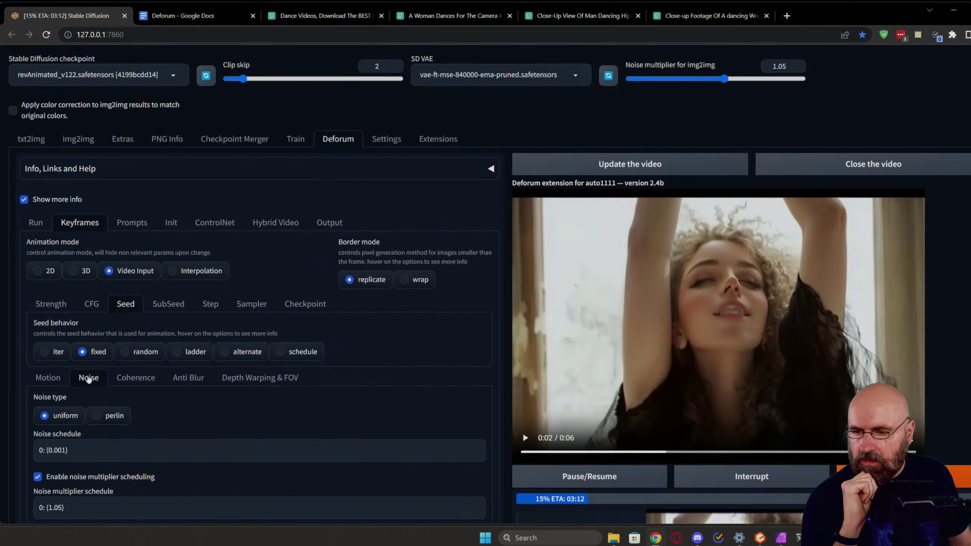
Step: Examine Deforum's keyframe settings for a denoise control, covering noise, coherence, anti-blur, depth warping, CFG and strength
{"action": "scroll", "coordinate": [152, 384], "scroll_direction": "down", "scroll_amount": 5}
{"action": "scroll", "coordinate": [151, 380], "scroll_direction": "up", "scroll_amount": 2}
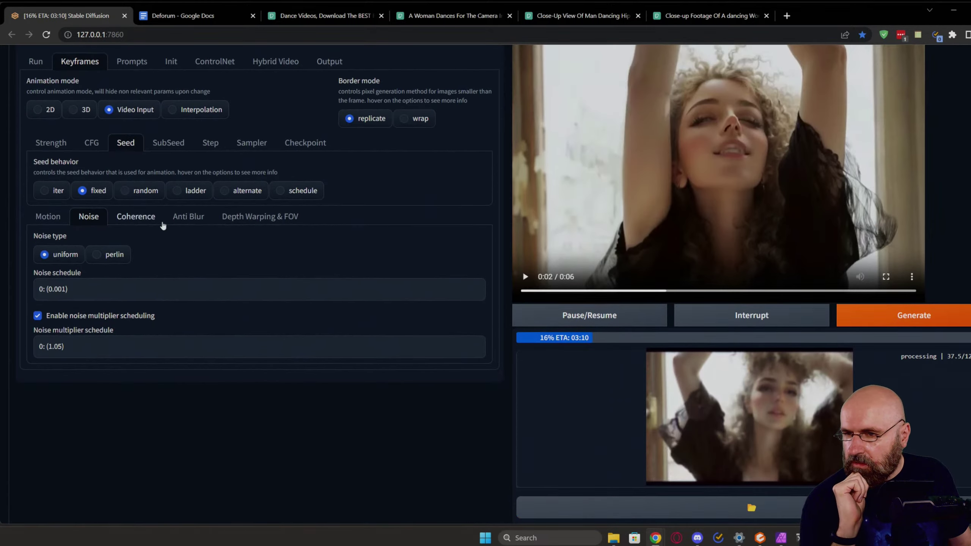
{"action": "left_click", "coordinate": [126, 218]}
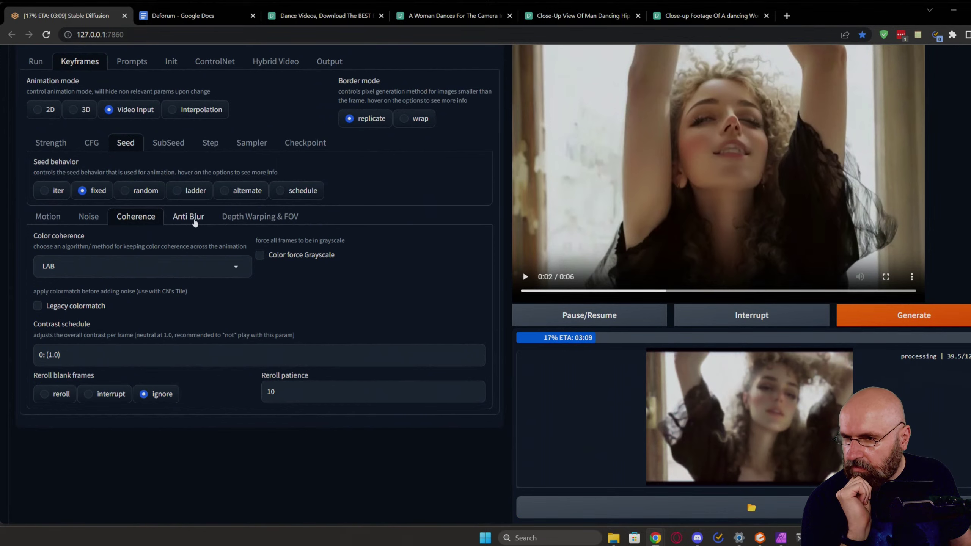
{"action": "left_click", "coordinate": [194, 222]}
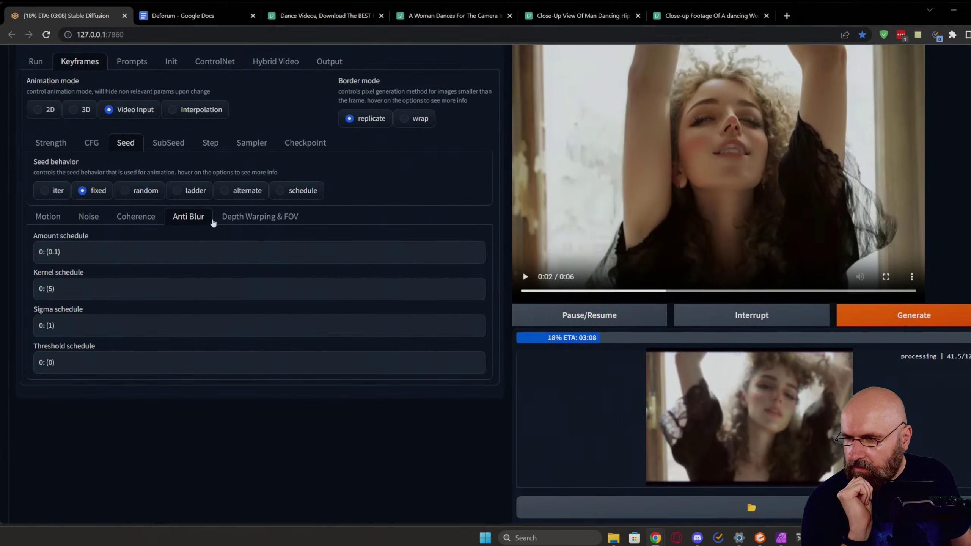
{"action": "left_click", "coordinate": [245, 221]}
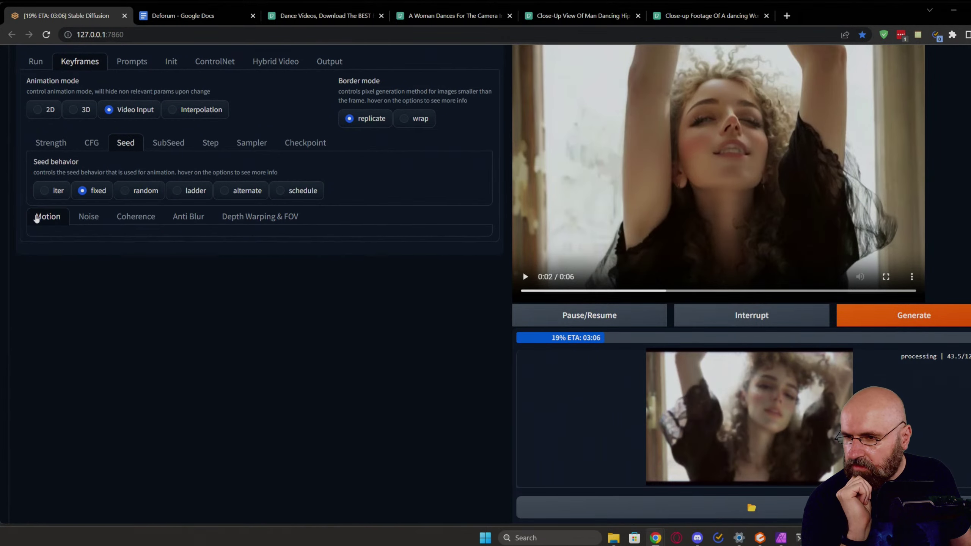
{"action": "left_click", "coordinate": [97, 221]}
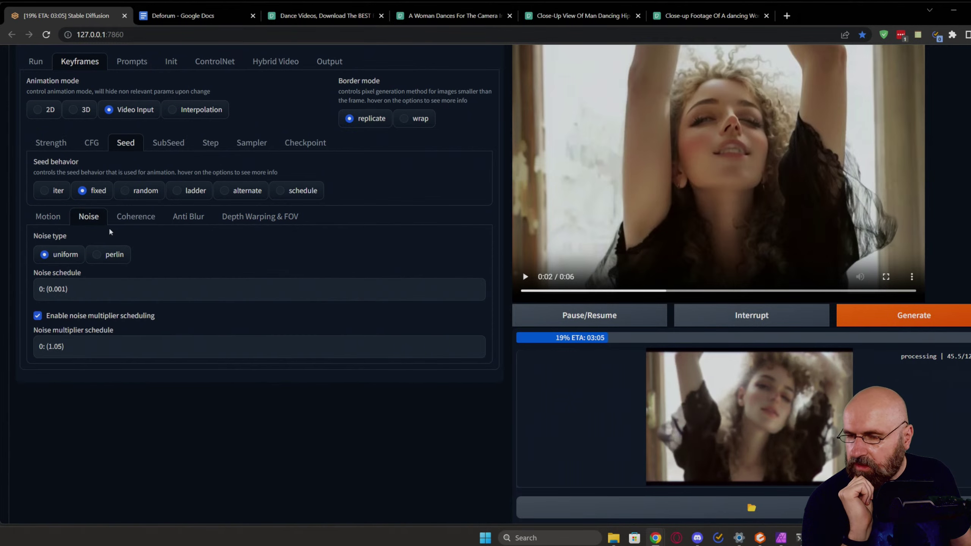
{"action": "scroll", "coordinate": [145, 366], "scroll_direction": "up", "scroll_amount": 1}
{"action": "left_click", "coordinate": [102, 197]}
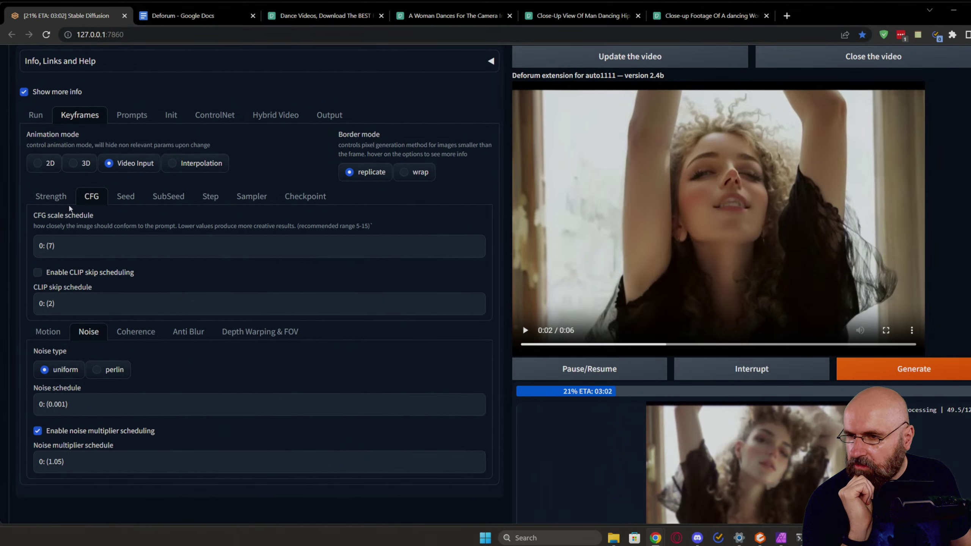
{"action": "left_click", "coordinate": [61, 196]}
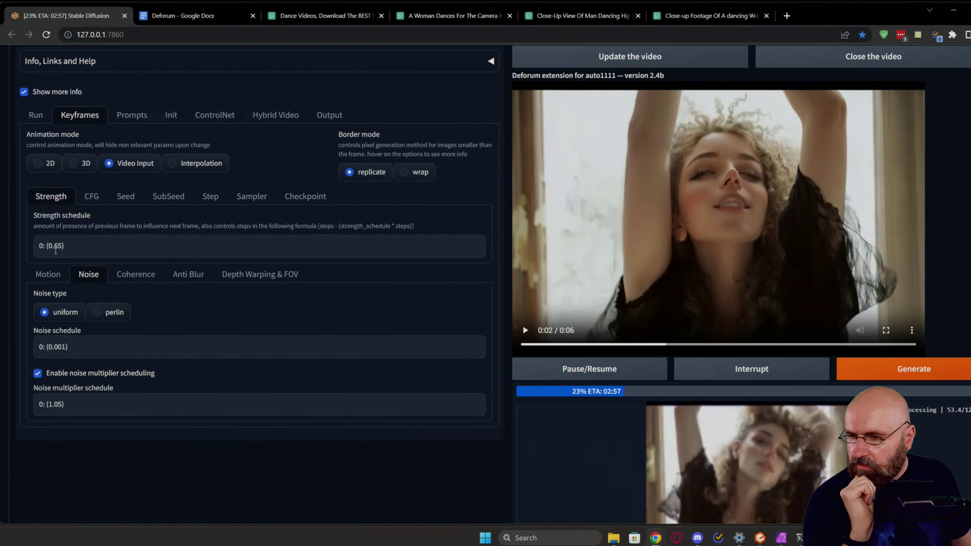
{"action": "scroll", "coordinate": [94, 288], "scroll_direction": "up", "scroll_amount": 3}
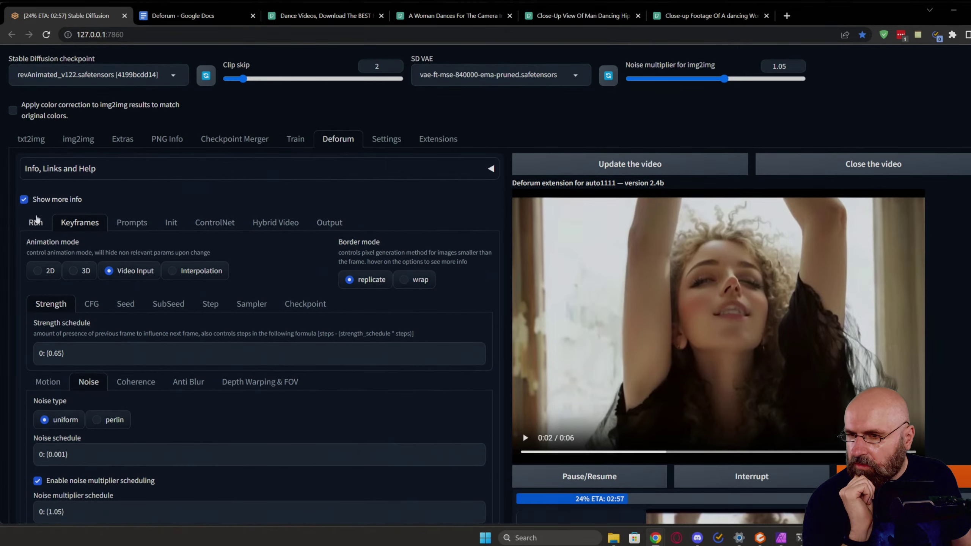
Step: Inspect the run settings with their batch and resume options, and the prompts with their composable mask scheduling
{"action": "left_click", "coordinate": [36, 222]}
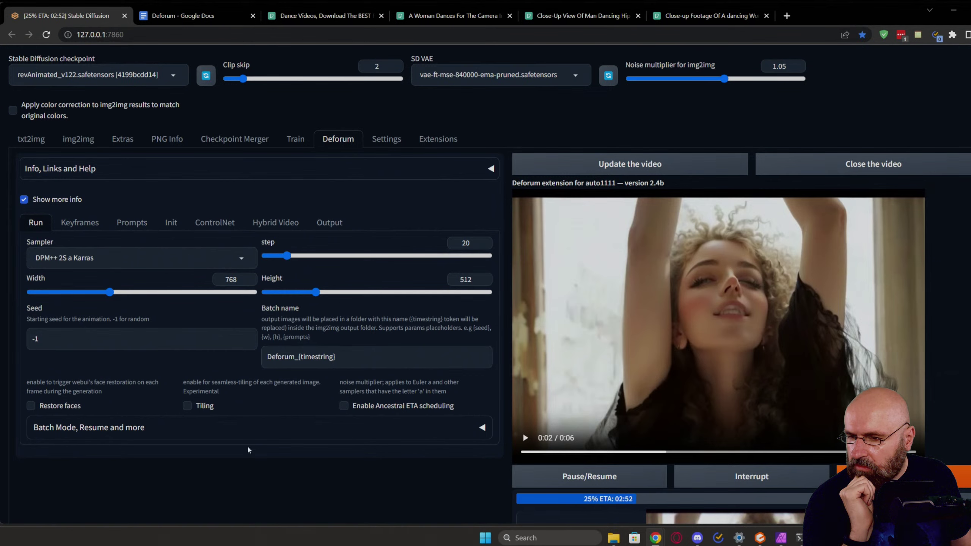
{"action": "left_click", "coordinate": [224, 427]}
{"action": "scroll", "coordinate": [153, 413], "scroll_direction": "down", "scroll_amount": 6}
{"action": "scroll", "coordinate": [147, 406], "scroll_direction": "up", "scroll_amount": 6}
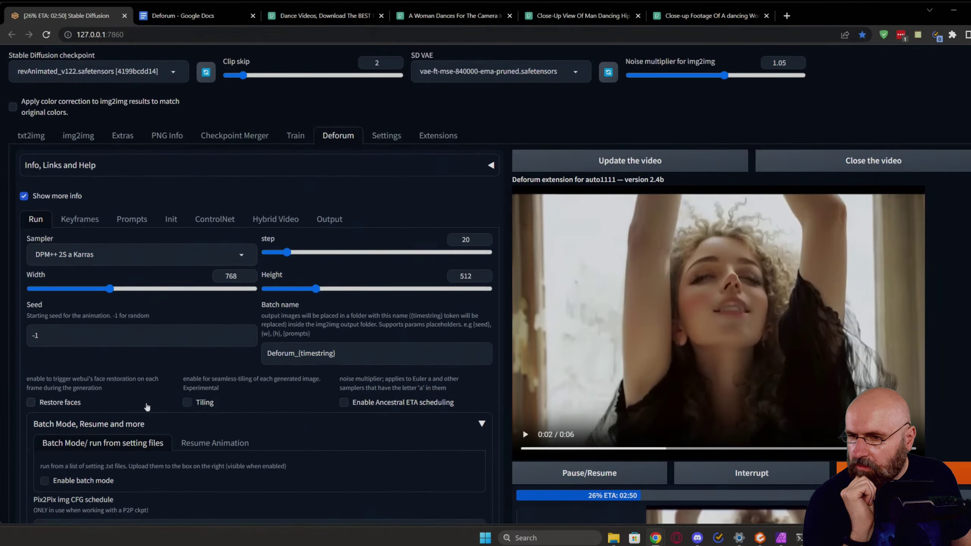
{"action": "left_click", "coordinate": [134, 225]}
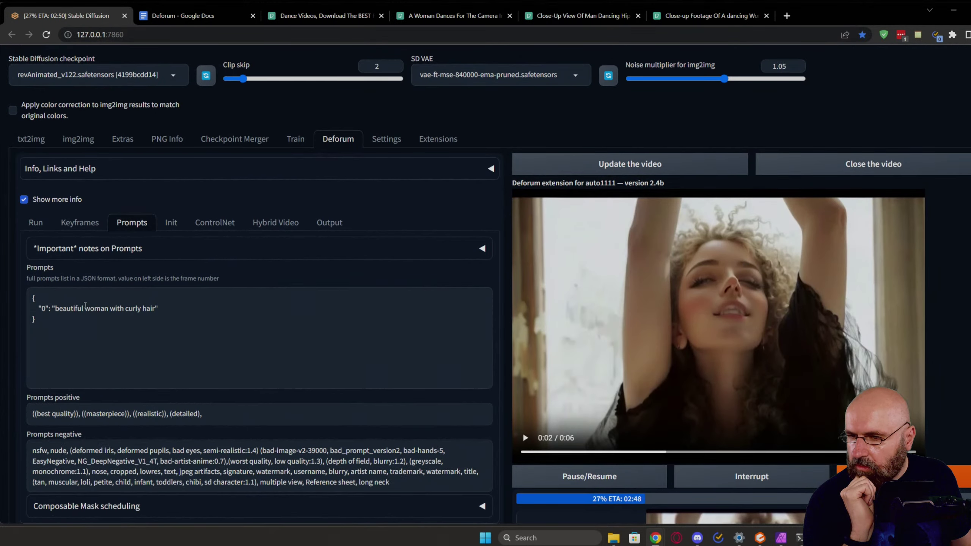
{"action": "scroll", "coordinate": [103, 312], "scroll_direction": "down", "scroll_amount": 3}
{"action": "left_click", "coordinate": [124, 347]}
{"action": "scroll", "coordinate": [159, 352], "scroll_direction": "down", "scroll_amount": 3}
{"action": "scroll", "coordinate": [159, 352], "scroll_direction": "up", "scroll_amount": 6}
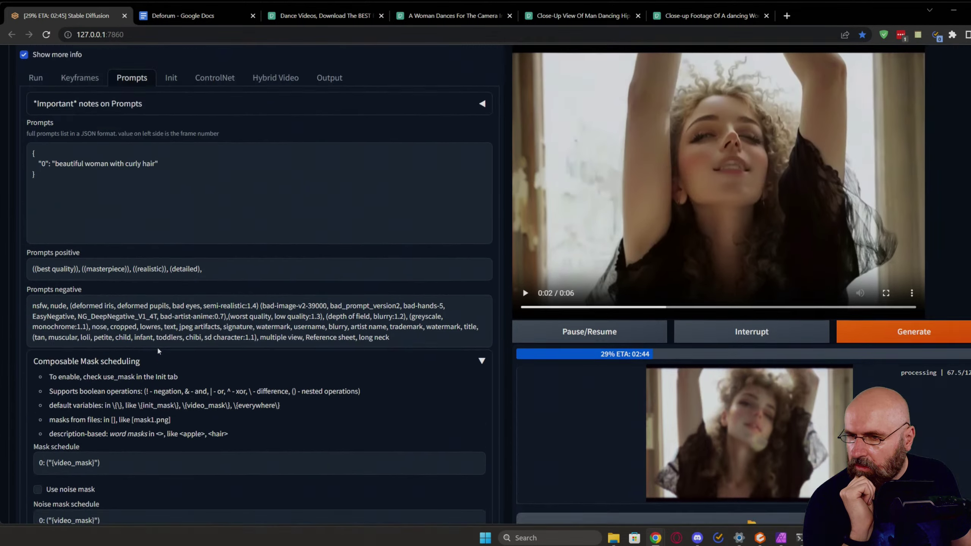
Step: Look through the video init and Parseq options, ControlNet, Hybrid Video and the output settings, and return to the prompts
{"action": "left_click", "coordinate": [170, 223]}
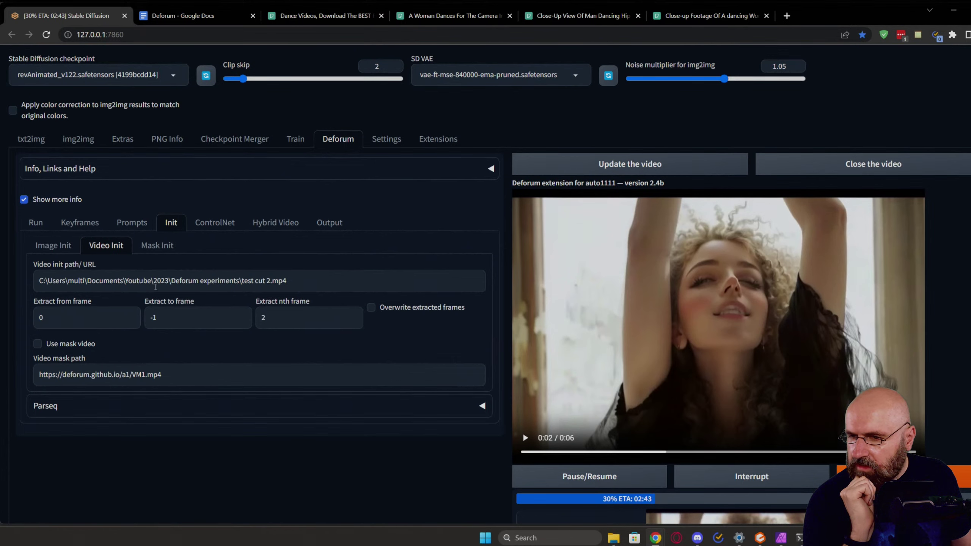
{"action": "left_click", "coordinate": [96, 406]}
{"action": "scroll", "coordinate": [161, 379], "scroll_direction": "down", "scroll_amount": 1}
{"action": "scroll", "coordinate": [161, 378], "scroll_direction": "down", "scroll_amount": 4}
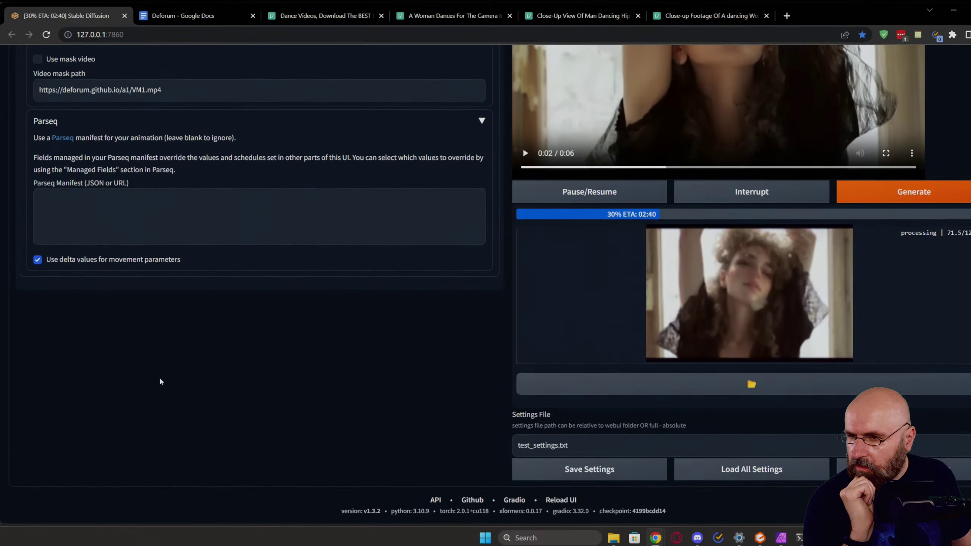
{"action": "scroll", "coordinate": [161, 379], "scroll_direction": "up", "scroll_amount": 5}
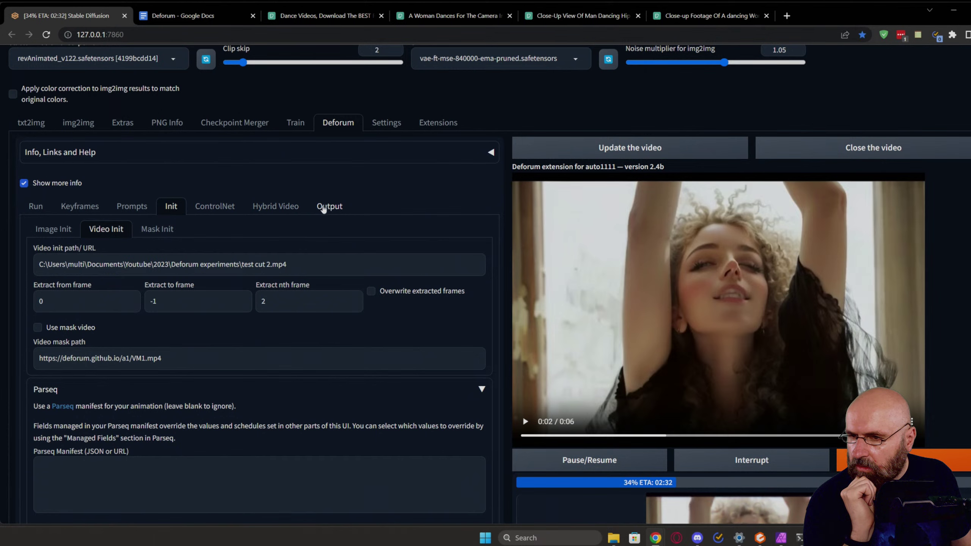
{"action": "left_click", "coordinate": [226, 207]}
{"action": "left_click", "coordinate": [276, 207]}
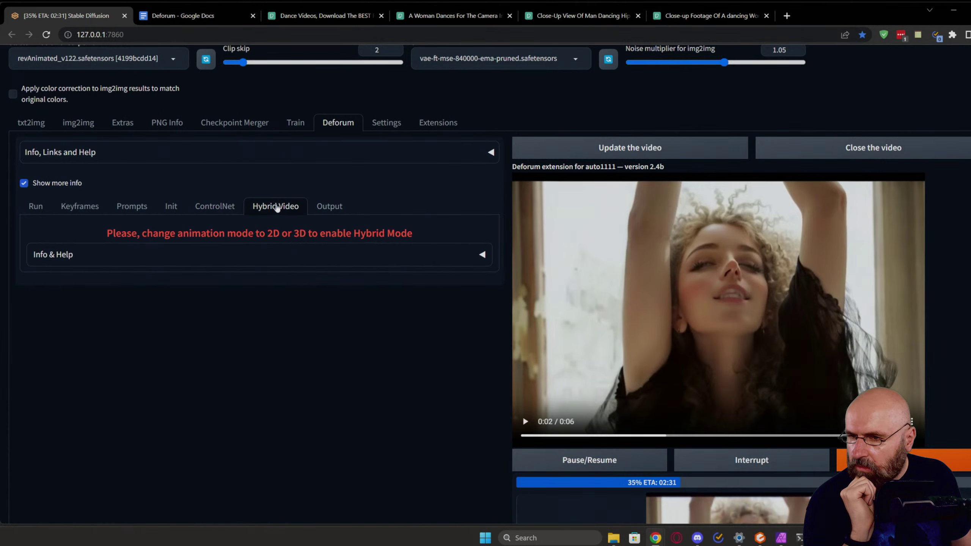
{"action": "left_click", "coordinate": [331, 208]}
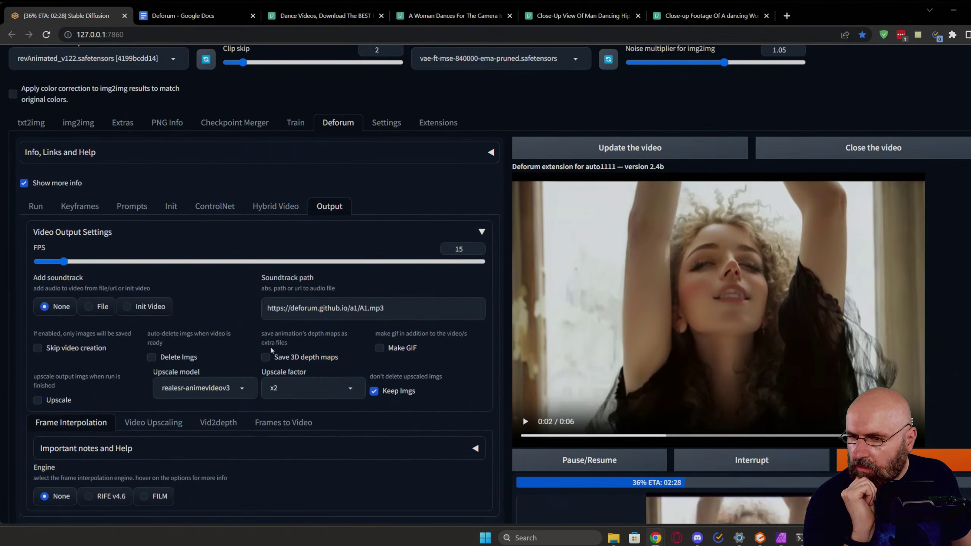
{"action": "scroll", "coordinate": [250, 350], "scroll_direction": "down", "scroll_amount": 4}
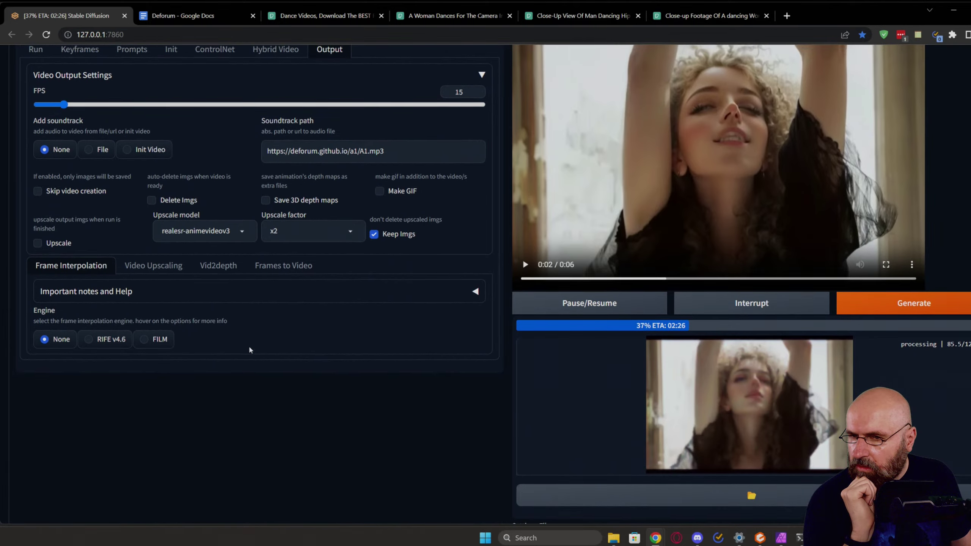
{"action": "scroll", "coordinate": [250, 350], "scroll_direction": "up", "scroll_amount": 4}
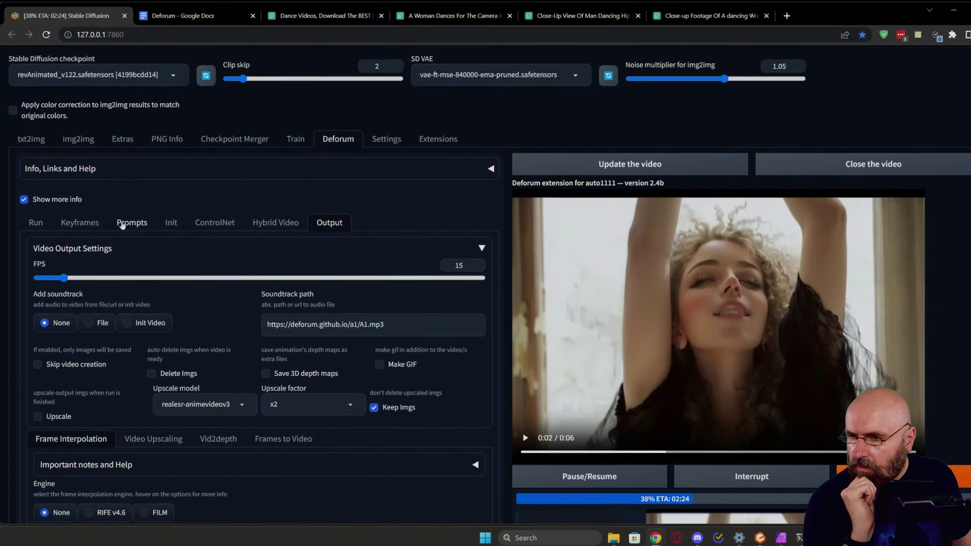
{"action": "left_click", "coordinate": [123, 224]}
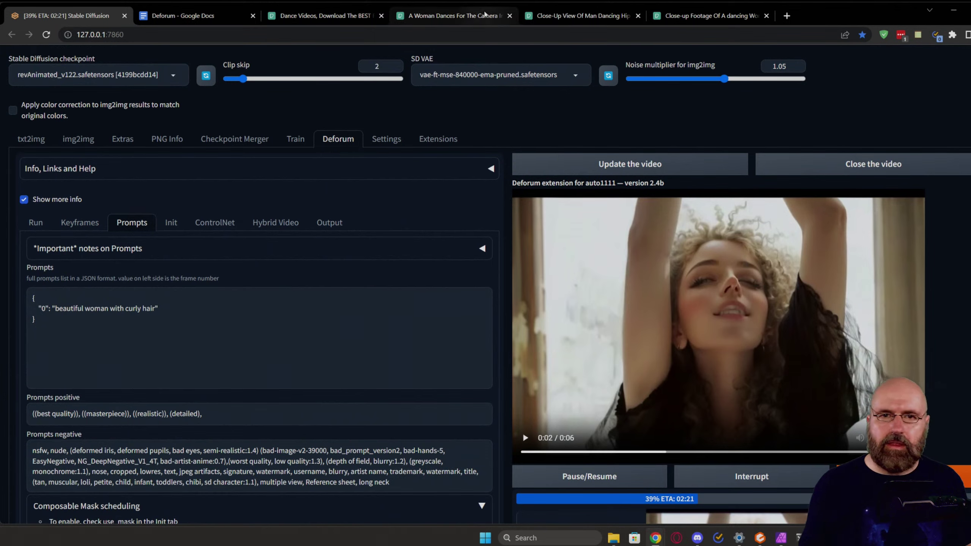
Step: Search the web for "where is the deforum denoise setting" and read the Reddit thread on denoising strength in Deforum
{"action": "left_click", "coordinate": [786, 15]}
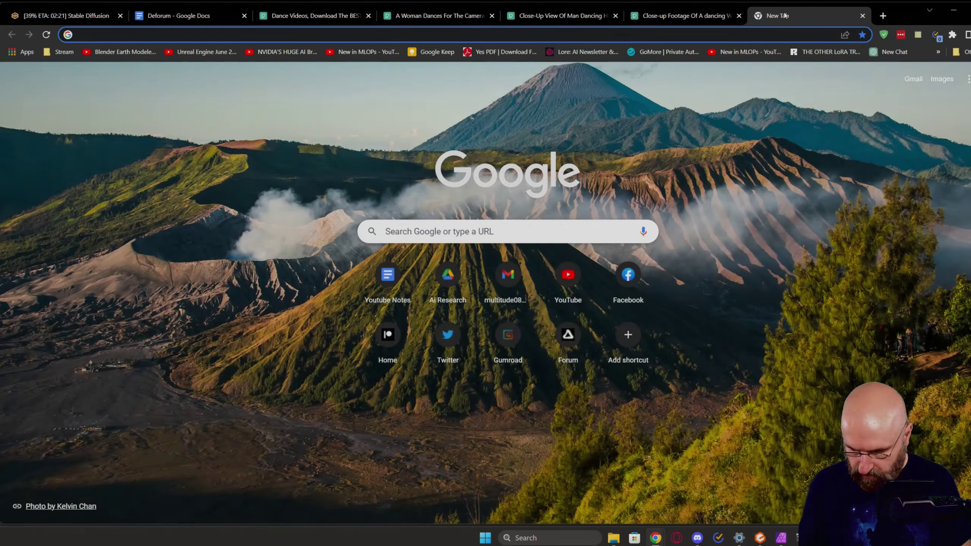
{"action": "type", "text": "where is the d"}
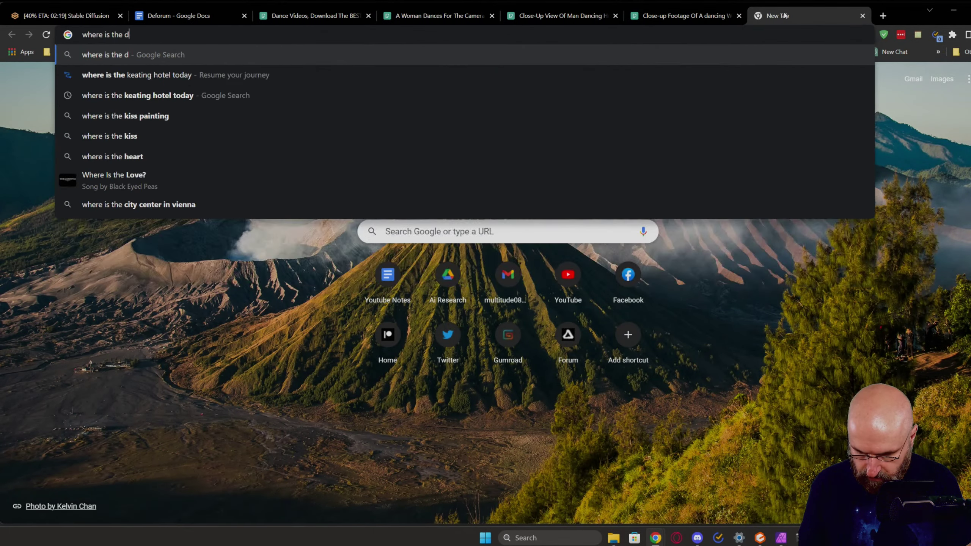
{"action": "type", "text": "eforum denoise setting"}
{"action": "key", "text": "Return"}
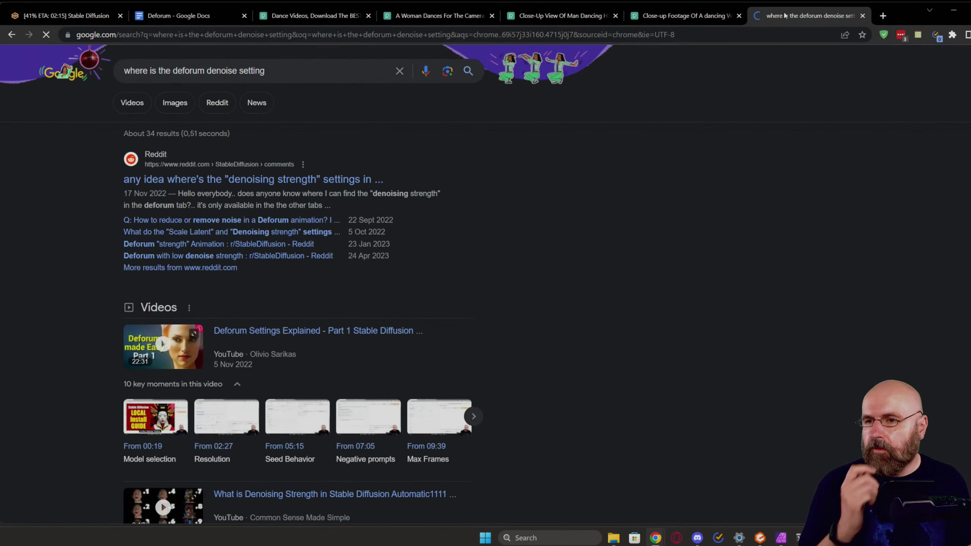
{"action": "left_click", "coordinate": [305, 180]}
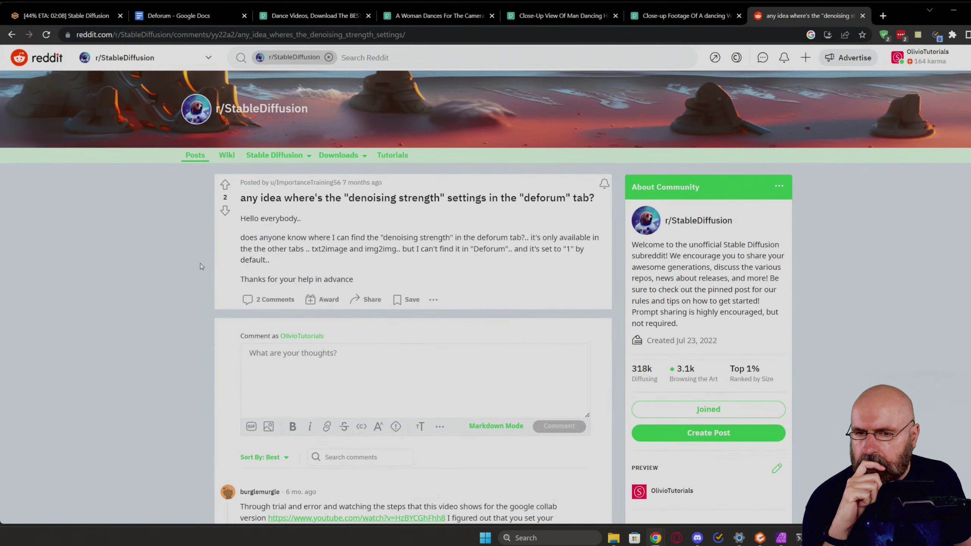
{"action": "scroll", "coordinate": [200, 265], "scroll_direction": "down", "scroll_amount": 6}
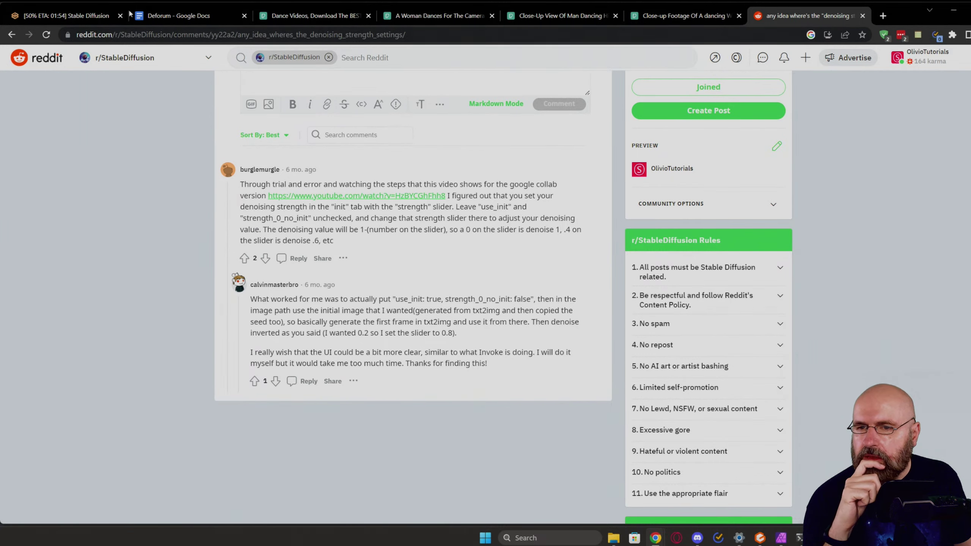
Step: Switch back to Stable Diffusion and check Deforum's video init and Parseq settings for the strength control described in the thread
{"action": "left_click", "coordinate": [61, 11]}
{"action": "left_click", "coordinate": [171, 223]}
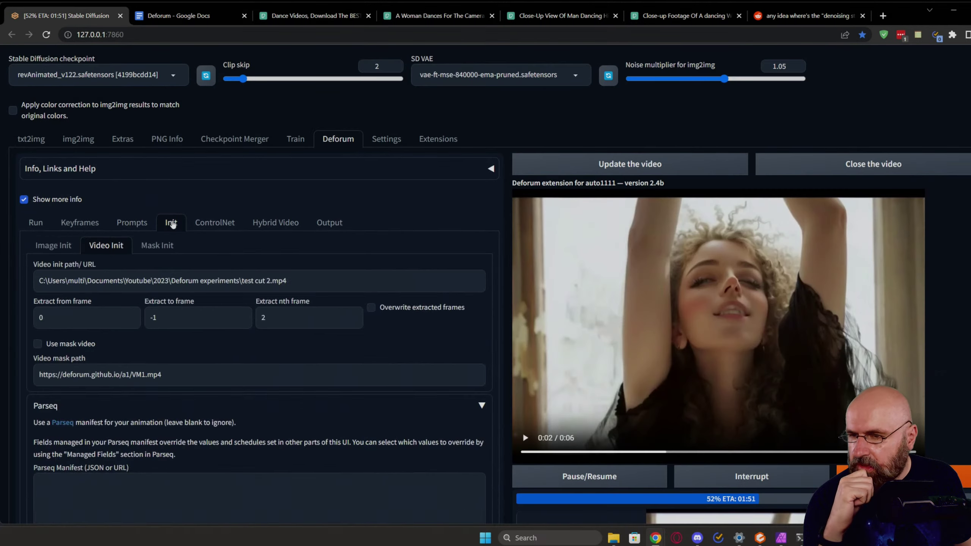
{"action": "scroll", "coordinate": [180, 221], "scroll_direction": "down", "scroll_amount": 3}
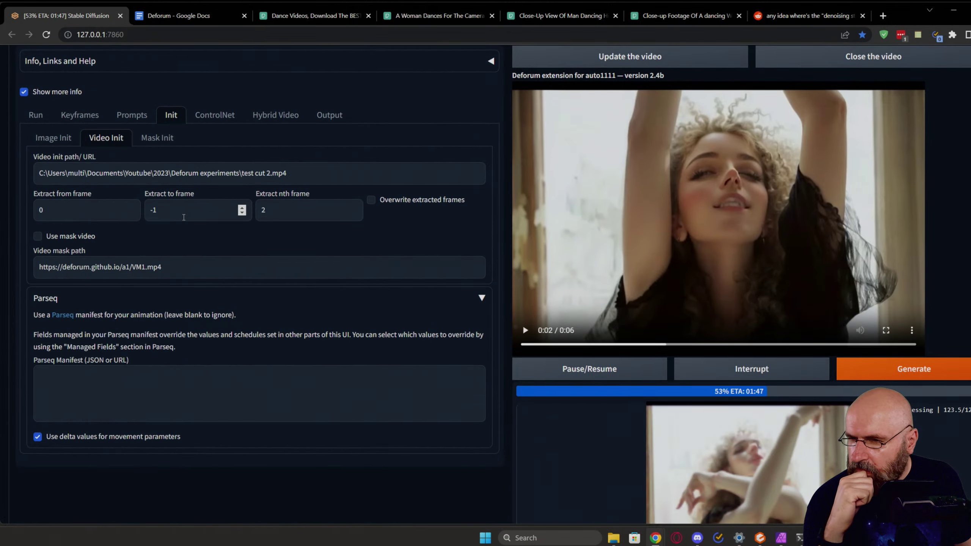
{"action": "scroll", "coordinate": [281, 328], "scroll_direction": "up", "scroll_amount": 1}
{"action": "scroll", "coordinate": [281, 328], "scroll_direction": "up", "scroll_amount": 2}
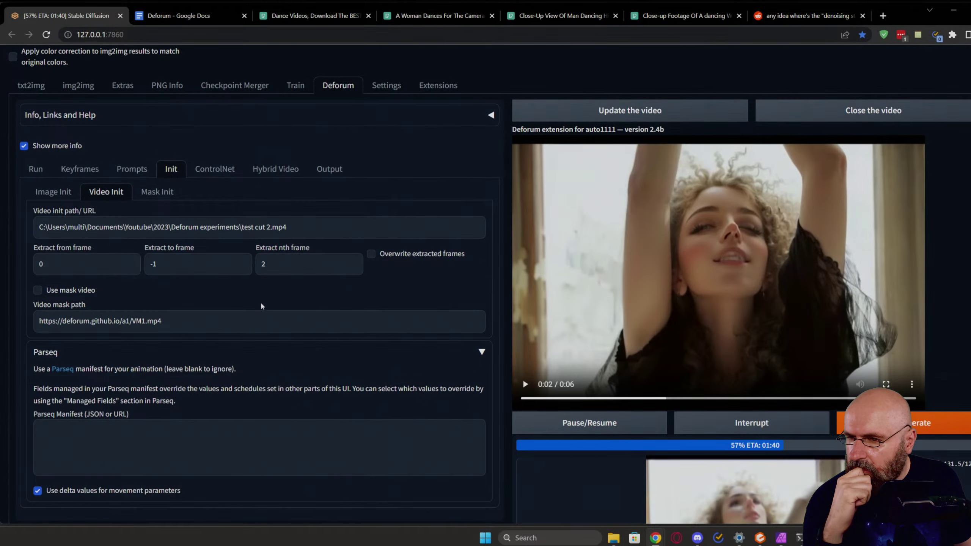
{"action": "scroll", "coordinate": [261, 306], "scroll_direction": "down", "scroll_amount": 3}
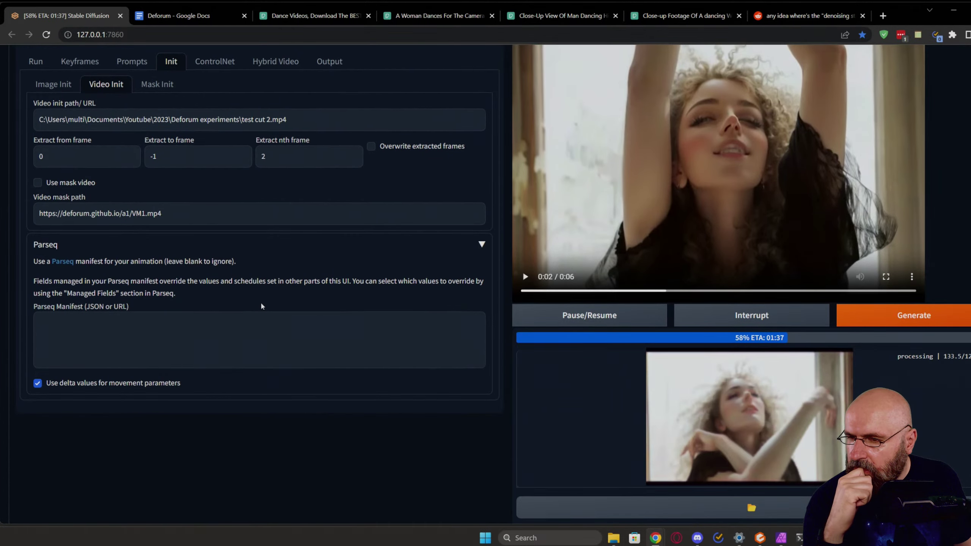
{"action": "scroll", "coordinate": [261, 306], "scroll_direction": "up", "scroll_amount": 4}
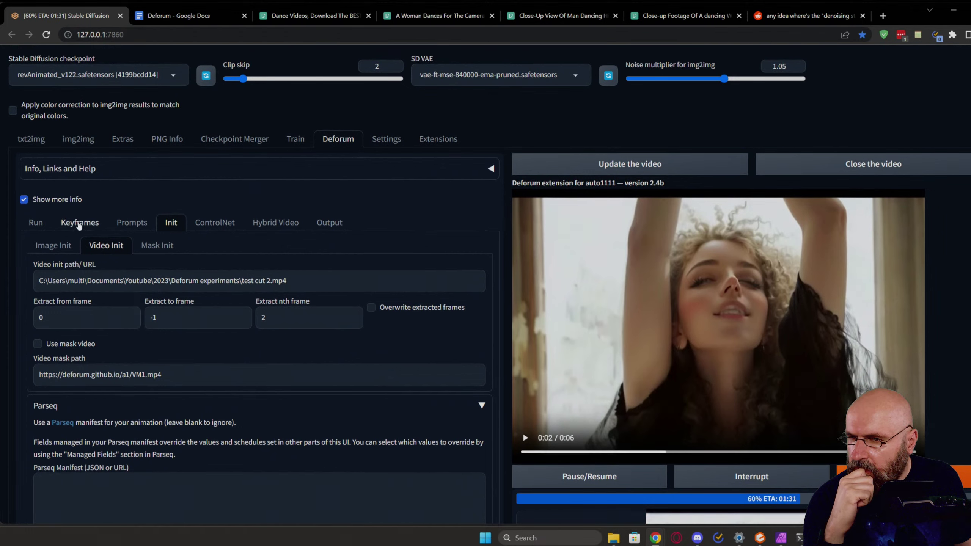
Step: Recheck the keyframe strength schedule and the motion, noise, coherence, anti-blur and depth warping settings
{"action": "left_click", "coordinate": [79, 223]}
{"action": "scroll", "coordinate": [154, 242], "scroll_direction": "down", "scroll_amount": 5}
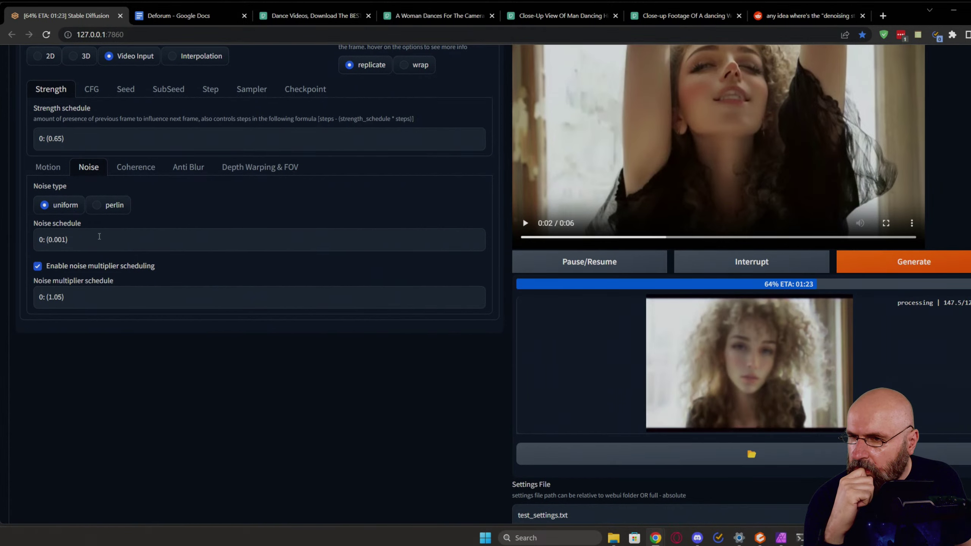
{"action": "left_click", "coordinate": [48, 167]}
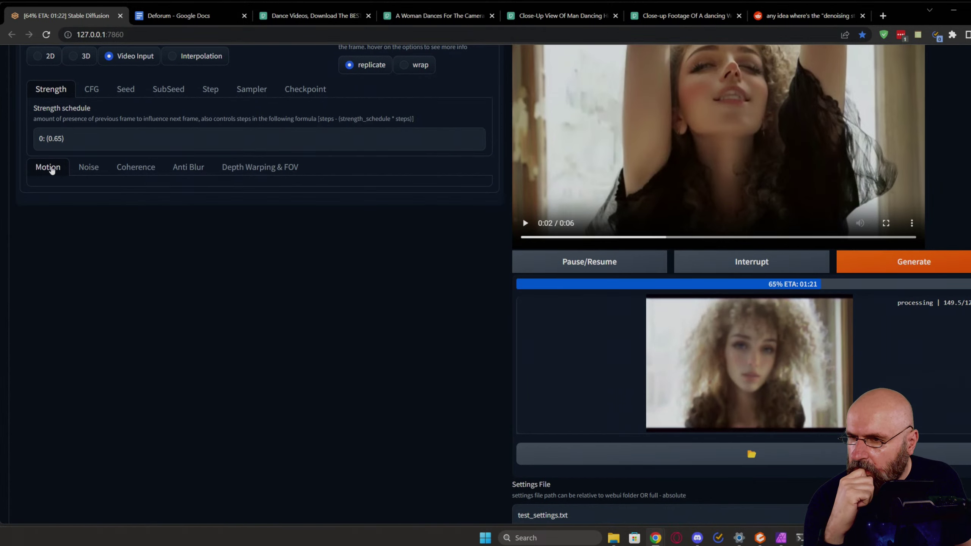
{"action": "left_click", "coordinate": [92, 168]}
{"action": "left_click", "coordinate": [135, 170]}
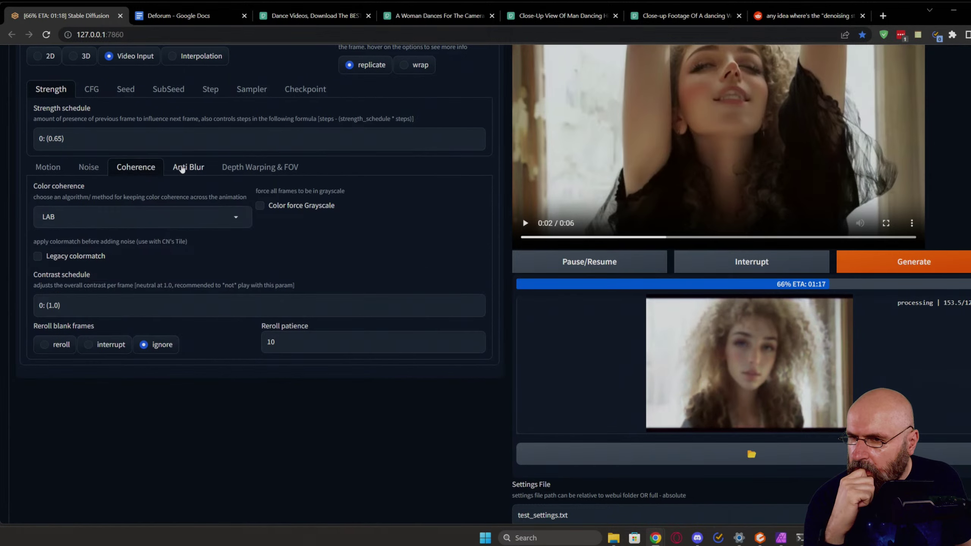
{"action": "left_click", "coordinate": [185, 169]}
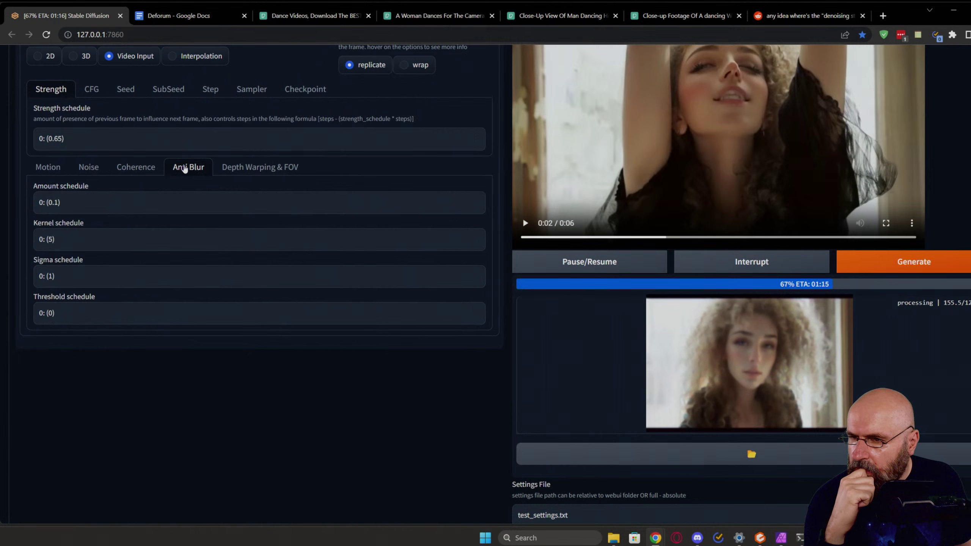
{"action": "left_click", "coordinate": [242, 170]}
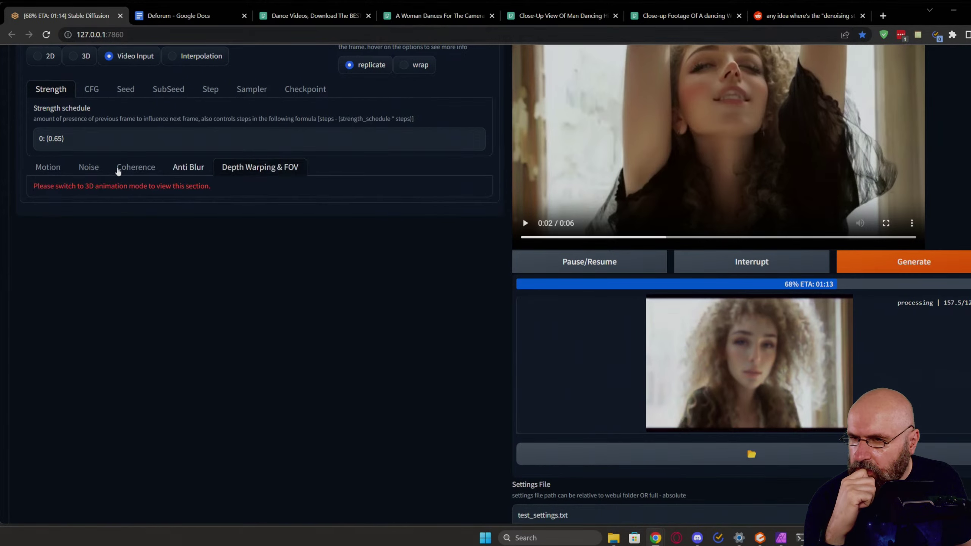
Step: Compare the keyframe motion, noise, coherence and anti-blur settings once more for anything that governs denoising
{"action": "left_click", "coordinate": [88, 168]}
{"action": "scroll", "coordinate": [83, 172], "scroll_direction": "up", "scroll_amount": 4}
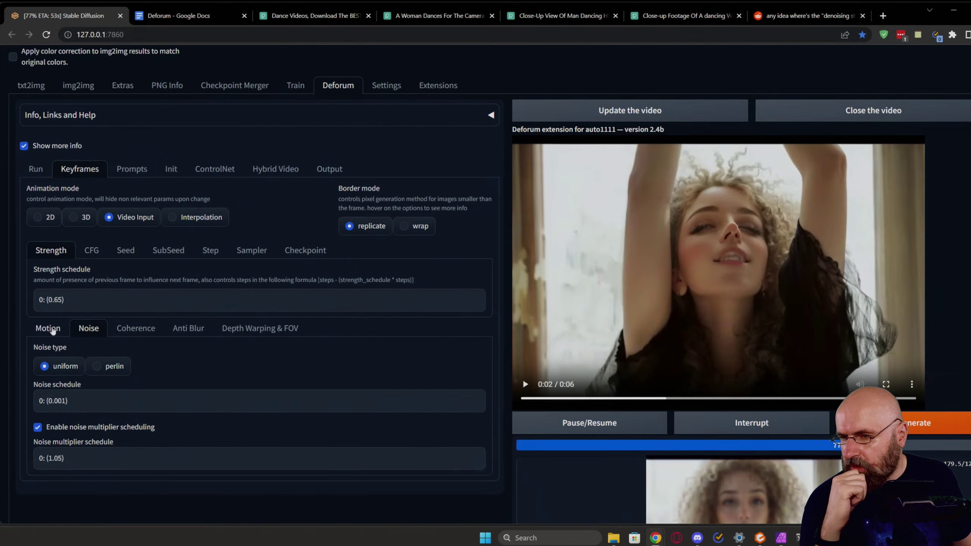
{"action": "left_click", "coordinate": [46, 328]}
{"action": "left_click", "coordinate": [85, 328]}
{"action": "left_click", "coordinate": [135, 328]}
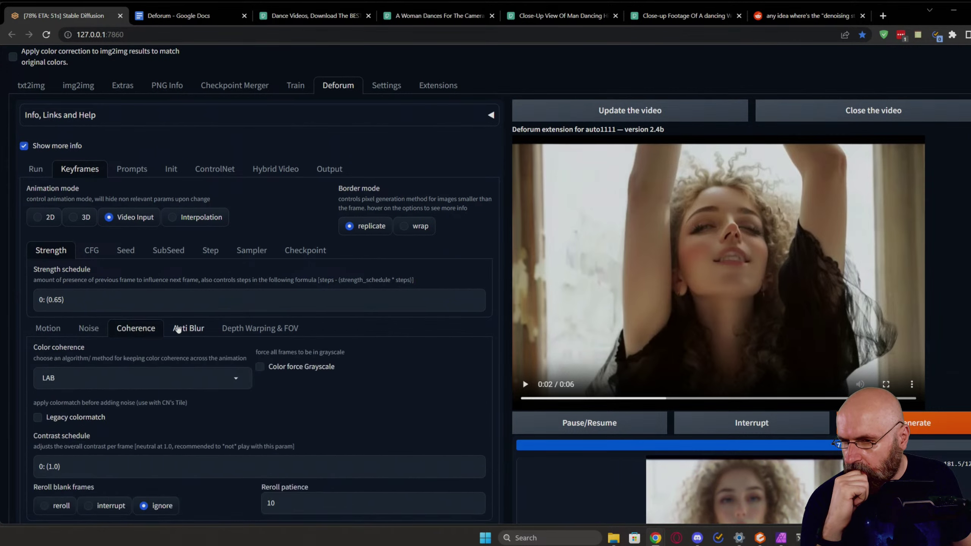
{"action": "left_click", "coordinate": [179, 328]}
{"action": "left_click", "coordinate": [89, 328]}
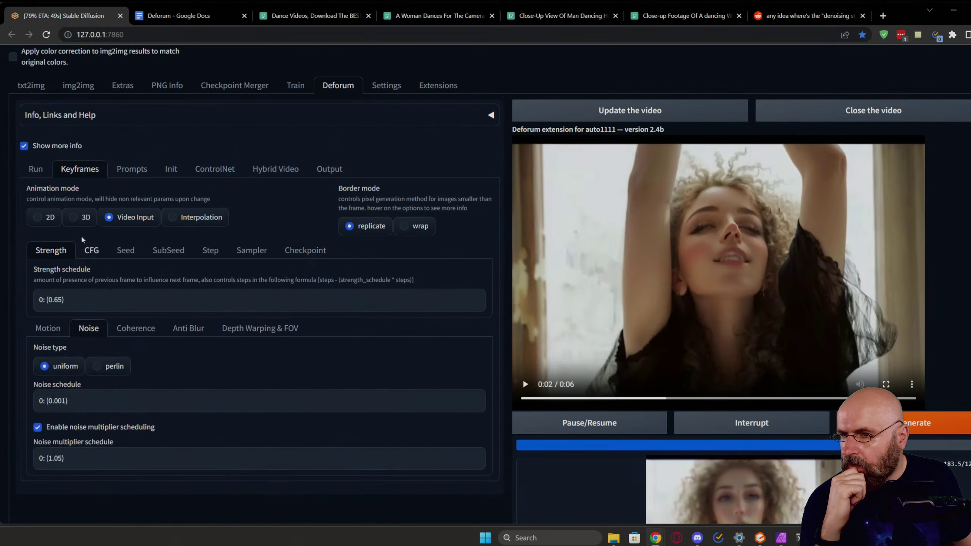
Step: Review Deforum's run, video init and prompt settings, including the composable mask scheduling options, for a denoise control
{"action": "left_click", "coordinate": [39, 170]}
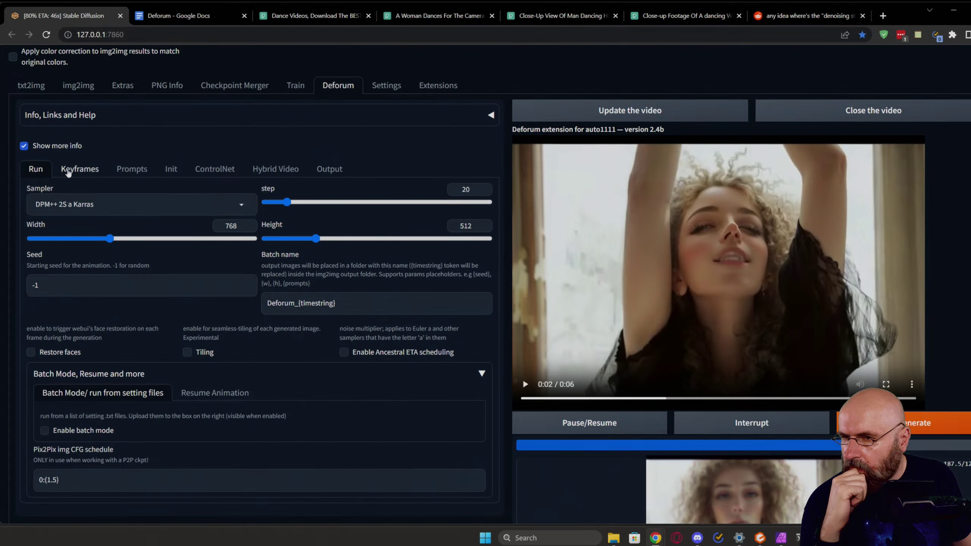
{"action": "left_click", "coordinate": [67, 173]}
{"action": "left_click", "coordinate": [173, 172]}
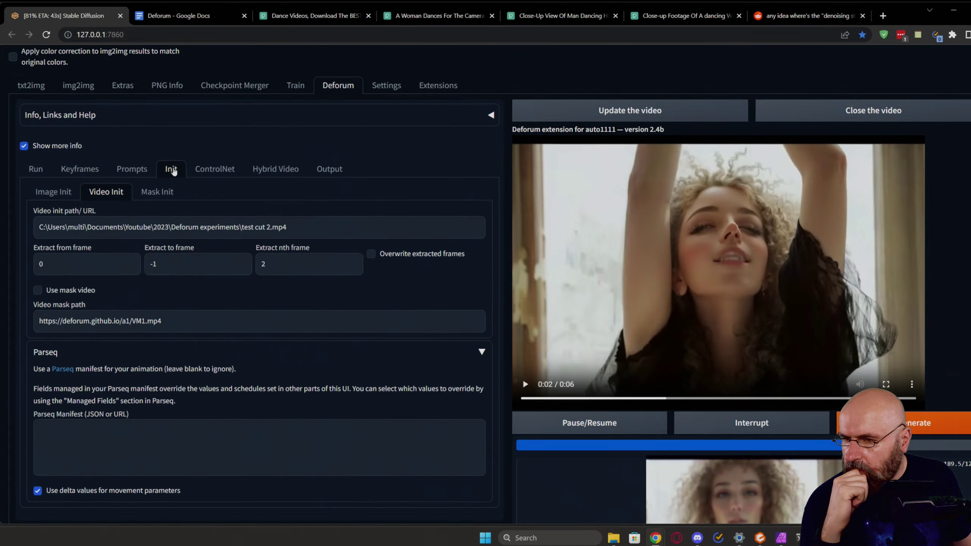
{"action": "left_click", "coordinate": [132, 171]}
{"action": "scroll", "coordinate": [144, 335], "scroll_direction": "down", "scroll_amount": 5}
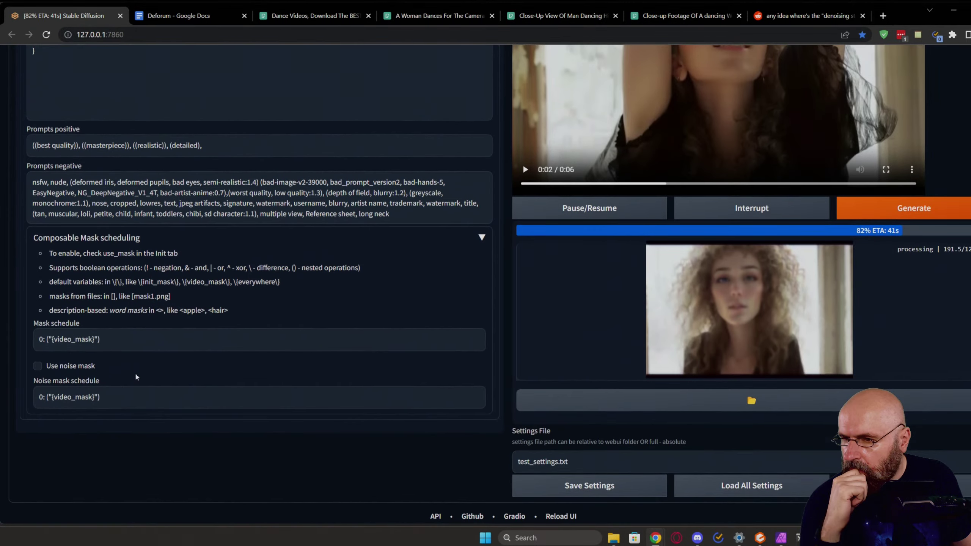
{"action": "scroll", "coordinate": [114, 291], "scroll_direction": "up", "scroll_amount": 6}
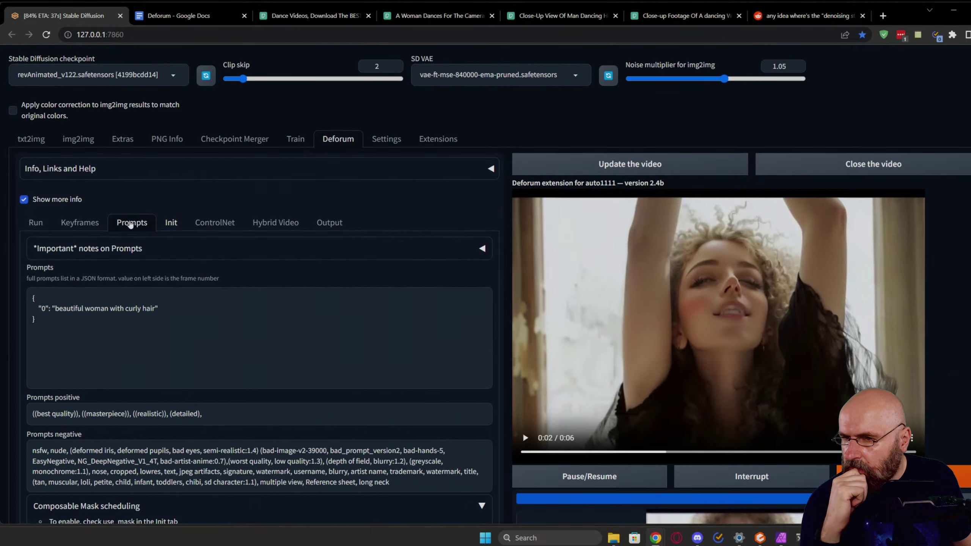
Step: Set the keyframe strength schedule to 0: (0.99) and bring up the command window to follow the running generation
{"action": "left_click", "coordinate": [88, 225]}
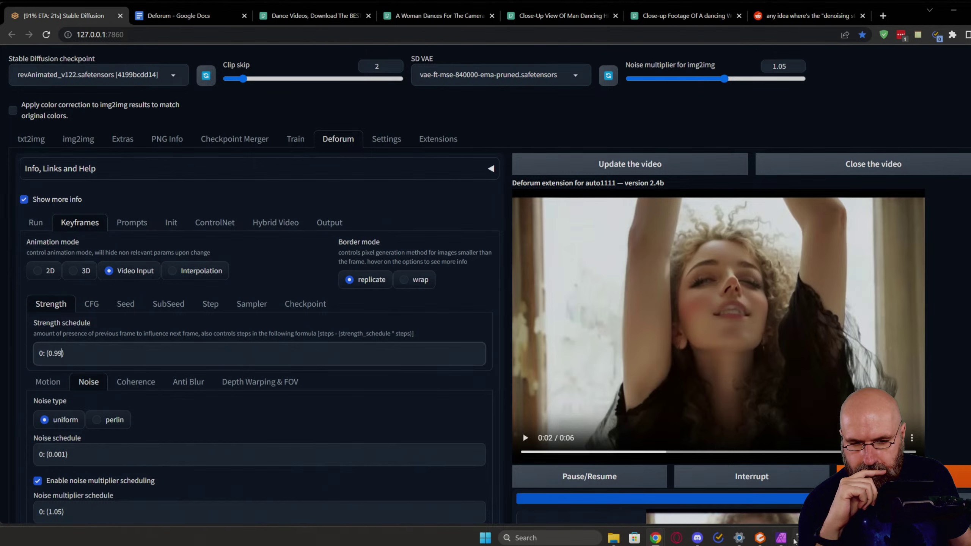
{"action": "left_click", "coordinate": [794, 538]}
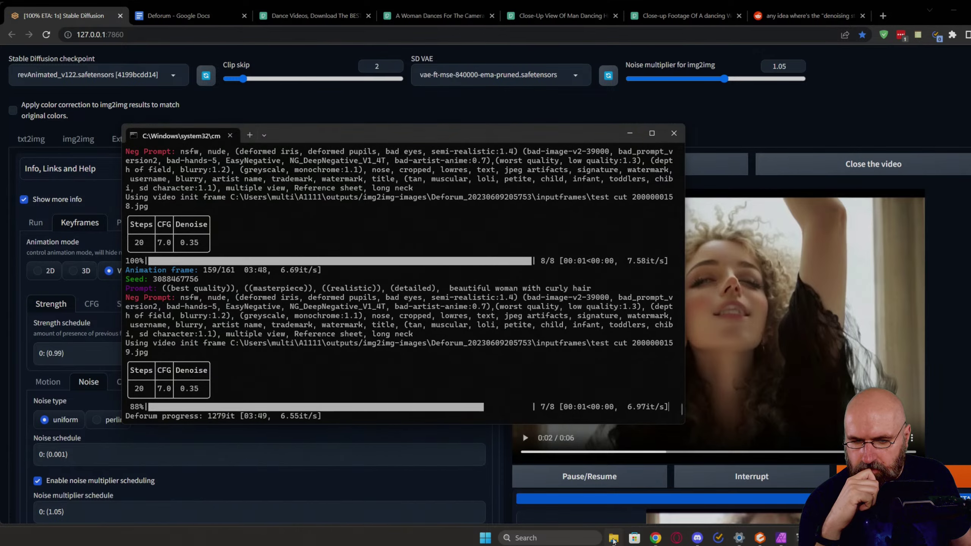
Step: Switch to File Explorer and look through the Vlad1111 outputs and its text folder for the rendered frames
{"action": "key", "text": "alt+Tab"}
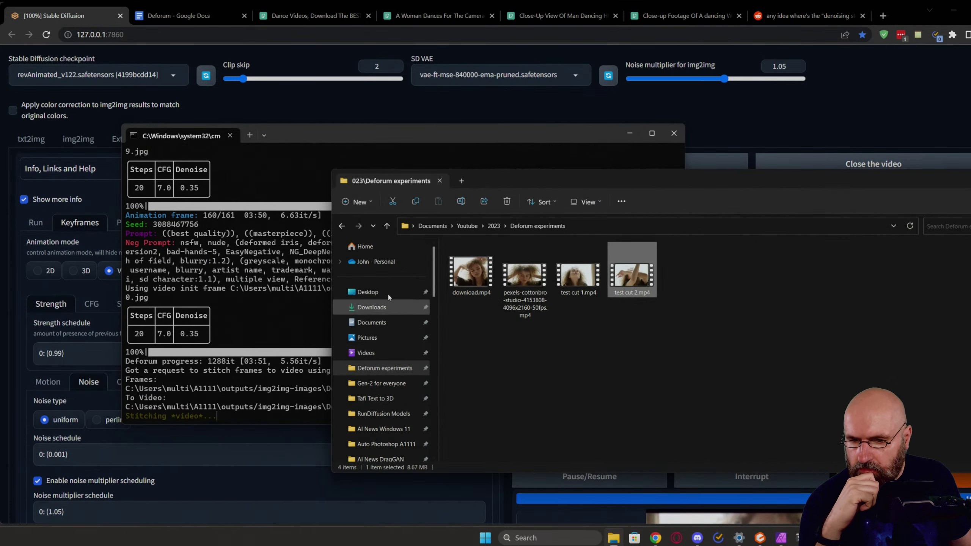
{"action": "scroll", "coordinate": [386, 412], "scroll_direction": "down", "scroll_amount": 3}
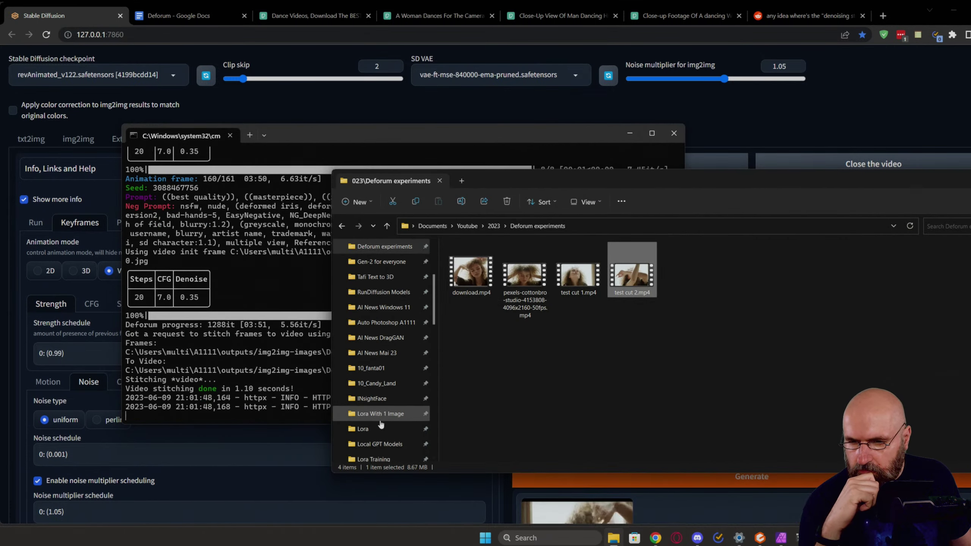
{"action": "scroll", "coordinate": [381, 422], "scroll_direction": "down", "scroll_amount": 1}
{"action": "left_click", "coordinate": [368, 429]}
{"action": "left_click", "coordinate": [368, 444]}
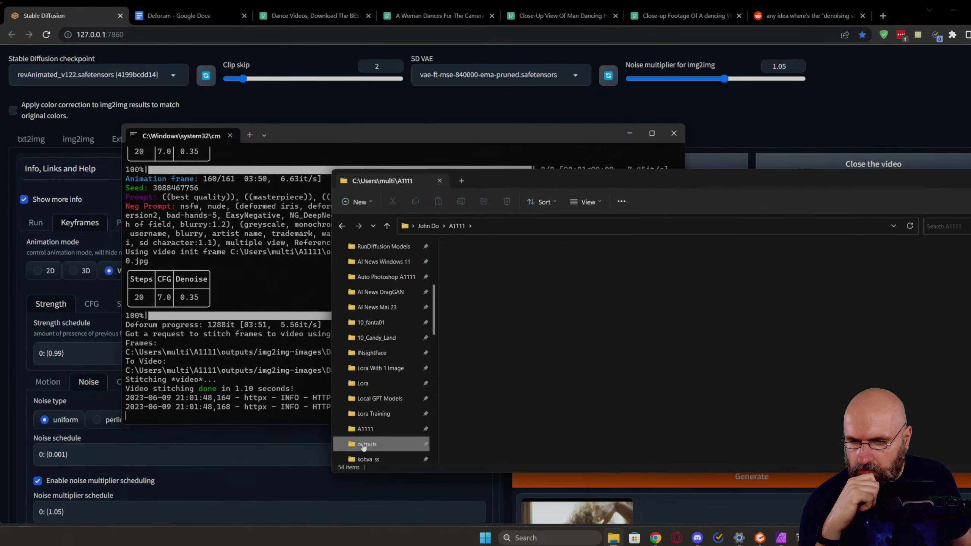
{"action": "double_click", "coordinate": [474, 323]}
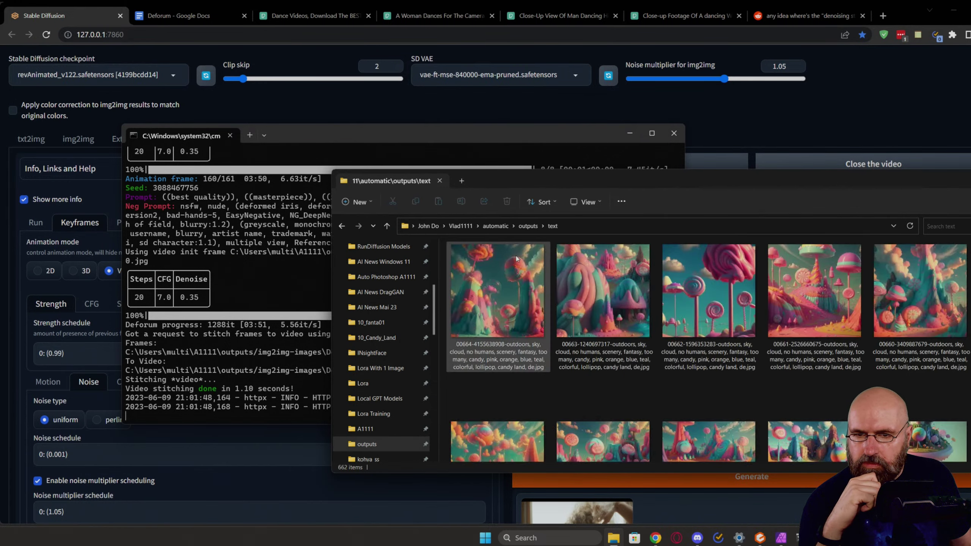
{"action": "left_click", "coordinate": [529, 226]}
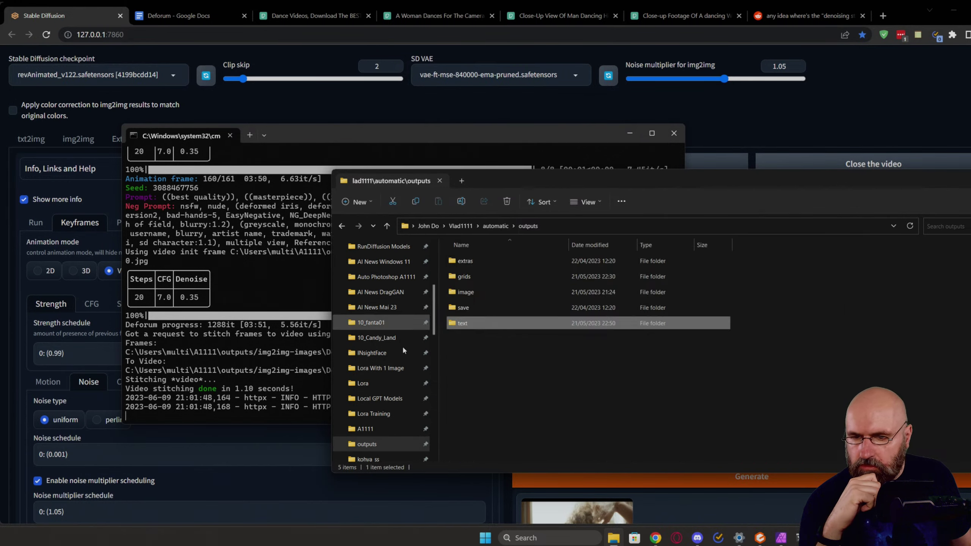
Step: Go to the outputs folder inside A1111, pin img2img-images to quick access and open it
{"action": "left_click", "coordinate": [367, 428]}
{"action": "scroll", "coordinate": [497, 377], "scroll_direction": "down", "scroll_amount": 3}
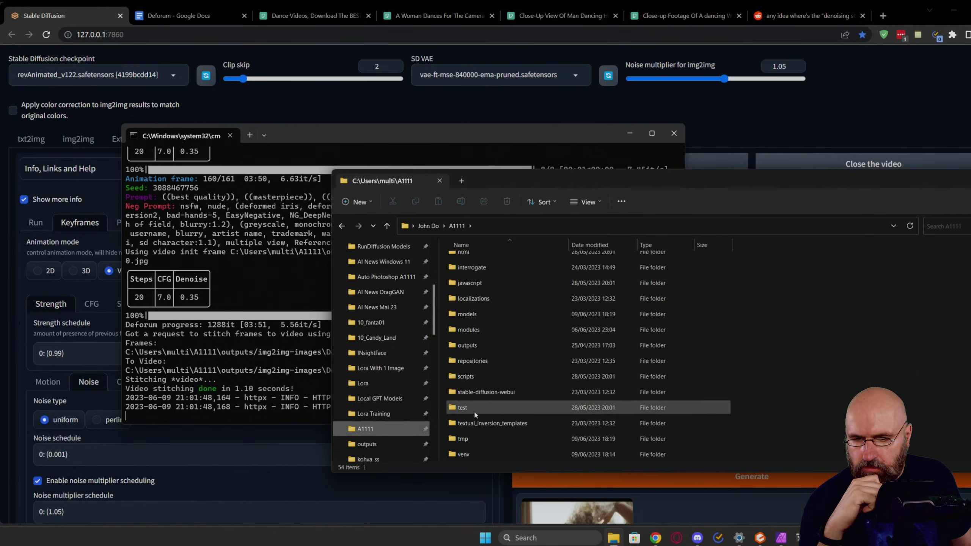
{"action": "scroll", "coordinate": [485, 367], "scroll_direction": "up", "scroll_amount": 1}
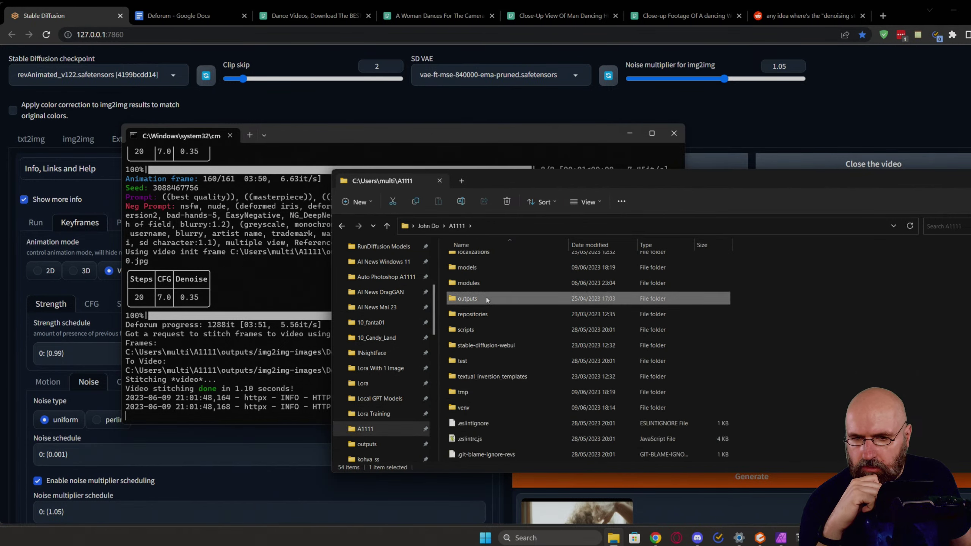
{"action": "double_click", "coordinate": [478, 298]}
{"action": "scroll", "coordinate": [405, 332], "scroll_direction": "up", "scroll_amount": 2}
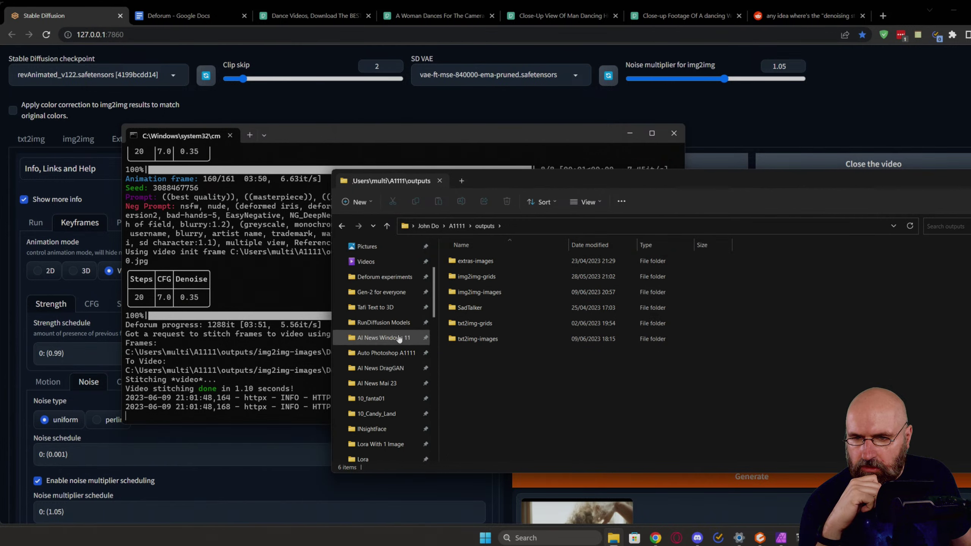
{"action": "left_click_drag", "start_coordinate": [452, 291], "coordinate": [377, 294]}
{"action": "left_click", "coordinate": [373, 297]}
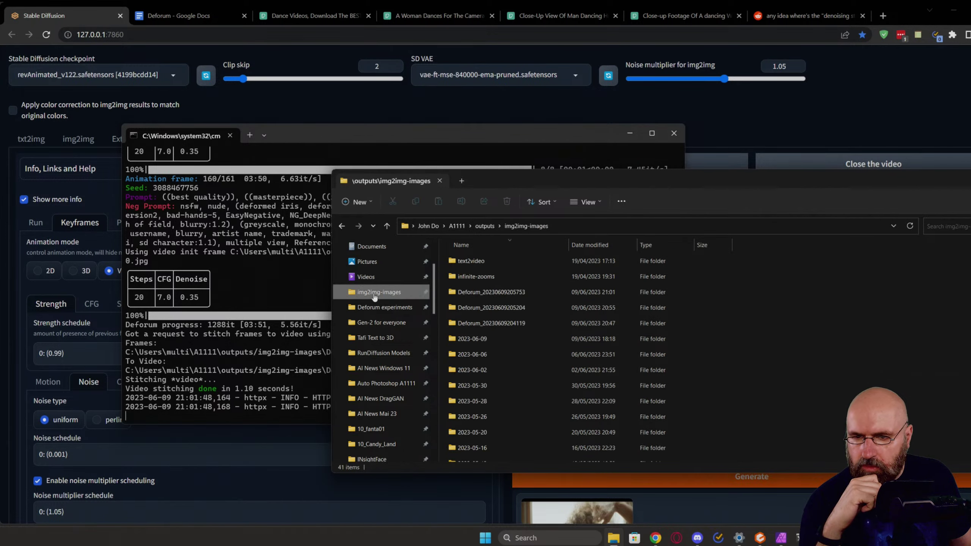
{"action": "double_click", "coordinate": [514, 292]}
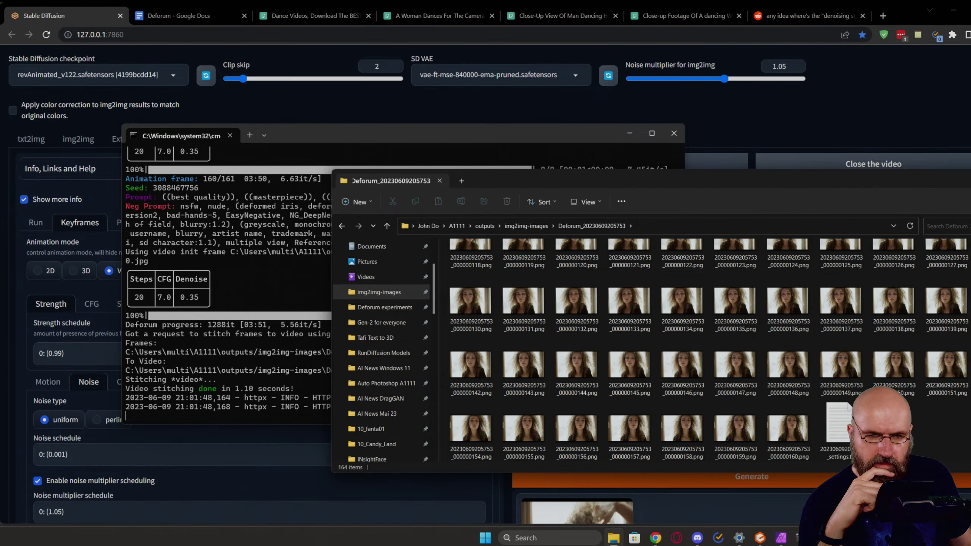
{"action": "double_click", "coordinate": [483, 433]}
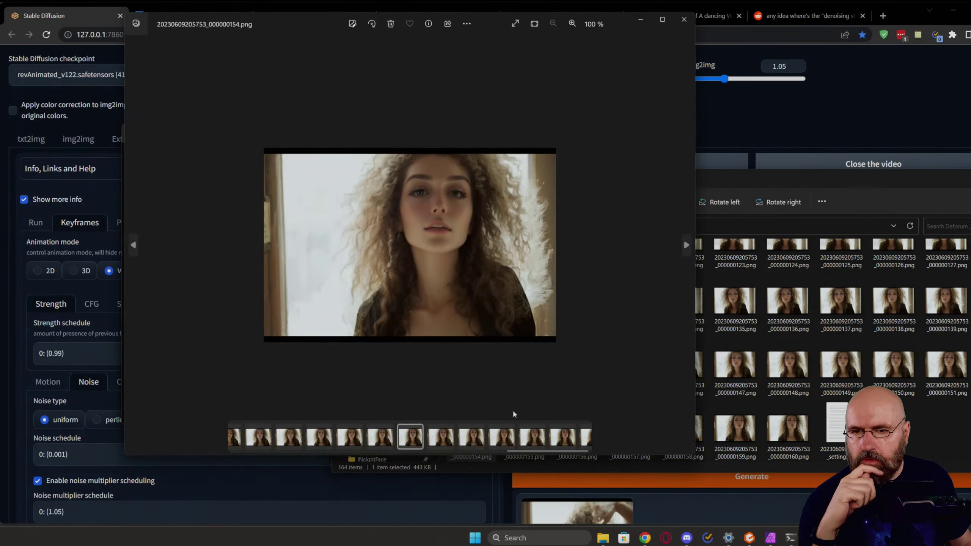
{"action": "key", "text": "Right"}
{"action": "key", "text": "Right"}
{"action": "key", "text": "Right"}
{"action": "key", "text": "Right"}
{"action": "key", "text": "Right"}
{"action": "key", "text": "Right"}
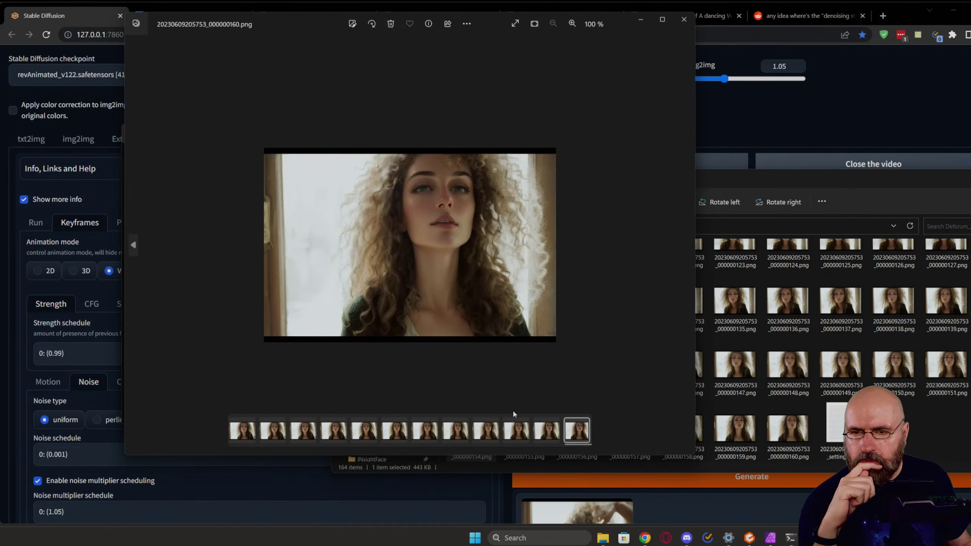
{"action": "left_click", "coordinate": [683, 19]}
Step: Return to Stable Diffusion, load the newly generated video, and play it while checking the video init's frame extraction settings
{"action": "left_click", "coordinate": [896, 104]}
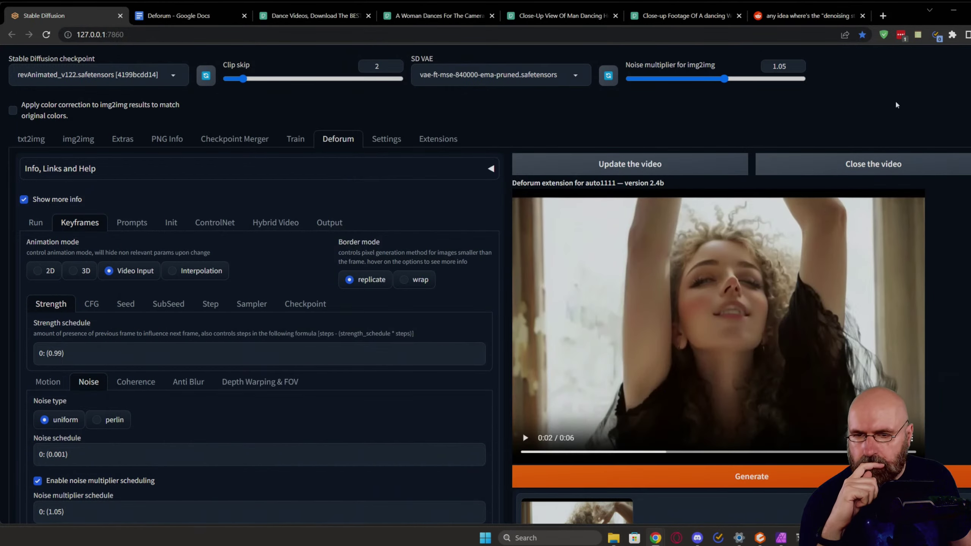
{"action": "left_click", "coordinate": [620, 168]}
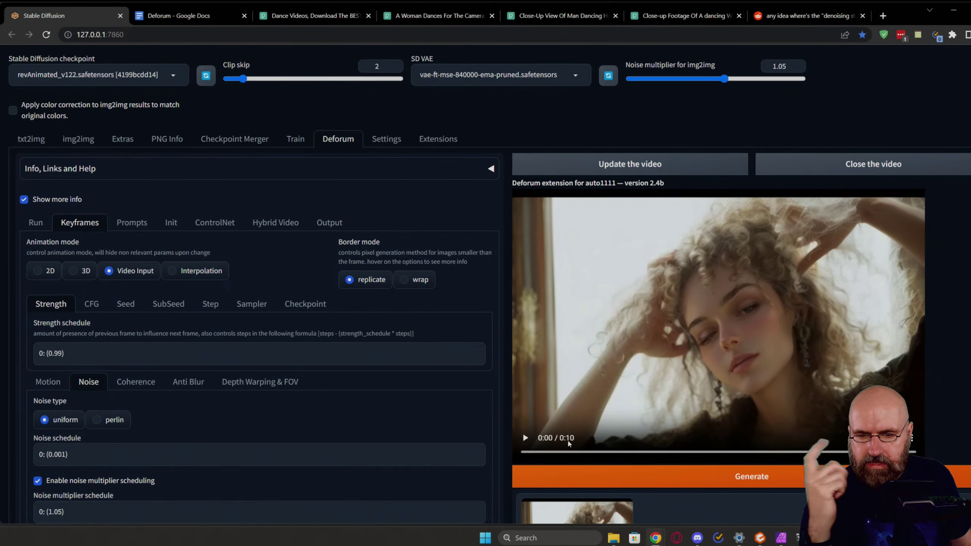
{"action": "left_click", "coordinate": [525, 438]}
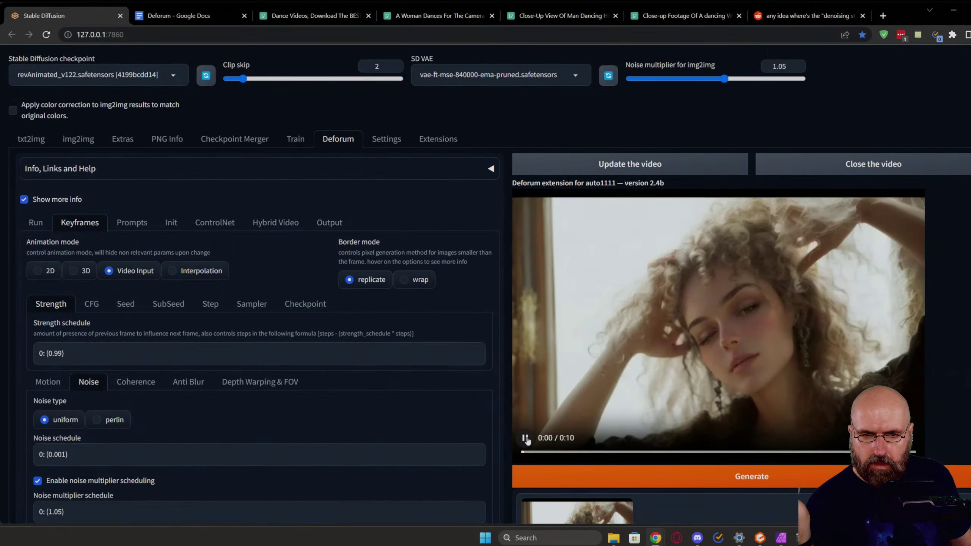
{"action": "left_click", "coordinate": [526, 438]}
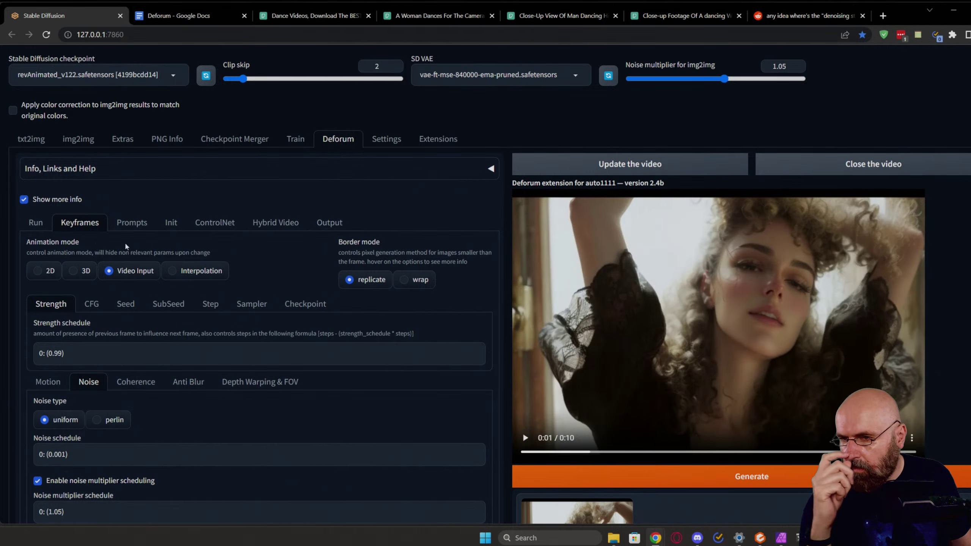
{"action": "left_click", "coordinate": [173, 223]}
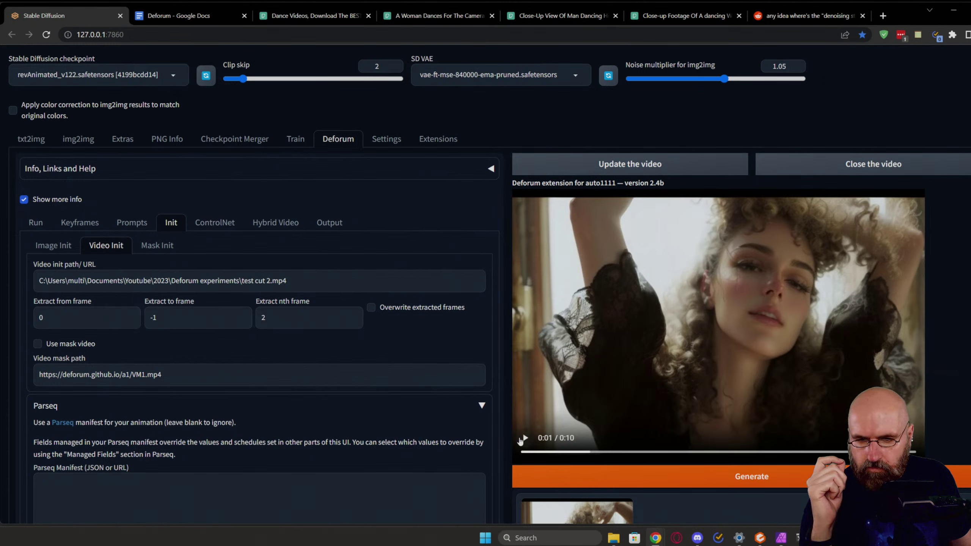
{"action": "left_click", "coordinate": [523, 438]}
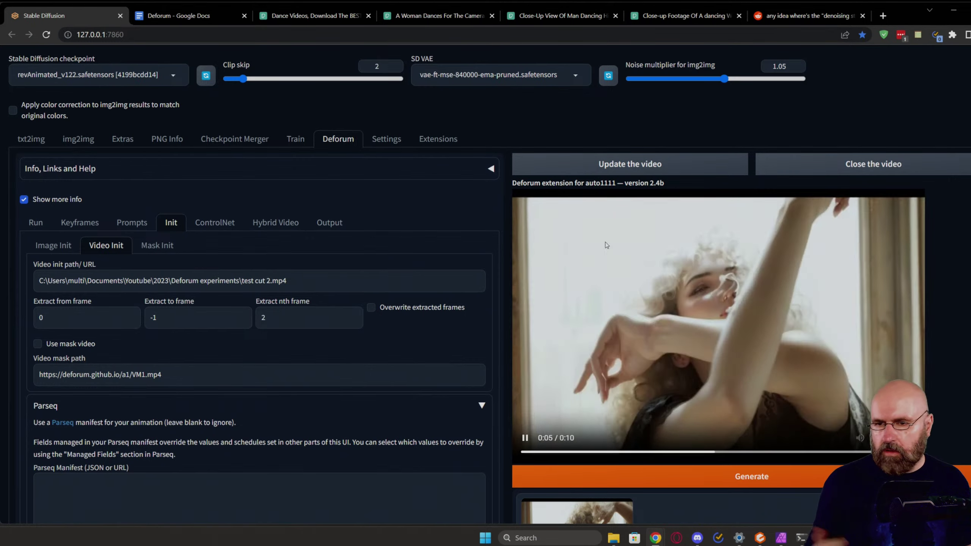
Step: Set the output video to 24 FPS and start a new Deforum generation
{"action": "left_click", "coordinate": [330, 222]}
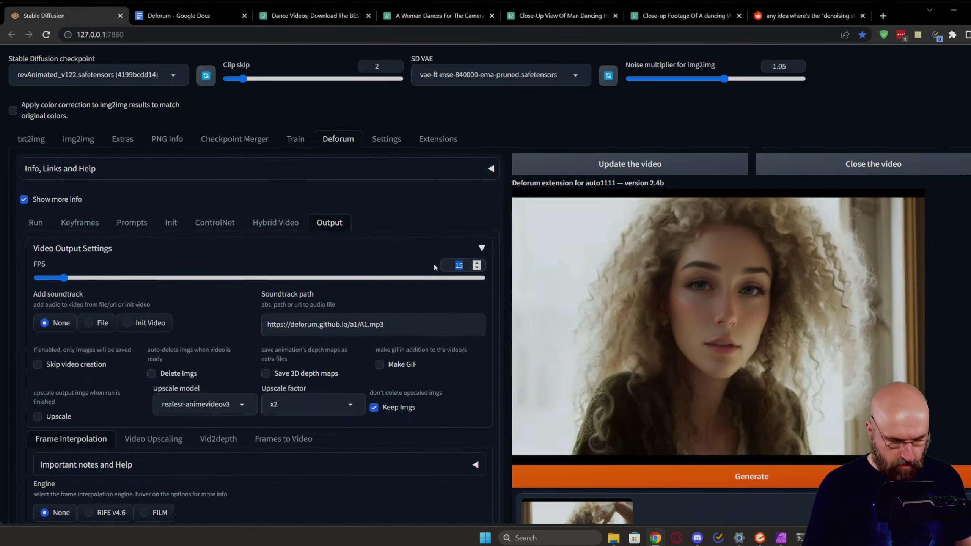
{"action": "type", "text": "24"}
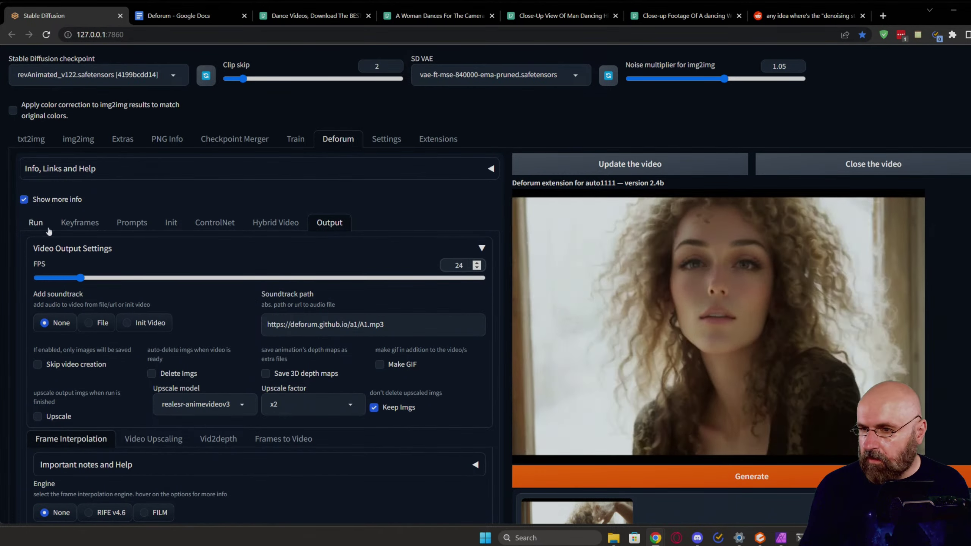
{"action": "left_click", "coordinate": [48, 228]}
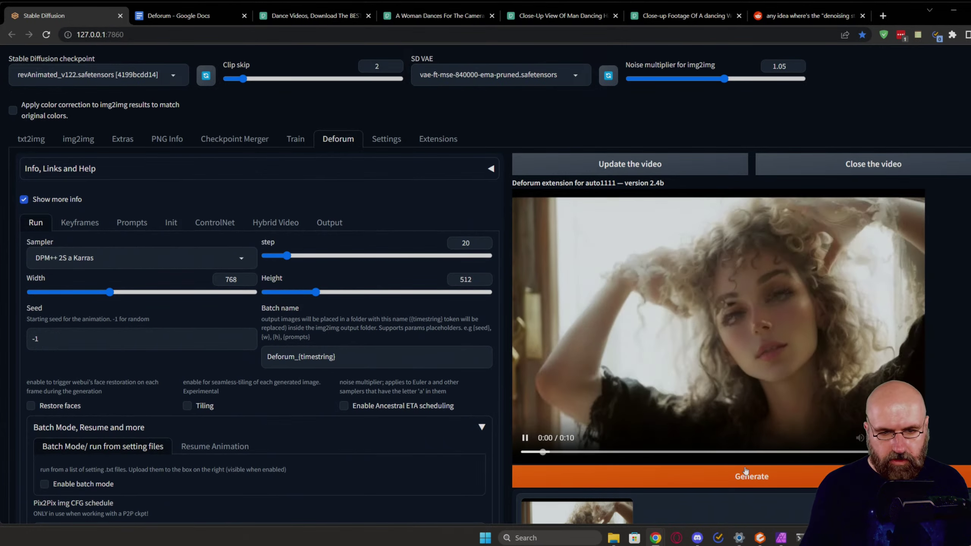
{"action": "left_click", "coordinate": [744, 471]}
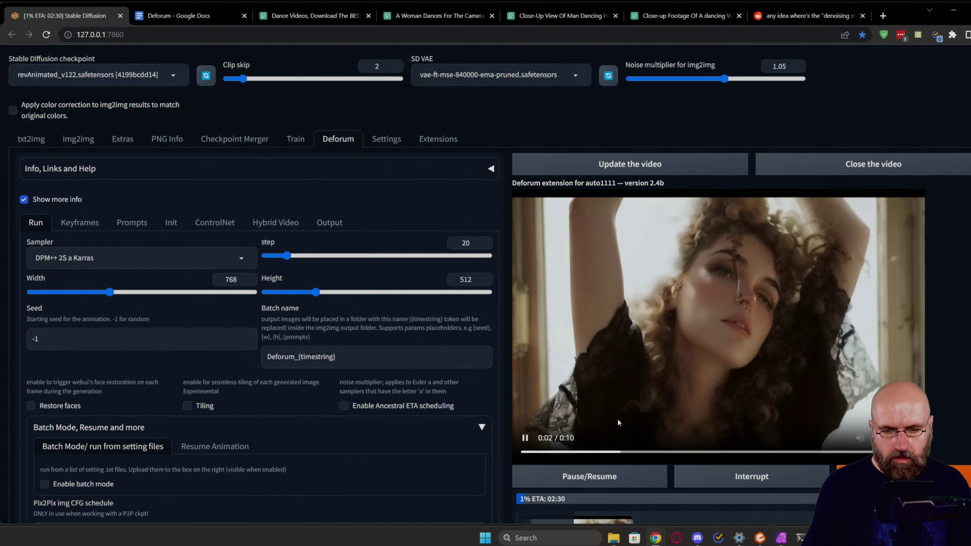
Step: Inspect the new generation's preview frame and check the denoise value used in the command window
{"action": "scroll", "coordinate": [618, 422], "scroll_direction": "down", "scroll_amount": 3}
{"action": "scroll", "coordinate": [684, 446], "scroll_direction": "down", "scroll_amount": 4}
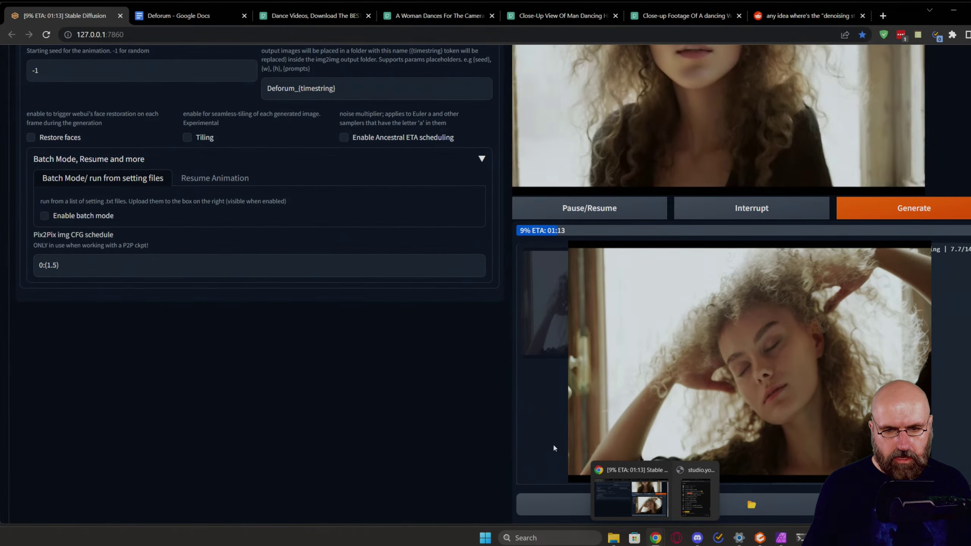
{"action": "scroll", "coordinate": [553, 448], "scroll_direction": "up", "scroll_amount": 1}
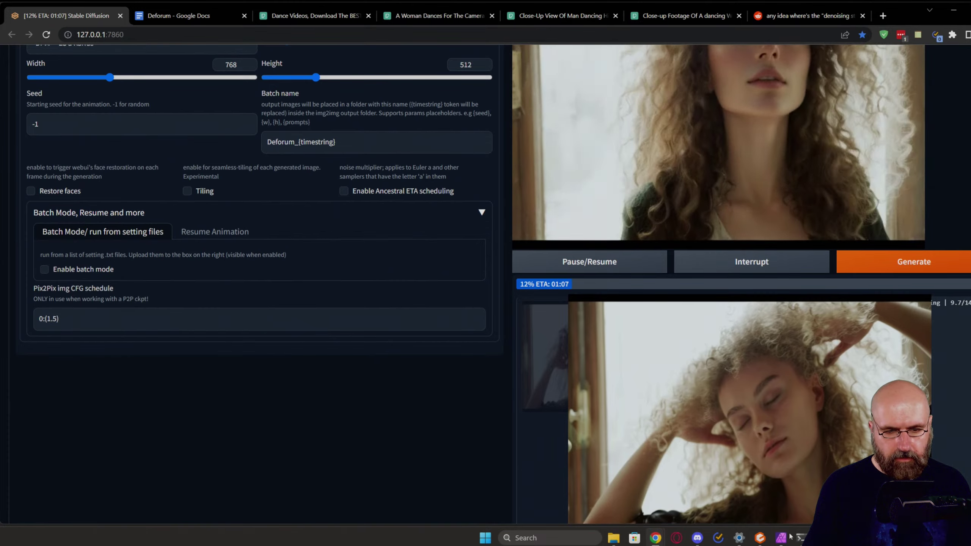
{"action": "left_click", "coordinate": [801, 537]}
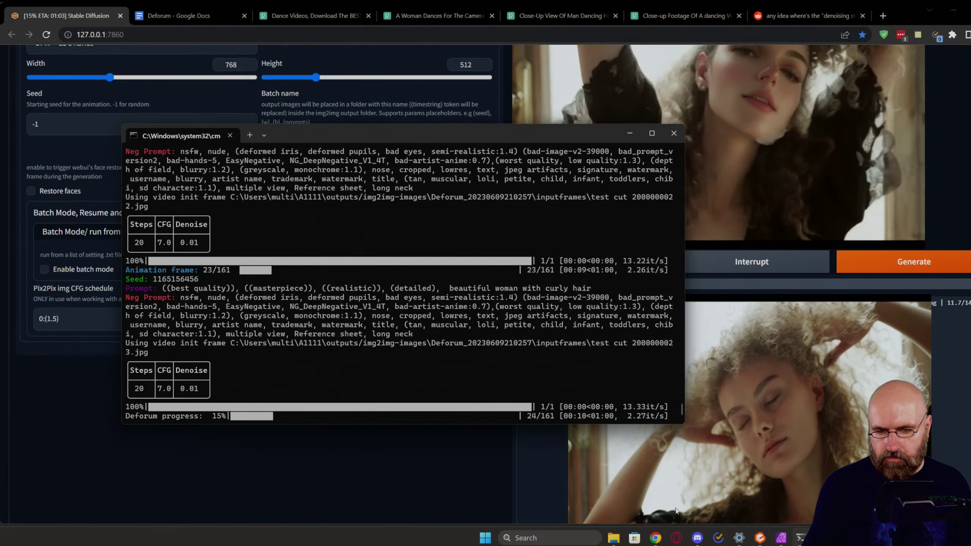
{"action": "left_click", "coordinate": [613, 537]}
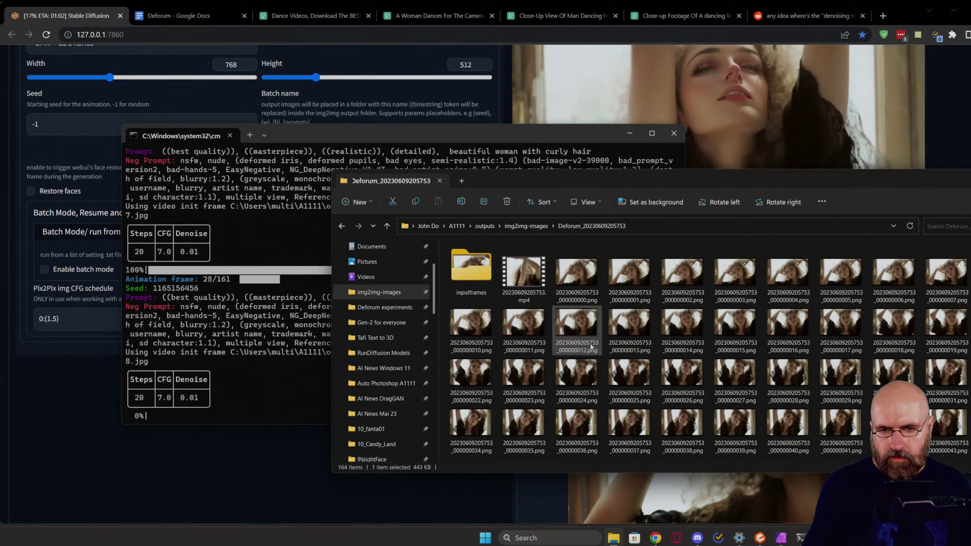
{"action": "left_click", "coordinate": [576, 273]}
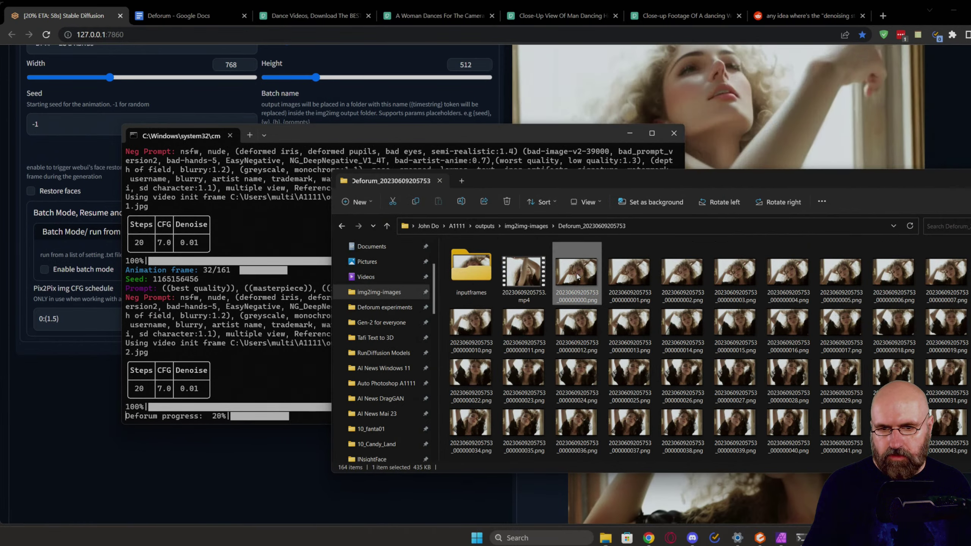
{"action": "double_click", "coordinate": [577, 273]}
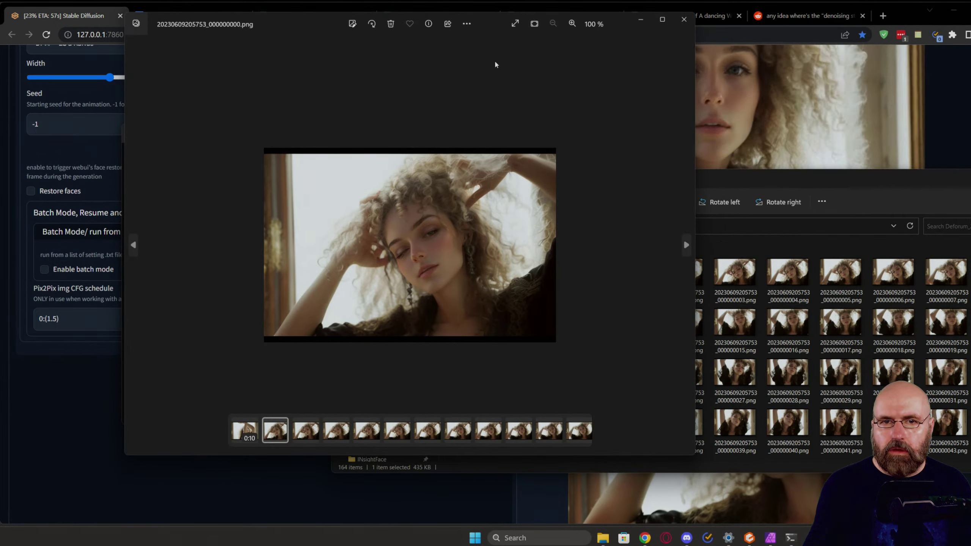
{"action": "left_click_drag", "start_coordinate": [615, 12], "coordinate": [428, 46]}
{"action": "left_click", "coordinate": [648, 185]}
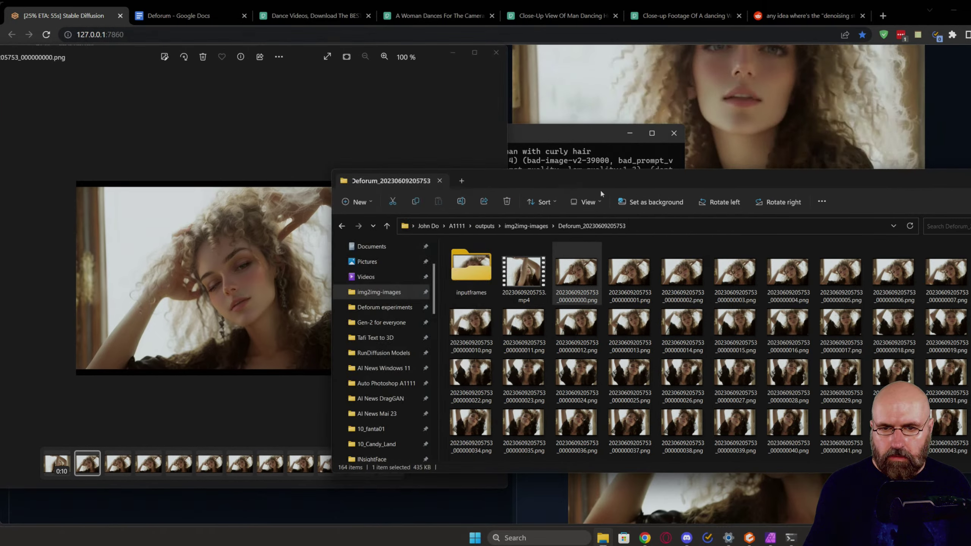
{"action": "left_click", "coordinate": [525, 226]}
{"action": "double_click", "coordinate": [508, 294]}
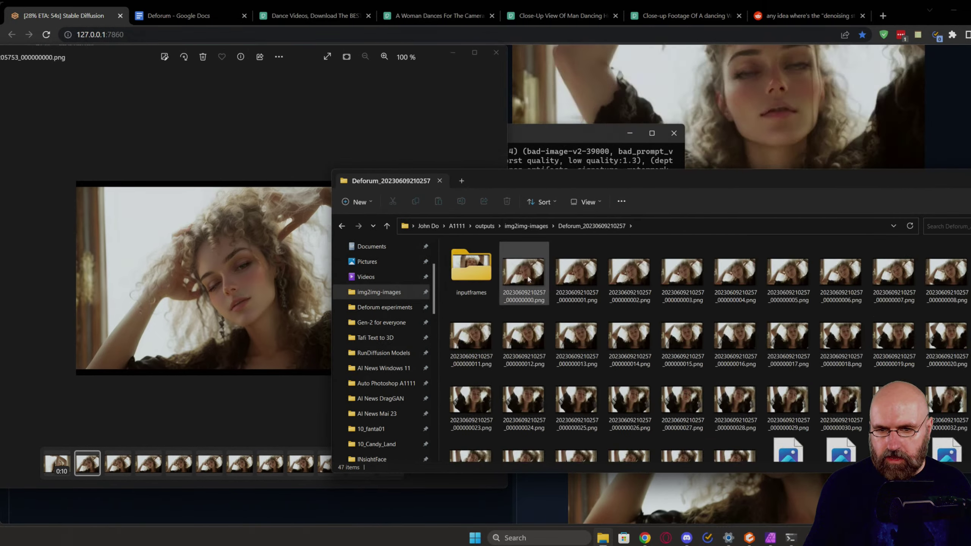
{"action": "double_click", "coordinate": [526, 276]}
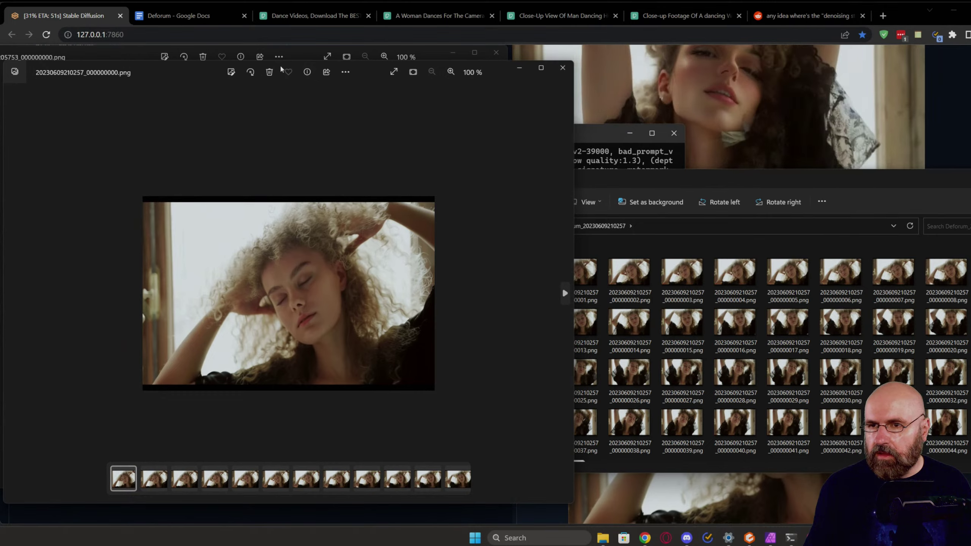
{"action": "left_click_drag", "start_coordinate": [196, 72], "coordinate": [589, 65]}
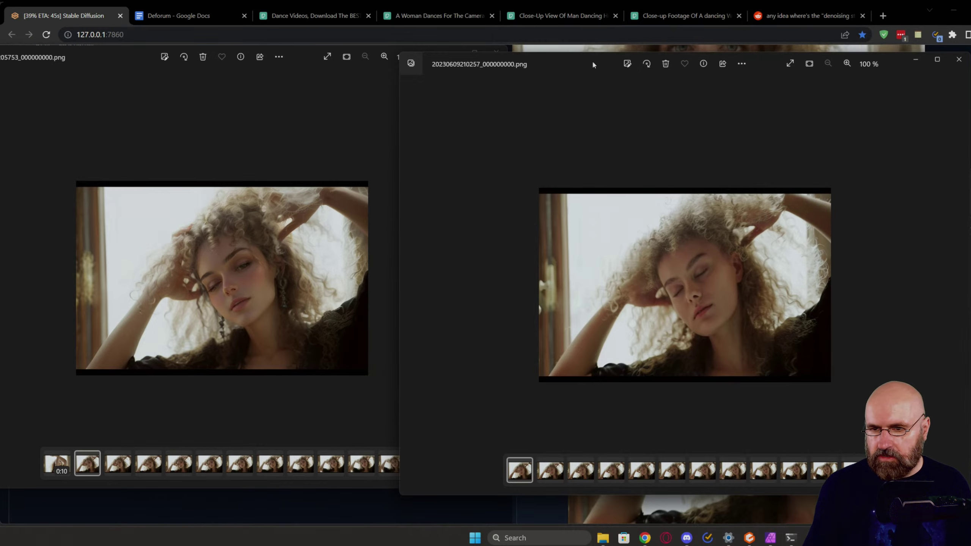
{"action": "left_click", "coordinate": [958, 59]}
{"action": "left_click", "coordinate": [495, 50]}
{"action": "left_click", "coordinate": [210, 474]}
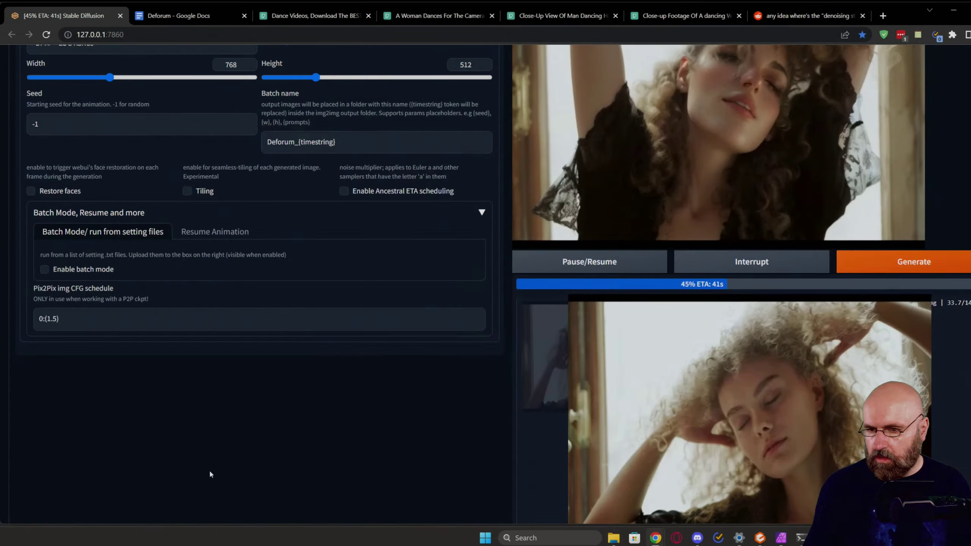
Step: Check the running generation's denoise value in the command window and return to the Deforum run settings
{"action": "key", "text": "alt+Tab"}
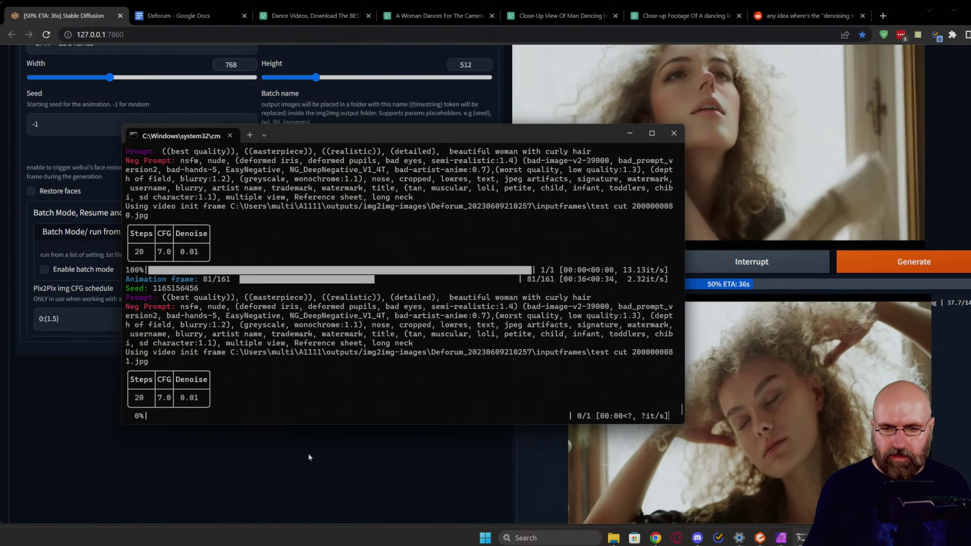
{"action": "left_click", "coordinate": [337, 446]}
{"action": "scroll", "coordinate": [233, 337], "scroll_direction": "up", "scroll_amount": 5}
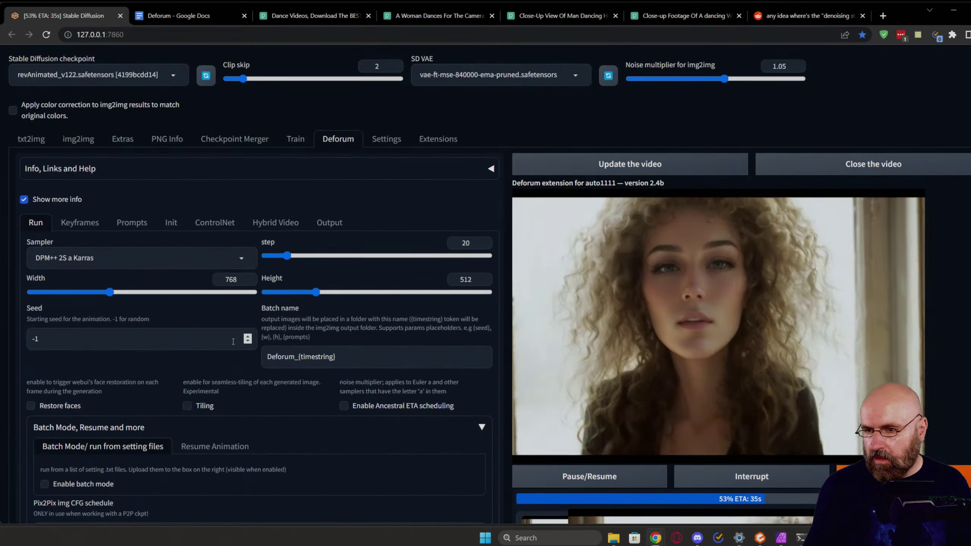
{"action": "scroll", "coordinate": [122, 232], "scroll_direction": "down", "scroll_amount": 2}
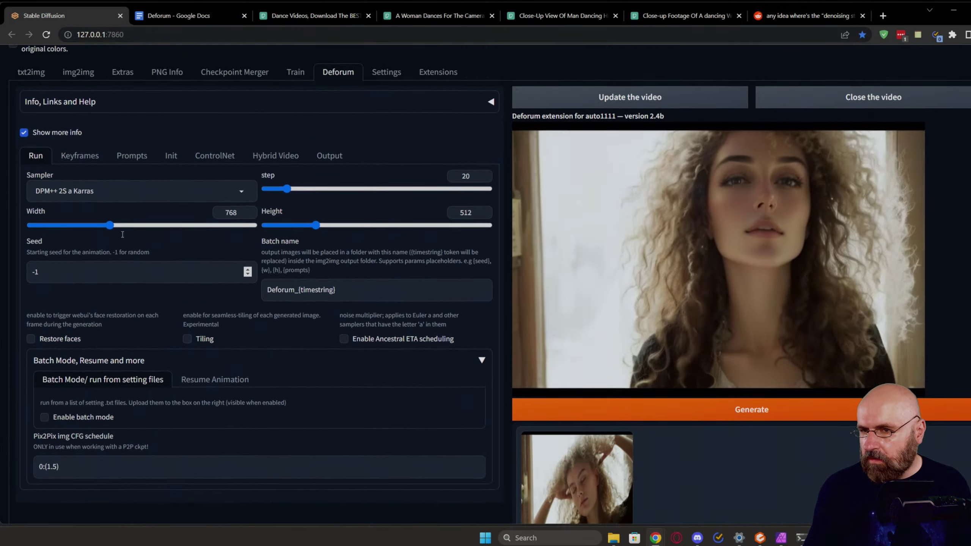
{"action": "scroll", "coordinate": [123, 234], "scroll_direction": "up", "scroll_amount": 1}
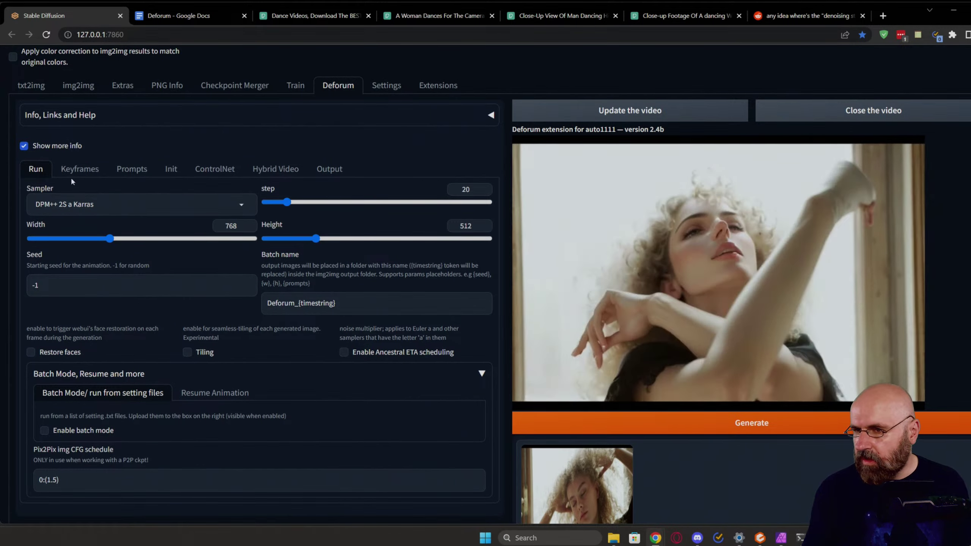
Step: Replace the old Skitch screenshot with a capture of the Keyframes strength settings, labelling the strength schedule with an arrow and "denoise (but in reverse)"
{"action": "left_click", "coordinate": [79, 171]}
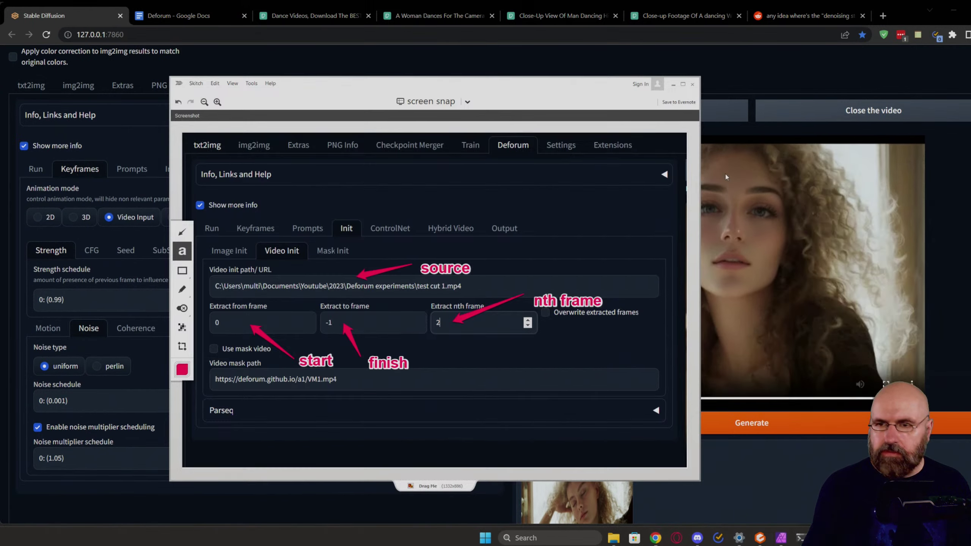
{"action": "left_click", "coordinate": [416, 104]}
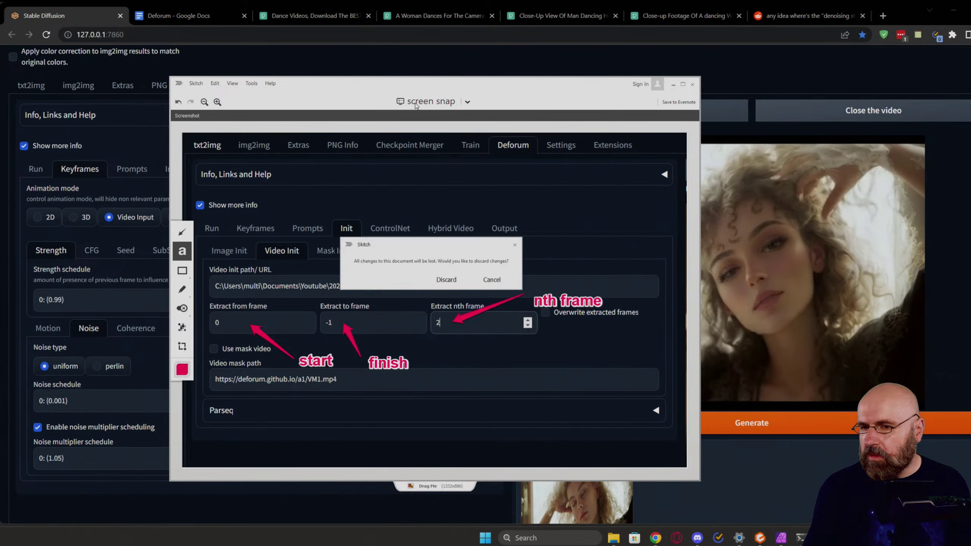
{"action": "left_click", "coordinate": [446, 281]}
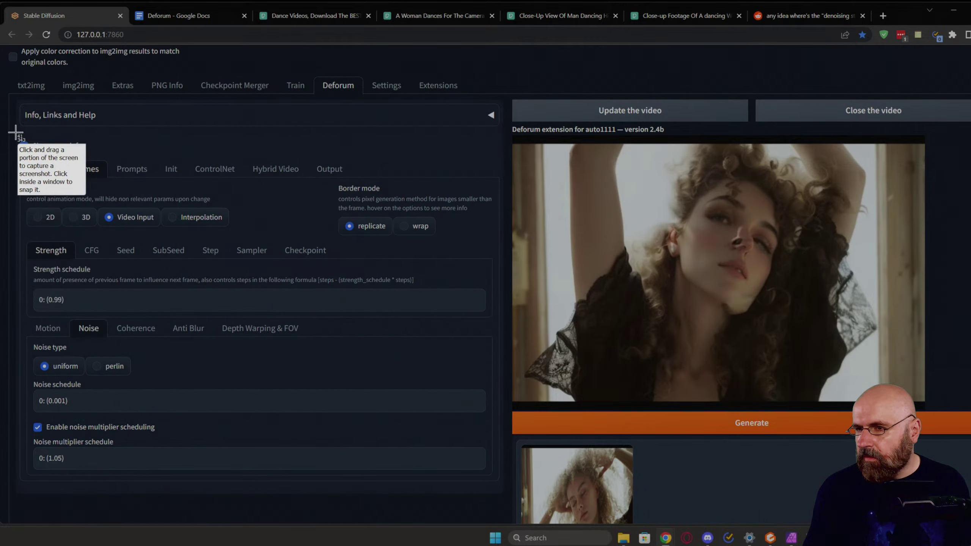
{"action": "left_click_drag", "start_coordinate": [401, 372], "coordinate": [401, 371]}
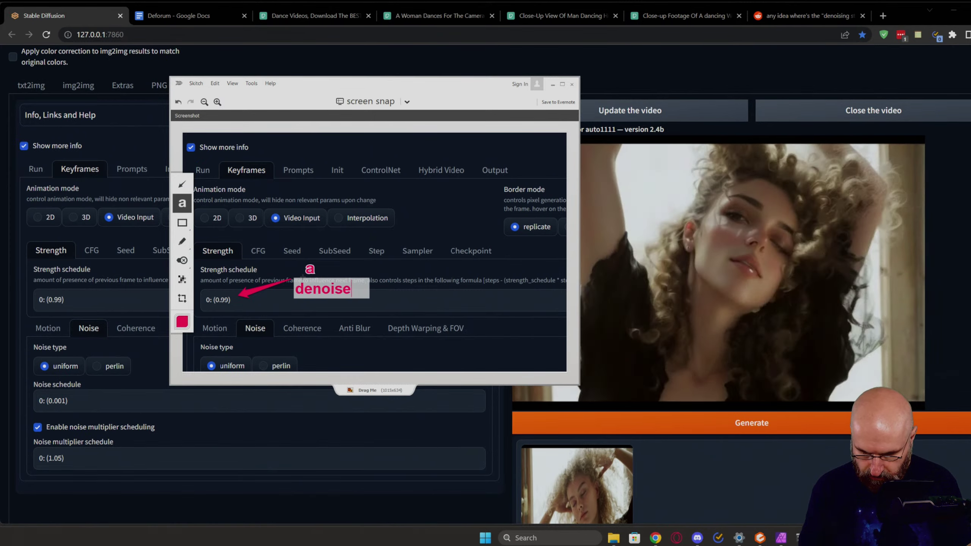
{"action": "type", "text": "in reverse)"}
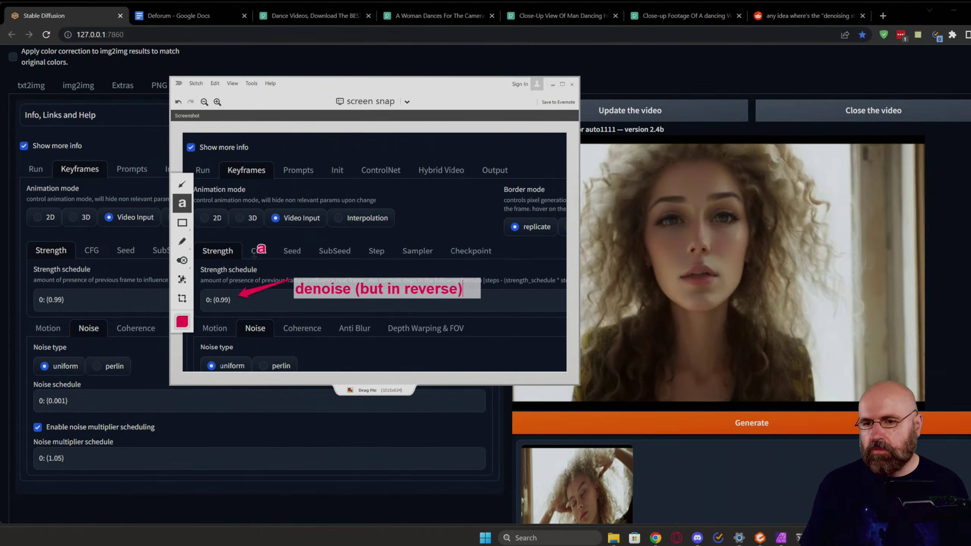
{"action": "left_click_drag", "start_coordinate": [381, 301], "coordinate": [349, 269]}
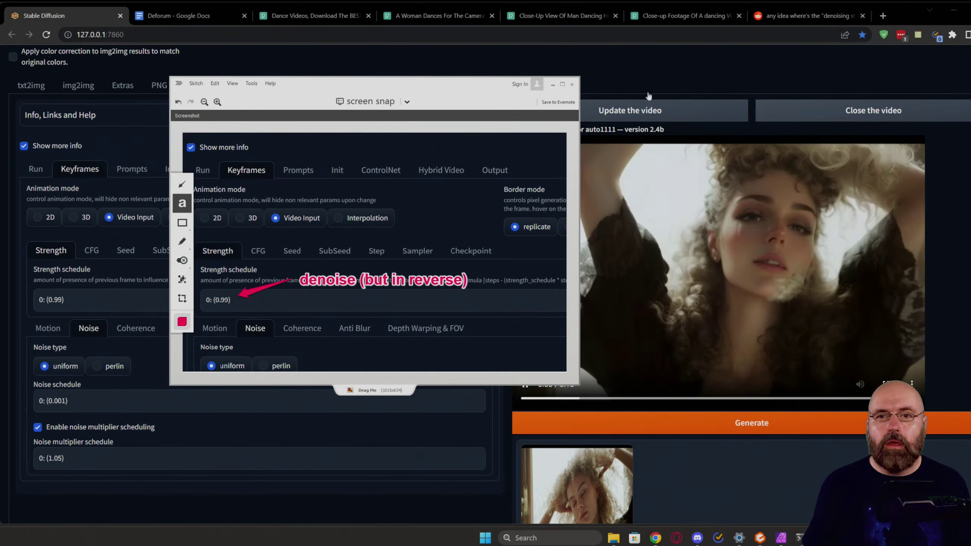
Step: In the Deforum Google Doc, add the annotated screenshot under the line "Denoise, but 0.65 is a denoise of 0.35"
{"action": "left_click", "coordinate": [237, 17]}
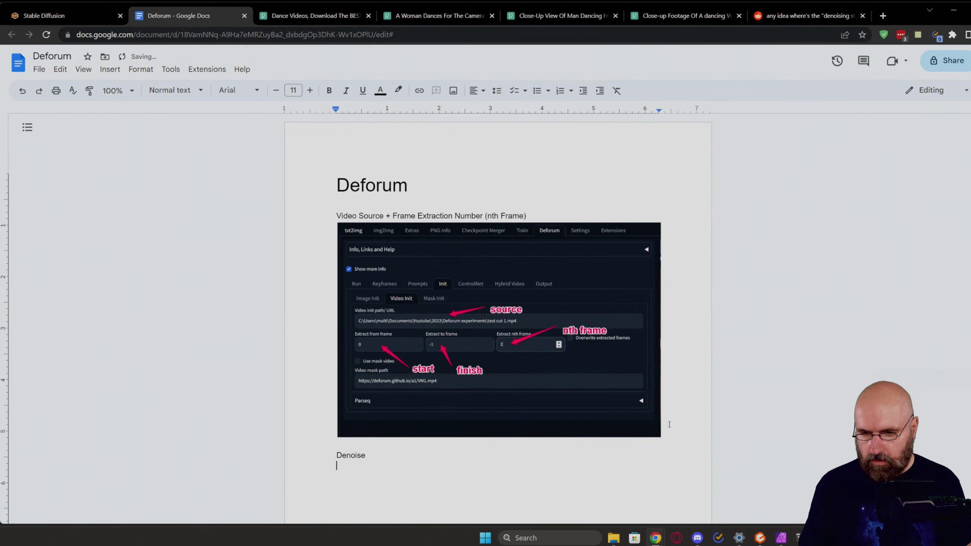
{"action": "key", "text": "ctrl+v"}
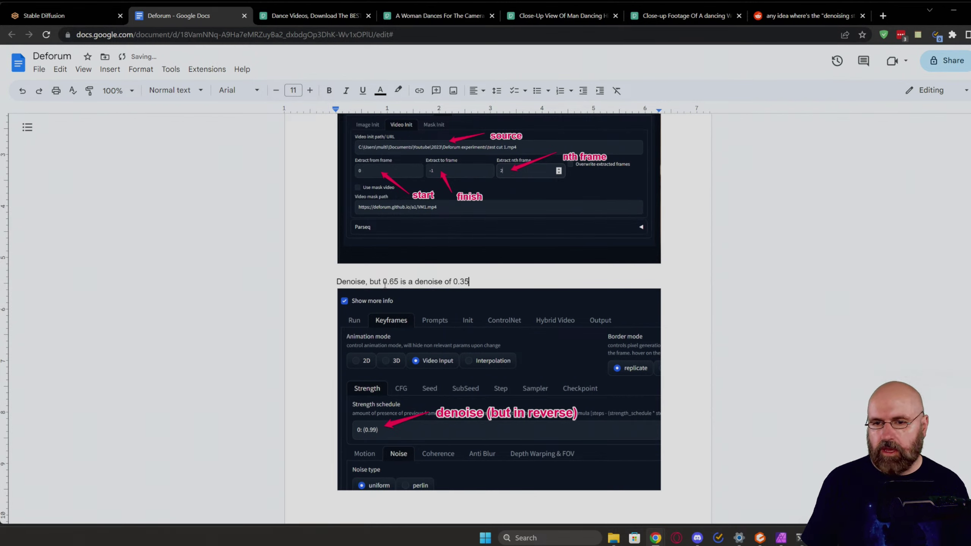
Step: Return to Stable Diffusion and set the Deforum strength schedule to 0: (0.5)
{"action": "left_click", "coordinate": [77, 16]}
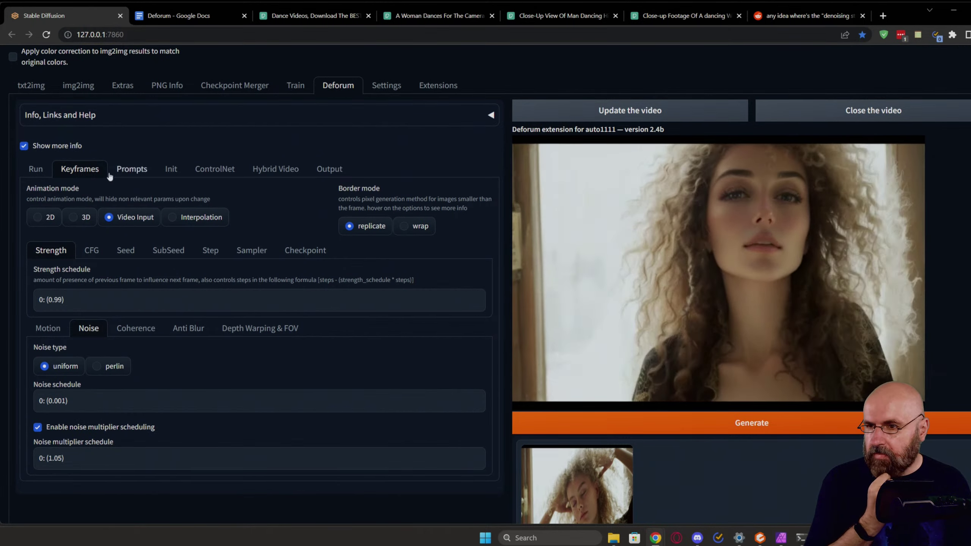
{"action": "left_click", "coordinate": [42, 175]}
{"action": "left_click", "coordinate": [129, 173]}
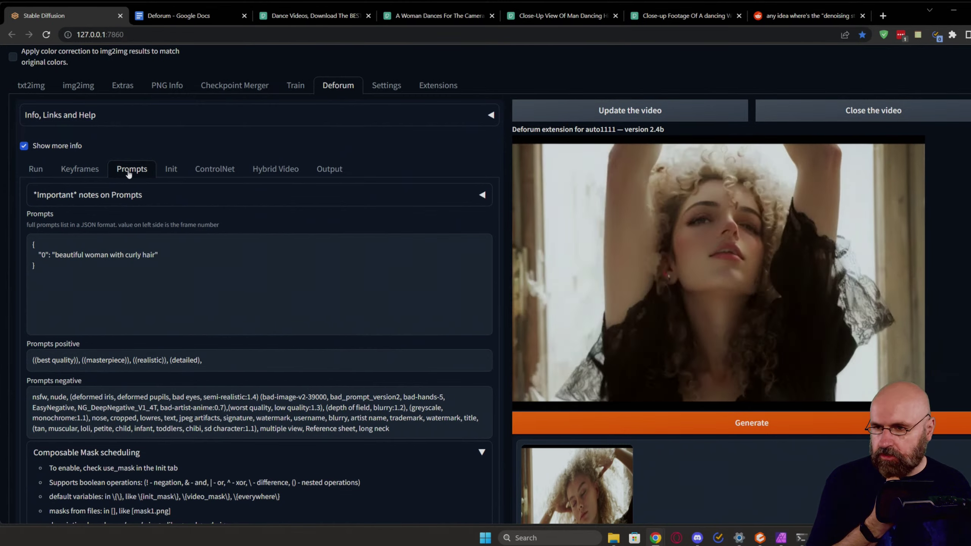
{"action": "left_click", "coordinate": [80, 169]}
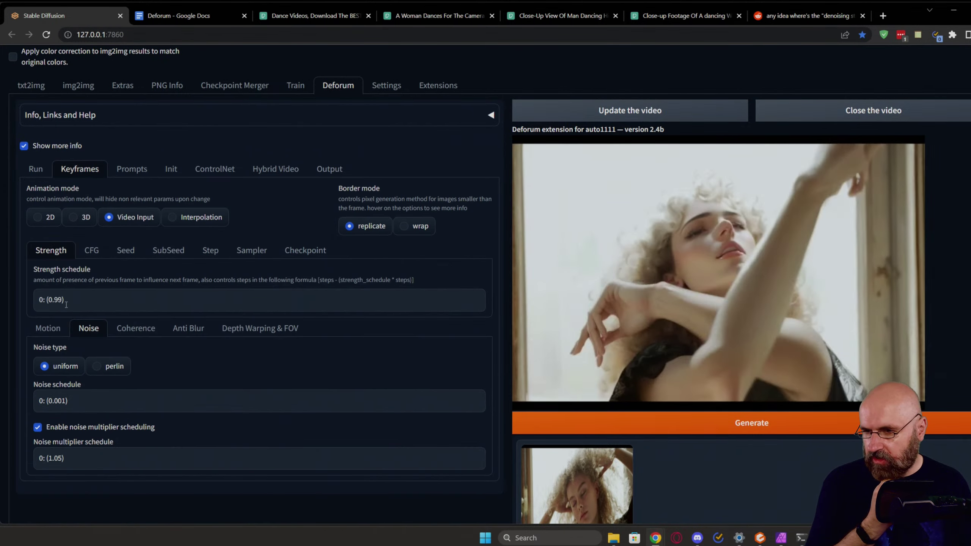
{"action": "double_click", "coordinate": [59, 301]}
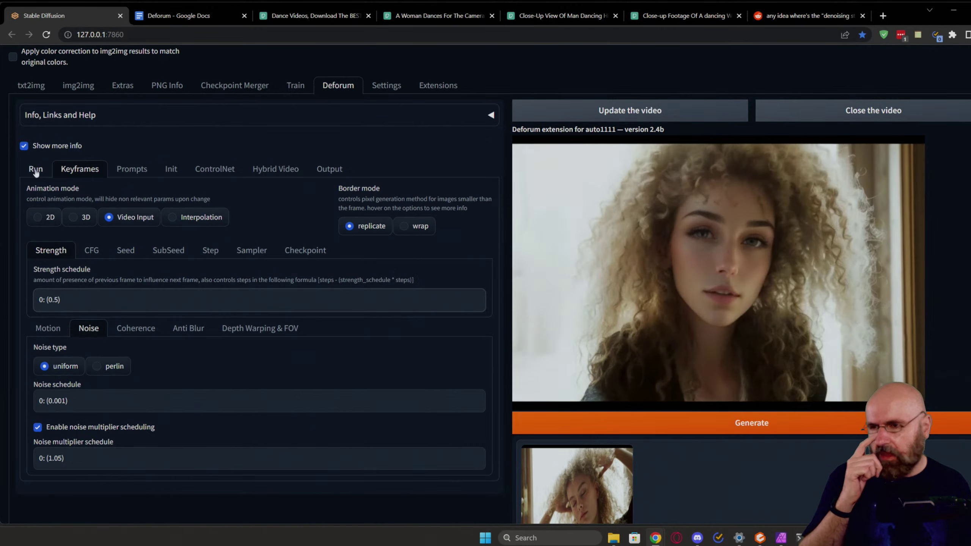
Step: Change the frame 0 prompt to "beautiful black african woman with curly hair" and start a new generation
{"action": "left_click", "coordinate": [36, 170]}
{"action": "left_click", "coordinate": [84, 172]}
{"action": "left_click", "coordinate": [128, 174]}
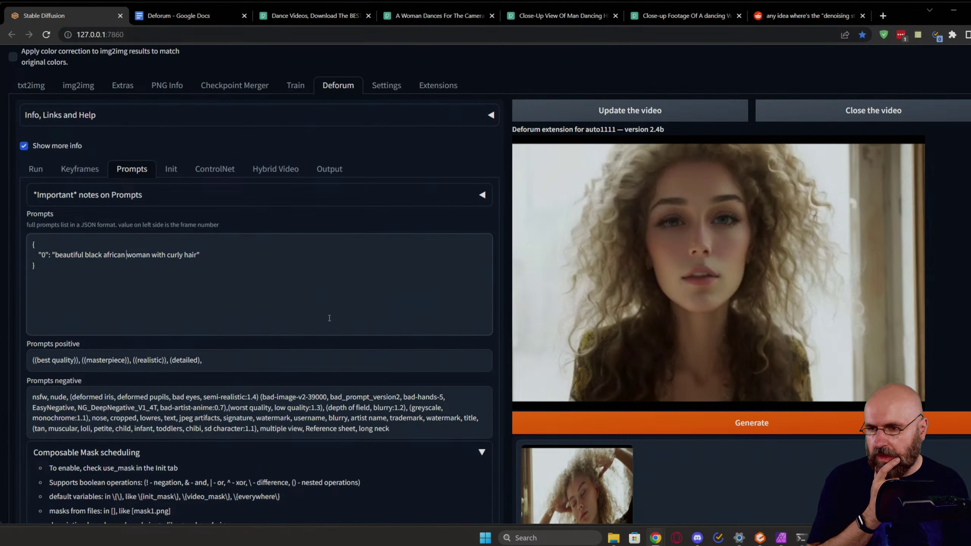
{"action": "left_click", "coordinate": [683, 429]}
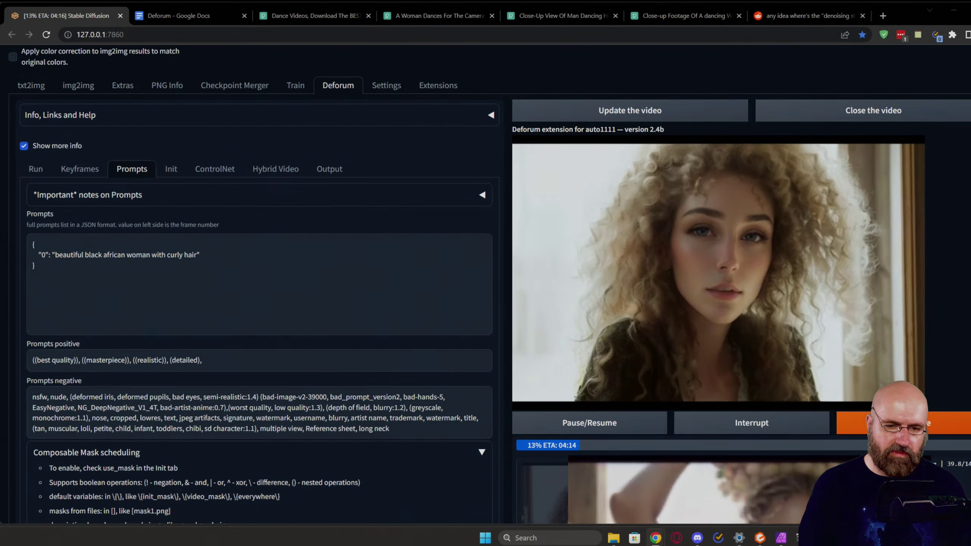
Step: Inspect the new generation's preview frame and compare the strength setting with the denoise value in the command window
{"action": "scroll", "coordinate": [796, 354], "scroll_direction": "down", "scroll_amount": 7}
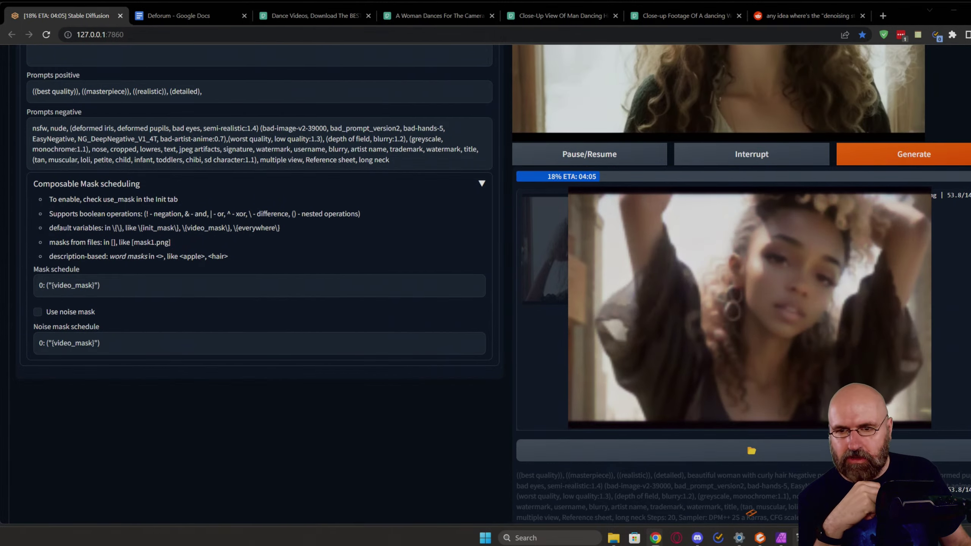
{"action": "key", "text": "alt+Tab"}
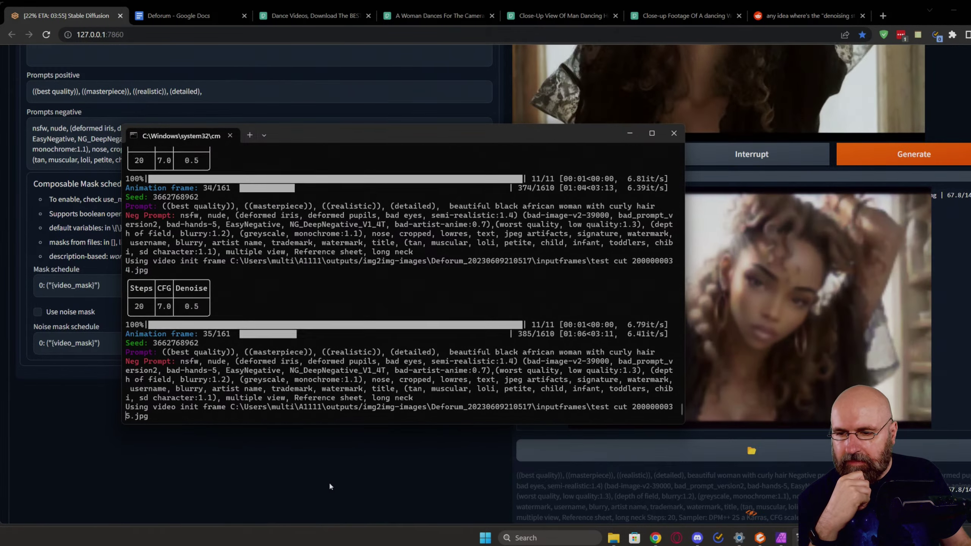
{"action": "left_click", "coordinate": [331, 486]}
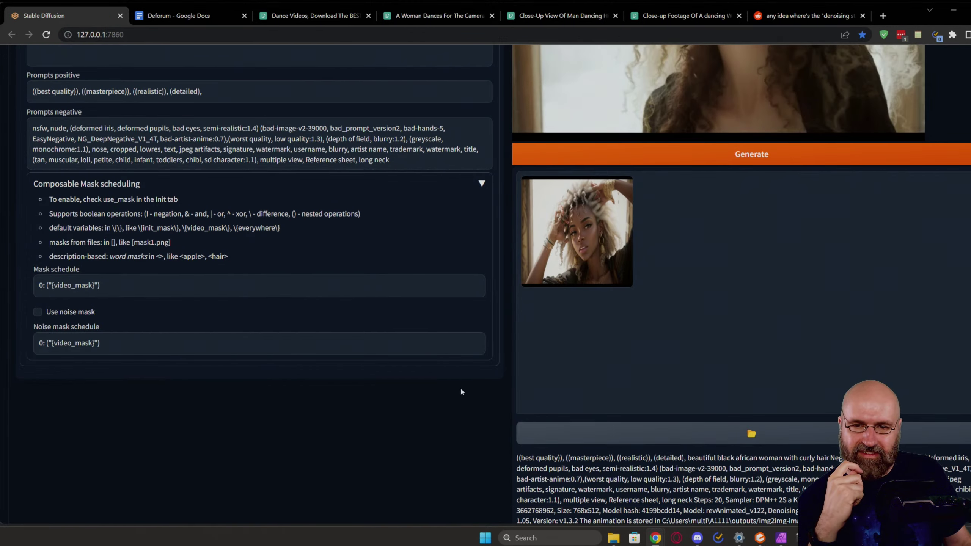
Step: Load the newly generated video, play it, and scrub through its frames to examine consistency alongside the prompt settings
{"action": "scroll", "coordinate": [459, 388], "scroll_direction": "up", "scroll_amount": 8}
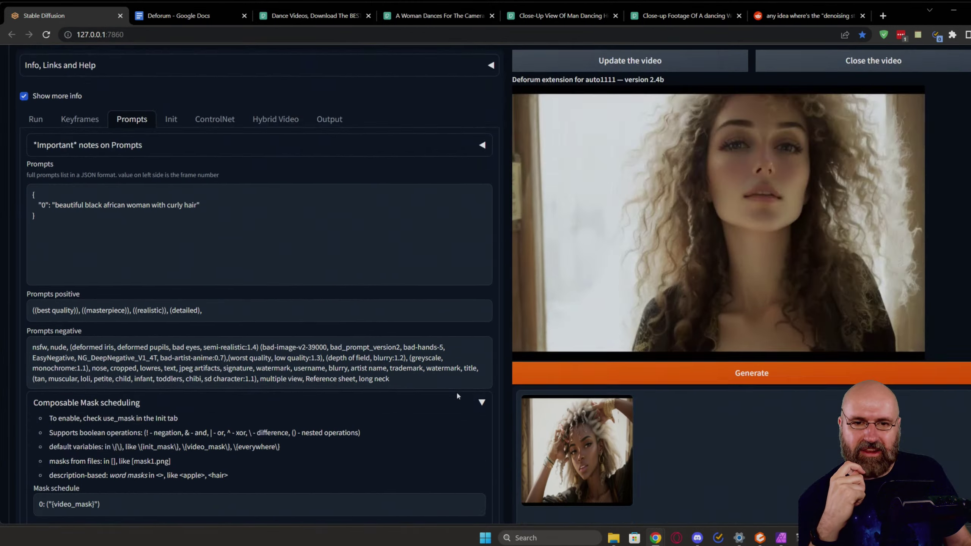
{"action": "left_click", "coordinate": [629, 164]}
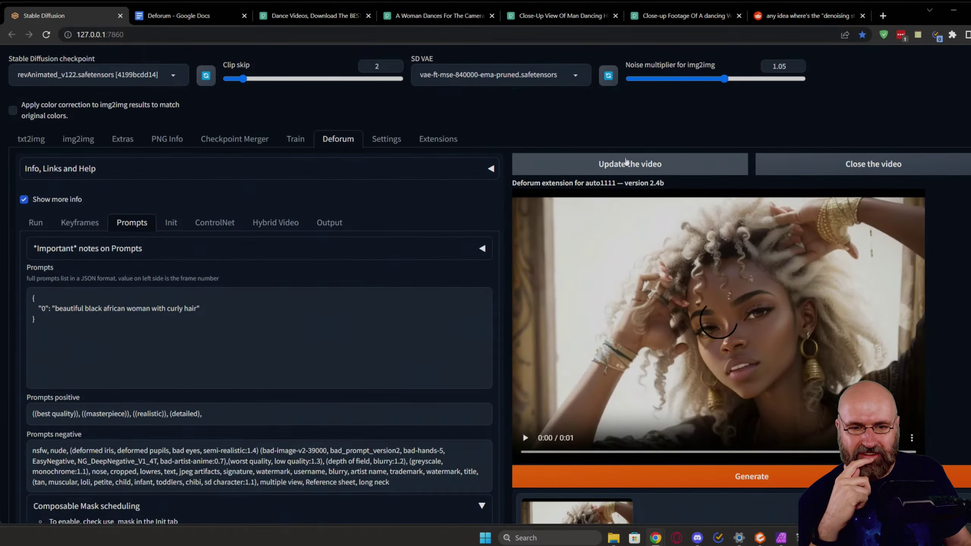
{"action": "left_click", "coordinate": [524, 439]}
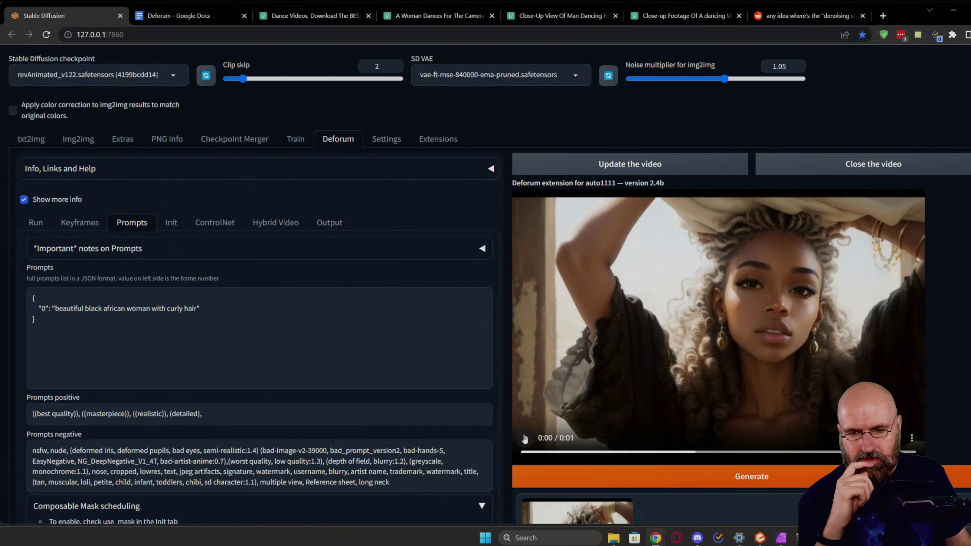
{"action": "mouse_move", "coordinate": [694, 452]}
{"action": "left_mouse_down"}
{"action": "mouse_move", "coordinate": [572, 458]}
{"action": "mouse_move", "coordinate": [696, 456]}
{"action": "left_mouse_up"}
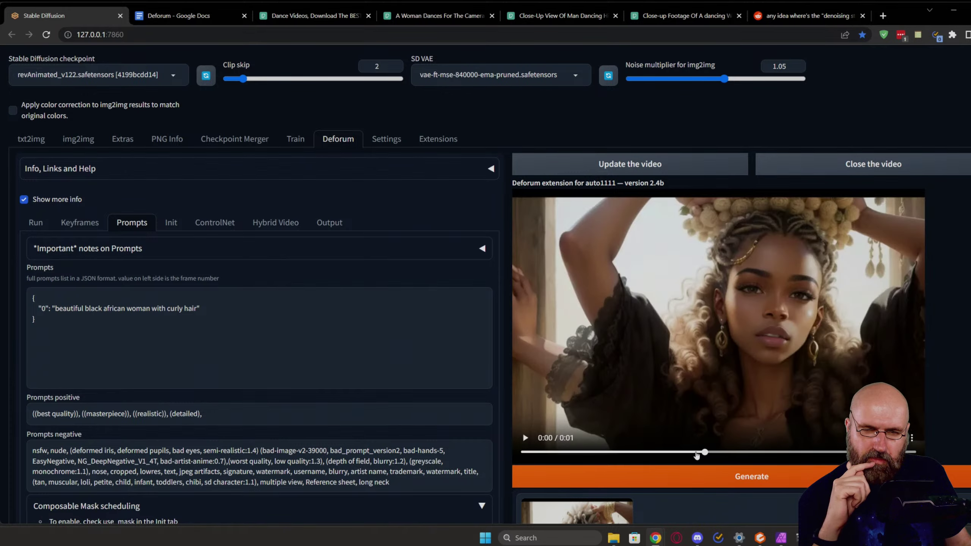
{"action": "mouse_move", "coordinate": [627, 457]}
{"action": "left_mouse_down"}
{"action": "mouse_move", "coordinate": [574, 457]}
{"action": "mouse_move", "coordinate": [679, 455]}
{"action": "mouse_move", "coordinate": [569, 455]}
{"action": "mouse_move", "coordinate": [660, 447]}
{"action": "mouse_move", "coordinate": [523, 440]}
{"action": "mouse_move", "coordinate": [586, 449]}
{"action": "mouse_move", "coordinate": [566, 450]}
{"action": "mouse_move", "coordinate": [667, 446]}
{"action": "mouse_move", "coordinate": [626, 446]}
{"action": "left_mouse_up"}
{"action": "left_click_drag", "start_coordinate": [594, 448], "coordinate": [647, 446]}
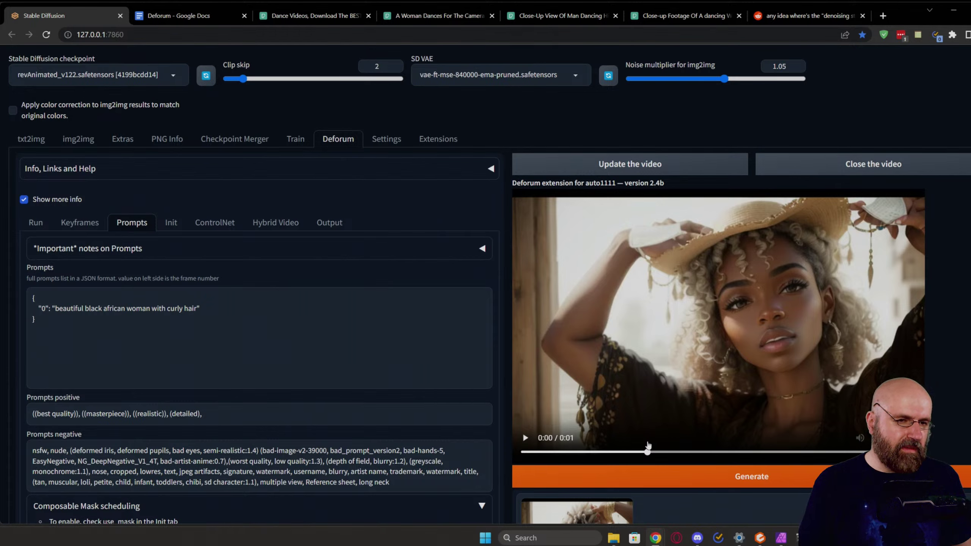
{"action": "left_click_drag", "start_coordinate": [647, 445], "coordinate": [611, 440]}
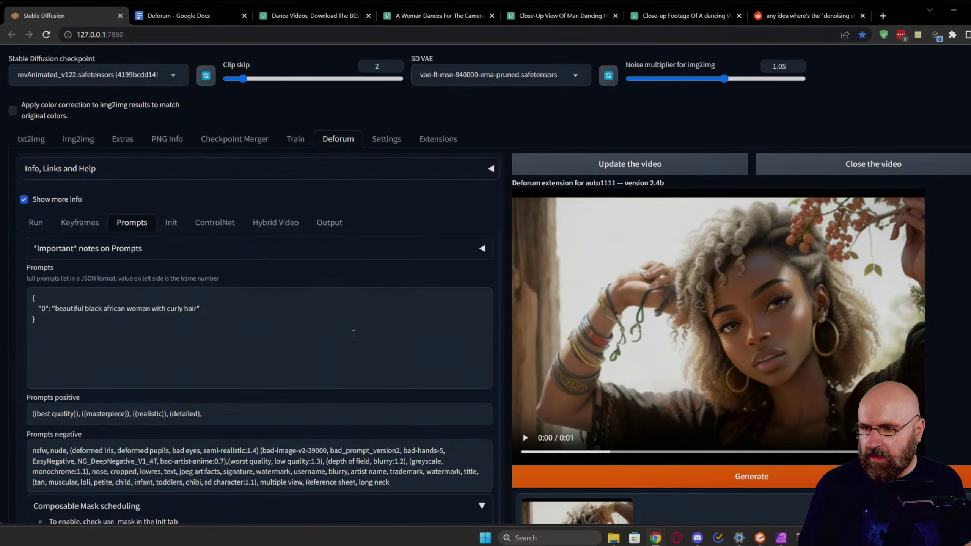
{"action": "scroll", "coordinate": [345, 329], "scroll_direction": "down", "scroll_amount": 8}
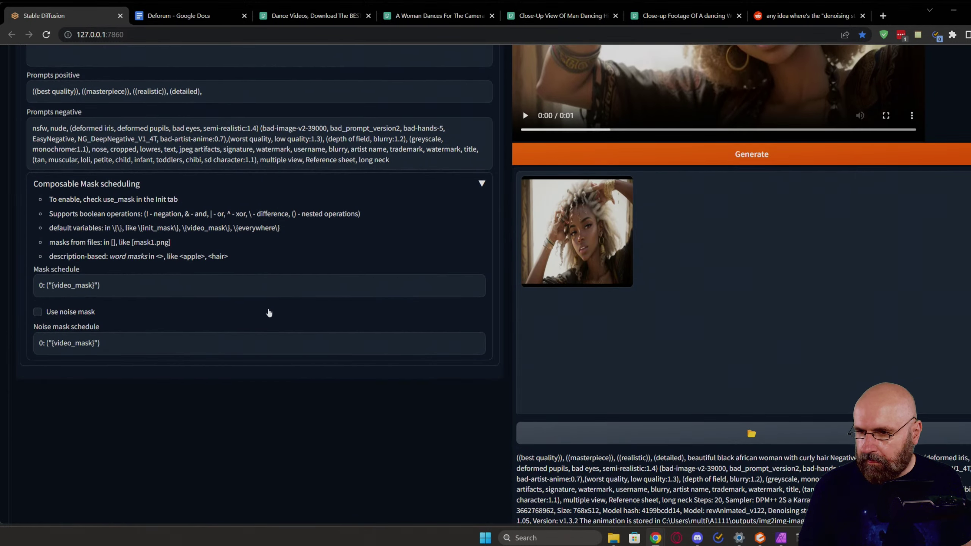
{"action": "scroll", "coordinate": [269, 313], "scroll_direction": "up", "scroll_amount": 4}
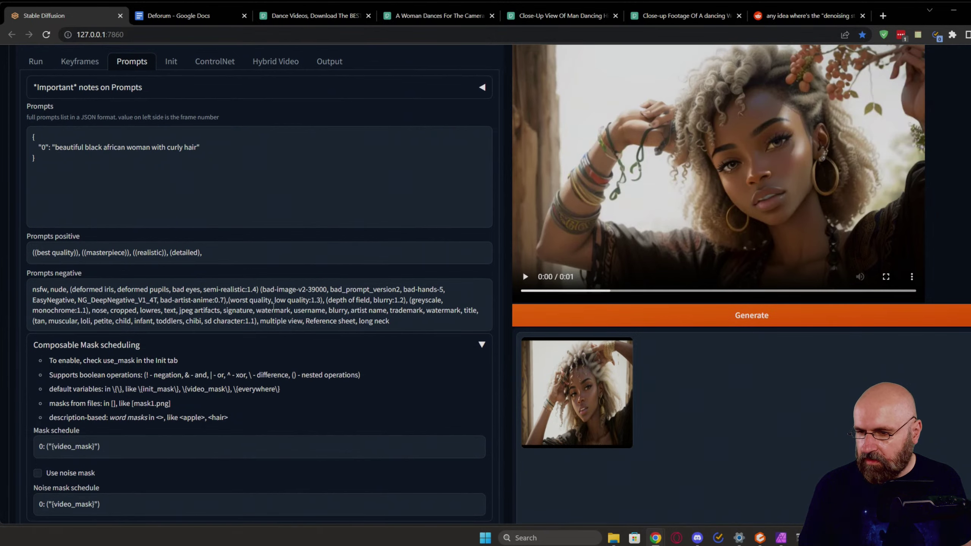
Step: Enable CN Model 1 in Deforum's ControlNet settings
{"action": "scroll", "coordinate": [273, 306], "scroll_direction": "up", "scroll_amount": 4}
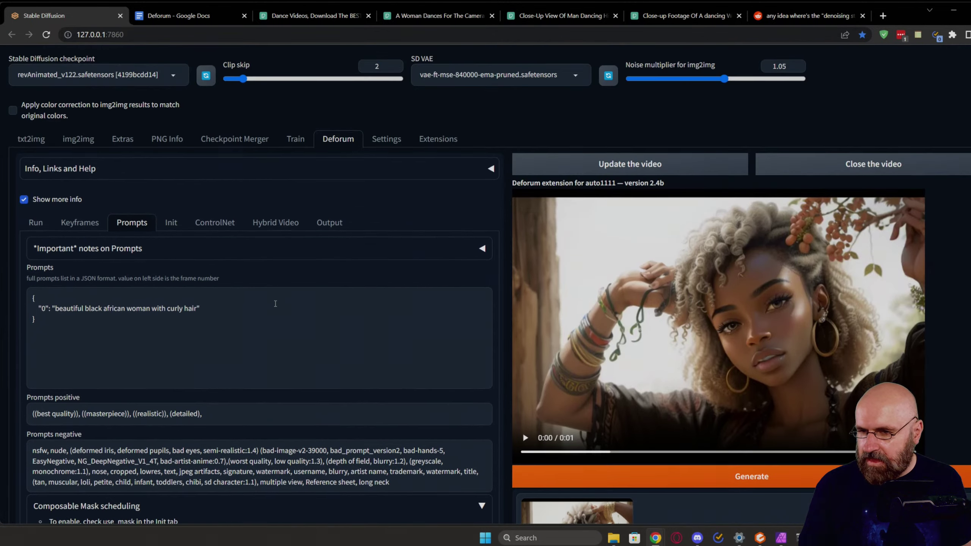
{"action": "left_click", "coordinate": [217, 223]}
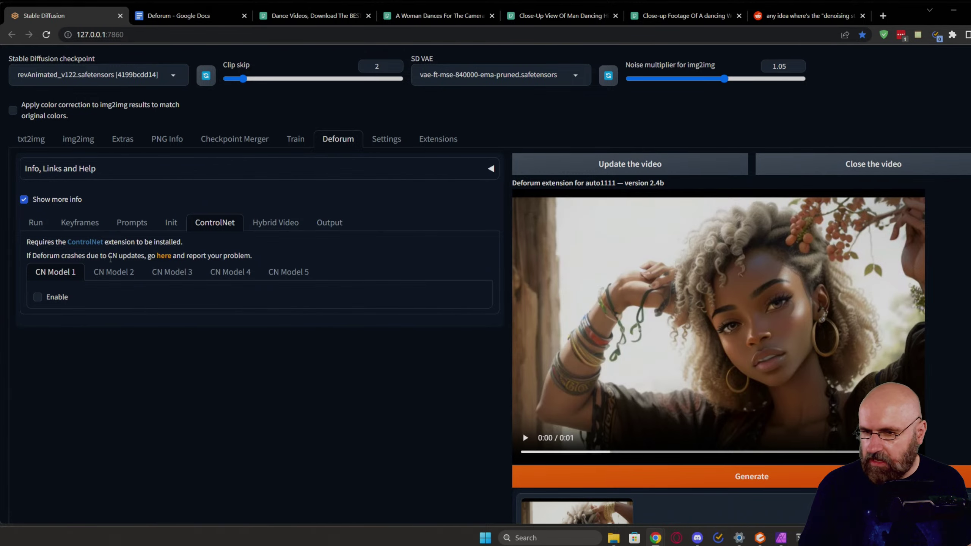
{"action": "scroll", "coordinate": [110, 259], "scroll_direction": "down", "scroll_amount": 12}
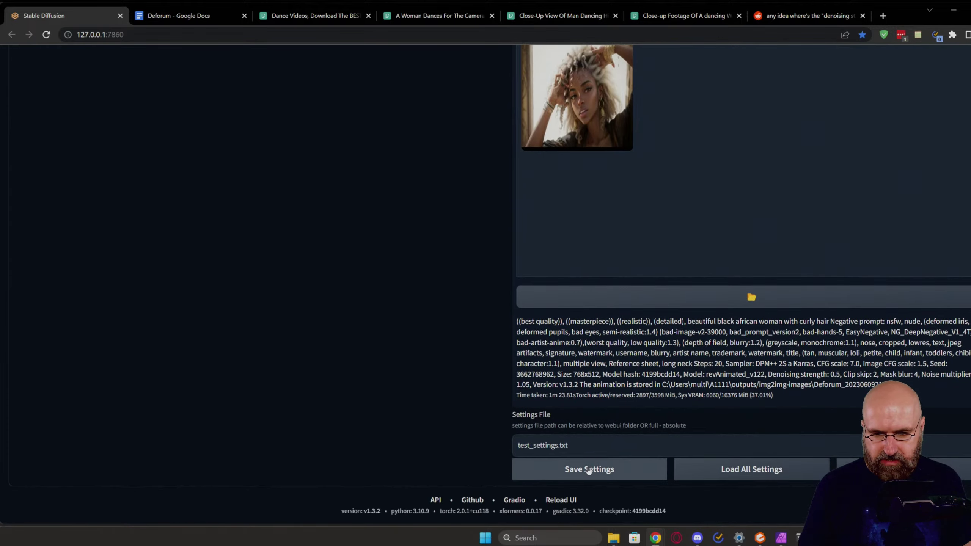
{"action": "scroll", "coordinate": [461, 346], "scroll_direction": "up", "scroll_amount": 12}
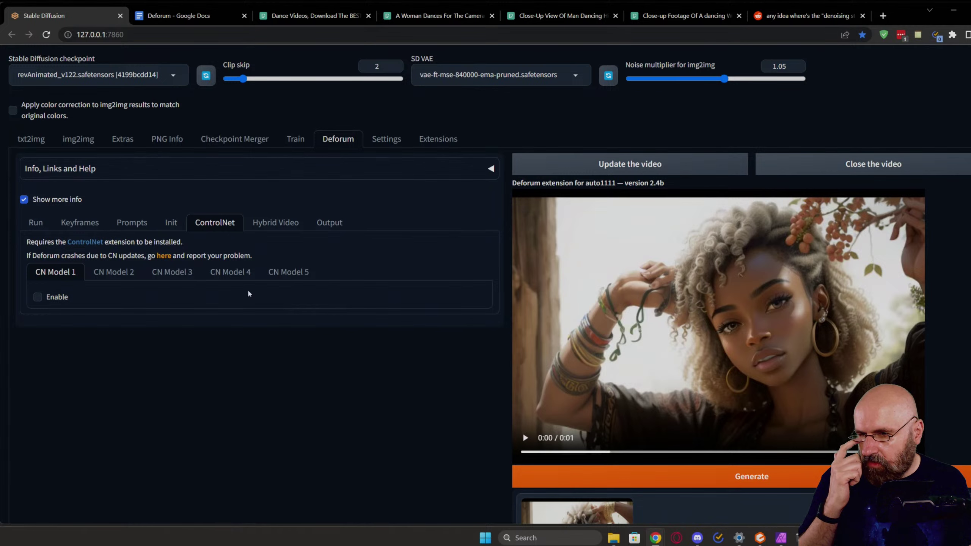
{"action": "left_click", "coordinate": [38, 297]}
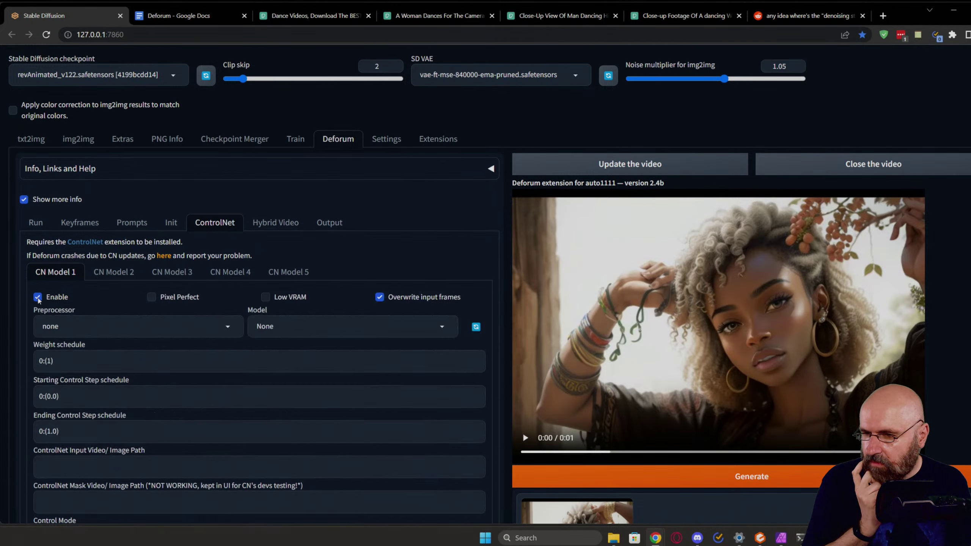
{"action": "left_click", "coordinate": [85, 328]}
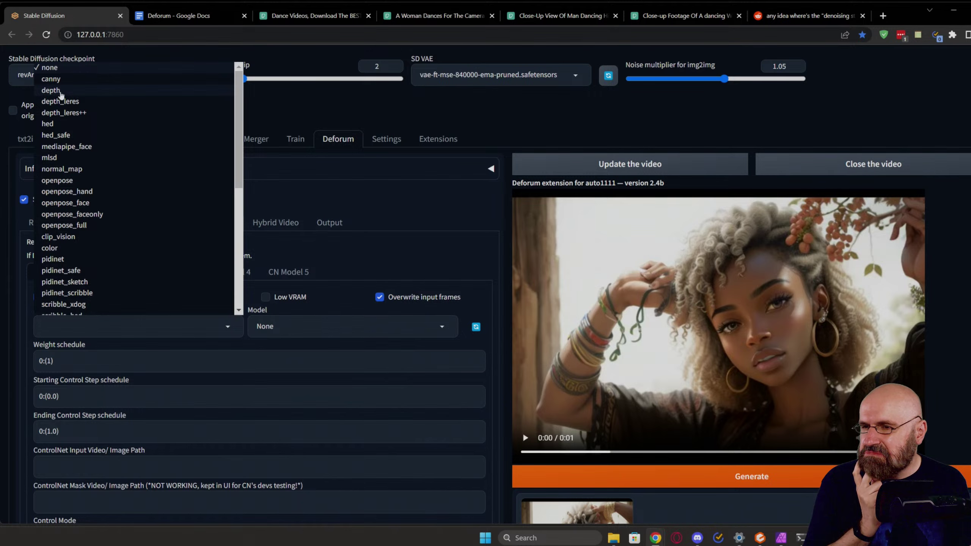
{"action": "left_click", "coordinate": [68, 169]}
{"action": "left_click", "coordinate": [324, 334]}
Step: Give CN Model 1 the depth preprocessor and the control_v11f1p_sd15_depth model, with Pixel Perfect turned on
{"action": "left_click", "coordinate": [153, 326]}
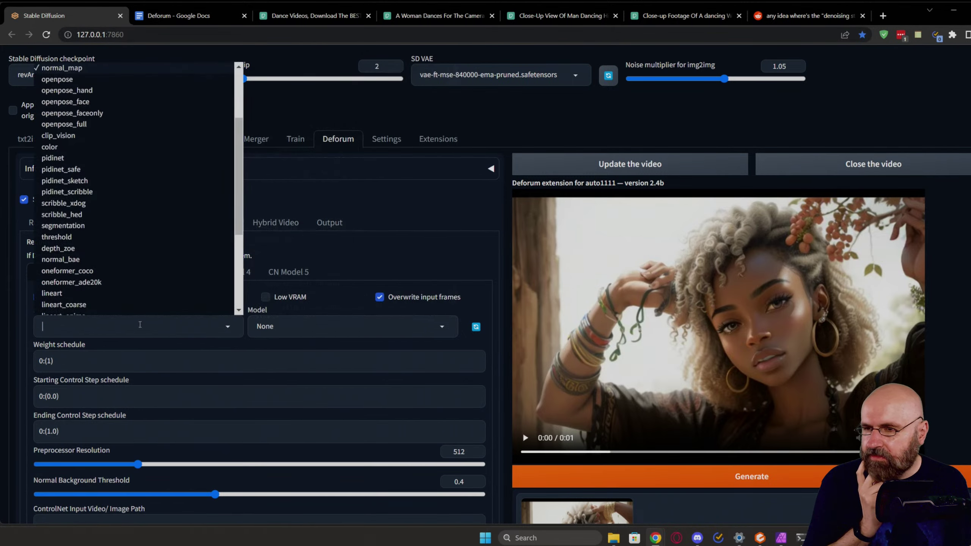
{"action": "scroll", "coordinate": [80, 172], "scroll_direction": "up", "scroll_amount": 10}
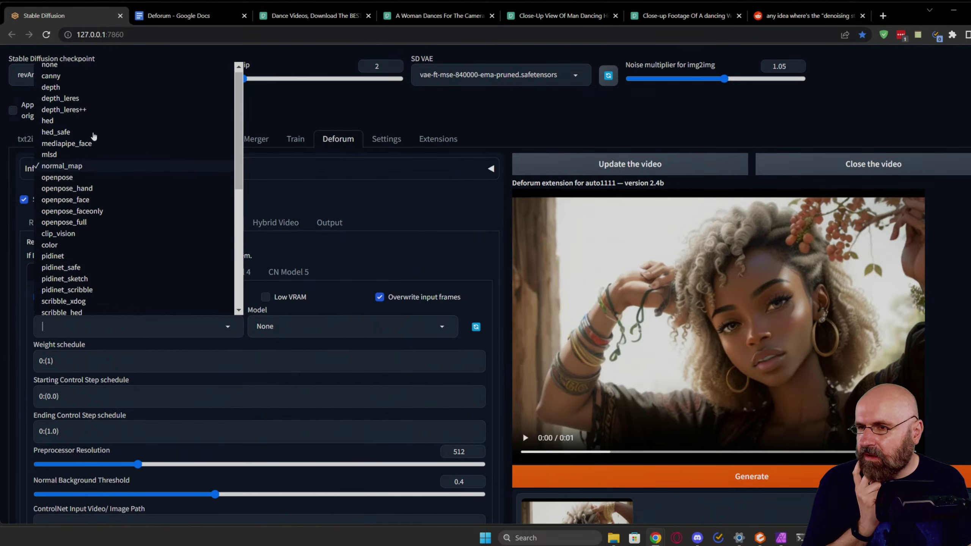
{"action": "left_click", "coordinate": [57, 97]}
{"action": "left_click", "coordinate": [304, 326]}
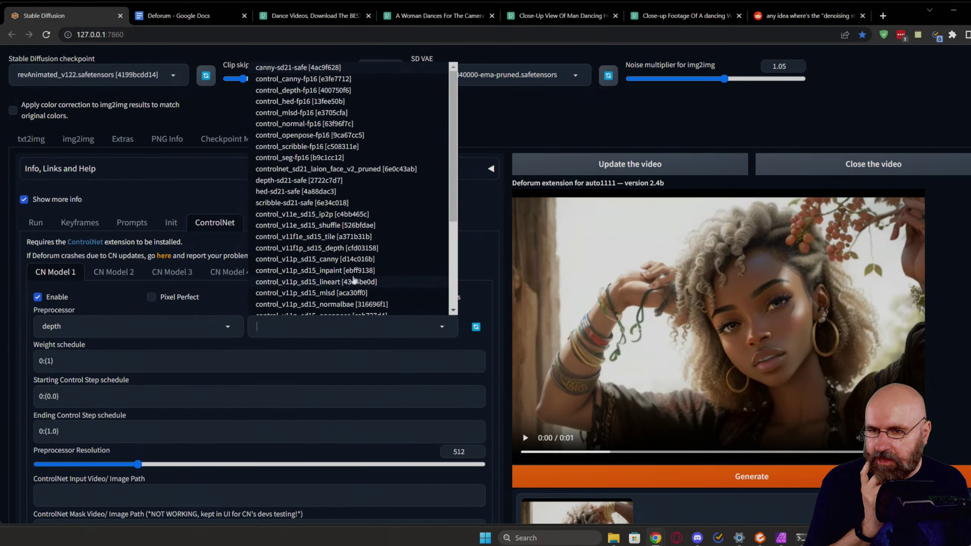
{"action": "scroll", "coordinate": [354, 281], "scroll_direction": "down", "scroll_amount": 2}
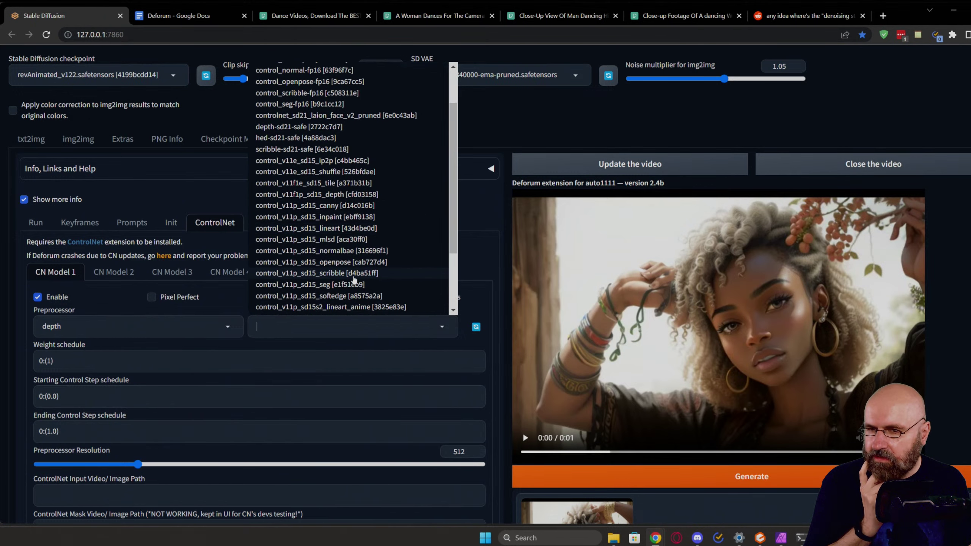
{"action": "scroll", "coordinate": [353, 277], "scroll_direction": "down", "scroll_amount": 3}
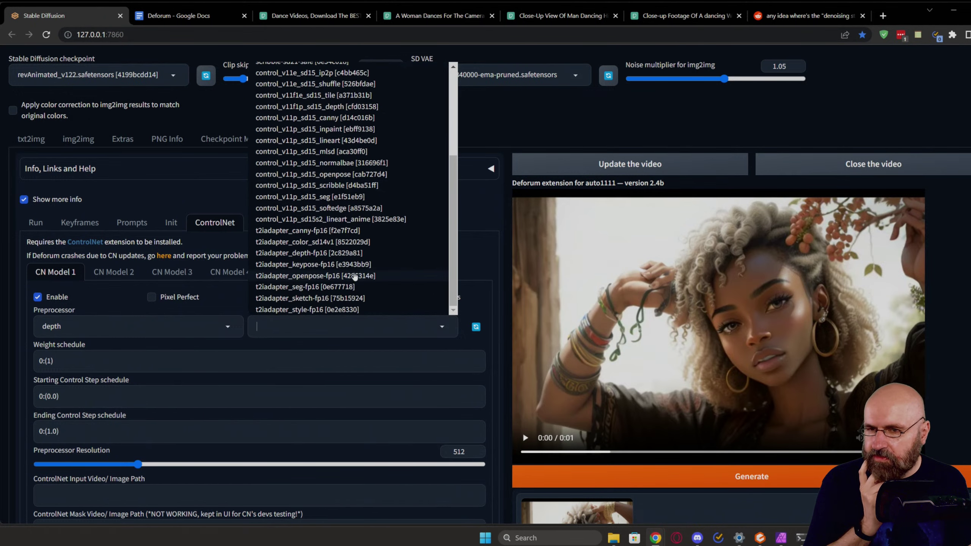
{"action": "scroll", "coordinate": [354, 277], "scroll_direction": "up", "scroll_amount": 3}
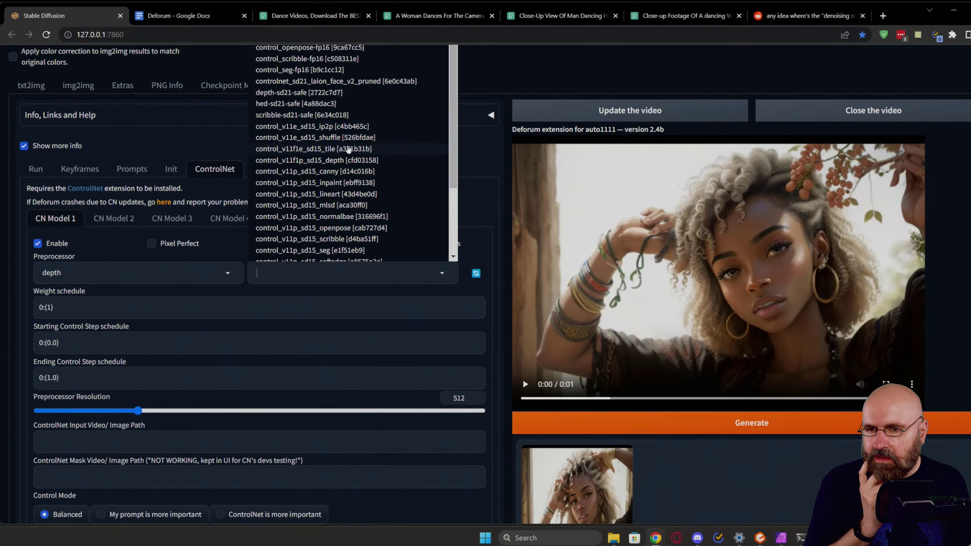
{"action": "left_click", "coordinate": [340, 161]}
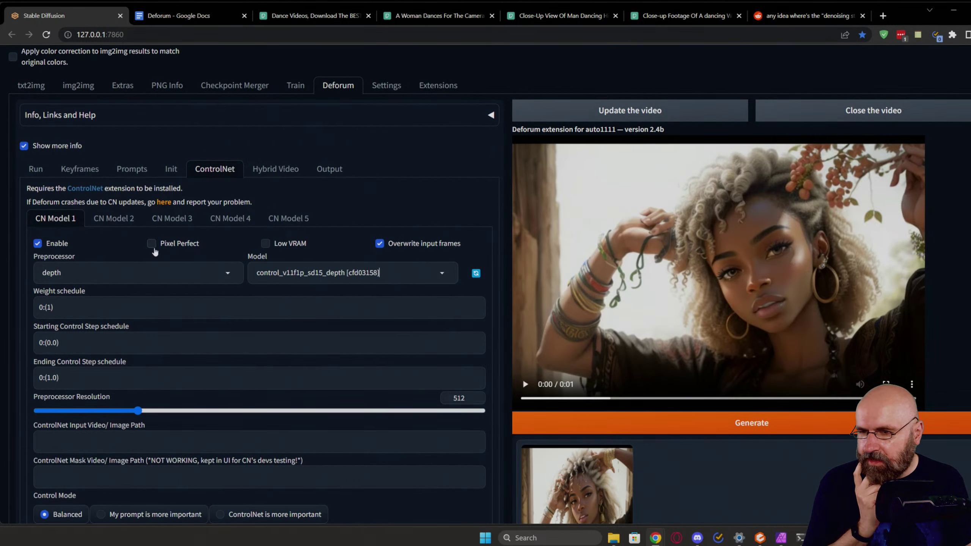
{"action": "left_click", "coordinate": [152, 244]}
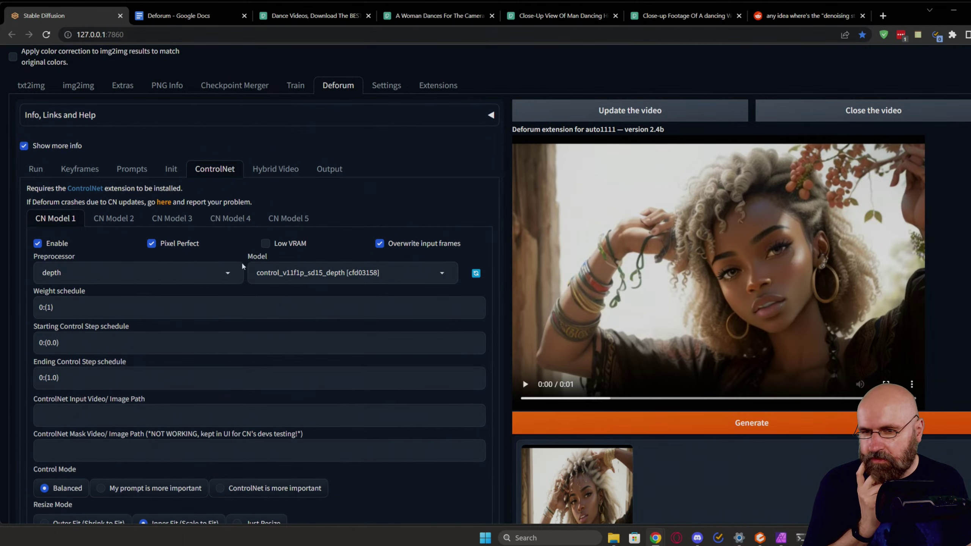
Step: Generate the Deforum video with the depth ControlNet settings
{"action": "scroll", "coordinate": [207, 303], "scroll_direction": "down", "scroll_amount": 4}
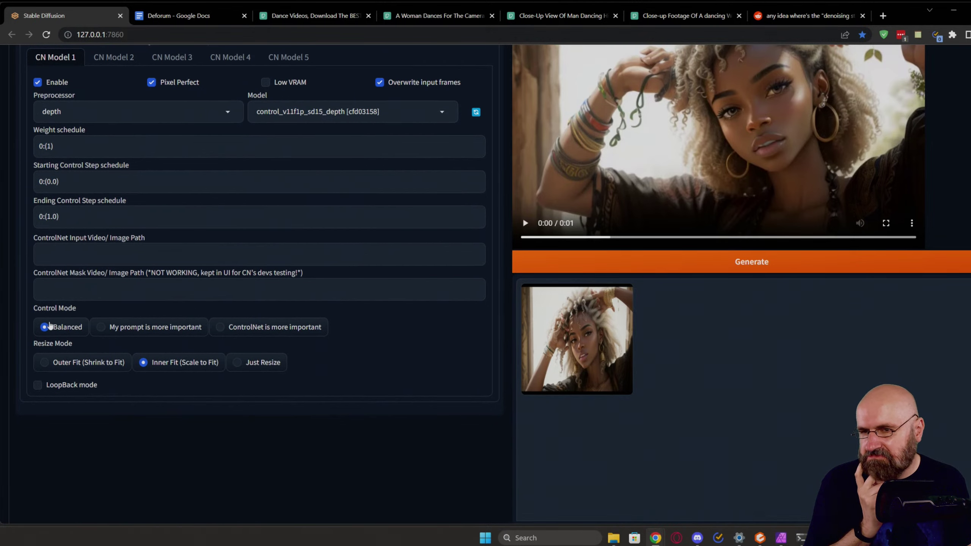
{"action": "scroll", "coordinate": [49, 325], "scroll_direction": "up", "scroll_amount": 4}
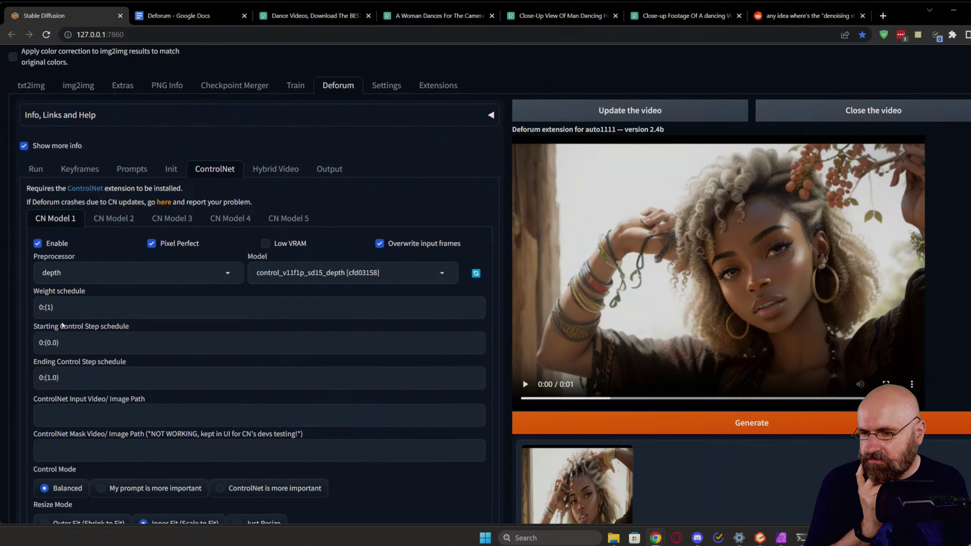
{"action": "scroll", "coordinate": [63, 325], "scroll_direction": "up", "scroll_amount": 2}
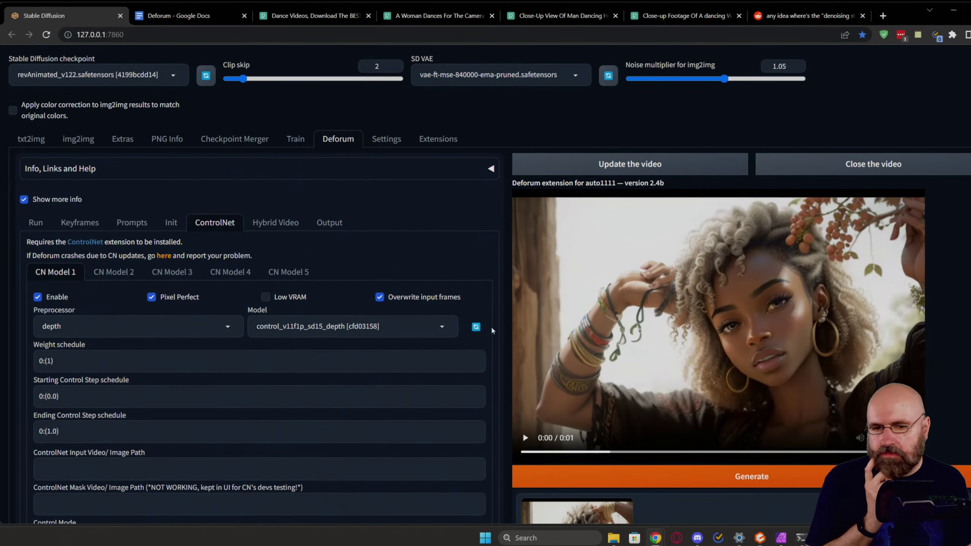
{"action": "left_click", "coordinate": [732, 478]}
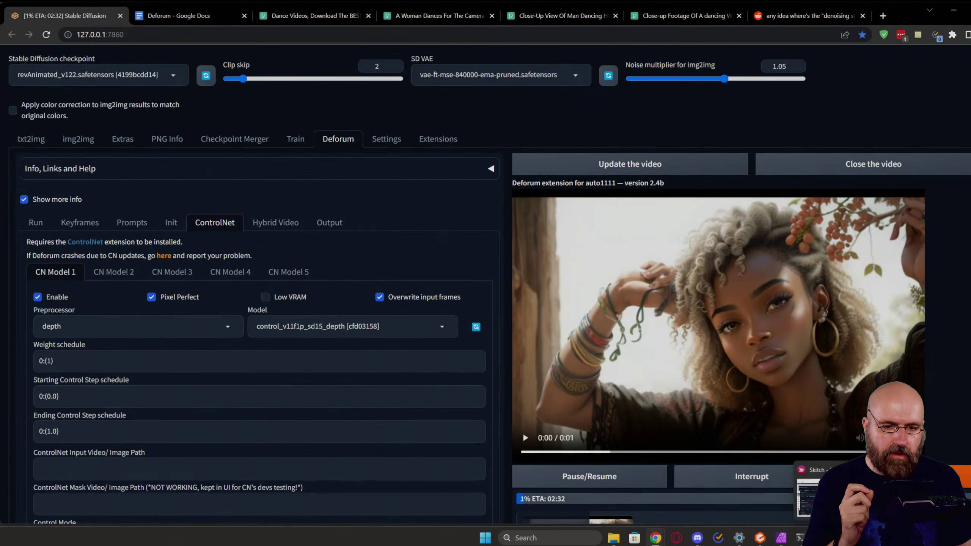
Step: Check the generation log and progress in the terminal window, and return to the Stable Diffusion page
{"action": "left_click", "coordinate": [800, 538]}
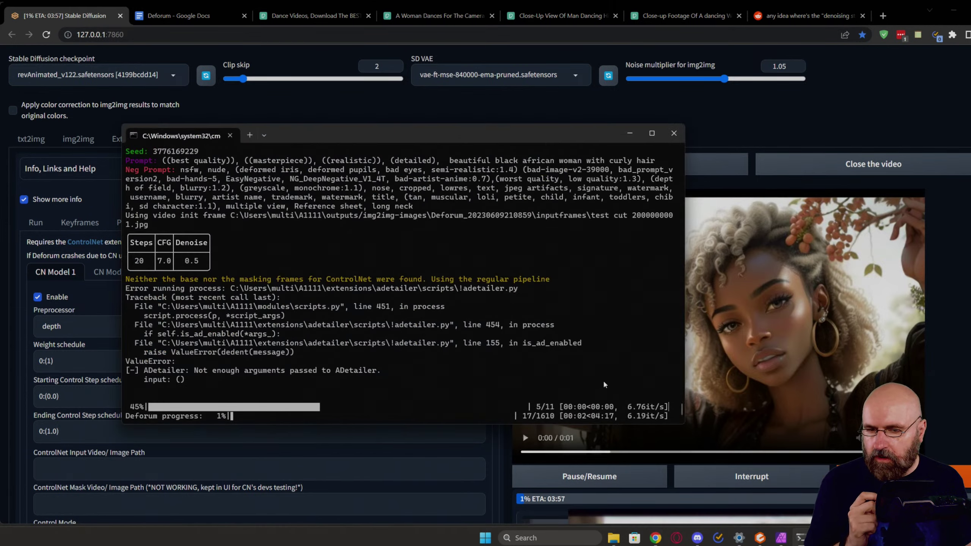
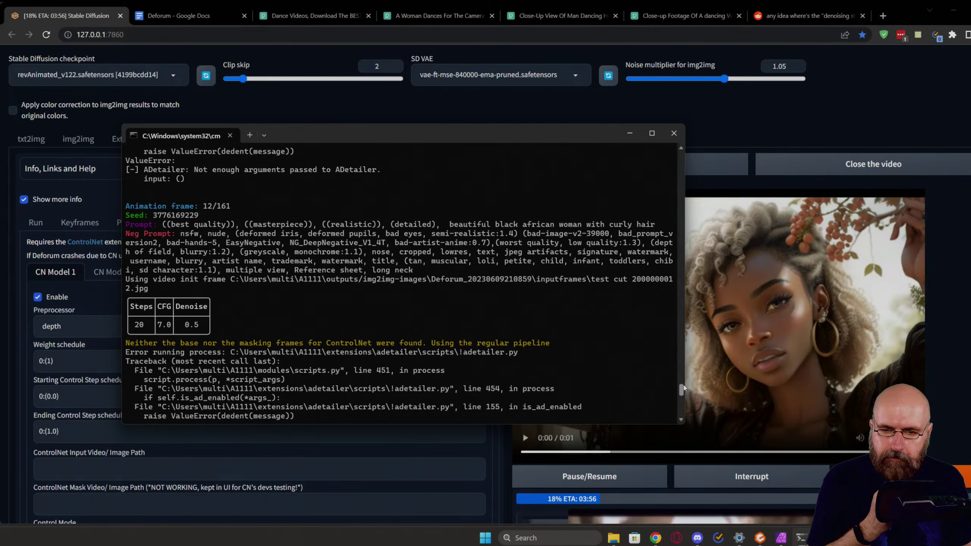
{"action": "left_click_drag", "start_coordinate": [683, 385], "coordinate": [674, 425]}
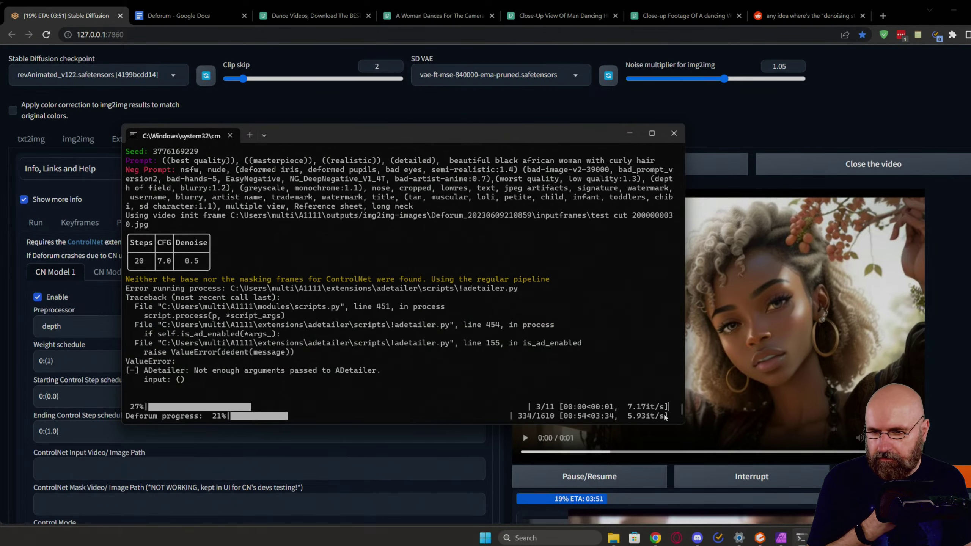
{"action": "left_click", "coordinate": [21, 340]}
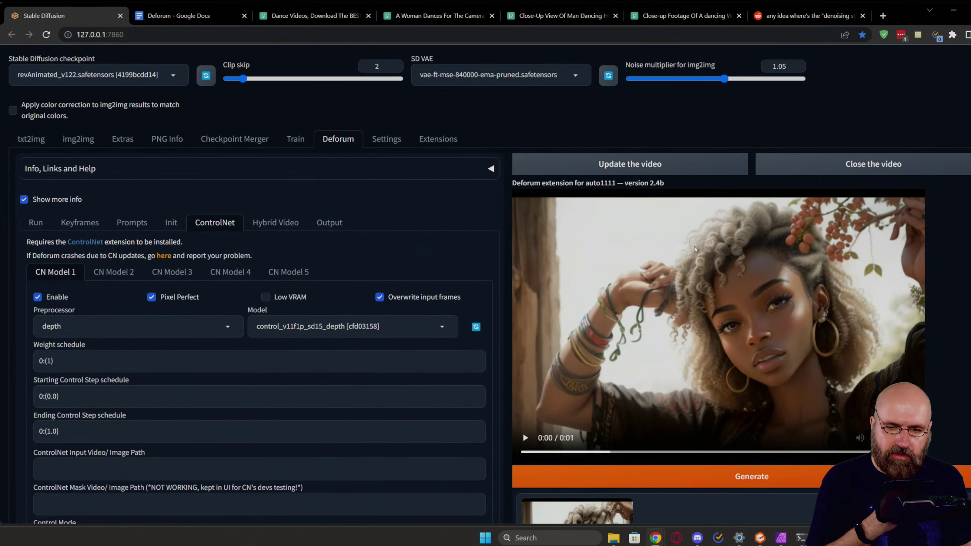
Step: Update the displayed video with the new render, play it and pause it
{"action": "left_click", "coordinate": [620, 169]}
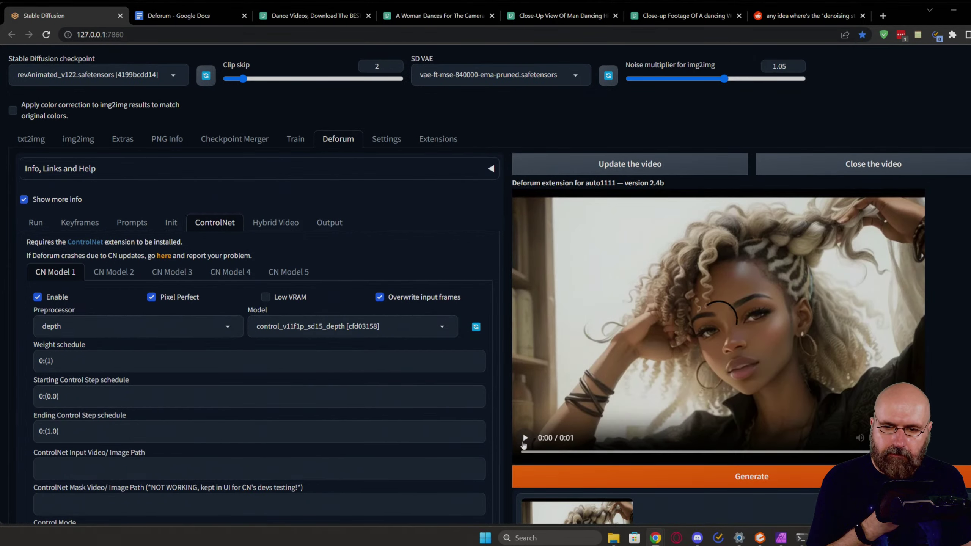
{"action": "left_click", "coordinate": [525, 439]}
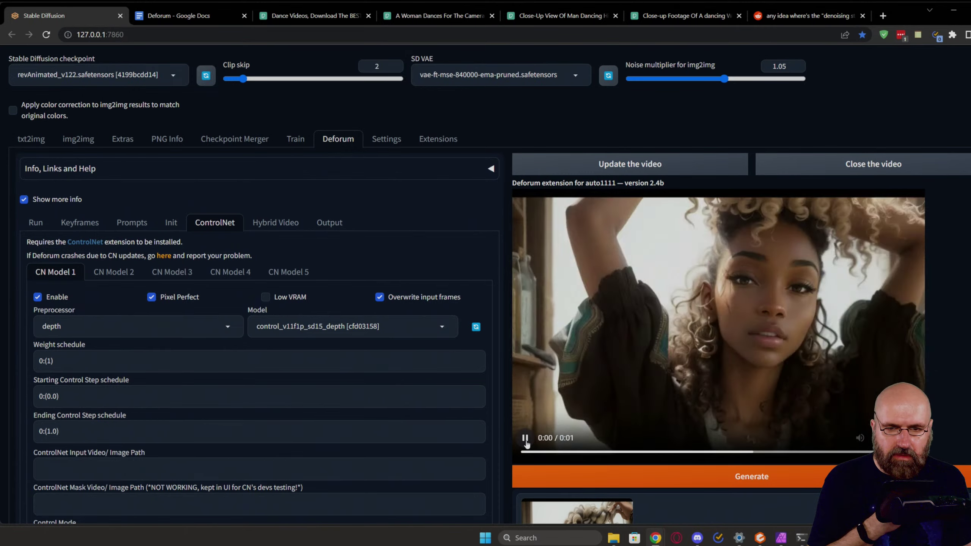
{"action": "left_click", "coordinate": [525, 438]}
Step: Review the remaining CN Model 1 options and the list of installed extensions, and return to Deforum
{"action": "scroll", "coordinate": [420, 338], "scroll_direction": "down", "scroll_amount": 1}
{"action": "scroll", "coordinate": [420, 340], "scroll_direction": "down", "scroll_amount": 2}
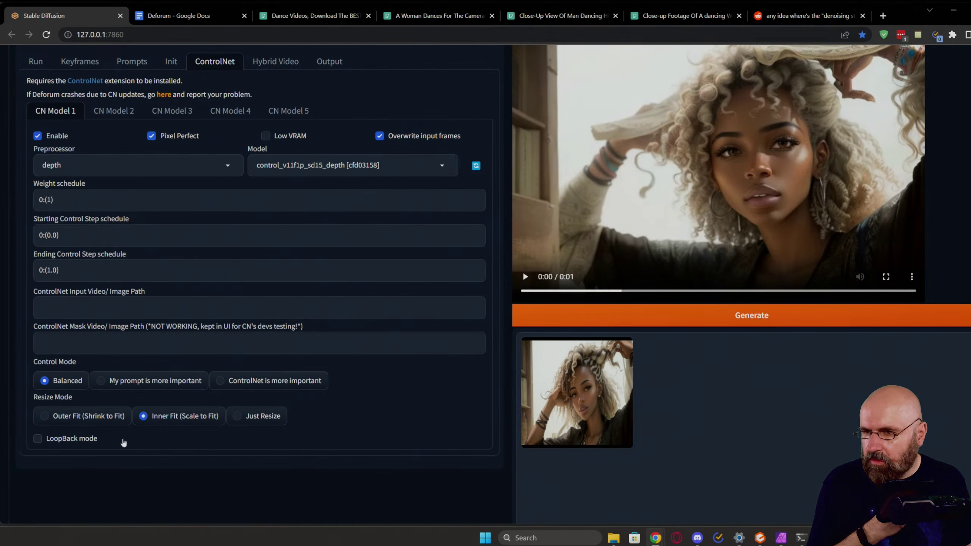
{"action": "scroll", "coordinate": [191, 440], "scroll_direction": "up", "scroll_amount": 3}
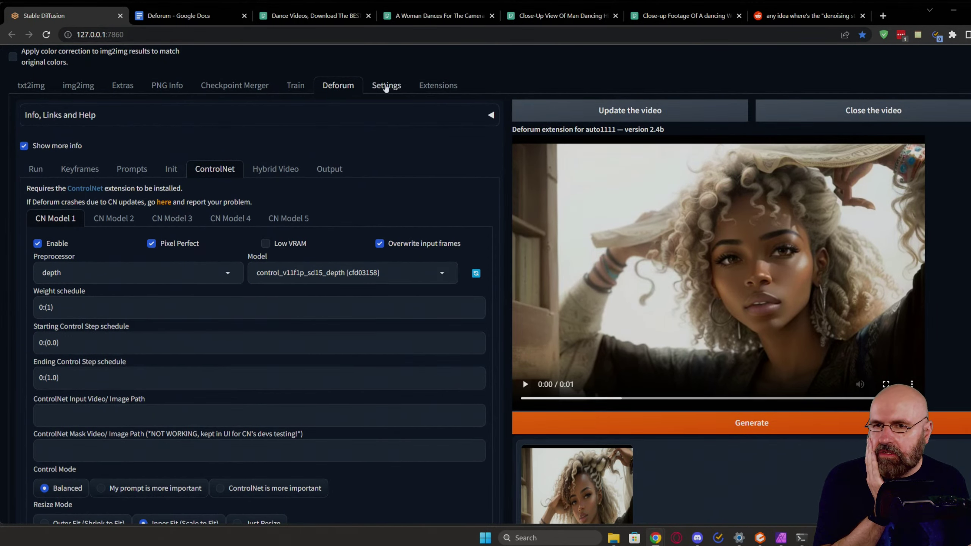
{"action": "left_click", "coordinate": [386, 86]}
{"action": "left_click", "coordinate": [438, 85]}
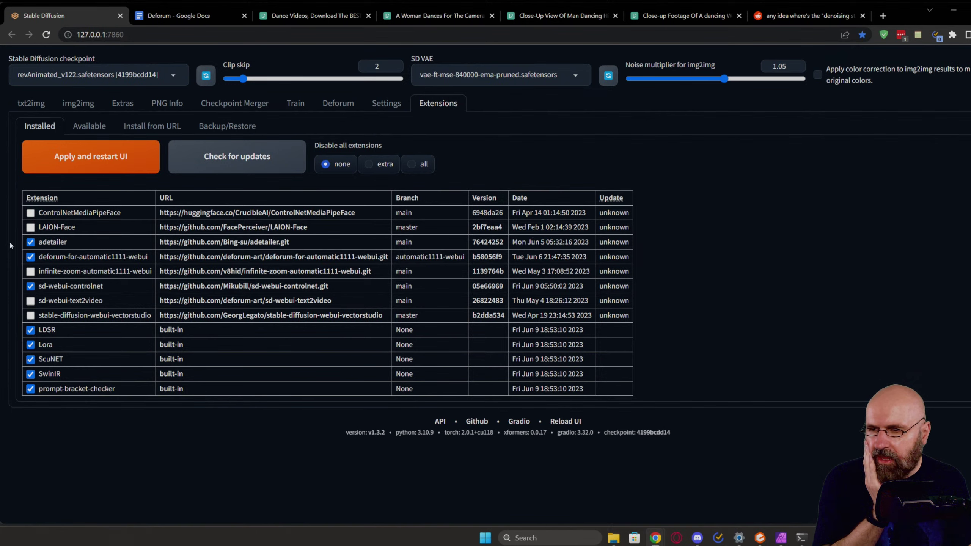
{"action": "left_click", "coordinate": [336, 103]}
Step: Load all Deforum settings from test_settings.txt
{"action": "scroll", "coordinate": [362, 396], "scroll_direction": "down", "scroll_amount": 10}
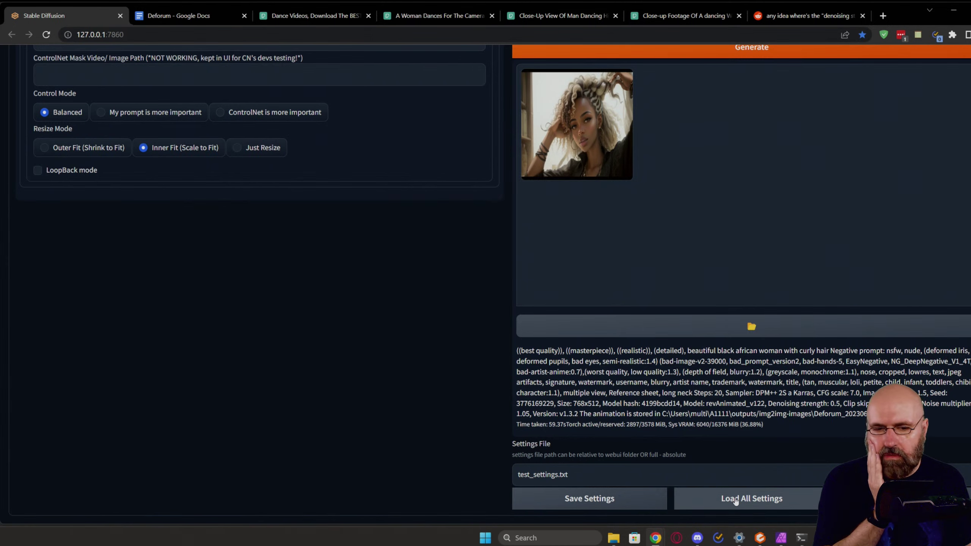
{"action": "left_click", "coordinate": [736, 499]}
{"action": "scroll", "coordinate": [366, 343], "scroll_direction": "up", "scroll_amount": 10}
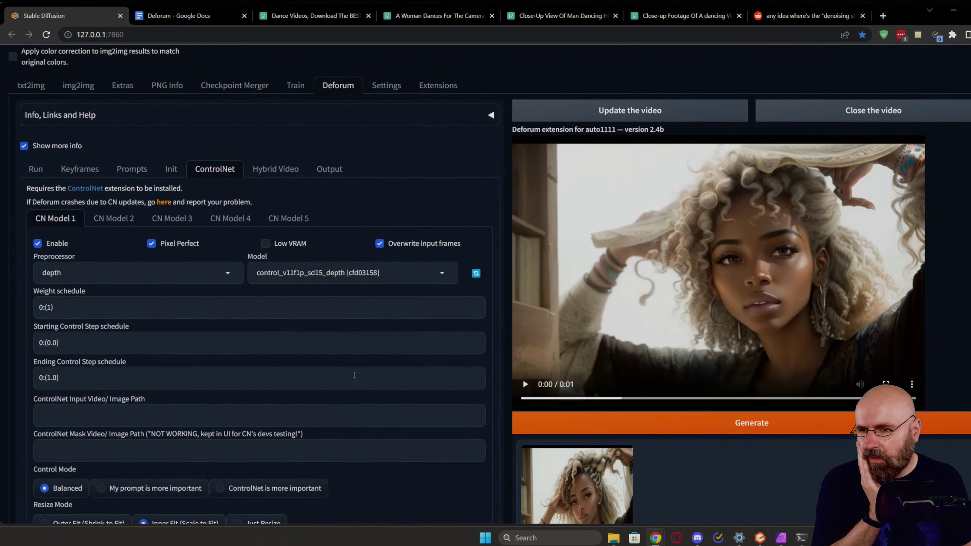
Step: Apply the installed extensions and restart the UI
{"action": "scroll", "coordinate": [357, 373], "scroll_direction": "down", "scroll_amount": 8}
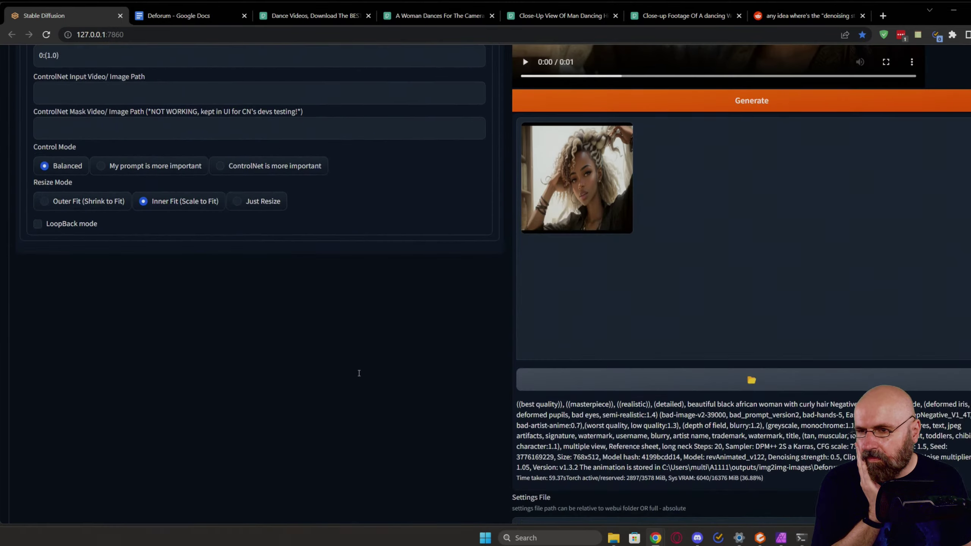
{"action": "scroll", "coordinate": [358, 372], "scroll_direction": "up", "scroll_amount": 7}
{"action": "scroll", "coordinate": [361, 372], "scroll_direction": "up", "scroll_amount": 3}
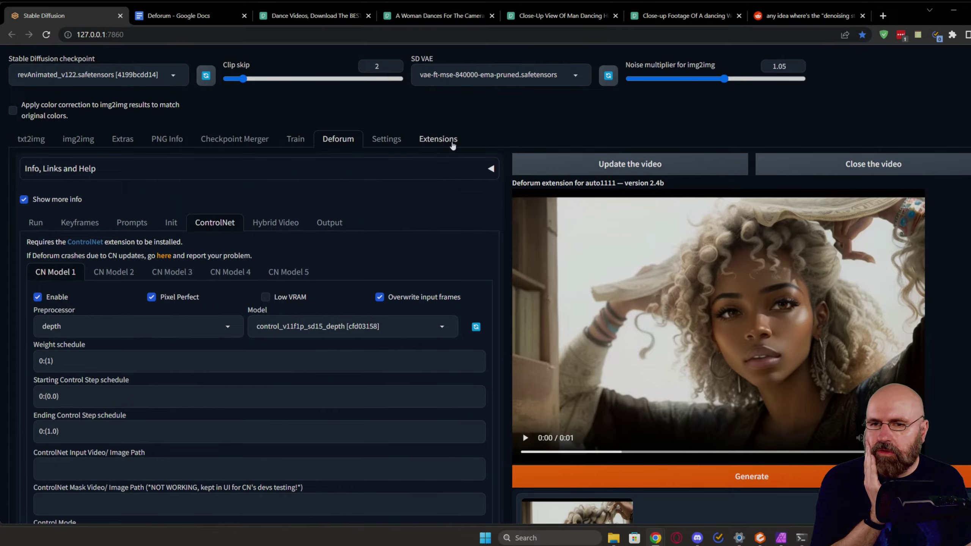
{"action": "left_click", "coordinate": [438, 139]}
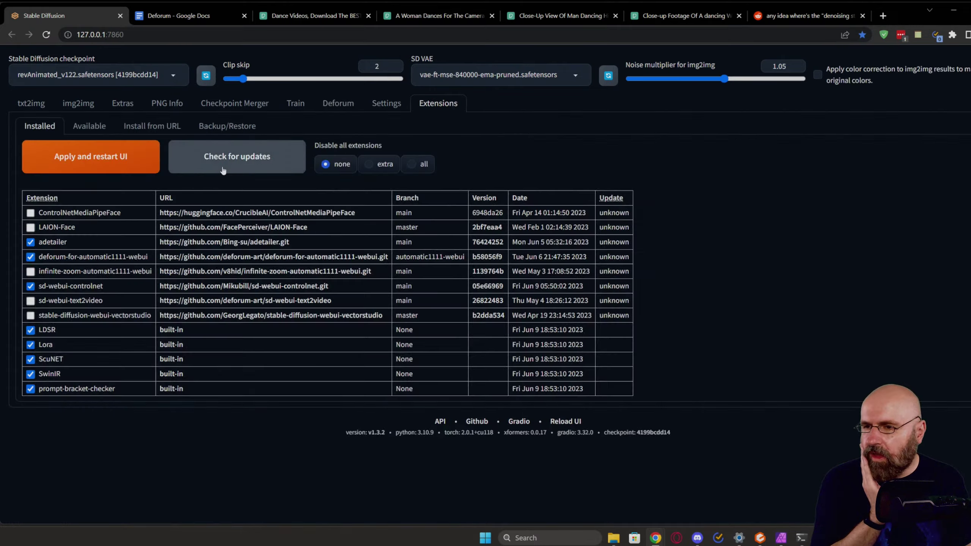
{"action": "left_click", "coordinate": [96, 164]}
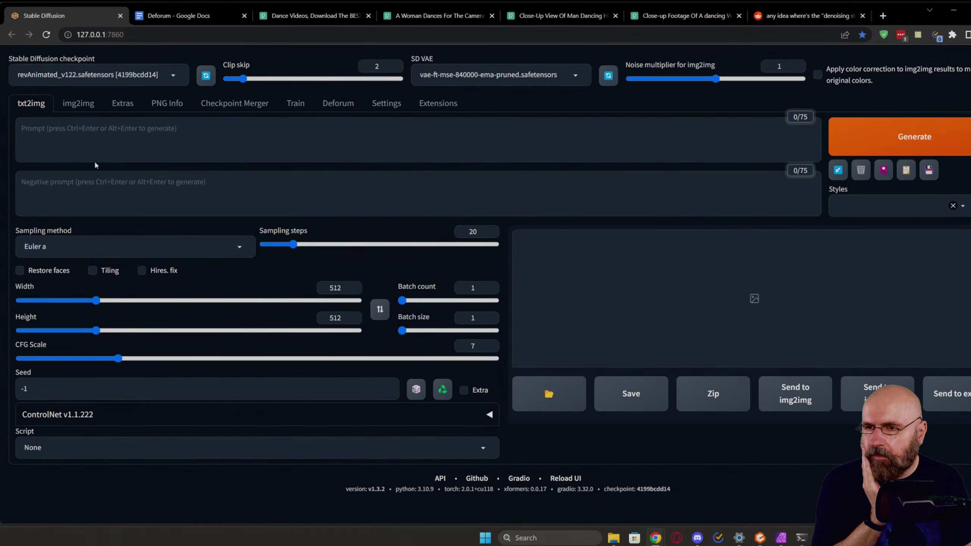
Step: Open Deforum and reload all of its settings from test_settings.txt
{"action": "left_click", "coordinate": [330, 104]}
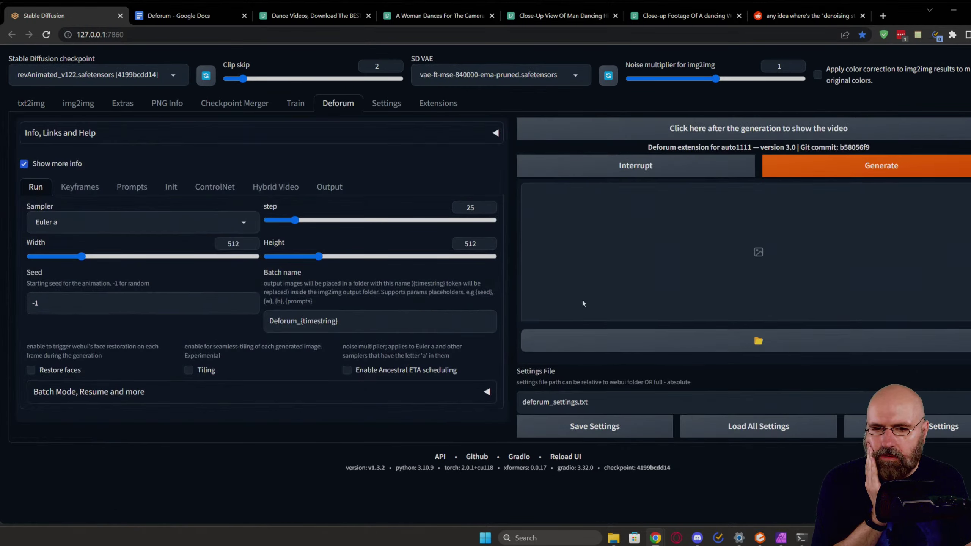
{"action": "left_click_drag", "start_coordinate": [548, 403], "coordinate": [537, 403]}
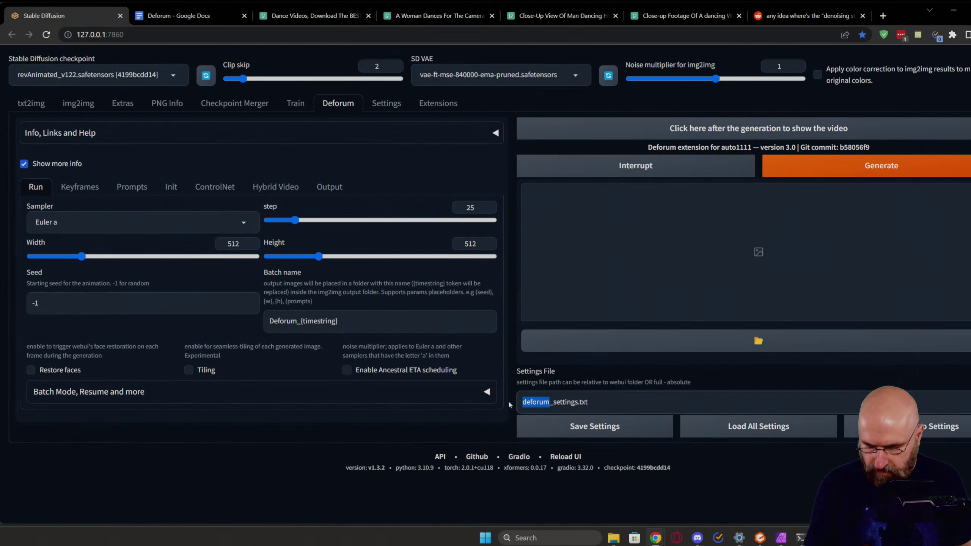
{"action": "type", "text": "test"}
{"action": "left_click", "coordinate": [720, 432]}
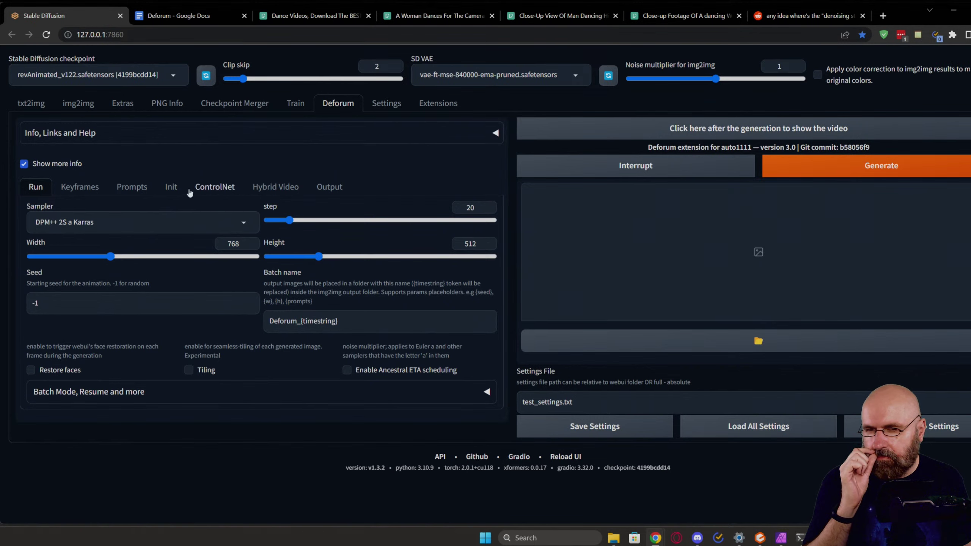
Step: Check the reloaded run, keyframe, video init and ControlNet settings, and generate the video
{"action": "left_click", "coordinate": [79, 187]}
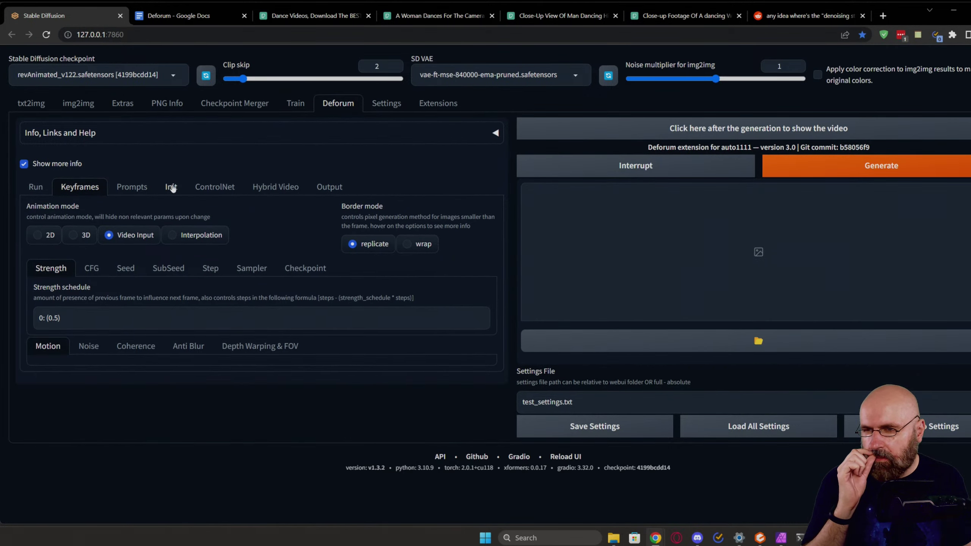
{"action": "left_click", "coordinate": [173, 188]}
{"action": "left_click", "coordinate": [116, 215]}
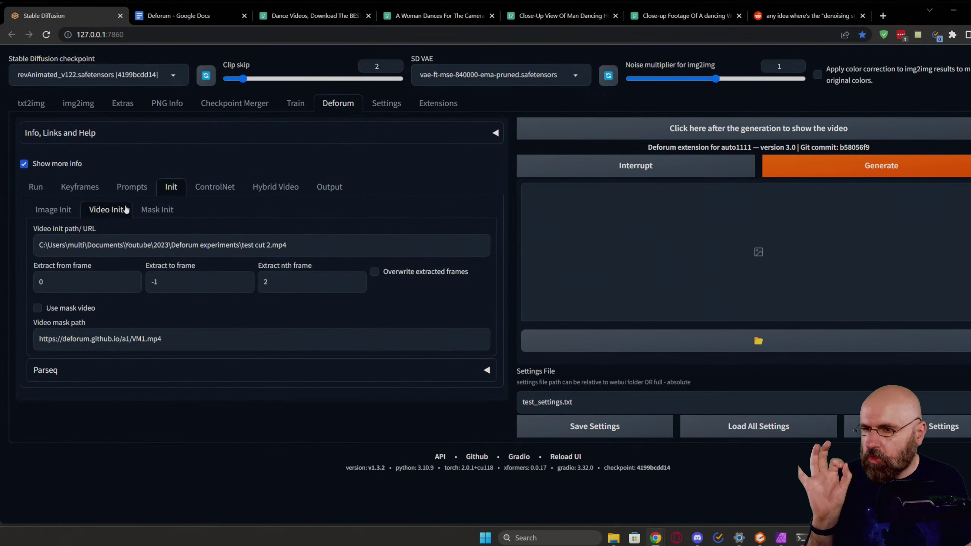
{"action": "left_click", "coordinate": [28, 187]}
{"action": "left_click", "coordinate": [63, 188]}
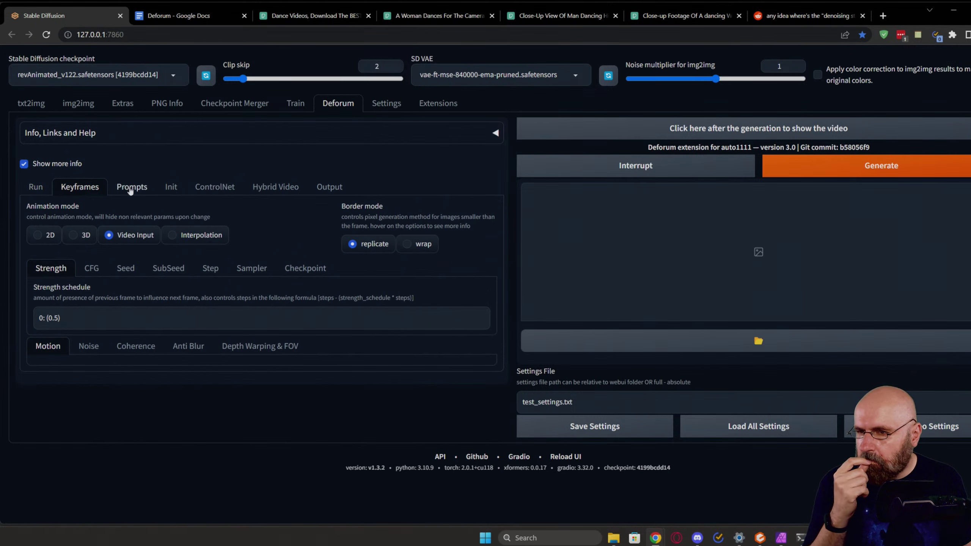
{"action": "left_click", "coordinate": [116, 188]}
{"action": "left_click", "coordinate": [37, 187]}
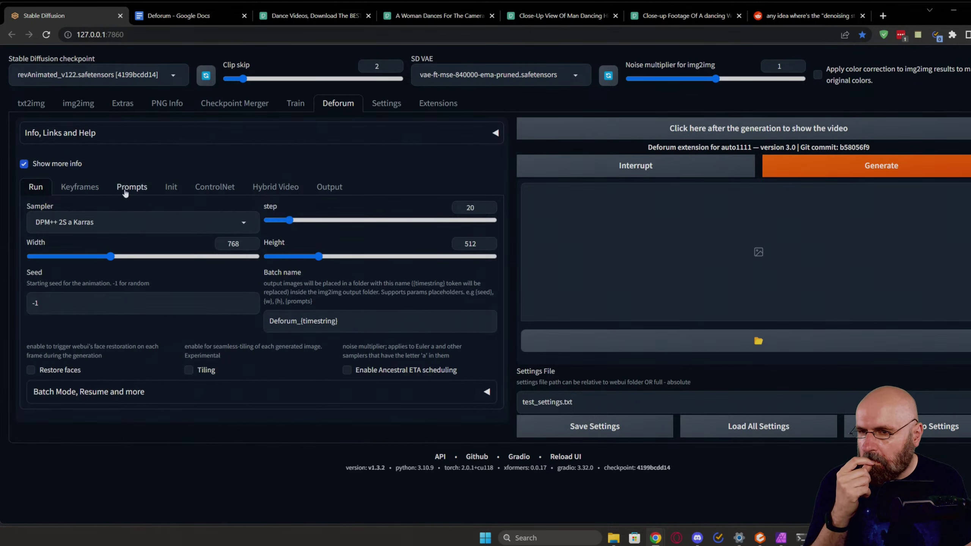
{"action": "left_click", "coordinate": [225, 187]}
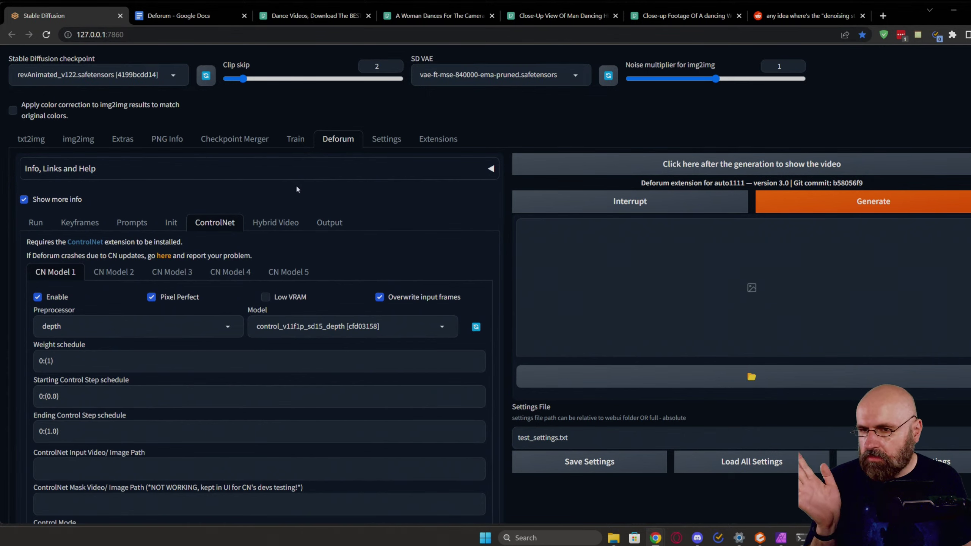
{"action": "left_click", "coordinate": [865, 204]}
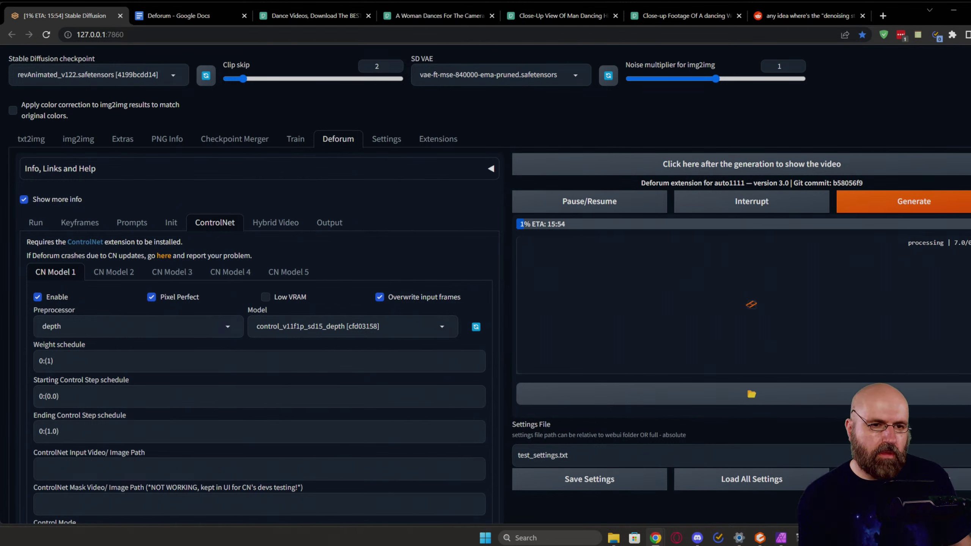
Step: Monitor the render's frame preview and its ControlNet log in the console, and review the CN Model 1 options
{"action": "key", "text": "alt+Tab"}
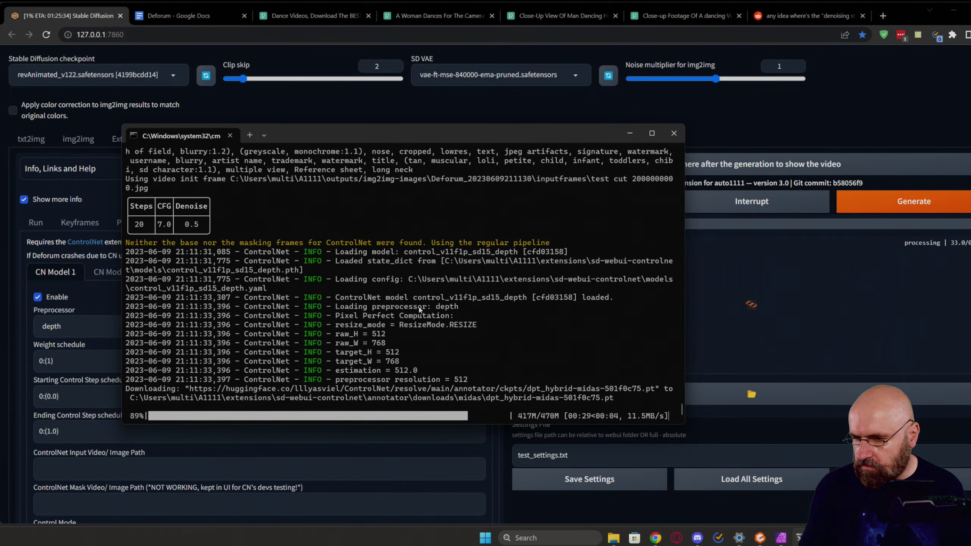
{"action": "left_click", "coordinate": [41, 439]}
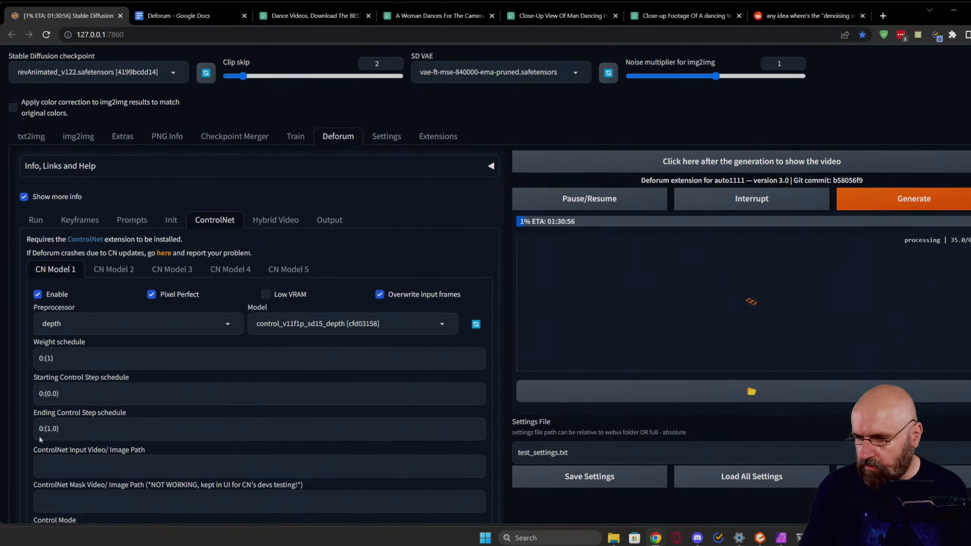
{"action": "scroll", "coordinate": [41, 439], "scroll_direction": "down", "scroll_amount": 3}
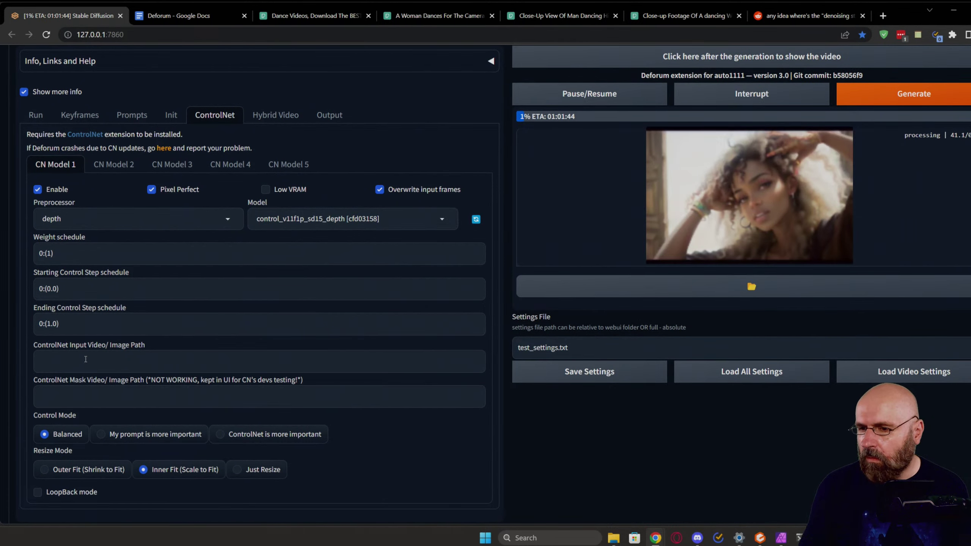
{"action": "left_click", "coordinate": [799, 537]}
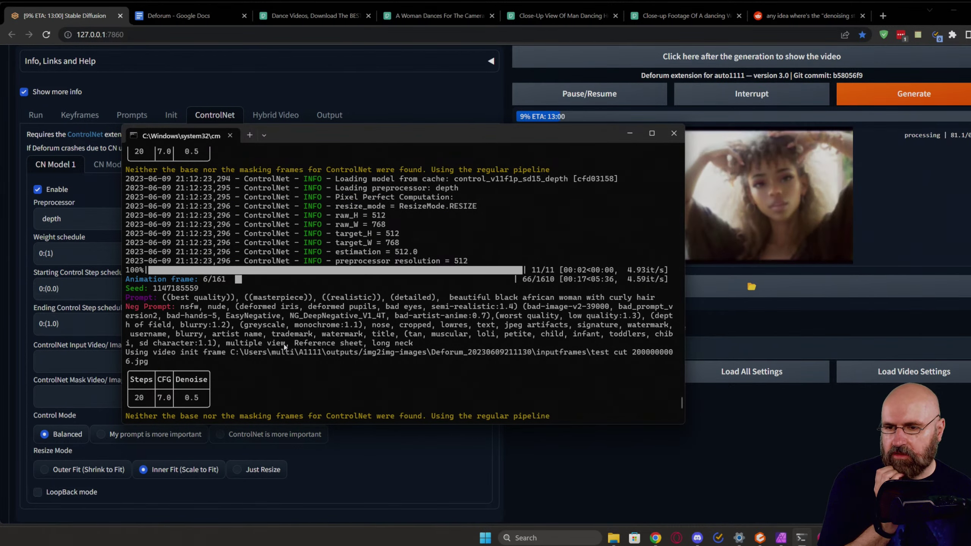
{"action": "left_click", "coordinate": [49, 370]}
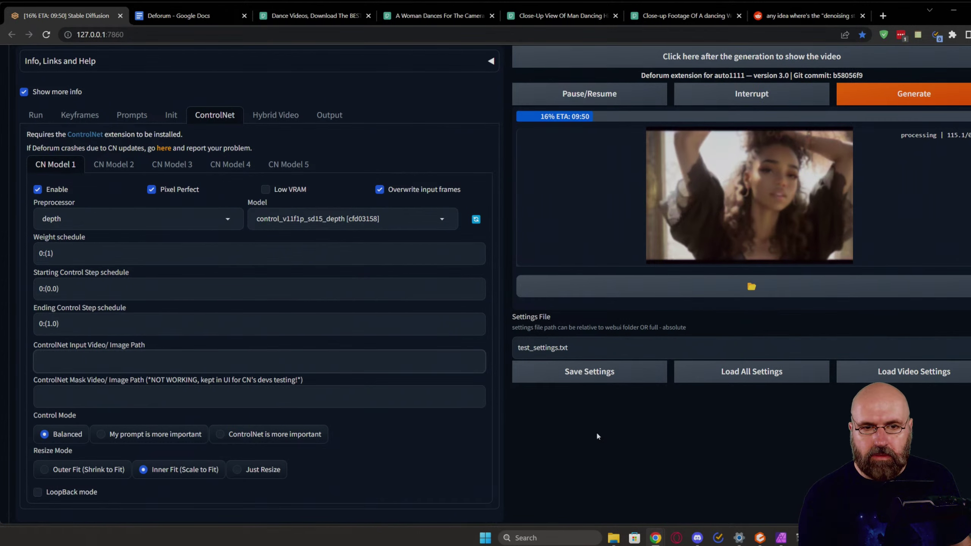
{"action": "scroll", "coordinate": [734, 484], "scroll_direction": "up", "scroll_amount": 3}
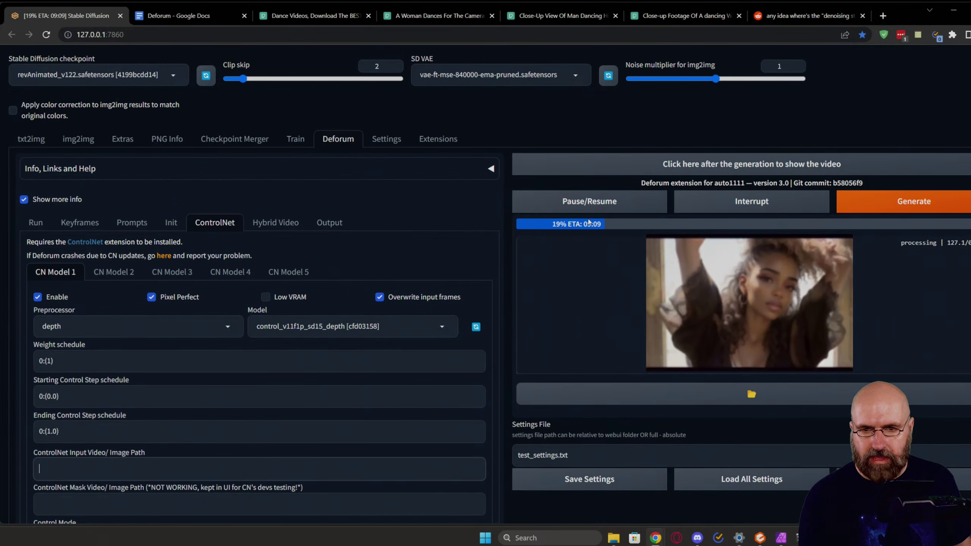
{"action": "key", "text": "alt+Tab"}
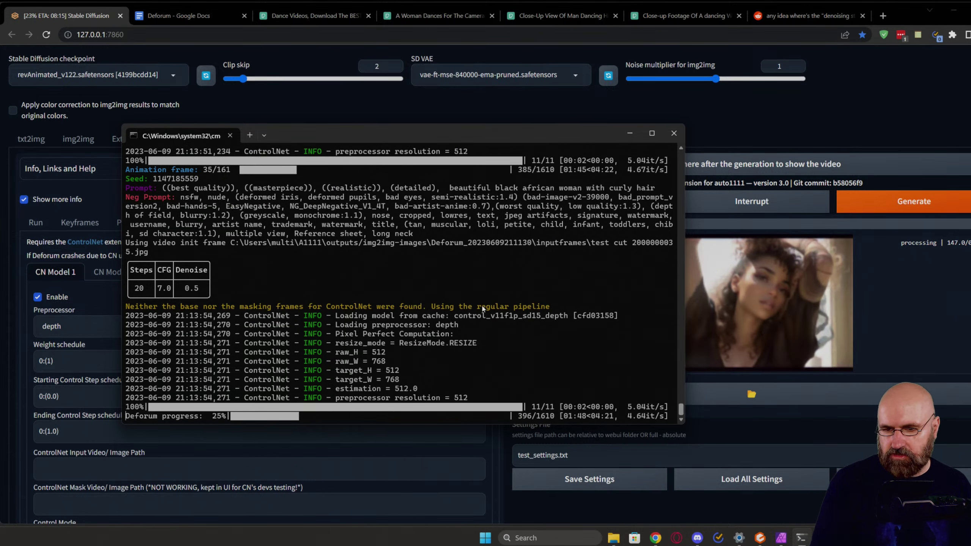
{"action": "left_click", "coordinate": [721, 104]}
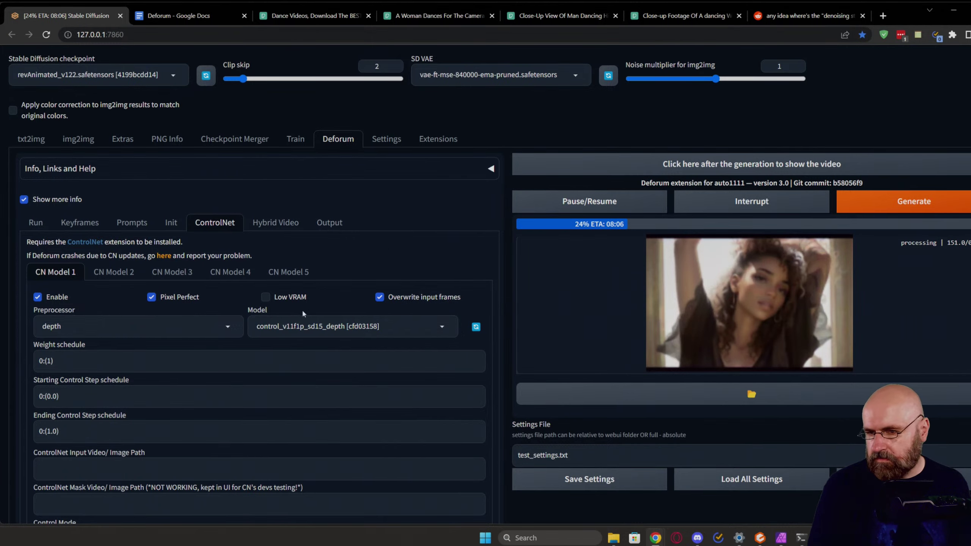
Step: Interrupt the render, and show and play the partially generated video
{"action": "scroll", "coordinate": [303, 310], "scroll_direction": "down", "scroll_amount": 4}
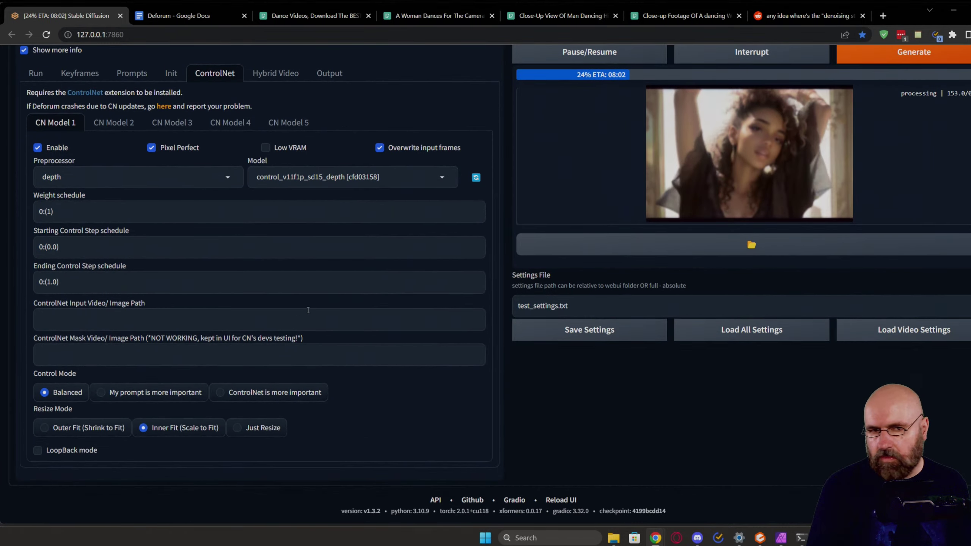
{"action": "scroll", "coordinate": [308, 310], "scroll_direction": "up", "scroll_amount": 4}
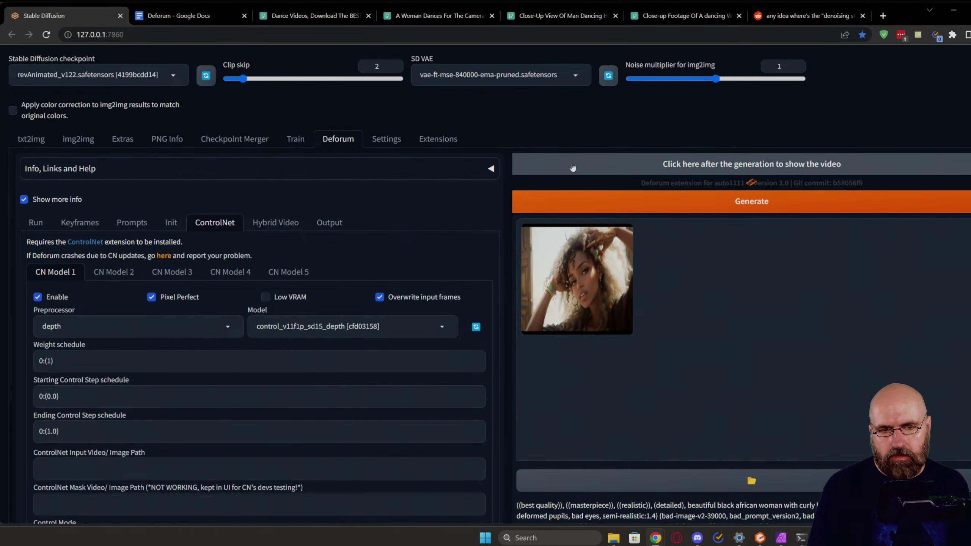
{"action": "left_click", "coordinate": [572, 168]}
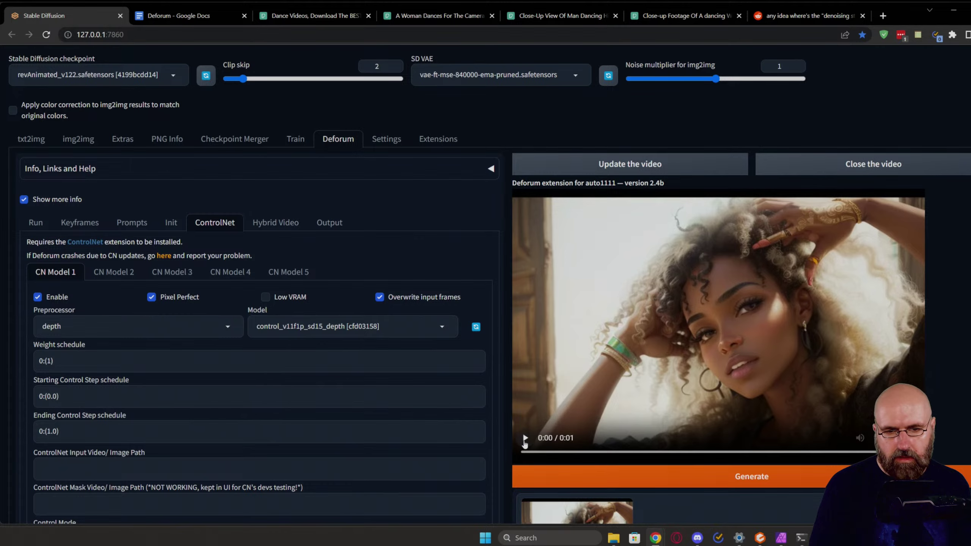
{"action": "left_click", "coordinate": [525, 438]}
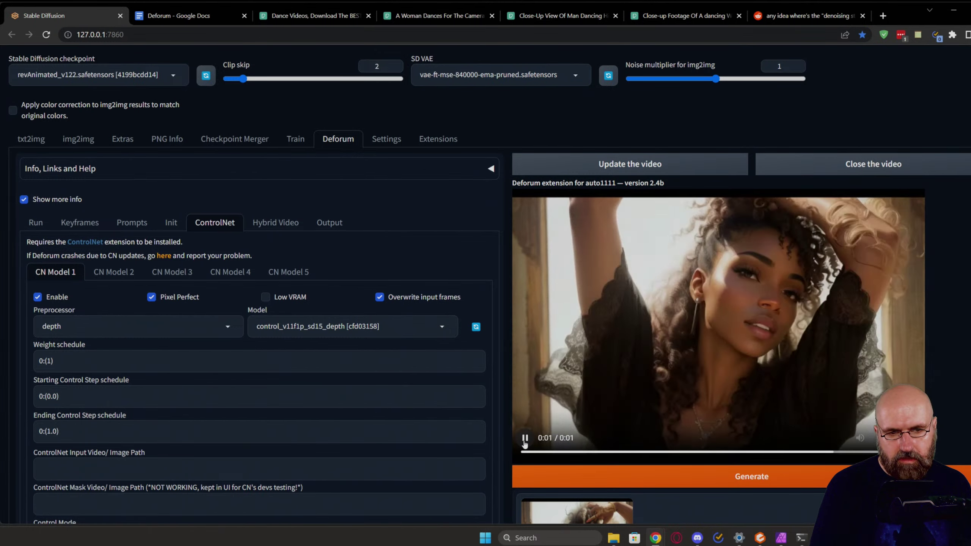
{"action": "left_click", "coordinate": [524, 438]}
Step: Switch to Skitch and capture a screen snap of Deforum's CN Model 1 settings
{"action": "scroll", "coordinate": [319, 319], "scroll_direction": "down", "scroll_amount": 4}
{"action": "scroll", "coordinate": [286, 337], "scroll_direction": "up", "scroll_amount": 3}
{"action": "scroll", "coordinate": [256, 349], "scroll_direction": "down", "scroll_amount": 1}
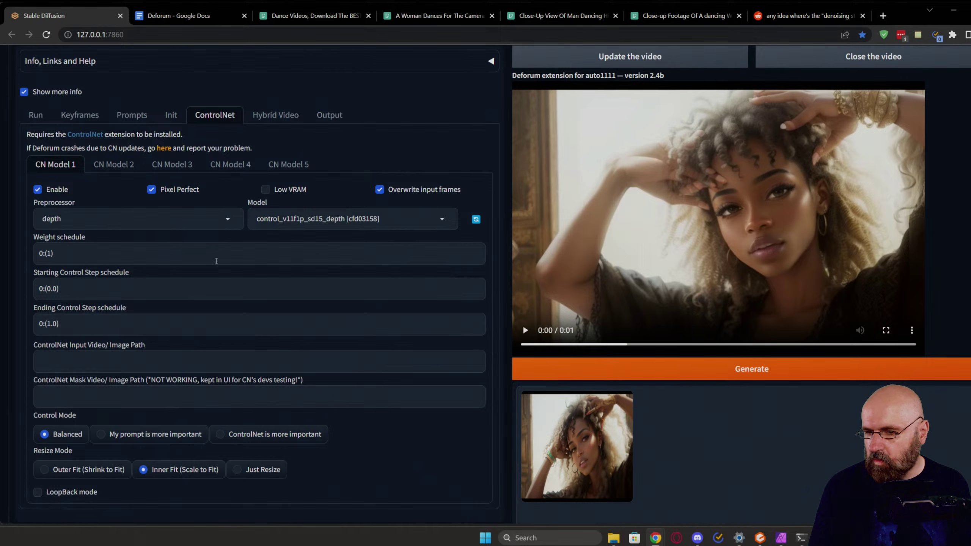
{"action": "key", "text": "alt+Tab"}
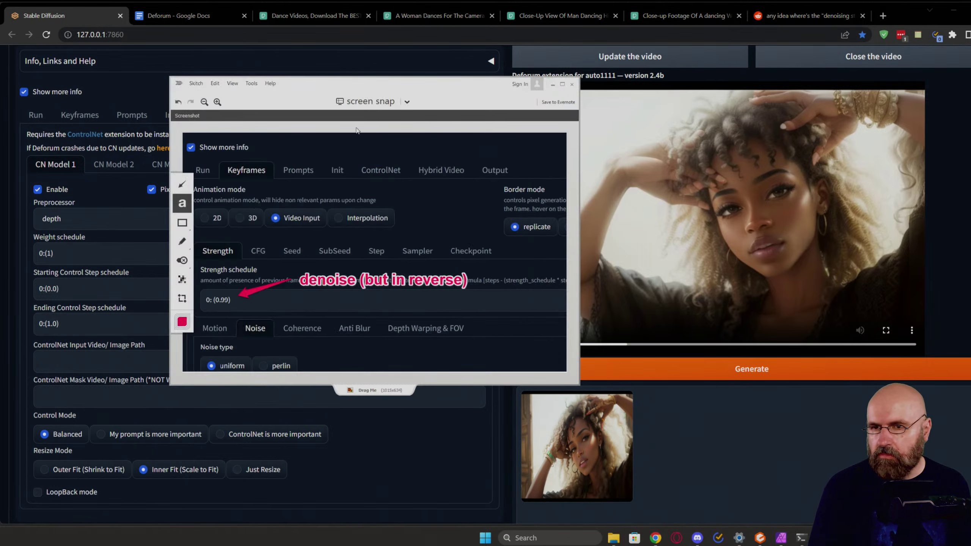
{"action": "left_click", "coordinate": [370, 103]}
{"action": "left_click", "coordinate": [385, 232]}
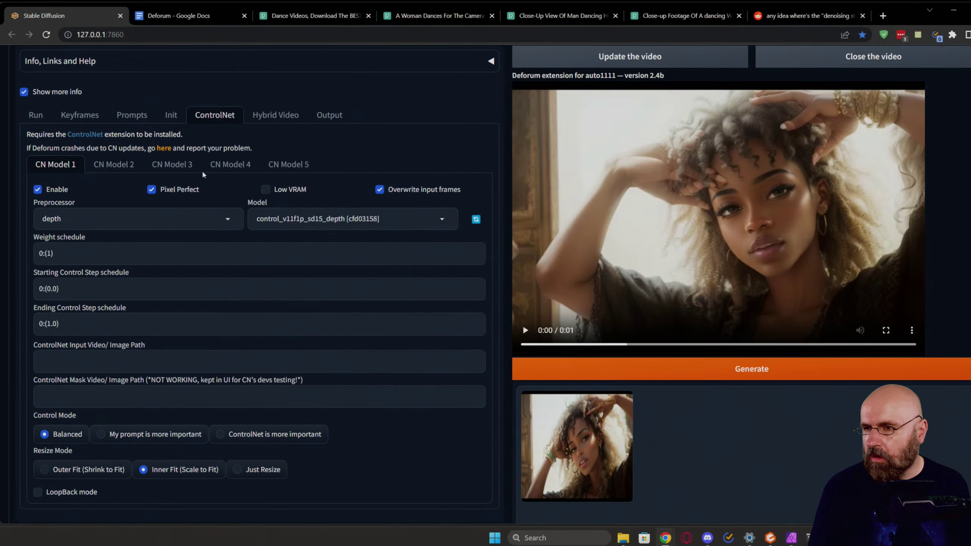
{"action": "left_click_drag", "start_coordinate": [392, 436], "coordinate": [427, 451]}
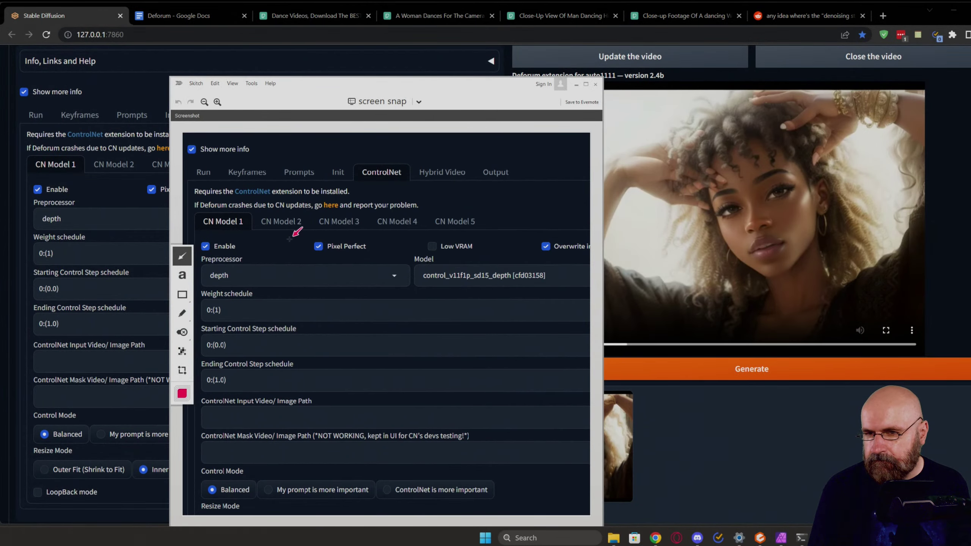
Step: Add arrows at the Enable checkbox and the ControlNet Input Video/Image Path field, and label the latter "optional input"
{"action": "left_click_drag", "start_coordinate": [294, 242], "coordinate": [248, 238]}
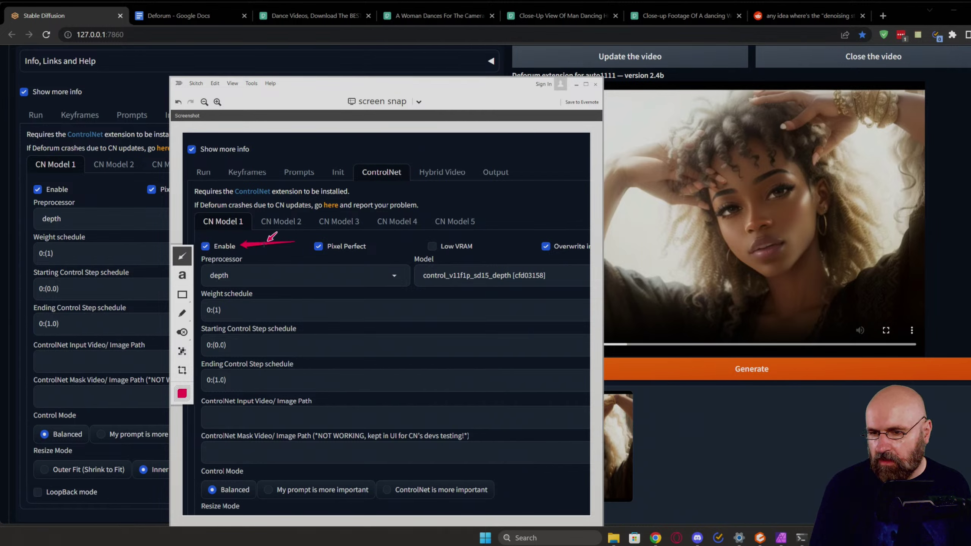
{"action": "left_click_drag", "start_coordinate": [363, 397], "coordinate": [291, 415]}
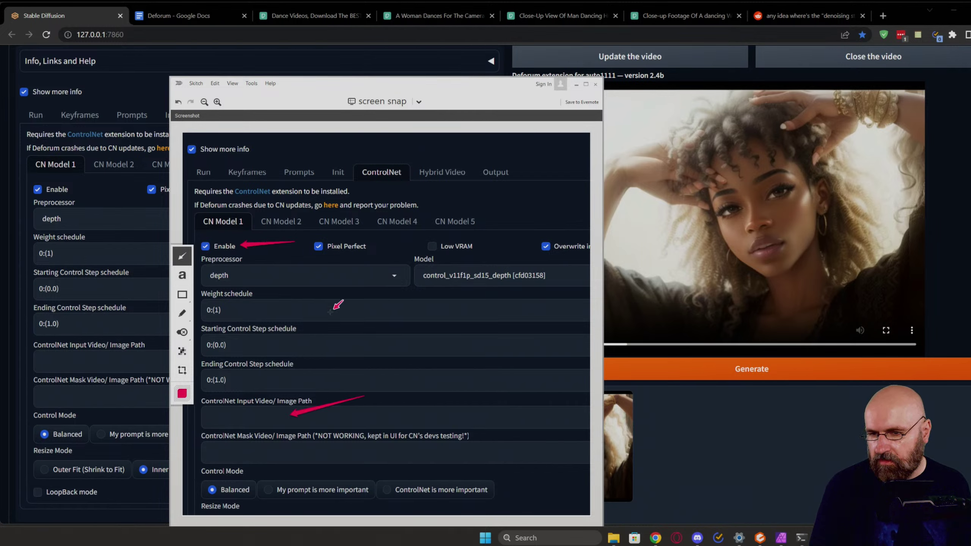
{"action": "left_click", "coordinate": [182, 275]}
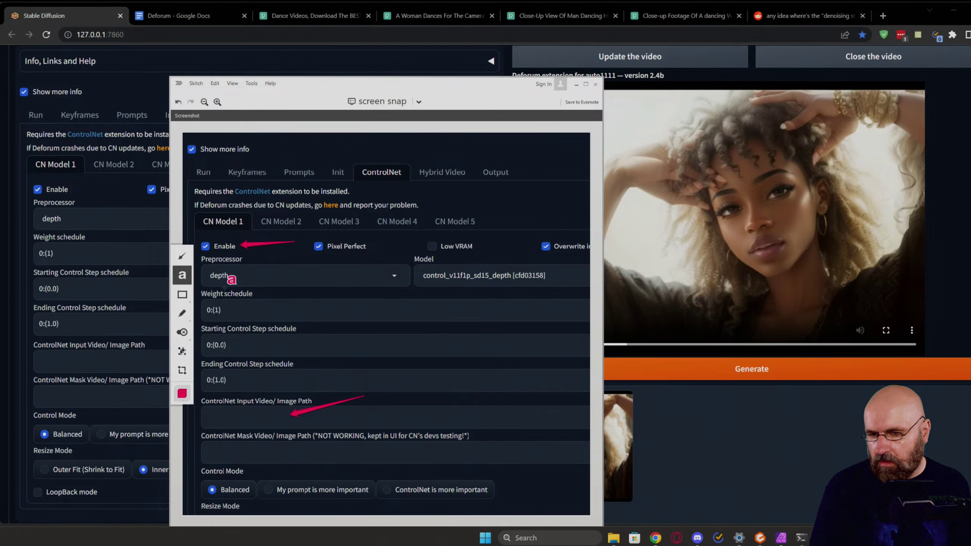
{"action": "left_click", "coordinate": [371, 383]}
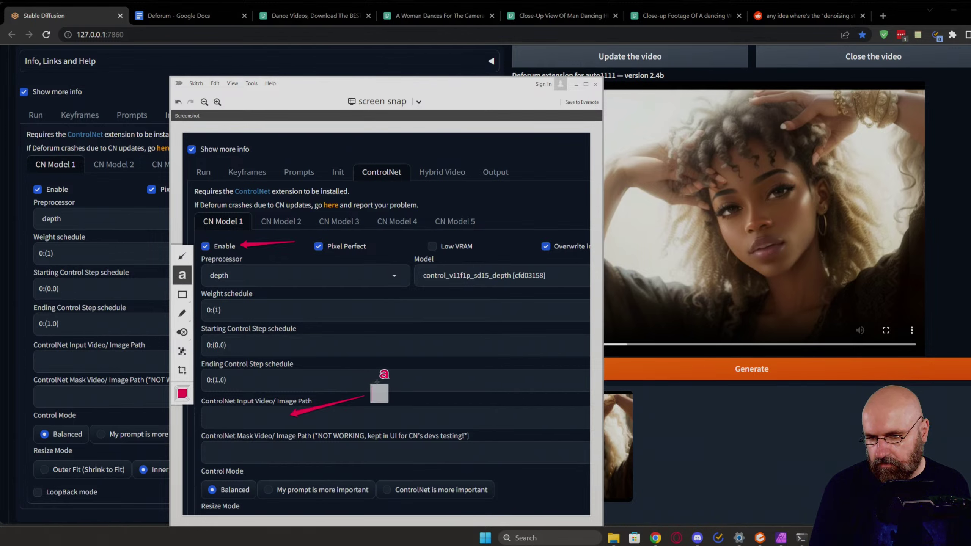
{"action": "type", "text": "optio"}
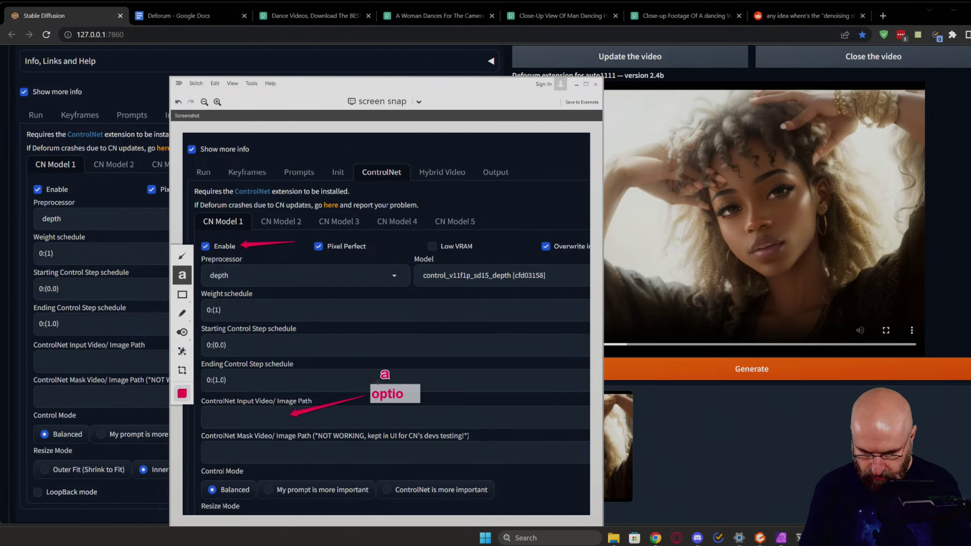
{"action": "type", "text": "nal input"}
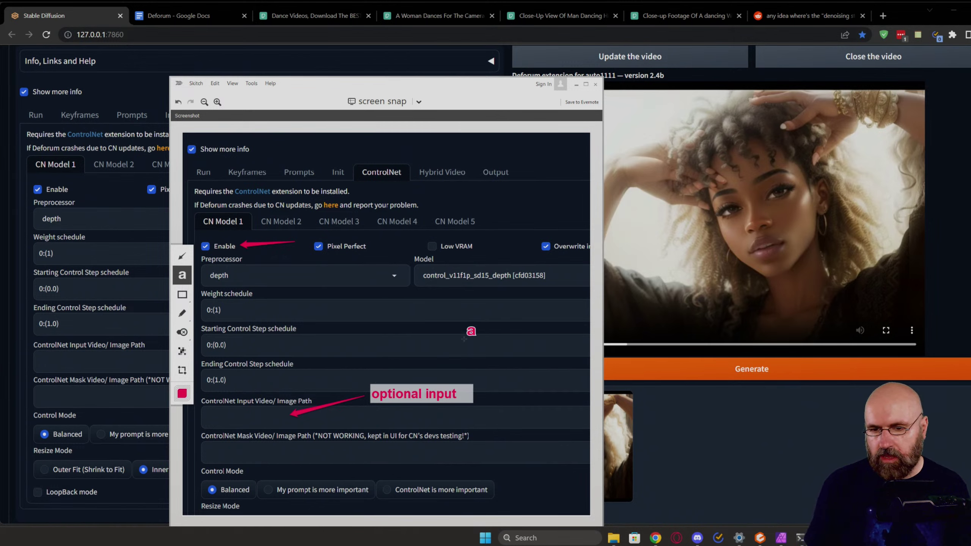
{"action": "key", "text": "Escape"}
{"action": "left_click_drag", "start_coordinate": [395, 382], "coordinate": [400, 379]}
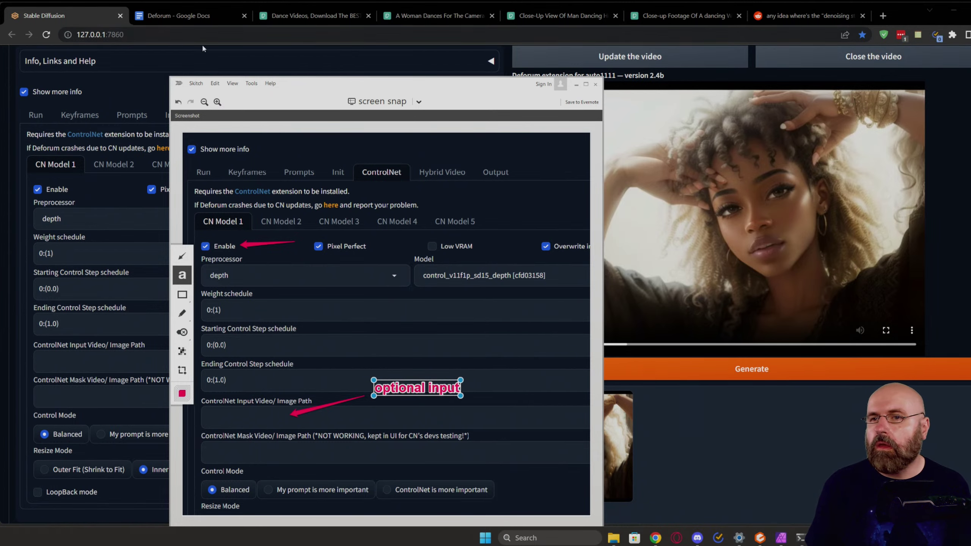
Step: Switch to the Deforum Google Doc and add the line "Controlnet:" below the denoise screenshot
{"action": "key", "text": "alt+Tab"}
{"action": "key", "text": "ctrl+Tab"}
{"action": "scroll", "coordinate": [480, 362], "scroll_direction": "down", "scroll_amount": 2}
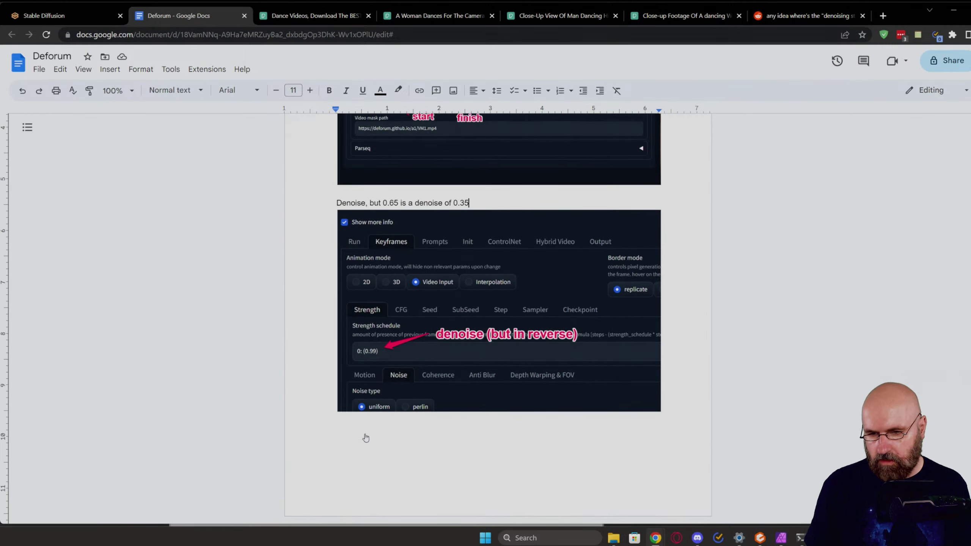
{"action": "left_click", "coordinate": [365, 406]}
{"action": "left_click", "coordinate": [647, 433]}
{"action": "key", "text": "Return"}
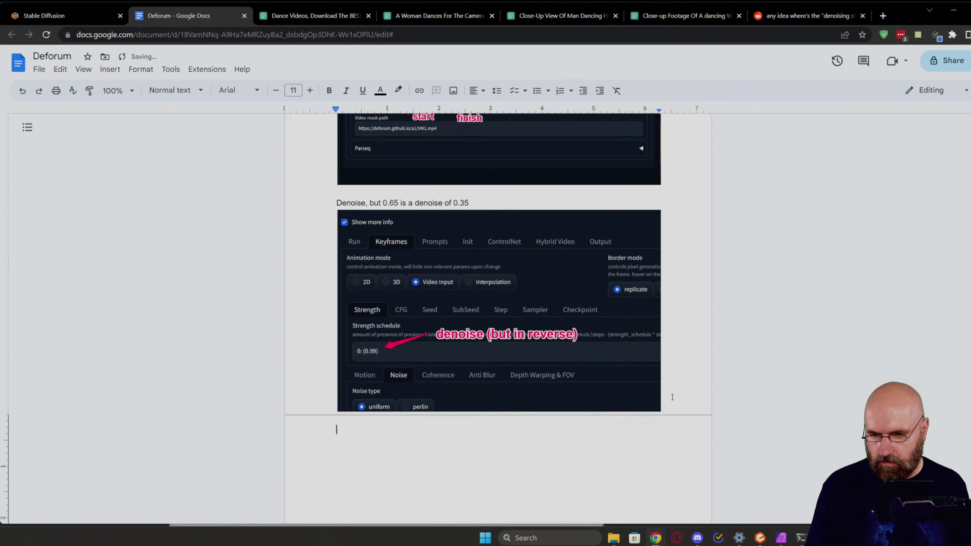
{"action": "type", "text": "Controlnet:"}
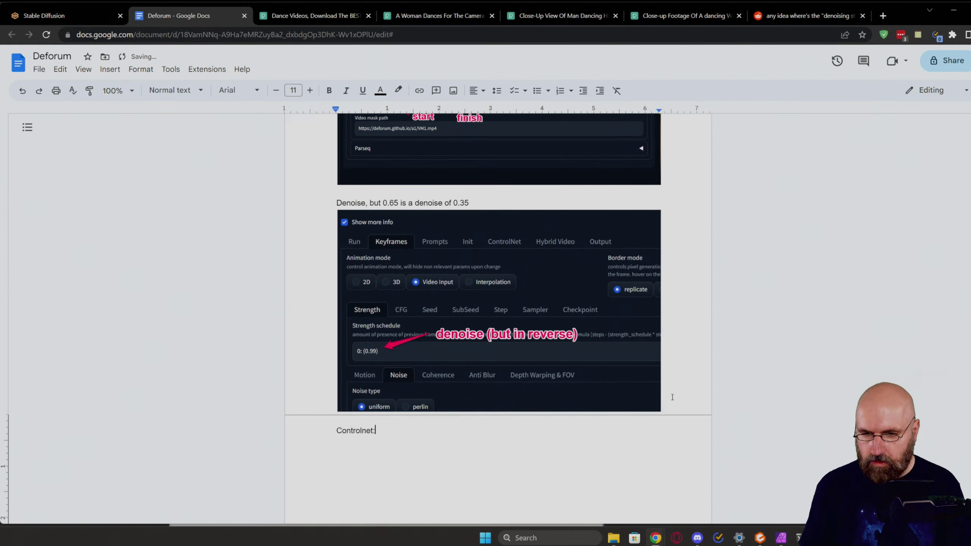
{"action": "key", "text": "Return"}
{"action": "key", "text": "ctrl+v"}
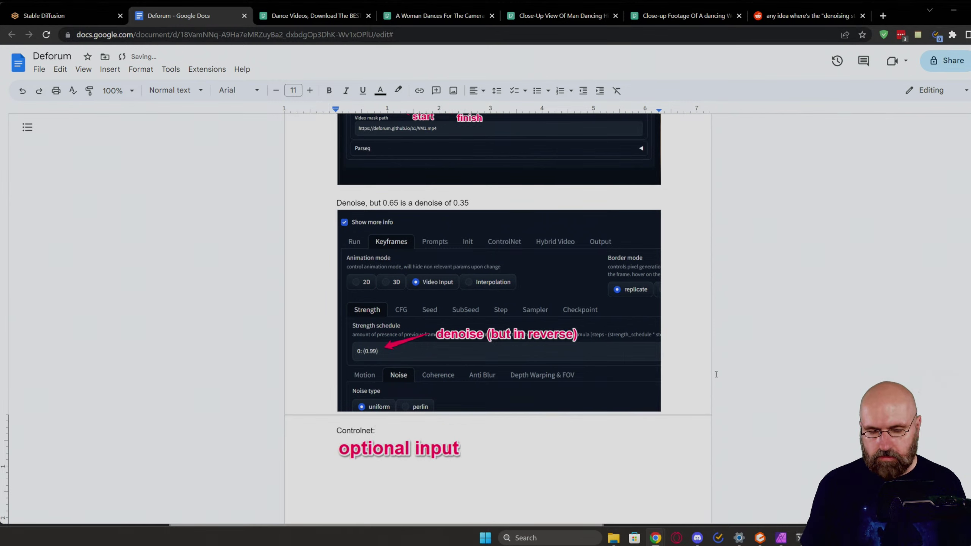
{"action": "left_click", "coordinate": [420, 451]}
{"action": "key", "text": "Delete"}
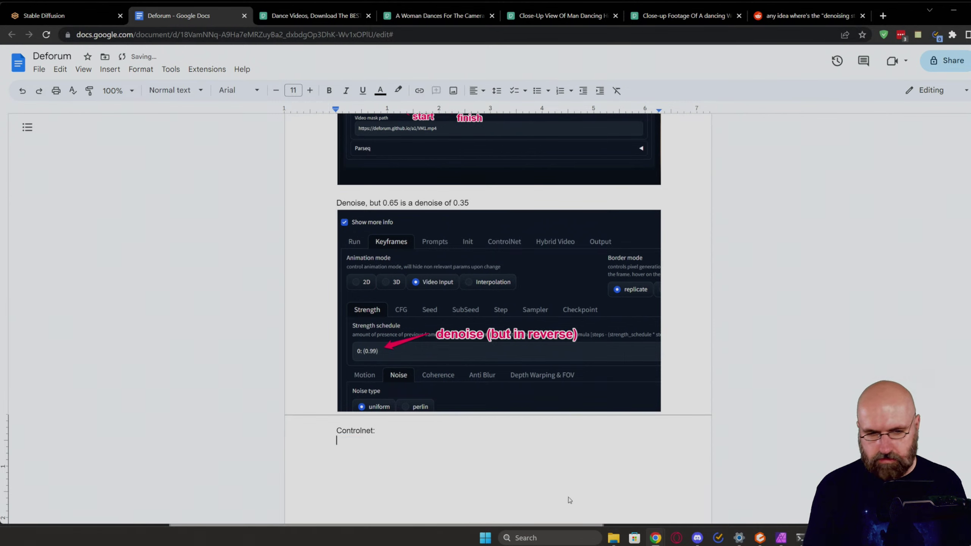
Step: Copy the whole annotated ControlNet screenshot from Skitch and paste it below the "Controlnet:" line in the Google Doc
{"action": "key", "text": "alt+Tab"}
{"action": "left_click", "coordinate": [462, 294]}
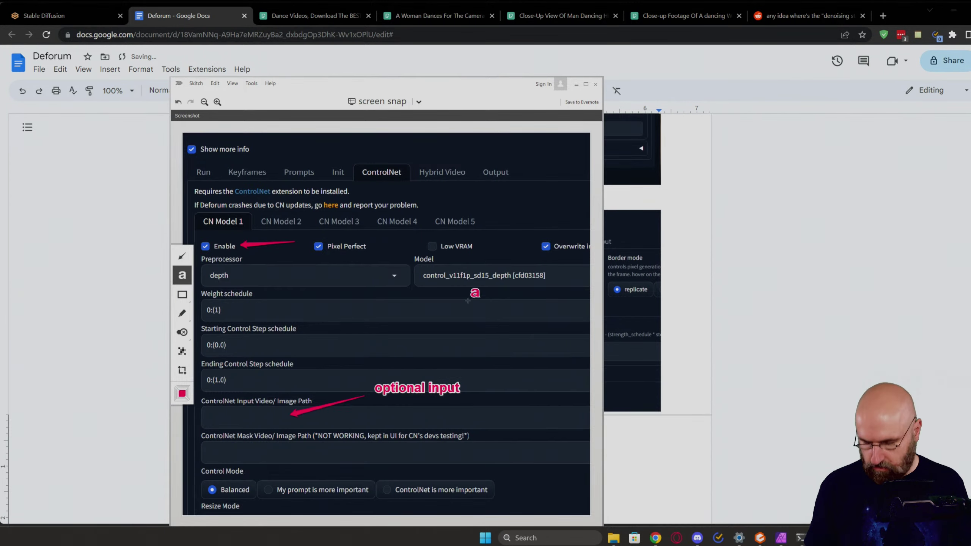
{"action": "left_click", "coordinate": [659, 423]}
{"action": "key", "text": "ctrl+v"}
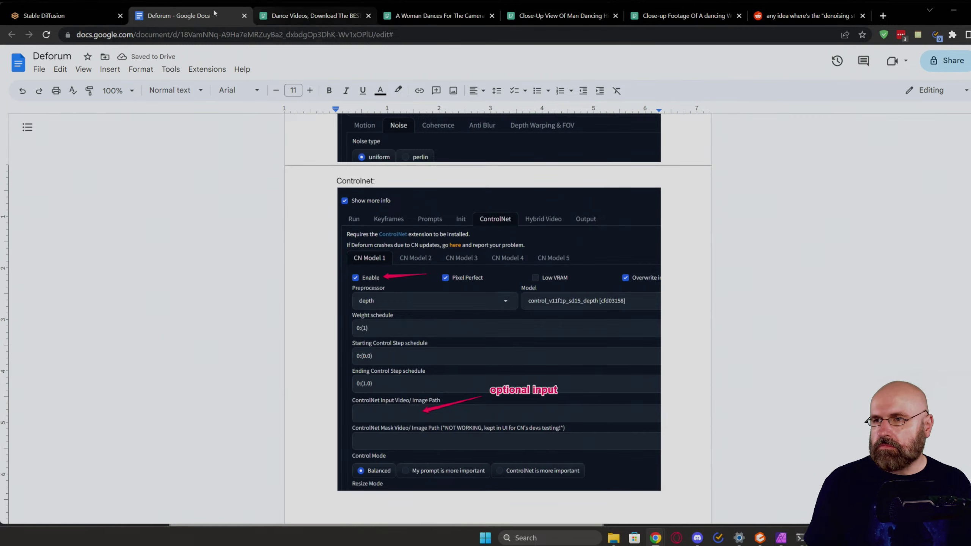
Step: Switch to the Stable Diffusion page and set Deforum's strength schedule to 0: (0.65)
{"action": "left_click", "coordinate": [57, 15]}
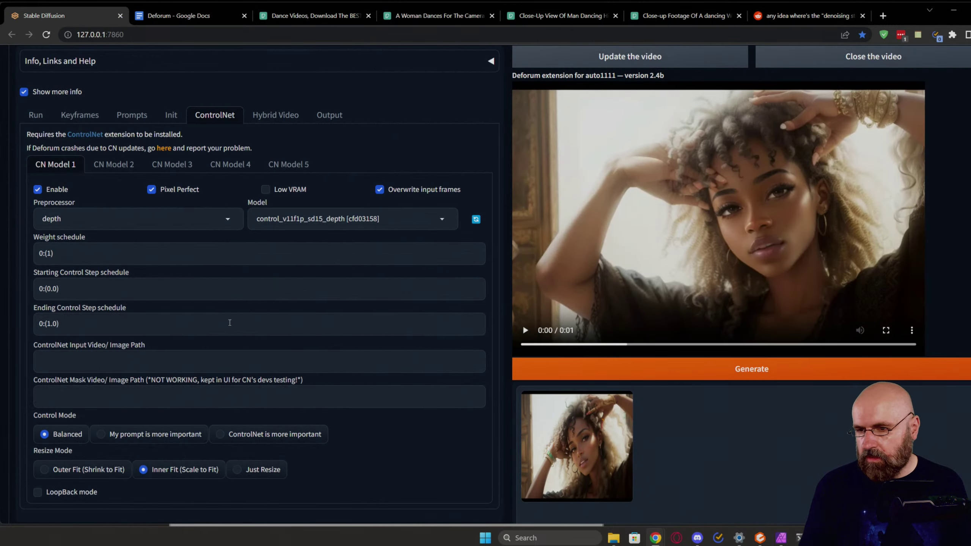
{"action": "scroll", "coordinate": [117, 100], "scroll_direction": "up", "scroll_amount": 3}
{"action": "left_click", "coordinate": [36, 223]}
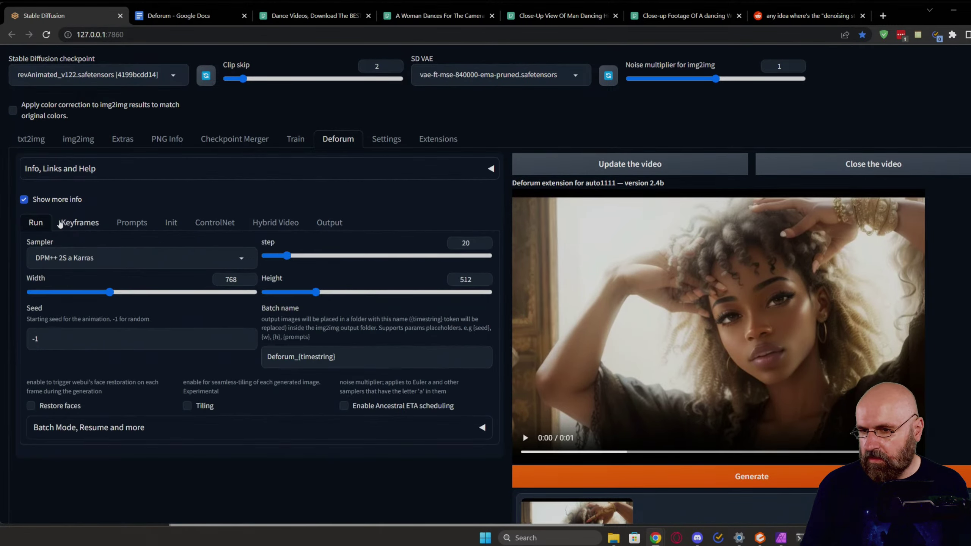
{"action": "left_click", "coordinate": [64, 223]}
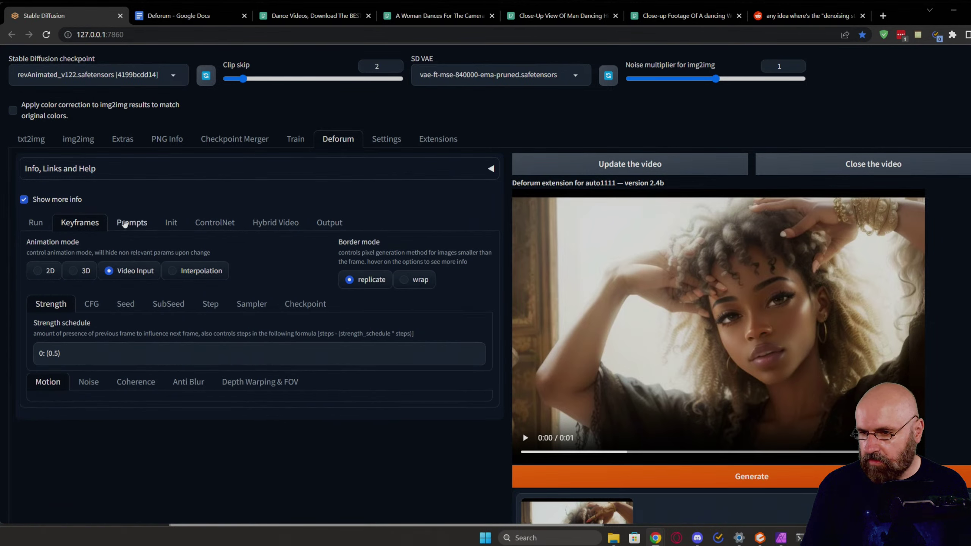
{"action": "left_click_drag", "start_coordinate": [54, 353], "coordinate": [59, 353]}
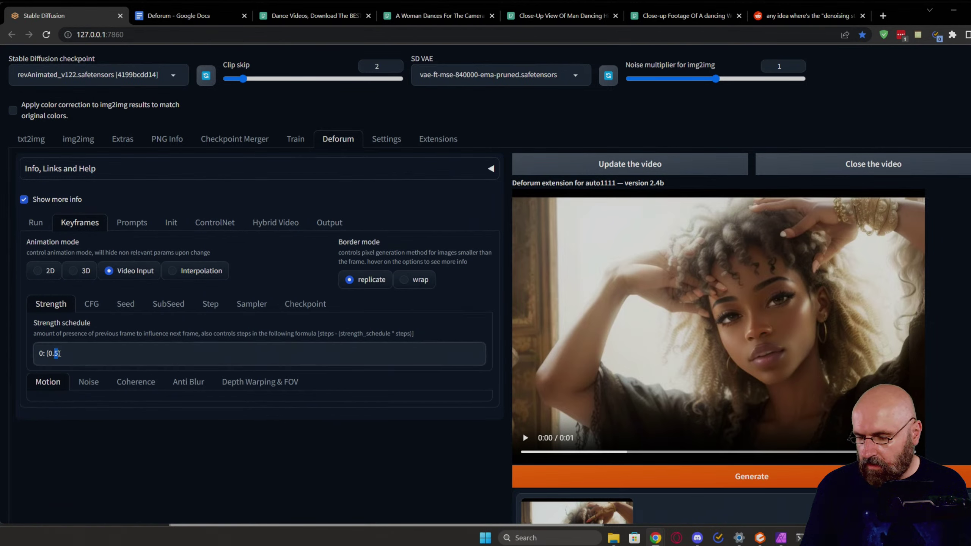
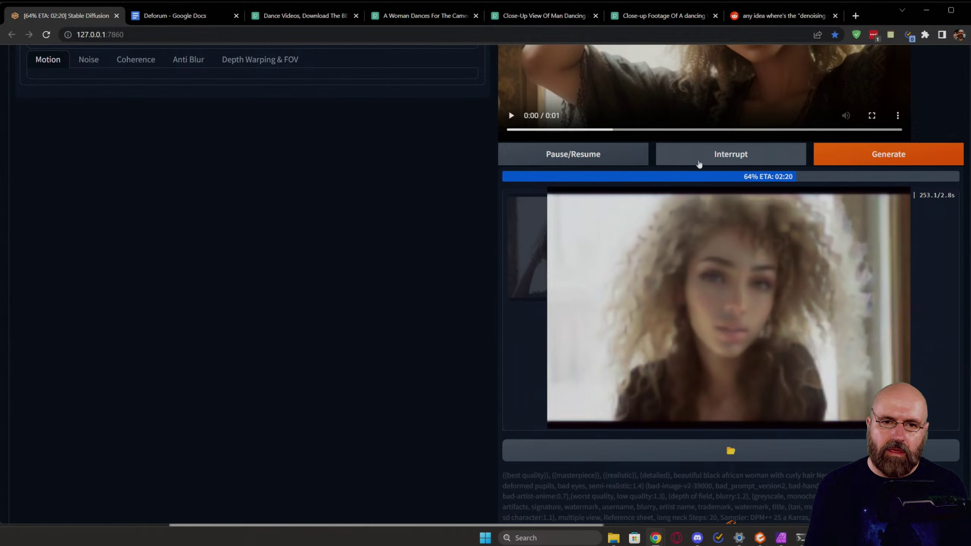
Step: Interrupt the running 0.65-strength render, and load and play the video generated so far
{"action": "left_click", "coordinate": [698, 164]}
{"action": "scroll", "coordinate": [620, 253], "scroll_direction": "up", "scroll_amount": 4}
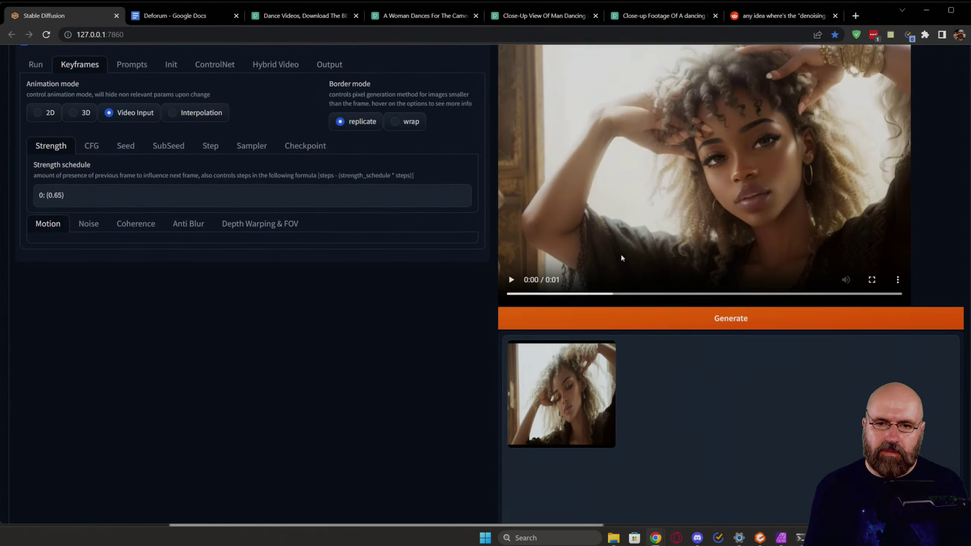
{"action": "scroll", "coordinate": [620, 253], "scroll_direction": "up", "scroll_amount": 4}
{"action": "left_click", "coordinate": [567, 171]}
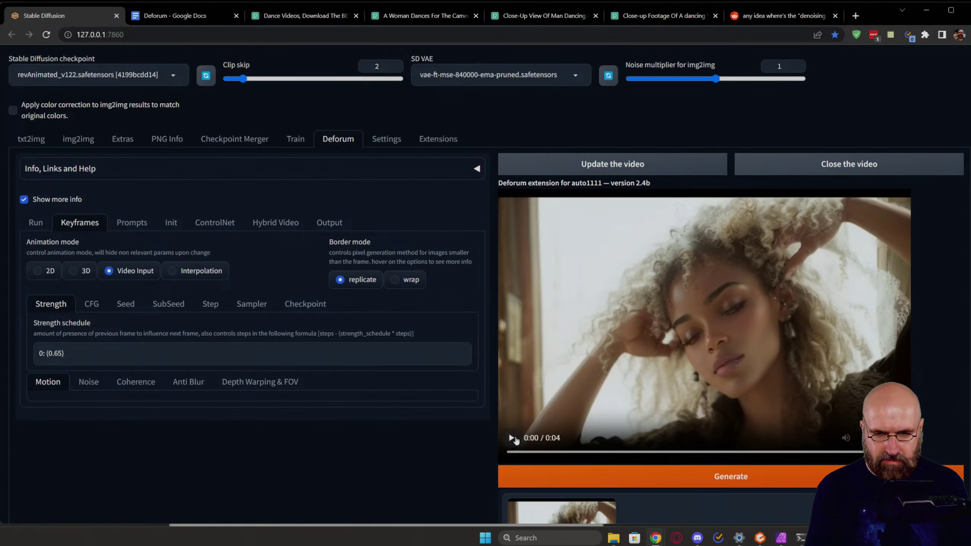
{"action": "left_click", "coordinate": [511, 438]}
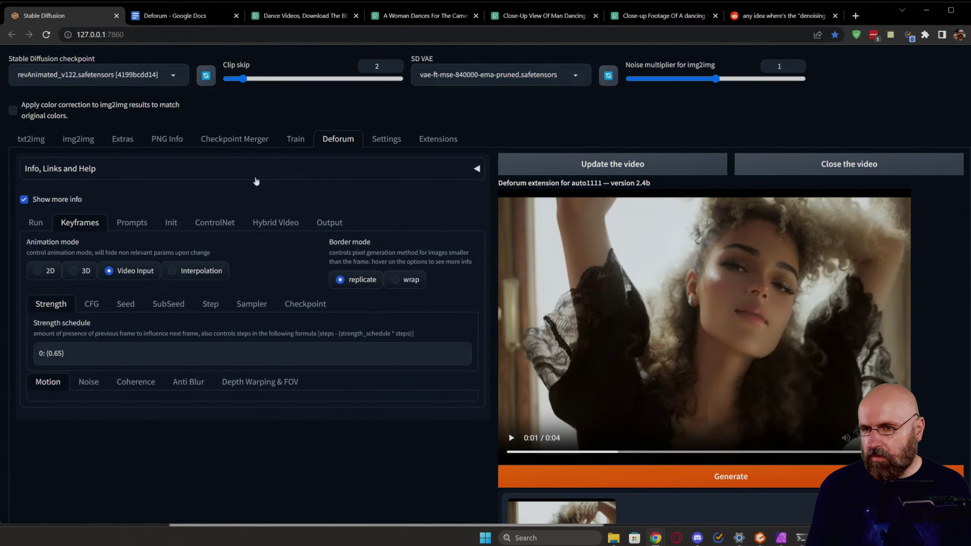
Step: Copy the video init path of test cut 2.mp4 into CN Model 1's ControlNet Input Video/Image Path
{"action": "left_click", "coordinate": [214, 222]}
{"action": "left_click", "coordinate": [172, 224]}
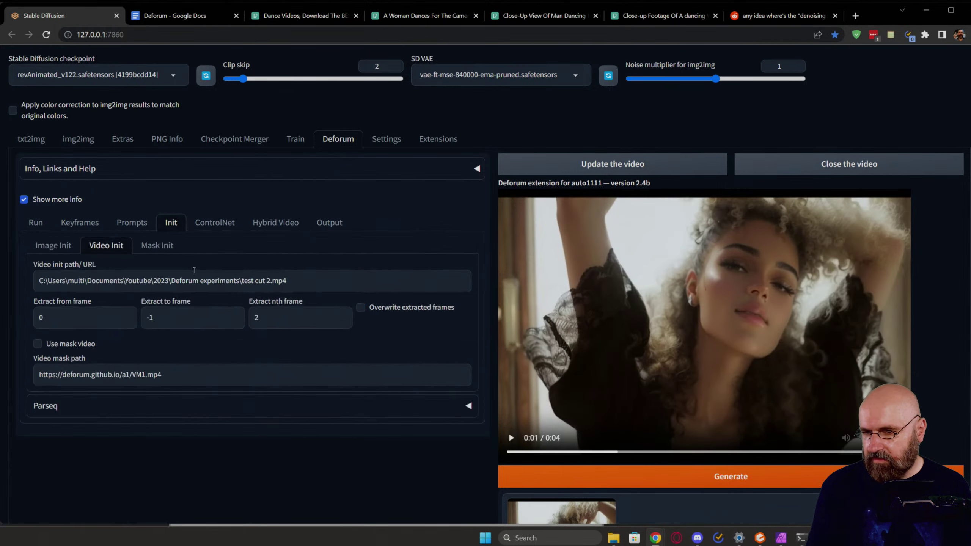
{"action": "triple_click", "coordinate": [190, 281]}
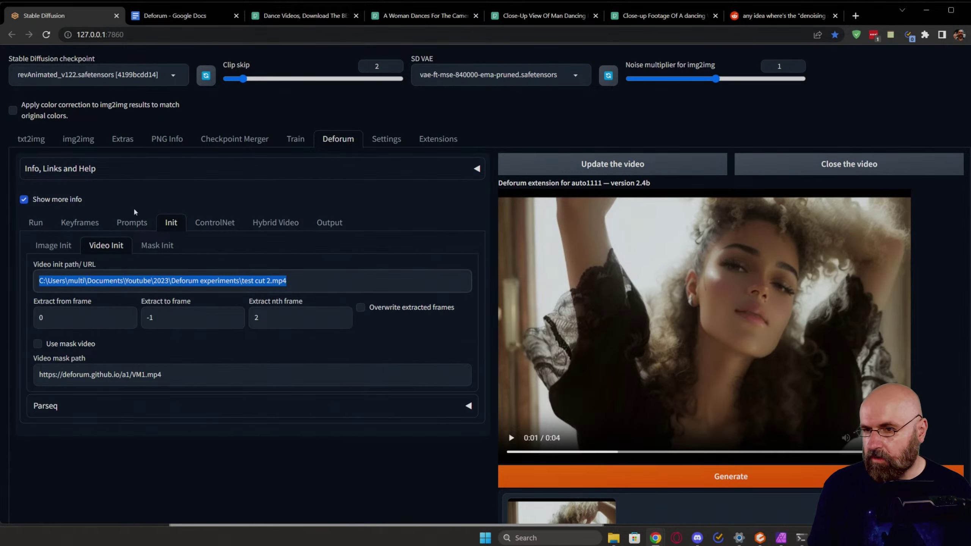
{"action": "left_click", "coordinate": [80, 222]}
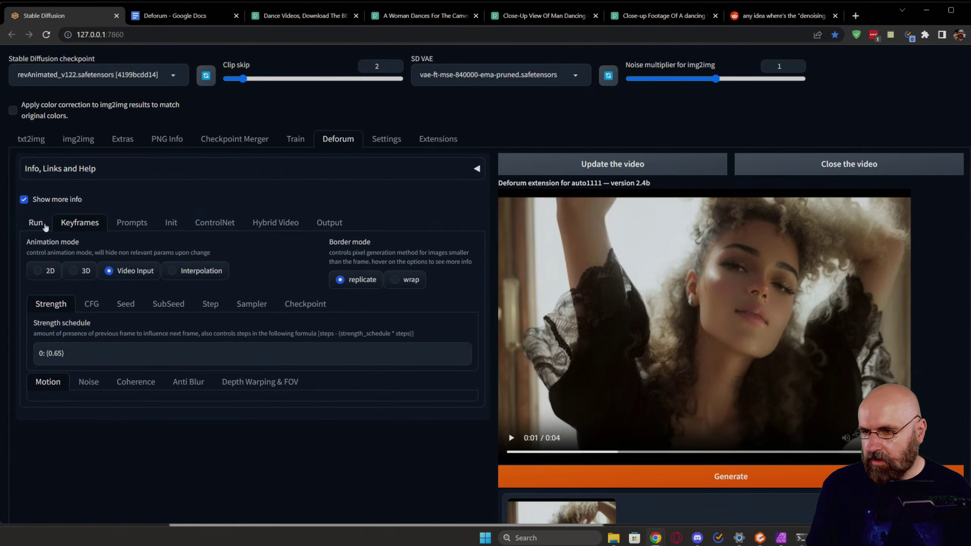
{"action": "left_click", "coordinate": [45, 226]}
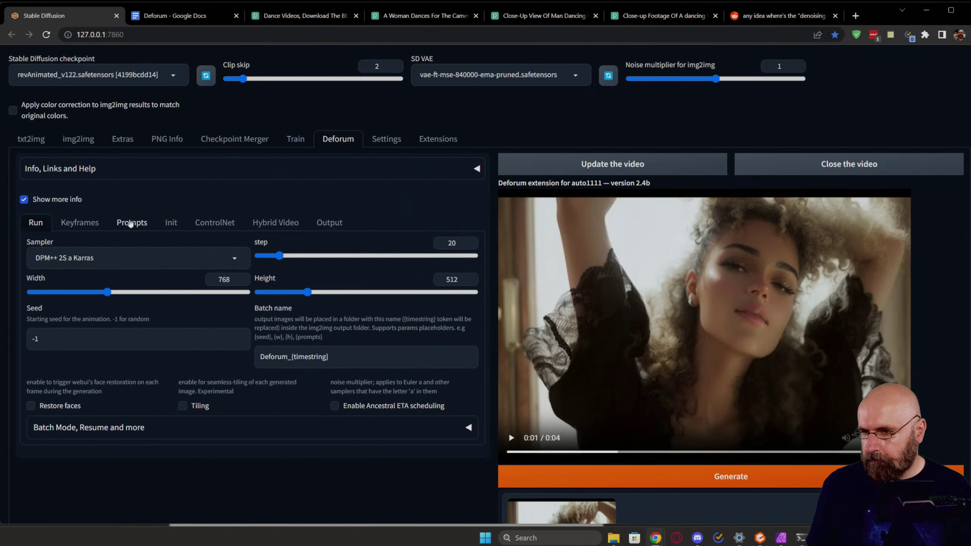
{"action": "left_click", "coordinate": [130, 224]}
{"action": "left_click", "coordinate": [89, 224]}
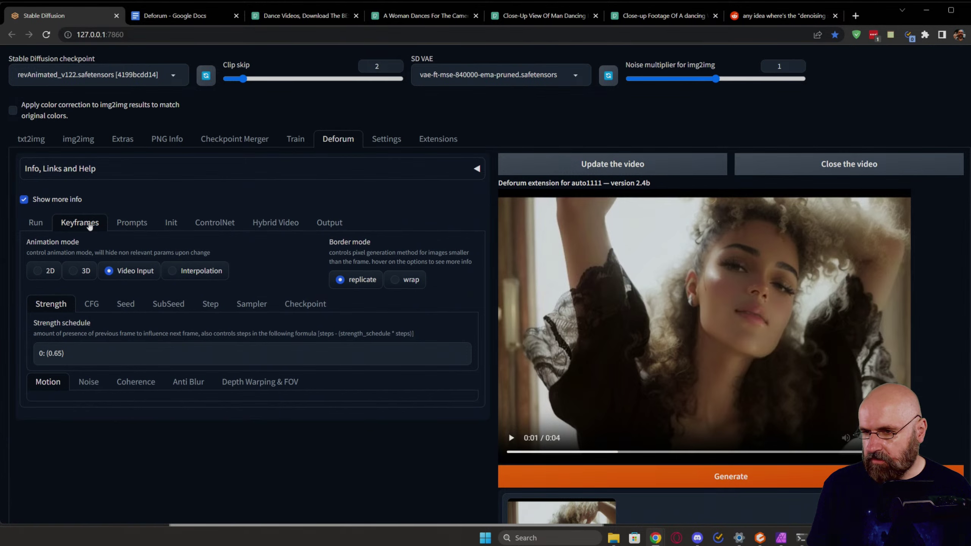
{"action": "left_click", "coordinate": [214, 223]}
{"action": "scroll", "coordinate": [95, 344], "scroll_direction": "down", "scroll_amount": 4}
{"action": "left_click", "coordinate": [95, 312]}
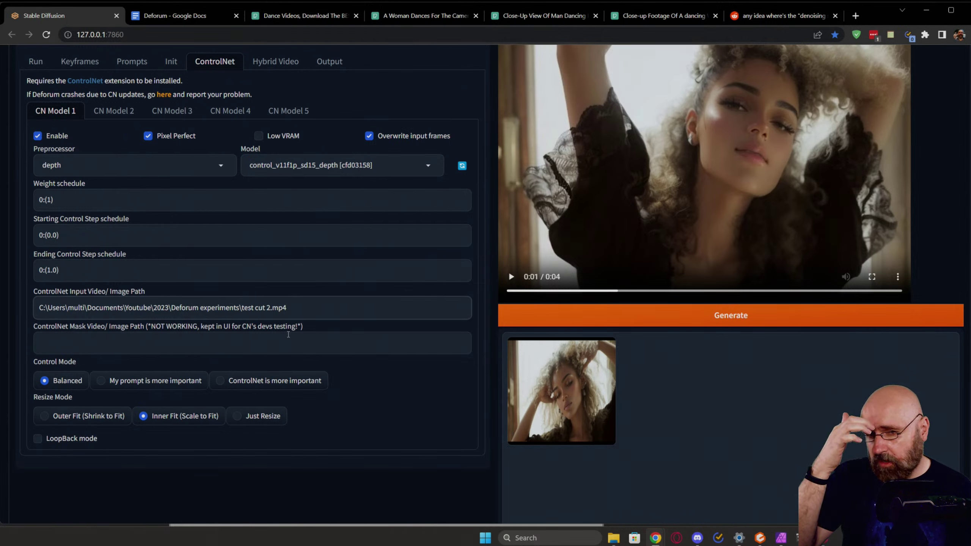
Step: Generate the video with the ControlNet input video set, and check the render log in the command window
{"action": "left_click", "coordinate": [728, 318]}
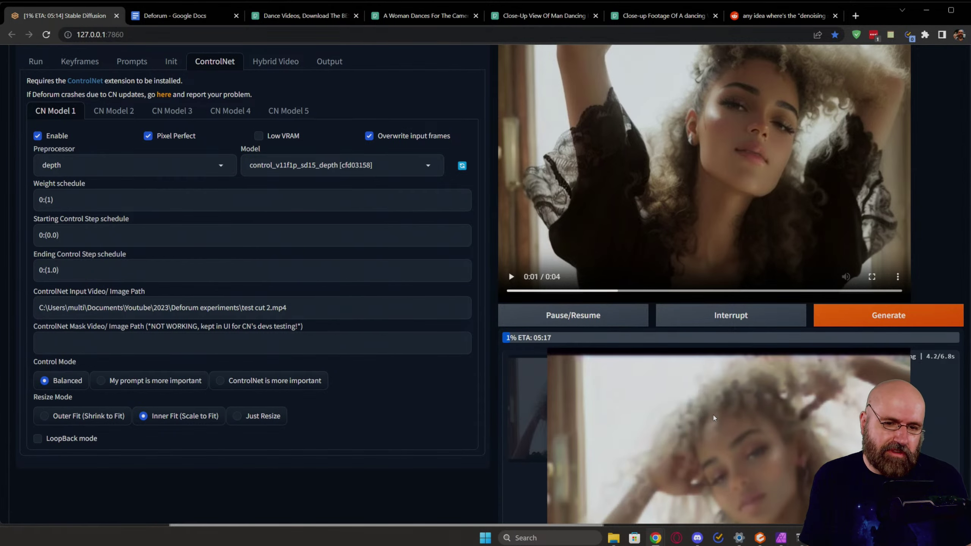
{"action": "scroll", "coordinate": [713, 418], "scroll_direction": "down", "scroll_amount": 3}
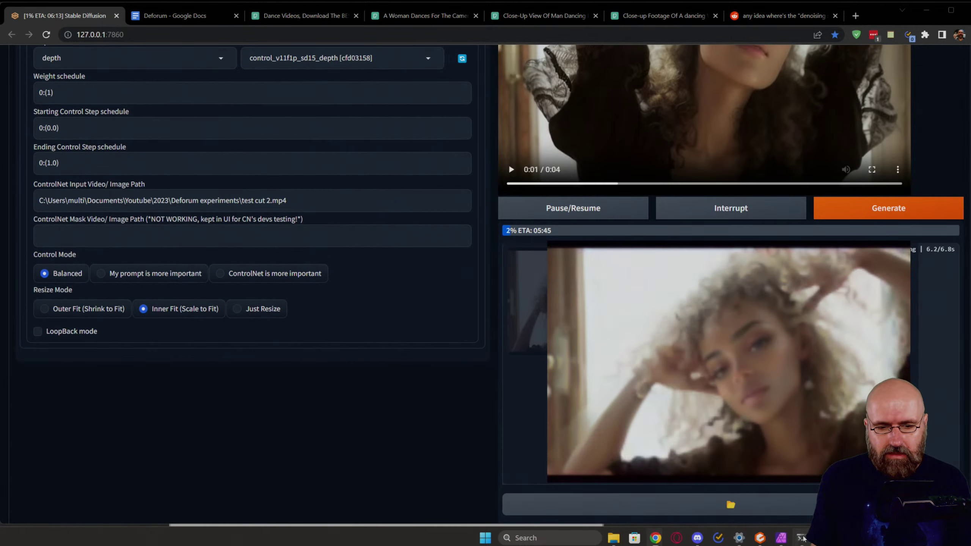
{"action": "left_click", "coordinate": [800, 537]}
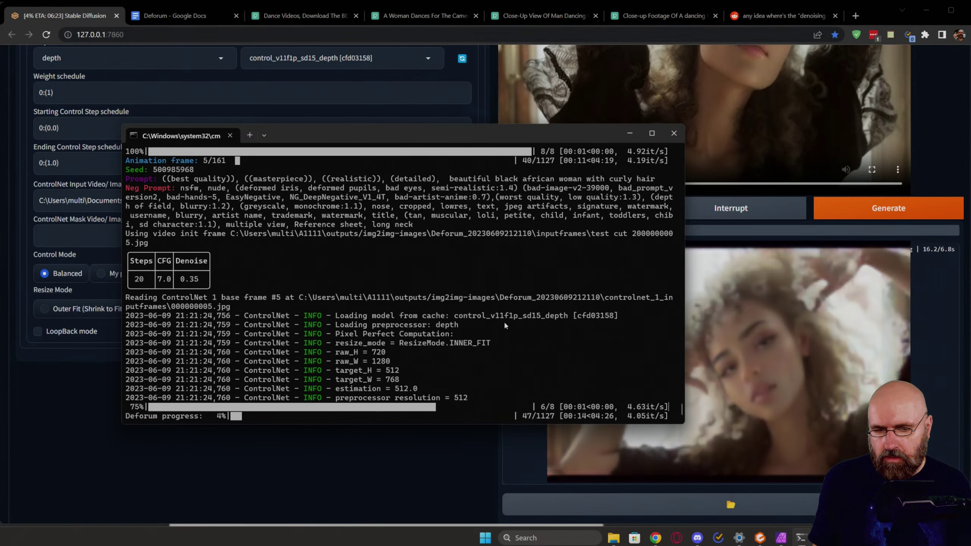
{"action": "left_click", "coordinate": [387, 459]}
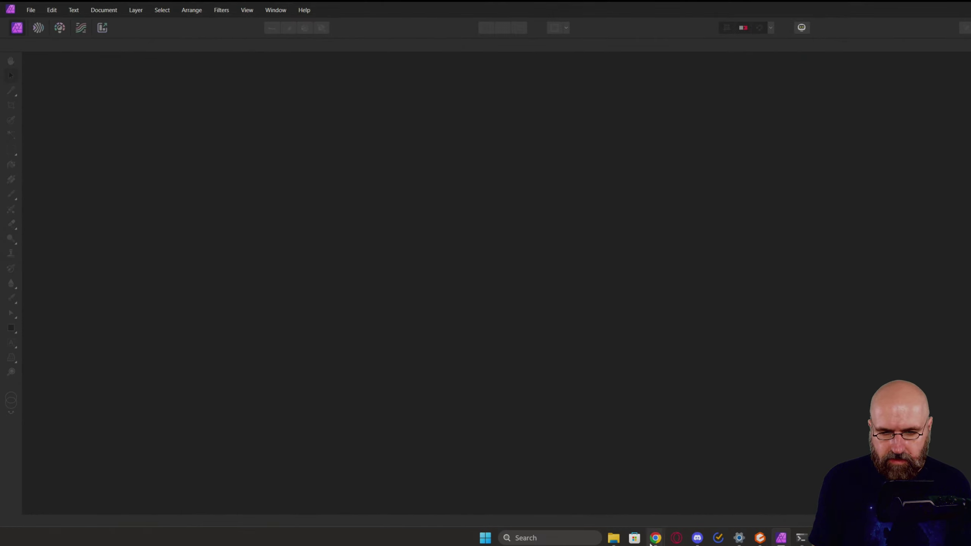
{"action": "mouse_move", "coordinate": [655, 538]}
{"action": "left_click", "coordinate": [637, 511]}
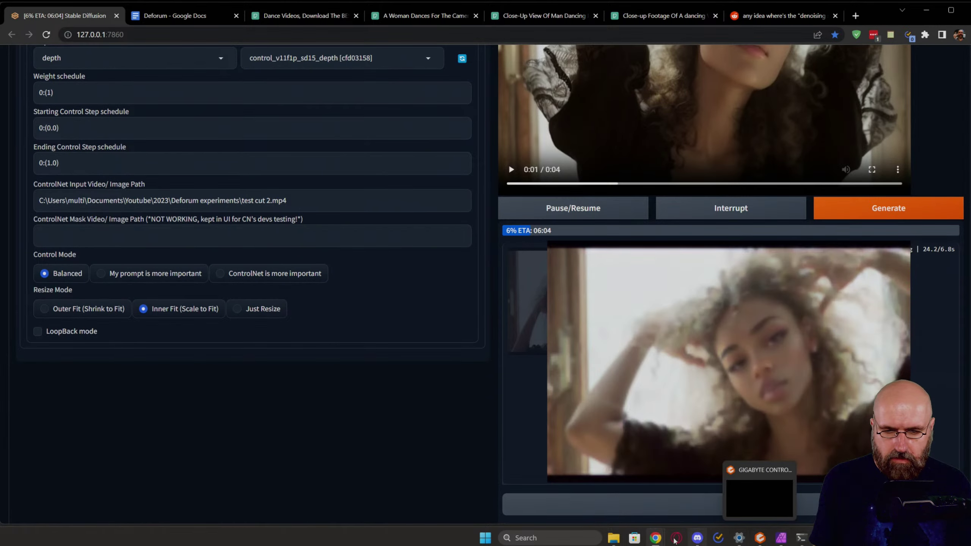
{"action": "left_click", "coordinate": [614, 538]}
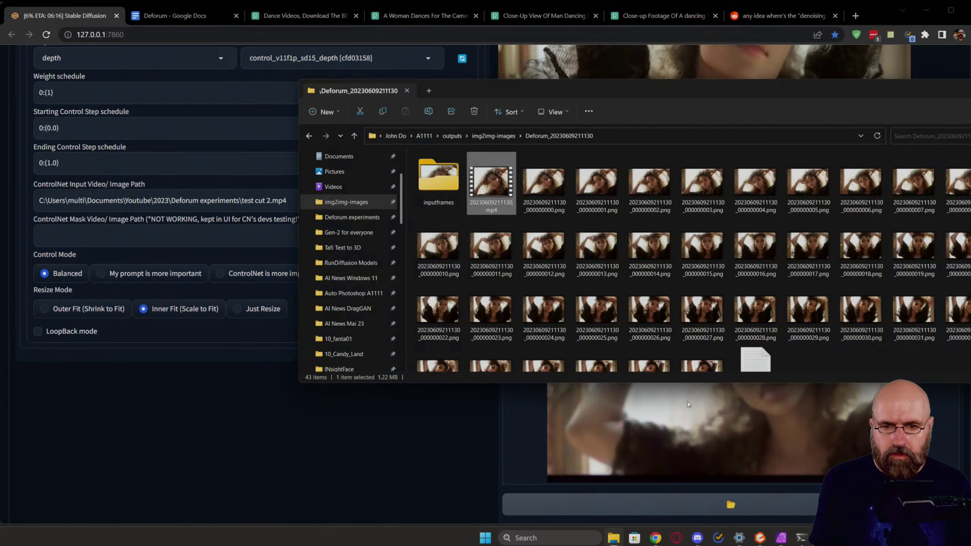
{"action": "left_click", "coordinate": [493, 135]}
{"action": "left_click", "coordinate": [469, 218]}
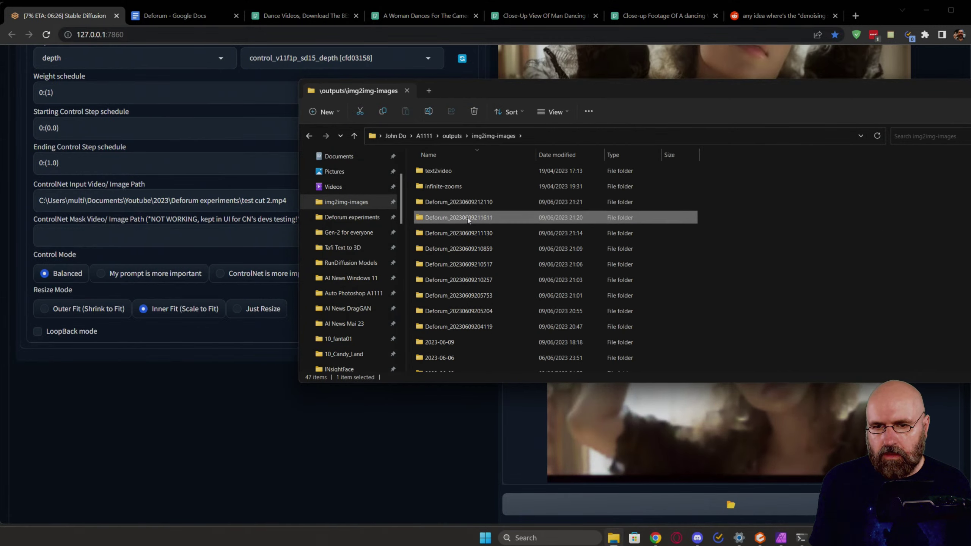
{"action": "double_click", "coordinate": [468, 218]}
{"action": "scroll", "coordinate": [595, 242], "scroll_direction": "down", "scroll_amount": 5}
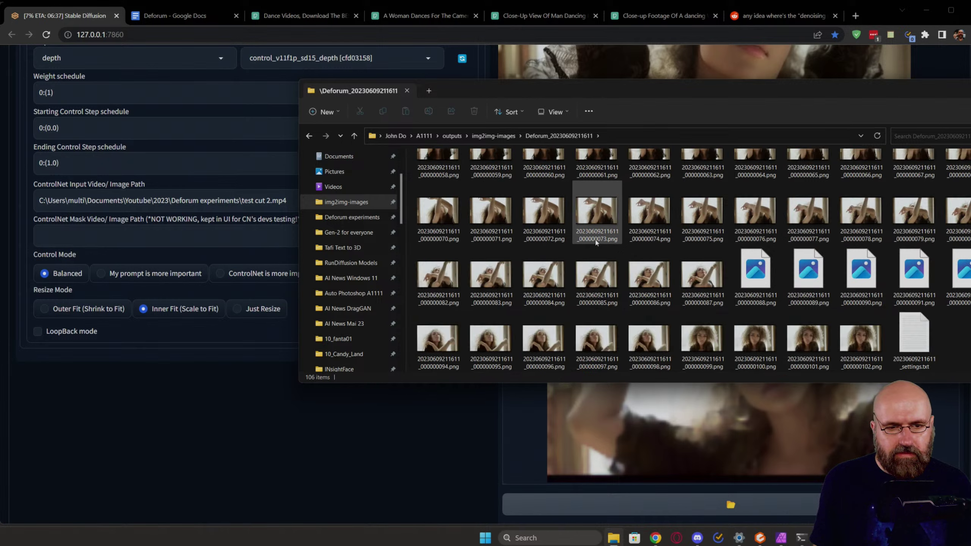
{"action": "scroll", "coordinate": [642, 252], "scroll_direction": "up", "scroll_amount": 5}
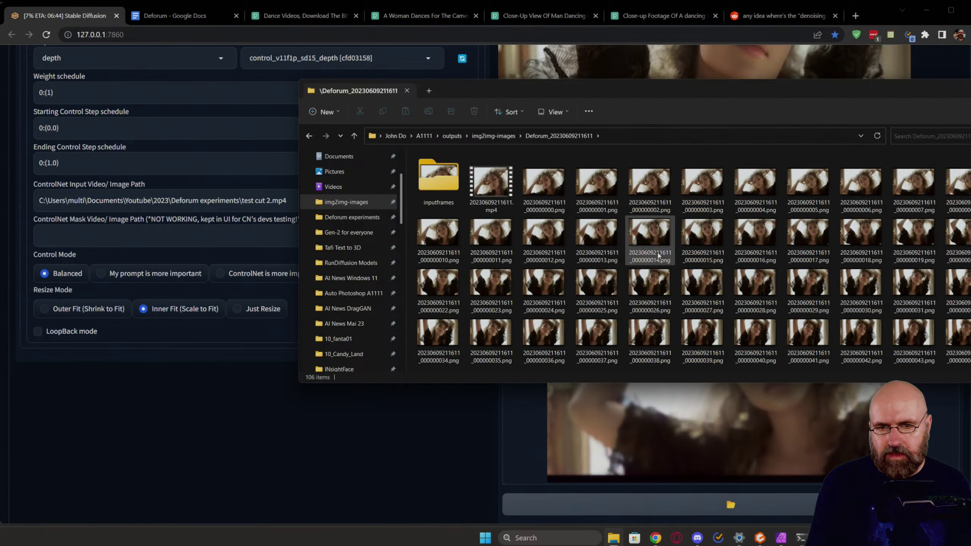
{"action": "double_click", "coordinate": [453, 182]}
{"action": "scroll", "coordinate": [600, 269], "scroll_direction": "down", "scroll_amount": 10}
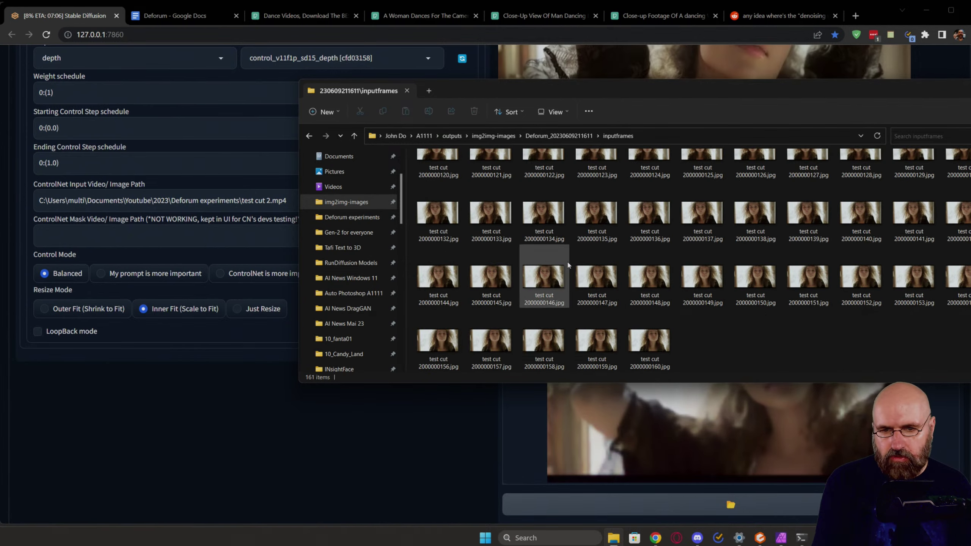
{"action": "scroll", "coordinate": [564, 264], "scroll_direction": "up", "scroll_amount": 10}
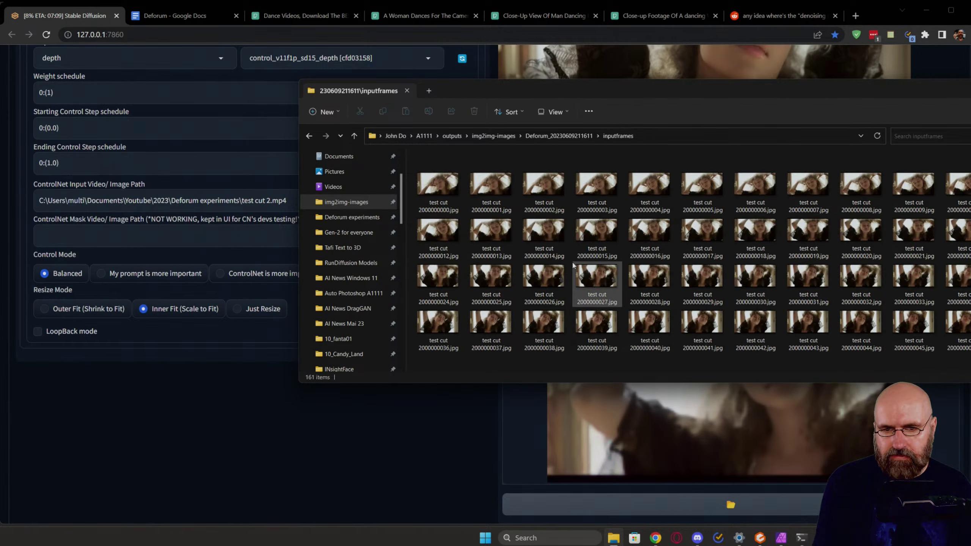
{"action": "left_click", "coordinate": [551, 140]}
{"action": "double_click", "coordinate": [491, 183]}
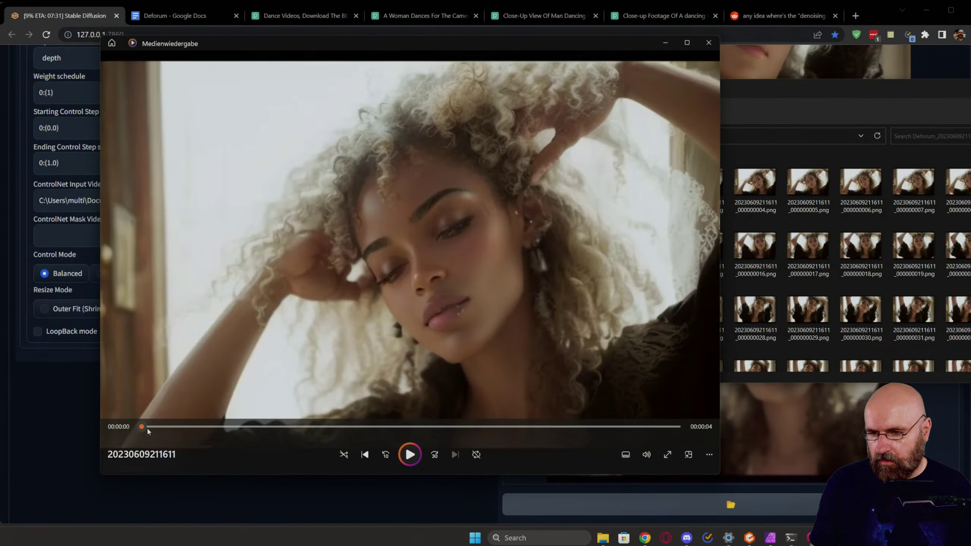
{"action": "left_click_drag", "start_coordinate": [147, 427], "coordinate": [373, 438]}
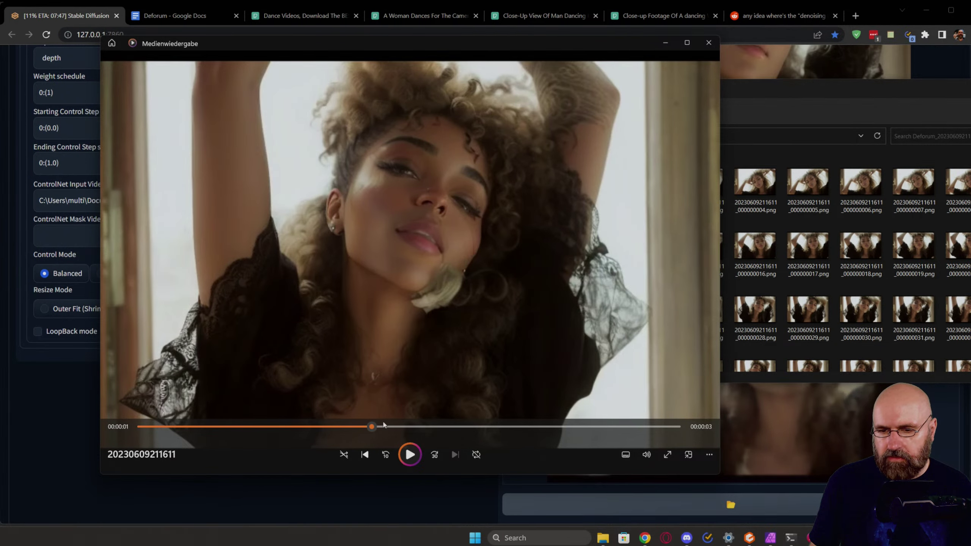
{"action": "left_click_drag", "start_coordinate": [374, 429], "coordinate": [556, 423]}
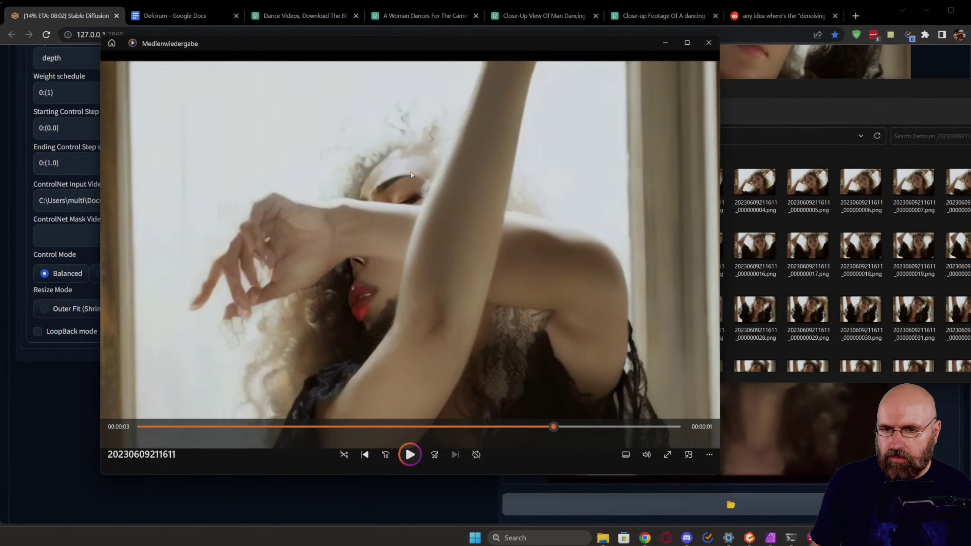
{"action": "left_click_drag", "start_coordinate": [554, 426], "coordinate": [532, 430]}
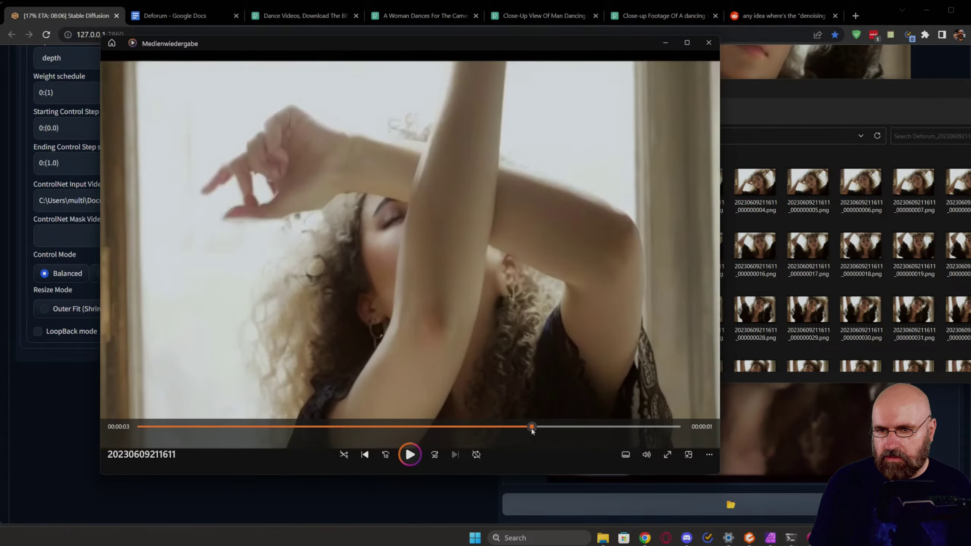
Step: Return to the Stable Diffusion page and check the current render's progress in the command window
{"action": "left_click", "coordinate": [54, 424]}
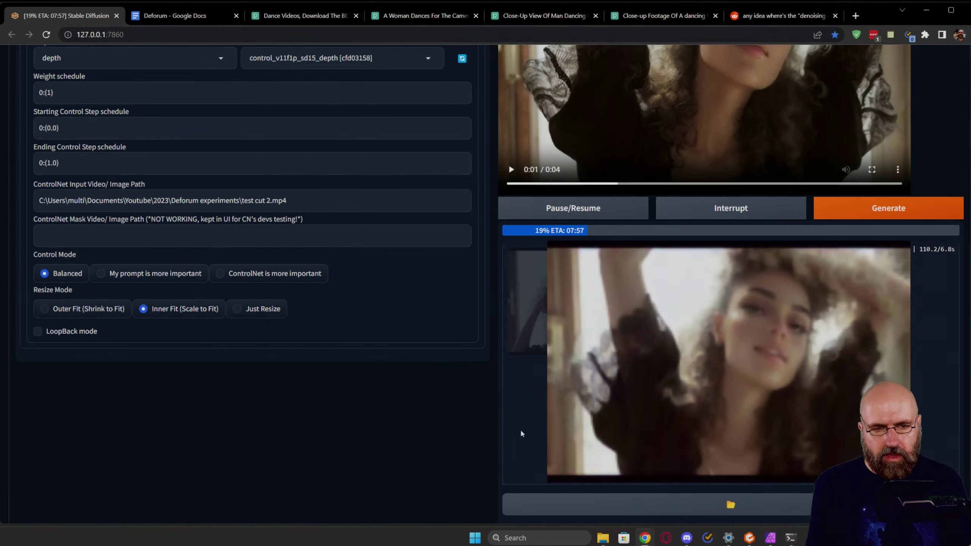
{"action": "left_click", "coordinate": [791, 539]}
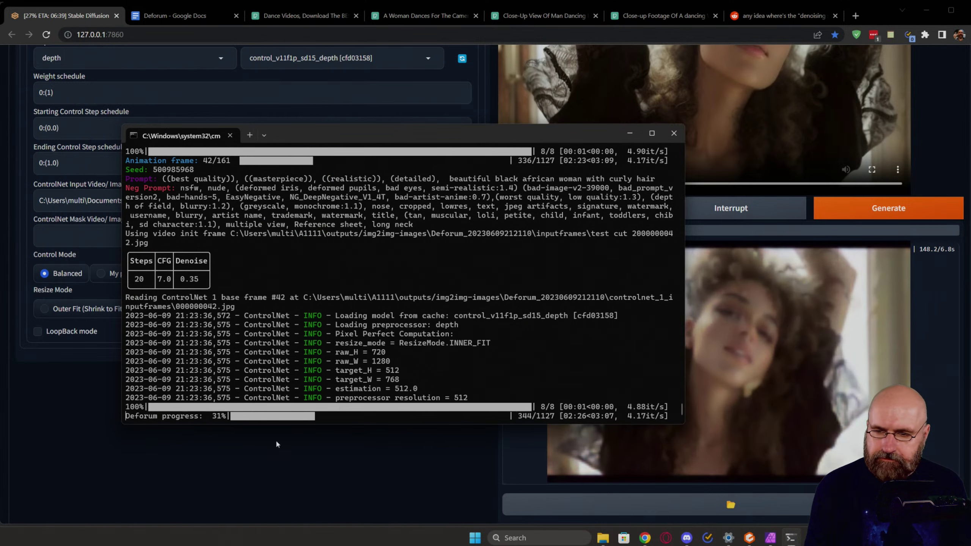
Step: Replace "black african woman" in the frame 0 prompt with "(african american woman)) ((Black Woman))"
{"action": "left_click", "coordinate": [244, 461]}
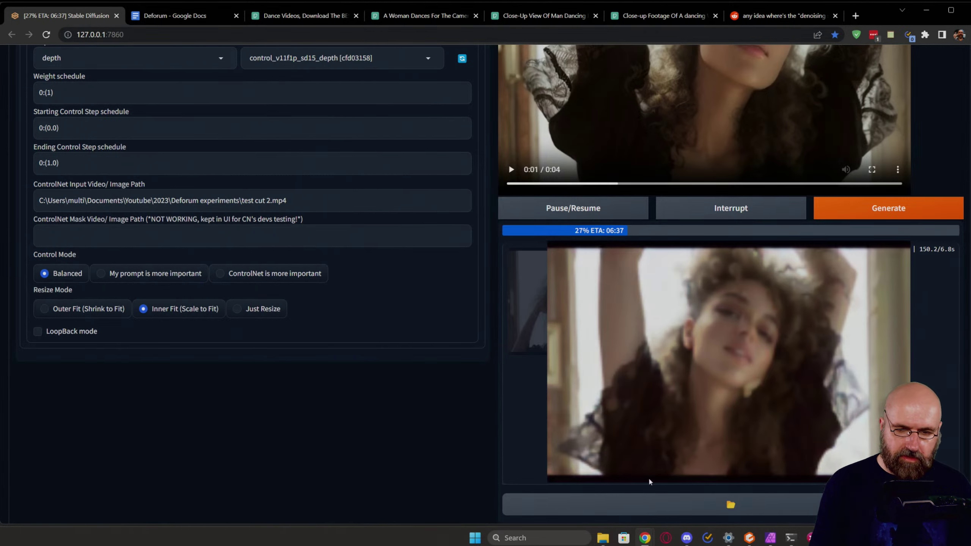
{"action": "mouse_move", "coordinate": [645, 538]}
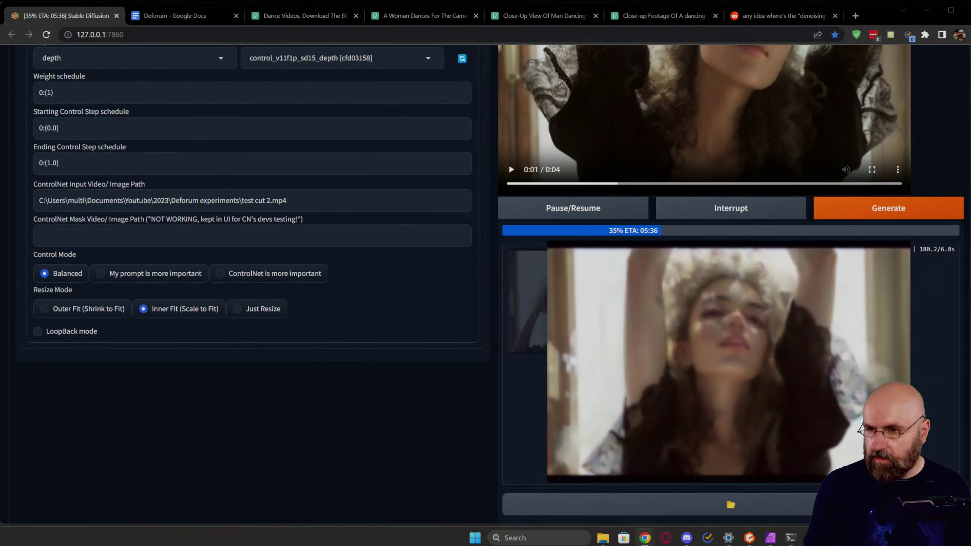
{"action": "scroll", "coordinate": [228, 422], "scroll_direction": "up", "scroll_amount": 7}
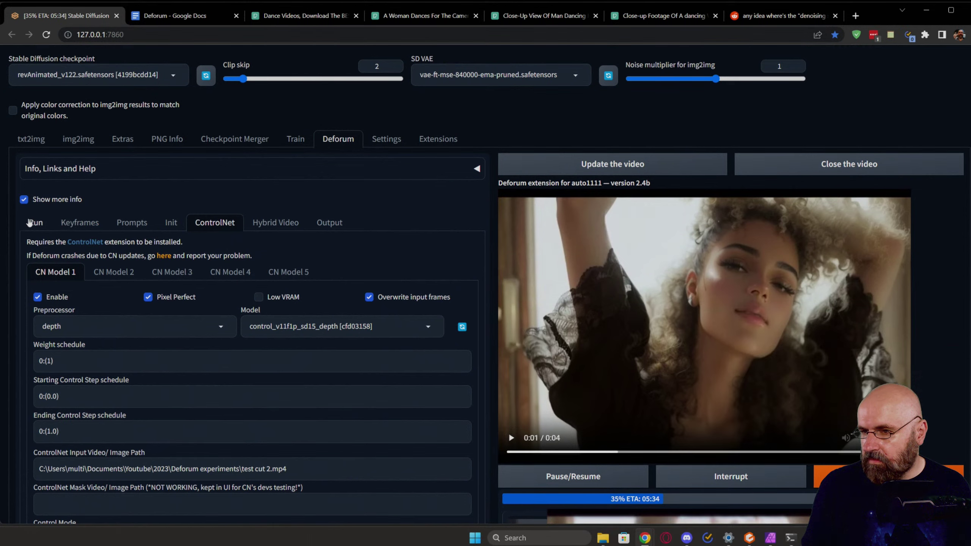
{"action": "left_click", "coordinate": [29, 223]}
{"action": "left_click", "coordinate": [131, 224]}
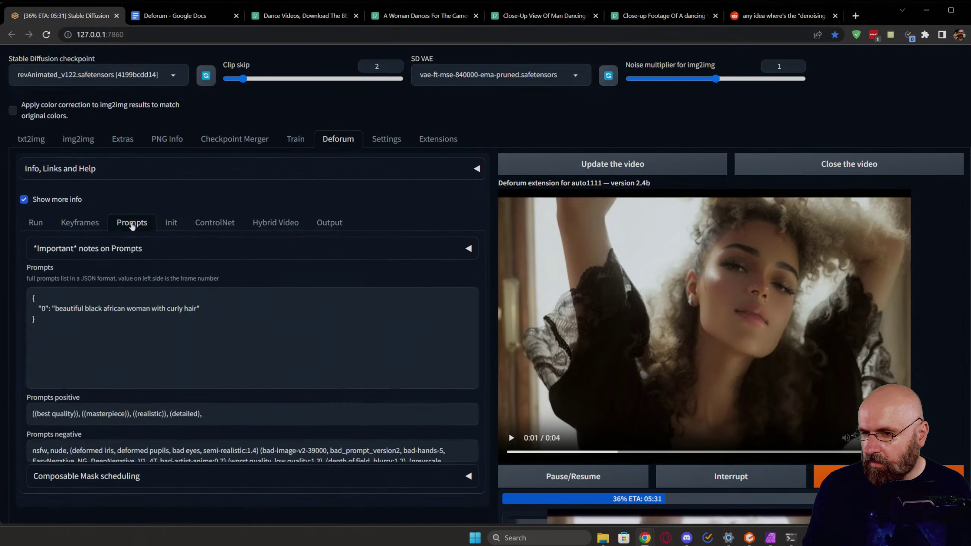
{"action": "left_click_drag", "start_coordinate": [85, 309], "coordinate": [152, 308]}
{"action": "type", "text": "(african american woman)) ((Black Woman))"}
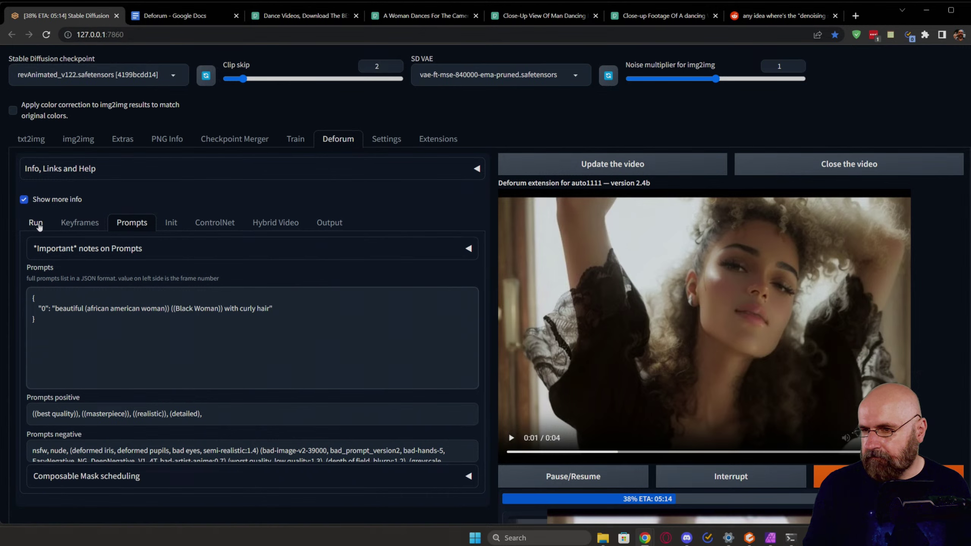
Step: Set the Deforum run's sampler to Euler a and its step count to 25
{"action": "left_click", "coordinate": [36, 224]}
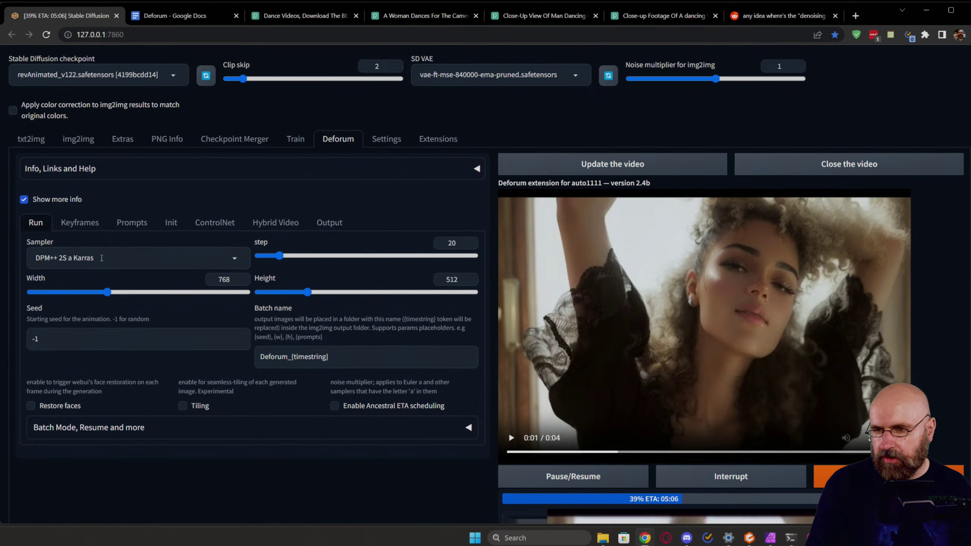
{"action": "left_click", "coordinate": [231, 260]}
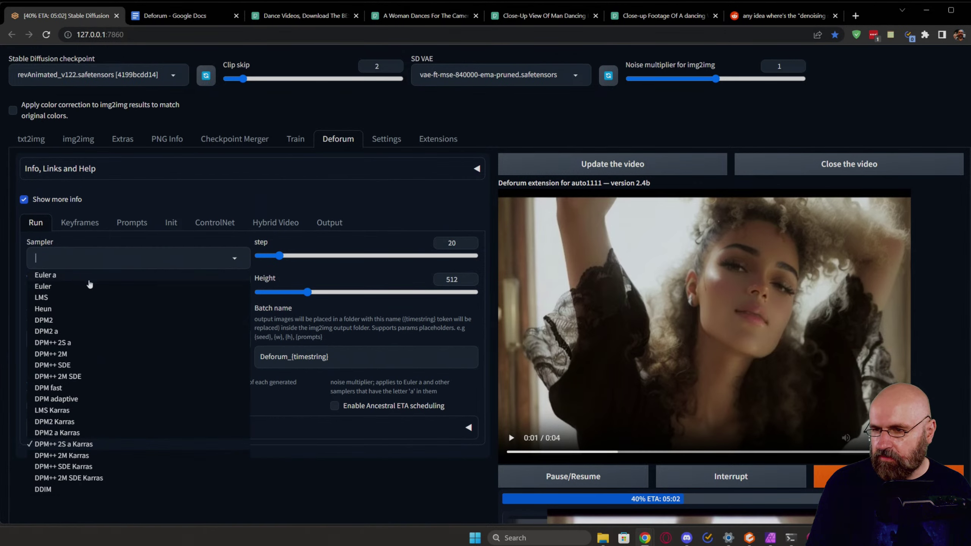
{"action": "left_click", "coordinate": [67, 275]}
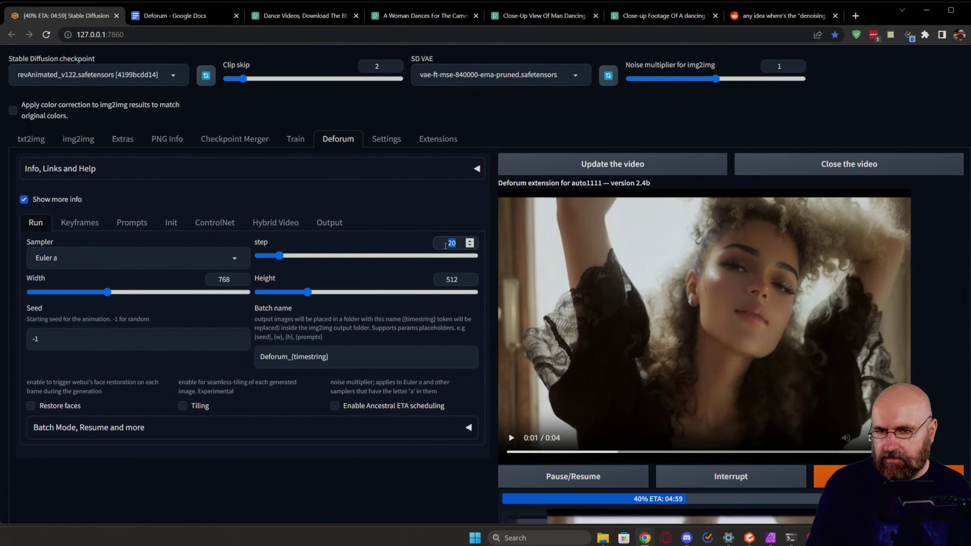
{"action": "type", "text": "25"}
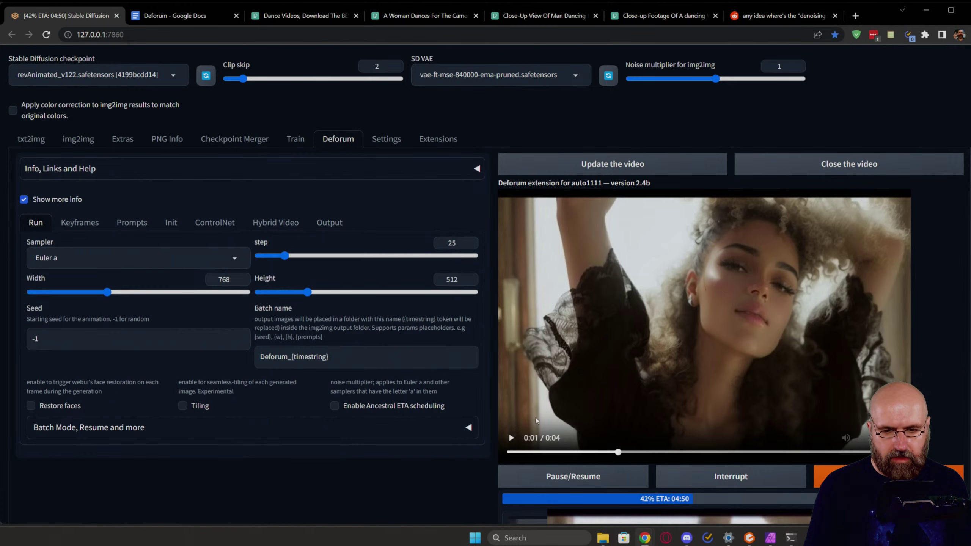
Step: Interrupt the running render and load the newly generated video into the Deforum preview
{"action": "scroll", "coordinate": [461, 407], "scroll_direction": "down", "scroll_amount": 8}
{"action": "scroll", "coordinate": [462, 406], "scroll_direction": "up", "scroll_amount": 1}
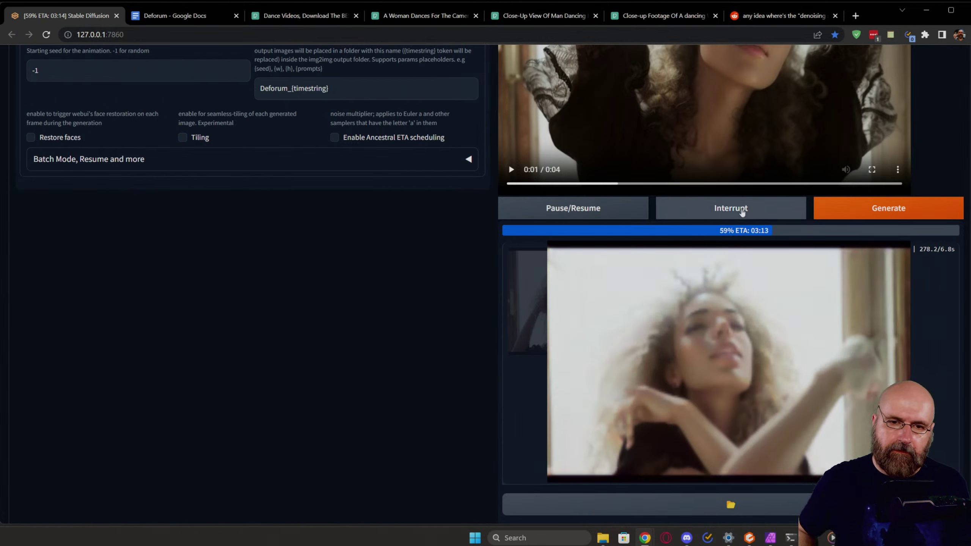
{"action": "left_click", "coordinate": [741, 210]}
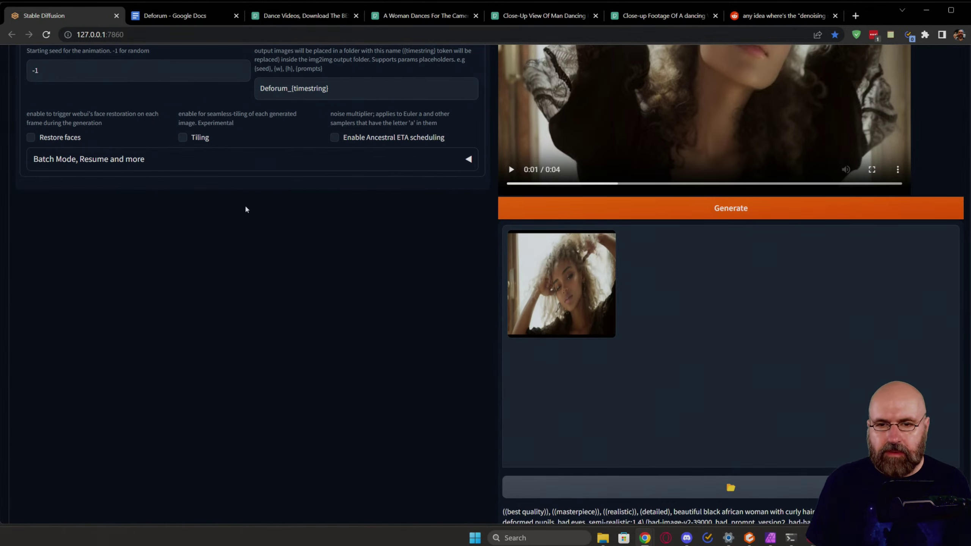
{"action": "scroll", "coordinate": [245, 210], "scroll_direction": "up", "scroll_amount": 7}
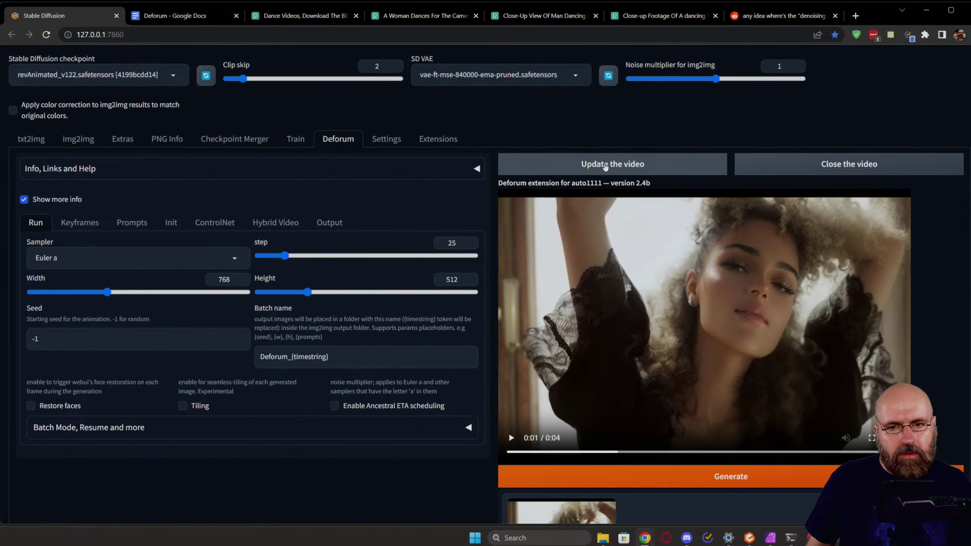
{"action": "left_click", "coordinate": [604, 165]}
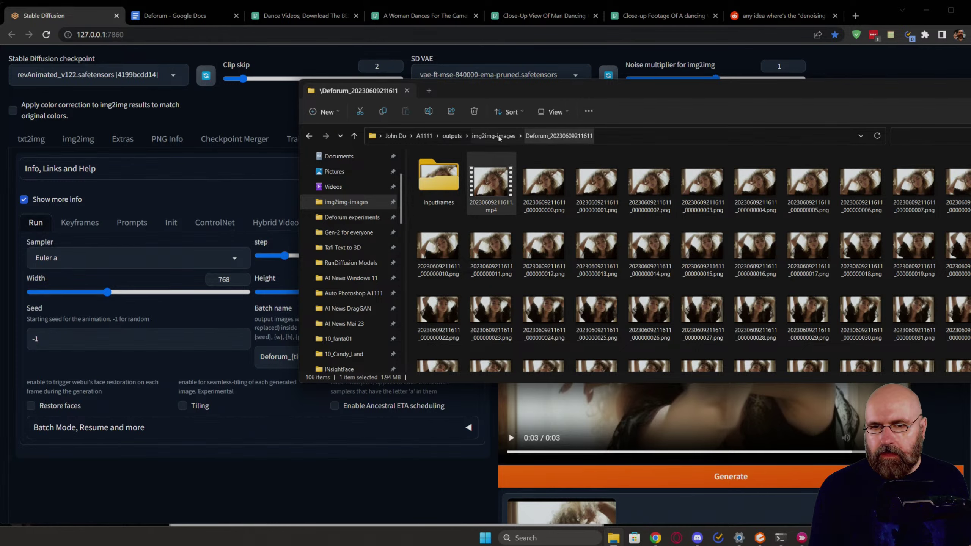
{"action": "left_click", "coordinate": [493, 136]}
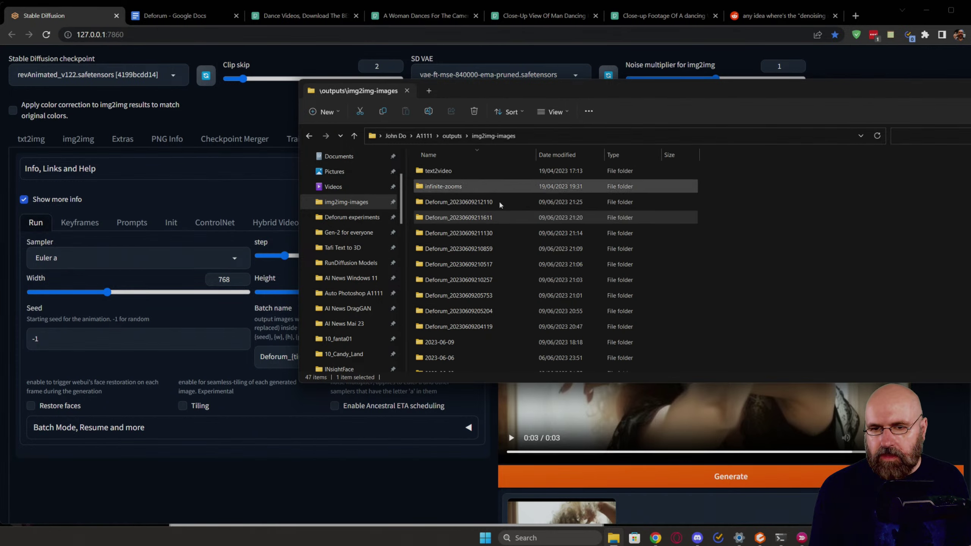
{"action": "double_click", "coordinate": [496, 200]}
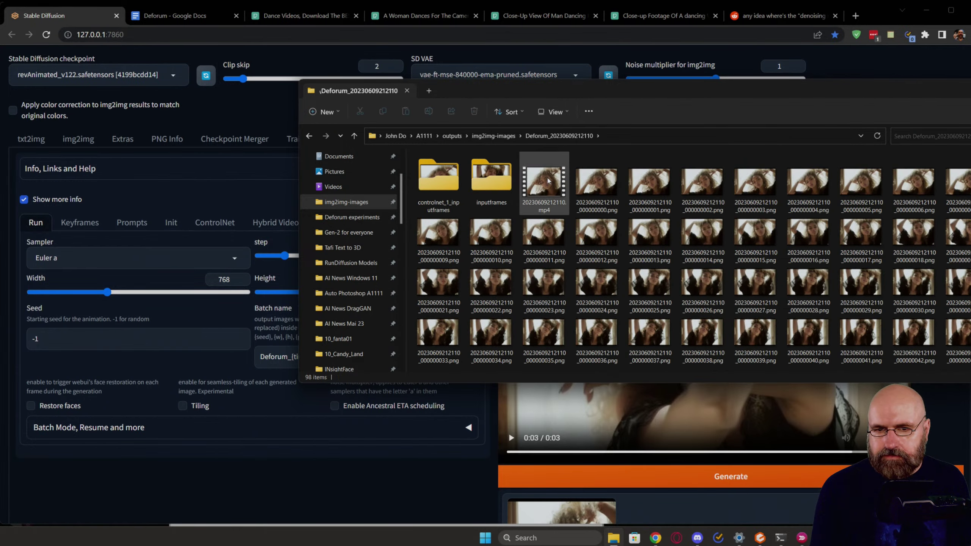
{"action": "double_click", "coordinate": [548, 181]}
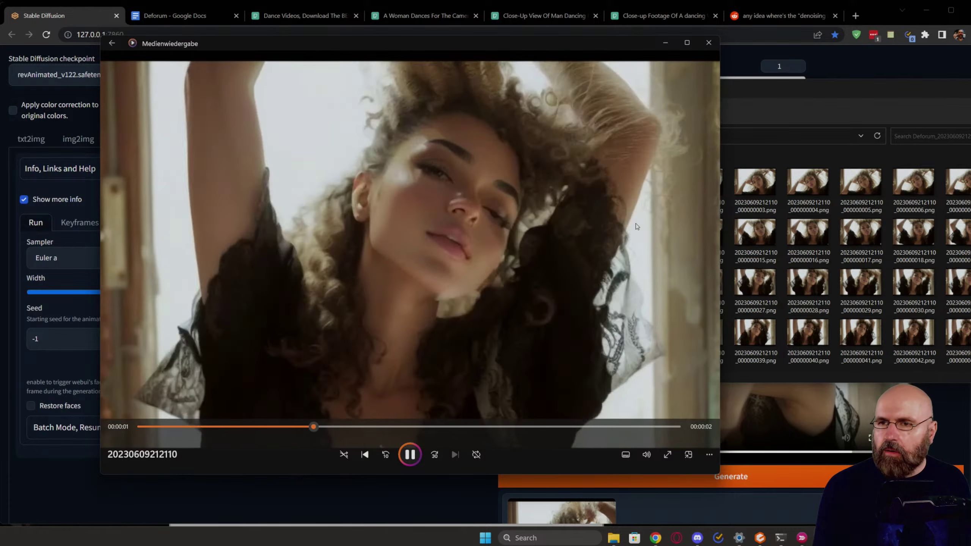
{"action": "left_click_drag", "start_coordinate": [647, 43], "coordinate": [549, 46]}
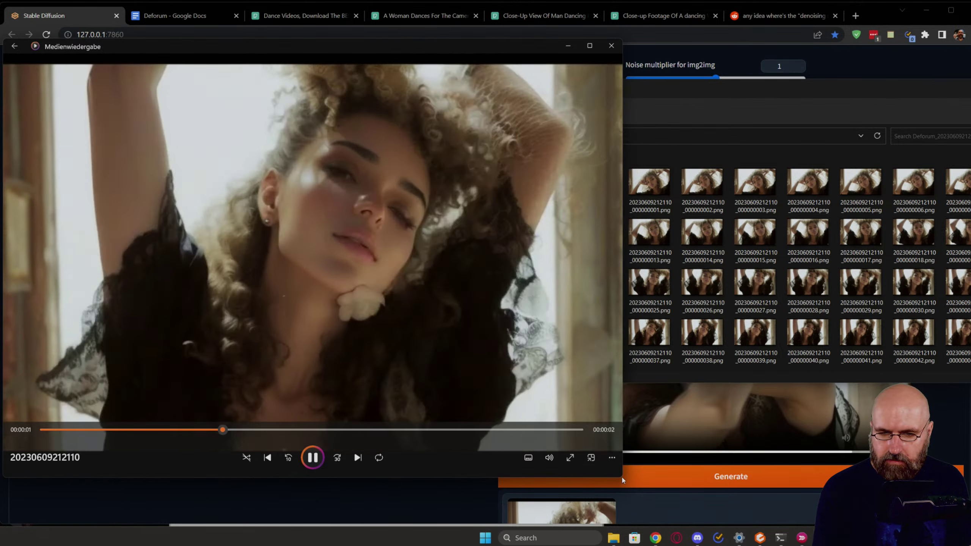
{"action": "left_click_drag", "start_coordinate": [622, 476], "coordinate": [457, 424]}
{"action": "left_click", "coordinate": [598, 326]}
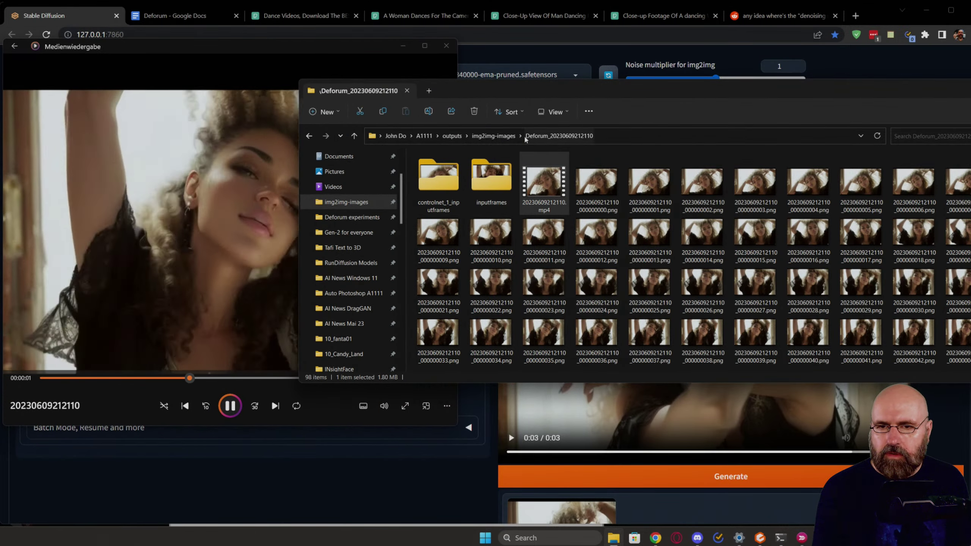
{"action": "left_click", "coordinate": [506, 137]}
{"action": "left_click", "coordinate": [449, 221]}
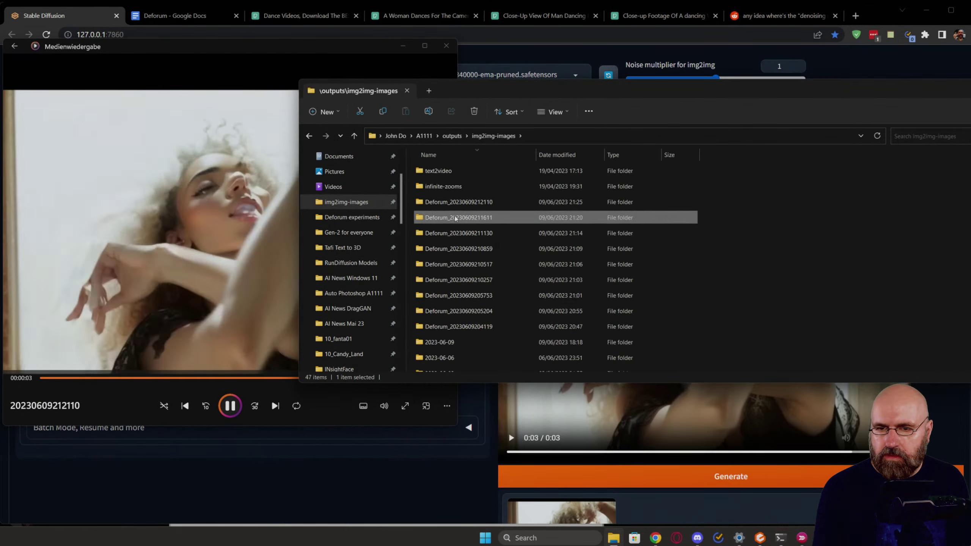
{"action": "double_click", "coordinate": [455, 218]}
{"action": "right_click", "coordinate": [494, 184]}
{"action": "mouse_move", "coordinate": [536, 234]}
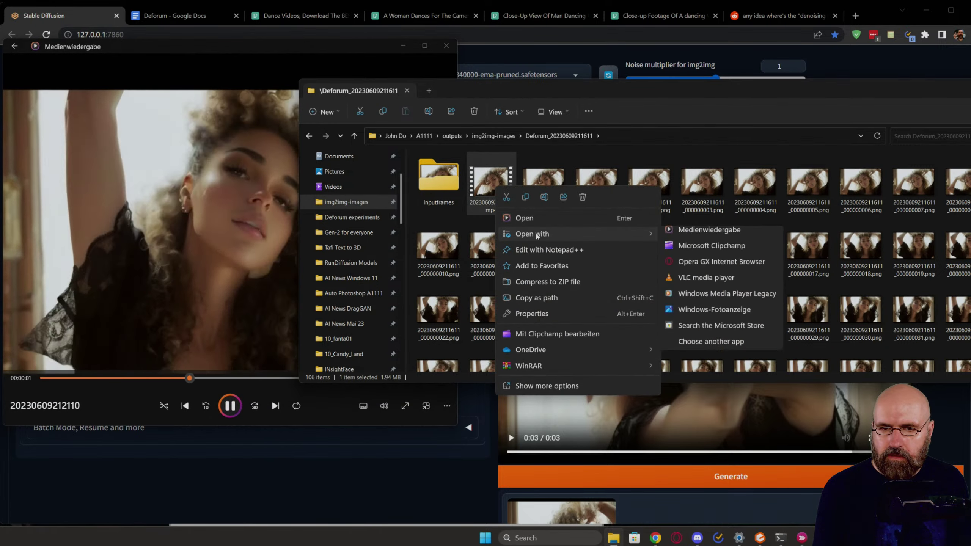
{"action": "left_click", "coordinate": [701, 320]}
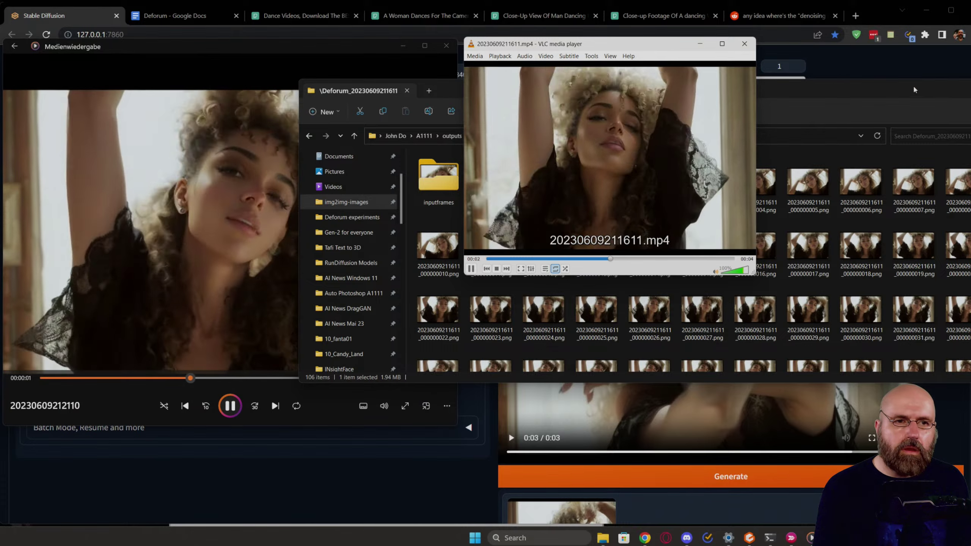
Step: Move the file browser aside, then place and enlarge the VLC window so both videos play side by side
{"action": "left_click_drag", "start_coordinate": [901, 90], "coordinate": [970, 214]}
{"action": "left_click_drag", "start_coordinate": [534, 48], "coordinate": [528, 71]}
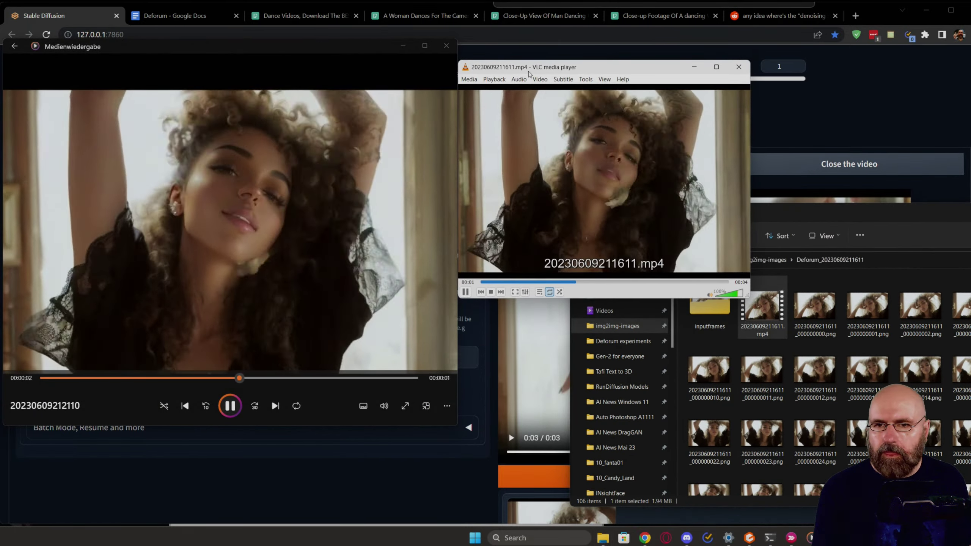
{"action": "left_click_drag", "start_coordinate": [749, 298], "coordinate": [885, 418]}
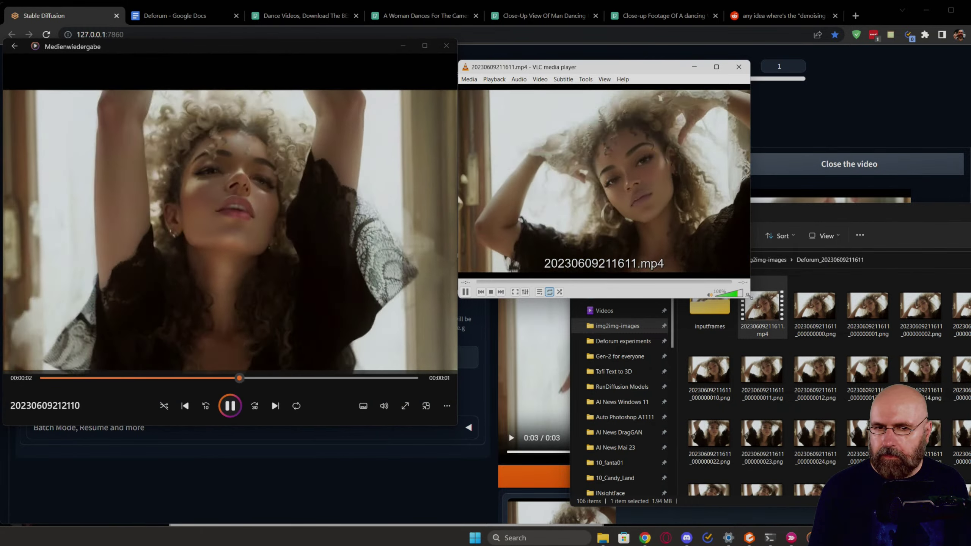
{"action": "left_click_drag", "start_coordinate": [748, 296], "coordinate": [843, 405]}
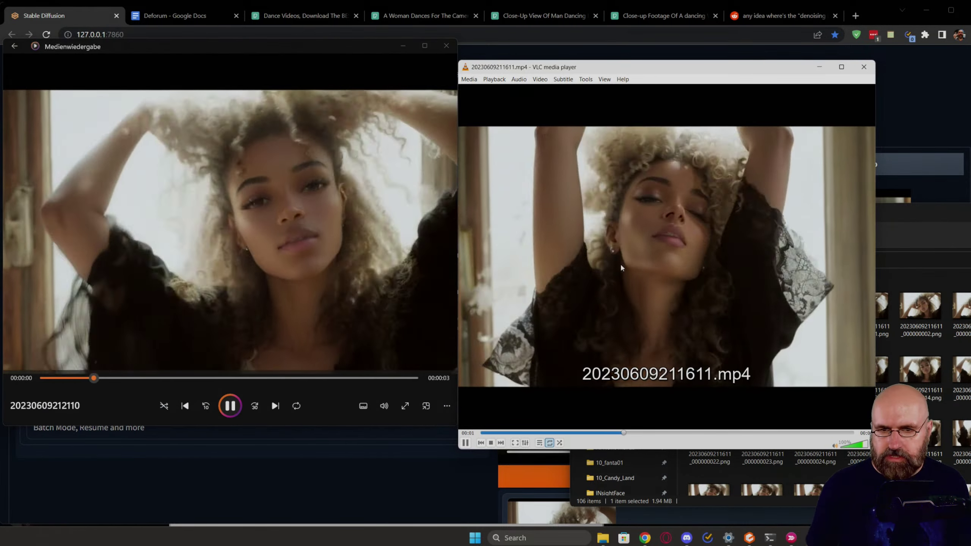
Step: Scrub 20230609211611.mp4 to the crossed-arms pose at about 3 seconds and pause it there
{"action": "key", "text": "space"}
{"action": "left_click_drag", "start_coordinate": [668, 433], "coordinate": [782, 433]}
{"action": "key", "text": "space"}
{"action": "left_click", "coordinate": [761, 433]}
{"action": "key", "text": "space"}
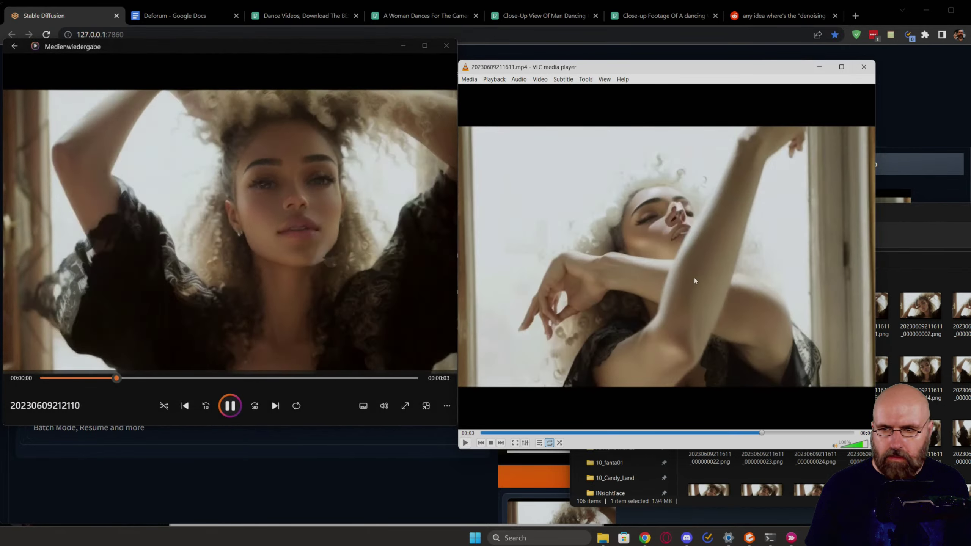
{"action": "left_click", "coordinate": [295, 318]}
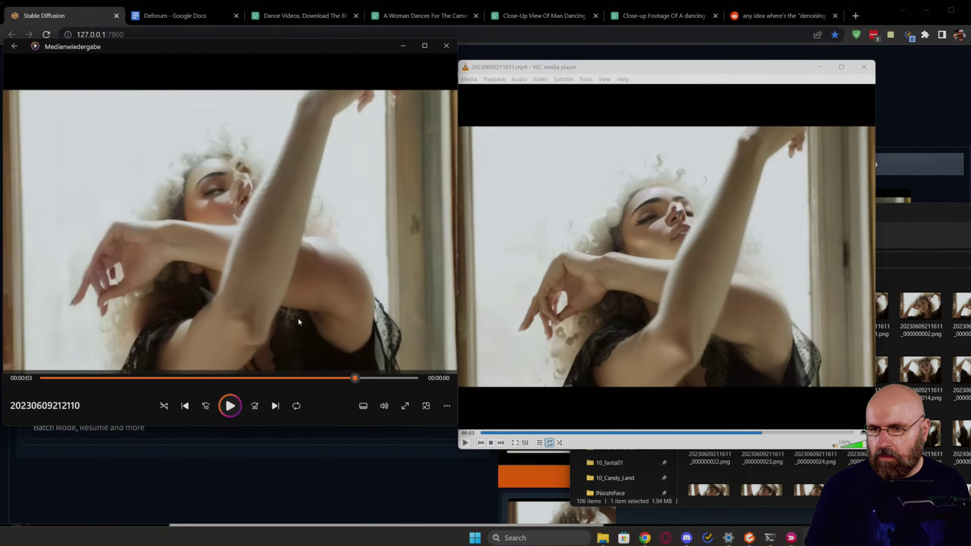
{"action": "left_click", "coordinate": [319, 378]}
{"action": "key", "text": "space"}
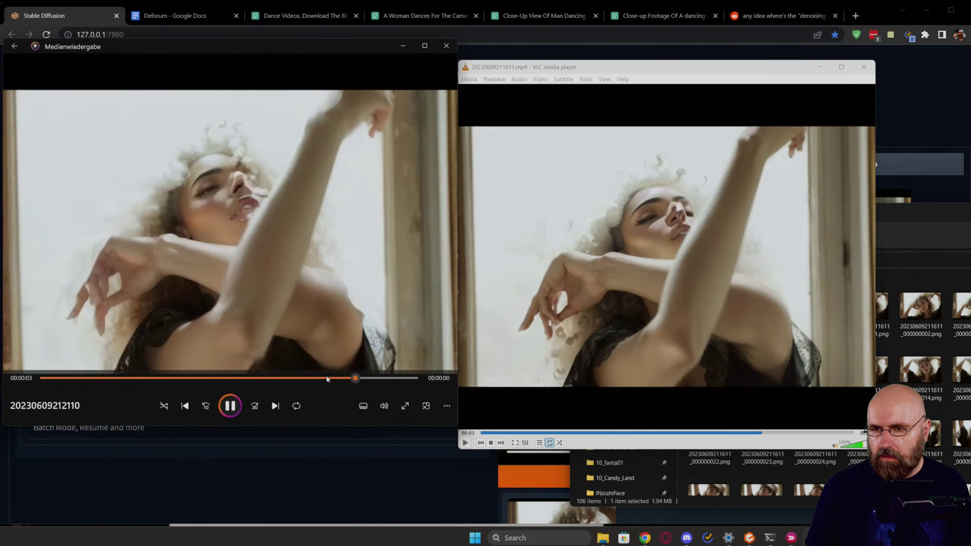
{"action": "key", "text": "space"}
{"action": "key", "text": "space"}
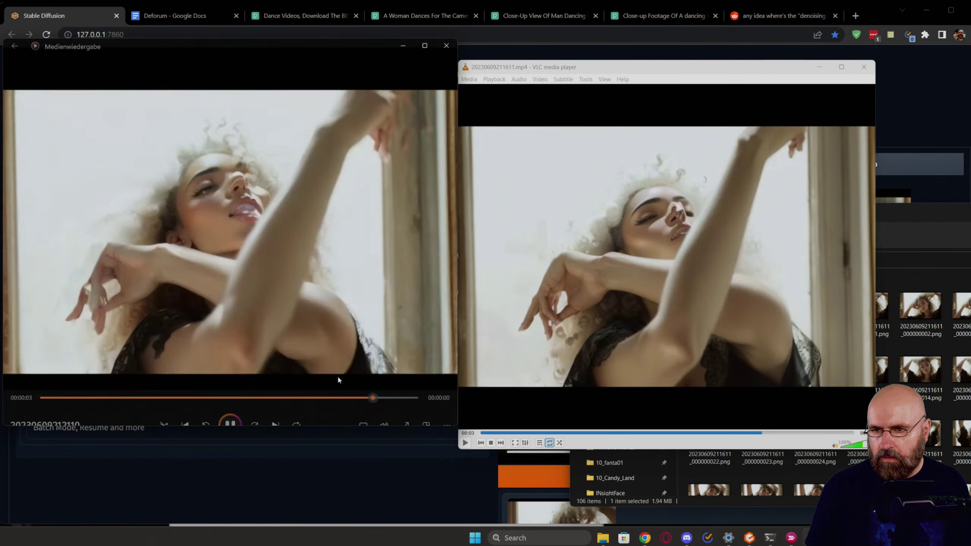
{"action": "key", "text": "space"}
{"action": "left_click", "coordinate": [331, 377]}
{"action": "key", "text": "space"}
{"action": "key", "text": "space"}
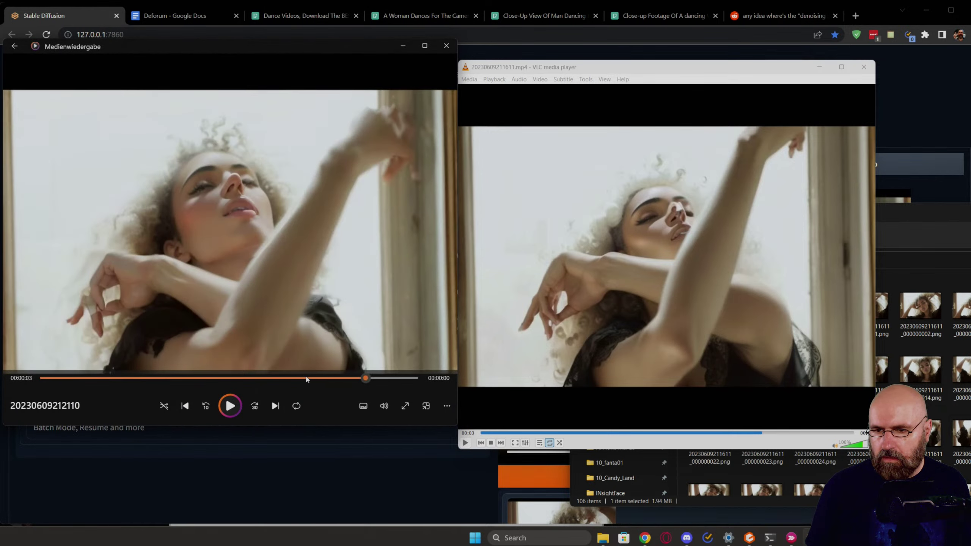
{"action": "left_click", "coordinate": [287, 378]}
{"action": "key", "text": "space"}
{"action": "key", "text": "space"}
{"action": "left_click_drag", "start_coordinate": [330, 378], "coordinate": [373, 379]}
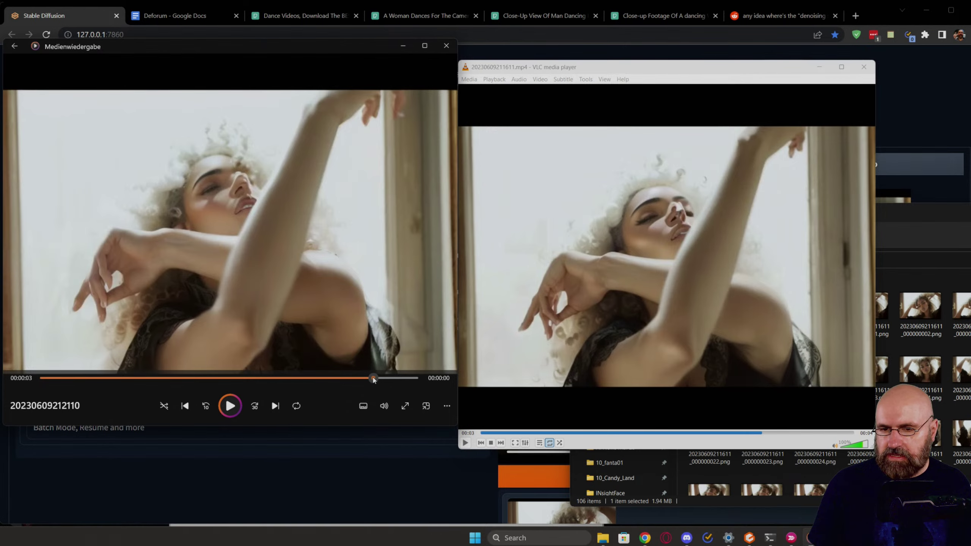
Step: Pause both videos at the raised-arms pose at about 2 seconds to compare the two renders
{"action": "left_click_drag", "start_coordinate": [374, 379], "coordinate": [287, 376]}
{"action": "left_click_drag", "start_coordinate": [715, 434], "coordinate": [742, 434]}
{"action": "key", "text": "space"}
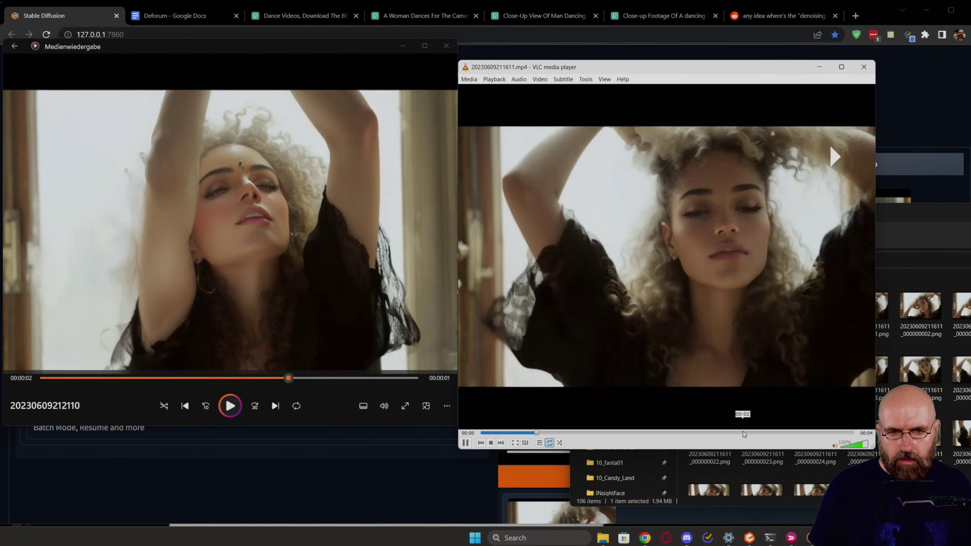
{"action": "key", "text": "space"}
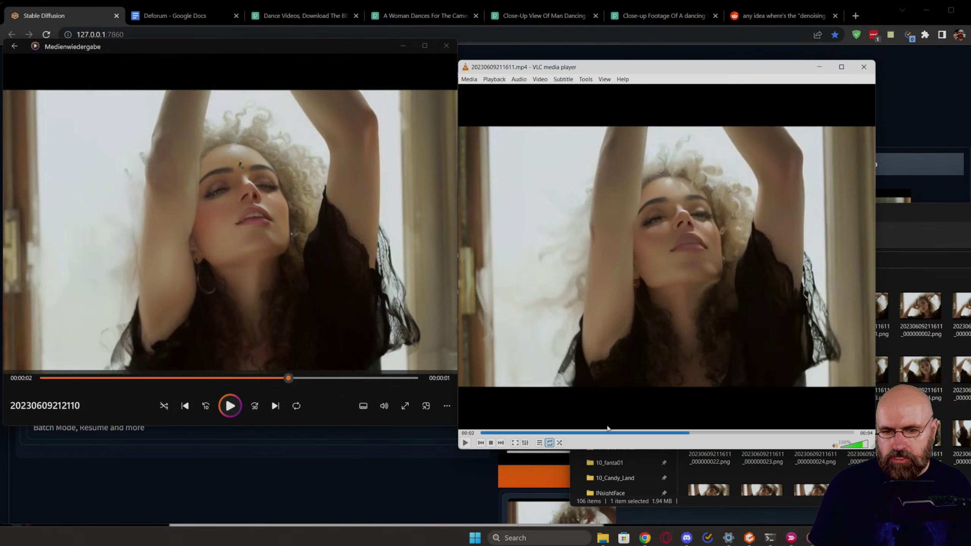
Step: Move both videos back to the matching hands-in-hair pose within the first second and compare the frames
{"action": "left_click", "coordinate": [570, 433]}
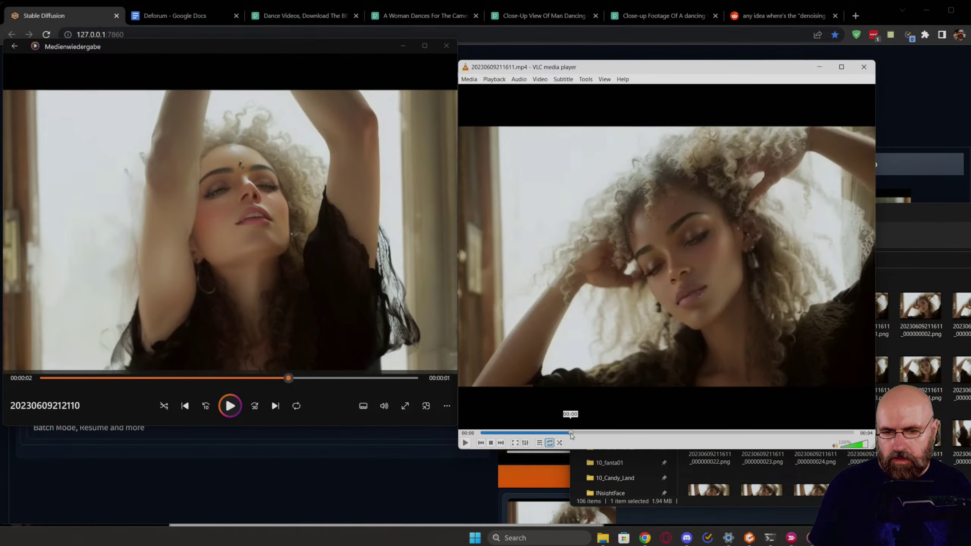
{"action": "left_click", "coordinate": [158, 378]}
{"action": "left_click_drag", "start_coordinate": [133, 378], "coordinate": [67, 378]}
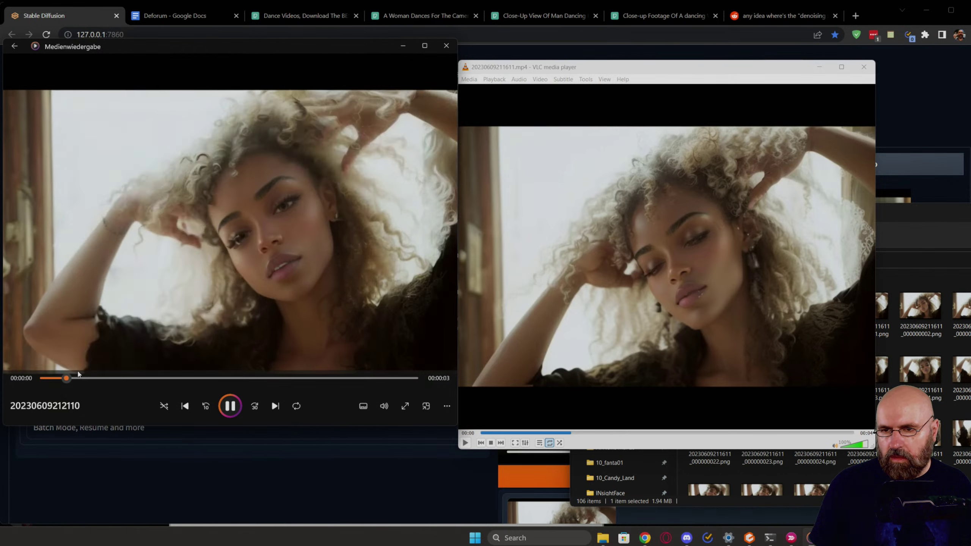
{"action": "left_click_drag", "start_coordinate": [69, 378], "coordinate": [63, 379]}
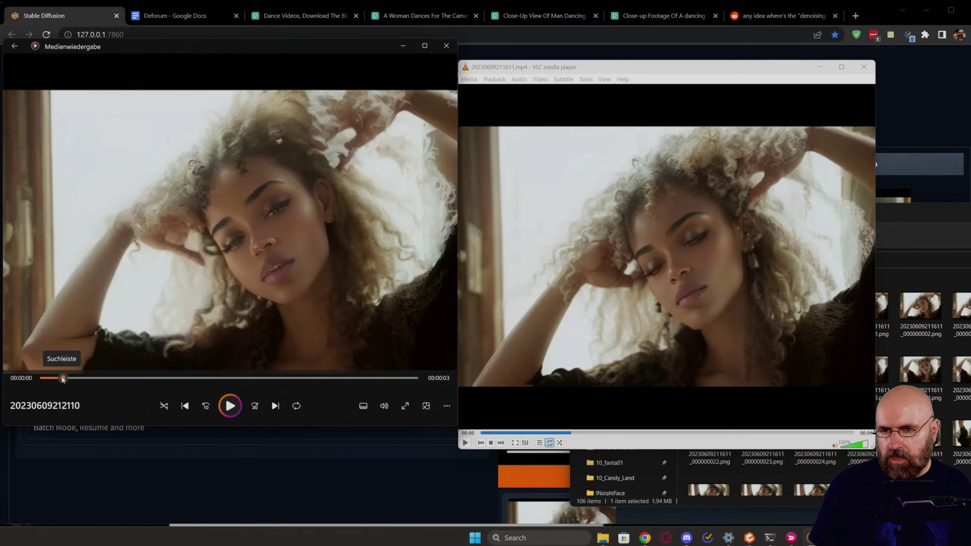
Step: Close both comparison videos and clear the ControlNet input video path in CN Model 1
{"action": "left_click", "coordinate": [446, 46]}
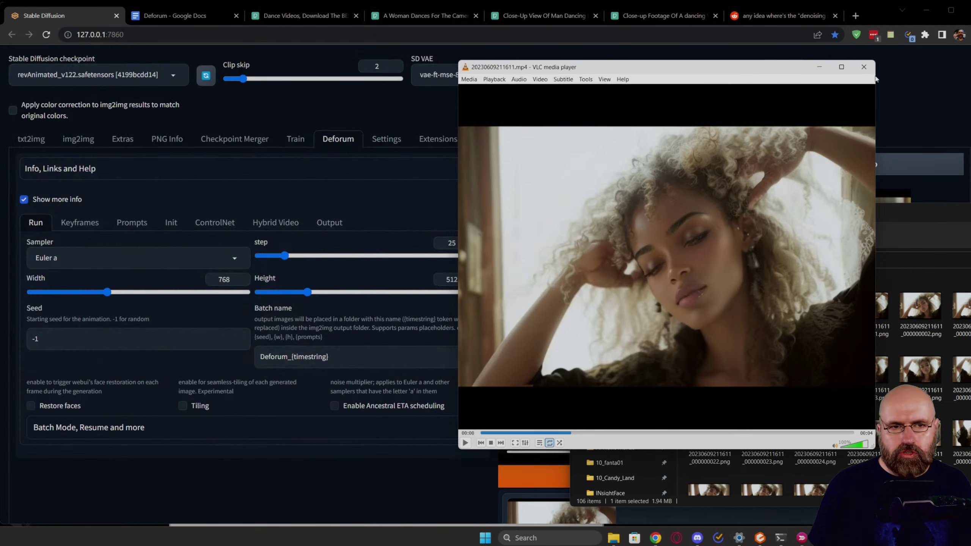
{"action": "left_click", "coordinate": [863, 66]}
{"action": "left_click", "coordinate": [213, 222]}
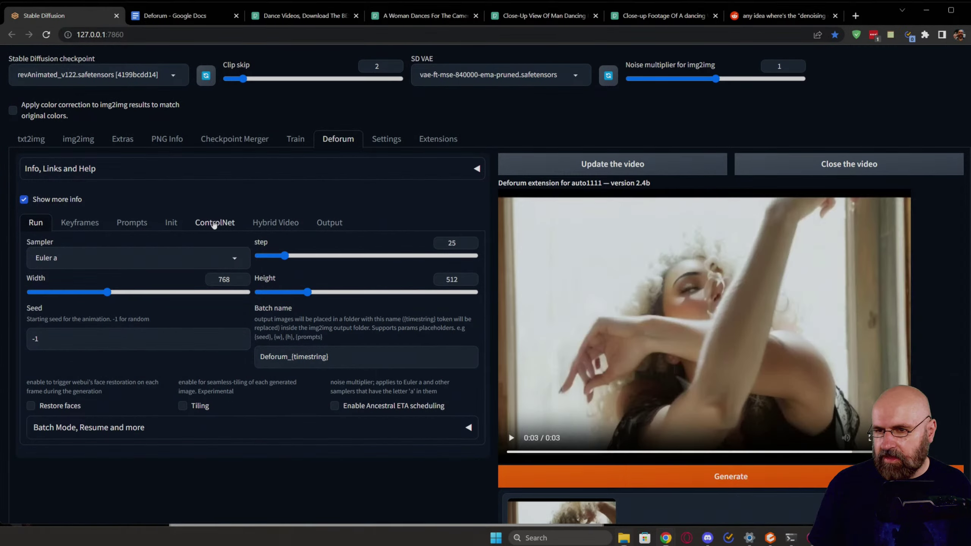
{"action": "scroll", "coordinate": [260, 296], "scroll_direction": "down", "scroll_amount": 4}
{"action": "triple_click", "coordinate": [188, 313]}
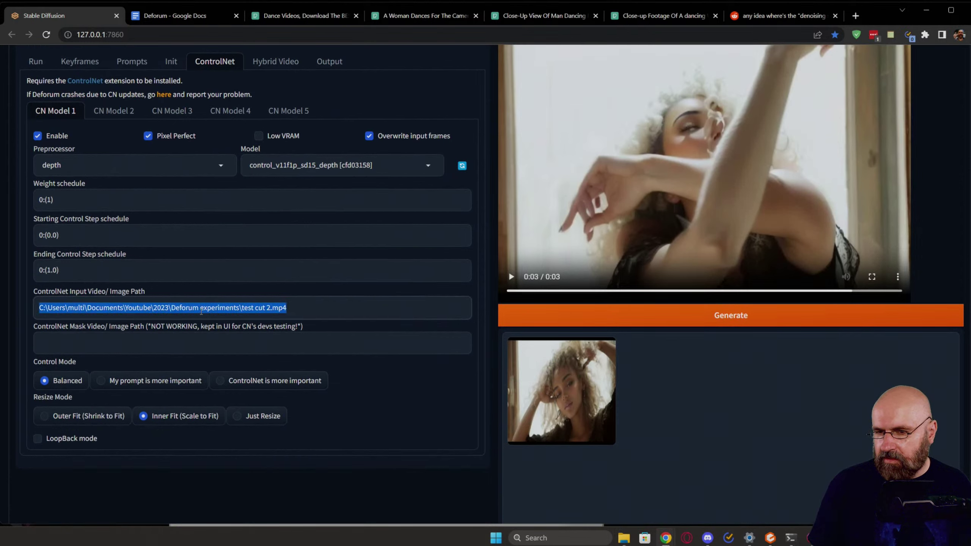
{"action": "key", "text": "BackSpace"}
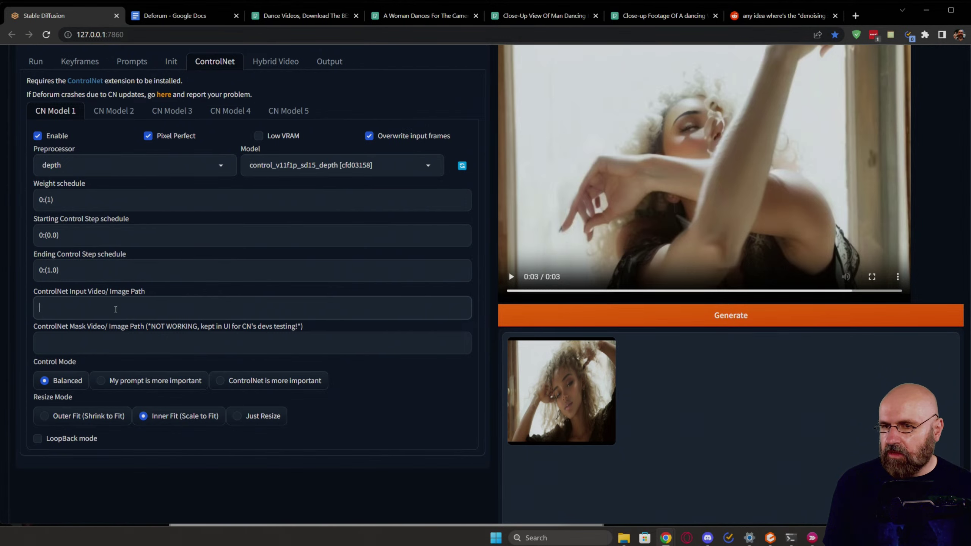
Step: Switch CN Model 1 to the canny preprocessor with the control_v11p_sd15_canny [d14c016b] model
{"action": "scroll", "coordinate": [115, 309], "scroll_direction": "up", "scroll_amount": 4}
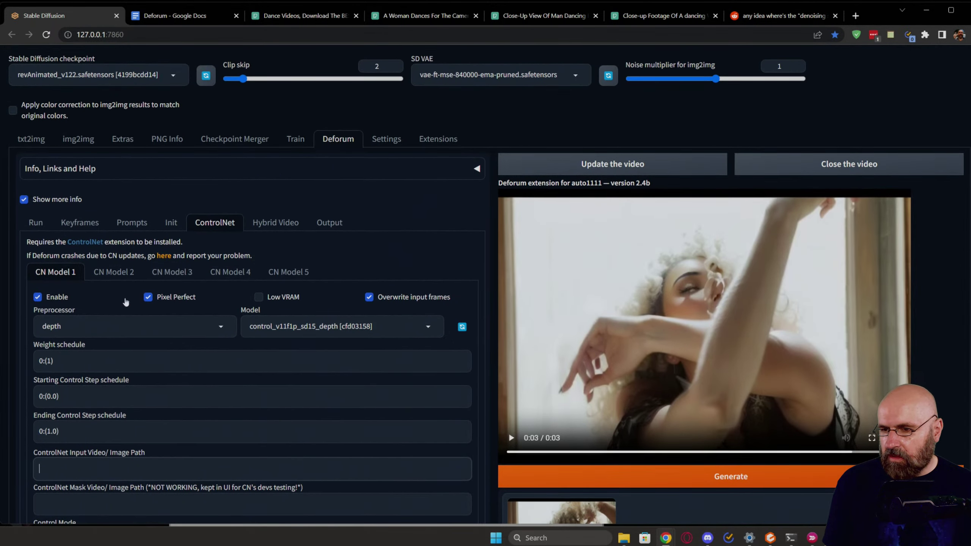
{"action": "left_click", "coordinate": [147, 331]}
{"action": "scroll", "coordinate": [122, 266], "scroll_direction": "up", "scroll_amount": 1}
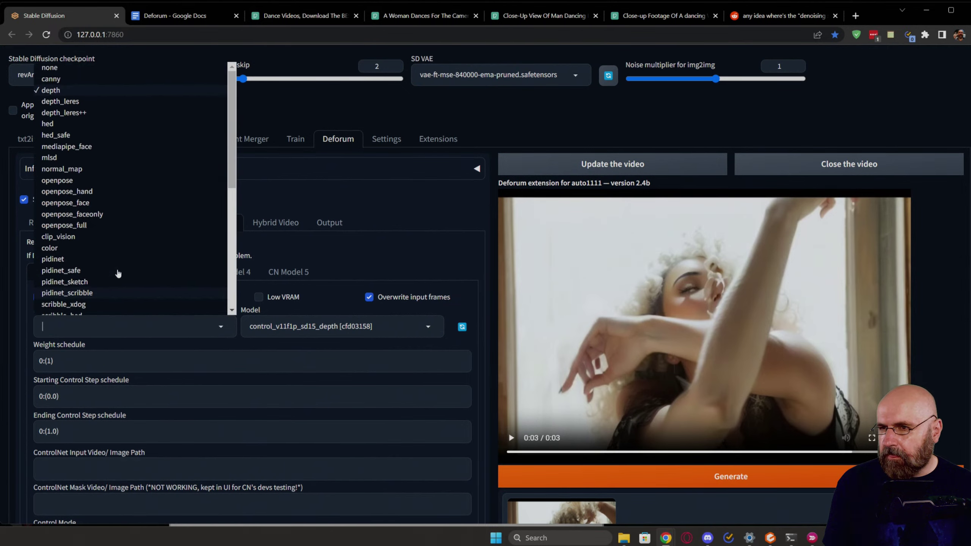
{"action": "left_click", "coordinate": [63, 80]}
{"action": "left_click", "coordinate": [300, 325]}
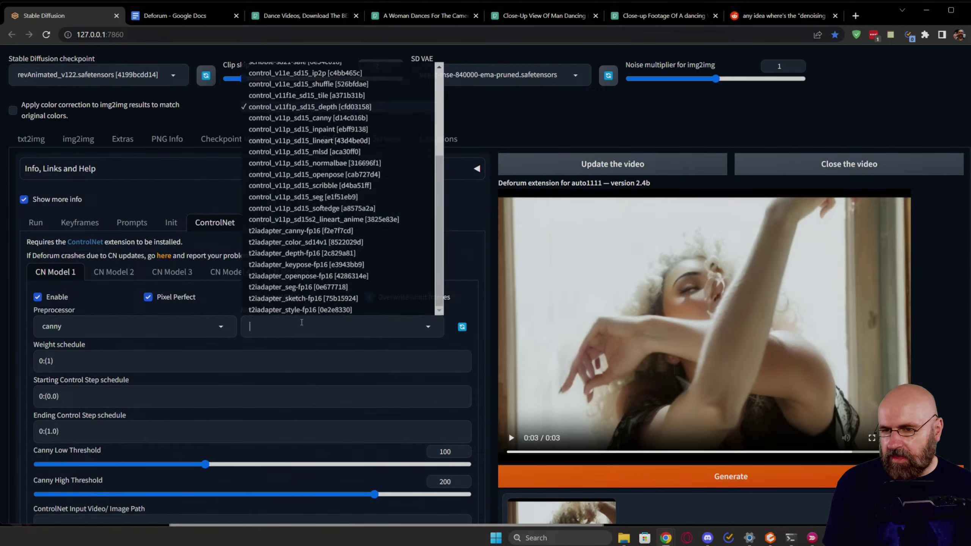
{"action": "scroll", "coordinate": [311, 270], "scroll_direction": "up", "scroll_amount": 3}
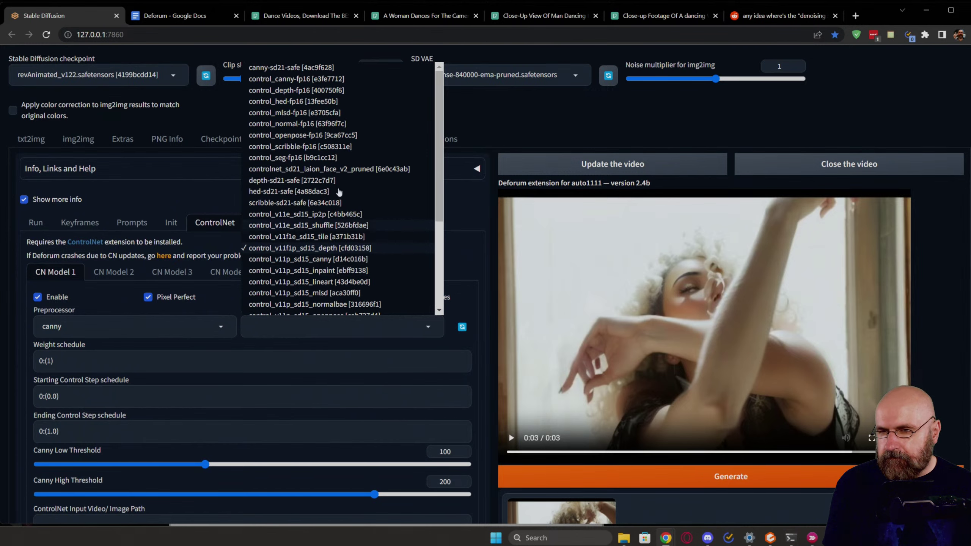
{"action": "left_click", "coordinate": [321, 261]}
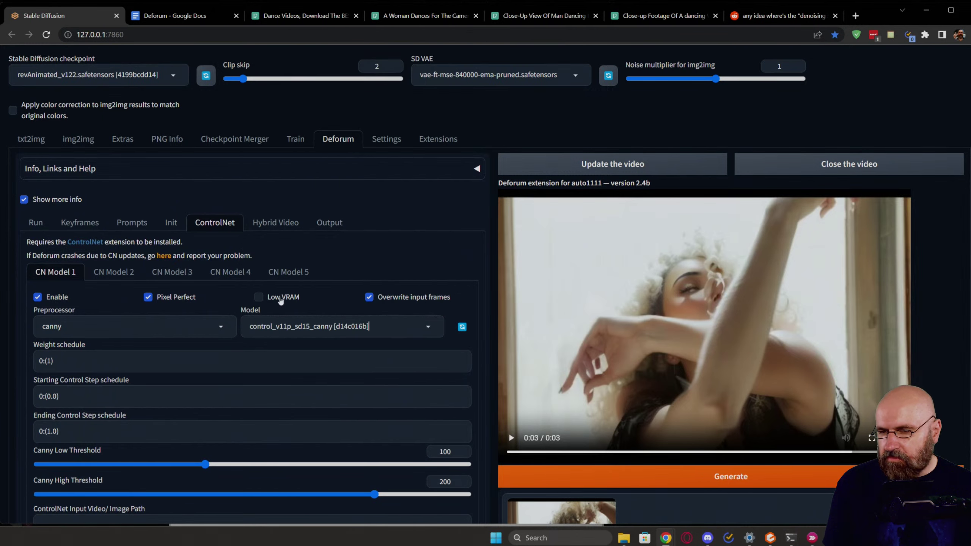
Step: Check the canny ControlNet settings, start the Deforum render, and watch its preview frames
{"action": "scroll", "coordinate": [278, 319], "scroll_direction": "down", "scroll_amount": 4}
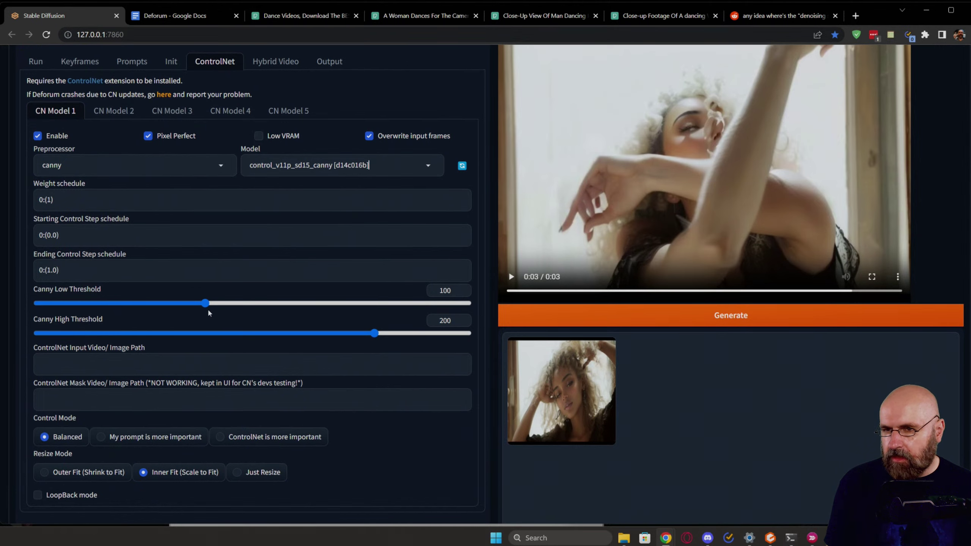
{"action": "scroll", "coordinate": [208, 310], "scroll_direction": "up", "scroll_amount": 4}
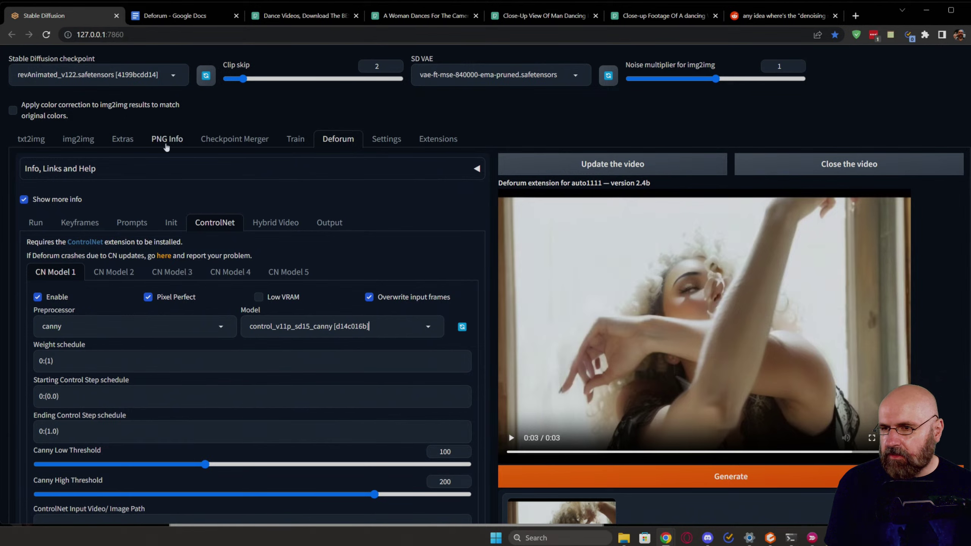
{"action": "left_click", "coordinate": [696, 480]}
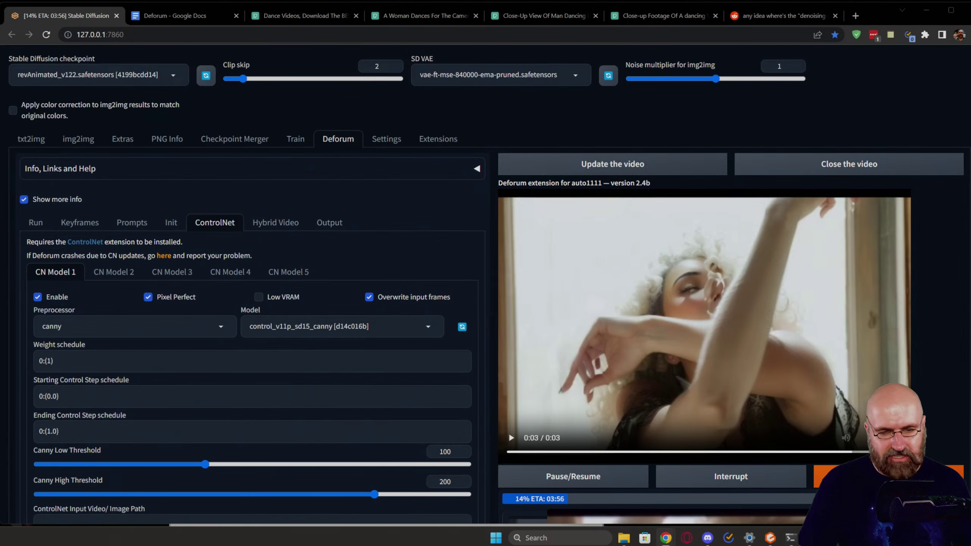
{"action": "scroll", "coordinate": [714, 231], "scroll_direction": "down", "scroll_amount": 8}
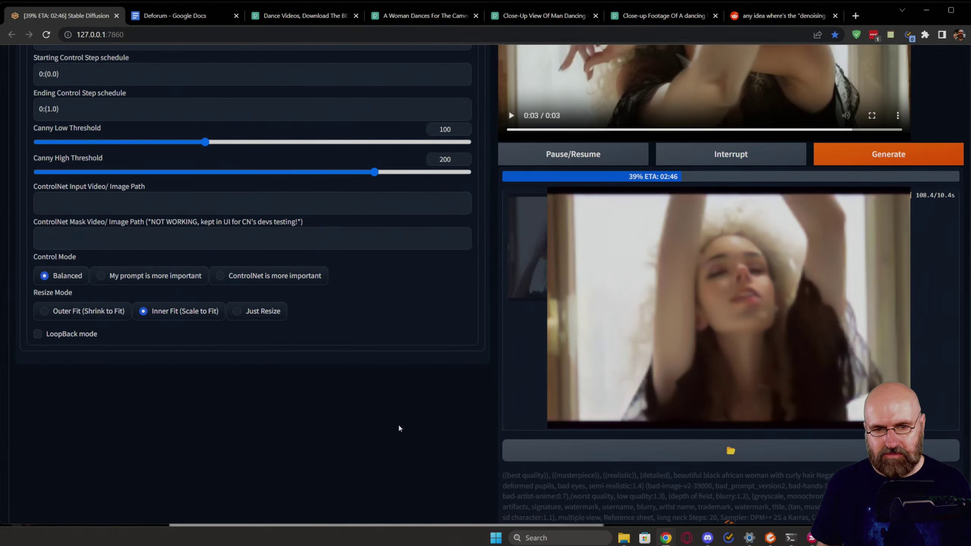
{"action": "scroll", "coordinate": [399, 404], "scroll_direction": "up", "scroll_amount": 3}
{"action": "scroll", "coordinate": [400, 407], "scroll_direction": "down", "scroll_amount": 2}
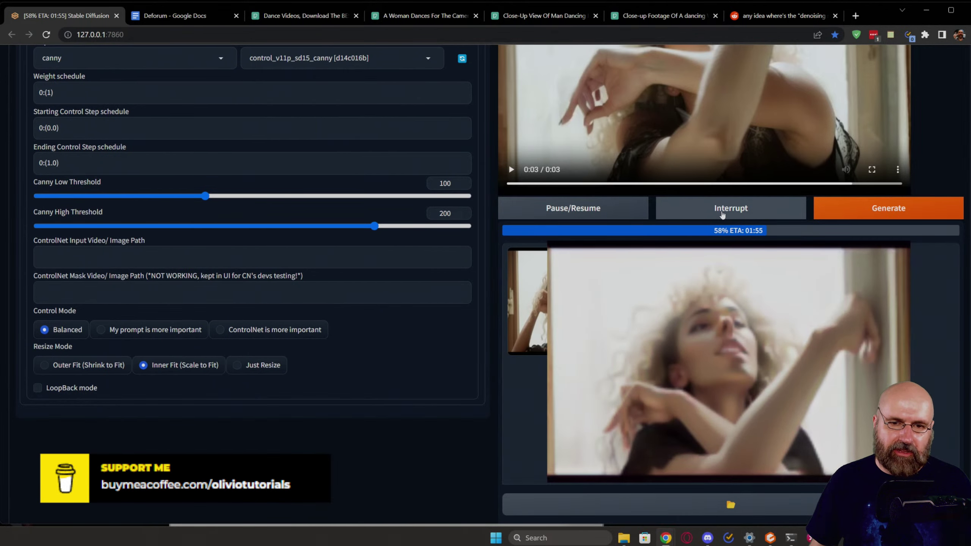
Step: Interrupt the running render partway and play the resulting video in the Deforum preview
{"action": "left_click", "coordinate": [722, 212]}
{"action": "scroll", "coordinate": [667, 274], "scroll_direction": "up", "scroll_amount": 7}
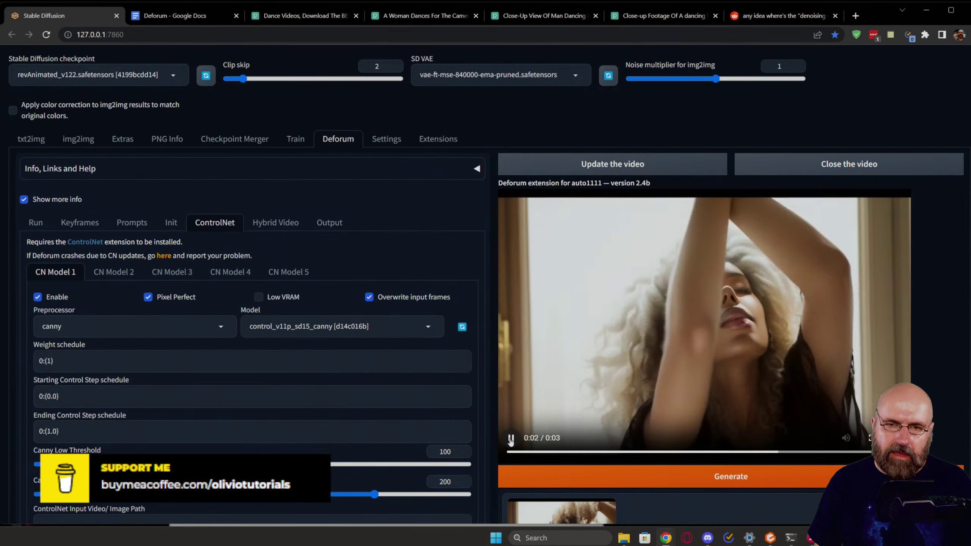
{"action": "left_click", "coordinate": [511, 439]}
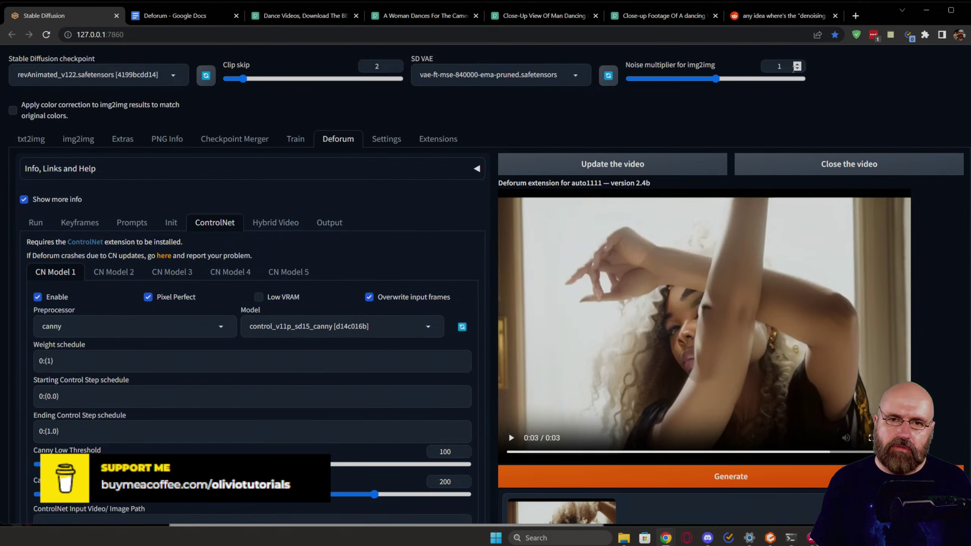
Step: Examine the video init, prompt and keyframe noise settings, including the noise multiplier schedule and the img2img noise multiplier
{"action": "scroll", "coordinate": [293, 363], "scroll_direction": "down", "scroll_amount": 7}
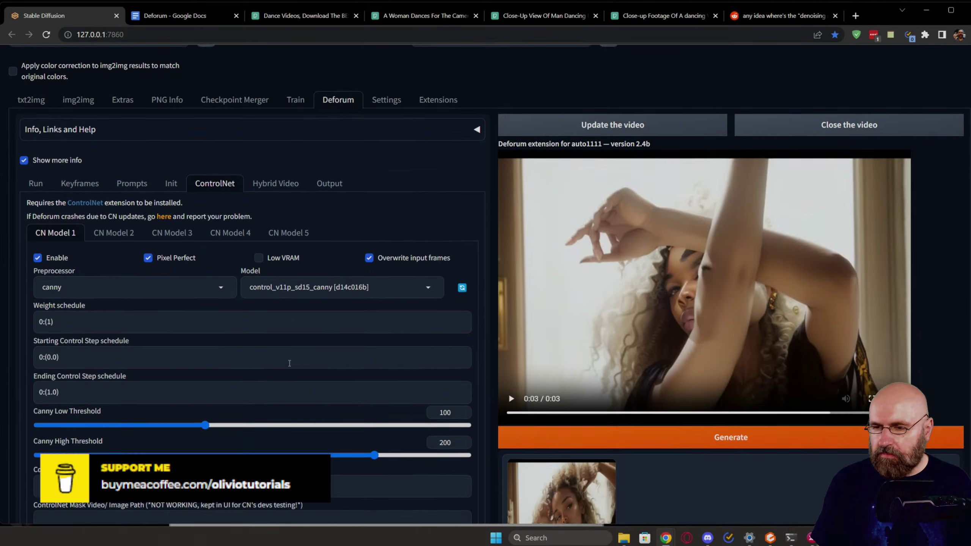
{"action": "scroll", "coordinate": [293, 363], "scroll_direction": "up", "scroll_amount": 5}
{"action": "scroll", "coordinate": [293, 363], "scroll_direction": "up", "scroll_amount": 1}
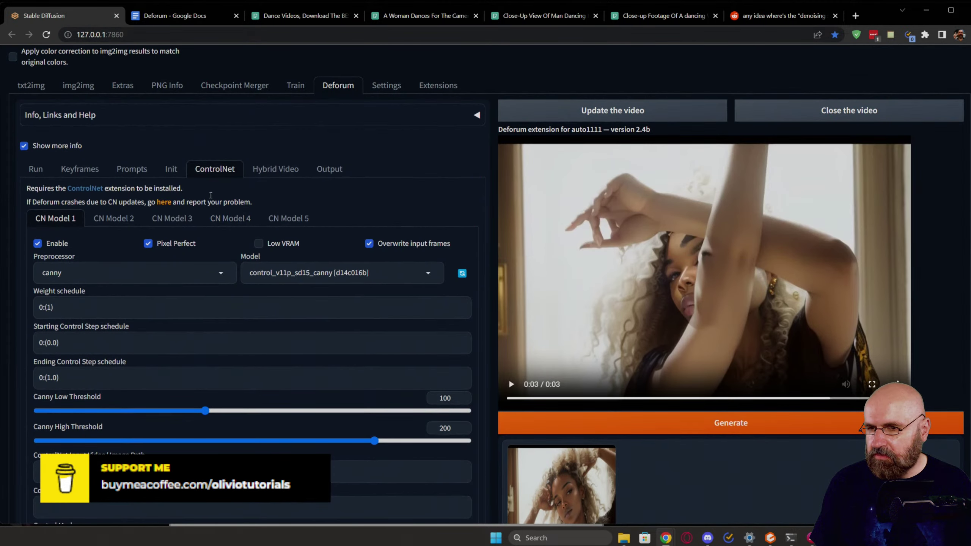
{"action": "left_click", "coordinate": [167, 173]}
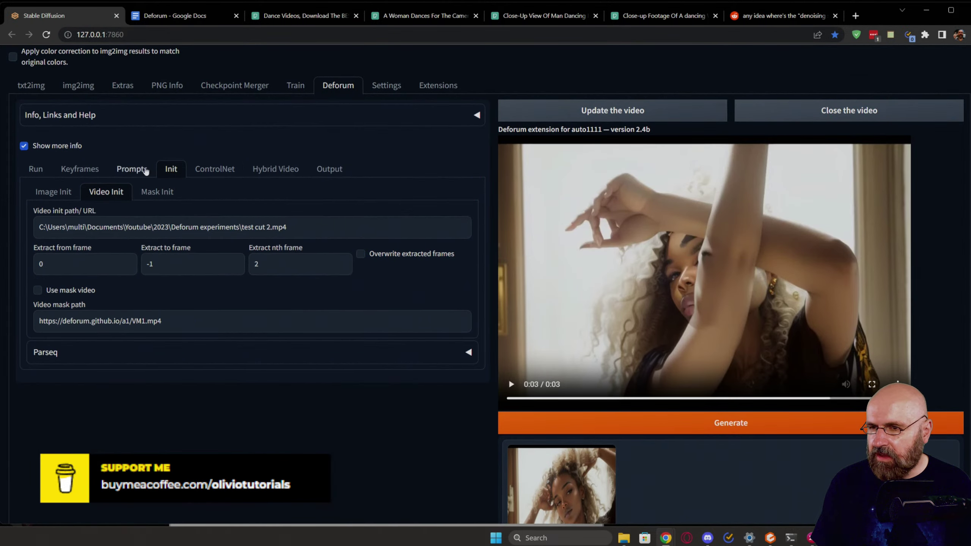
{"action": "left_click", "coordinate": [132, 169]}
{"action": "left_click", "coordinate": [87, 171]}
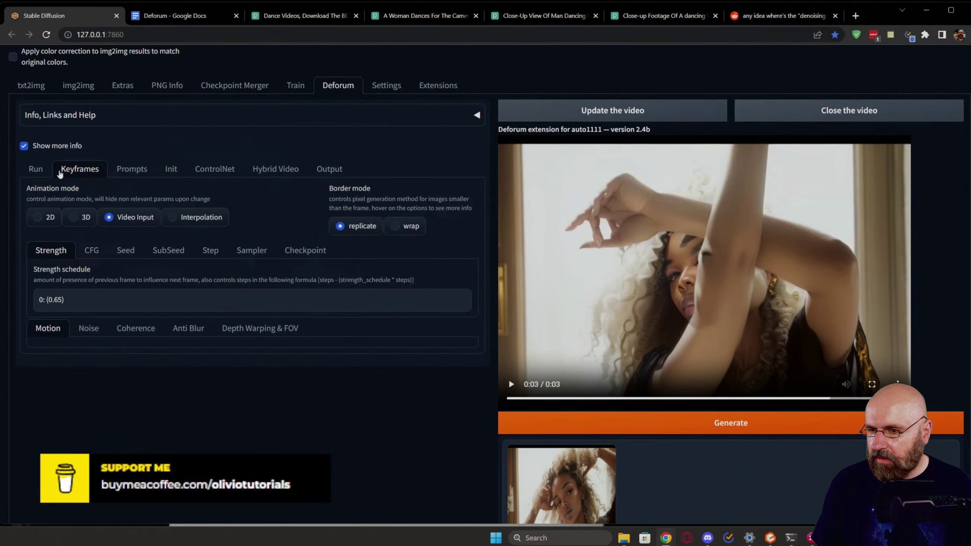
{"action": "left_click", "coordinate": [91, 337]}
{"action": "scroll", "coordinate": [104, 333], "scroll_direction": "down", "scroll_amount": 4}
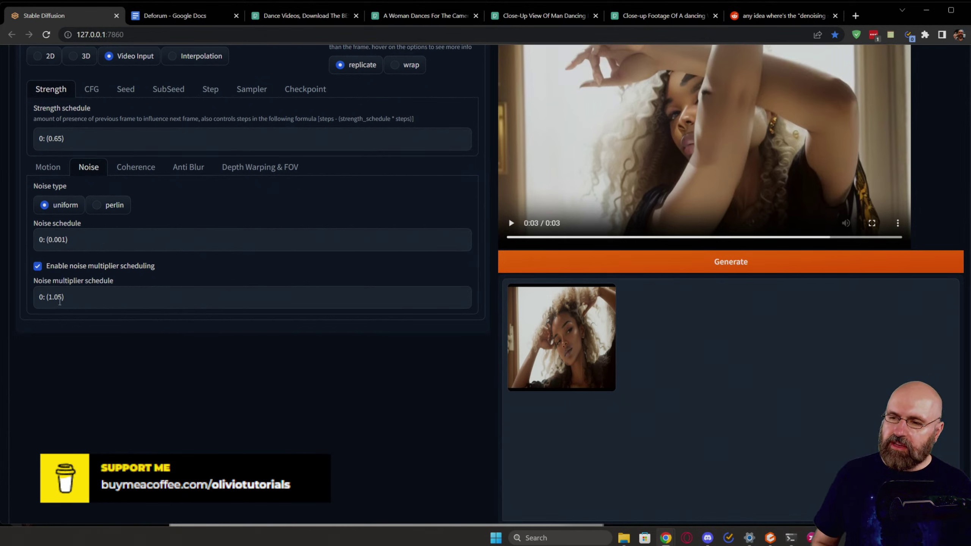
{"action": "scroll", "coordinate": [72, 300], "scroll_direction": "up", "scroll_amount": 6}
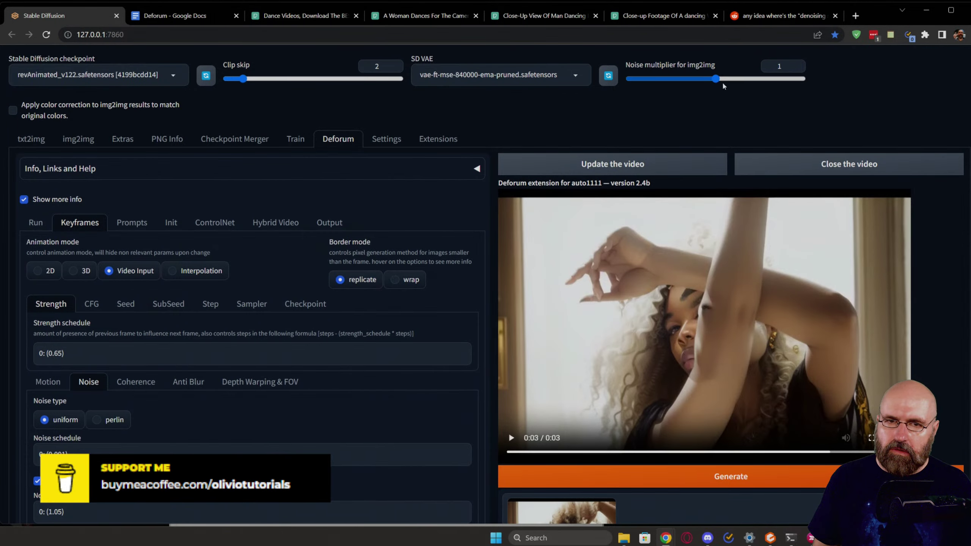
{"action": "scroll", "coordinate": [105, 241], "scroll_direction": "down", "scroll_amount": 7}
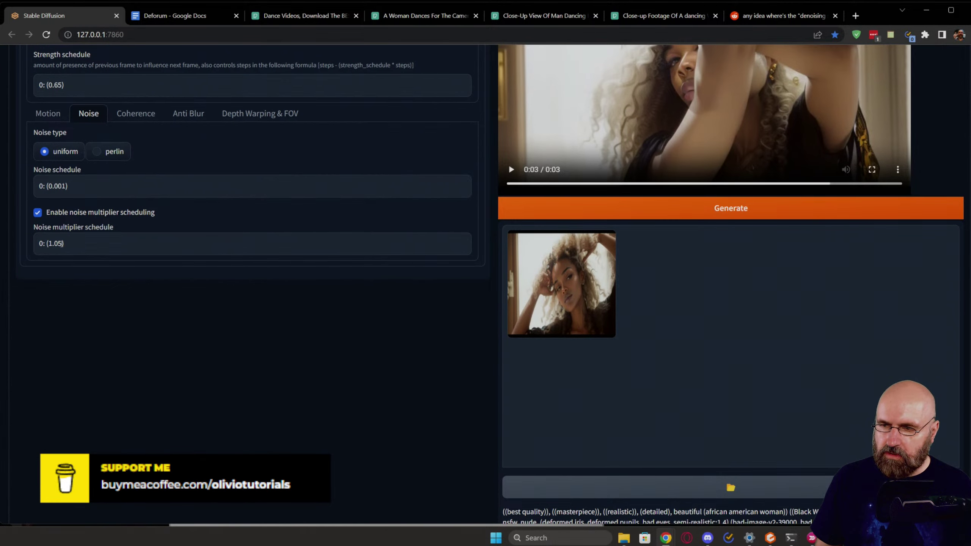
{"action": "scroll", "coordinate": [296, 286], "scroll_direction": "up", "scroll_amount": 7}
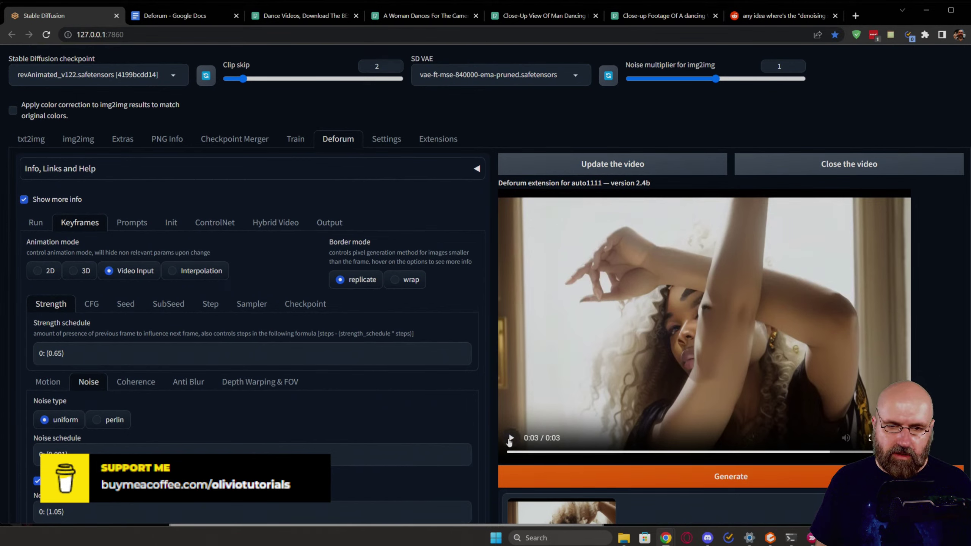
{"action": "left_click", "coordinate": [510, 438]}
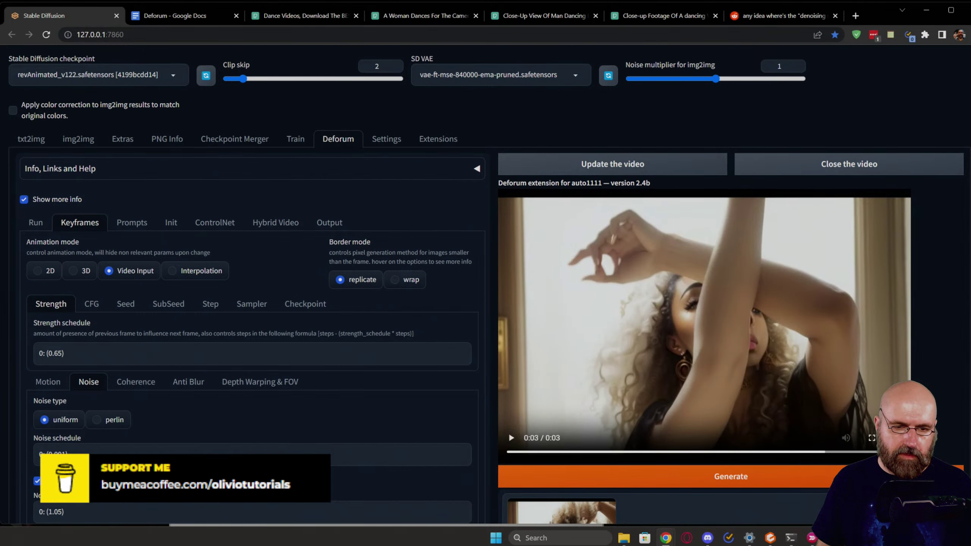
{"action": "left_click", "coordinate": [623, 538]}
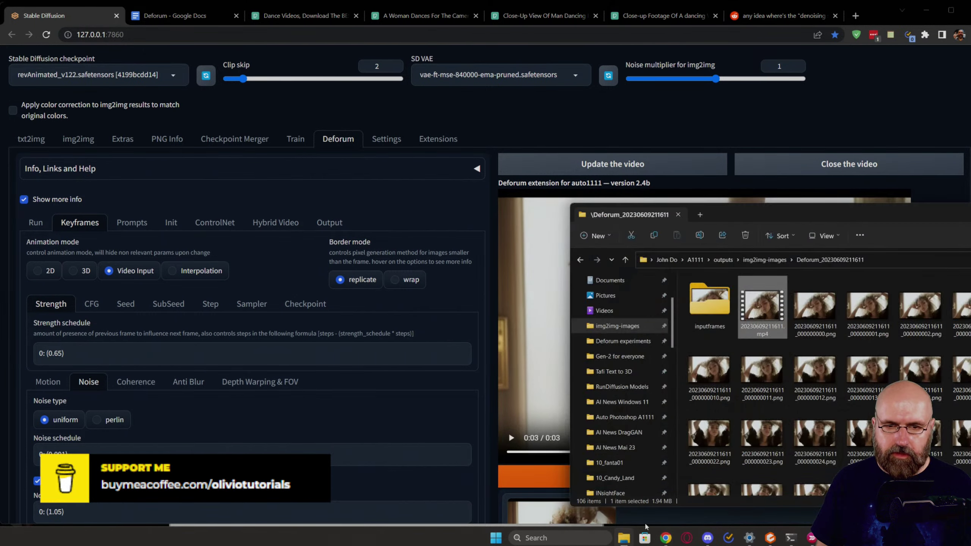
{"action": "left_click", "coordinate": [764, 260]}
{"action": "double_click", "coordinate": [763, 299]}
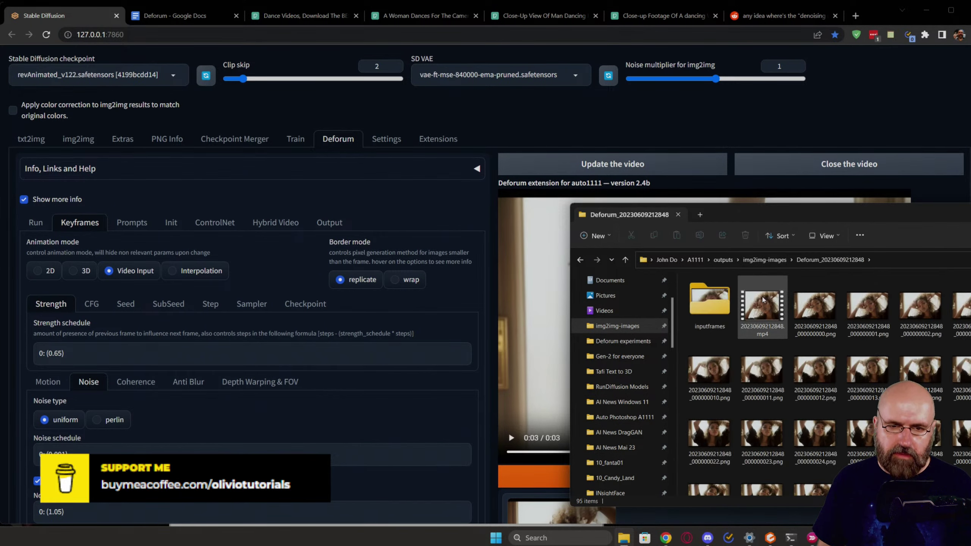
{"action": "double_click", "coordinate": [763, 300]}
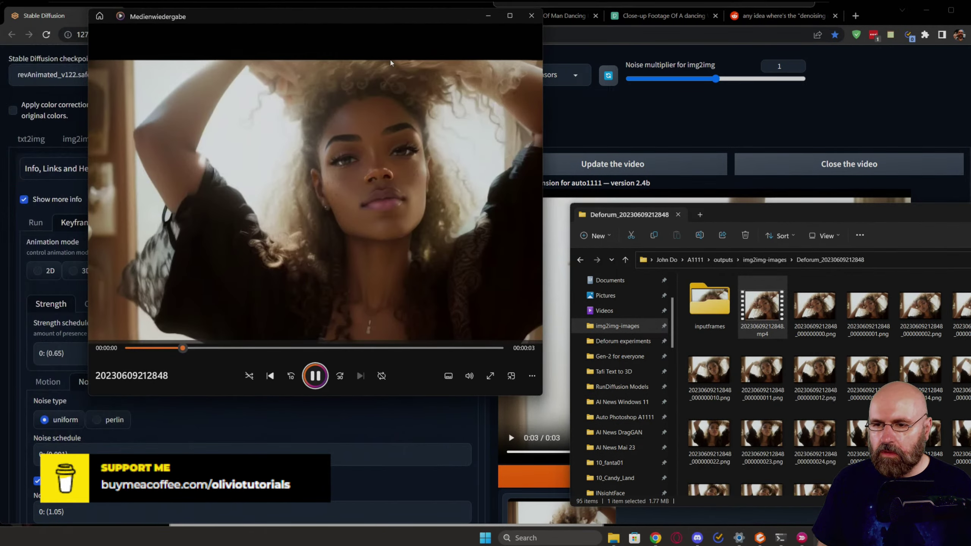
{"action": "mouse_move", "coordinate": [279, 348]}
{"action": "left_mouse_down"}
{"action": "mouse_move", "coordinate": [207, 347]}
{"action": "mouse_move", "coordinate": [375, 346]}
{"action": "mouse_move", "coordinate": [265, 347]}
{"action": "left_mouse_up"}
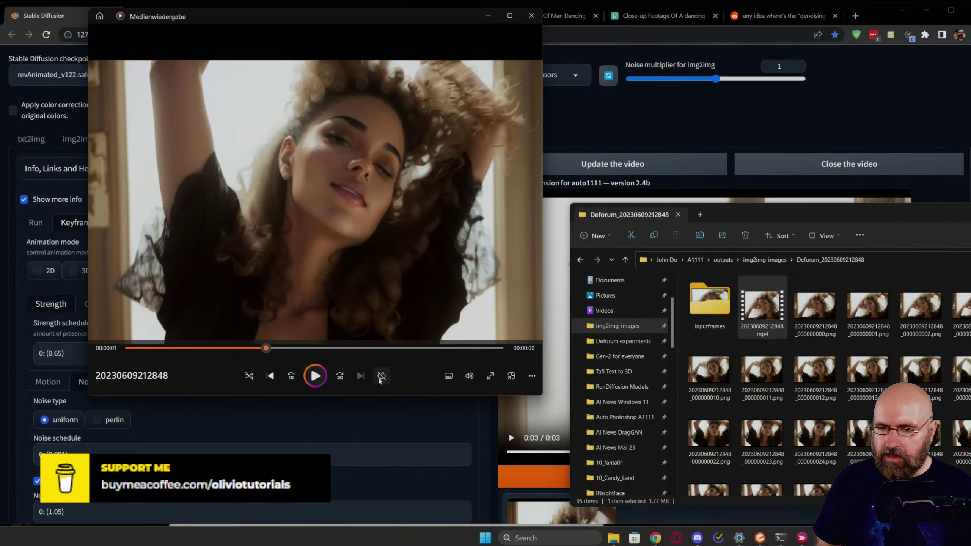
{"action": "left_click_drag", "start_coordinate": [542, 394], "coordinate": [778, 469]}
{"action": "key", "text": "space"}
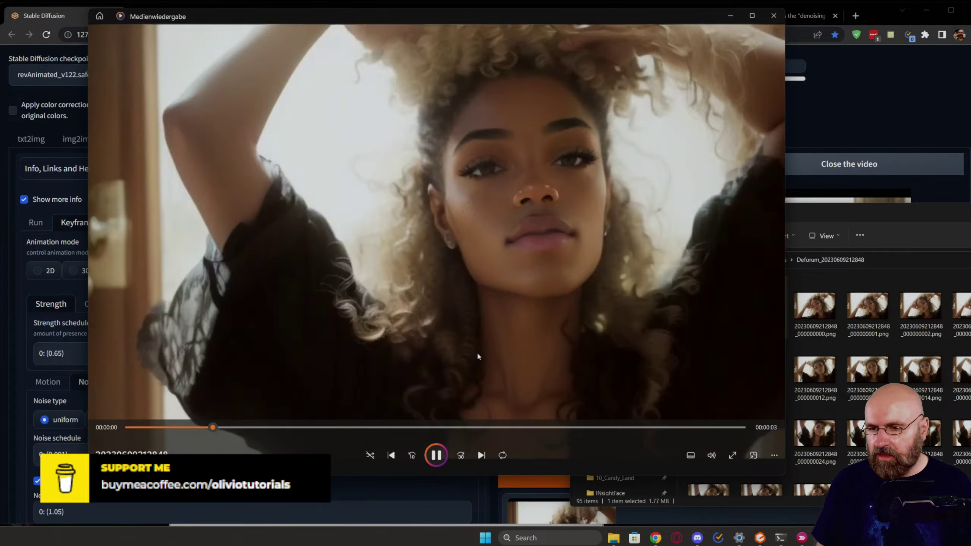
{"action": "key", "text": "space"}
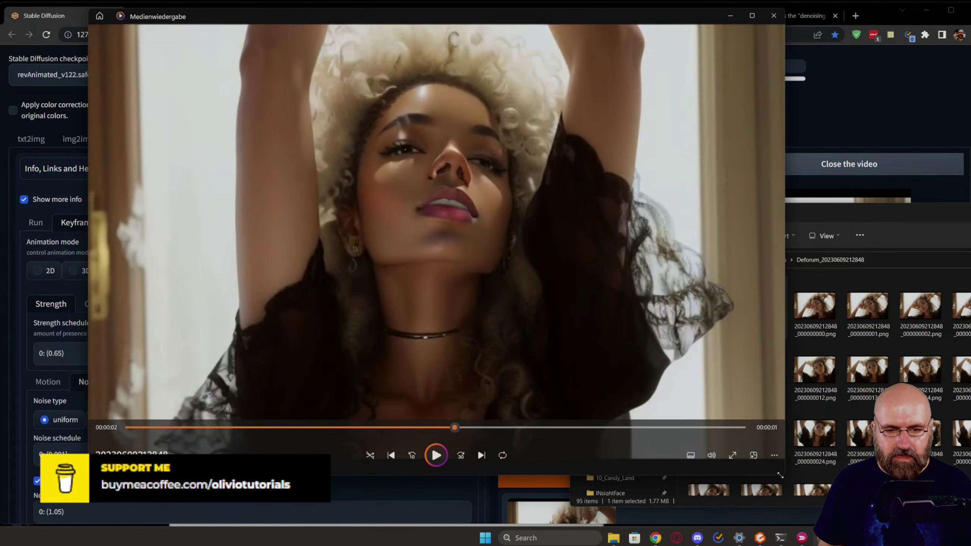
{"action": "left_click_drag", "start_coordinate": [780, 474], "coordinate": [827, 519]}
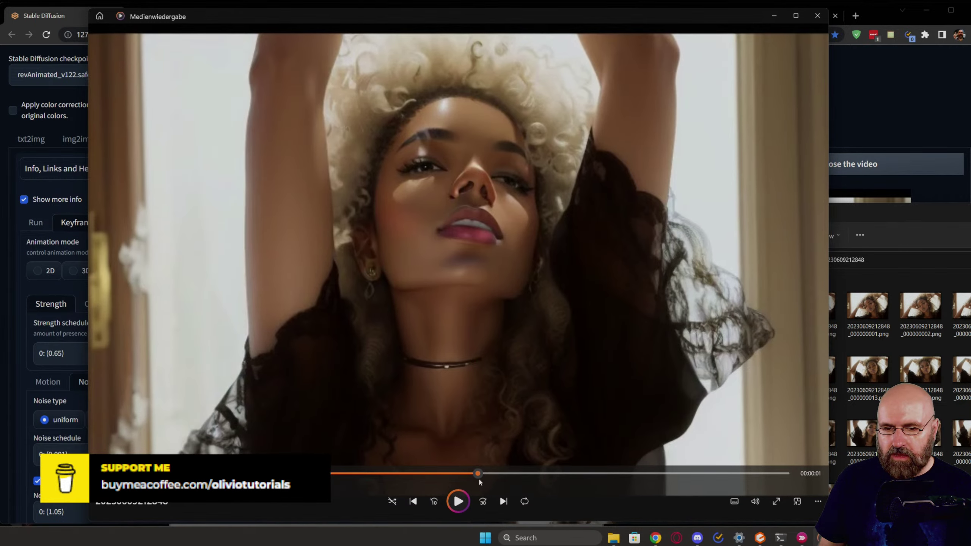
{"action": "left_click_drag", "start_coordinate": [479, 475], "coordinate": [194, 451]}
{"action": "left_click_drag", "start_coordinate": [337, 473], "coordinate": [534, 461]}
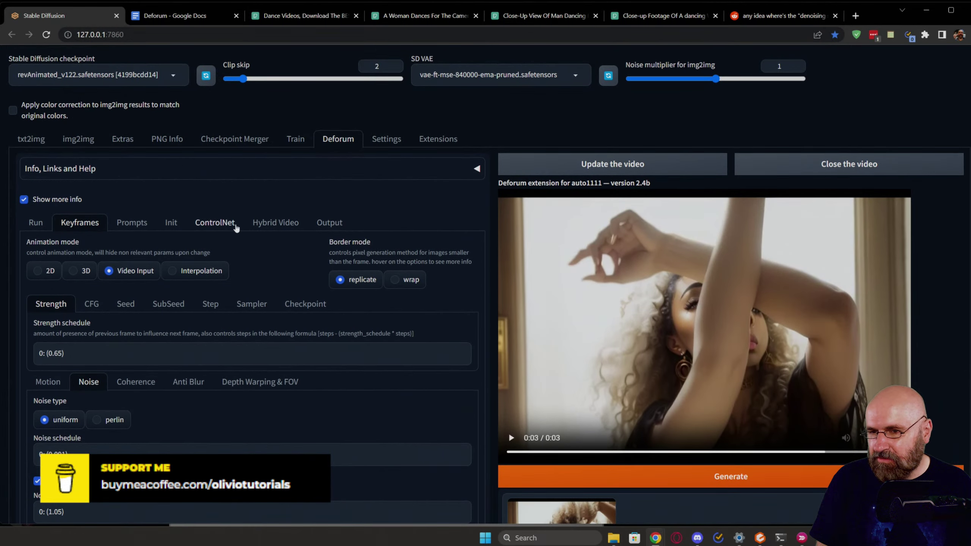
Step: Set CN Model 1 in ControlNet to the openpose_full preprocessor with the control_v11p_sd15_openpose model
{"action": "left_click", "coordinate": [214, 222]}
{"action": "scroll", "coordinate": [115, 290], "scroll_direction": "down", "scroll_amount": 8}
{"action": "scroll", "coordinate": [171, 239], "scroll_direction": "up", "scroll_amount": 4}
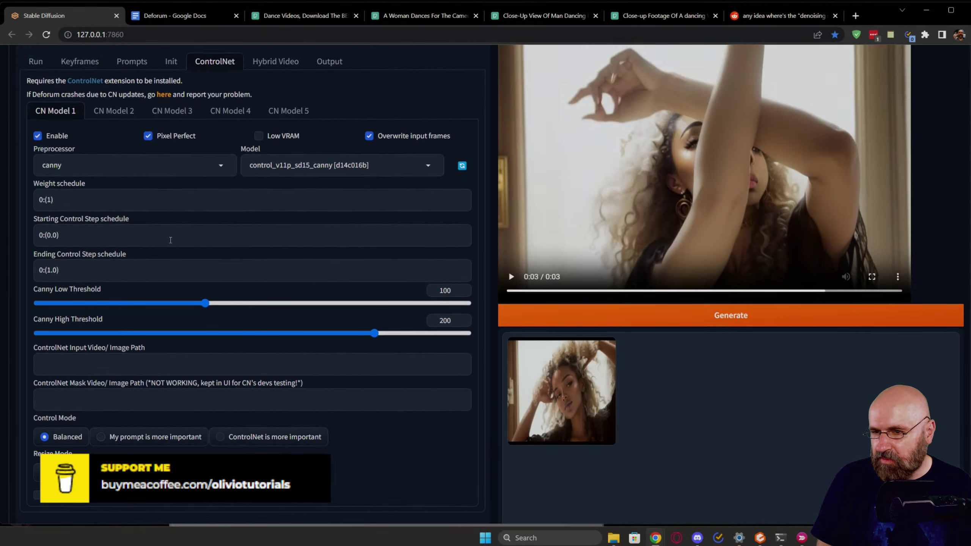
{"action": "left_click", "coordinate": [208, 168]}
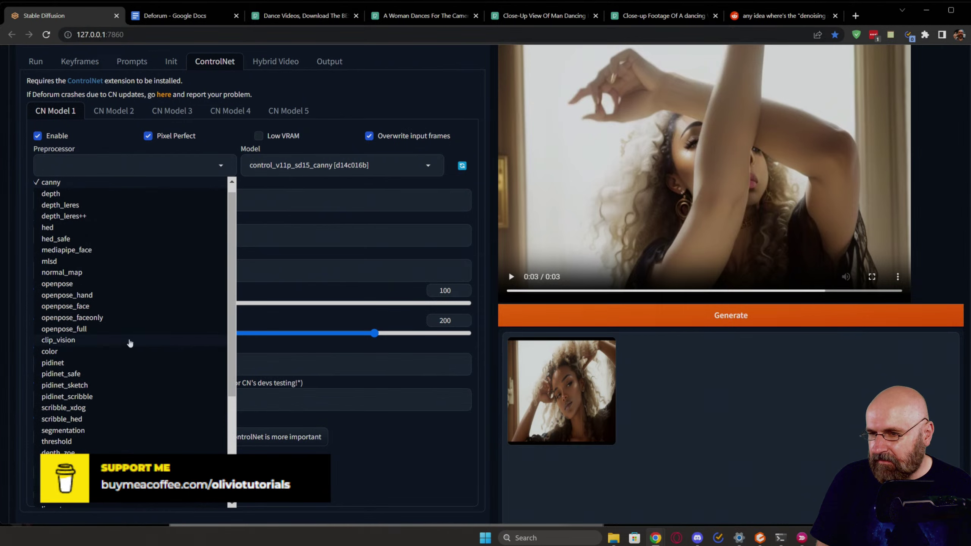
{"action": "left_click", "coordinate": [87, 329]}
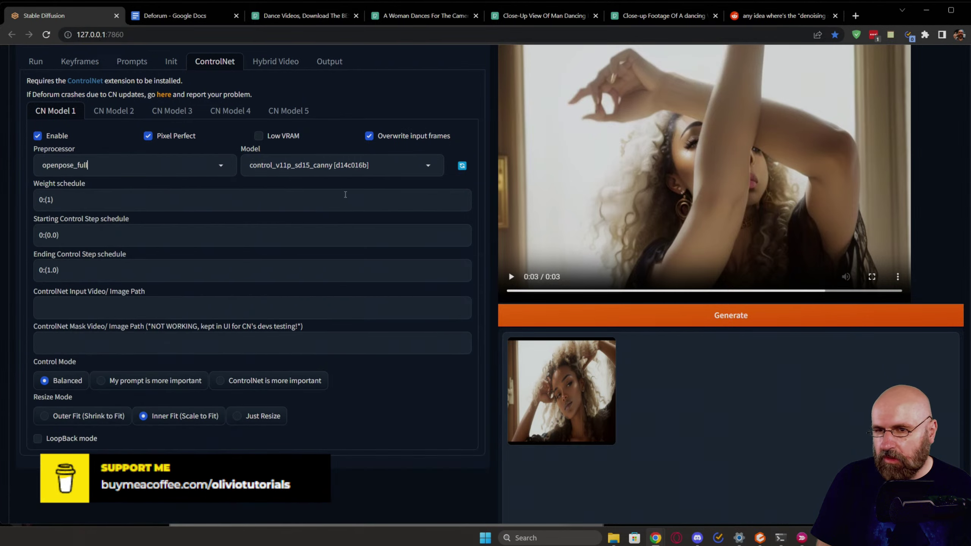
{"action": "left_click", "coordinate": [319, 168]}
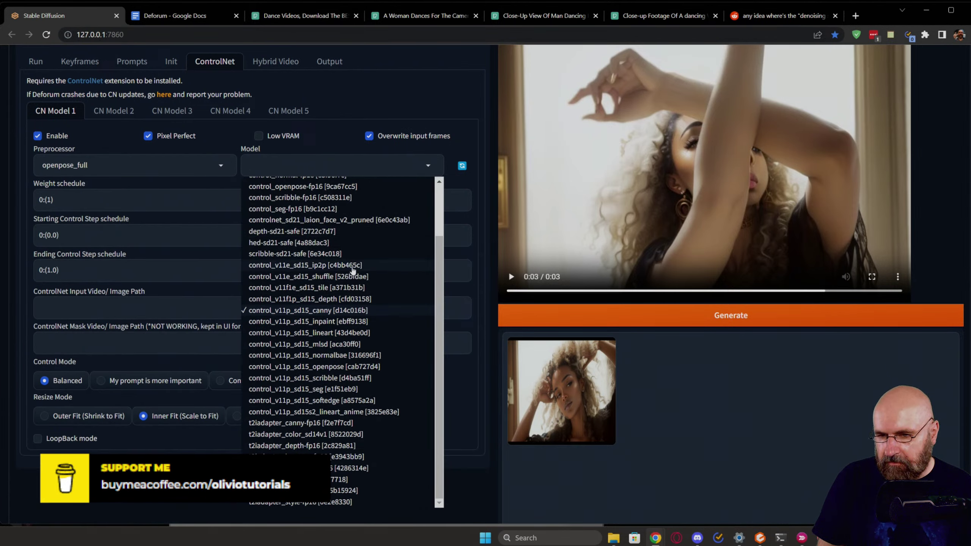
{"action": "left_click", "coordinate": [324, 366]}
{"action": "scroll", "coordinate": [299, 337], "scroll_direction": "up", "scroll_amount": 4}
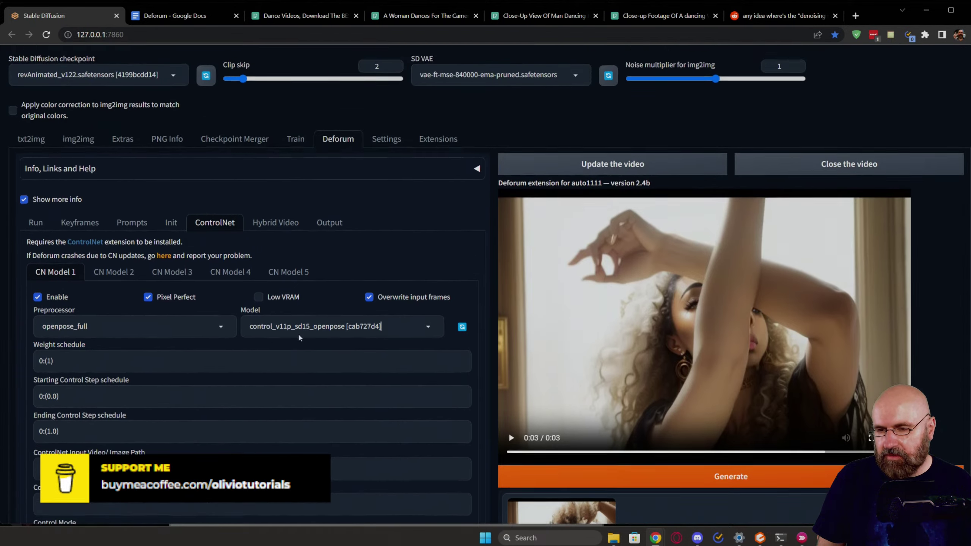
{"action": "scroll", "coordinate": [299, 337], "scroll_direction": "down", "scroll_amount": 1}
{"action": "scroll", "coordinate": [283, 299], "scroll_direction": "up", "scroll_amount": 2}
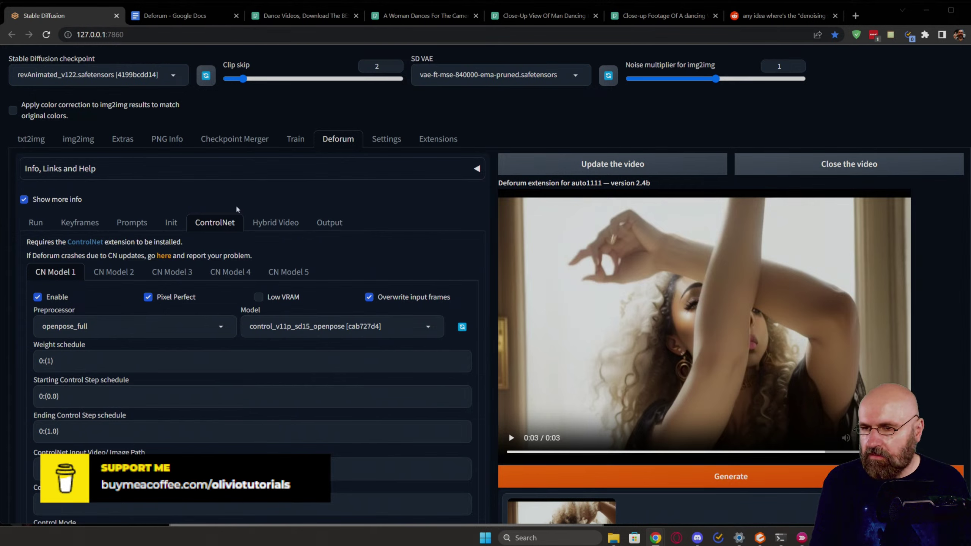
Step: Review the run and keyframe settings, generate the openpose render and check its progress preview
{"action": "left_click", "coordinate": [36, 222]}
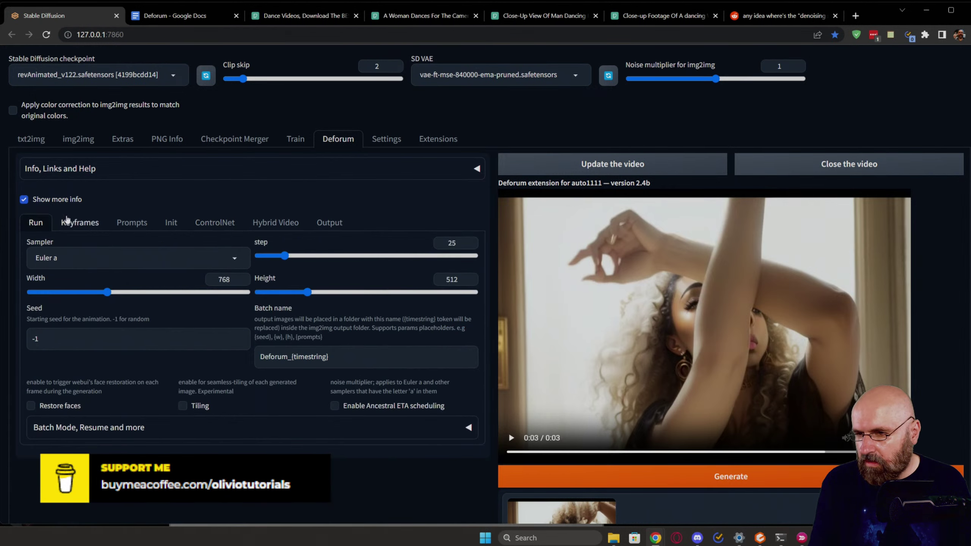
{"action": "left_click", "coordinate": [81, 222]}
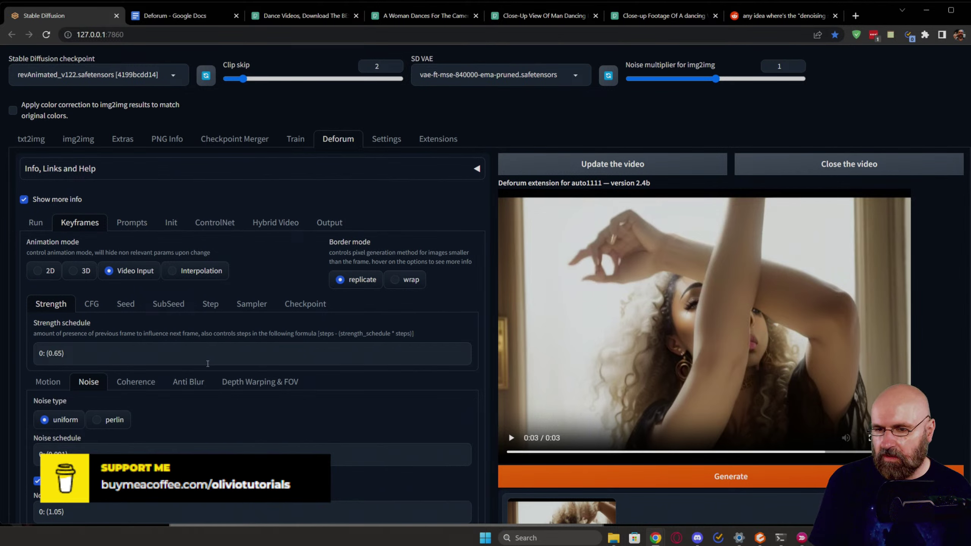
{"action": "left_click", "coordinate": [669, 483]}
{"action": "scroll", "coordinate": [531, 402], "scroll_direction": "down", "scroll_amount": 5}
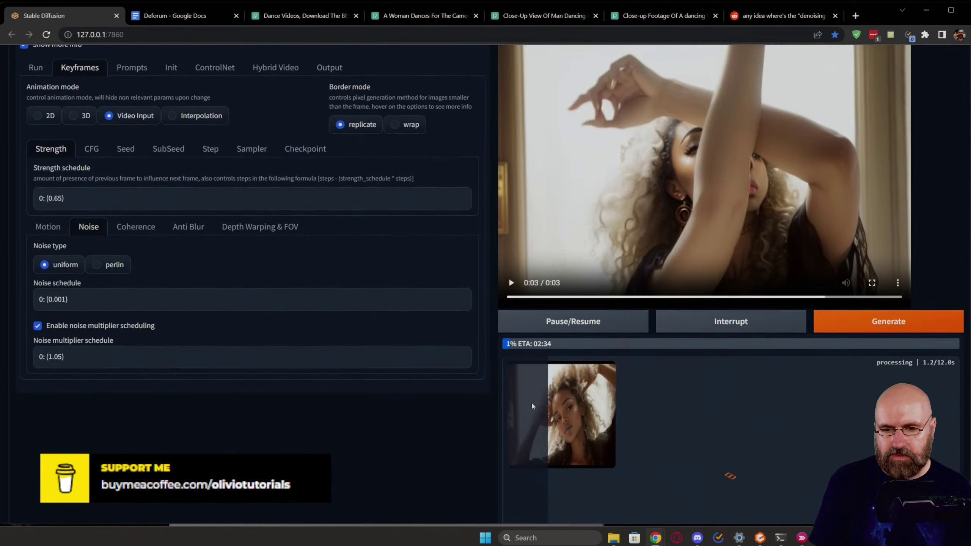
{"action": "scroll", "coordinate": [531, 402], "scroll_direction": "up", "scroll_amount": 5}
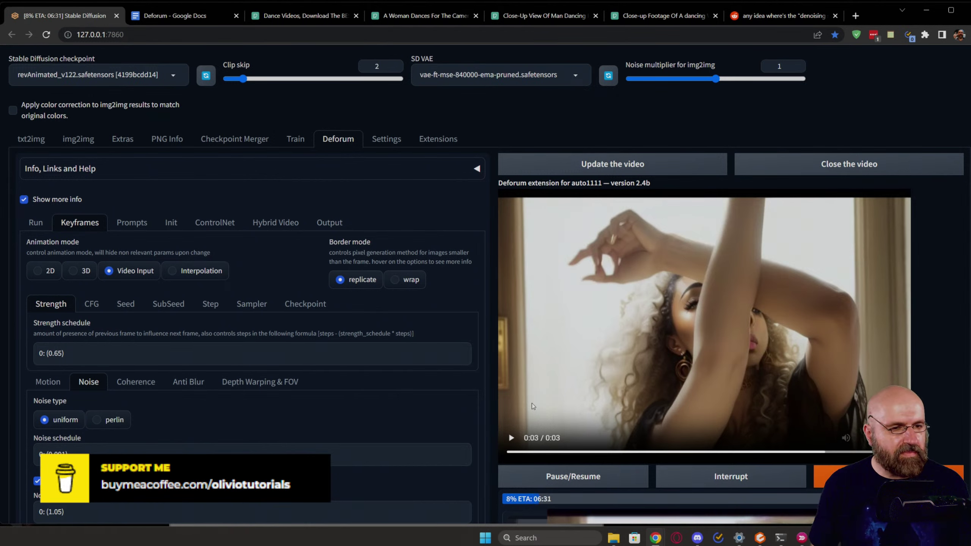
{"action": "scroll", "coordinate": [762, 214], "scroll_direction": "down", "scroll_amount": 8}
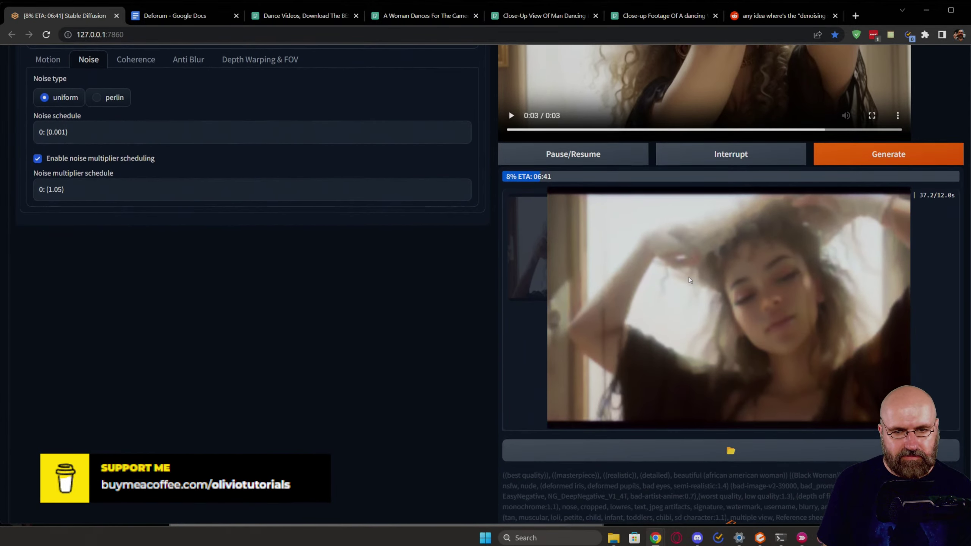
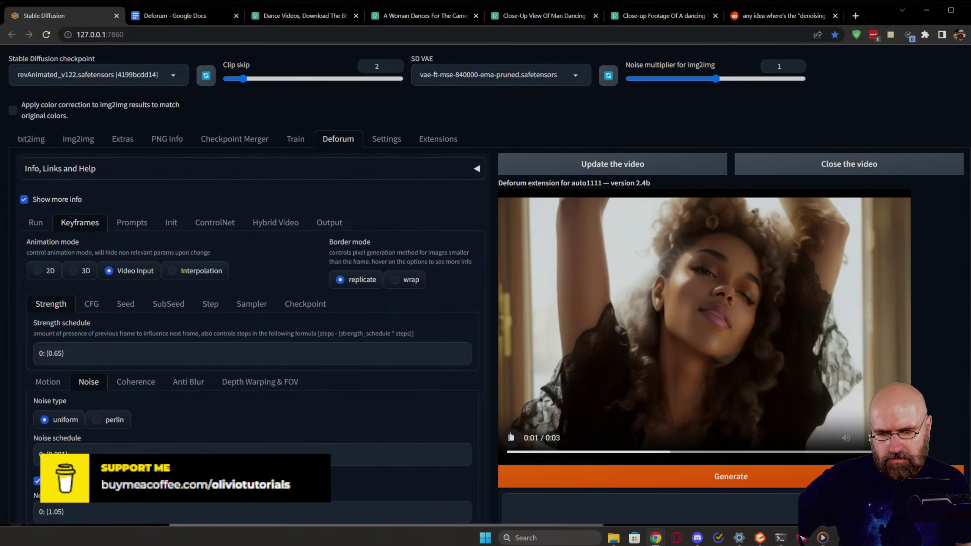
Step: Examine the render log and error traceback in the terminal window
{"action": "left_click", "coordinate": [535, 446]}
{"action": "left_click", "coordinate": [780, 538]}
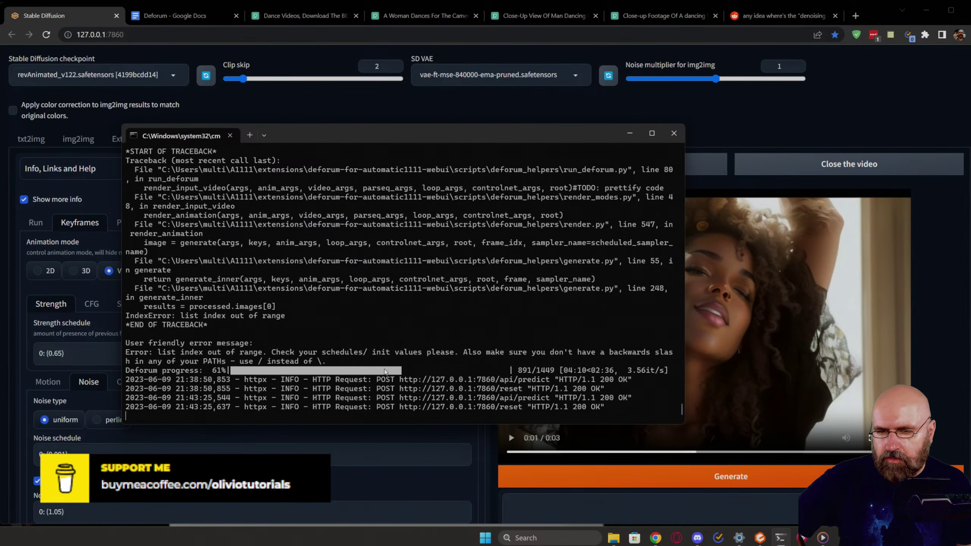
{"action": "scroll", "coordinate": [386, 372], "scroll_direction": "up", "scroll_amount": 7}
{"action": "scroll", "coordinate": [383, 367], "scroll_direction": "up", "scroll_amount": 4}
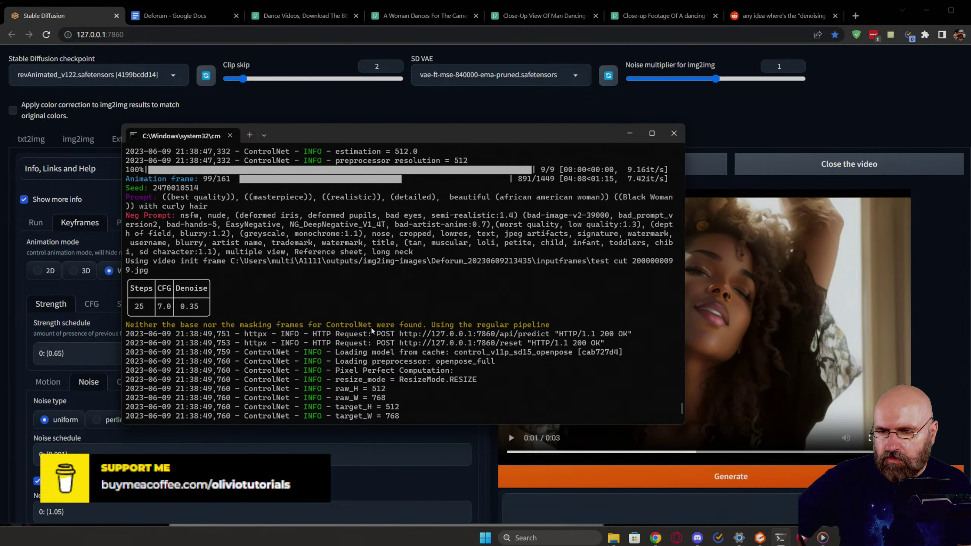
{"action": "scroll", "coordinate": [433, 344], "scroll_direction": "up", "scroll_amount": 1}
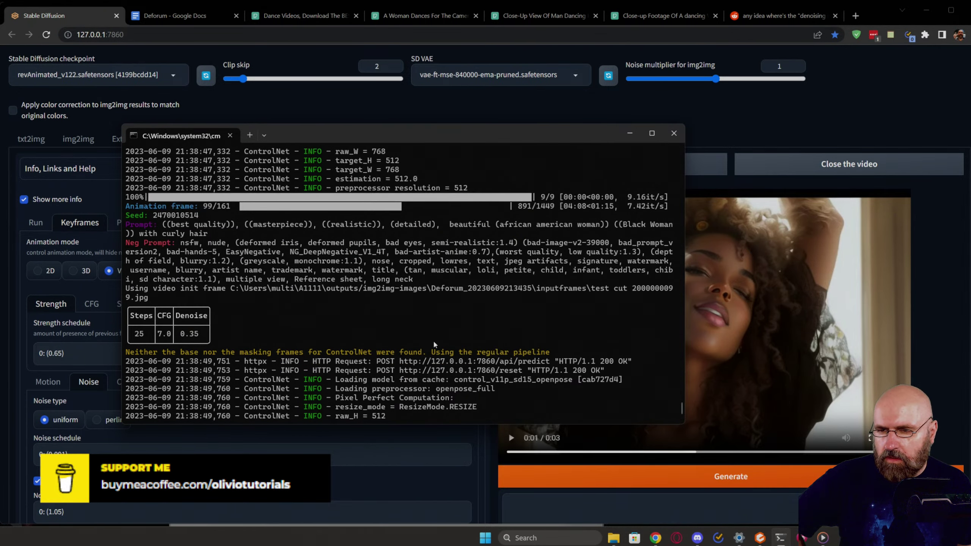
{"action": "scroll", "coordinate": [434, 345], "scroll_direction": "down", "scroll_amount": 12}
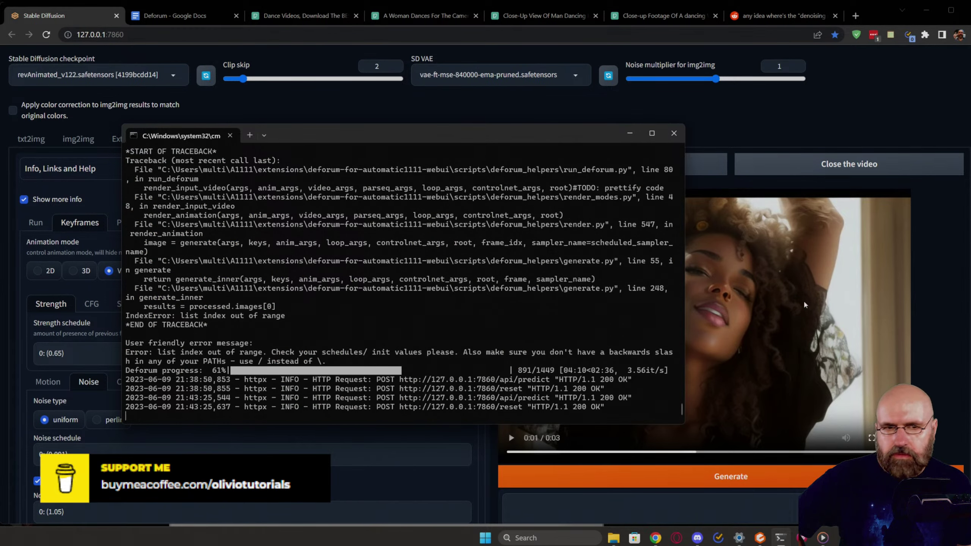
{"action": "left_click", "coordinate": [815, 131]}
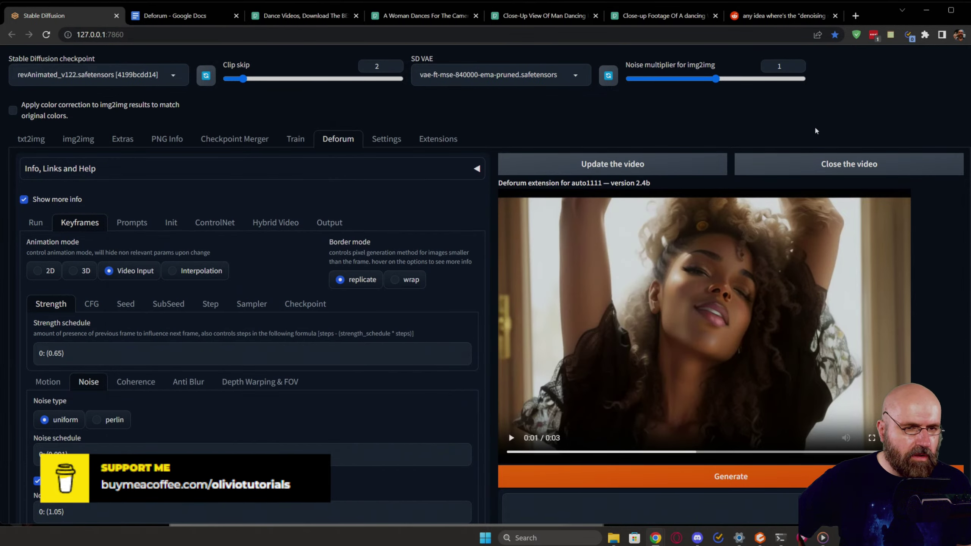
{"action": "left_click", "coordinate": [613, 537]}
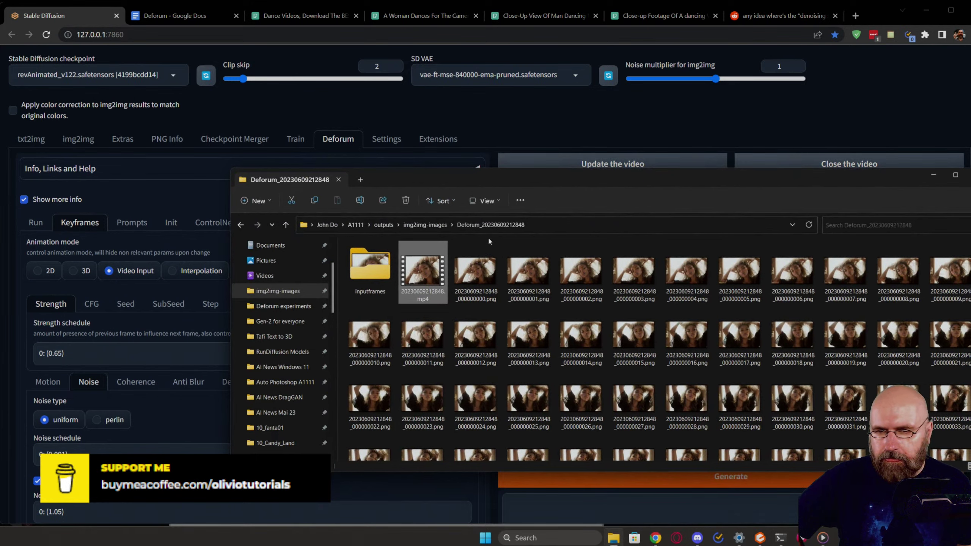
{"action": "left_click", "coordinate": [424, 224]}
{"action": "double_click", "coordinate": [409, 289]}
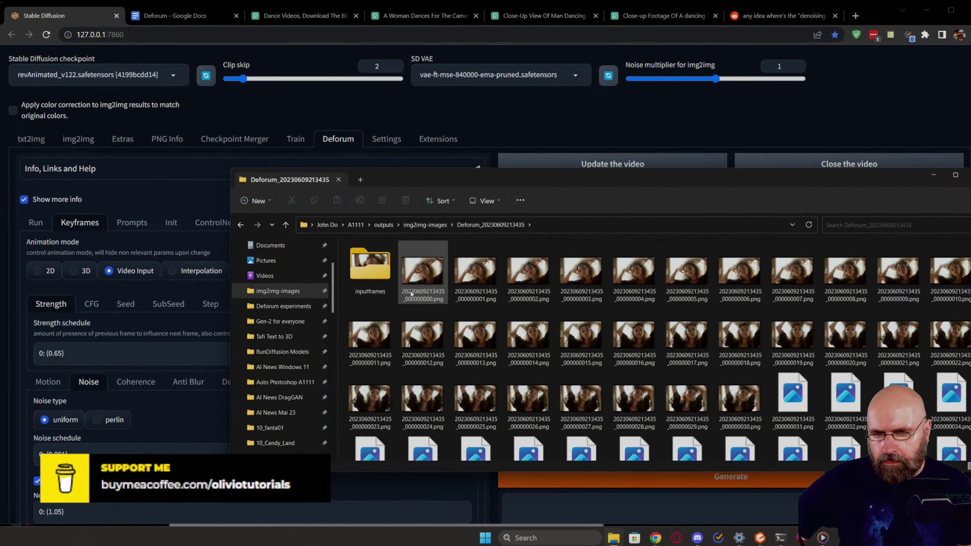
{"action": "scroll", "coordinate": [422, 293], "scroll_direction": "up", "scroll_amount": 5}
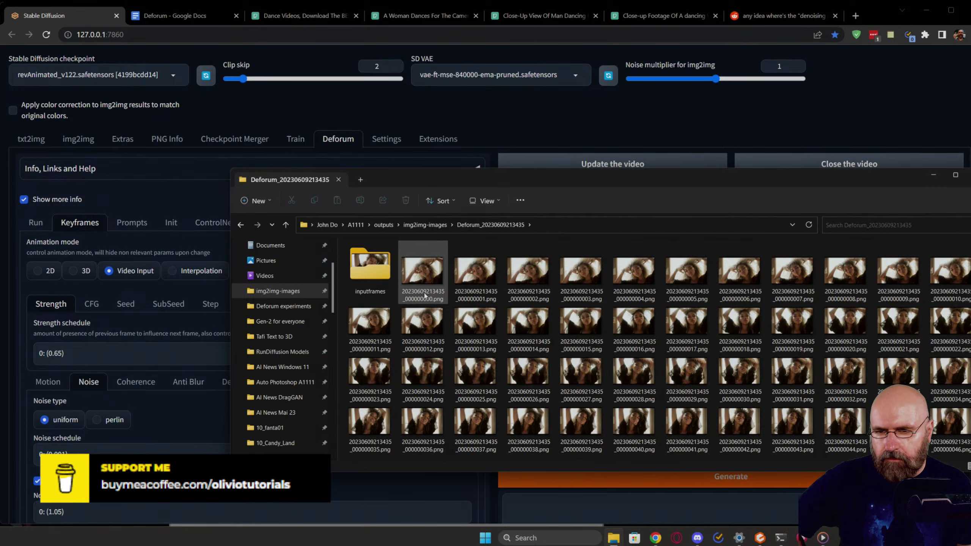
{"action": "scroll", "coordinate": [425, 294], "scroll_direction": "down", "scroll_amount": 5}
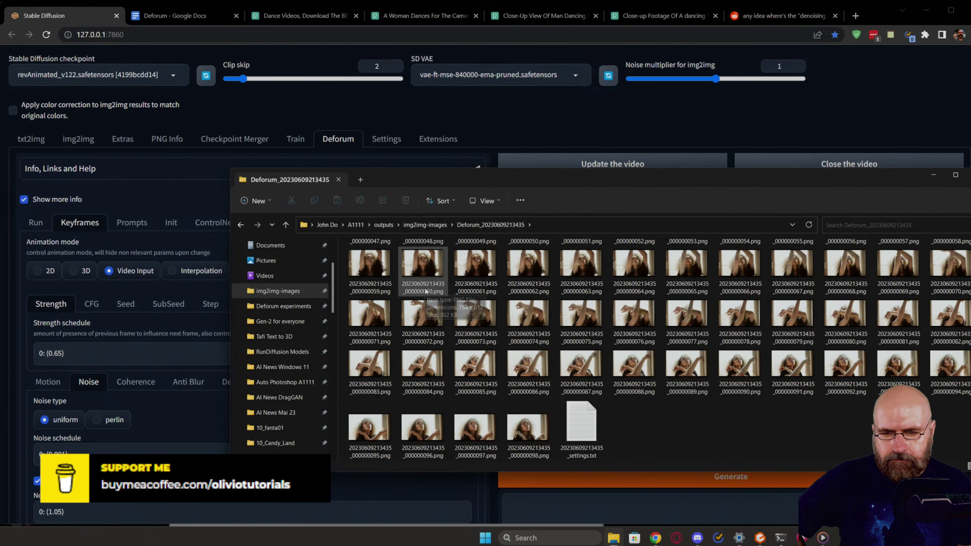
{"action": "scroll", "coordinate": [425, 291], "scroll_direction": "up", "scroll_amount": 5}
{"action": "left_click", "coordinate": [437, 226]}
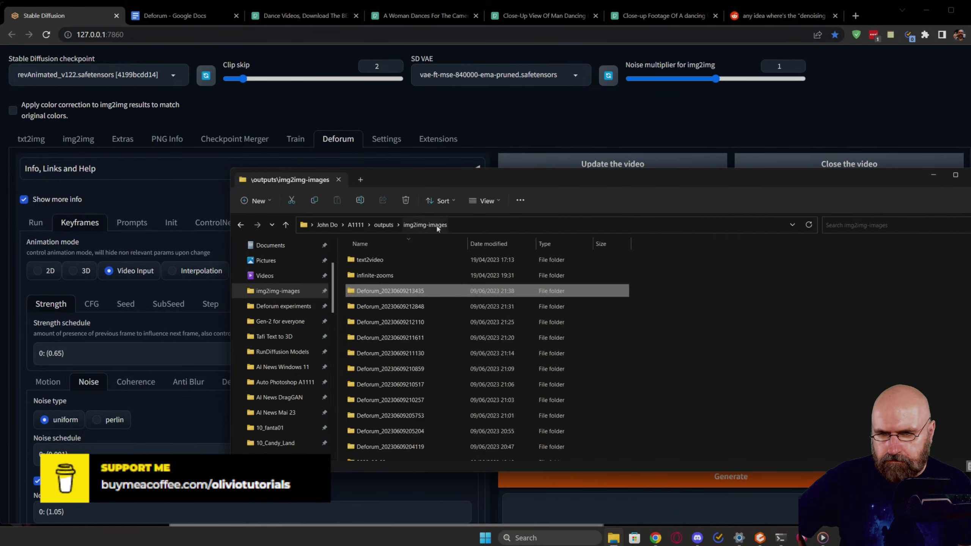
{"action": "double_click", "coordinate": [400, 302]}
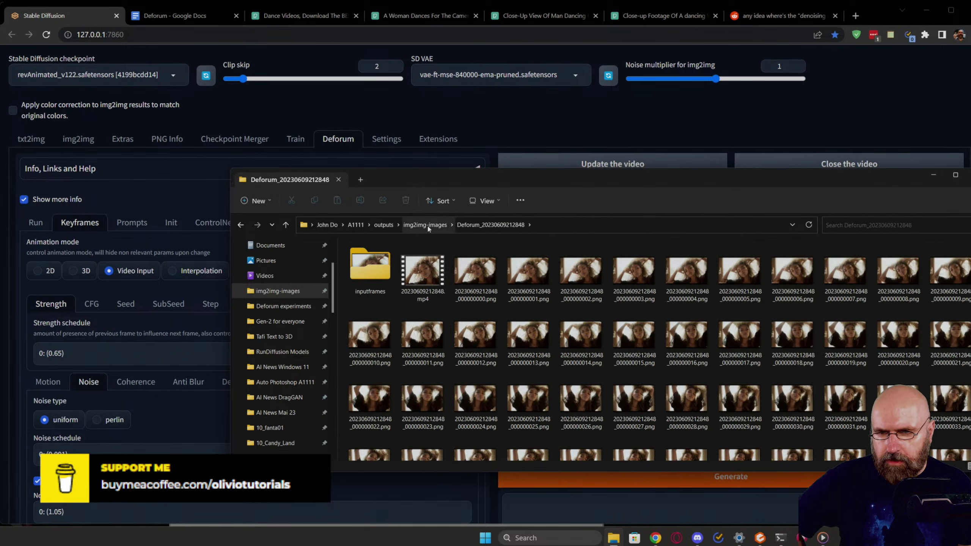
{"action": "left_click", "coordinate": [425, 225]}
{"action": "double_click", "coordinate": [413, 286]}
{"action": "left_click", "coordinate": [623, 112]}
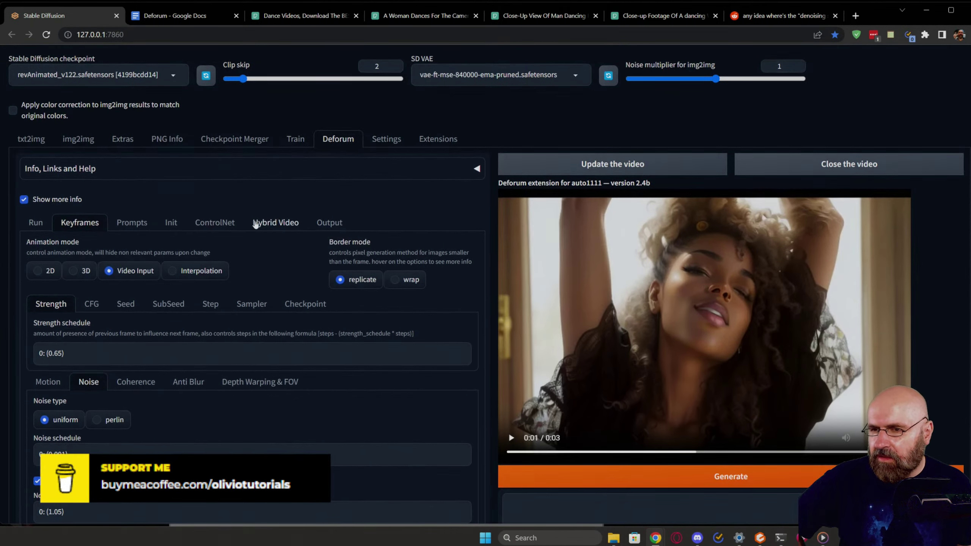
Step: Refresh the ControlNet model list for CN Model 1 and generate the openpose render again
{"action": "left_click", "coordinate": [226, 223]}
{"action": "scroll", "coordinate": [306, 235], "scroll_direction": "down", "scroll_amount": 2}
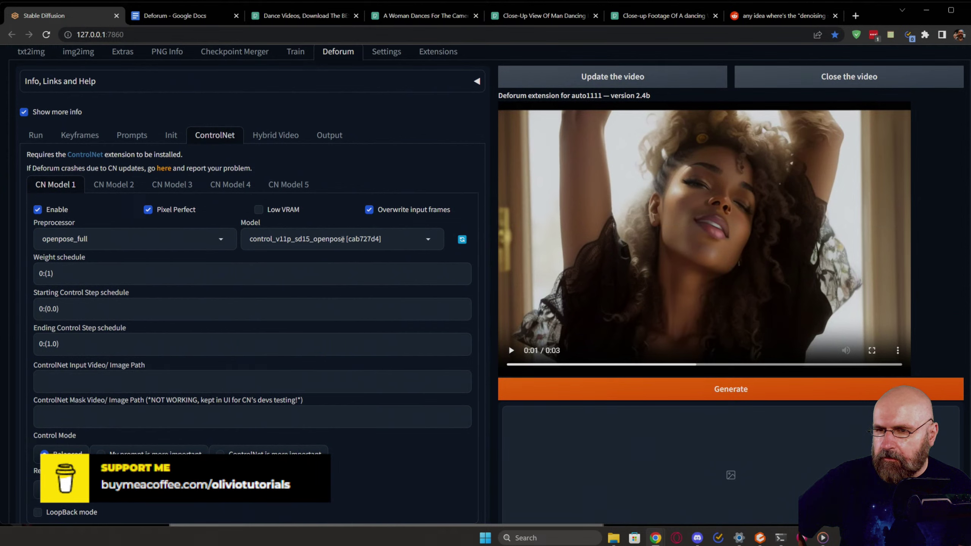
{"action": "left_click", "coordinate": [463, 239]}
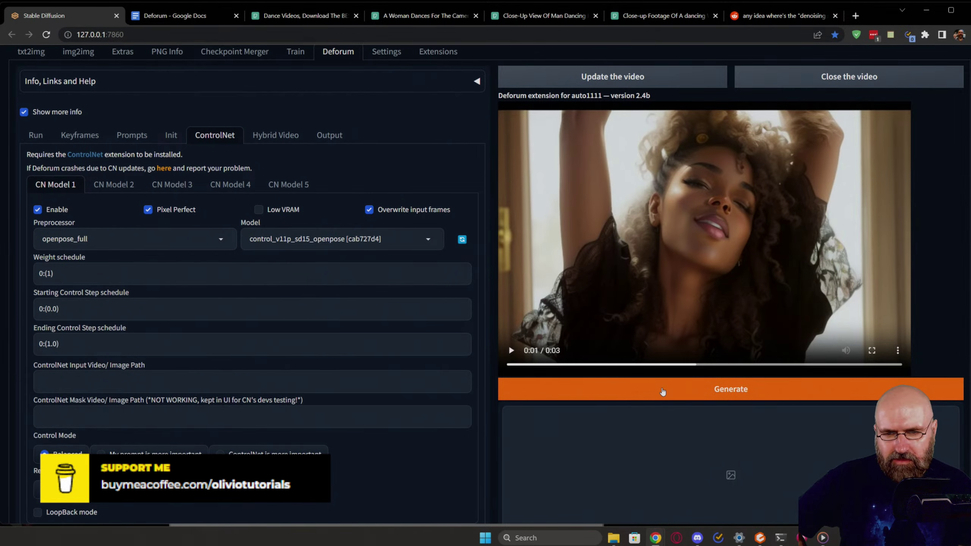
{"action": "left_click", "coordinate": [663, 390]}
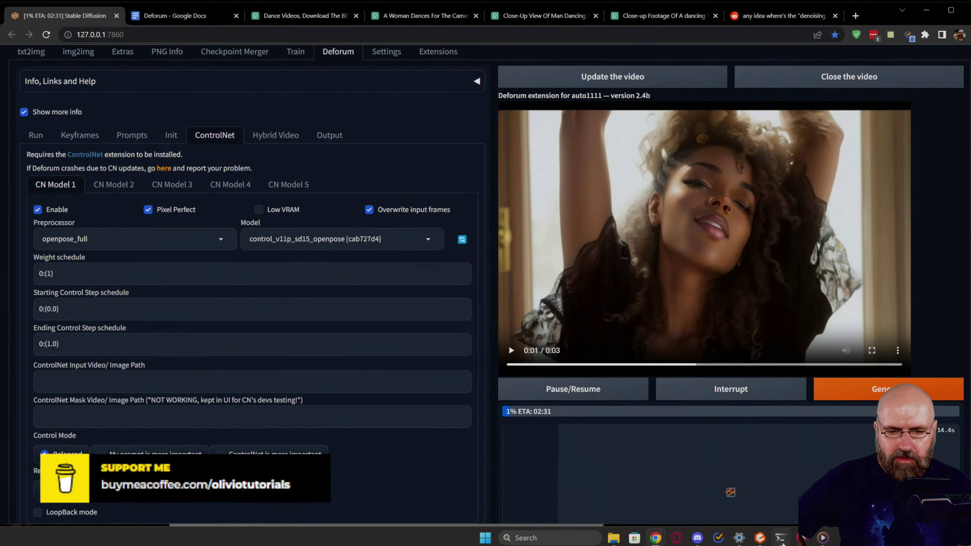
Step: Monitor the new render in the terminal log and preview, and recheck the error text and ControlNet settings
{"action": "left_click", "coordinate": [781, 538]}
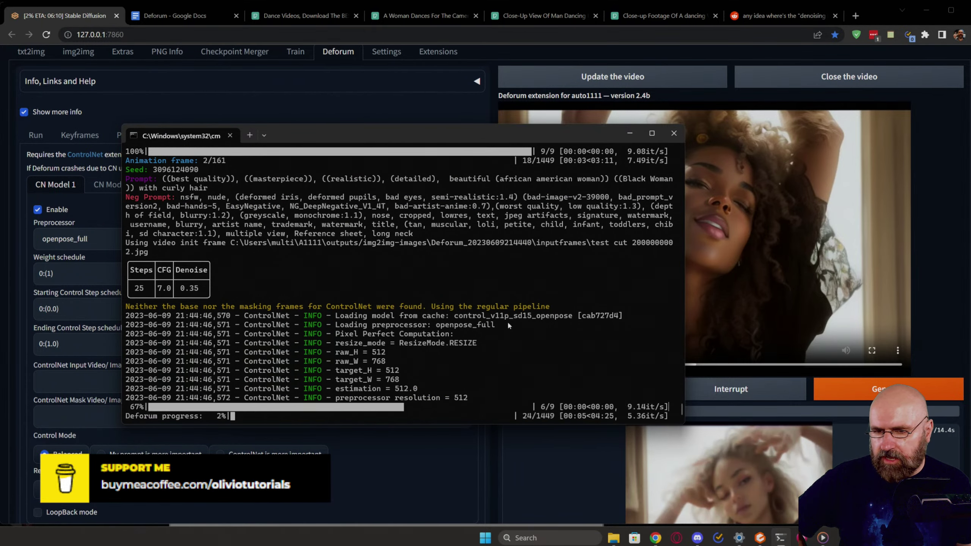
{"action": "scroll", "coordinate": [731, 369], "scroll_direction": "down", "scroll_amount": 5}
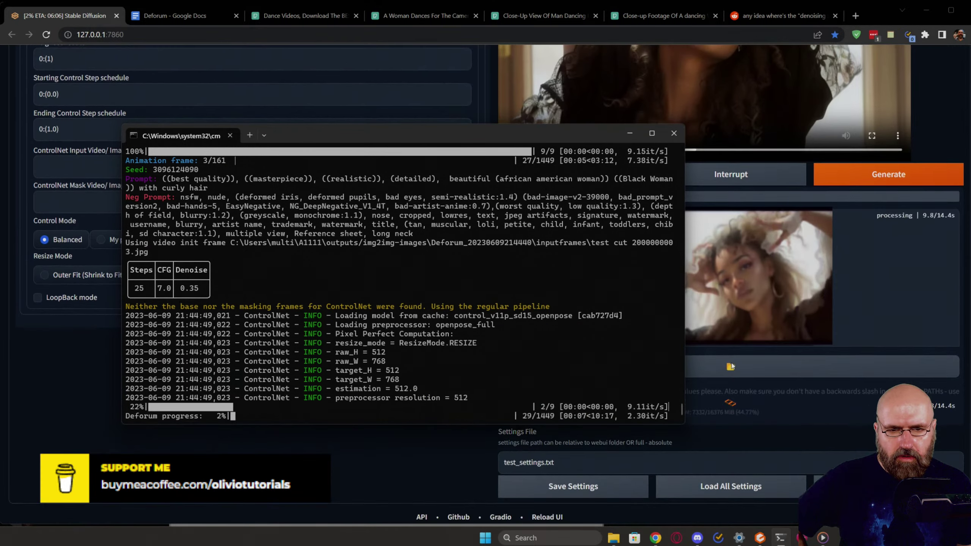
{"action": "left_click_drag", "start_coordinate": [533, 133], "coordinate": [378, 70]}
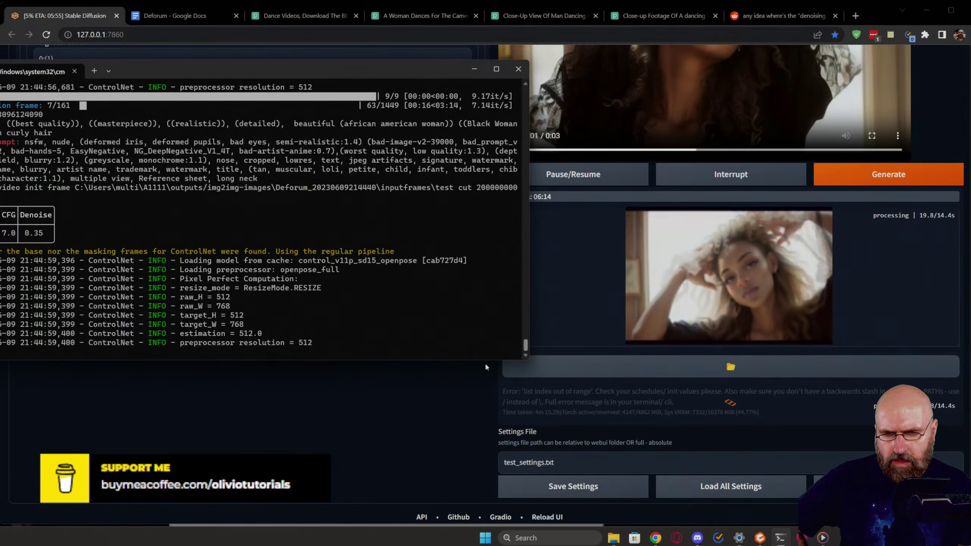
{"action": "left_click", "coordinate": [516, 400]}
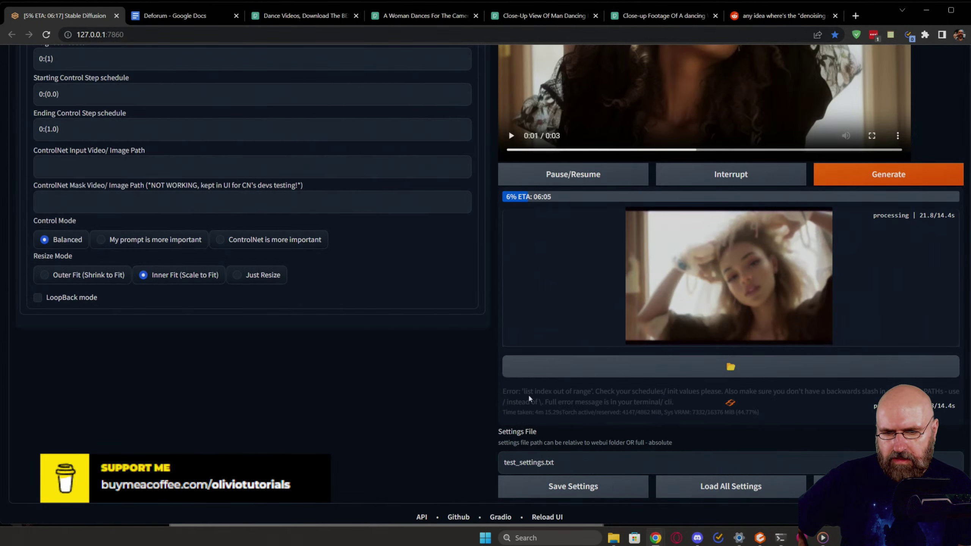
{"action": "scroll", "coordinate": [557, 391], "scroll_direction": "down", "scroll_amount": 1}
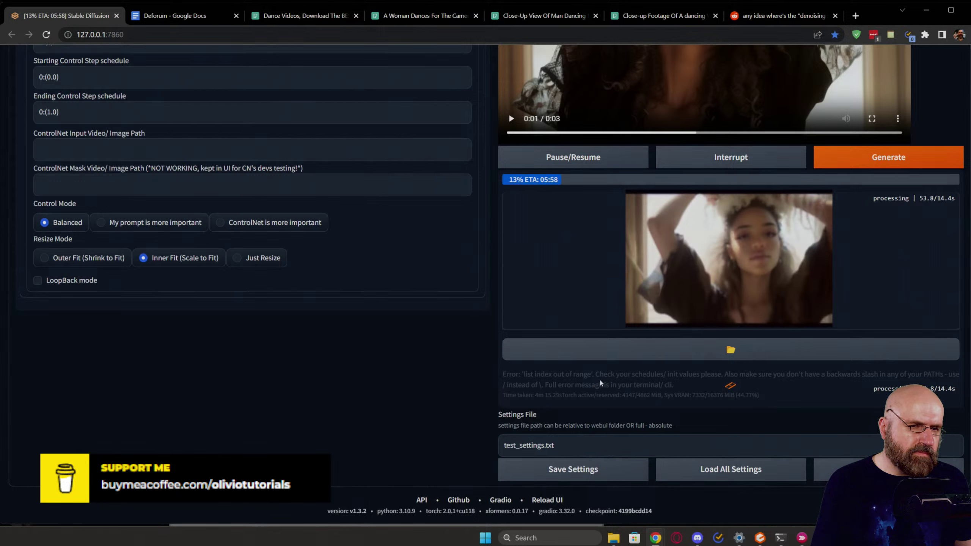
{"action": "scroll", "coordinate": [568, 359], "scroll_direction": "up", "scroll_amount": 3}
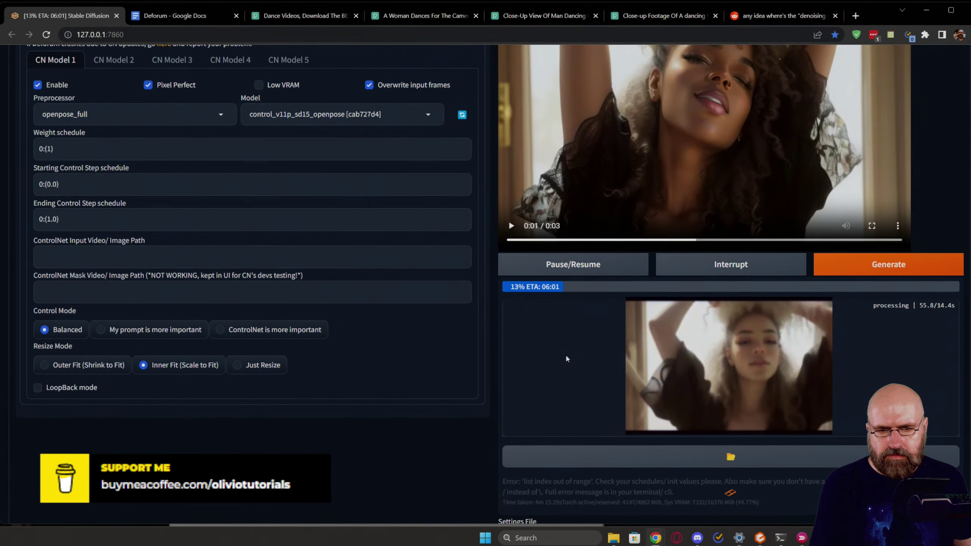
{"action": "scroll", "coordinate": [350, 373], "scroll_direction": "up", "scroll_amount": 5}
{"action": "scroll", "coordinate": [350, 374], "scroll_direction": "up", "scroll_amount": 1}
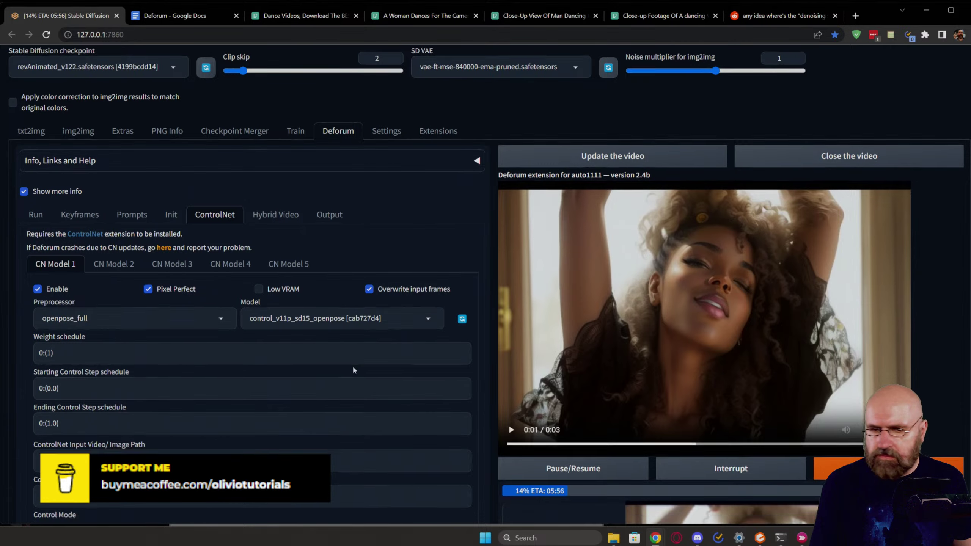
{"action": "scroll", "coordinate": [353, 368], "scroll_direction": "down", "scroll_amount": 7}
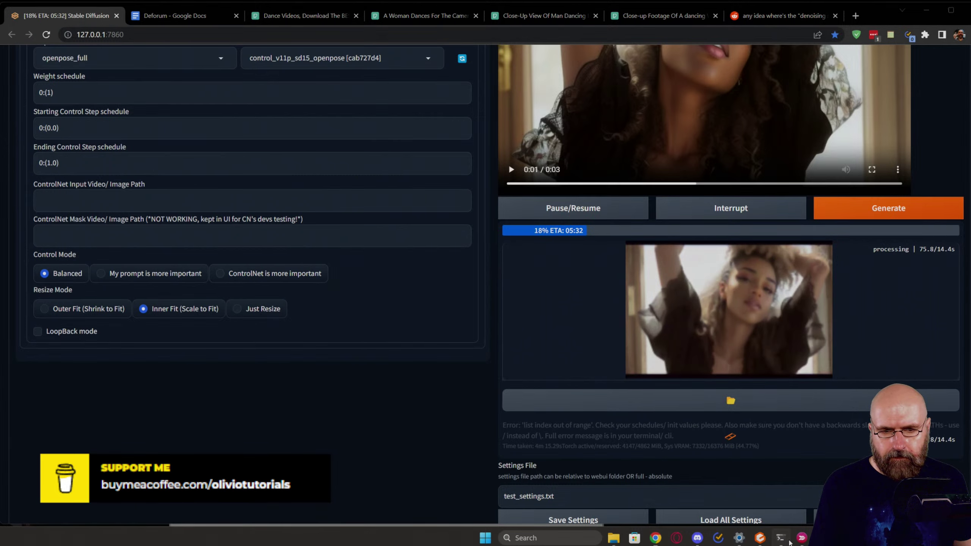
Step: Check the openpose render's progress in the terminal log, and look over the Deforum video and preview
{"action": "key", "text": "alt+Tab"}
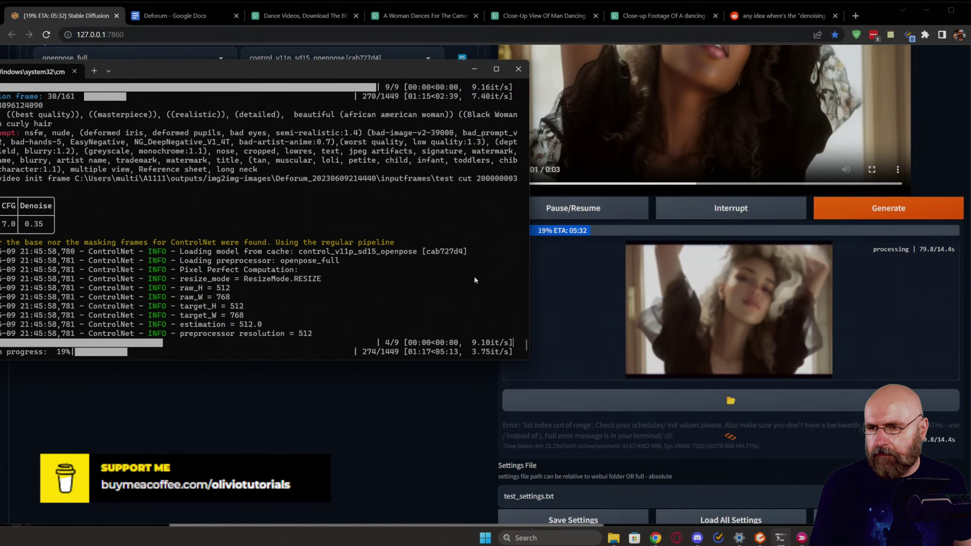
{"action": "left_click_drag", "start_coordinate": [284, 63], "coordinate": [373, 49]}
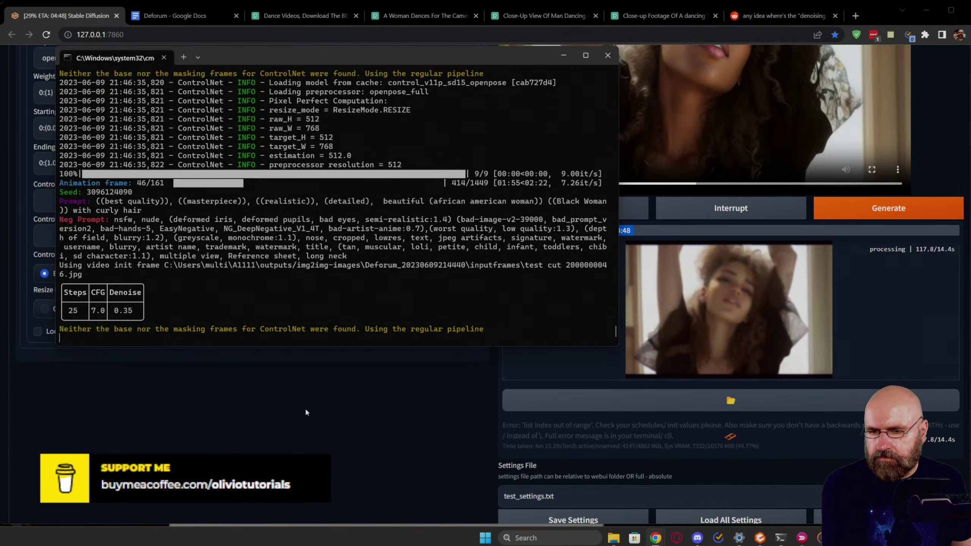
{"action": "left_click", "coordinate": [306, 406]}
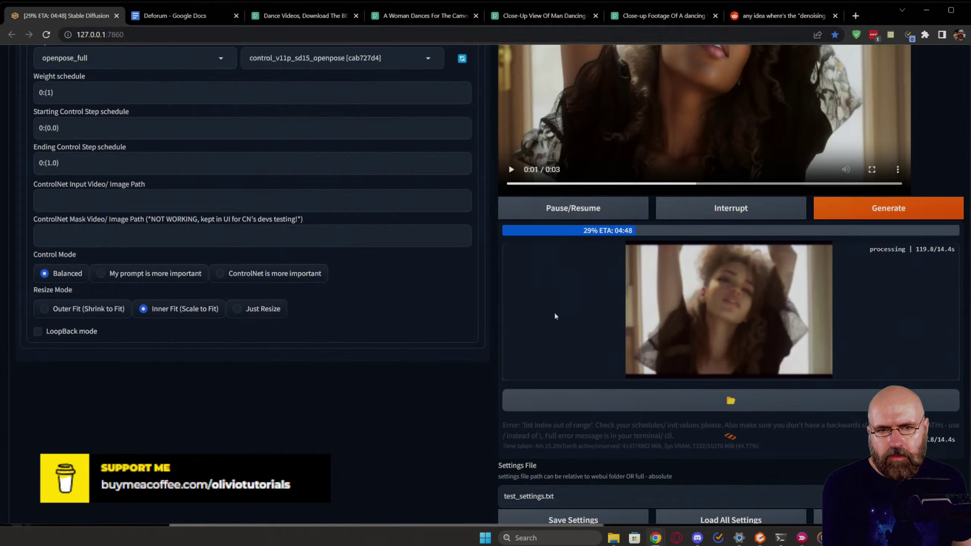
{"action": "scroll", "coordinate": [649, 336], "scroll_direction": "up", "scroll_amount": 4}
{"action": "scroll", "coordinate": [650, 337], "scroll_direction": "down", "scroll_amount": 4}
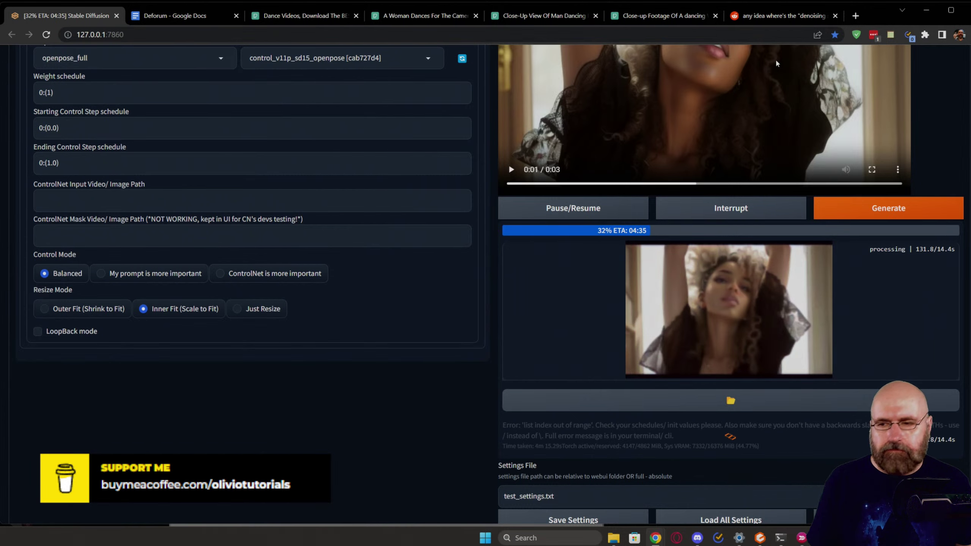
Step: Search Google for chalk in a new browser tab, refine the query to "chalk paint" and show the image results
{"action": "left_click", "coordinate": [856, 16]}
{"action": "type", "text": "chalk"}
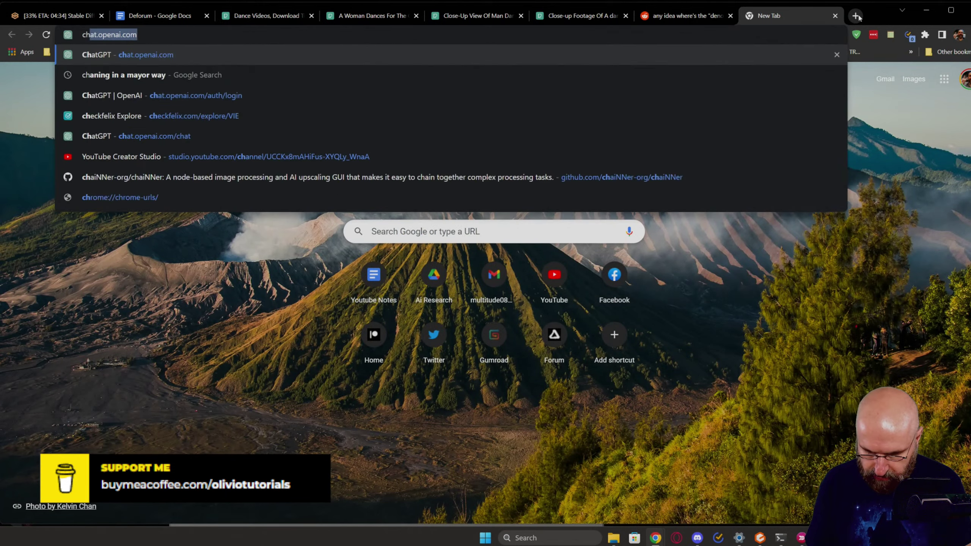
{"action": "key", "text": "Return"}
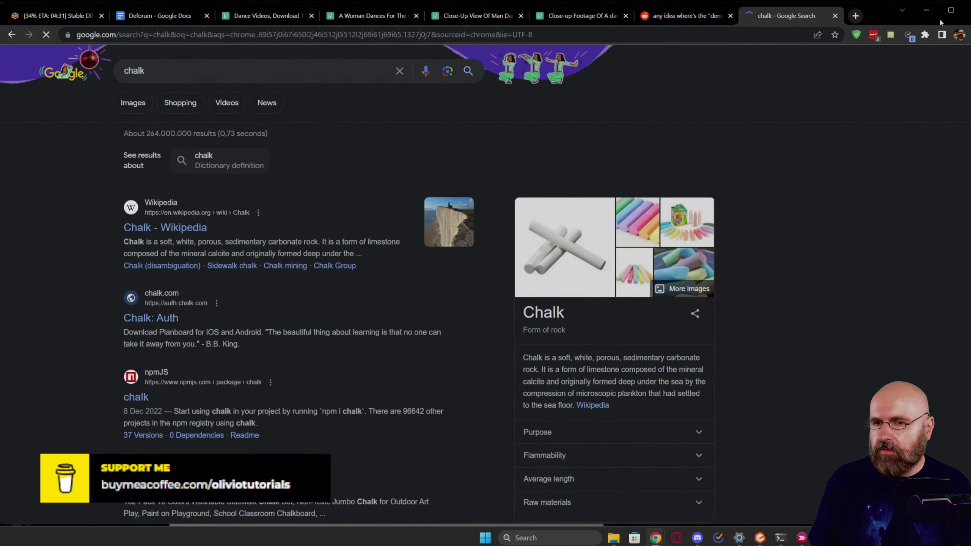
{"action": "left_click", "coordinate": [197, 70]}
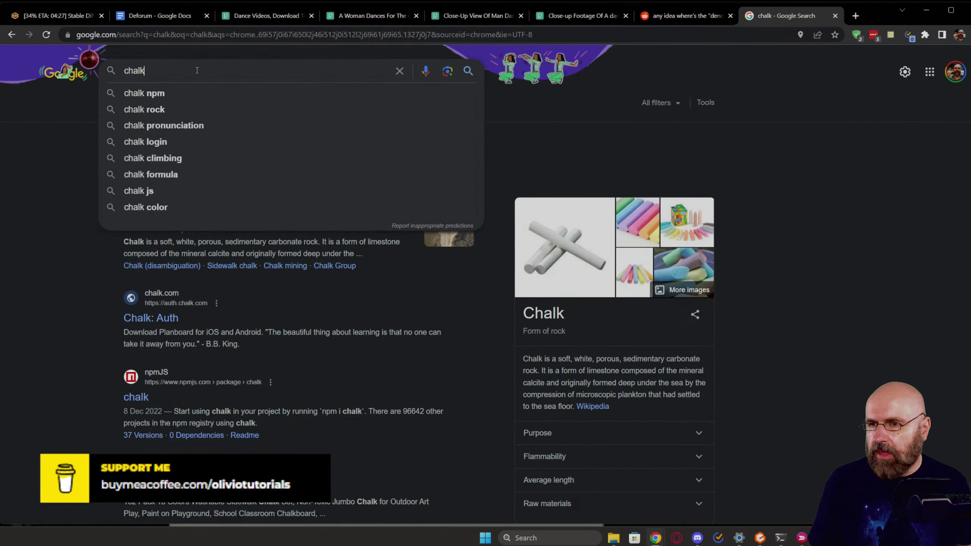
{"action": "type", "text": "paint"}
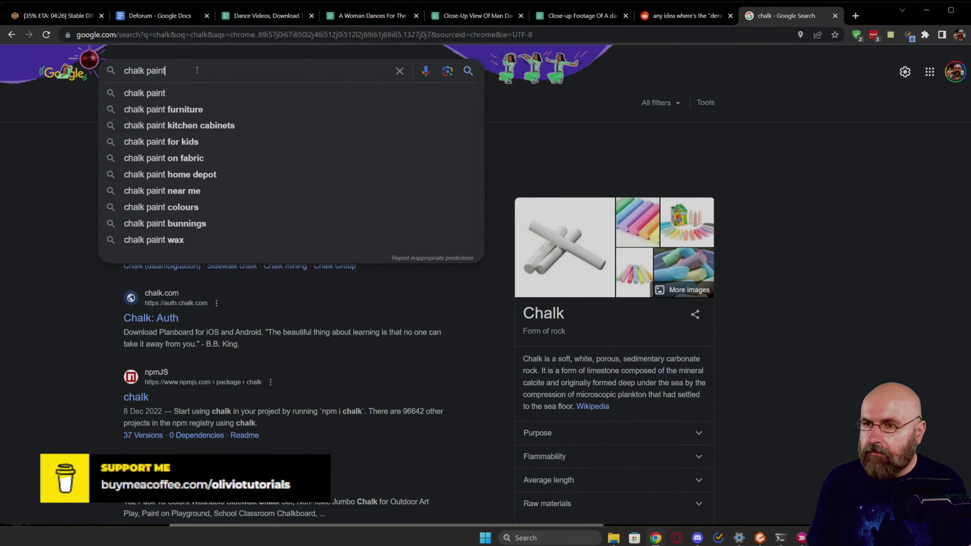
{"action": "key", "text": "Return"}
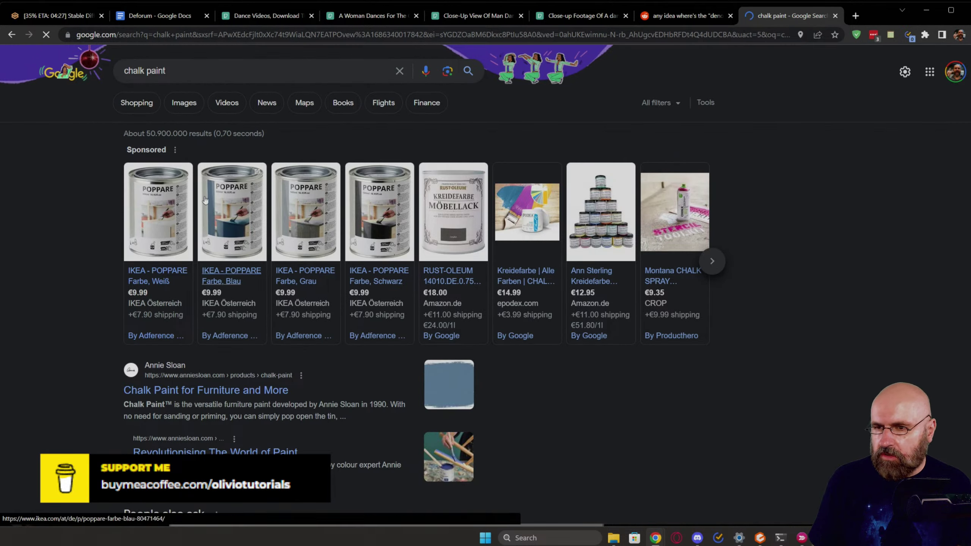
{"action": "mouse_move", "coordinate": [188, 206]}
{"action": "left_click", "coordinate": [183, 105]}
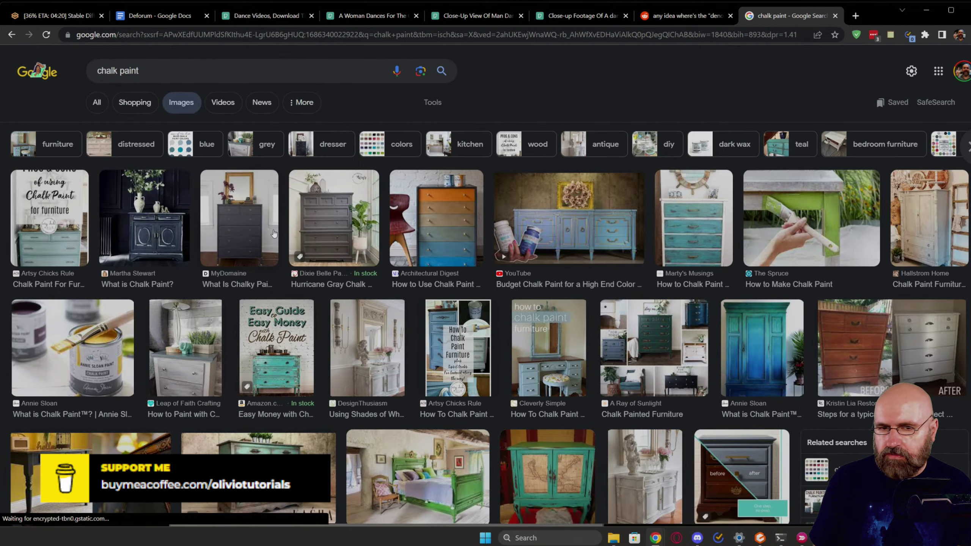
Step: View chalk paint example images, including the Annie Sloan paint and wardrobe, the Architectural Digest dresser and the Apartment Therapy dresser
{"action": "left_click", "coordinate": [91, 356]}
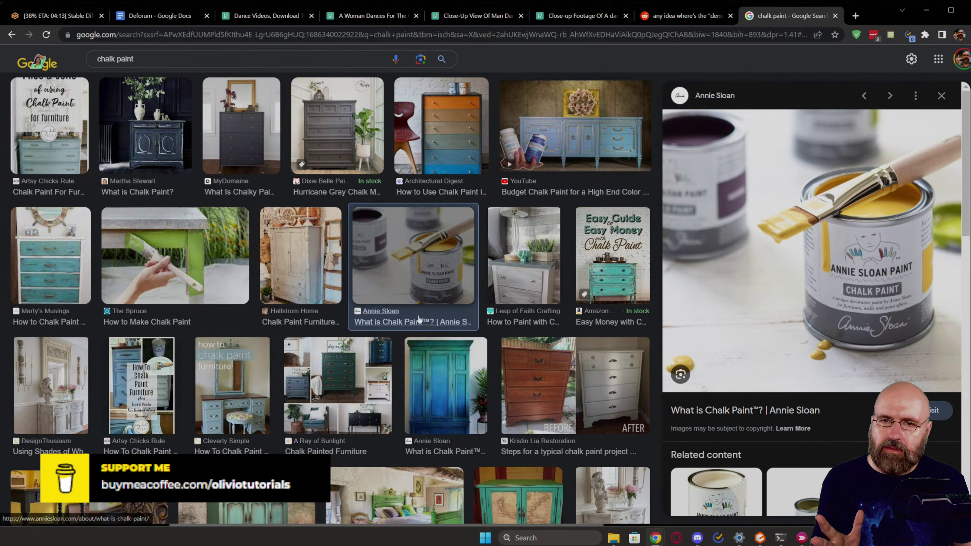
{"action": "left_click", "coordinate": [438, 132]}
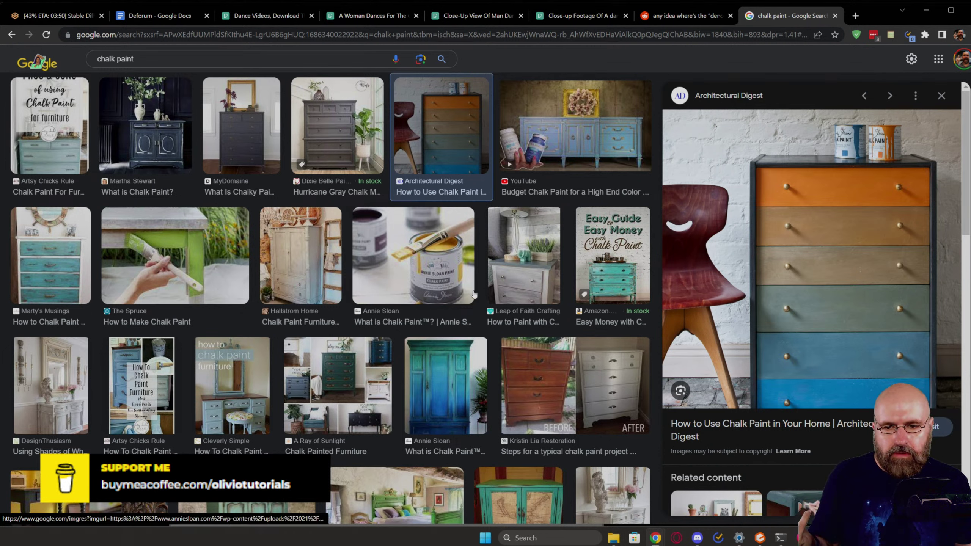
{"action": "left_click", "coordinate": [446, 386]}
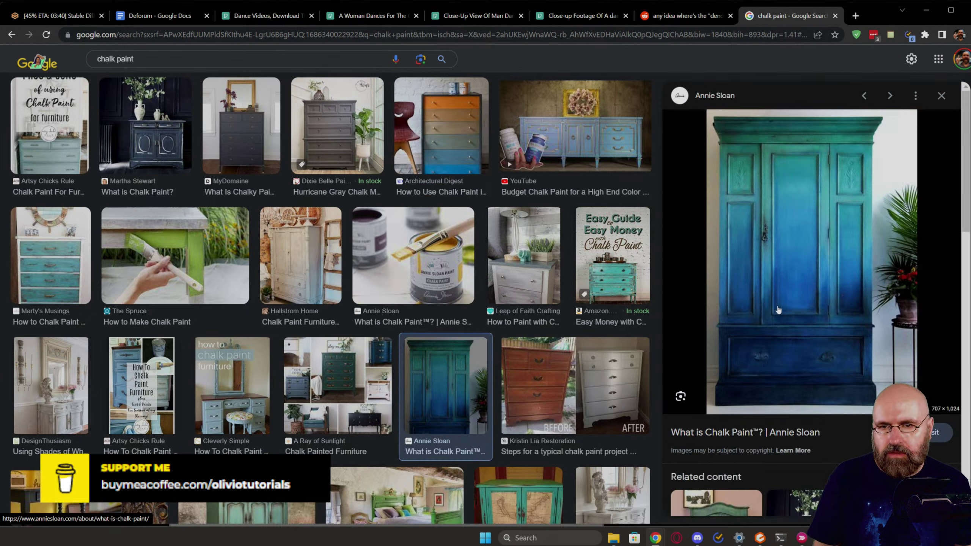
{"action": "key", "text": "alt+Left"}
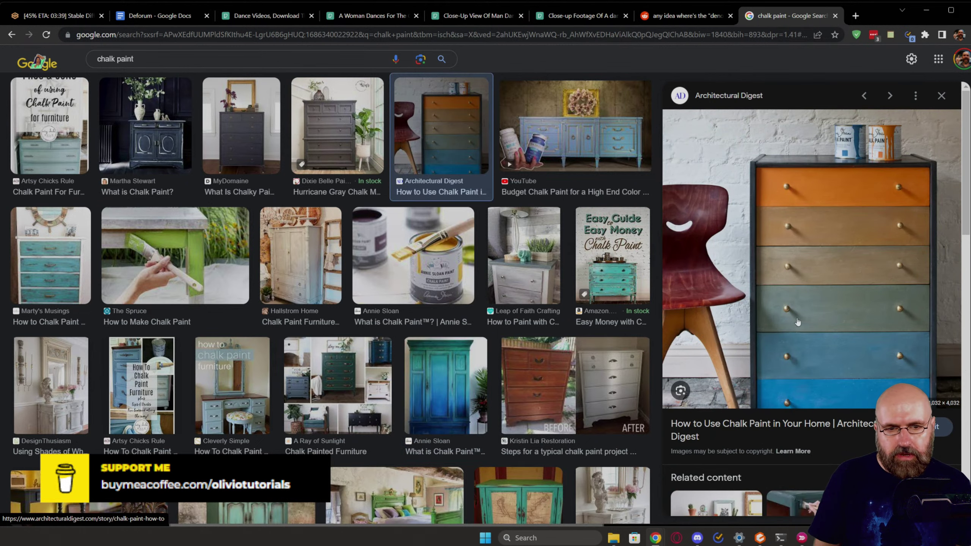
{"action": "scroll", "coordinate": [740, 293], "scroll_direction": "down", "scroll_amount": 4}
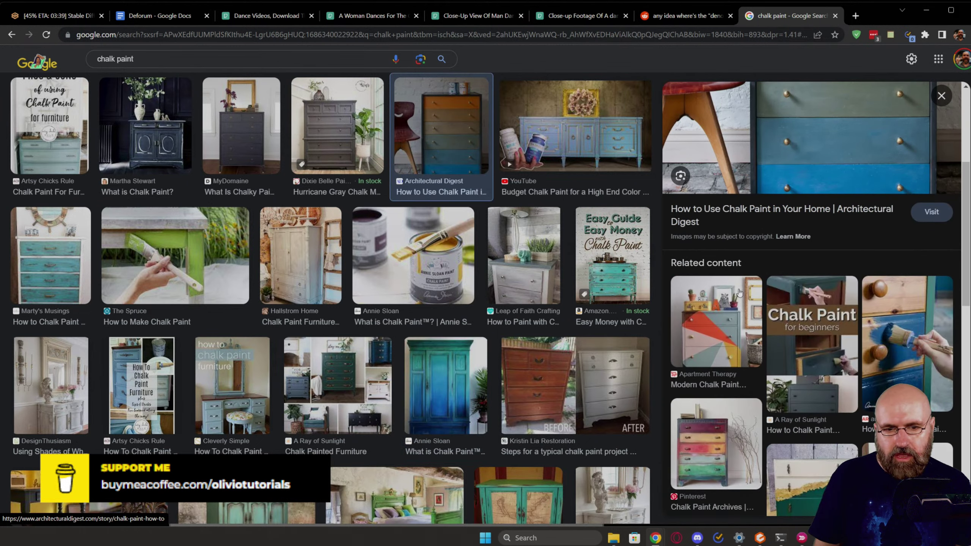
{"action": "left_click", "coordinate": [739, 329]}
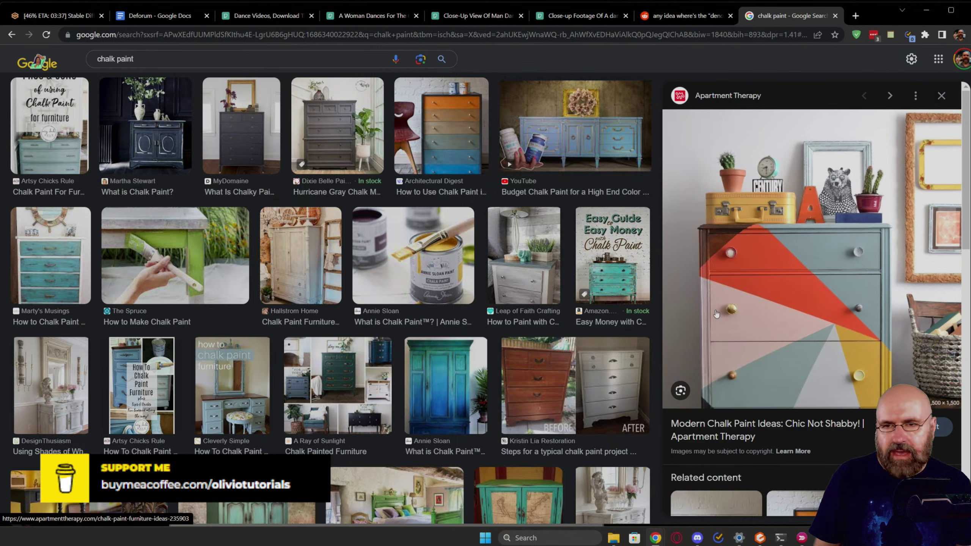
Step: Search Google Images for "maximalism" and view the Minimalist Vegan and Apartment Therapy interior examples
{"action": "left_click", "coordinate": [129, 65]}
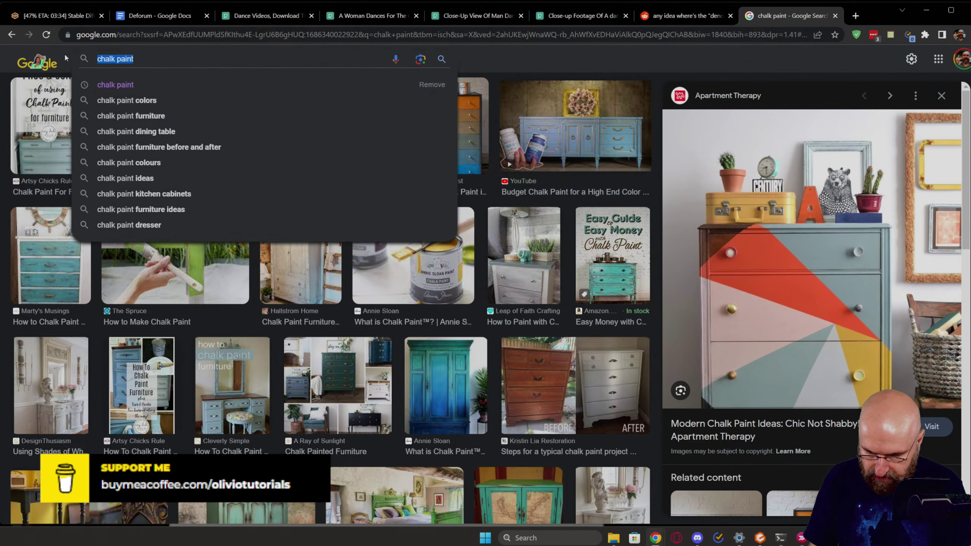
{"action": "type", "text": "maximali"}
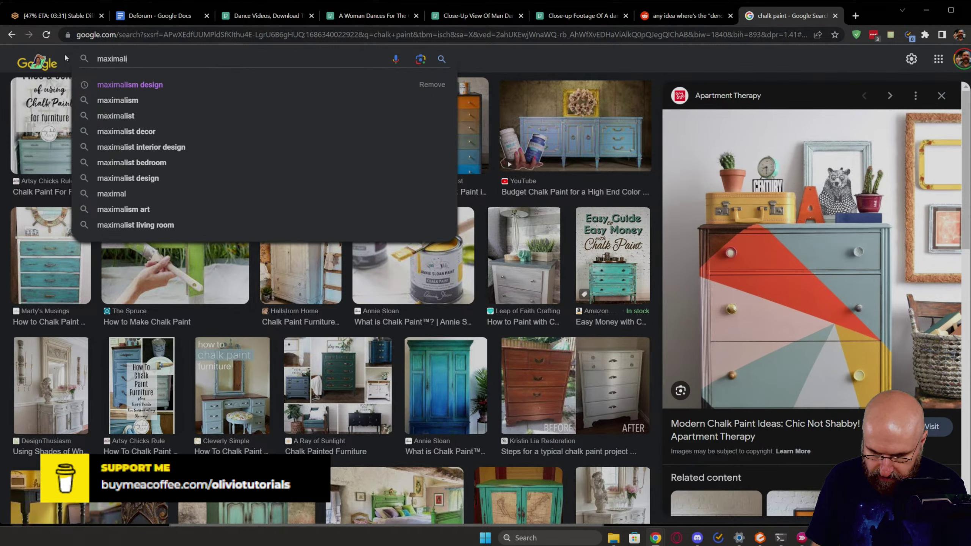
{"action": "type", "text": "sm"}
{"action": "key", "text": "Return"}
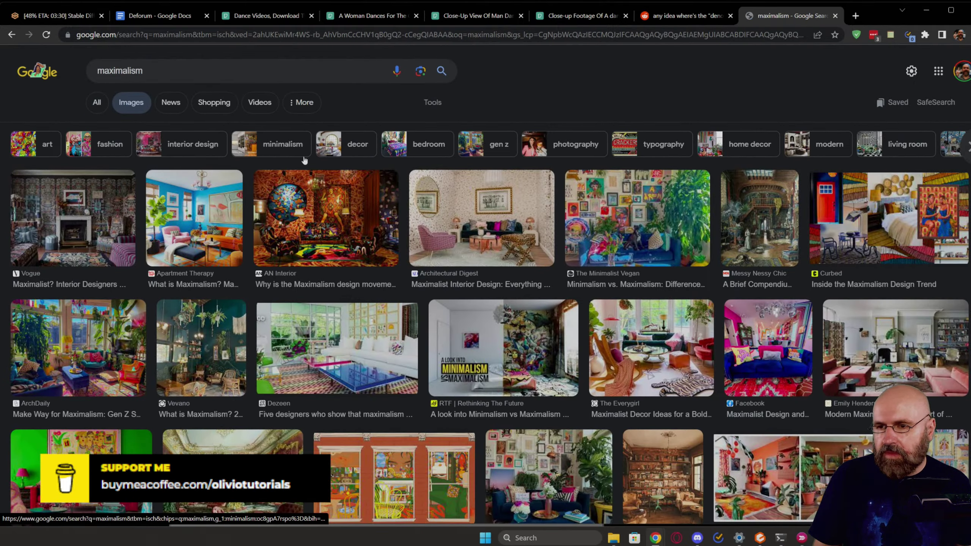
{"action": "left_click", "coordinate": [589, 229]}
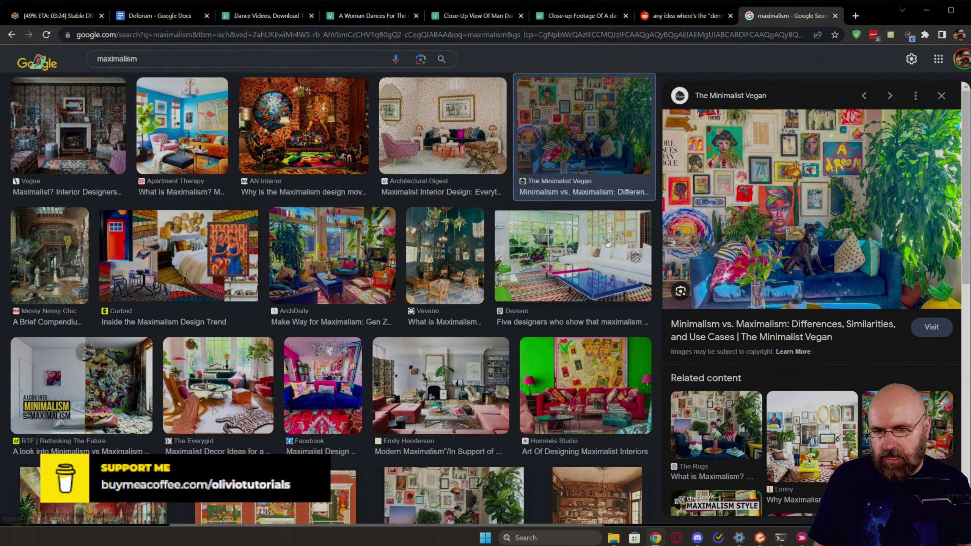
{"action": "scroll", "coordinate": [526, 263], "scroll_direction": "down", "scroll_amount": 4}
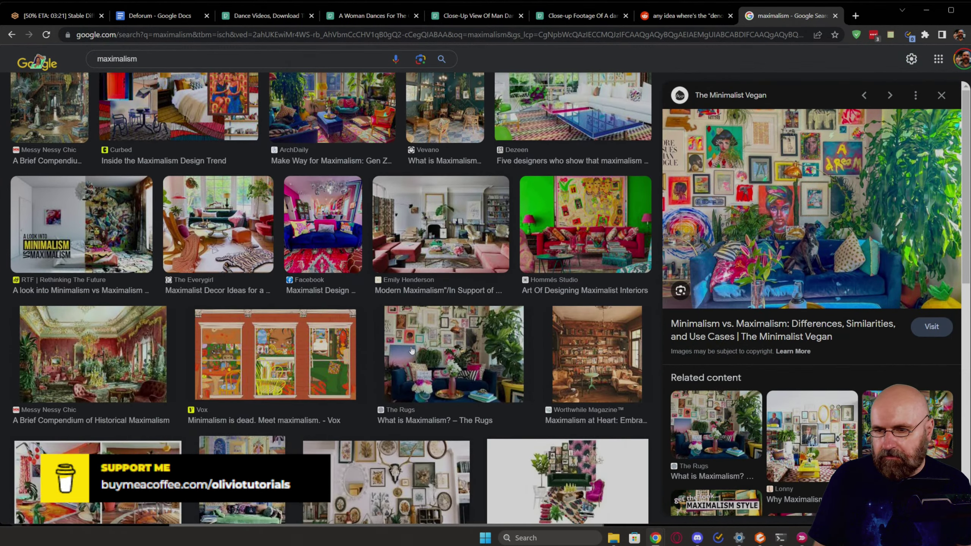
{"action": "scroll", "coordinate": [409, 337], "scroll_direction": "up", "scroll_amount": 5}
{"action": "left_click", "coordinate": [185, 221]}
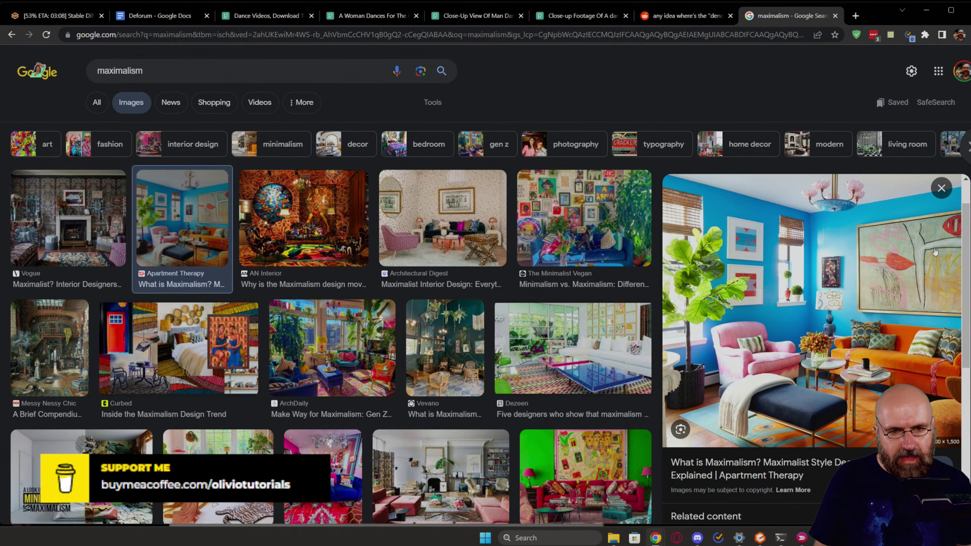
Step: Return to the Stable Diffusion page and interrupt the running openpose render
{"action": "left_click", "coordinate": [39, 17]}
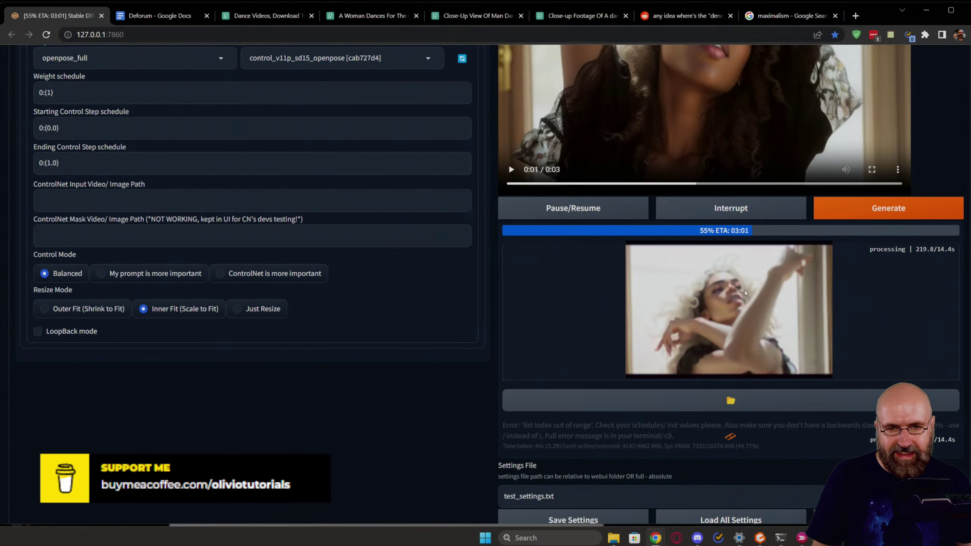
{"action": "scroll", "coordinate": [743, 292], "scroll_direction": "up", "scroll_amount": 3}
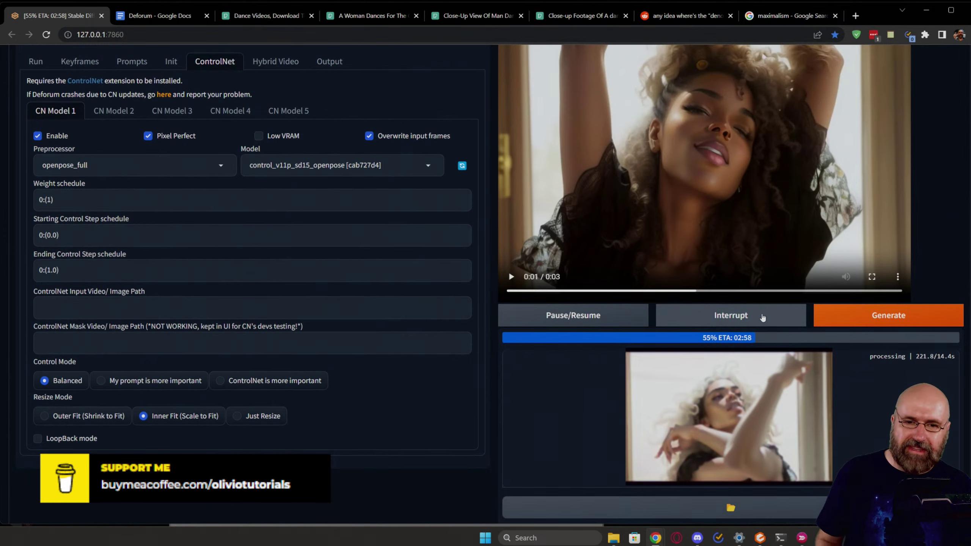
{"action": "left_click", "coordinate": [734, 317]}
{"action": "scroll", "coordinate": [630, 313], "scroll_direction": "up", "scroll_amount": 3}
{"action": "scroll", "coordinate": [630, 313], "scroll_direction": "up", "scroll_amount": 2}
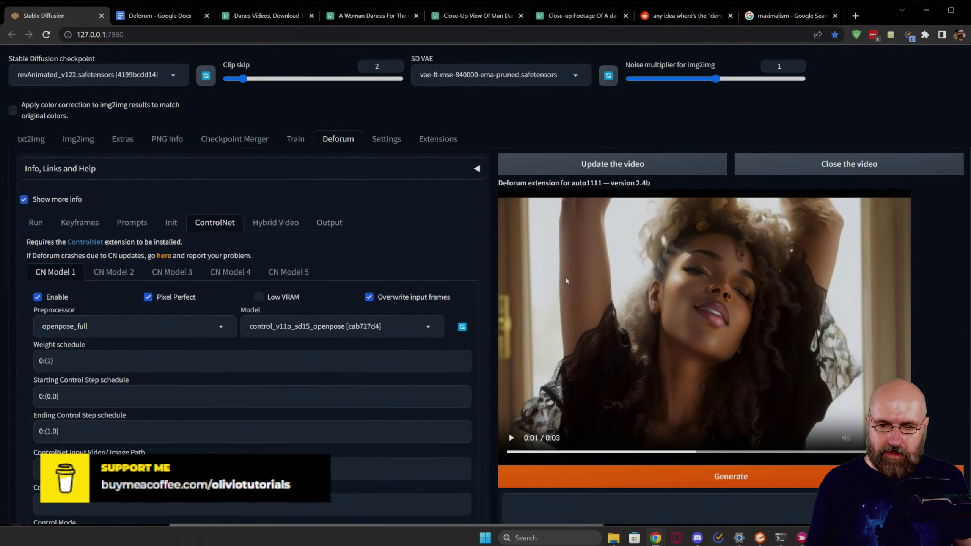
Step: Play the displayed Deforum video, update it to the latest render and pause the new playback for inspection
{"action": "left_click", "coordinate": [511, 439]}
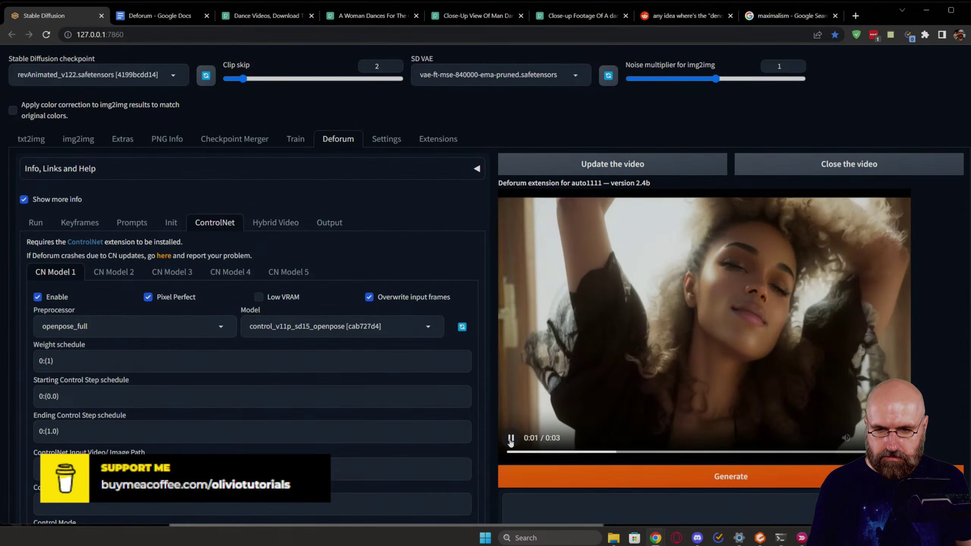
{"action": "left_click", "coordinate": [510, 439]}
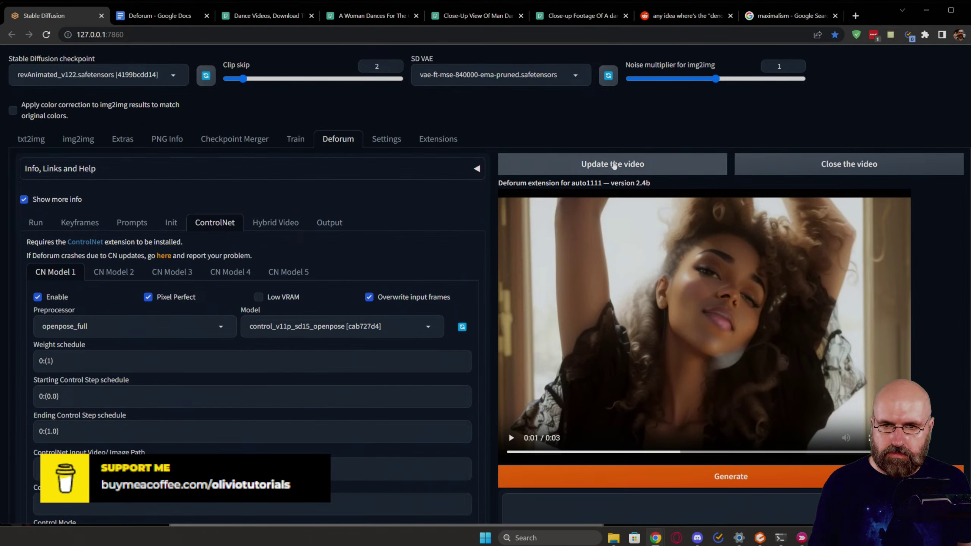
{"action": "left_click", "coordinate": [614, 165]}
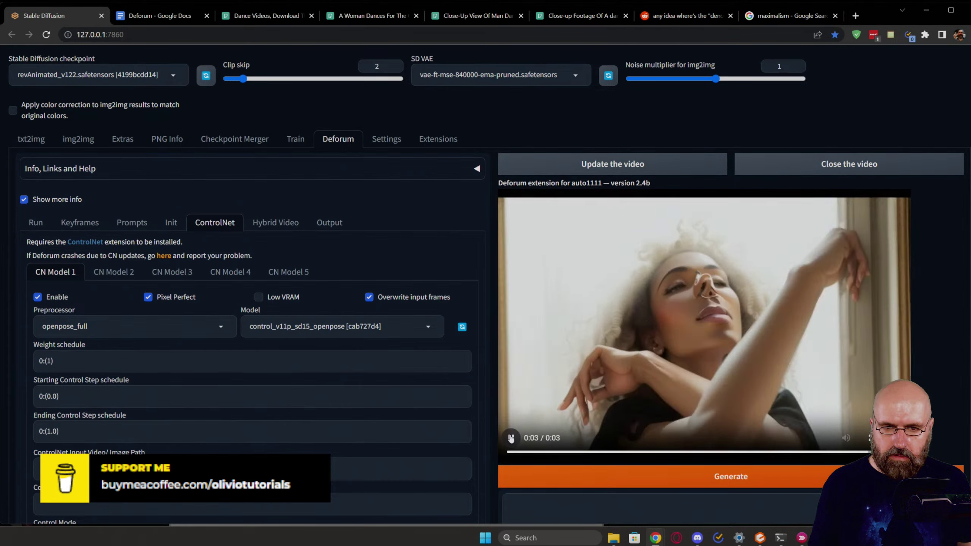
{"action": "left_click", "coordinate": [511, 438]}
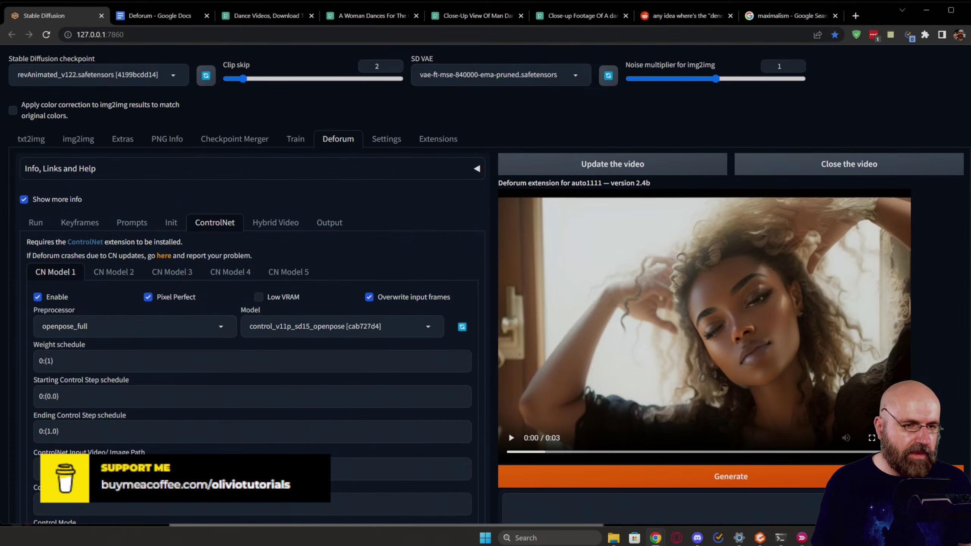
Step: Open ezgif.com in a new browser tab and go to its Animated GIF Maker
{"action": "left_click", "coordinate": [860, 18]}
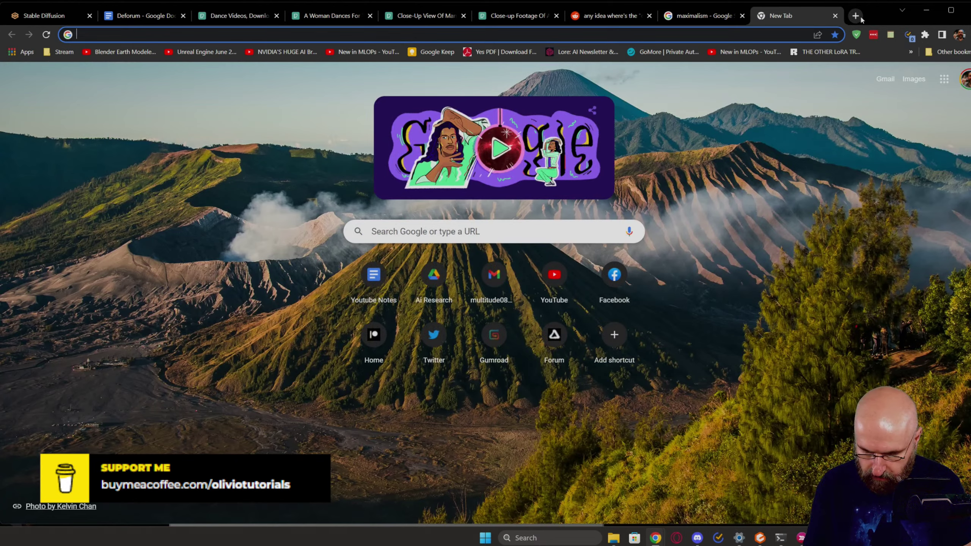
{"action": "type", "text": "ezgif.com/gif-to-mp4"}
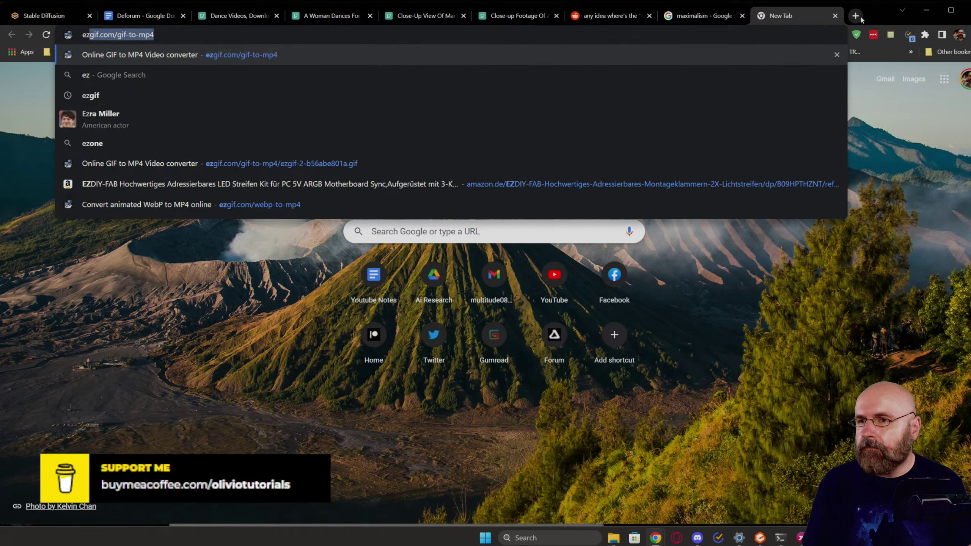
{"action": "key", "text": "Return"}
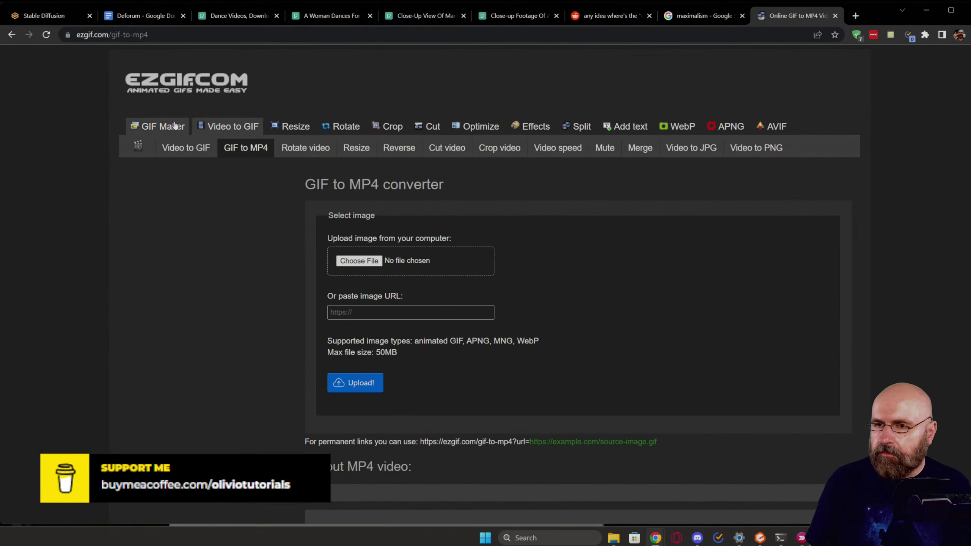
{"action": "left_click", "coordinate": [175, 125]}
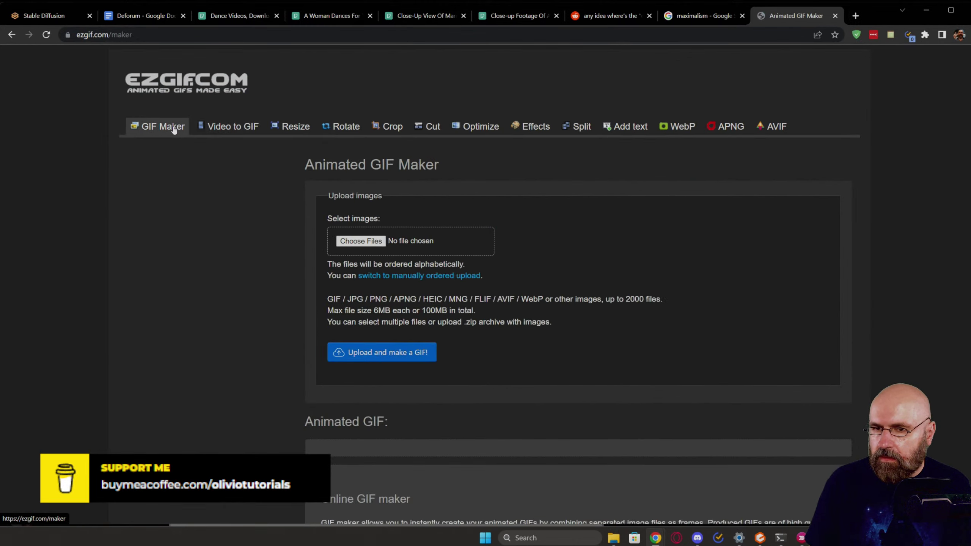
{"action": "left_click", "coordinate": [370, 239]}
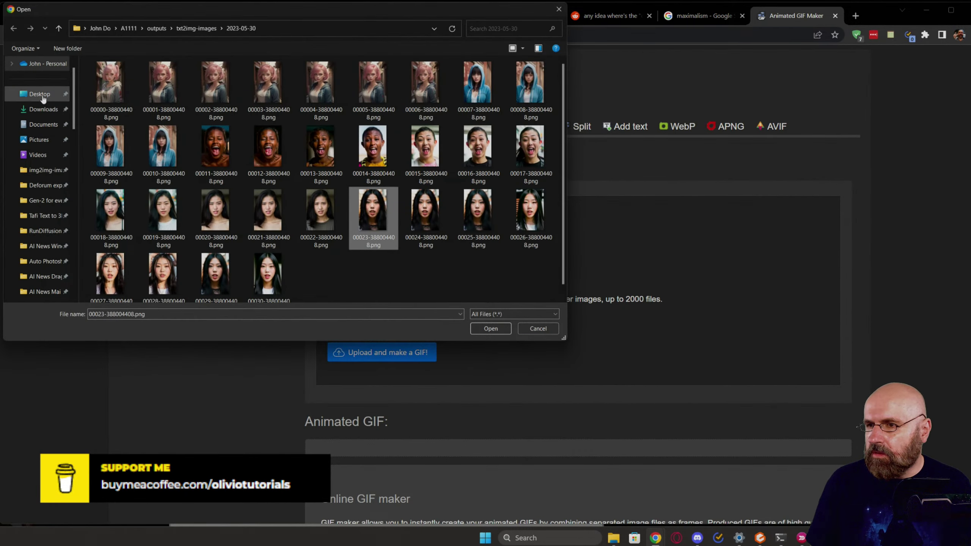
{"action": "left_click", "coordinate": [40, 94]}
{"action": "left_click", "coordinate": [45, 170]}
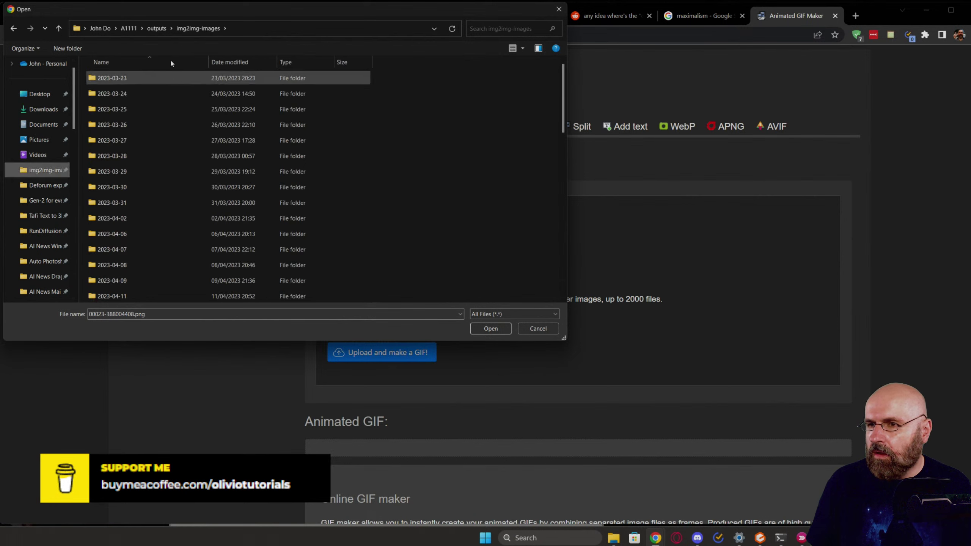
{"action": "scroll", "coordinate": [144, 132], "scroll_direction": "down", "scroll_amount": 5}
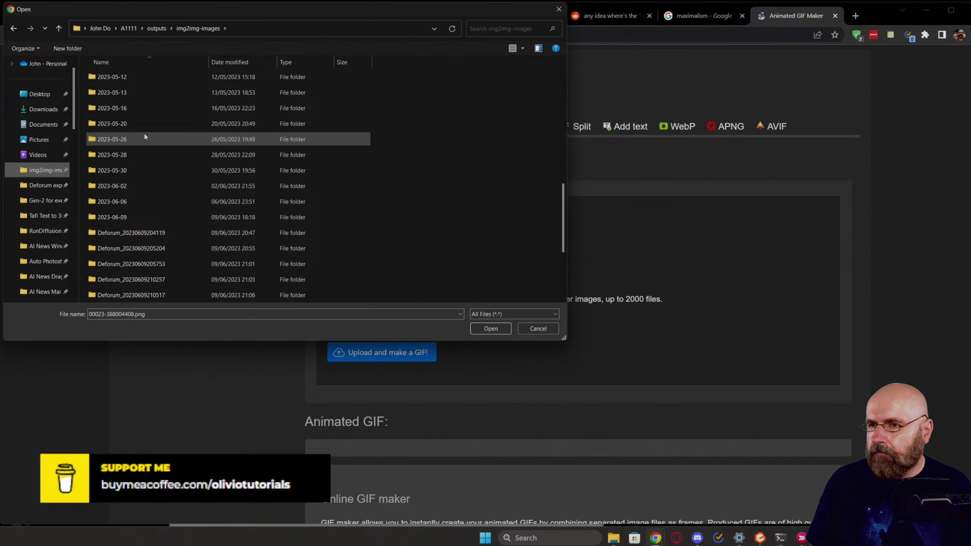
{"action": "left_click", "coordinate": [258, 63]}
{"action": "double_click", "coordinate": [158, 78]}
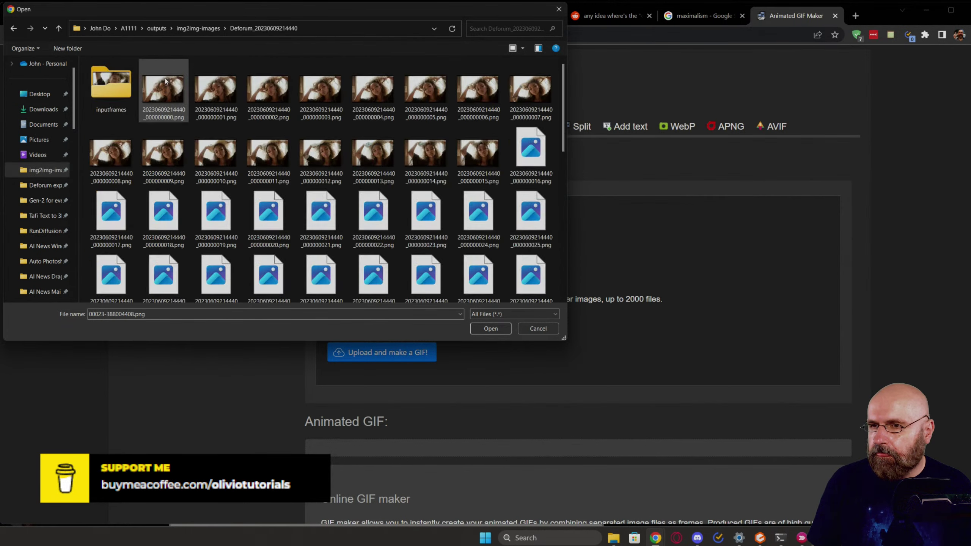
{"action": "left_click", "coordinate": [175, 94]}
{"action": "scroll", "coordinate": [225, 168], "scroll_direction": "down", "scroll_amount": 10}
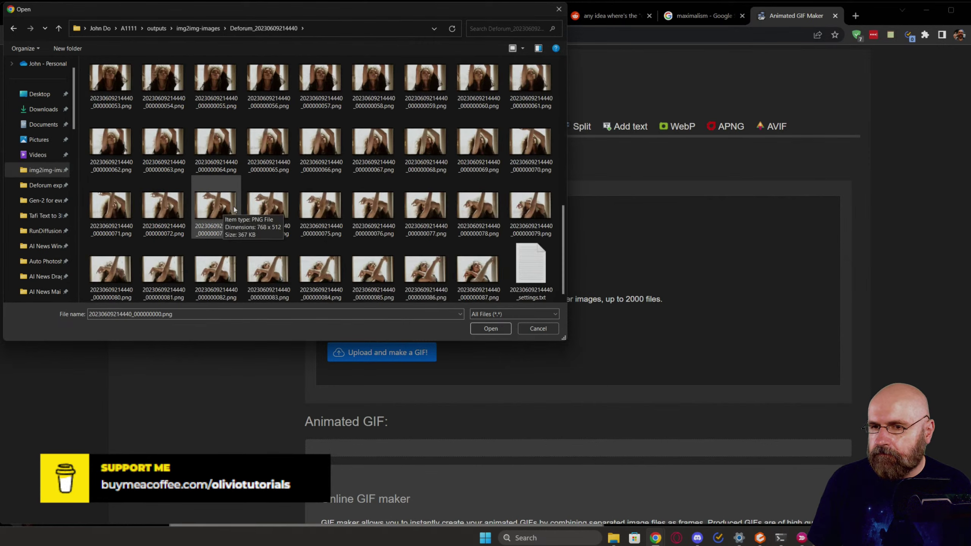
{"action": "left_click", "coordinate": [481, 273], "text": "shift"}
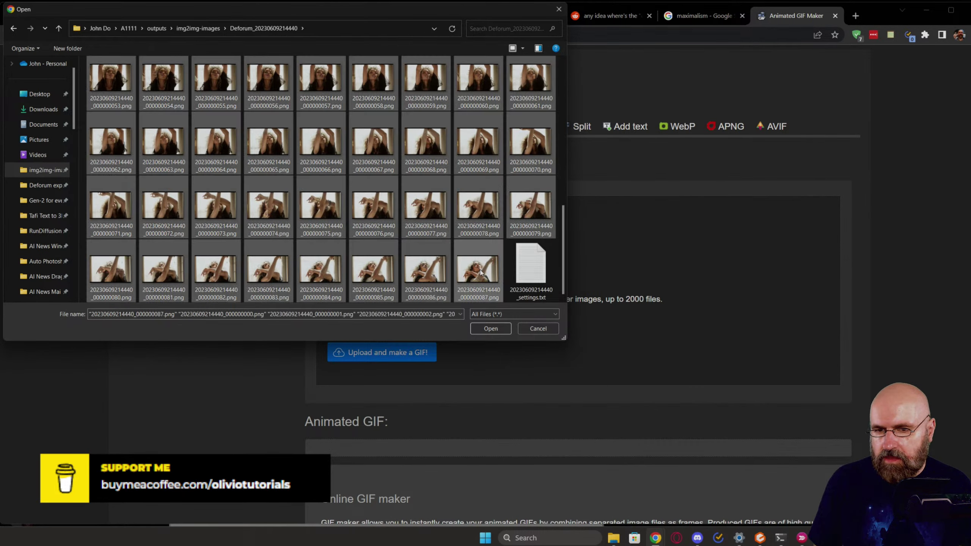
{"action": "left_click", "coordinate": [484, 328]}
{"action": "left_click", "coordinate": [403, 352]}
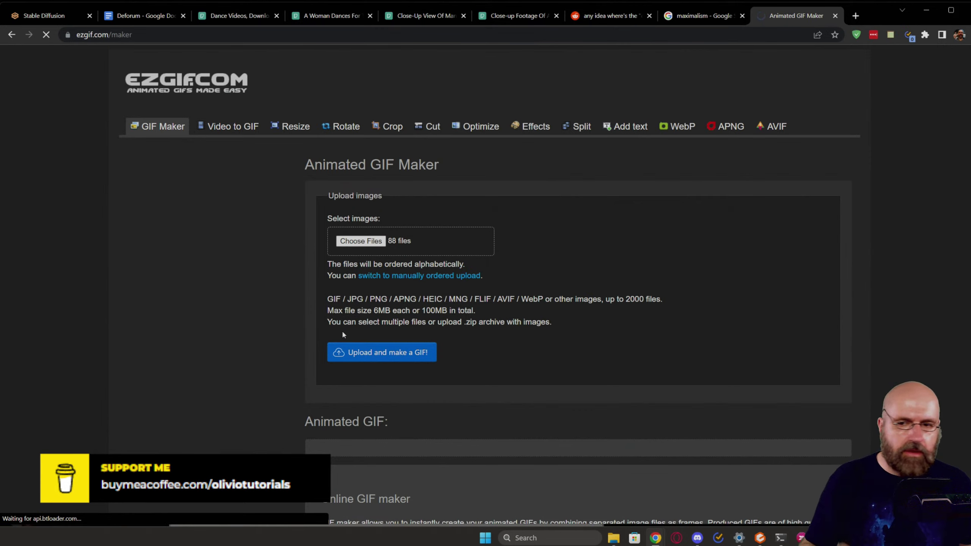
{"action": "scroll", "coordinate": [248, 316], "scroll_direction": "down", "scroll_amount": 10}
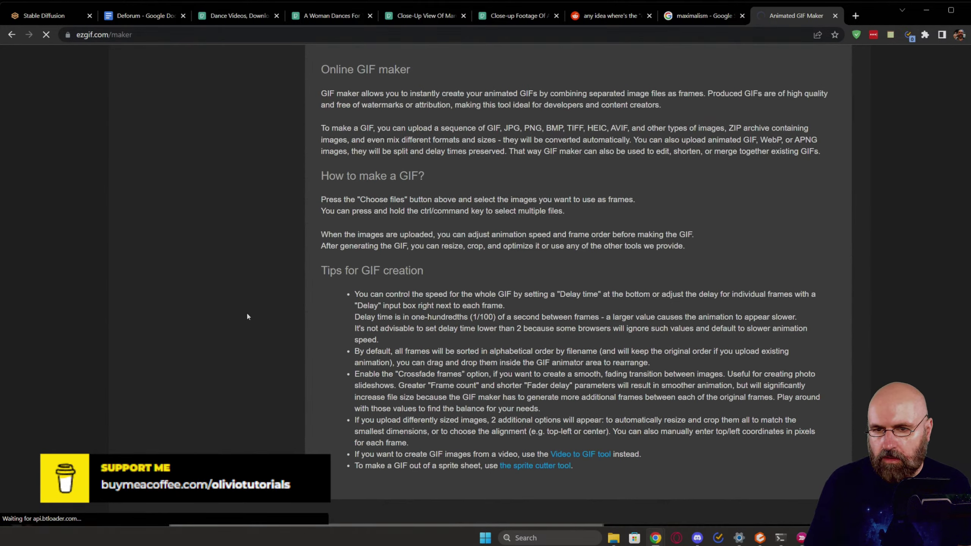
{"action": "scroll", "coordinate": [247, 316], "scroll_direction": "up", "scroll_amount": 9}
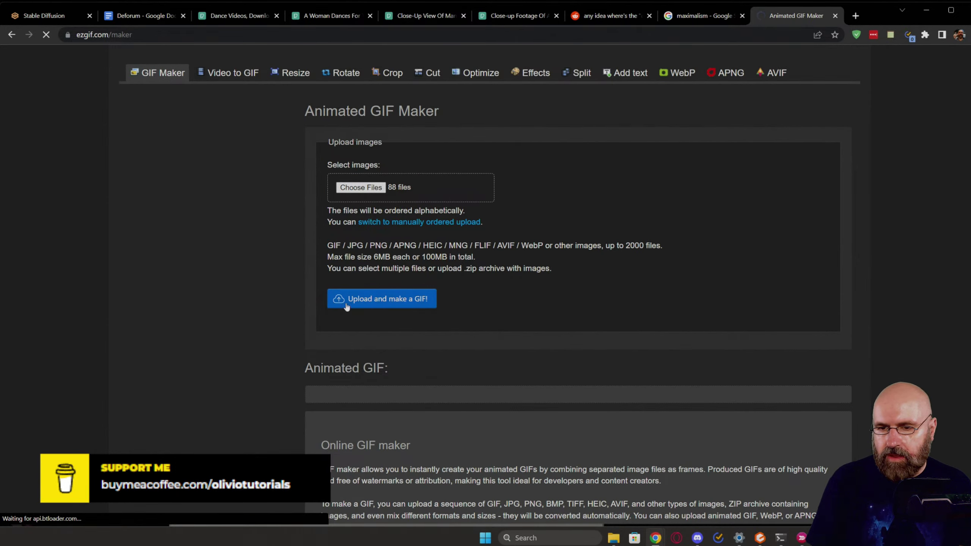
{"action": "scroll", "coordinate": [236, 335], "scroll_direction": "down", "scroll_amount": 8}
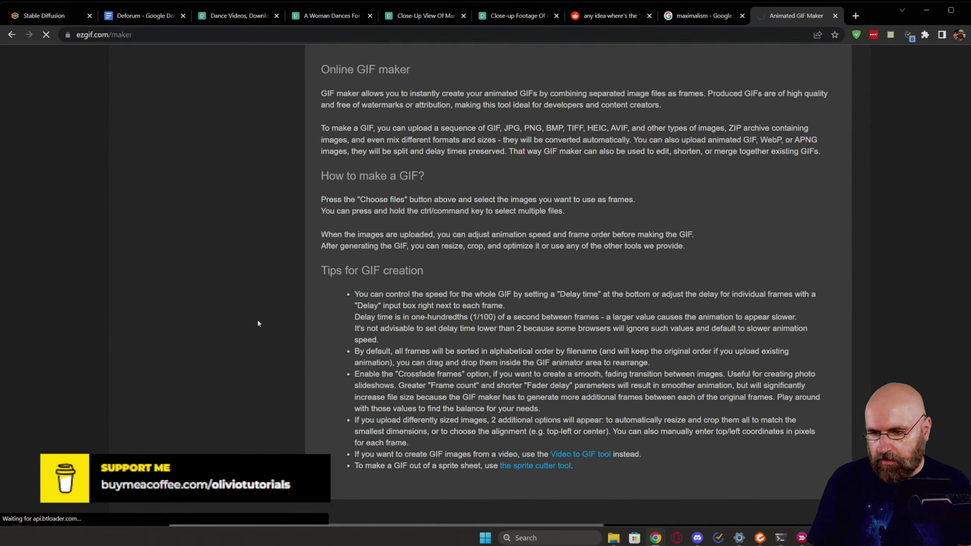
{"action": "scroll", "coordinate": [263, 336], "scroll_direction": "up", "scroll_amount": 8}
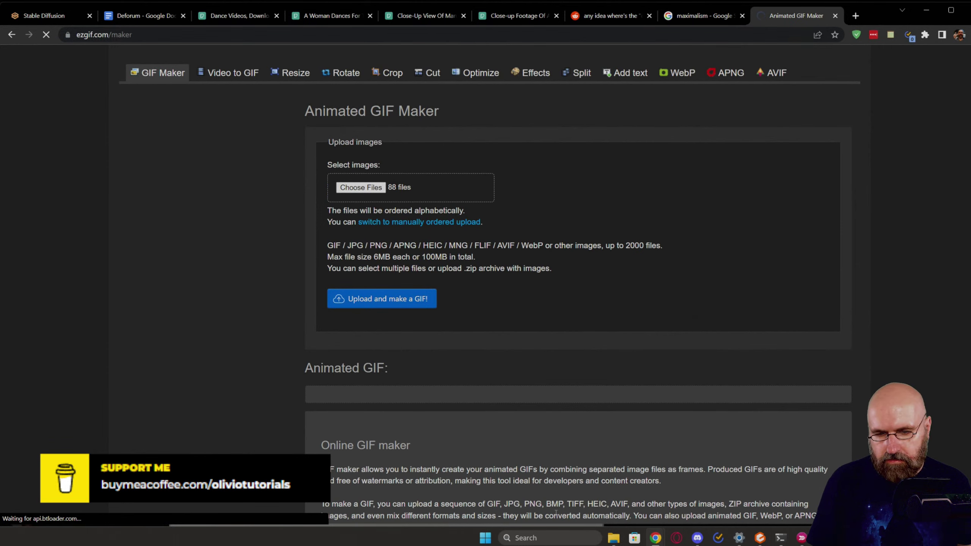
Step: Launch Blender 3.5 and dismiss its splash screen
{"action": "left_click", "coordinate": [550, 538]}
{"action": "type", "text": "bl"}
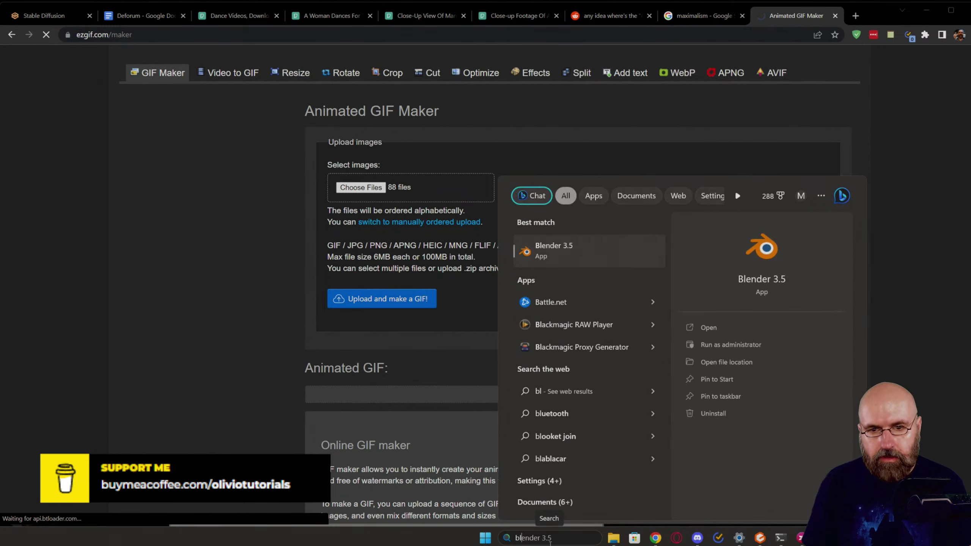
{"action": "key", "text": "Return"}
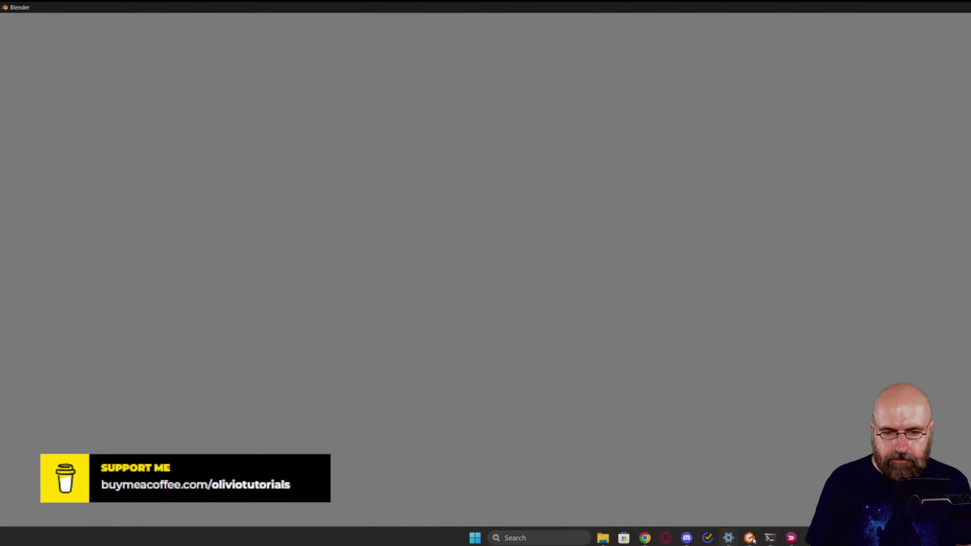
{"action": "left_click", "coordinate": [676, 511]}
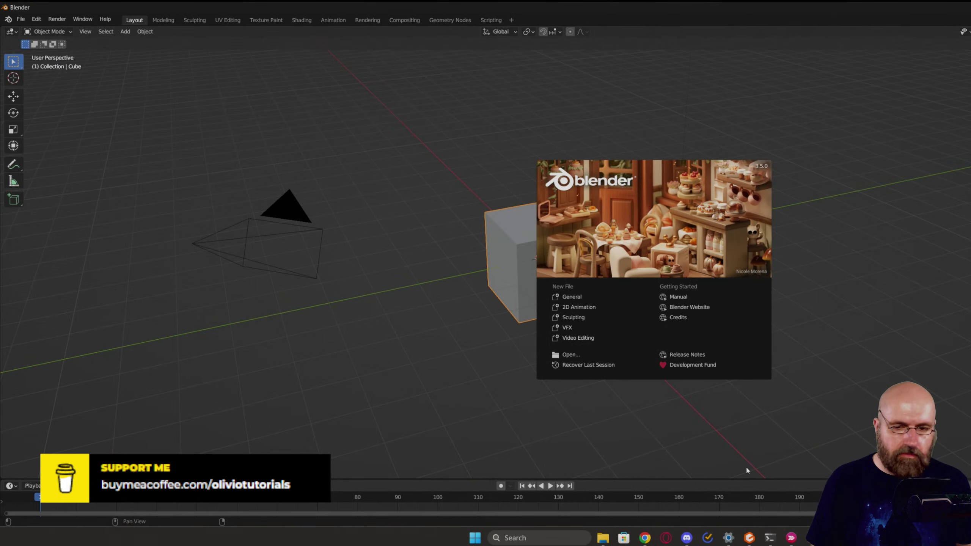
{"action": "left_click", "coordinate": [672, 452]}
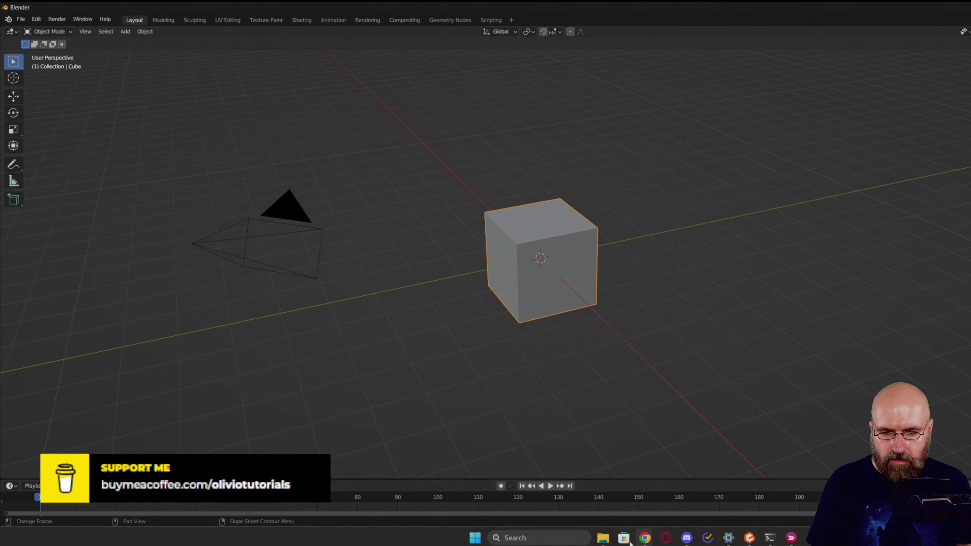
Step: Move and resize the Blender window so its outliner and properties editor fit within the screen
{"action": "left_click", "coordinate": [645, 540]}
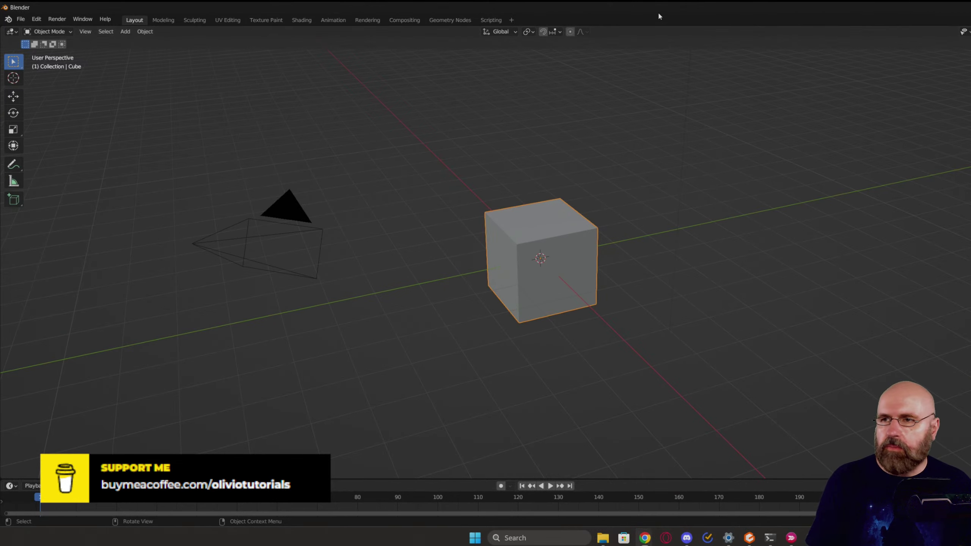
{"action": "left_click_drag", "start_coordinate": [480, 4], "coordinate": [473, 37]}
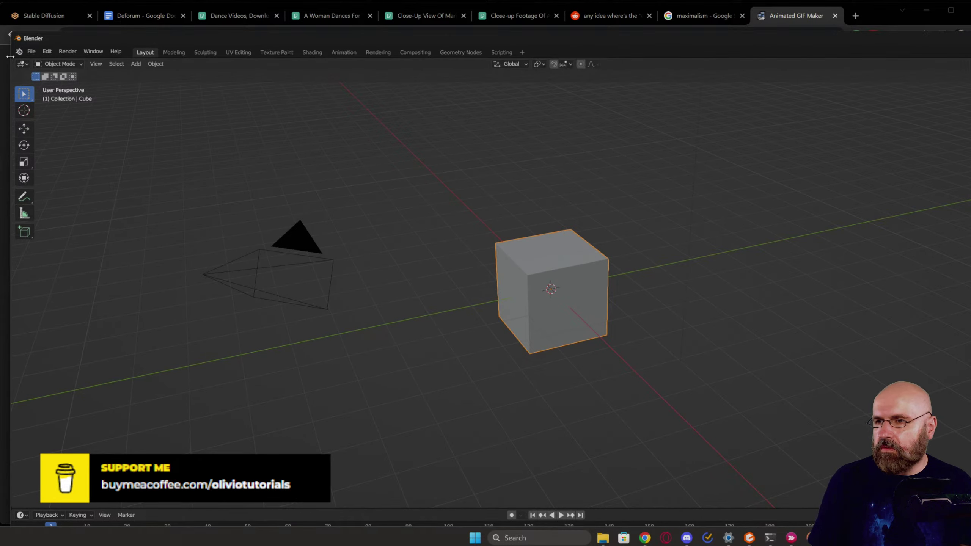
{"action": "left_click_drag", "start_coordinate": [10, 57], "coordinate": [646, 56]}
{"action": "left_click_drag", "start_coordinate": [759, 33], "coordinate": [127, 10]}
{"action": "left_click_drag", "start_coordinate": [555, 171], "coordinate": [518, 181]}
{"action": "left_click_drag", "start_coordinate": [673, 152], "coordinate": [969, 155]}
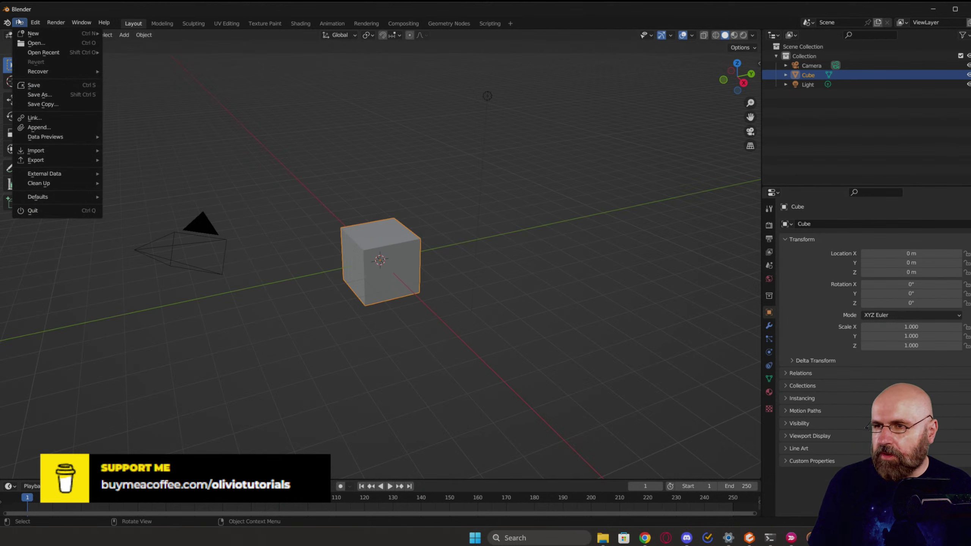
Step: Create a new Blender file from the Video Editing template
{"action": "mouse_move", "coordinate": [46, 36]}
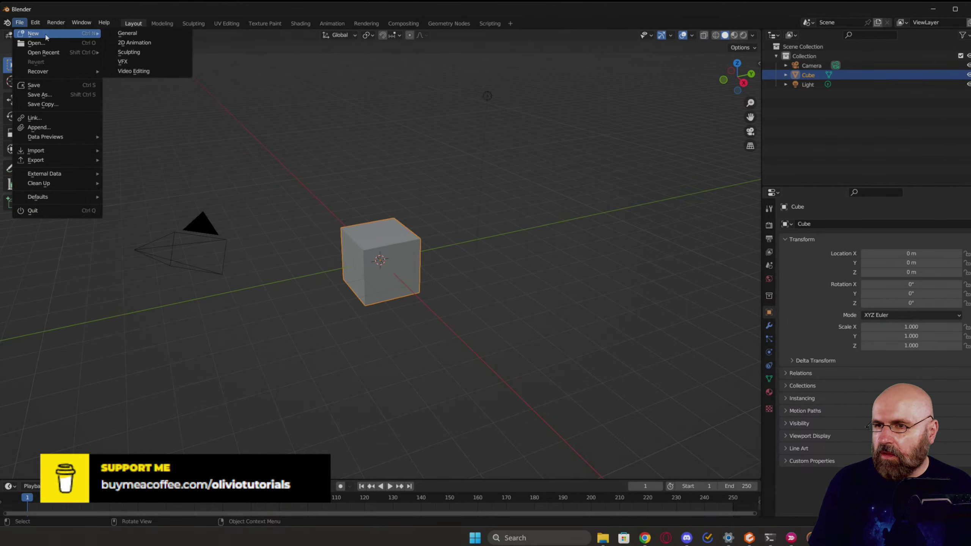
{"action": "left_click", "coordinate": [150, 74]}
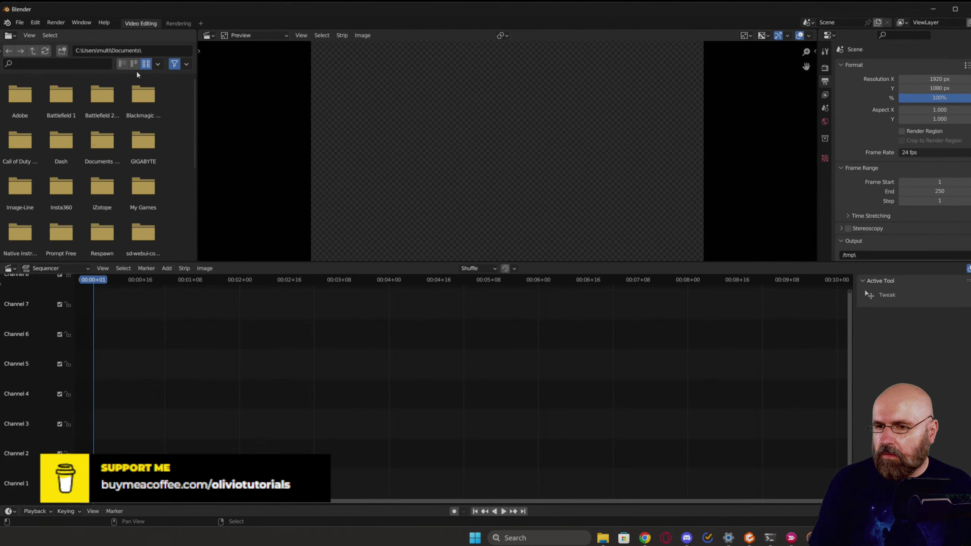
{"action": "left_click", "coordinate": [603, 537]}
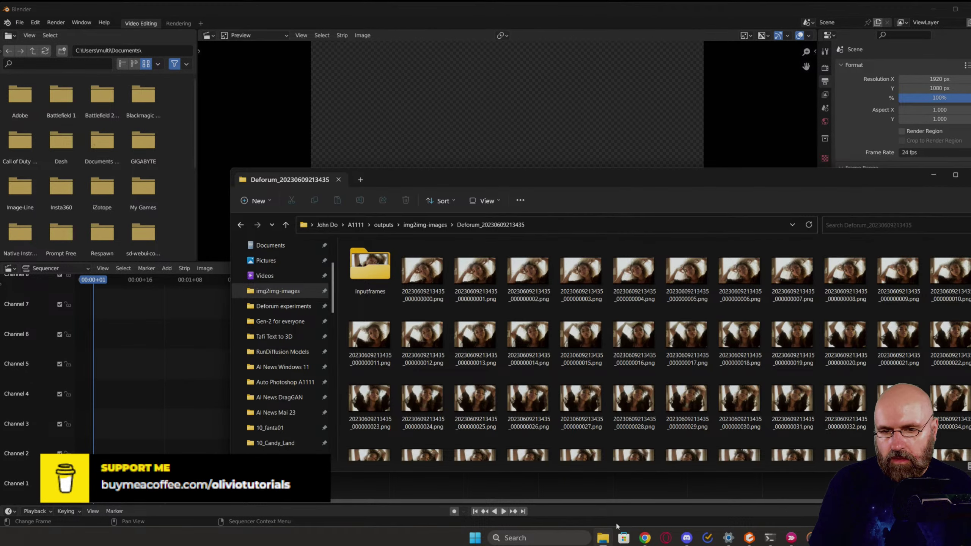
{"action": "left_click", "coordinate": [425, 225]}
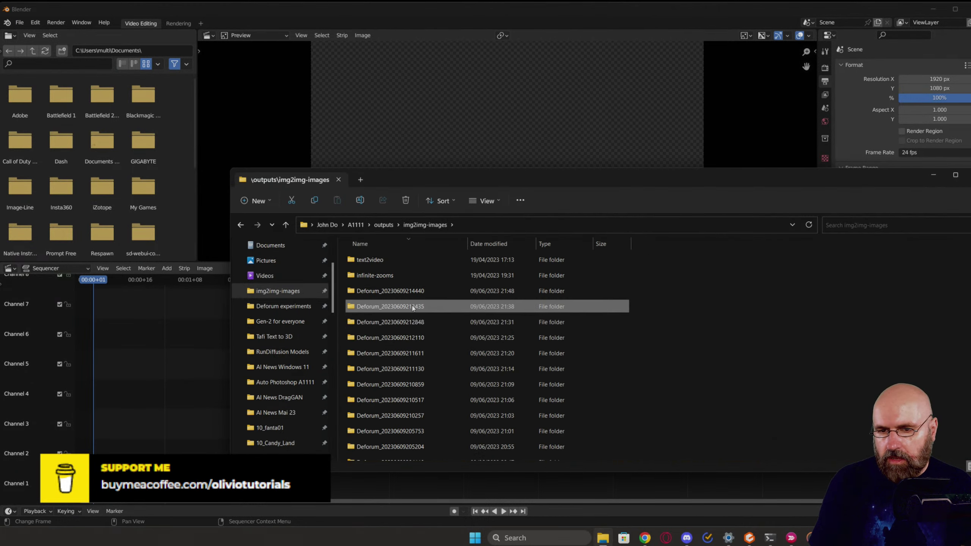
{"action": "double_click", "coordinate": [390, 290]}
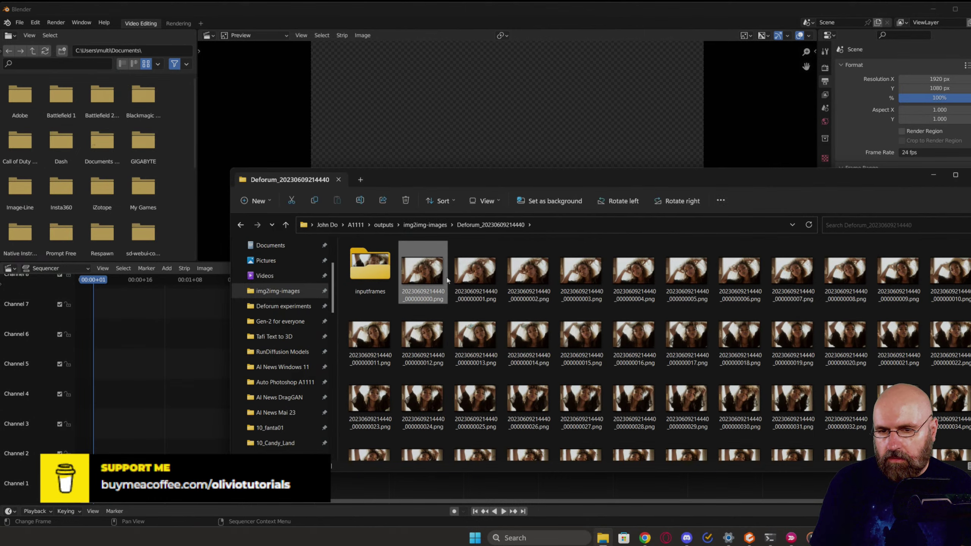
{"action": "scroll", "coordinate": [527, 336], "scroll_direction": "down", "scroll_amount": 5}
{"action": "key", "text": "ctrl+a"}
{"action": "left_click_drag", "start_coordinate": [570, 424], "coordinate": [134, 355]}
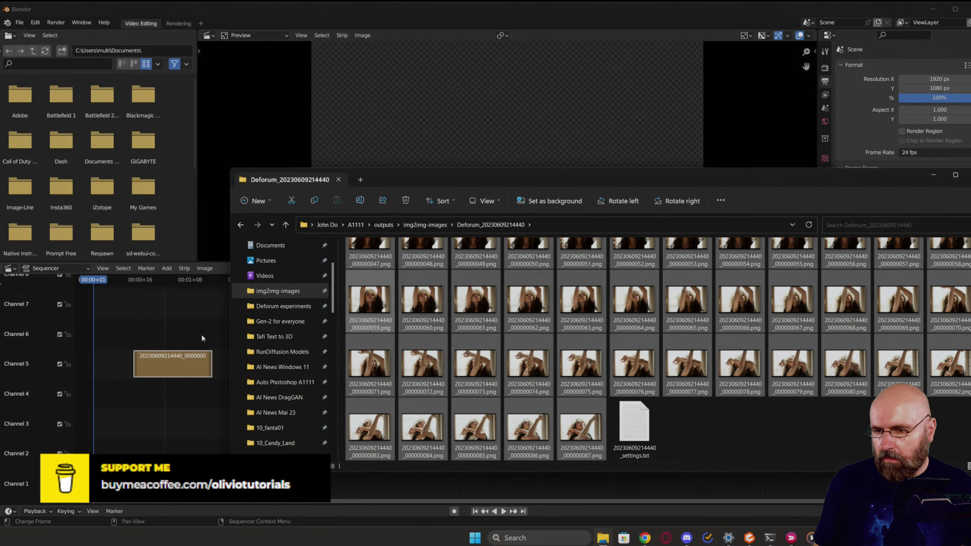
Step: Move the frame strip in Channel 5 to the start of the timeline
{"action": "left_click", "coordinate": [206, 325]}
{"action": "left_click_drag", "start_coordinate": [237, 316], "coordinate": [116, 400]}
{"action": "mouse_move", "coordinate": [170, 367]}
{"action": "left_mouse_down"}
{"action": "mouse_move", "coordinate": [92, 368]}
{"action": "mouse_move", "coordinate": [223, 376]}
{"action": "mouse_move", "coordinate": [161, 374]}
{"action": "left_mouse_up"}
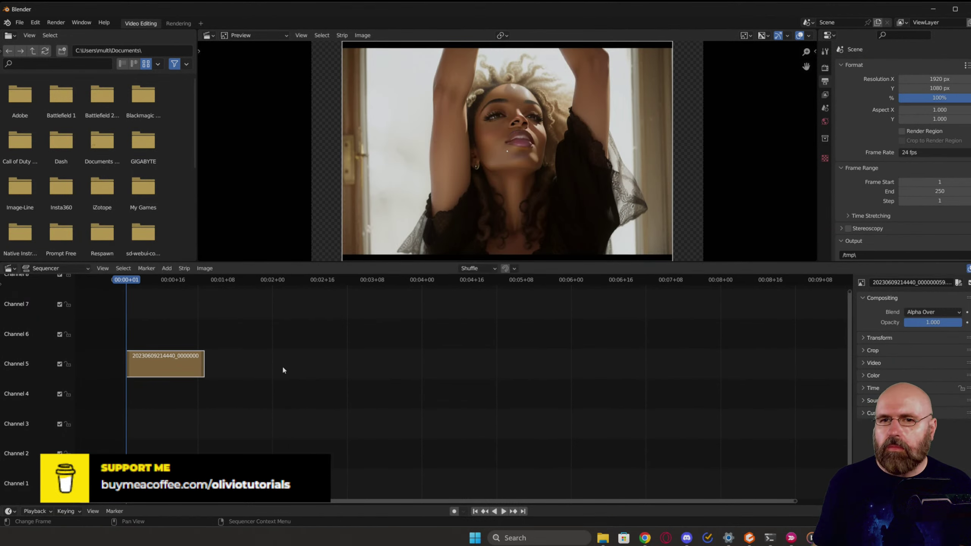
{"action": "key", "text": "F3"}
{"action": "key", "text": "Escape"}
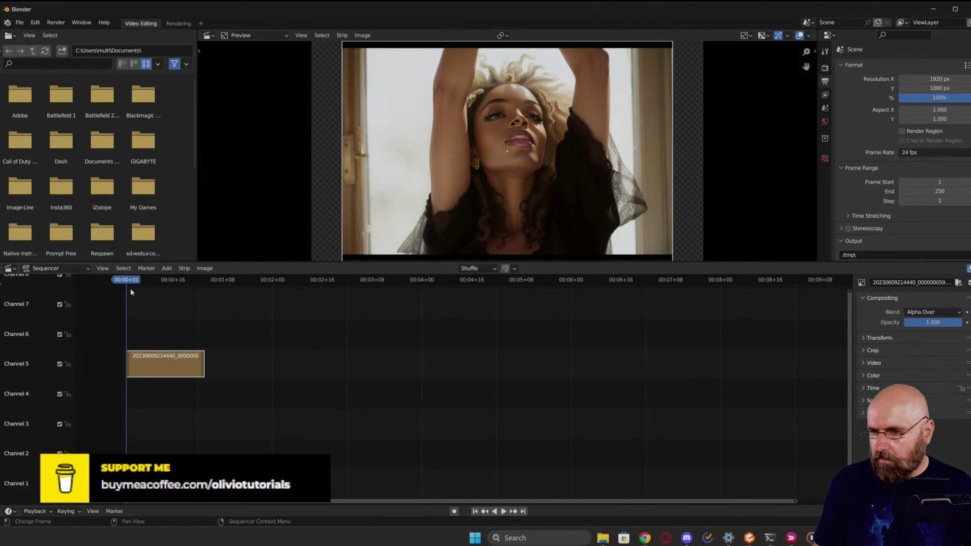
Step: Play back and scrub through the frame strip, and delete it from the sequencer
{"action": "left_click", "coordinate": [504, 511]}
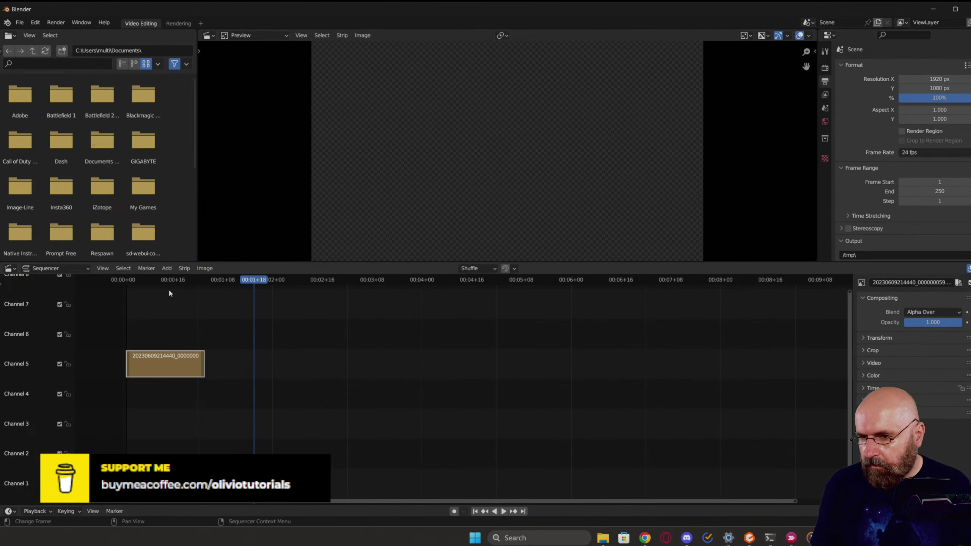
{"action": "left_click", "coordinate": [158, 280]}
{"action": "left_click_drag", "start_coordinate": [158, 280], "coordinate": [191, 281]}
{"action": "key", "text": "Delete"}
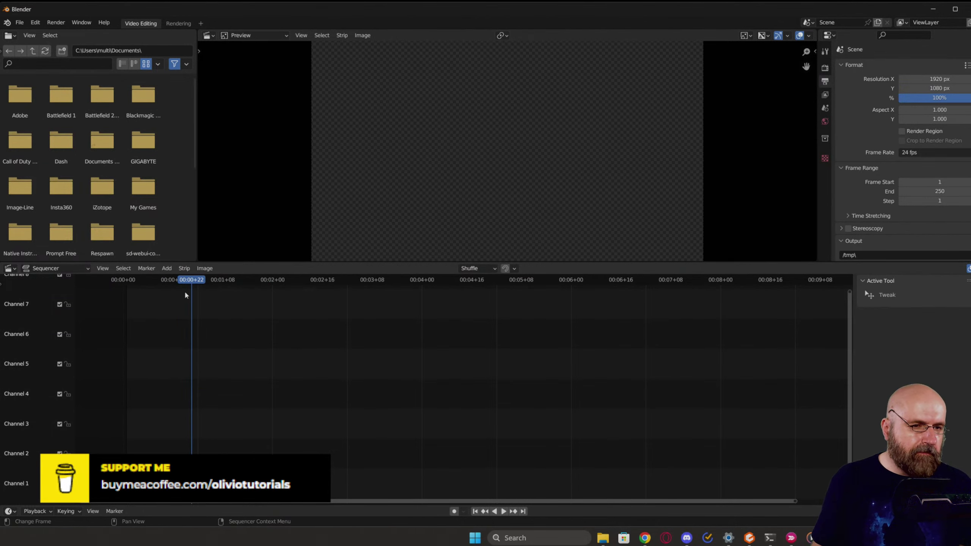
Step: Try adding frames 000000000 through 000000087 to Channel 6, starting from the first image, and undo the insertion
{"action": "left_click", "coordinate": [607, 544]}
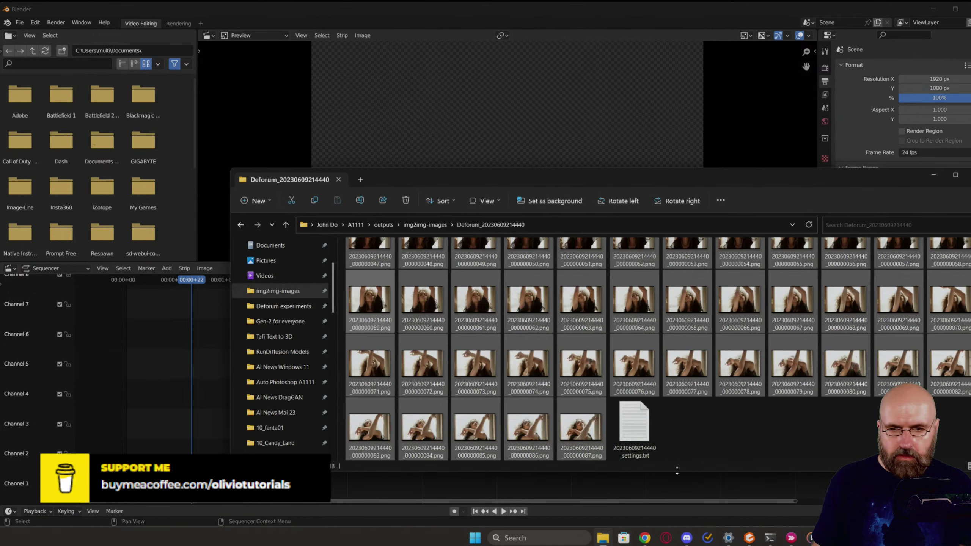
{"action": "left_click", "coordinate": [537, 325], "text": "shift"}
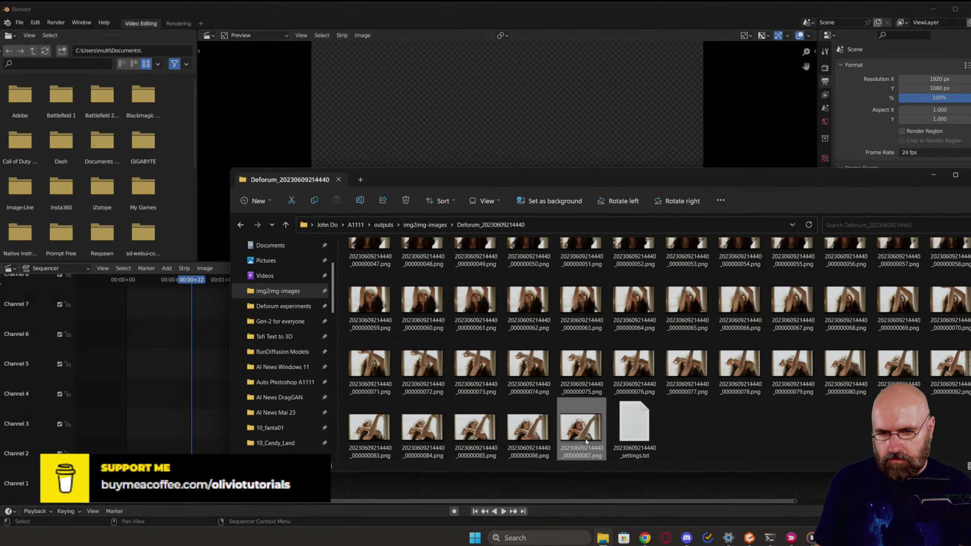
{"action": "scroll", "coordinate": [527, 382], "scroll_direction": "up", "scroll_amount": 10}
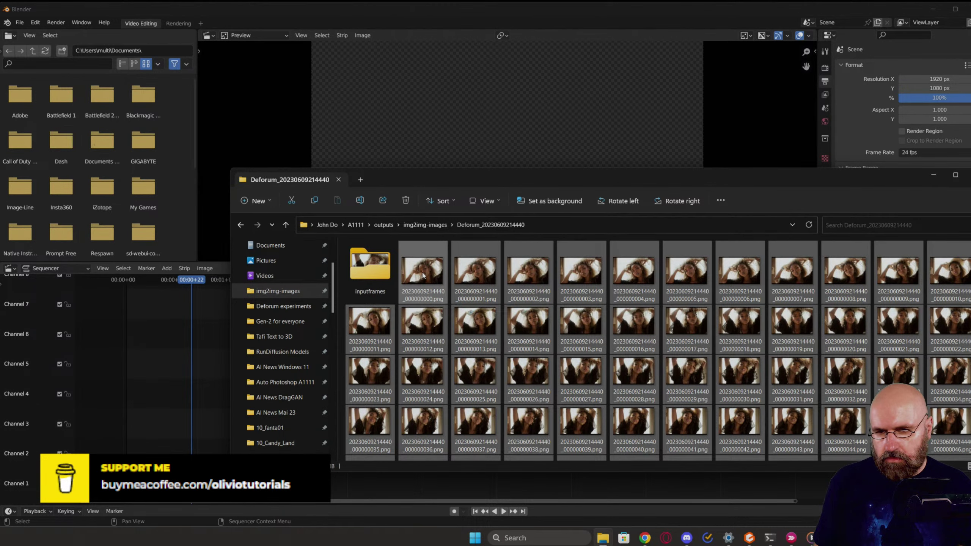
{"action": "left_click_drag", "start_coordinate": [423, 275], "coordinate": [151, 348]}
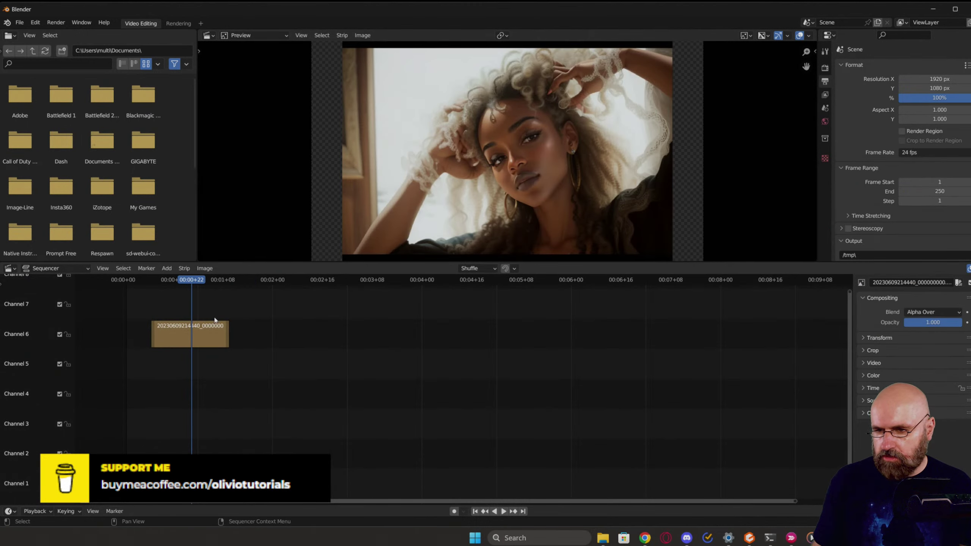
{"action": "key", "text": "ctrl+z"}
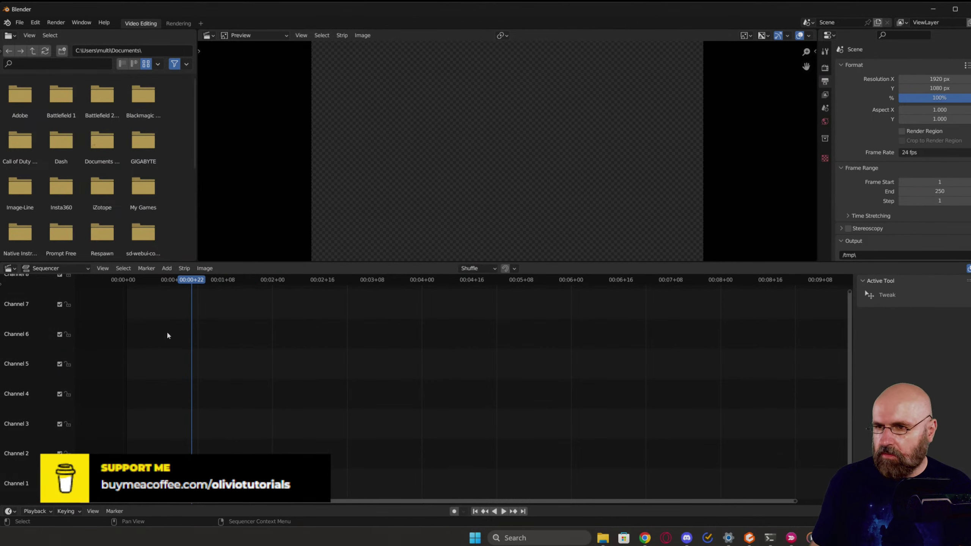
Step: Move the sequencer playhead back to the start of the timeline and look over the available import formats
{"action": "left_click_drag", "start_coordinate": [159, 280], "coordinate": [123, 279]}
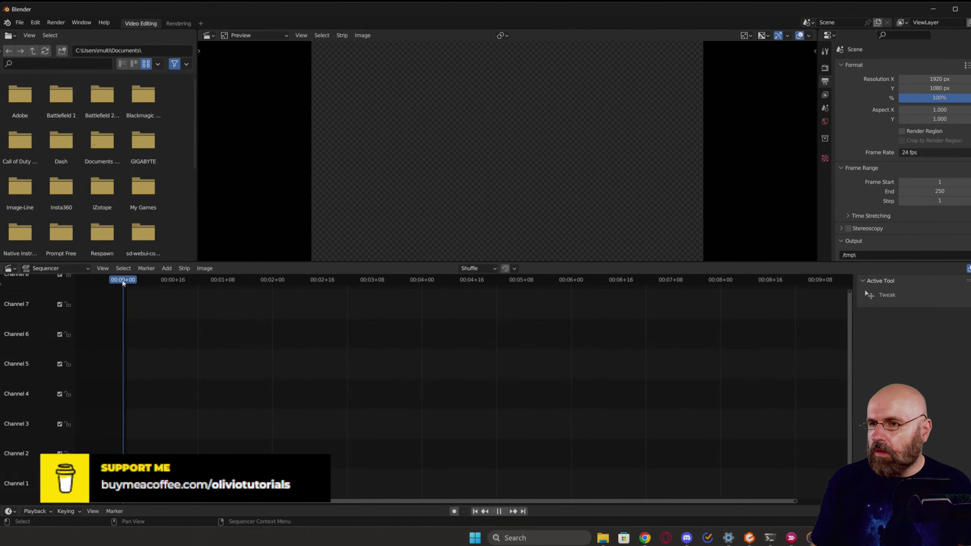
{"action": "left_click", "coordinate": [18, 24]}
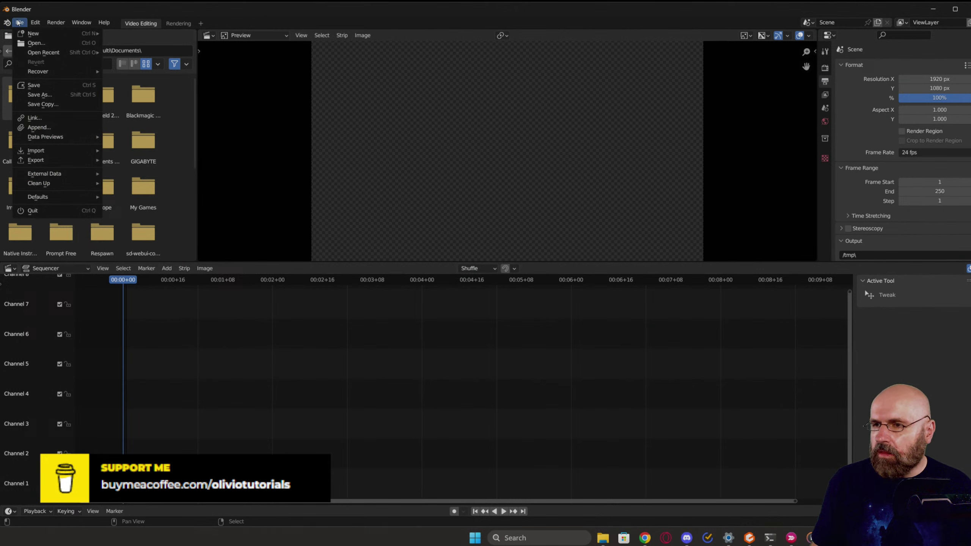
{"action": "mouse_move", "coordinate": [48, 151]}
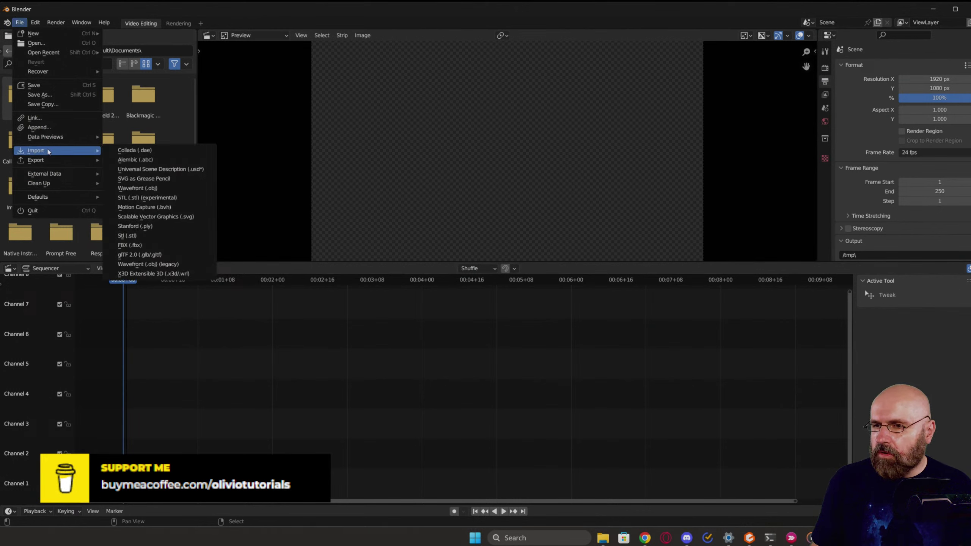
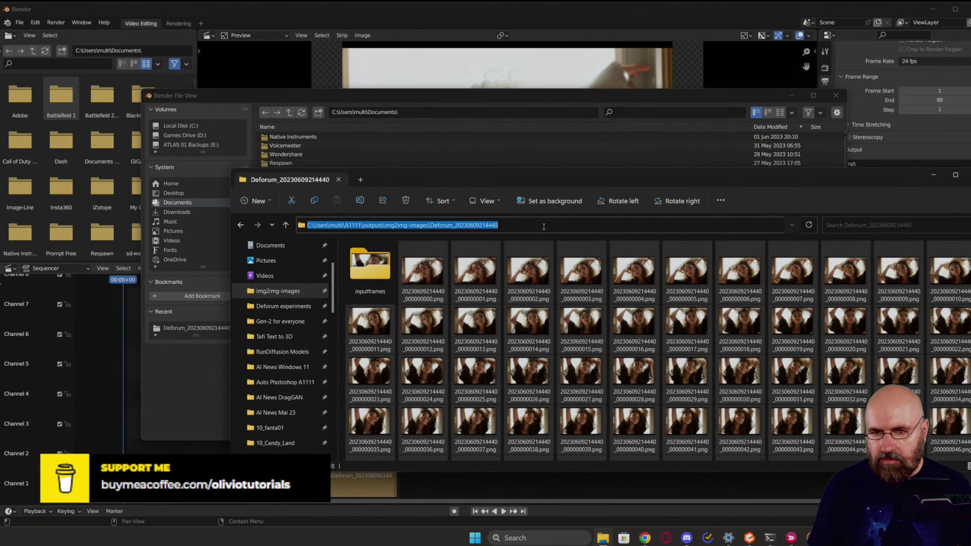
{"action": "left_click", "coordinate": [423, 112]}
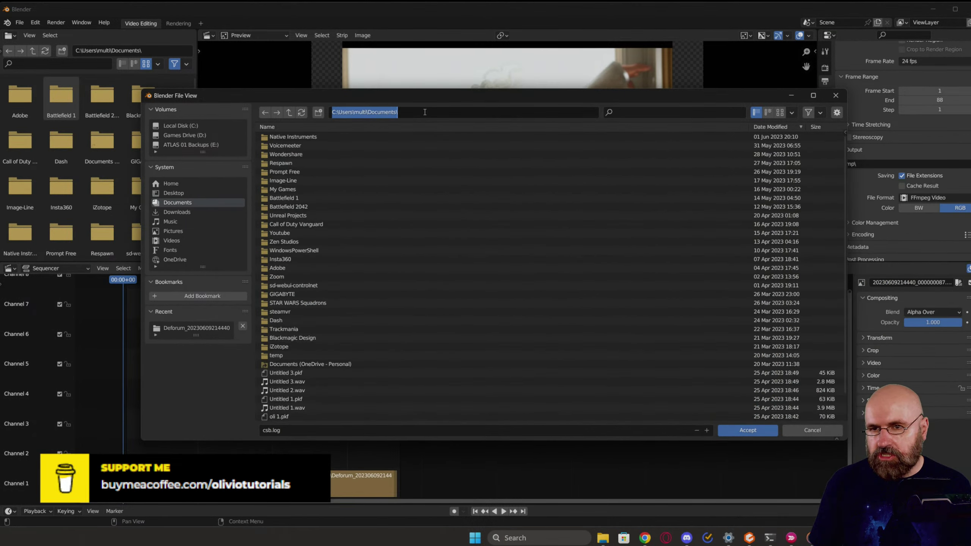
{"action": "key", "text": "ctrl+v"}
{"action": "key", "text": "Return"}
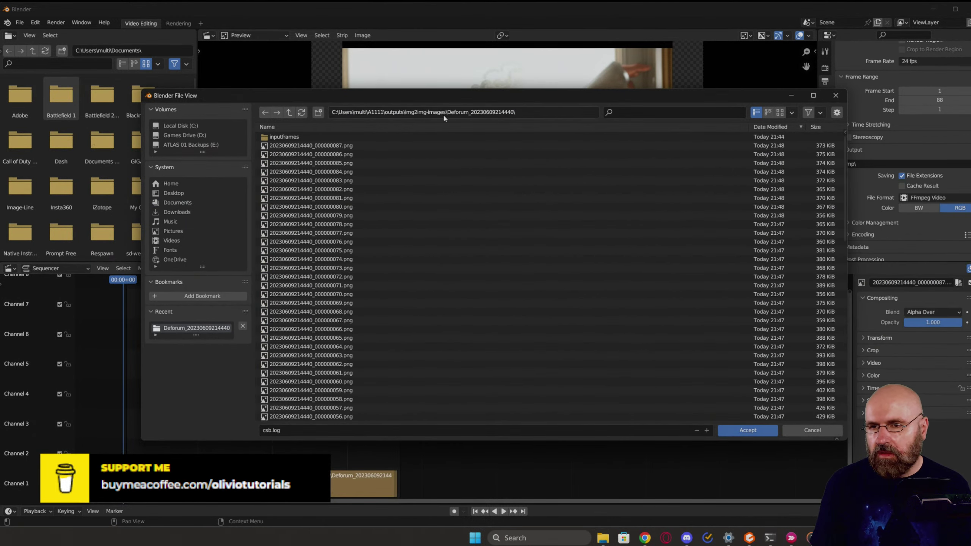
{"action": "left_click", "coordinate": [747, 430]}
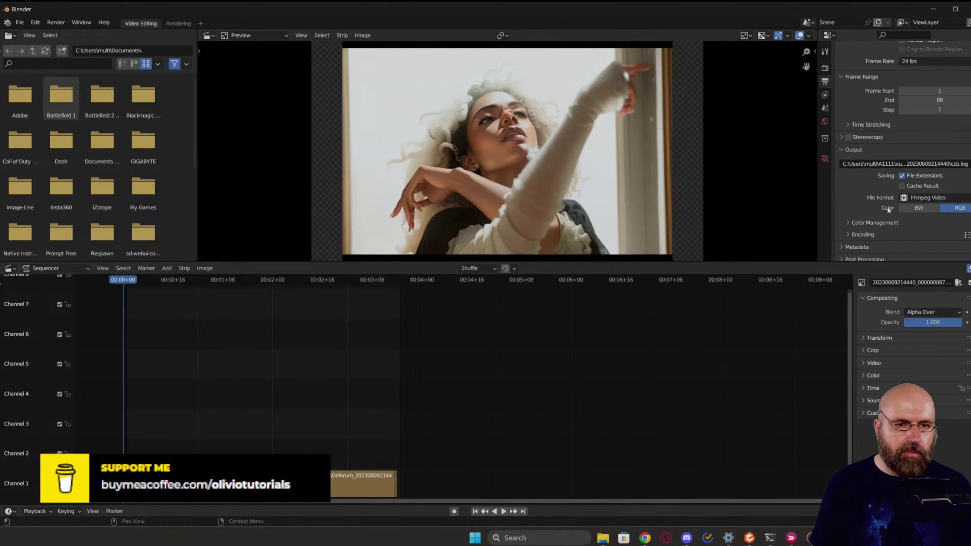
Step: Examine the metadata, encoding, video, audio and post-processing settings for the FFmpeg output
{"action": "scroll", "coordinate": [858, 195], "scroll_direction": "down", "scroll_amount": 1}
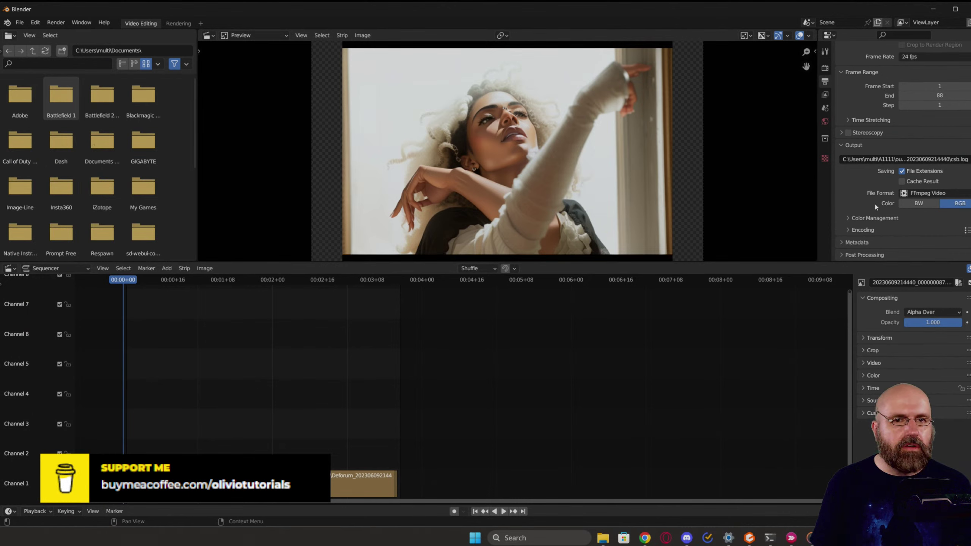
{"action": "left_click", "coordinate": [841, 242]}
{"action": "scroll", "coordinate": [853, 208], "scroll_direction": "down", "scroll_amount": 6}
{"action": "scroll", "coordinate": [853, 205], "scroll_direction": "up", "scroll_amount": 3}
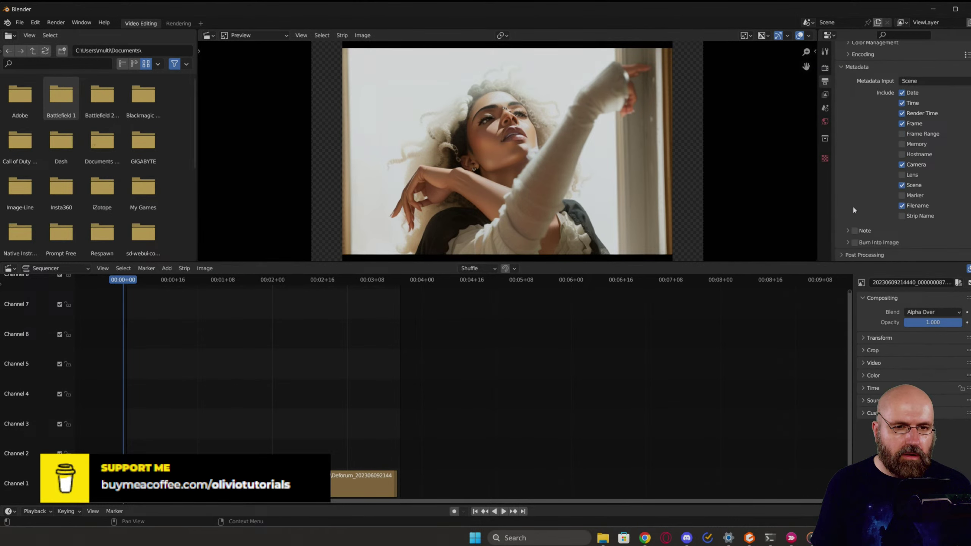
{"action": "left_click", "coordinate": [839, 128]}
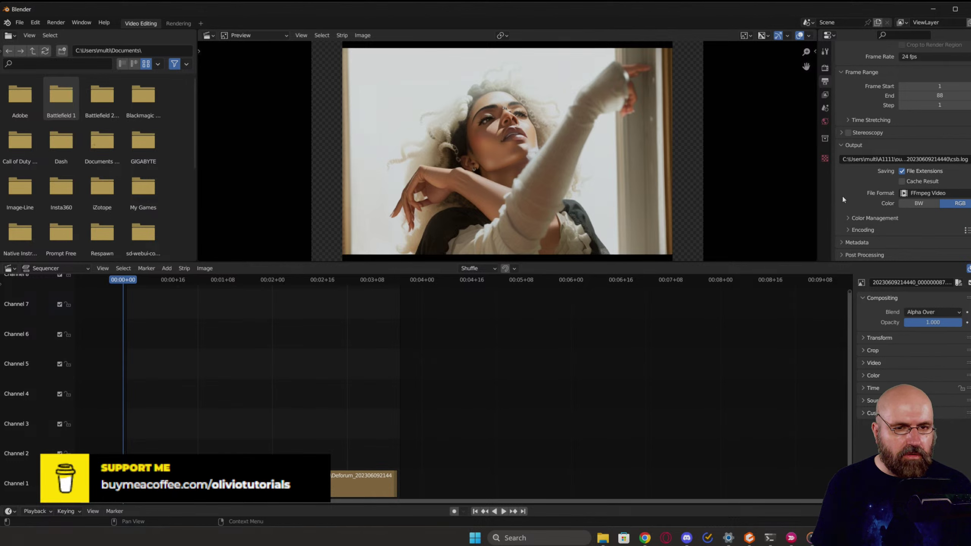
{"action": "left_click", "coordinate": [850, 231]}
{"action": "scroll", "coordinate": [837, 209], "scroll_direction": "down", "scroll_amount": 6}
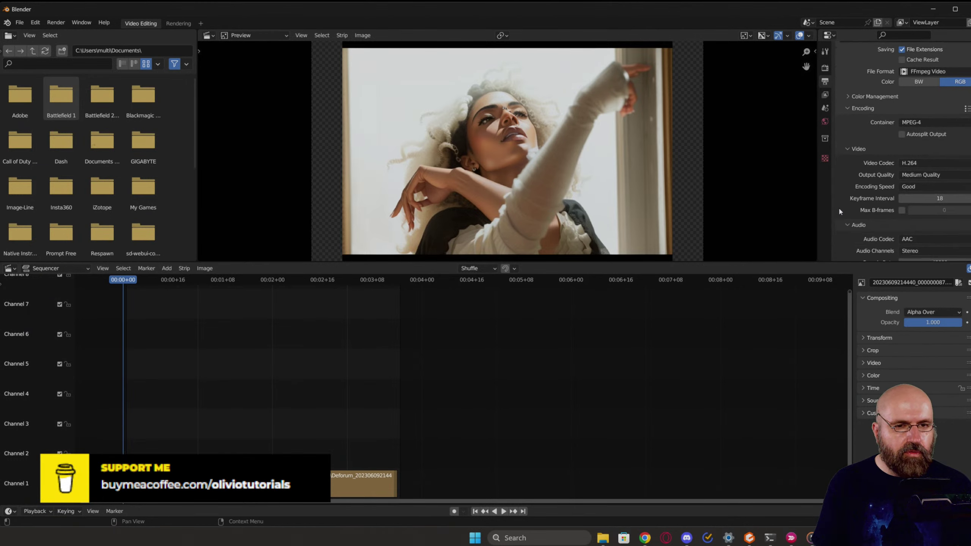
{"action": "scroll", "coordinate": [839, 212], "scroll_direction": "down", "scroll_amount": 4}
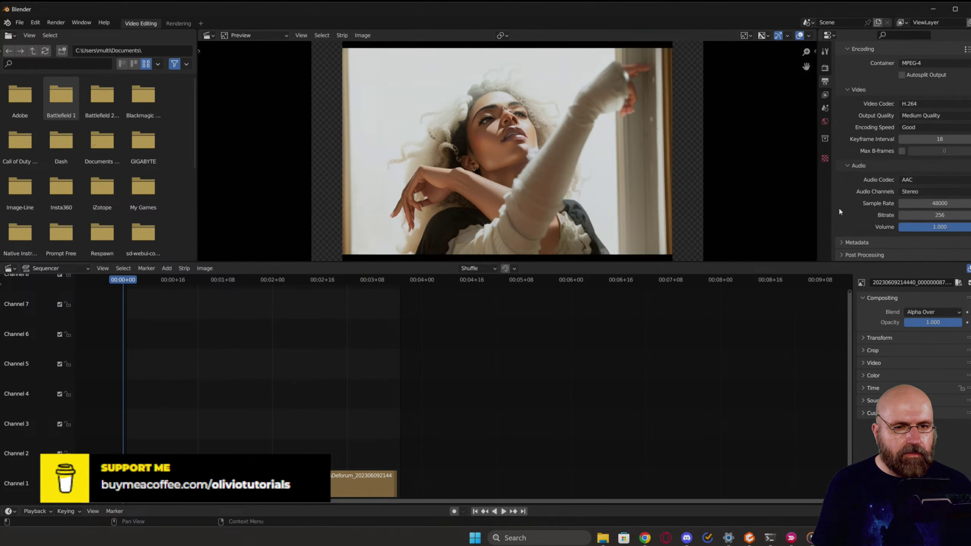
{"action": "left_click", "coordinate": [840, 253]}
{"action": "scroll", "coordinate": [855, 208], "scroll_direction": "down", "scroll_amount": 2}
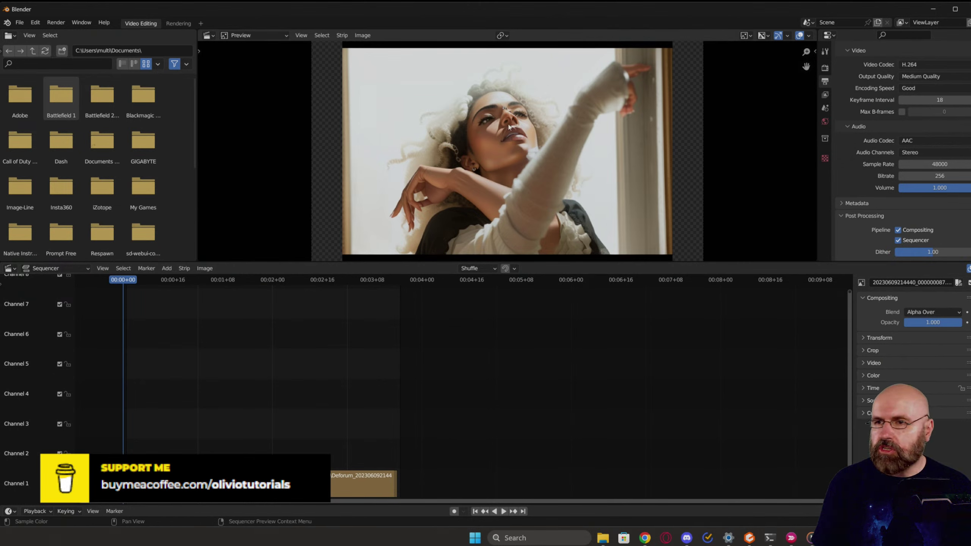
Step: Review the output format and frame range settings and collapse both sections
{"action": "scroll", "coordinate": [925, 175], "scroll_direction": "up", "scroll_amount": 10}
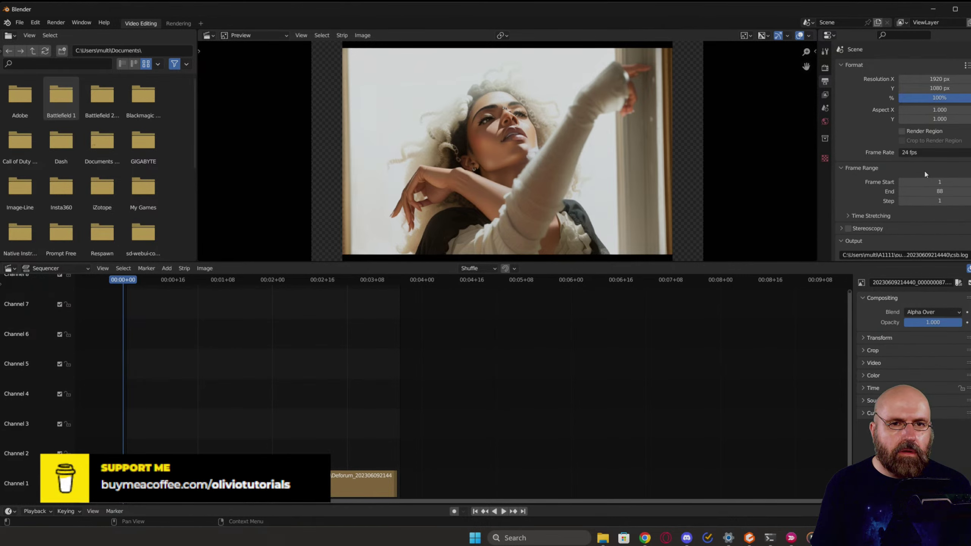
{"action": "scroll", "coordinate": [924, 170], "scroll_direction": "down", "scroll_amount": 2}
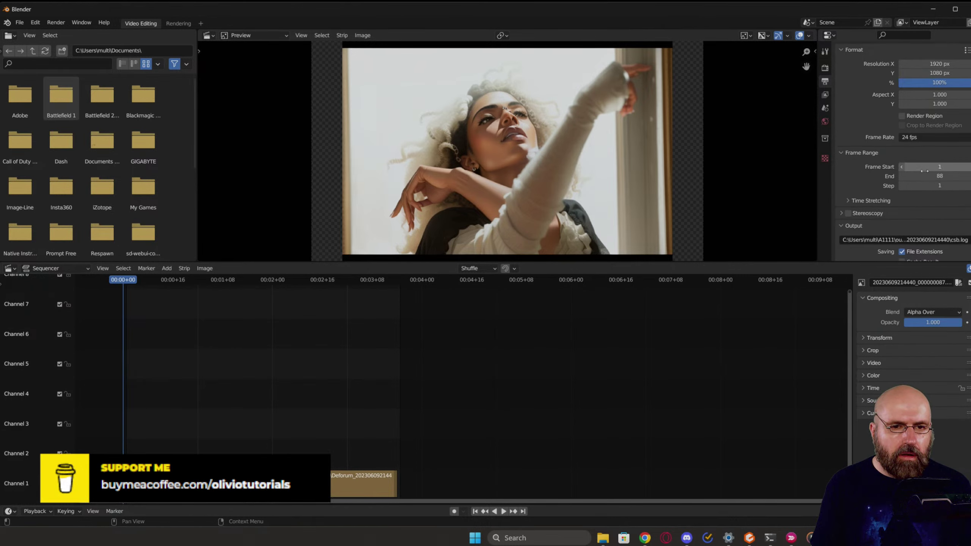
{"action": "scroll", "coordinate": [923, 170], "scroll_direction": "up", "scroll_amount": 2}
{"action": "left_click", "coordinate": [840, 65]}
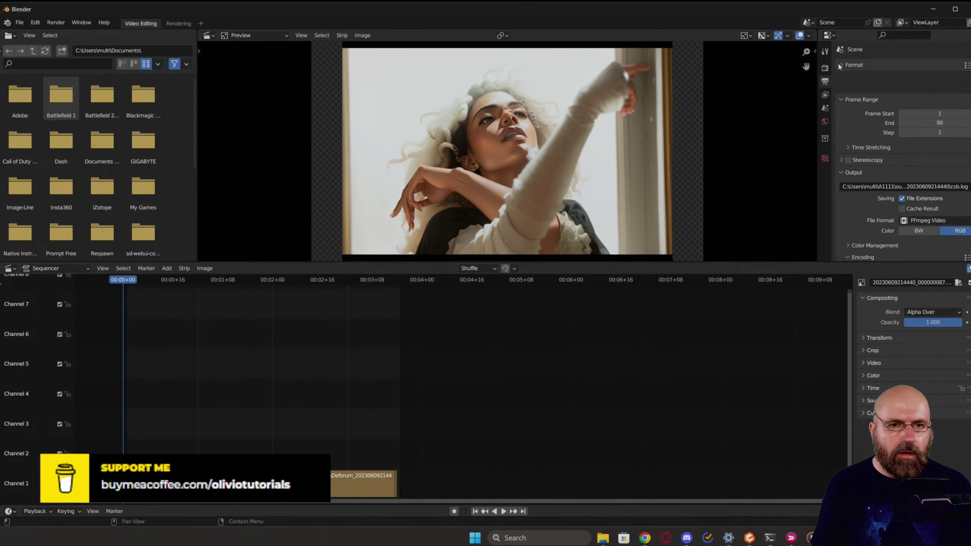
{"action": "left_click", "coordinate": [840, 78]}
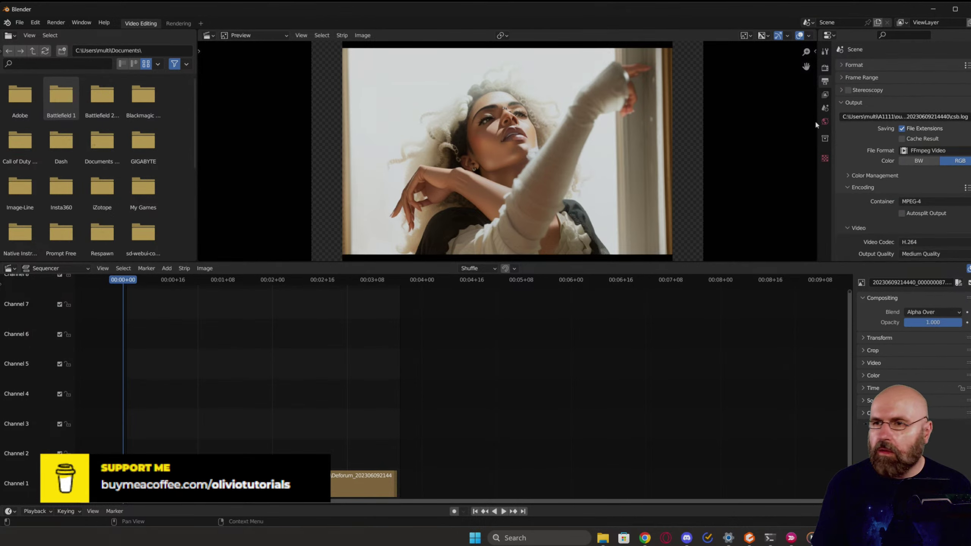
Step: Render the sequence as an animation and close the render window
{"action": "left_click", "coordinate": [51, 25]}
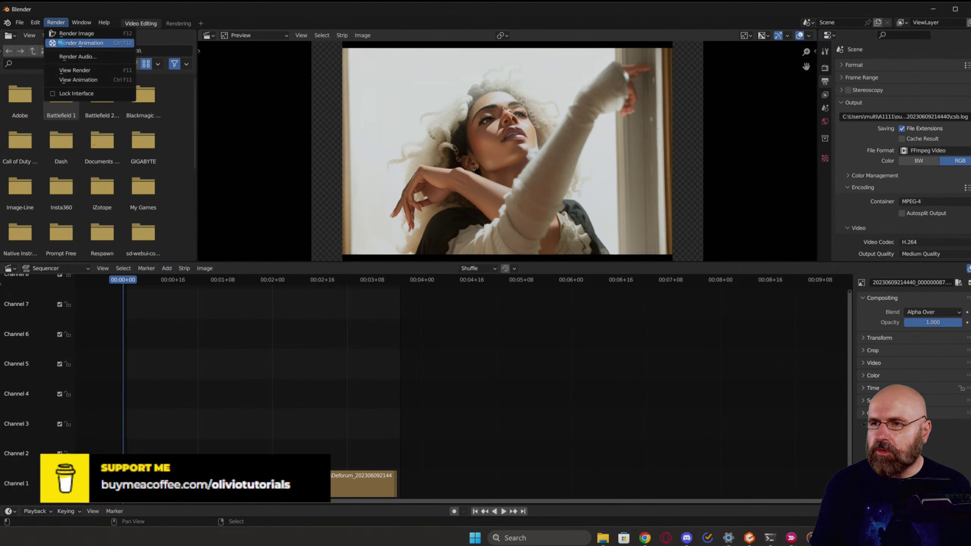
{"action": "left_click", "coordinate": [77, 43]}
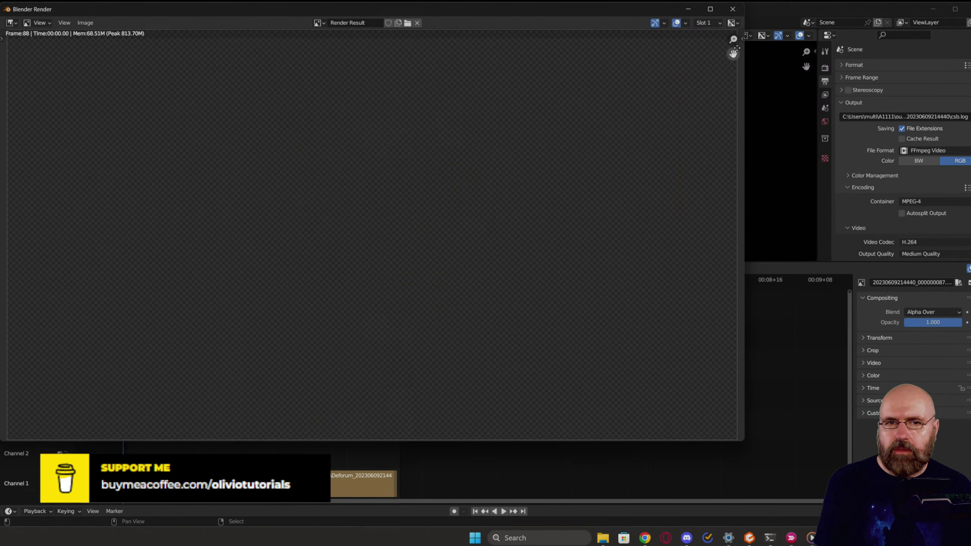
{"action": "left_click", "coordinate": [732, 9]}
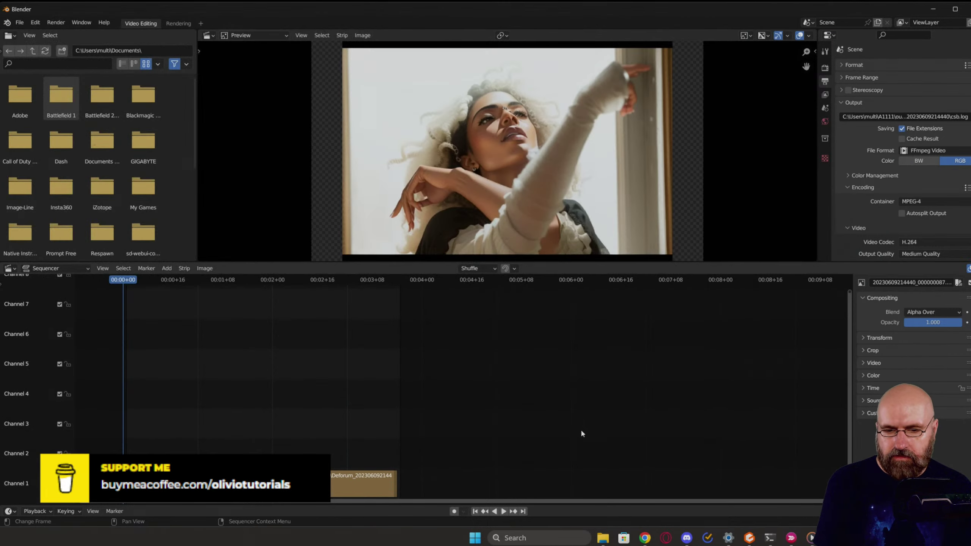
{"action": "left_click", "coordinate": [602, 537]}
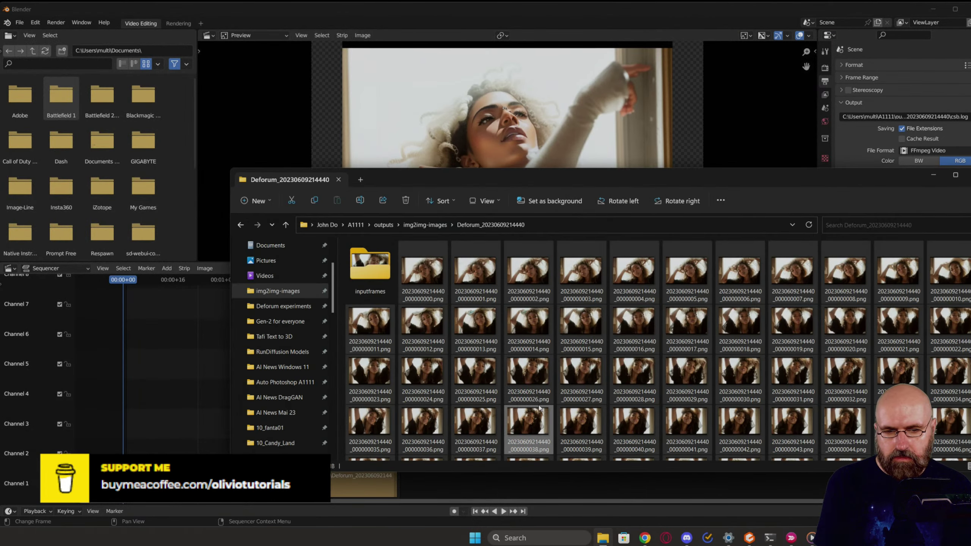
{"action": "scroll", "coordinate": [543, 391], "scroll_direction": "down", "scroll_amount": 5}
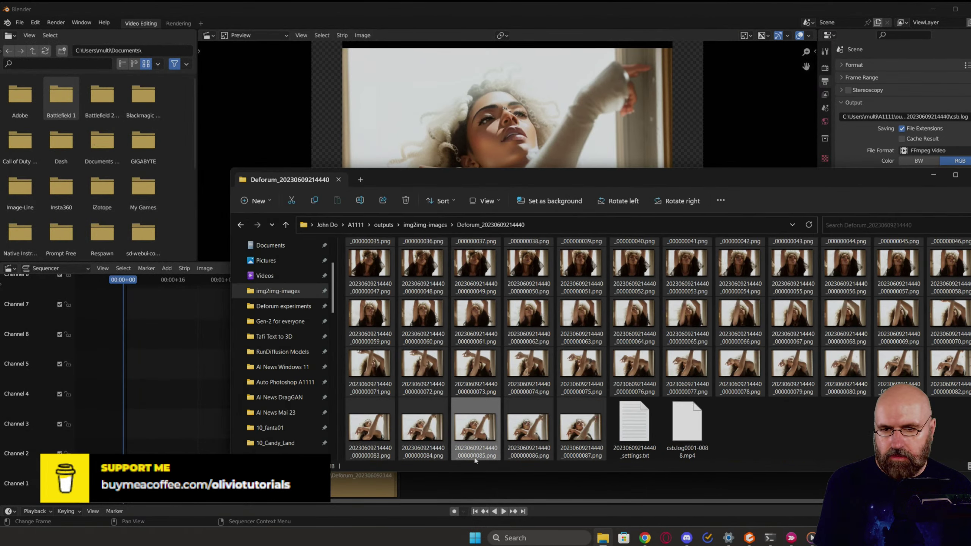
{"action": "left_click", "coordinate": [683, 438]}
{"action": "scroll", "coordinate": [497, 367], "scroll_direction": "up", "scroll_amount": 5}
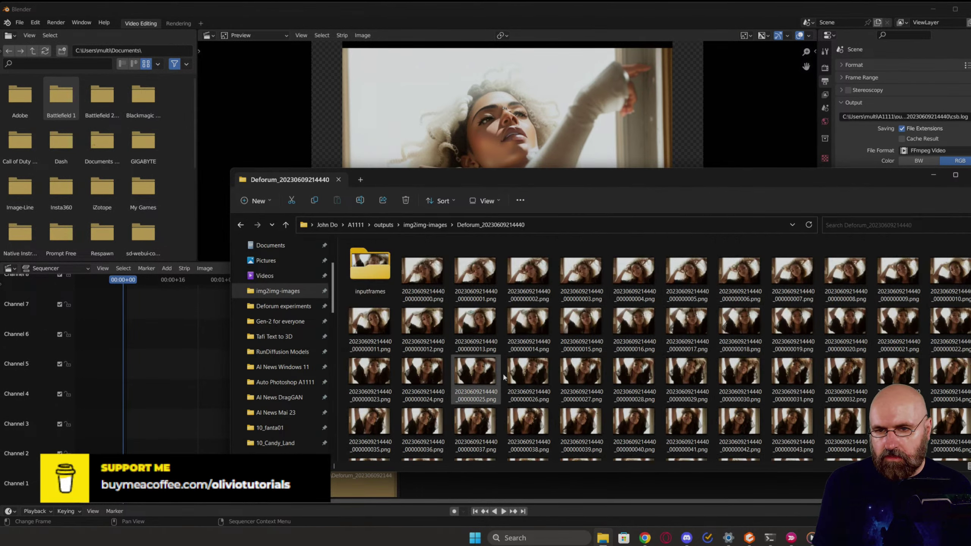
{"action": "left_click", "coordinate": [424, 226]}
{"action": "double_click", "coordinate": [382, 298]}
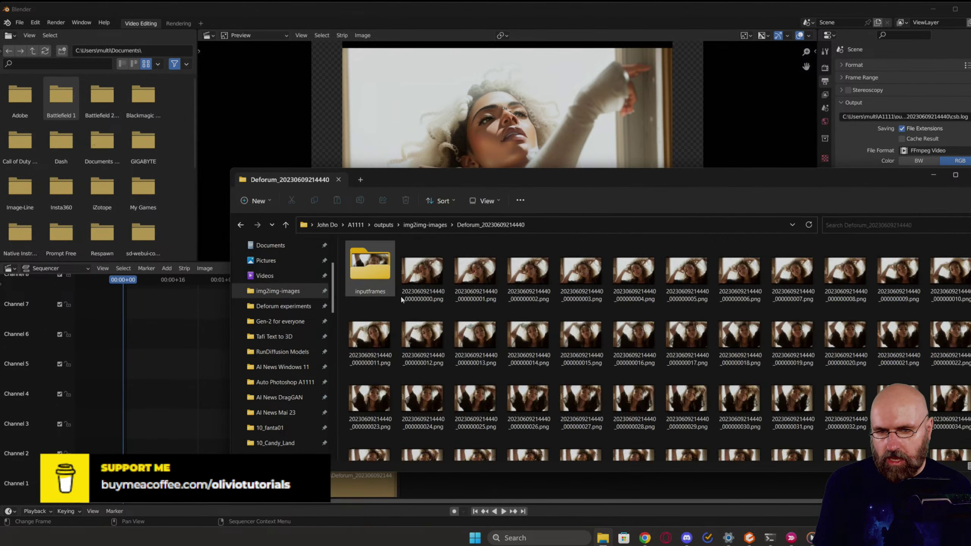
{"action": "scroll", "coordinate": [650, 382], "scroll_direction": "down", "scroll_amount": 10}
{"action": "double_click", "coordinate": [687, 426]}
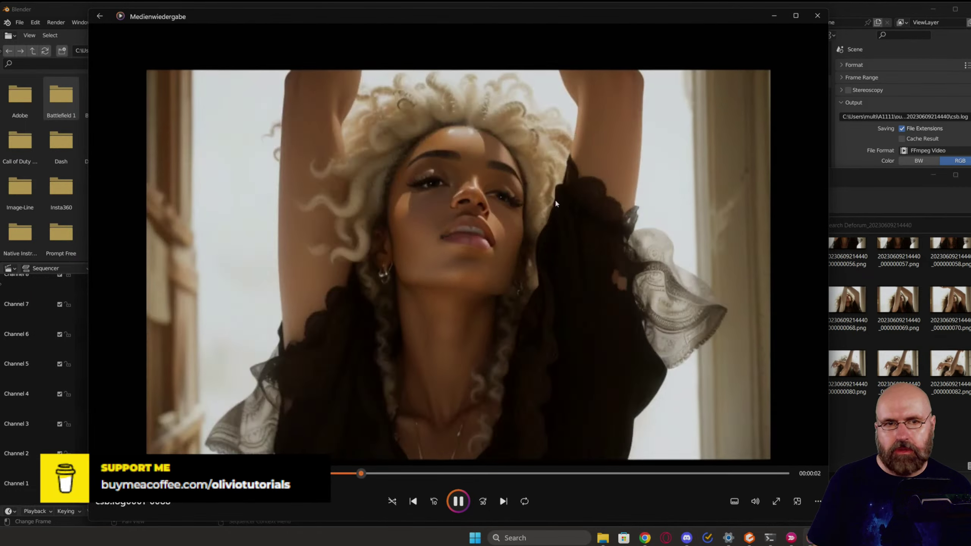
{"action": "left_click", "coordinate": [817, 15]}
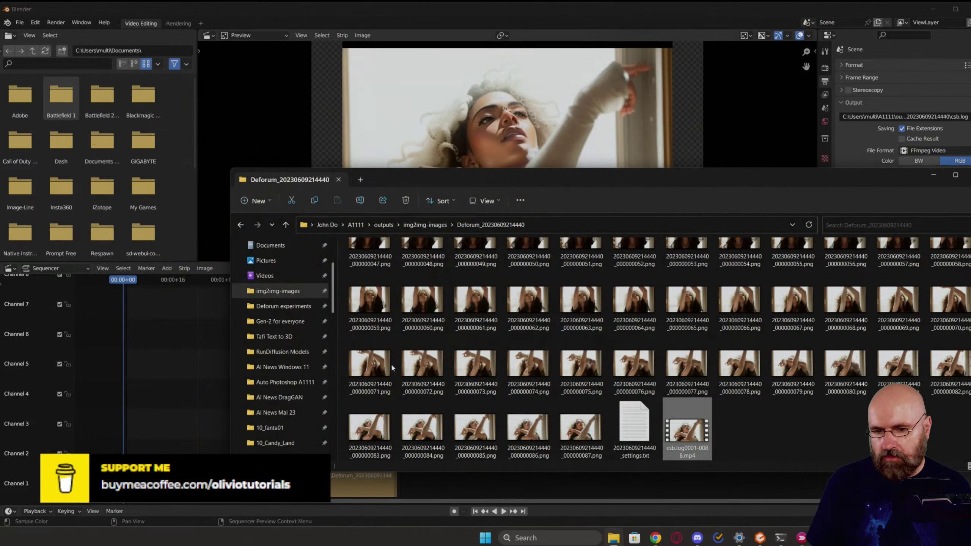
Step: Switch to the Stable Diffusion page in Chrome and review Deforum's ControlNet, Run and Prompts settings
{"action": "mouse_move", "coordinate": [659, 537]}
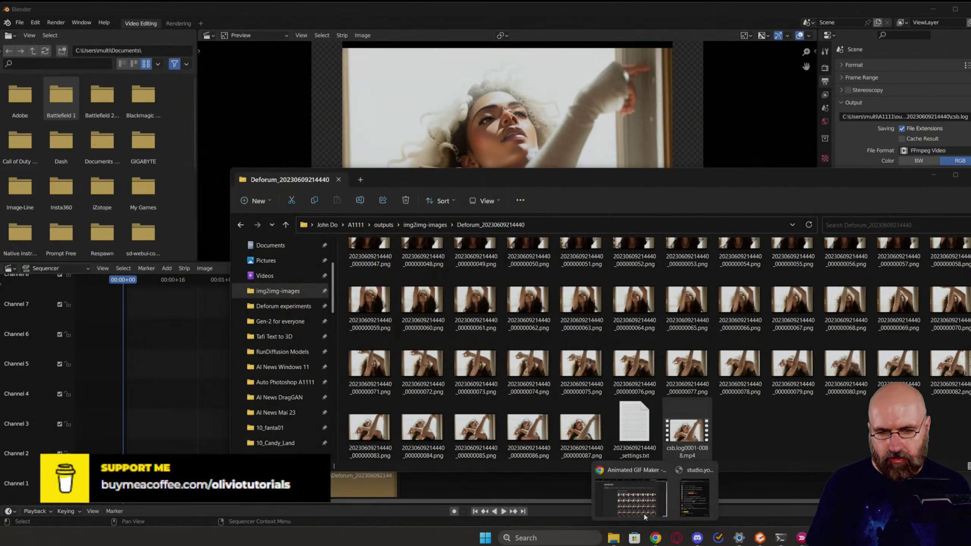
{"action": "left_click", "coordinate": [643, 513]}
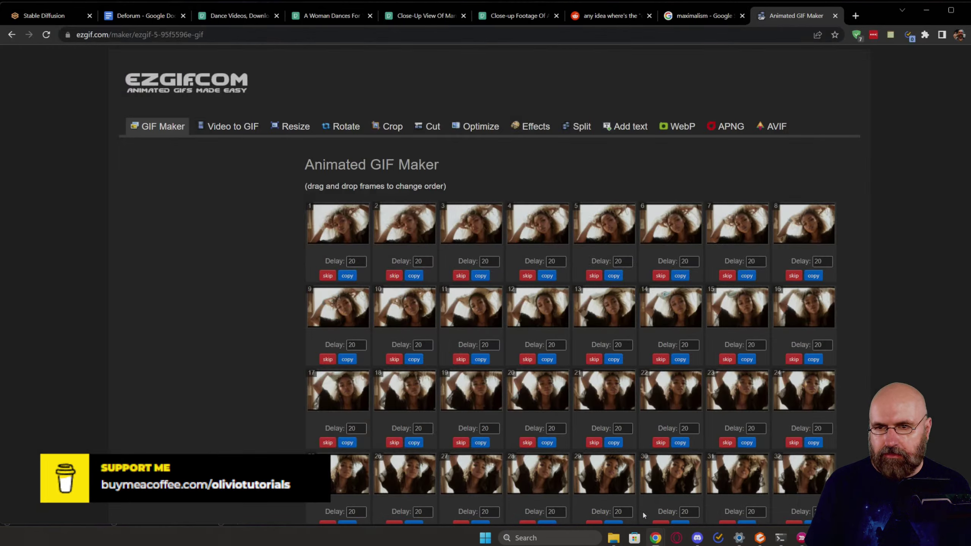
{"action": "left_click", "coordinate": [57, 16]}
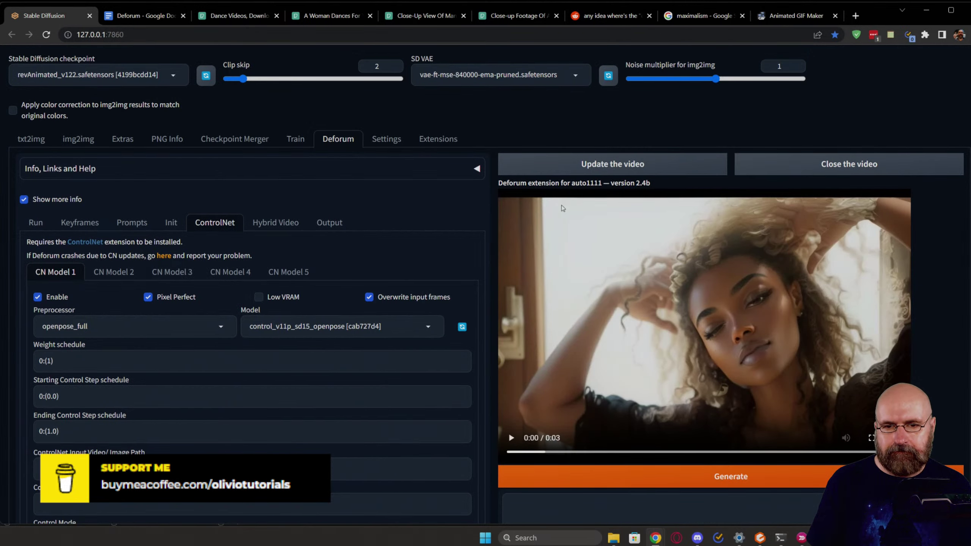
{"action": "scroll", "coordinate": [514, 382], "scroll_direction": "down", "scroll_amount": 6}
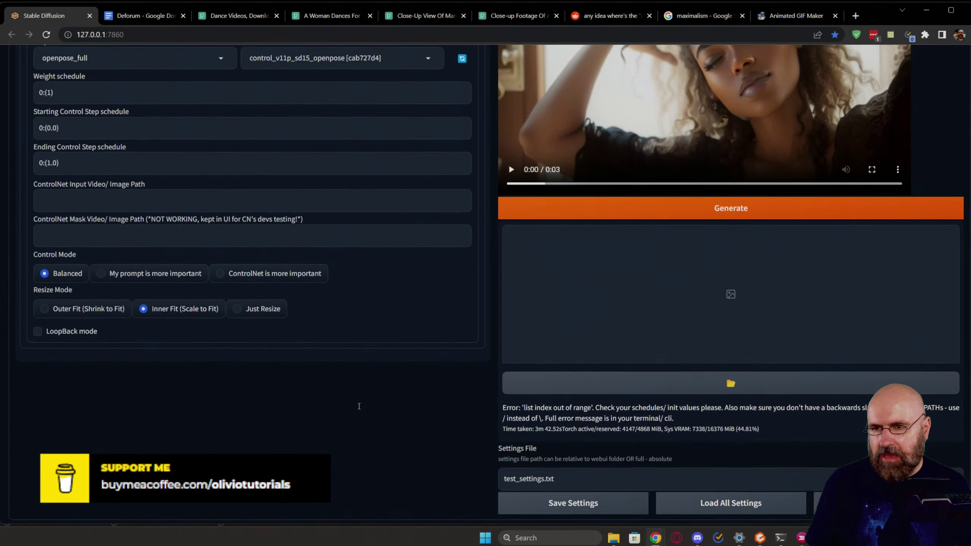
{"action": "scroll", "coordinate": [359, 406], "scroll_direction": "up", "scroll_amount": 6}
{"action": "scroll", "coordinate": [359, 406], "scroll_direction": "up", "scroll_amount": 1}
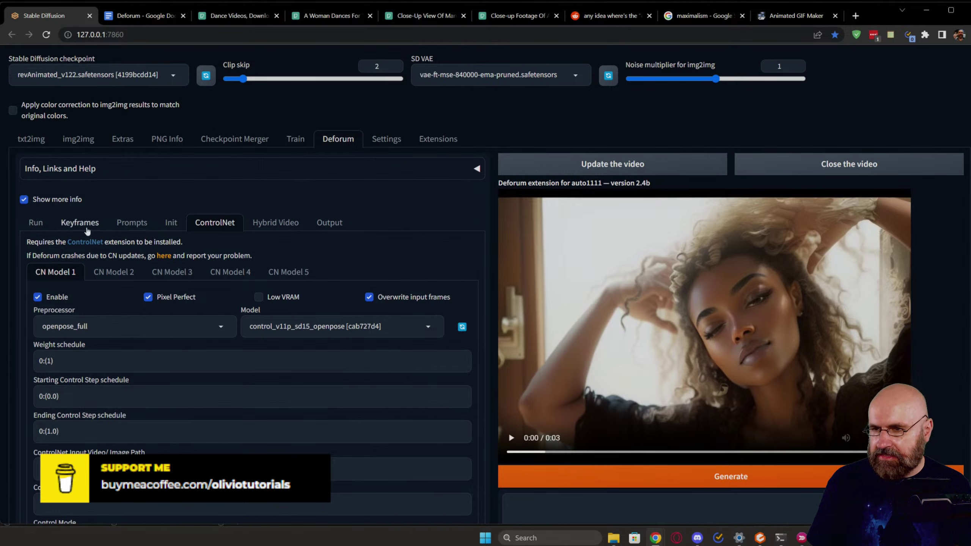
{"action": "left_click", "coordinate": [41, 224]}
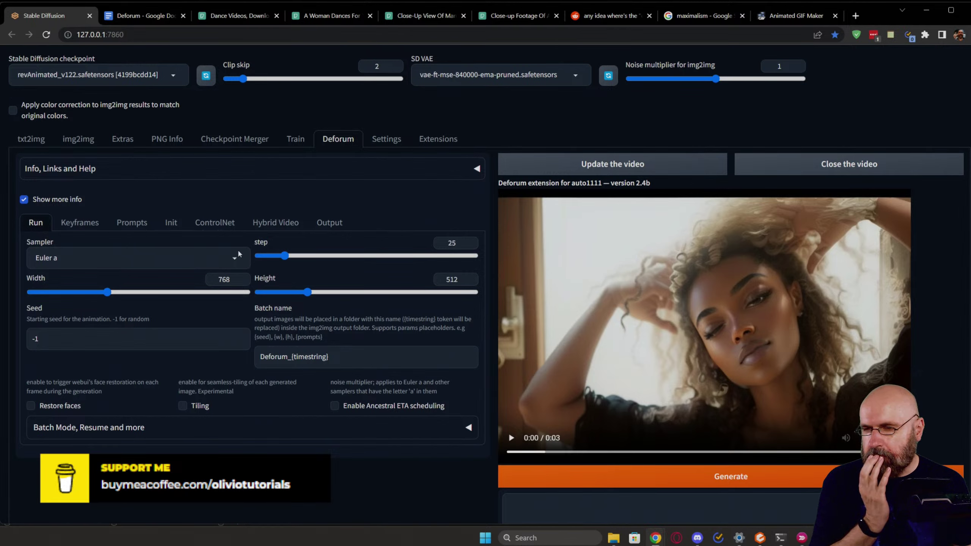
{"action": "left_click", "coordinate": [140, 224]}
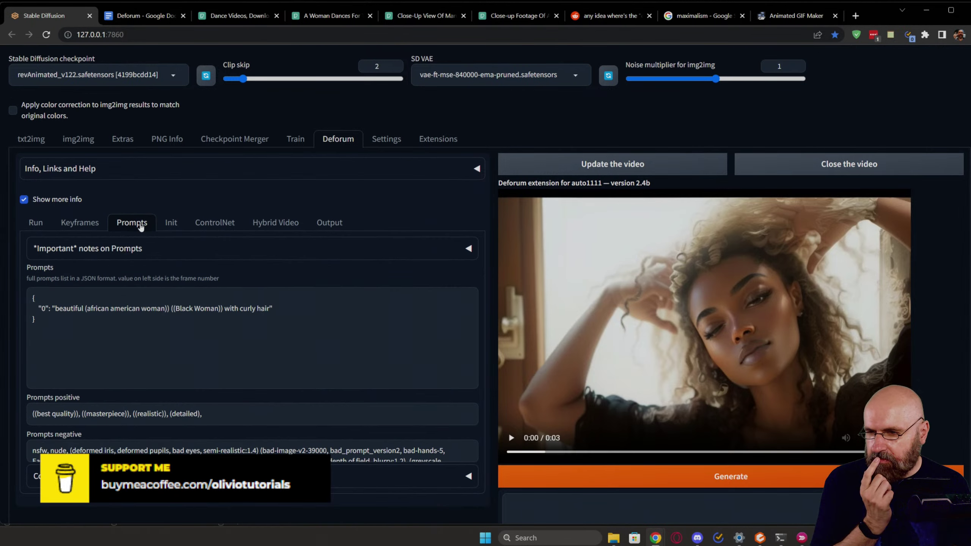
Step: Set Deforum's keyframe strength schedule to 0: (0.25) and reopen the prompts
{"action": "left_click", "coordinate": [80, 224]}
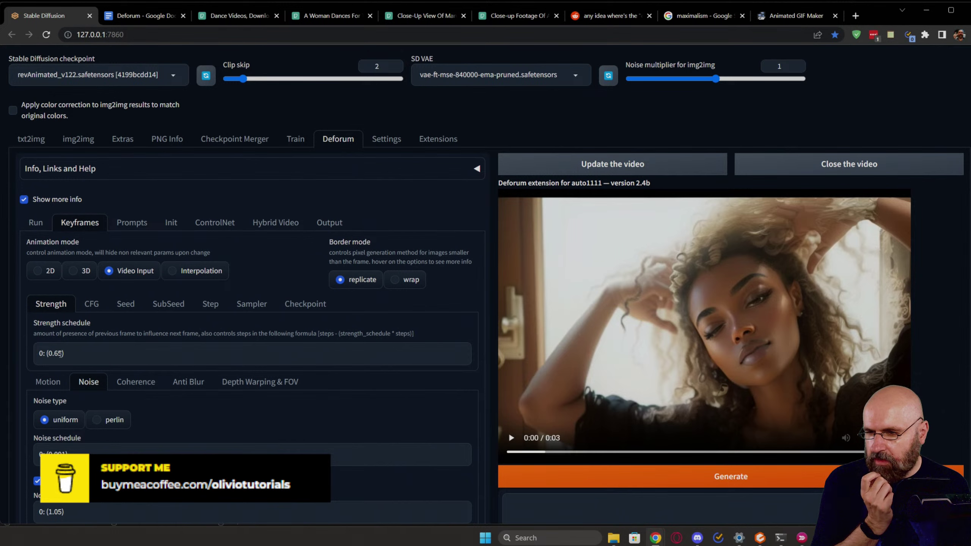
{"action": "left_click_drag", "start_coordinate": [62, 353], "coordinate": [54, 353]}
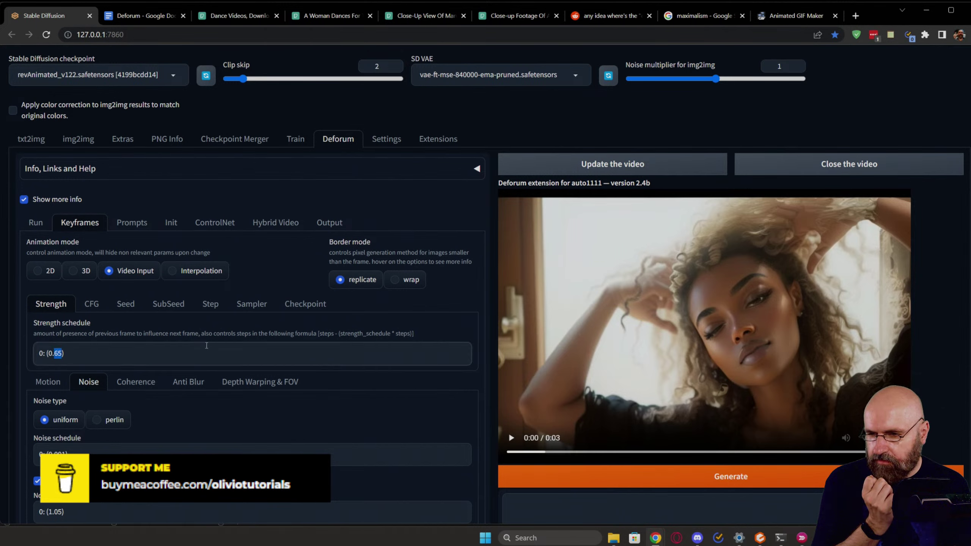
{"action": "type", "text": "25"}
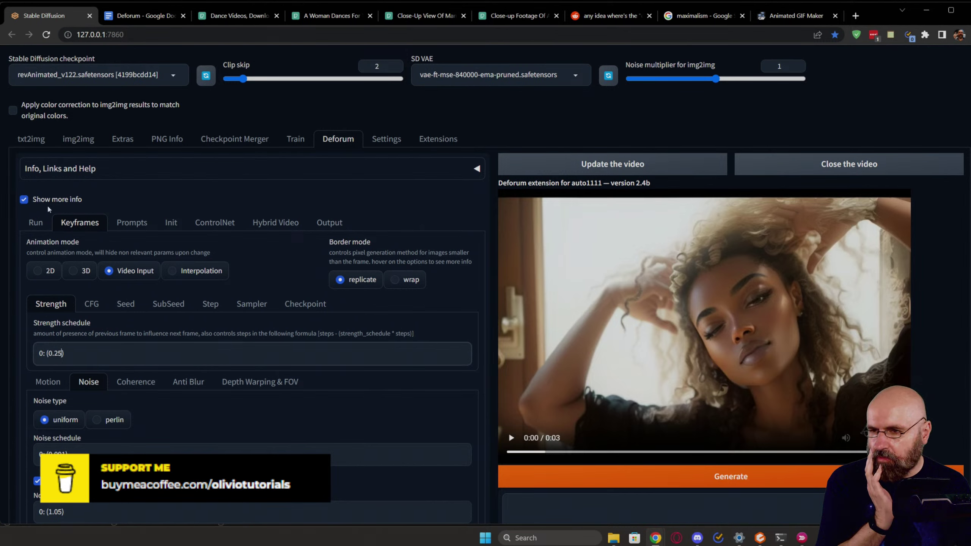
{"action": "left_click", "coordinate": [123, 226]}
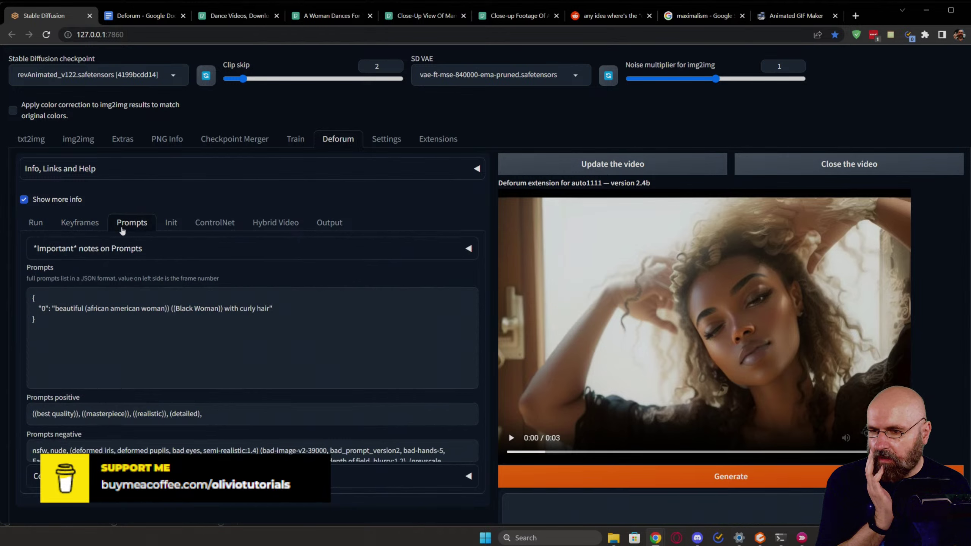
Step: Rewrite the frame 0 animation prompt as "beautiful japanese geisha in a temple"
{"action": "left_click_drag", "start_coordinate": [222, 311], "coordinate": [91, 313]}
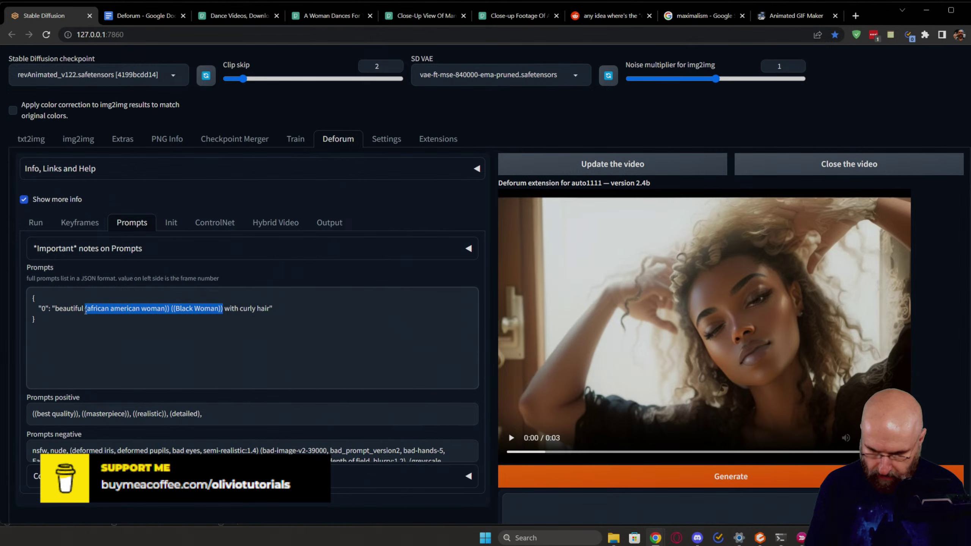
{"action": "key", "text": "BackSpace"}
{"action": "type", "text": "apanese"}
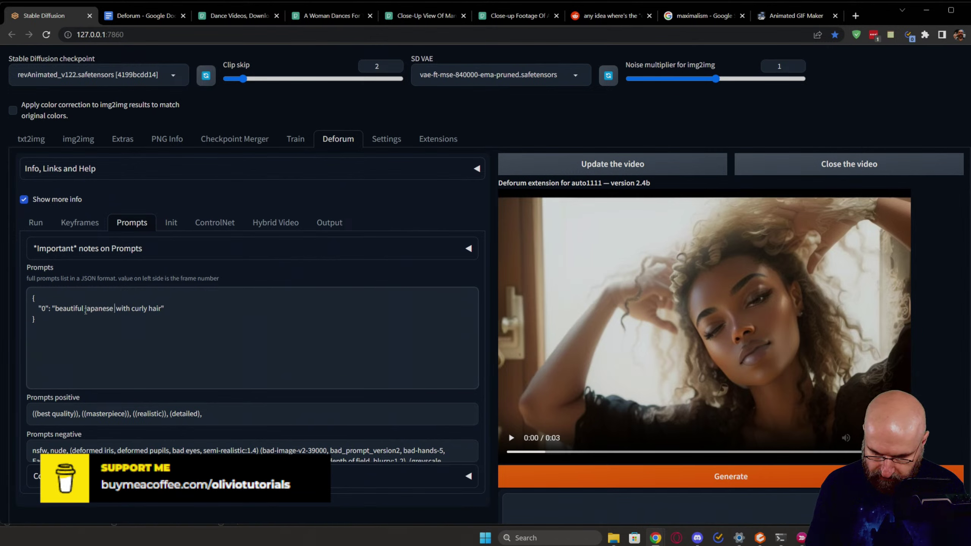
{"action": "type", "text": " geisha in a"}
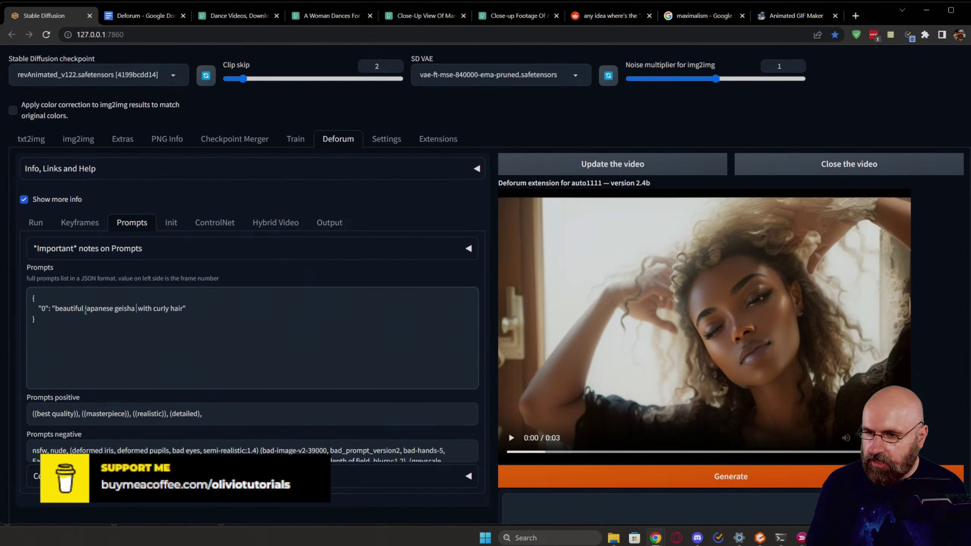
{"action": "type", "text": " temple"}
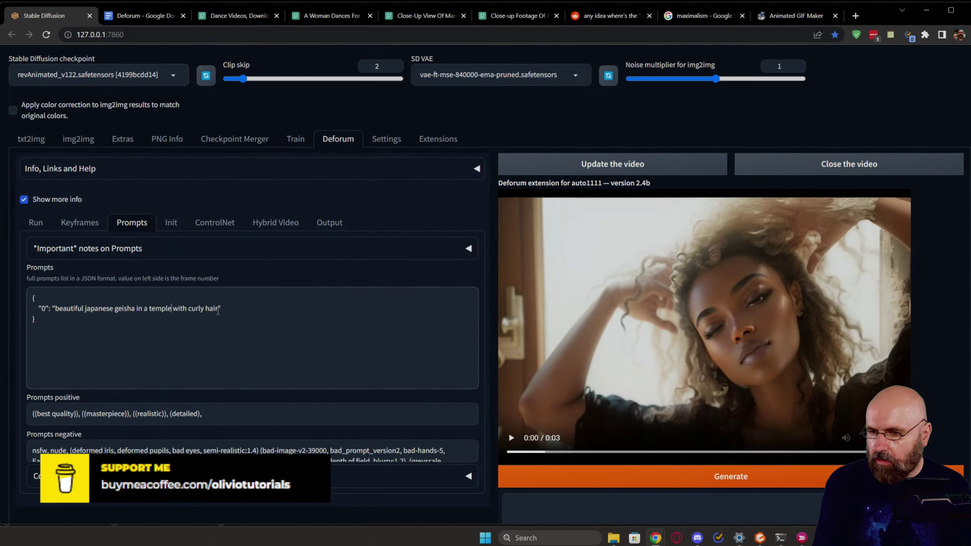
{"action": "left_click", "coordinate": [220, 309], "text": "shift"}
{"action": "key", "text": "BackSpace"}
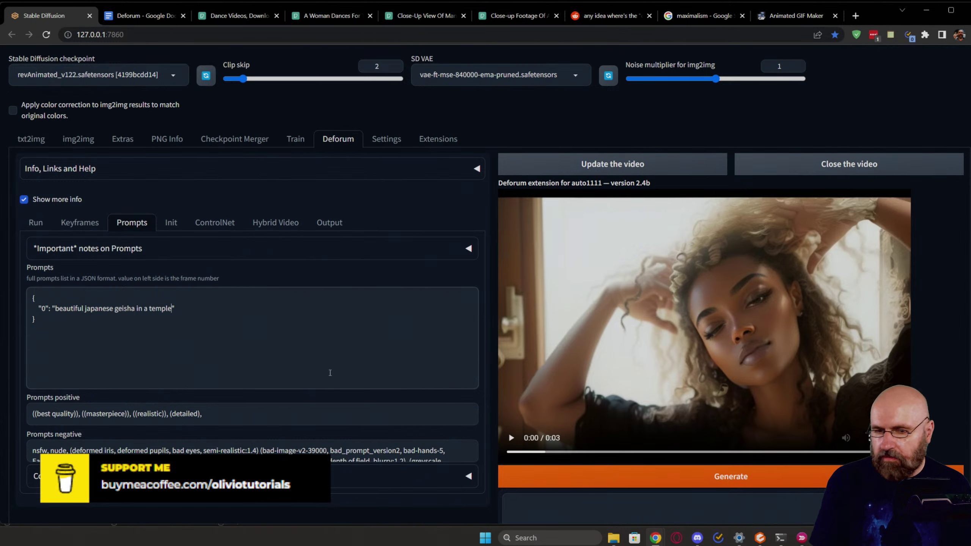
Step: Generate the animation with the geisha prompt, check the preview frame and interrupt the run
{"action": "left_click", "coordinate": [730, 476]}
{"action": "scroll", "coordinate": [413, 364], "scroll_direction": "down", "scroll_amount": 1}
{"action": "scroll", "coordinate": [413, 363], "scroll_direction": "down", "scroll_amount": 5}
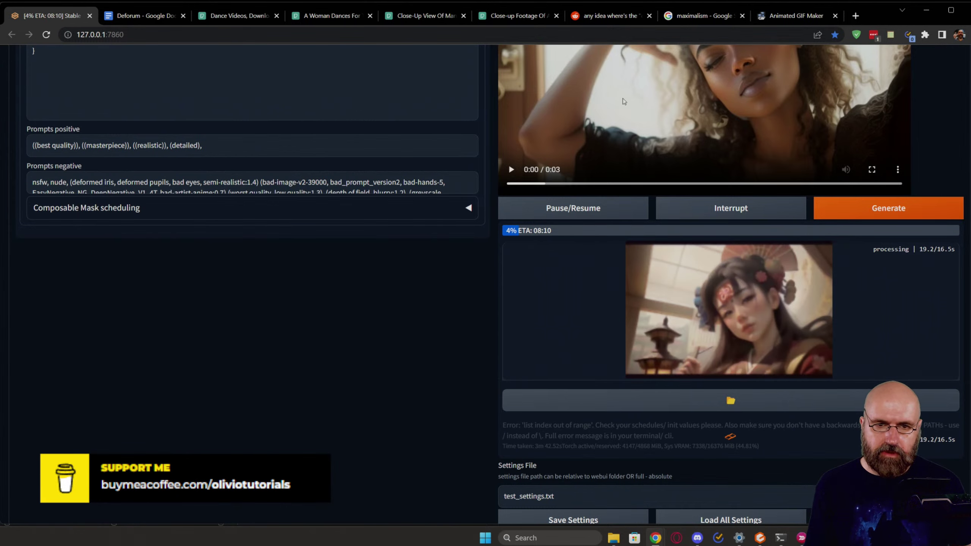
{"action": "left_click", "coordinate": [723, 212]}
{"action": "scroll", "coordinate": [431, 333], "scroll_direction": "up", "scroll_amount": 7}
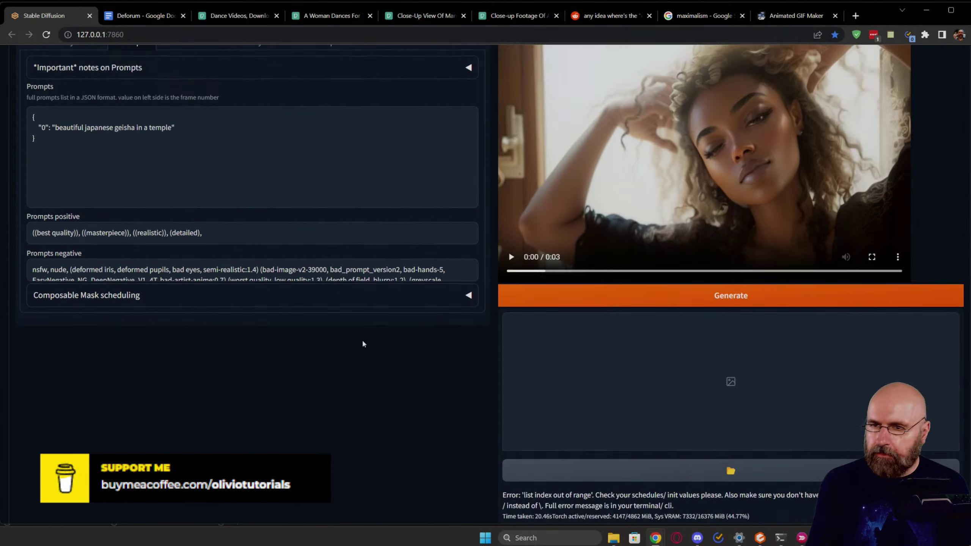
Step: Copy the video init path of test cut 2.mp4 into the ControlNet input video path of CN Model 1
{"action": "left_click", "coordinate": [196, 222]}
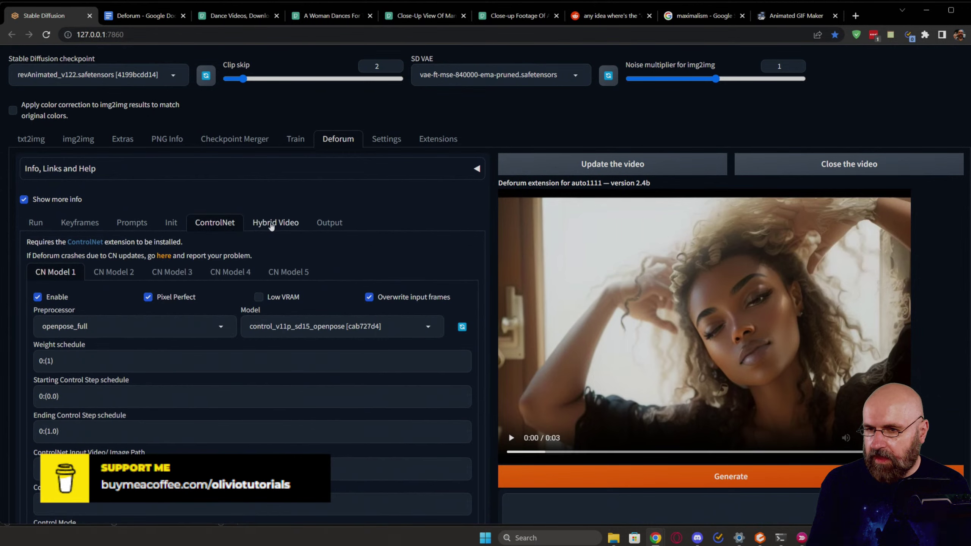
{"action": "left_click", "coordinate": [271, 227]}
{"action": "left_click", "coordinate": [175, 228]}
{"action": "triple_click", "coordinate": [187, 280]}
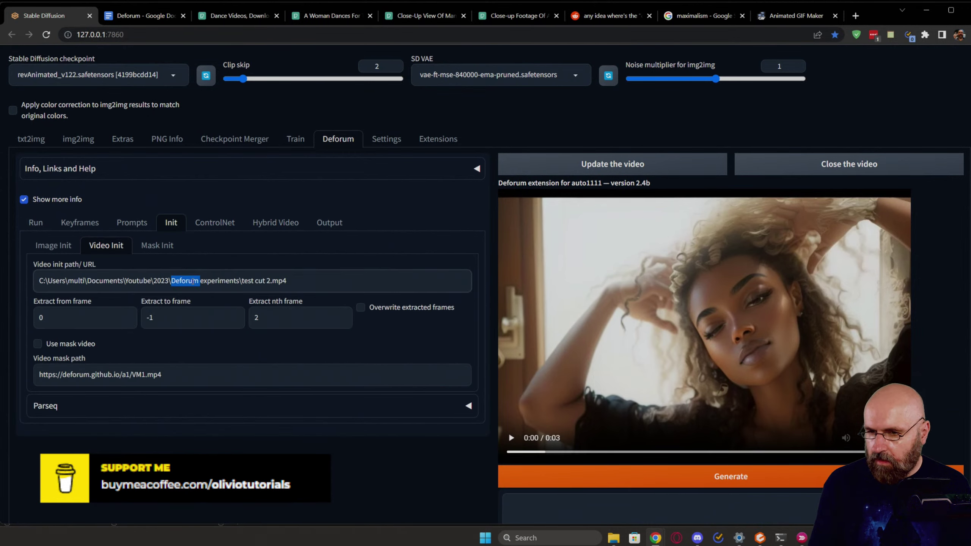
{"action": "left_click", "coordinate": [214, 222]}
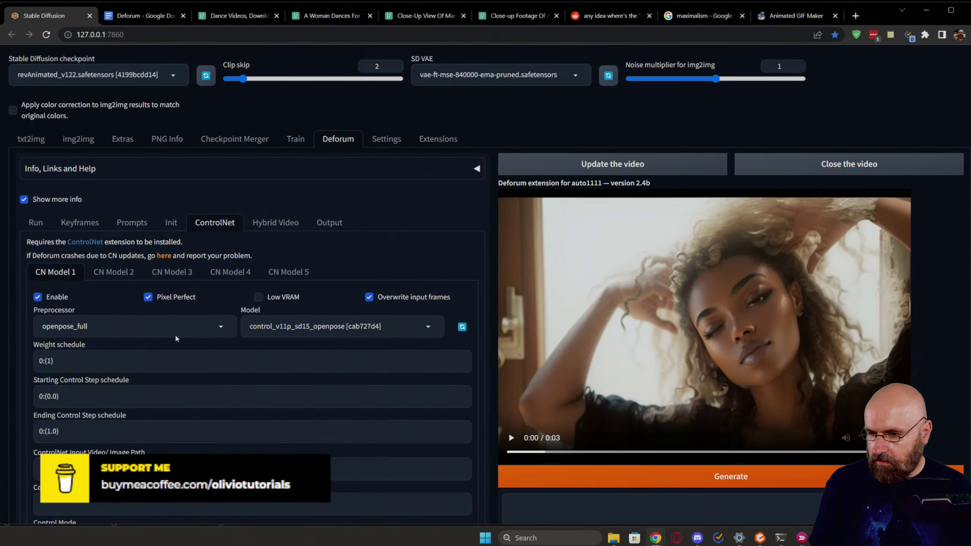
{"action": "scroll", "coordinate": [146, 245], "scroll_direction": "down", "scroll_amount": 5}
{"action": "left_click", "coordinate": [108, 253]}
{"action": "key", "text": "ctrl+v"}
{"action": "scroll", "coordinate": [232, 291], "scroll_direction": "up", "scroll_amount": 5}
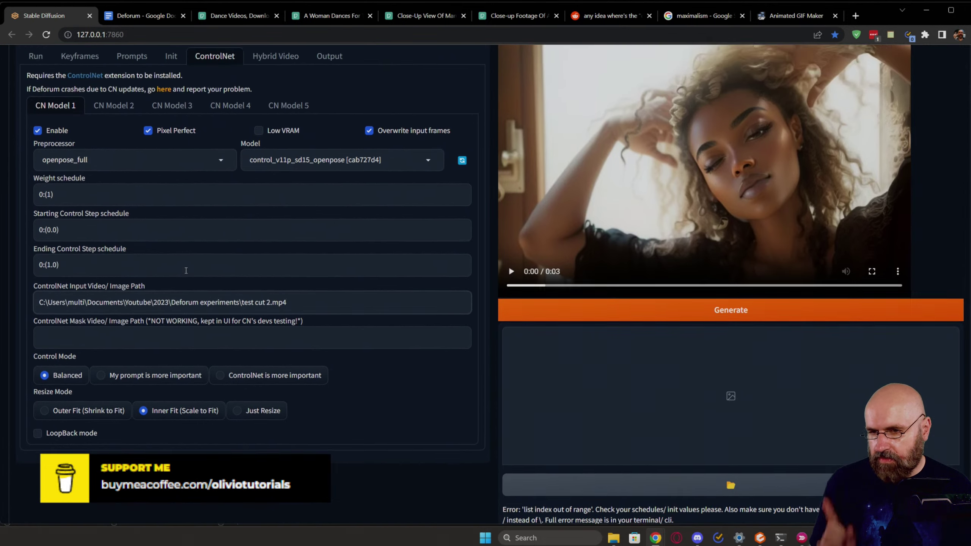
Step: Run the generation with the ControlNet input video, check the previewed pose and interrupt the run
{"action": "left_click", "coordinate": [554, 475]}
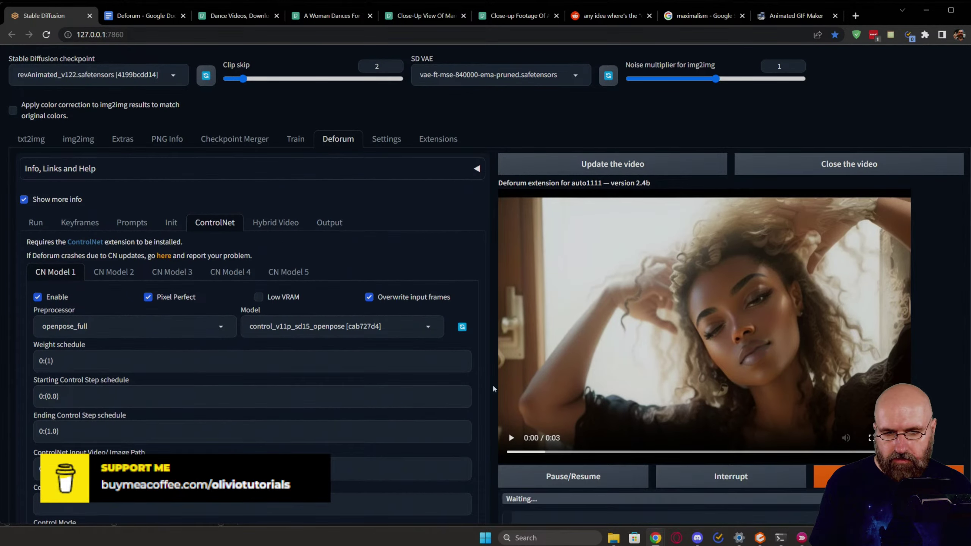
{"action": "scroll", "coordinate": [482, 378], "scroll_direction": "down", "scroll_amount": 7}
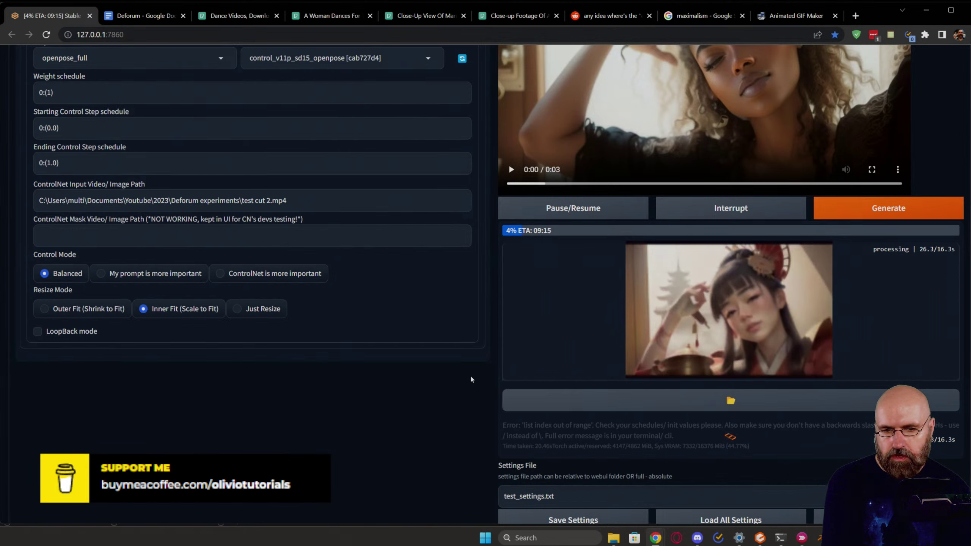
{"action": "left_click", "coordinate": [726, 214]}
{"action": "scroll", "coordinate": [144, 323], "scroll_direction": "up", "scroll_amount": 7}
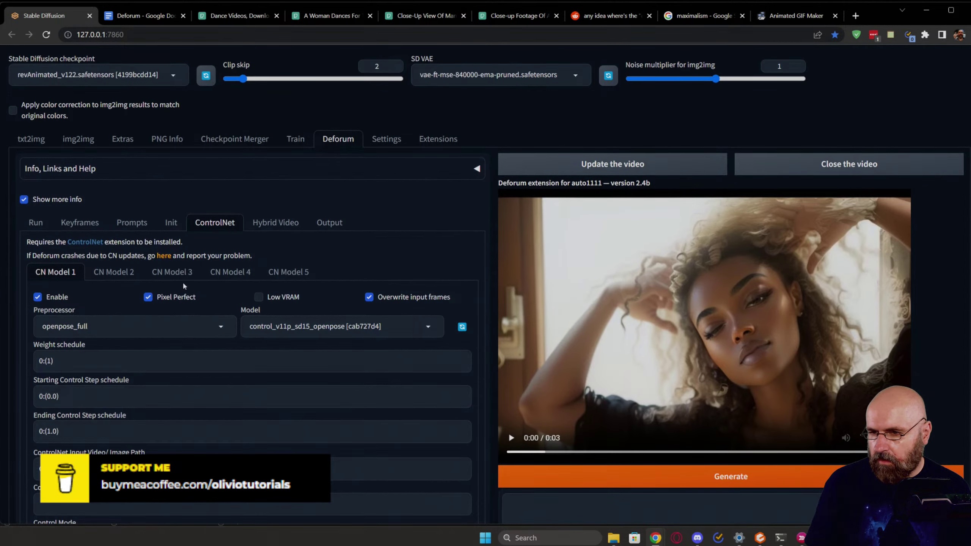
Step: Switch CN Model 1 to the depth_leres preprocessor with the control_v11f1p_sd15_depth model and run a test generation
{"action": "scroll", "coordinate": [110, 226], "scroll_direction": "down", "scroll_amount": 3}
{"action": "left_click", "coordinate": [110, 220]}
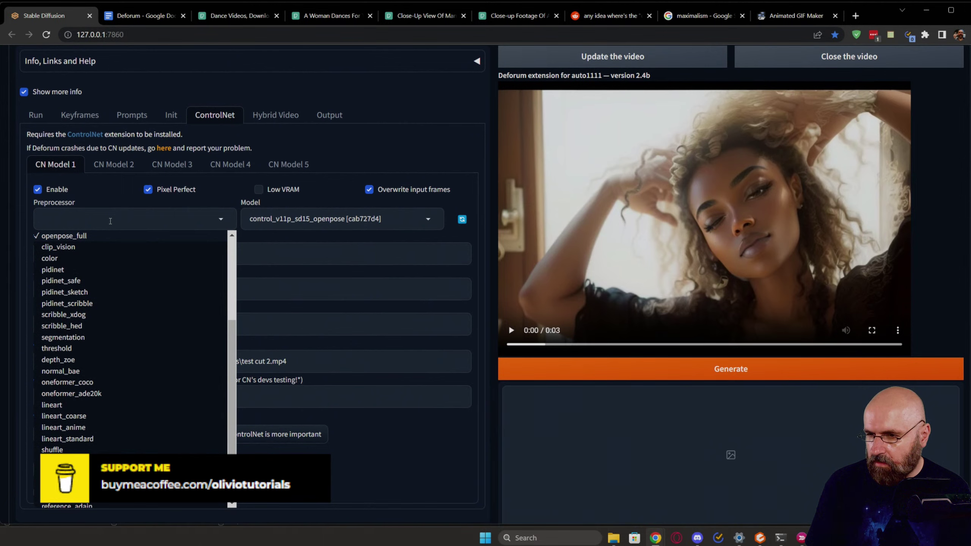
{"action": "scroll", "coordinate": [101, 355], "scroll_direction": "up", "scroll_amount": 5}
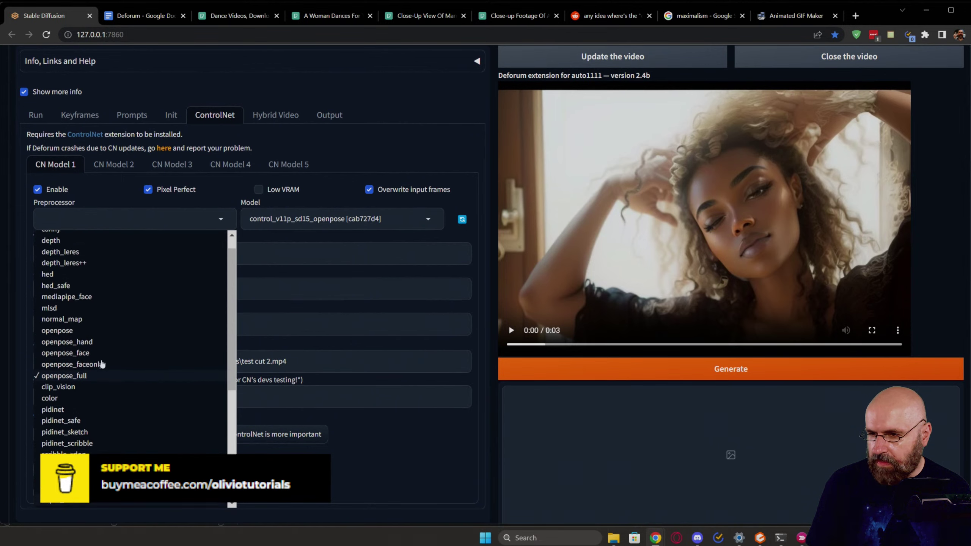
{"action": "left_click", "coordinate": [60, 258]}
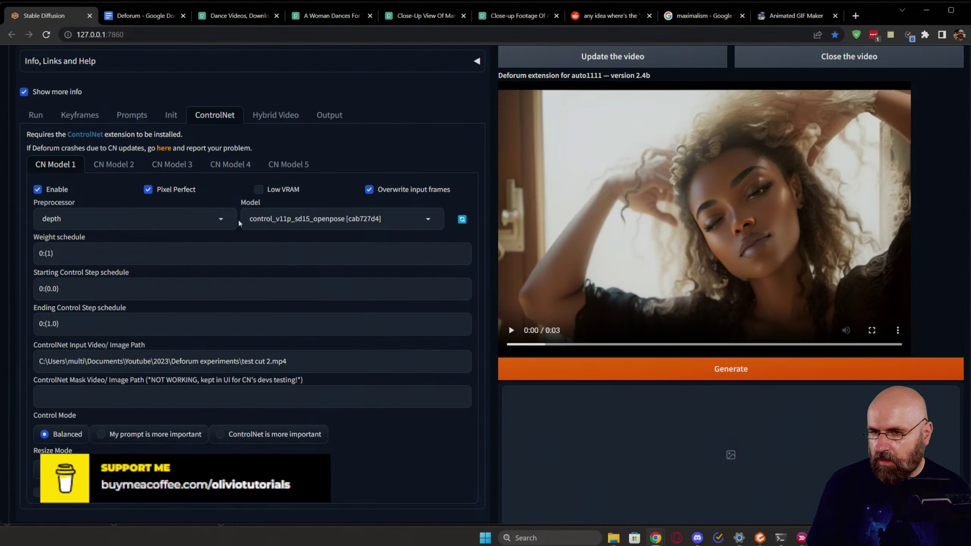
{"action": "left_click", "coordinate": [113, 215]}
{"action": "left_click", "coordinate": [106, 248]}
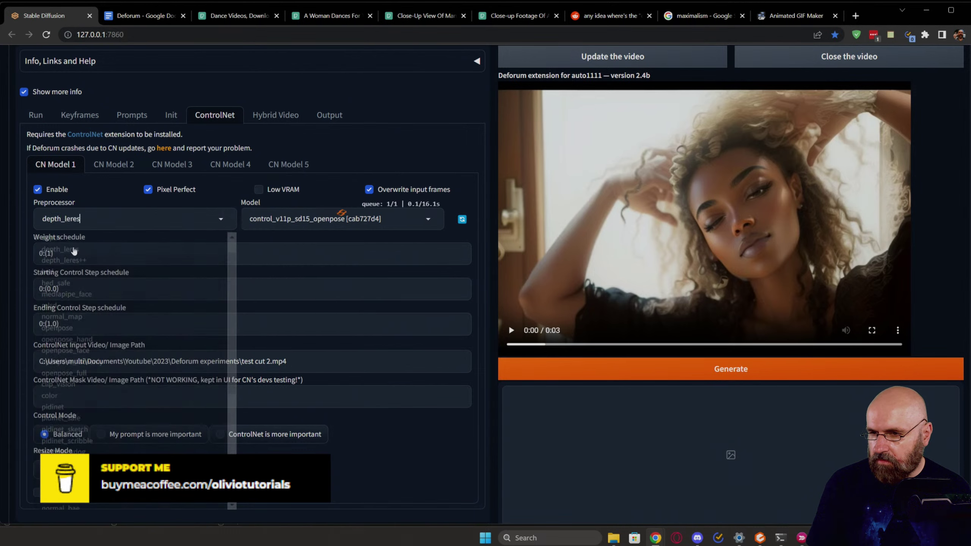
{"action": "left_click", "coordinate": [336, 218]}
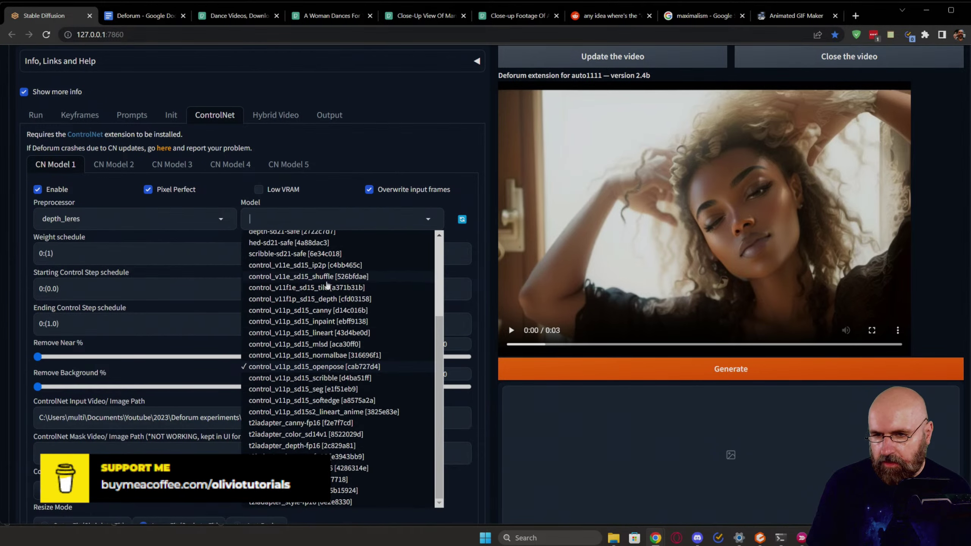
{"action": "left_click", "coordinate": [323, 299]}
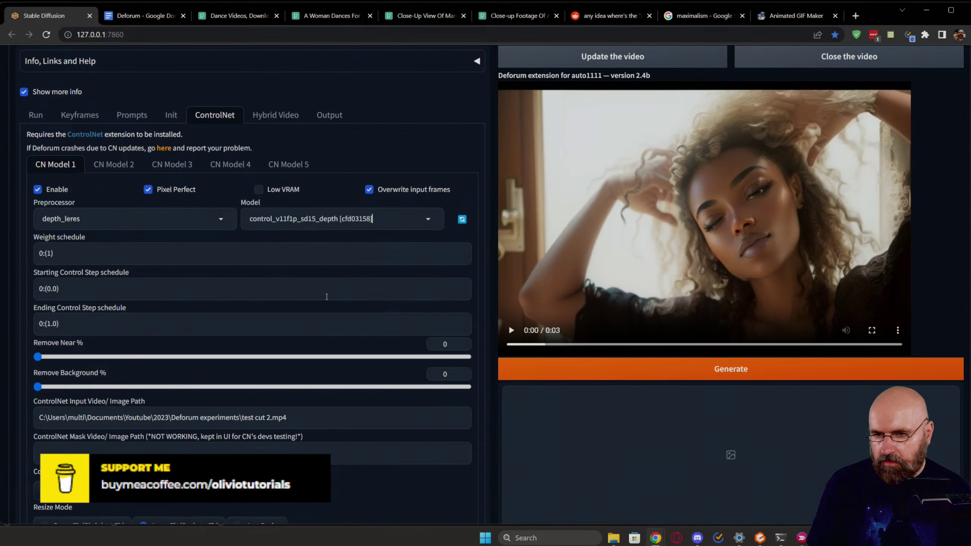
{"action": "left_click", "coordinate": [614, 369]}
{"action": "scroll", "coordinate": [421, 431], "scroll_direction": "down", "scroll_amount": 5}
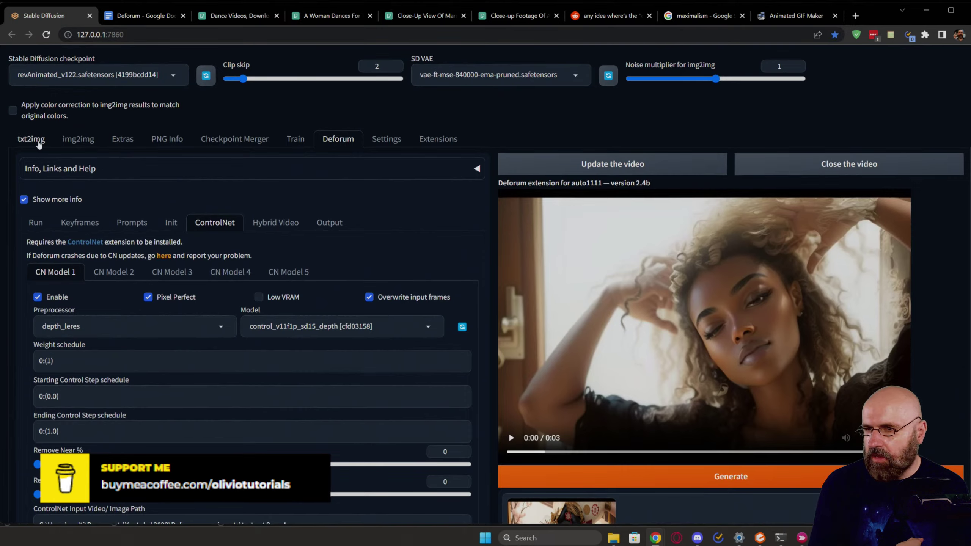
Step: Append ", arms behind her head" to the frame 0 animation prompt in Deforum
{"action": "left_click", "coordinate": [31, 139]}
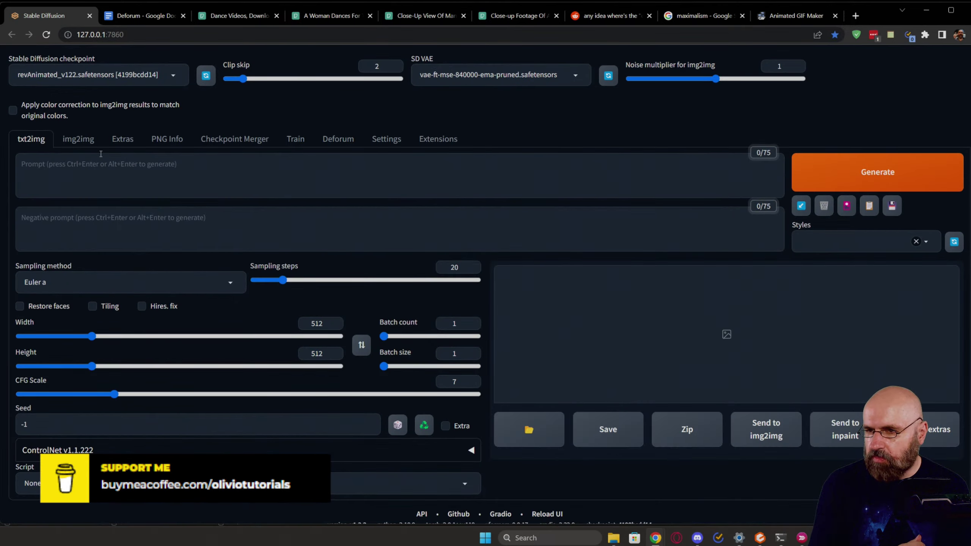
{"action": "left_click", "coordinate": [340, 139]}
{"action": "left_click", "coordinate": [41, 226]}
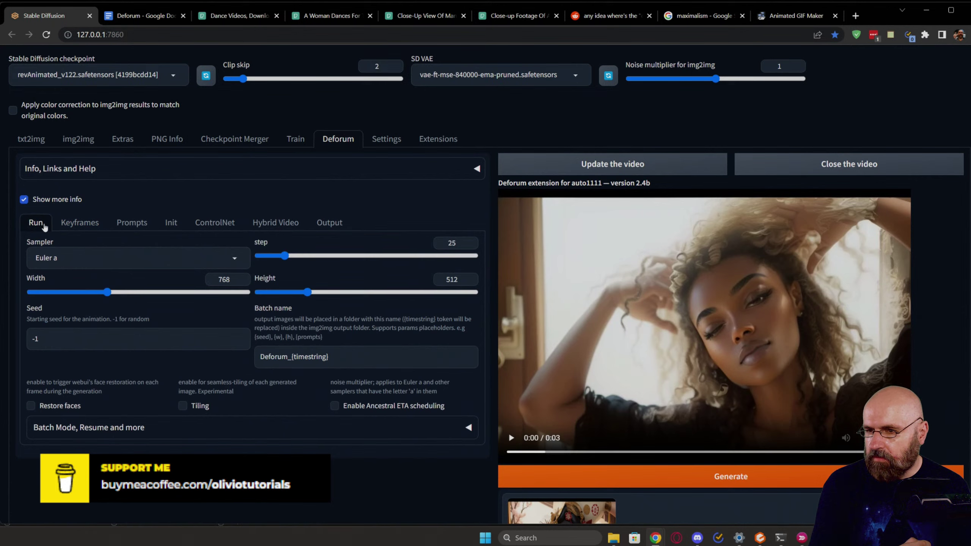
{"action": "left_click", "coordinate": [79, 223]}
{"action": "left_click", "coordinate": [130, 226]}
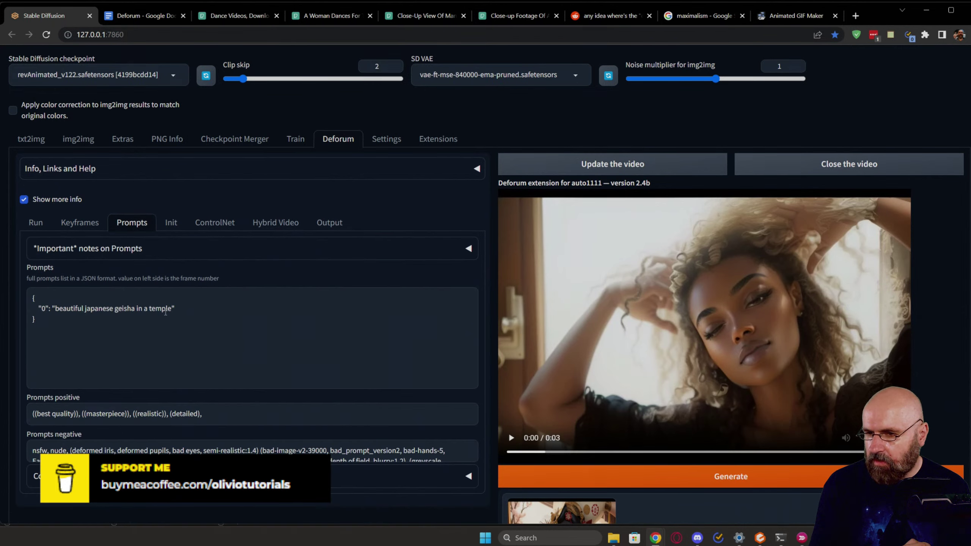
{"action": "left_click", "coordinate": [169, 310]}
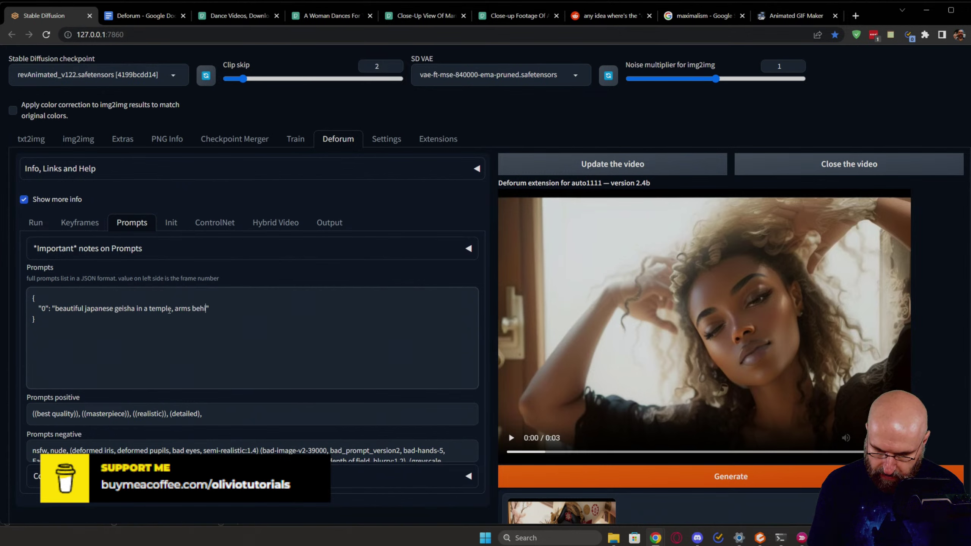
{"action": "type", "text": ", arms behind her head"}
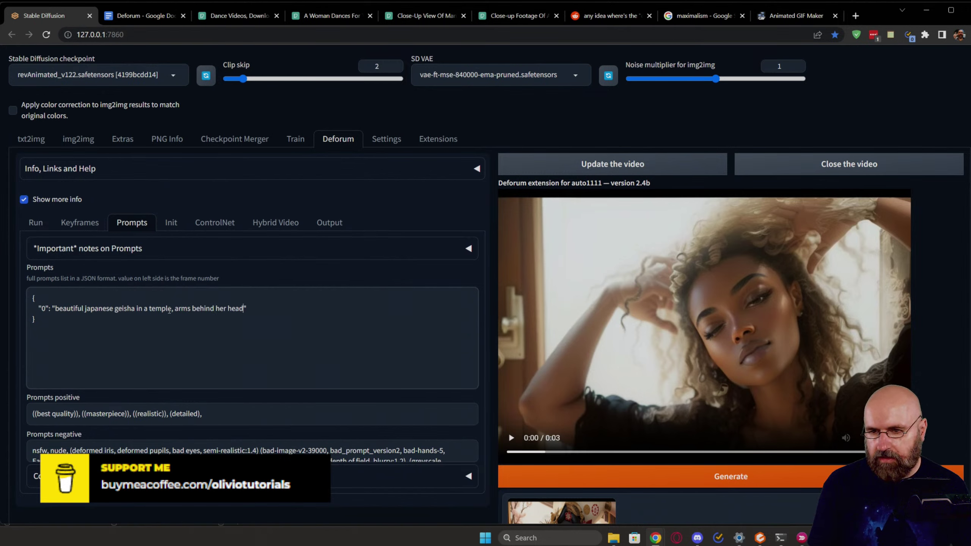
Step: Generate the animation with the extended arms prompt and examine the preview frames
{"action": "left_click", "coordinate": [661, 474]}
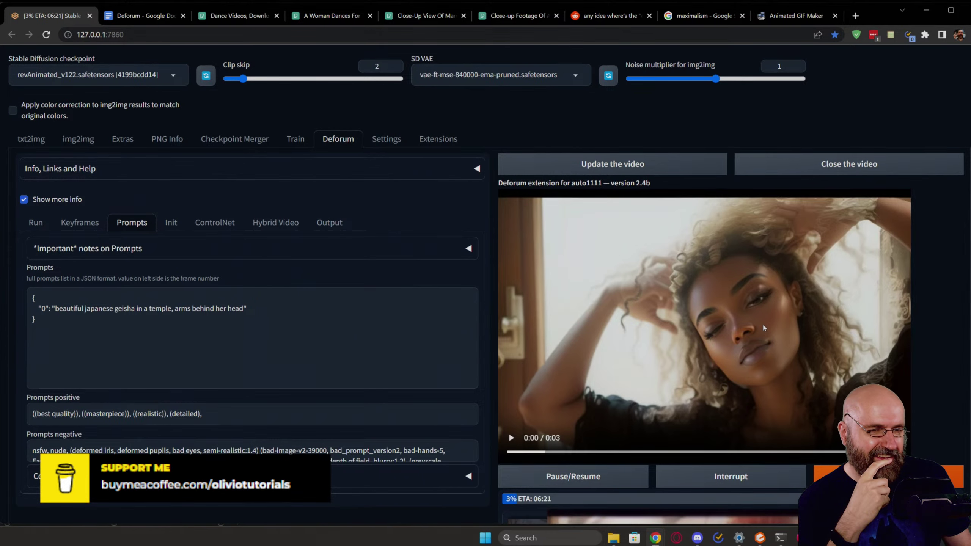
{"action": "scroll", "coordinate": [755, 340], "scroll_direction": "down", "scroll_amount": 10}
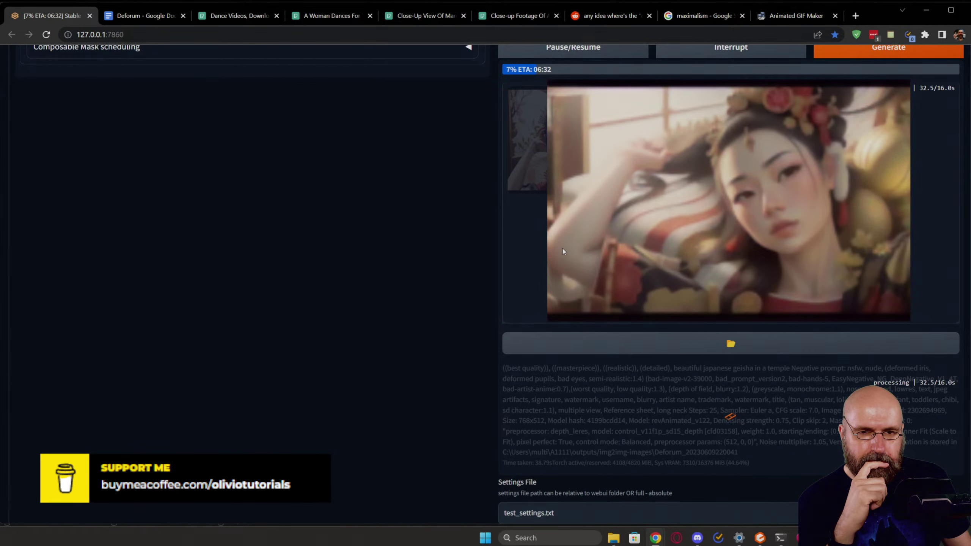
{"action": "scroll", "coordinate": [563, 249], "scroll_direction": "up", "scroll_amount": 10}
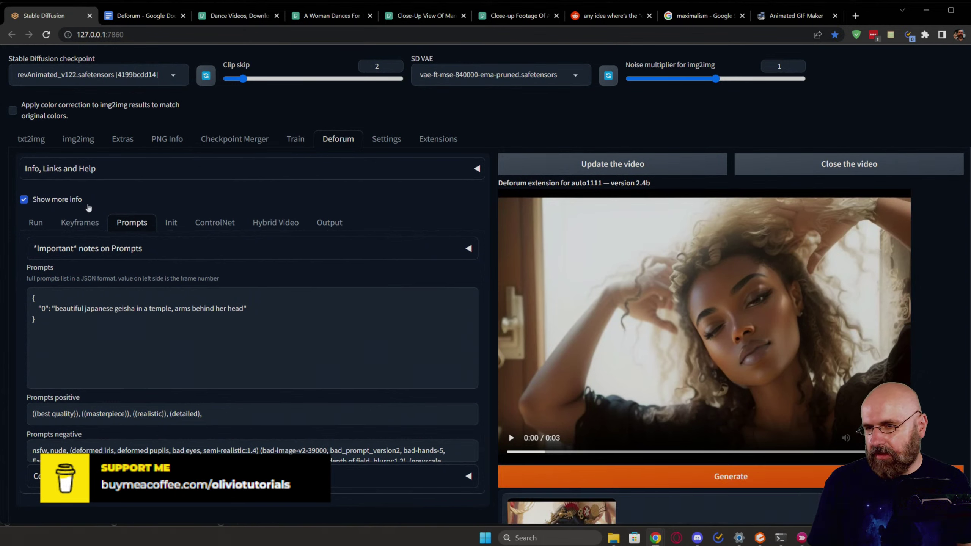
Step: Copy the frame 0 prompt text without its quotation marks into the img2img prompt
{"action": "left_click", "coordinate": [76, 226]}
{"action": "left_click", "coordinate": [134, 223]}
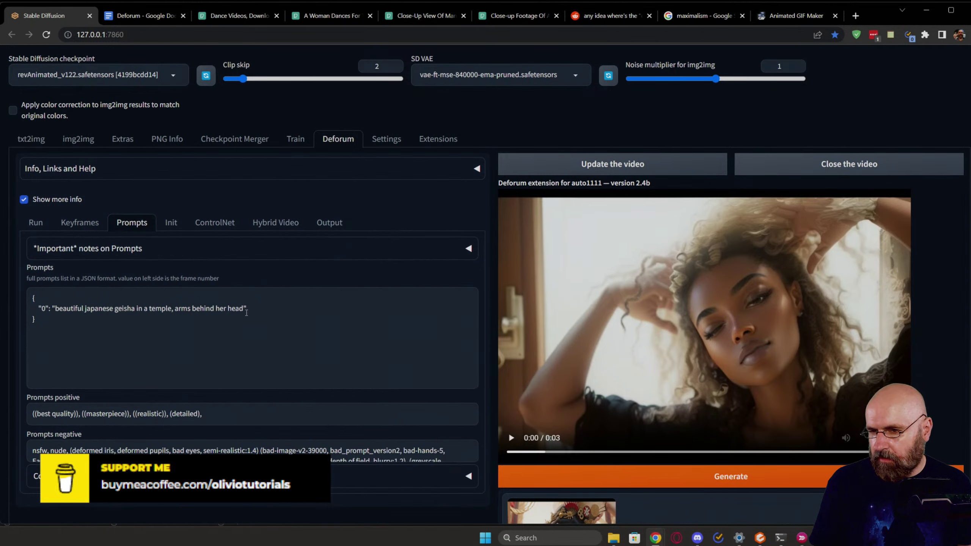
{"action": "left_click_drag", "start_coordinate": [244, 309], "coordinate": [55, 310]}
{"action": "key", "text": "ctrl+c"}
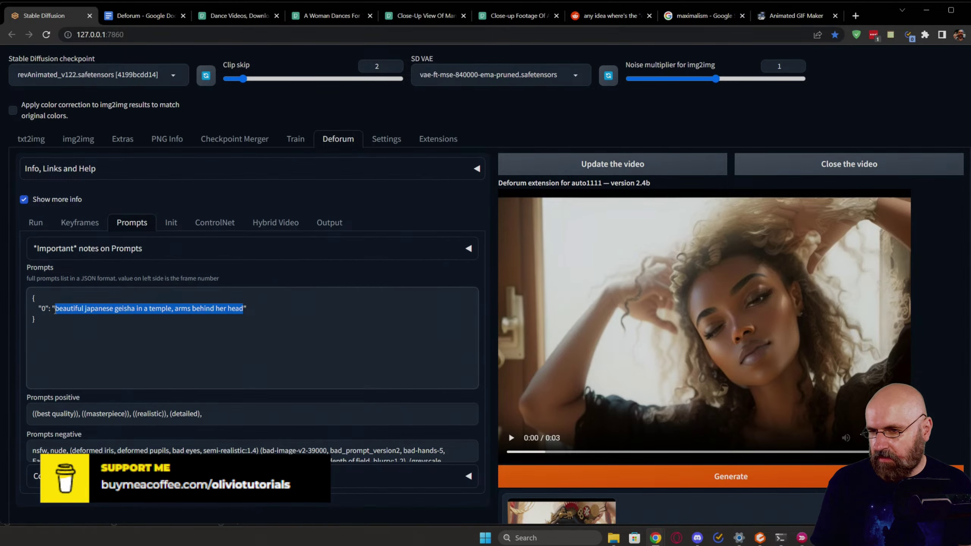
{"action": "left_click", "coordinate": [79, 139]}
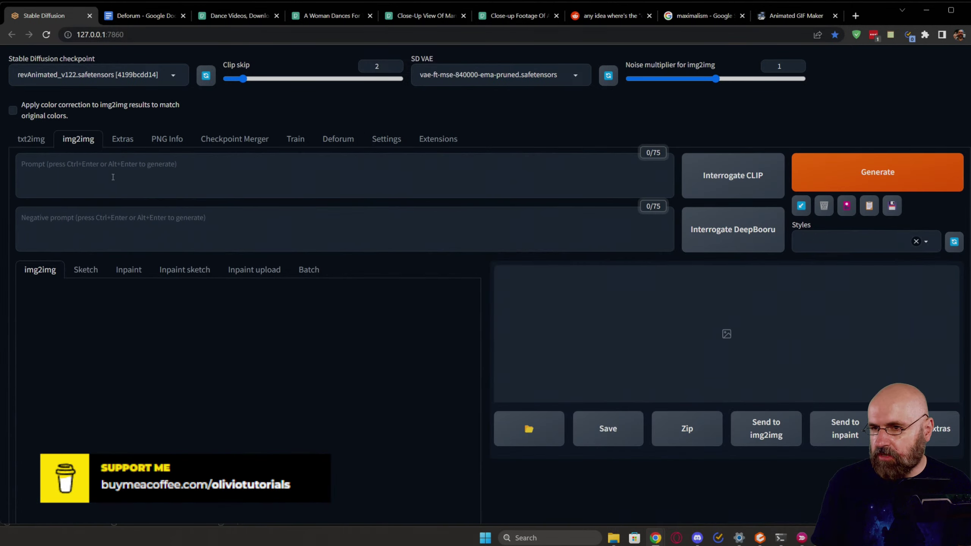
{"action": "key", "text": "ctrl+v"}
Step: Copy Deforum's positive prompt and insert it before the geisha text in the img2img prompt
{"action": "left_click", "coordinate": [338, 139]}
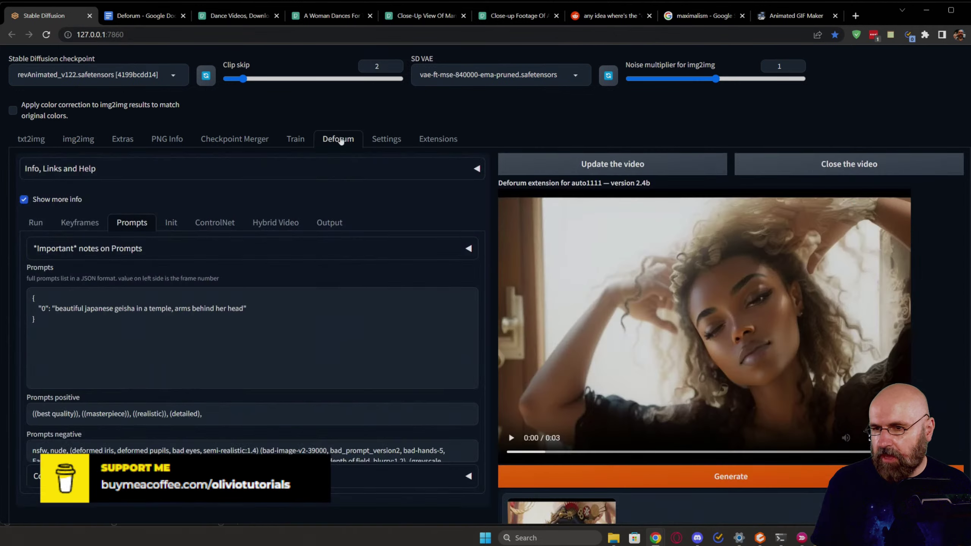
{"action": "left_click_drag", "start_coordinate": [214, 413], "coordinate": [35, 415]}
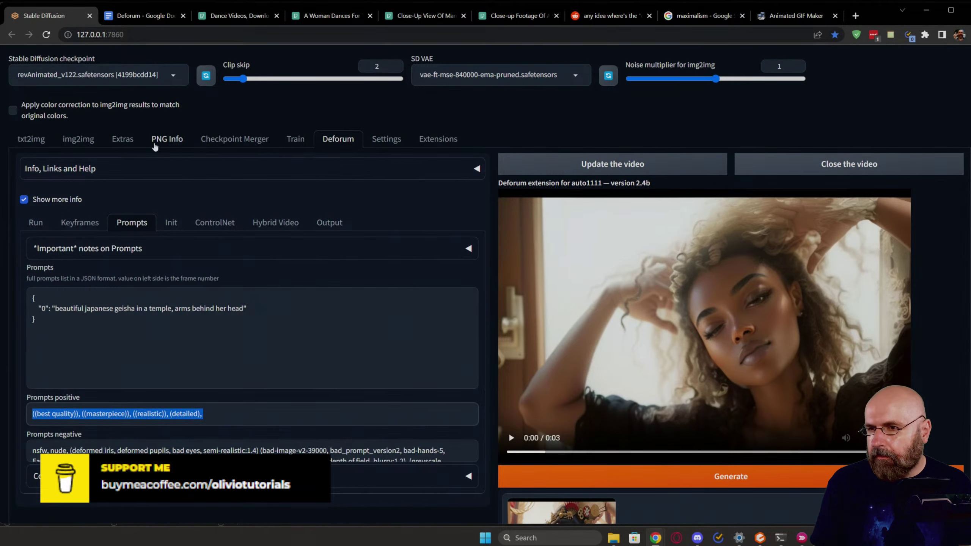
{"action": "left_click", "coordinate": [79, 139]}
{"action": "left_click", "coordinate": [22, 172]}
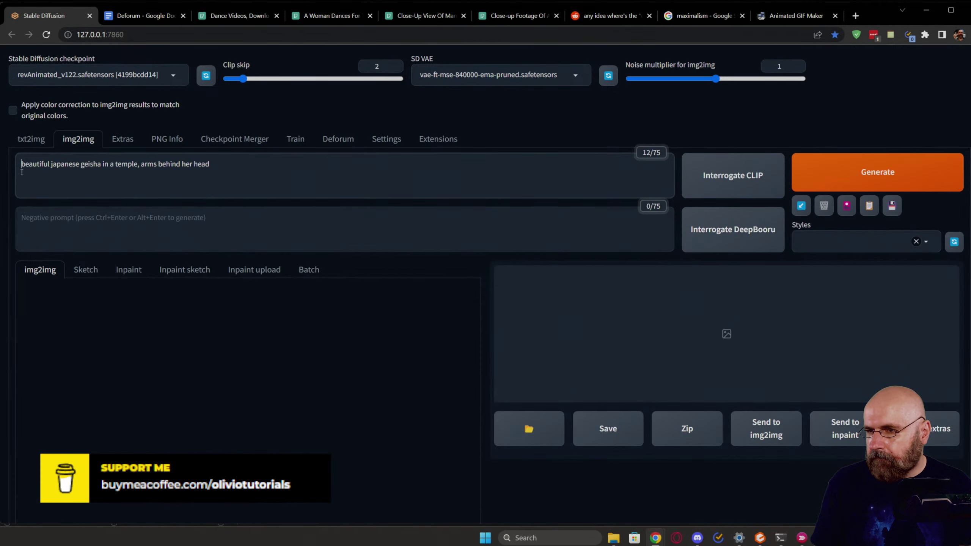
{"action": "type", "text": "((best quality)), ((masterpiece)), ((realistic)), (detailed),"}
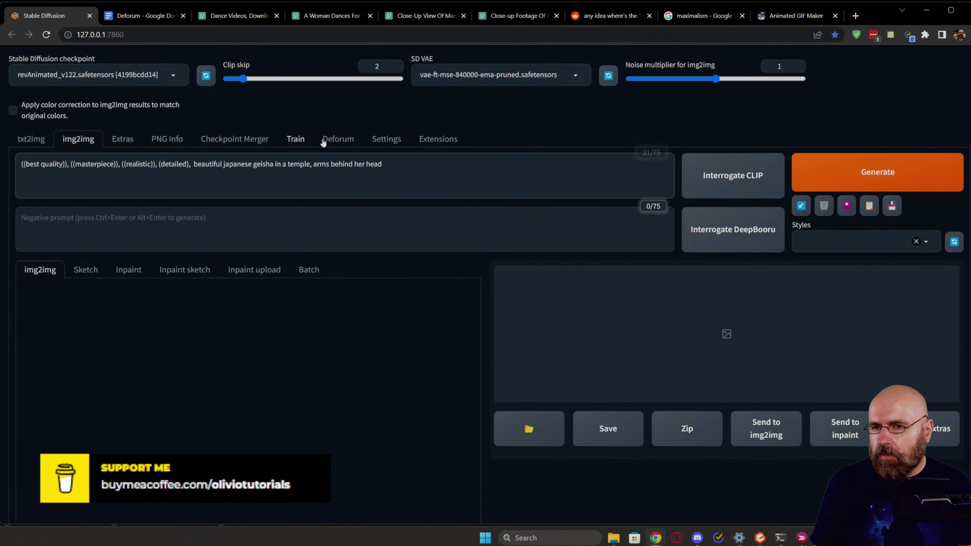
Step: Copy Deforum's full negative prompt into the img2img negative prompt
{"action": "left_click", "coordinate": [338, 139]}
{"action": "scroll", "coordinate": [127, 409], "scroll_direction": "down", "scroll_amount": 3}
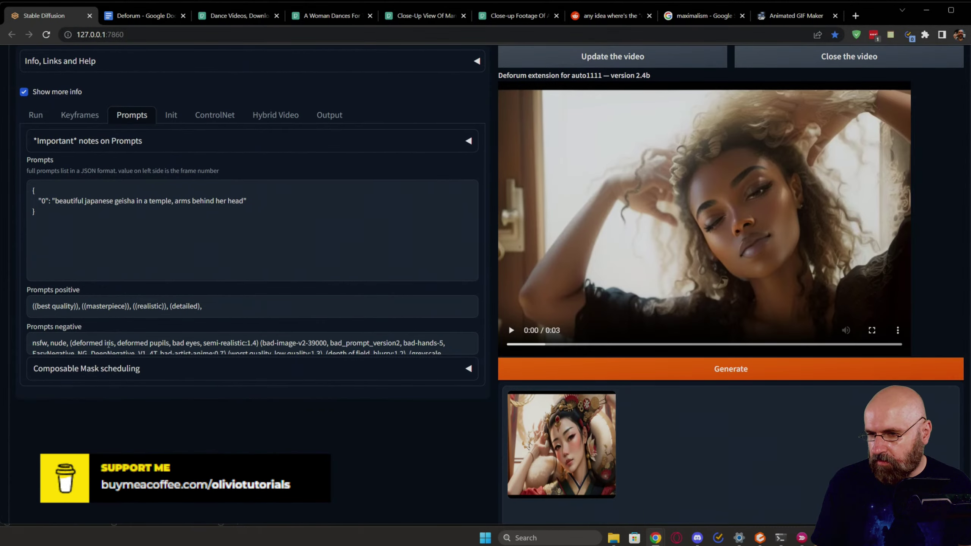
{"action": "left_click", "coordinate": [106, 336]}
{"action": "key", "text": "ctrl+a"}
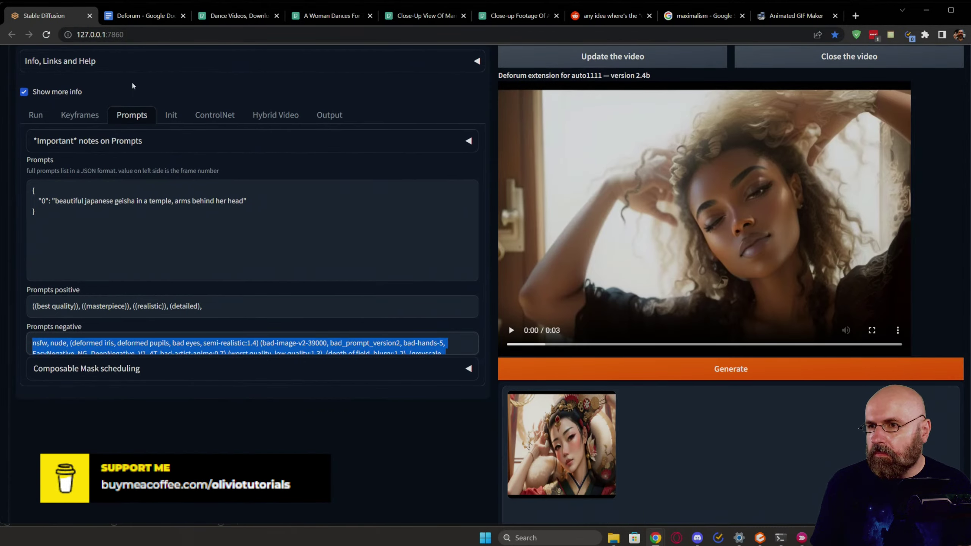
{"action": "scroll", "coordinate": [134, 99], "scroll_direction": "up", "scroll_amount": 5}
{"action": "left_click", "coordinate": [78, 137]}
{"action": "left_click", "coordinate": [91, 223]}
{"action": "type", "text": "nsfw, nude, (deformed iris, deformed pupils, bad eyes, semi-realistic:1.4) (bad-image-v2-39000, bad_prompt_version2, bad-hands-5, EasyNegative, NG_DeepNegative_V1_4T, bad-artist-anime:0.7),(worst quality, low quality:1.3), (depth of field, blurry:1.2), (greyscale, monochrome:1.1), nose, cropped, lowres, text, jpeg artifacts, signature, watermark, username, blurry, artist name, trademark, watermark, title, (tan, muscular, loli, petite, child, infant, toddlers, chibi, sd character:1.1), multiple view, Reference sheet, long neck"}
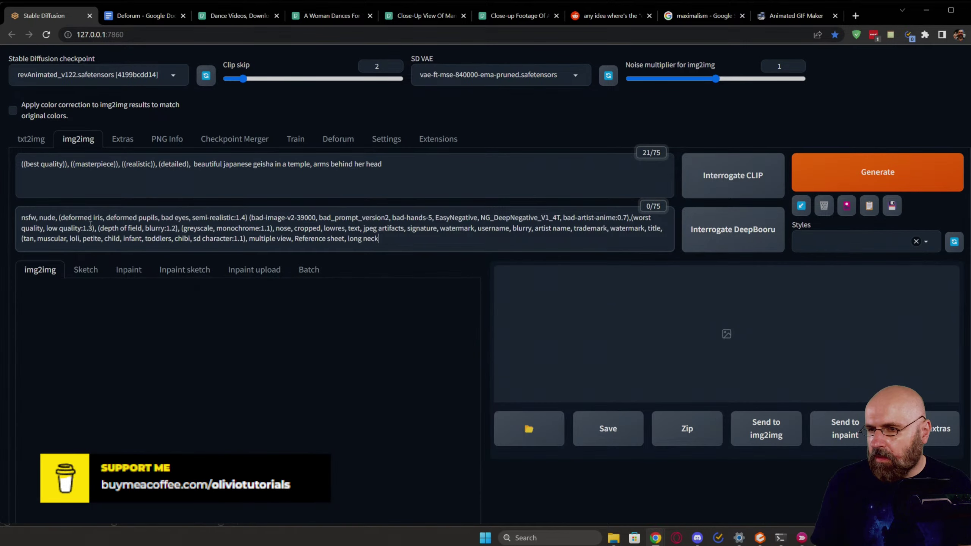
{"action": "scroll", "coordinate": [152, 245], "scroll_direction": "down", "scroll_amount": 3}
{"action": "left_click", "coordinate": [243, 362]}
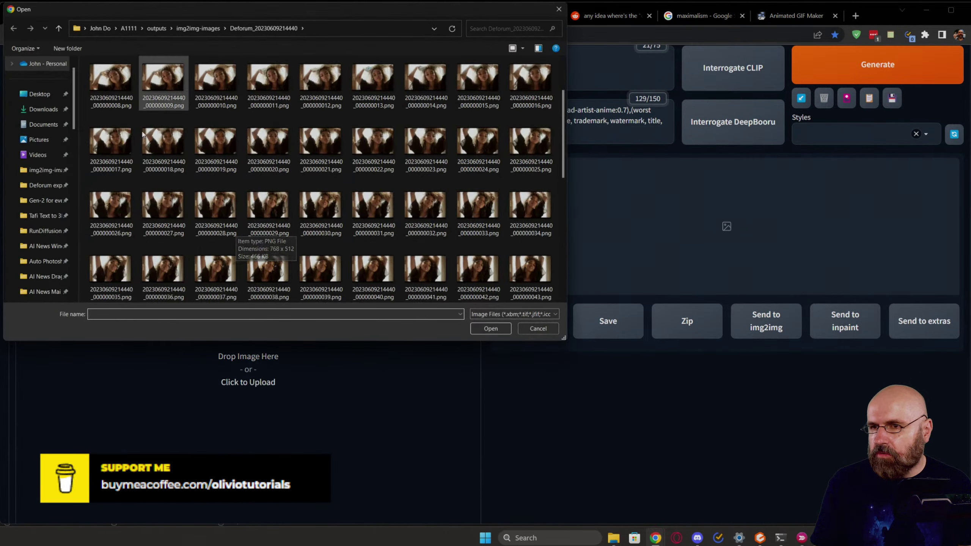
{"action": "scroll", "coordinate": [142, 134], "scroll_direction": "up", "scroll_amount": 1}
{"action": "double_click", "coordinate": [171, 110]}
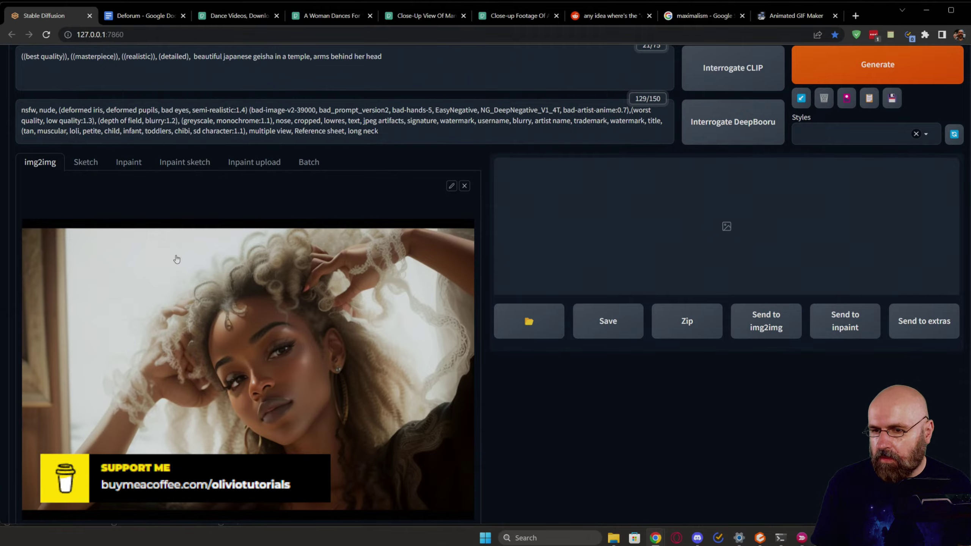
Step: Expand the img2img ControlNet settings and load the dancer frame as the ControlNet Unit 0 image
{"action": "scroll", "coordinate": [177, 259], "scroll_direction": "down", "scroll_amount": 10}
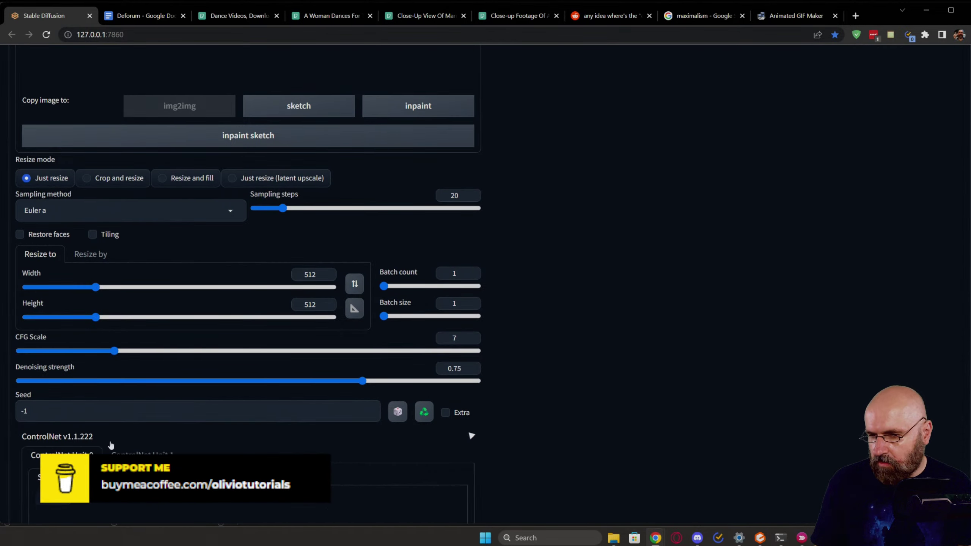
{"action": "left_click", "coordinate": [114, 435]}
{"action": "scroll", "coordinate": [126, 382], "scroll_direction": "down", "scroll_amount": 8}
{"action": "left_click", "coordinate": [185, 191]}
{"action": "double_click", "coordinate": [158, 111]}
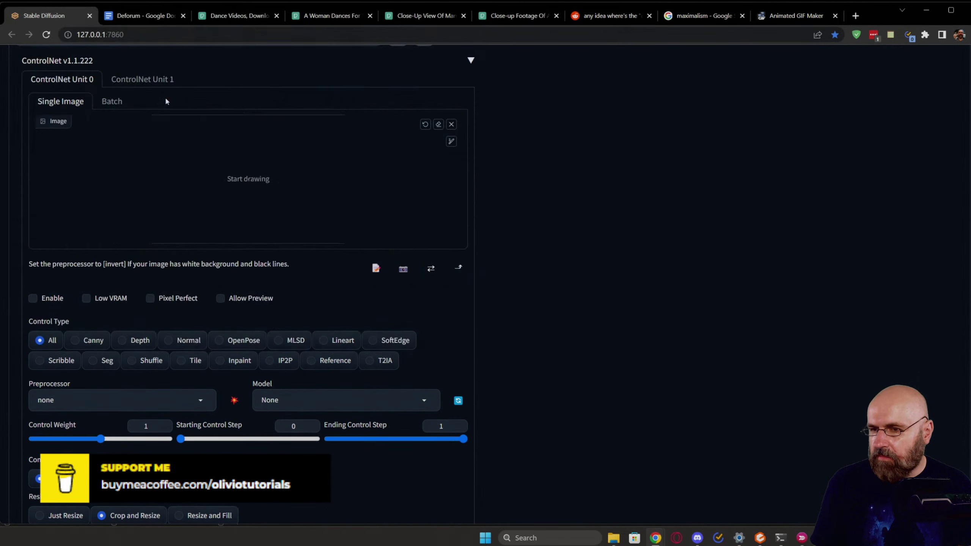
Step: Set ControlNet Unit 0 to the Depth control type, keeping the depth_midas preprocessor
{"action": "scroll", "coordinate": [156, 319], "scroll_direction": "down", "scroll_amount": 3}
{"action": "left_click", "coordinate": [132, 233]}
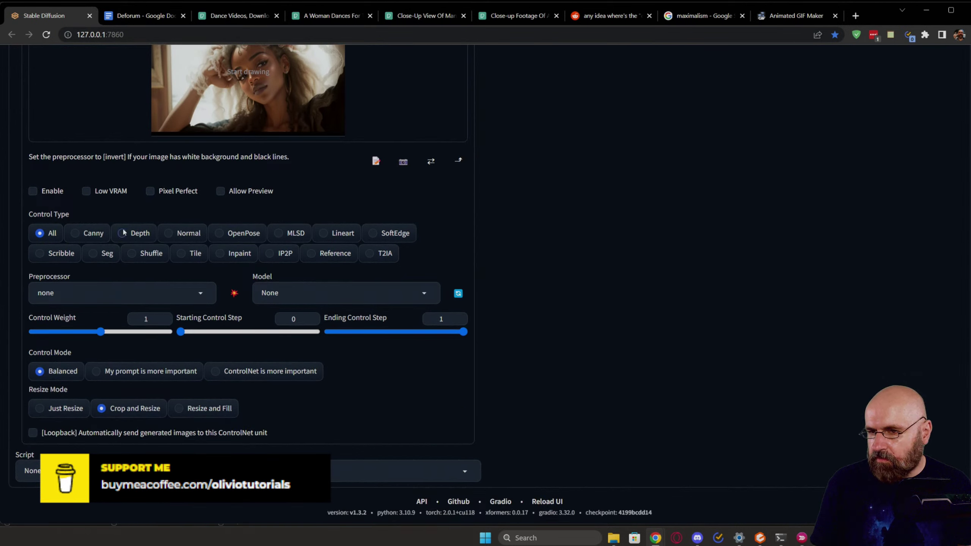
{"action": "left_click", "coordinate": [127, 291]}
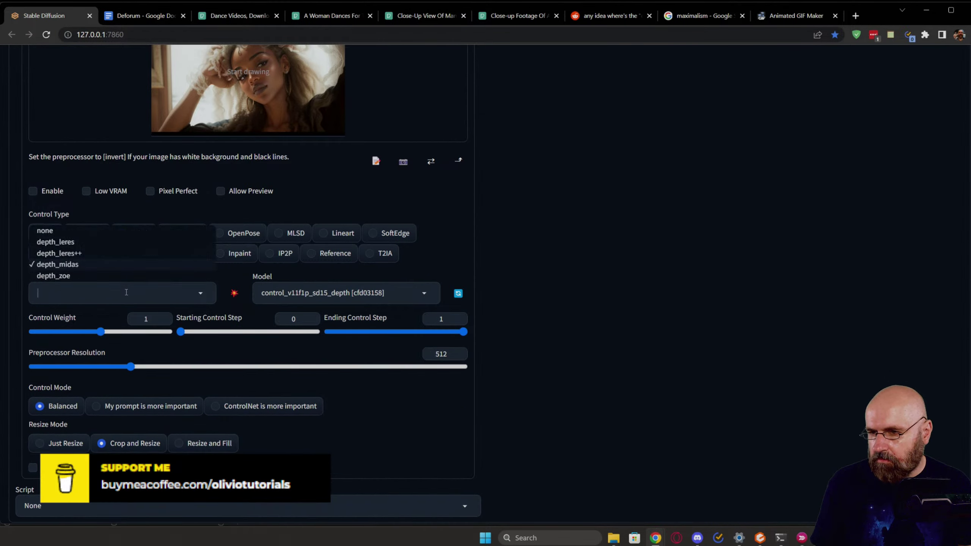
{"action": "left_click", "coordinate": [652, 254]}
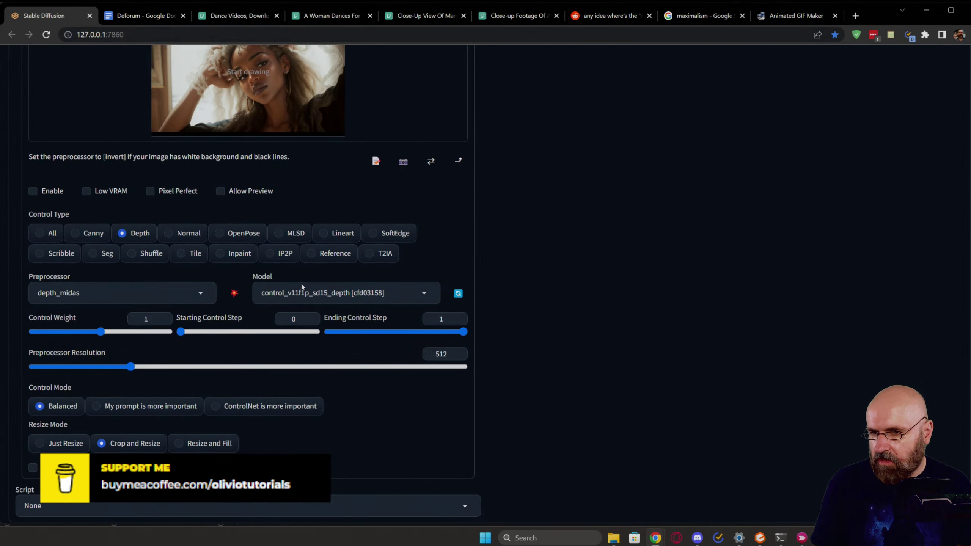
Step: Set the img2img output width to 768
{"action": "scroll", "coordinate": [302, 287], "scroll_direction": "up", "scroll_amount": 15}
{"action": "scroll", "coordinate": [300, 326], "scroll_direction": "down", "scroll_amount": 3}
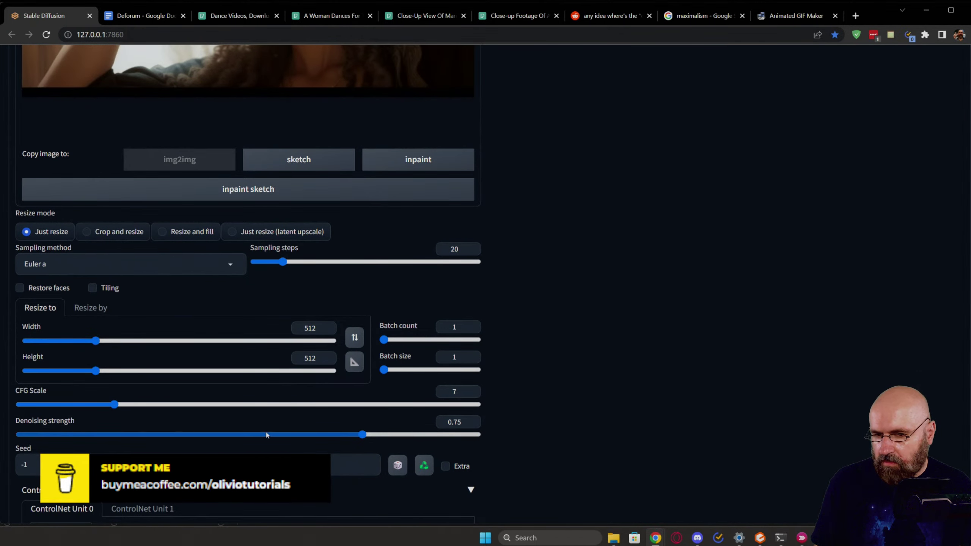
{"action": "scroll", "coordinate": [526, 379], "scroll_direction": "up", "scroll_amount": 10}
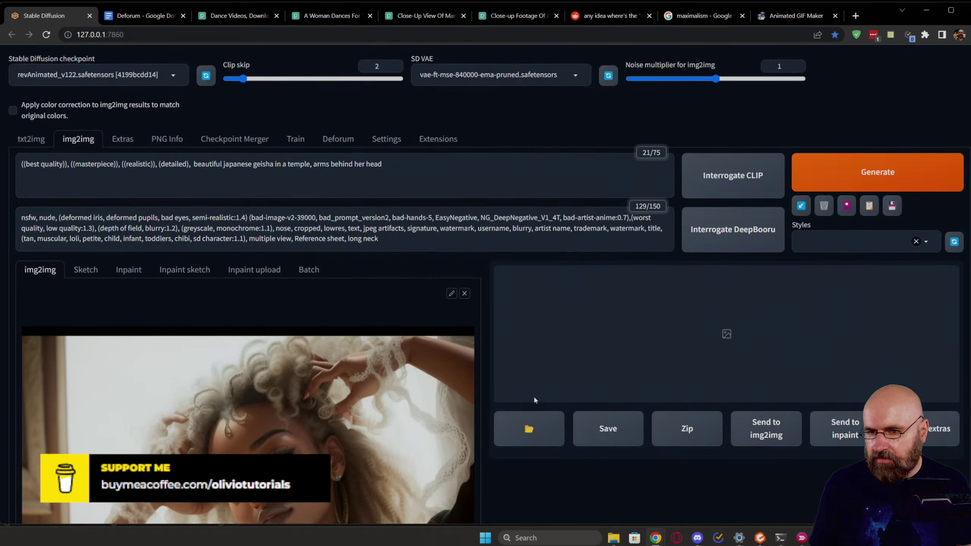
{"action": "scroll", "coordinate": [533, 395], "scroll_direction": "down", "scroll_amount": 10}
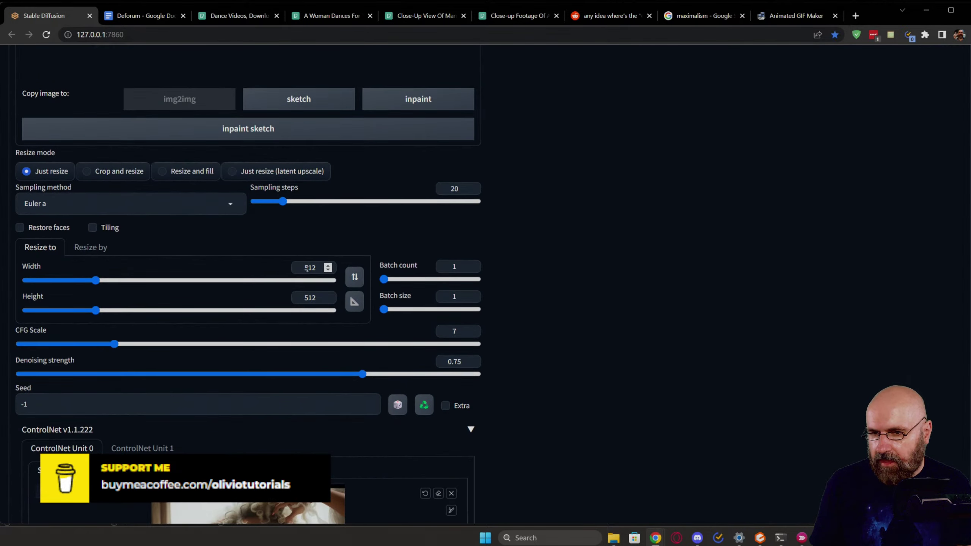
{"action": "double_click", "coordinate": [307, 268]}
{"action": "type", "text": "768"}
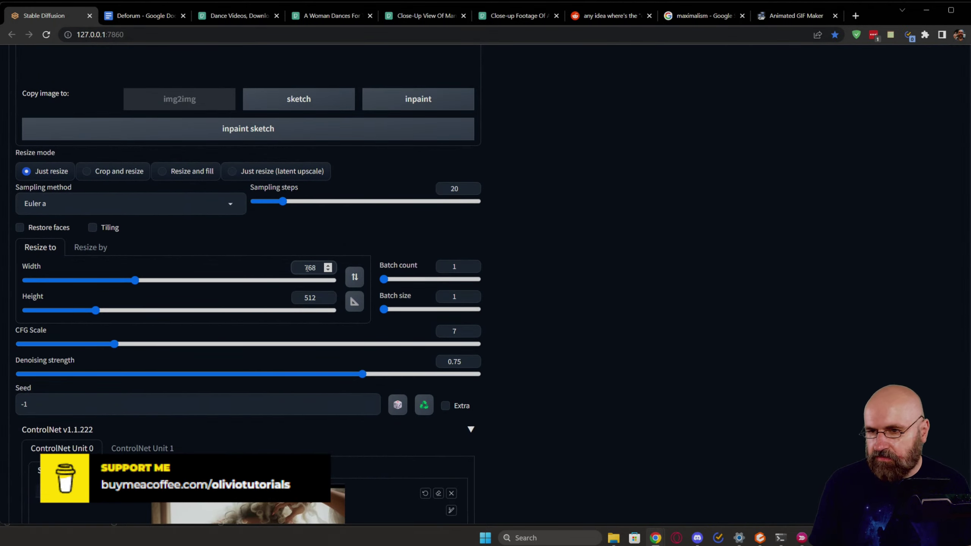
Step: Generate the img2img image and inspect the result at full size
{"action": "scroll", "coordinate": [549, 334], "scroll_direction": "up", "scroll_amount": 5}
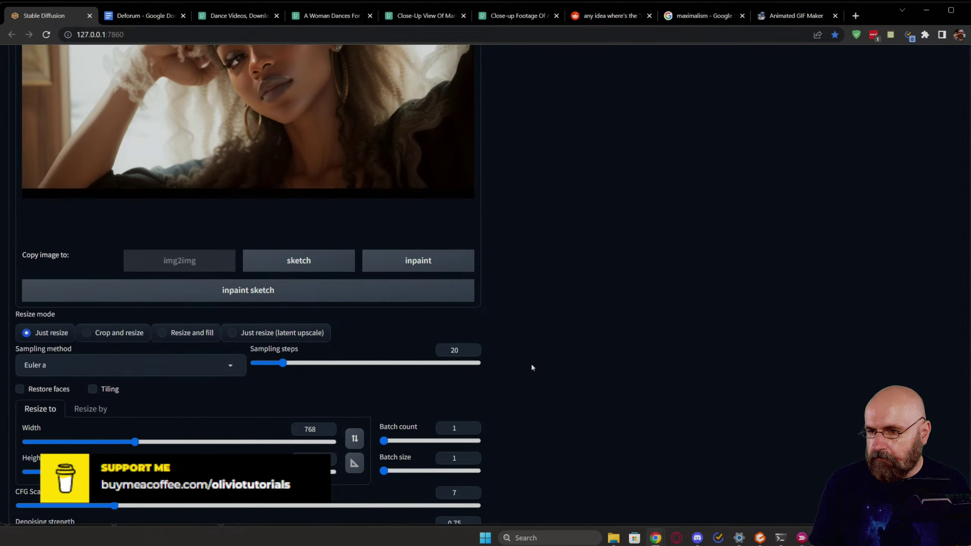
{"action": "scroll", "coordinate": [531, 366], "scroll_direction": "up", "scroll_amount": 9}
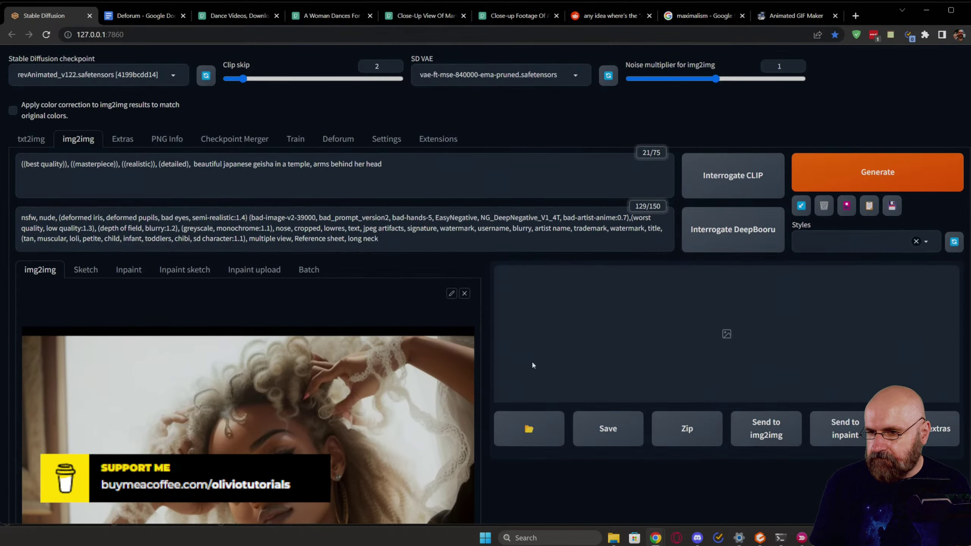
{"action": "left_click", "coordinate": [875, 174]}
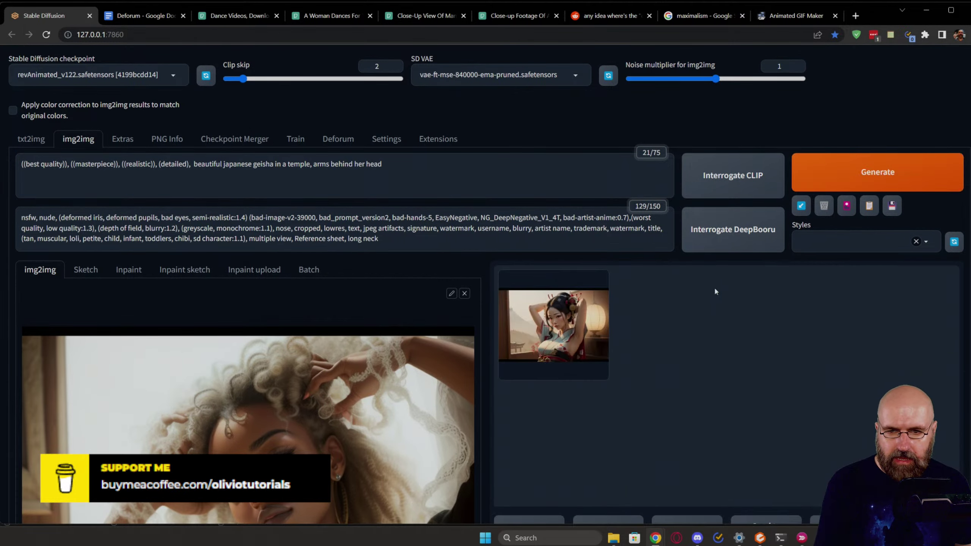
{"action": "left_click", "coordinate": [583, 336]}
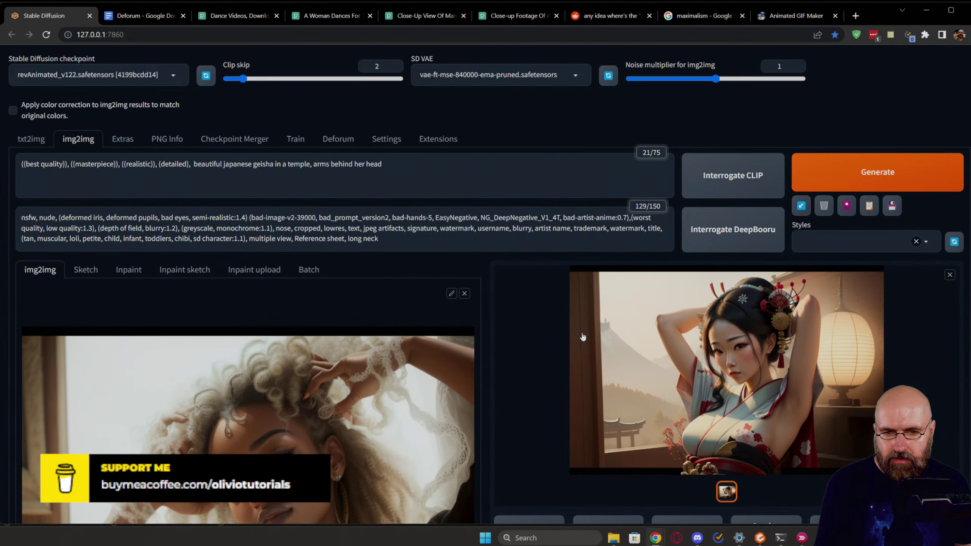
{"action": "left_click", "coordinate": [582, 336]}
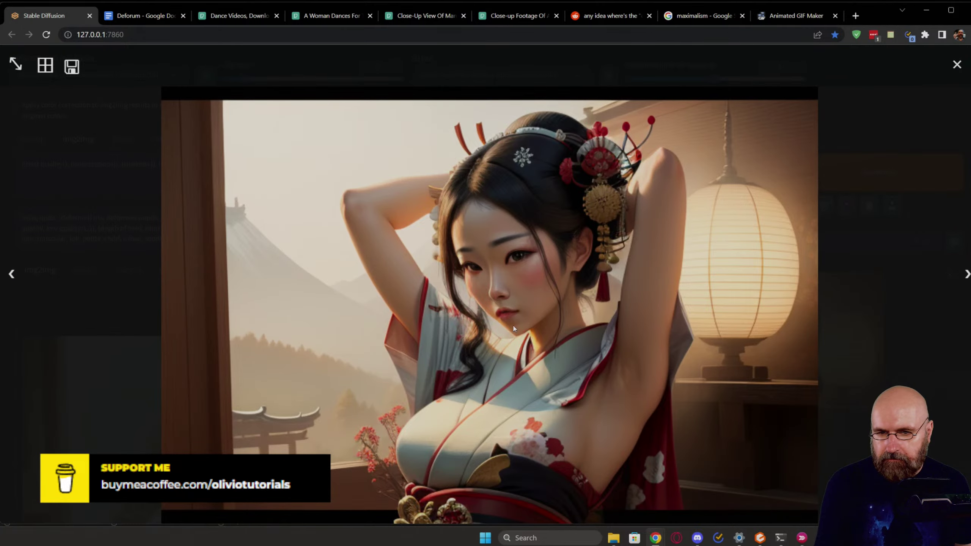
{"action": "left_click", "coordinate": [504, 307]}
Step: Lower the denoising strength to about 0.5 and enable ControlNet Unit 0
{"action": "scroll", "coordinate": [140, 303], "scroll_direction": "down", "scroll_amount": 15}
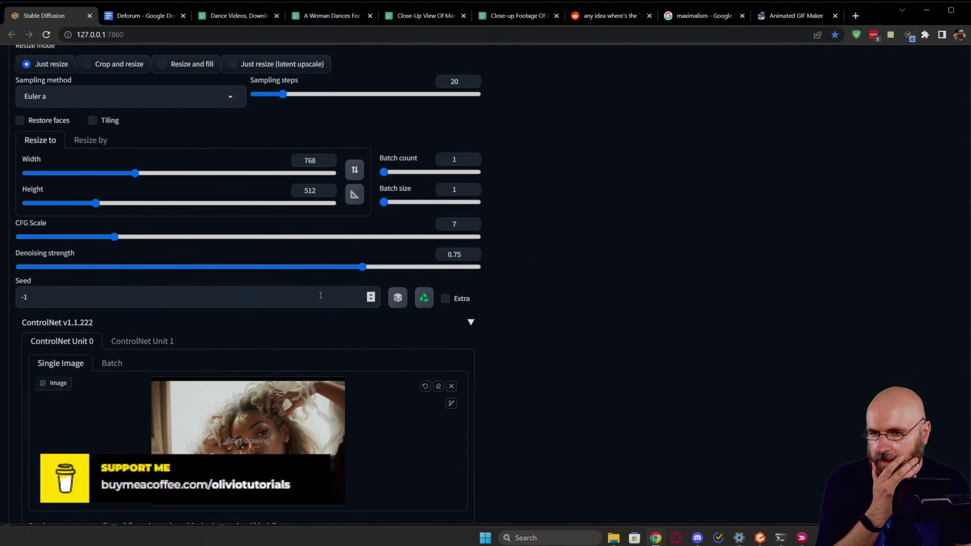
{"action": "left_click_drag", "start_coordinate": [282, 268], "coordinate": [255, 268]}
{"action": "scroll", "coordinate": [108, 302], "scroll_direction": "down", "scroll_amount": 7}
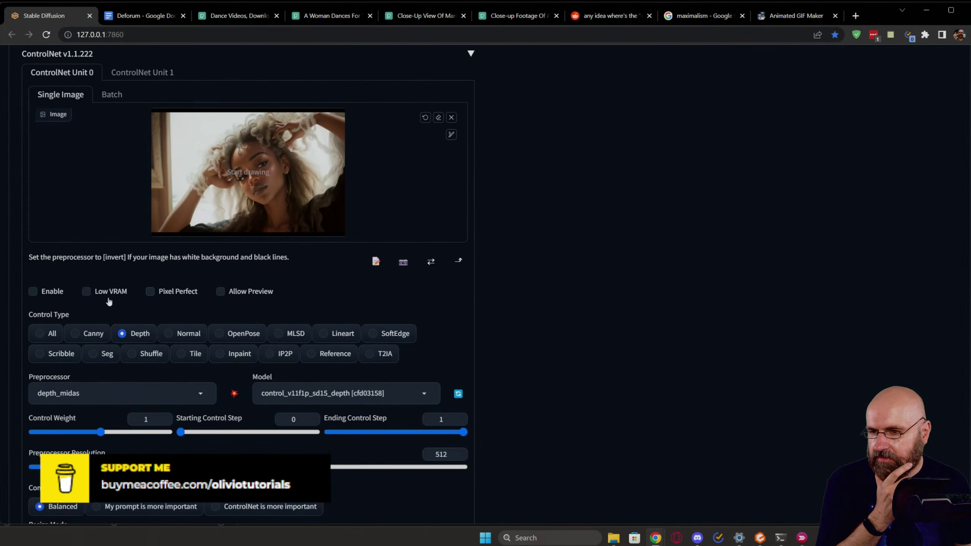
{"action": "left_click", "coordinate": [48, 299]}
Step: Set the denoising strength to 0.75 and generate the image with ControlNet active
{"action": "scroll", "coordinate": [89, 294], "scroll_direction": "up", "scroll_amount": 10}
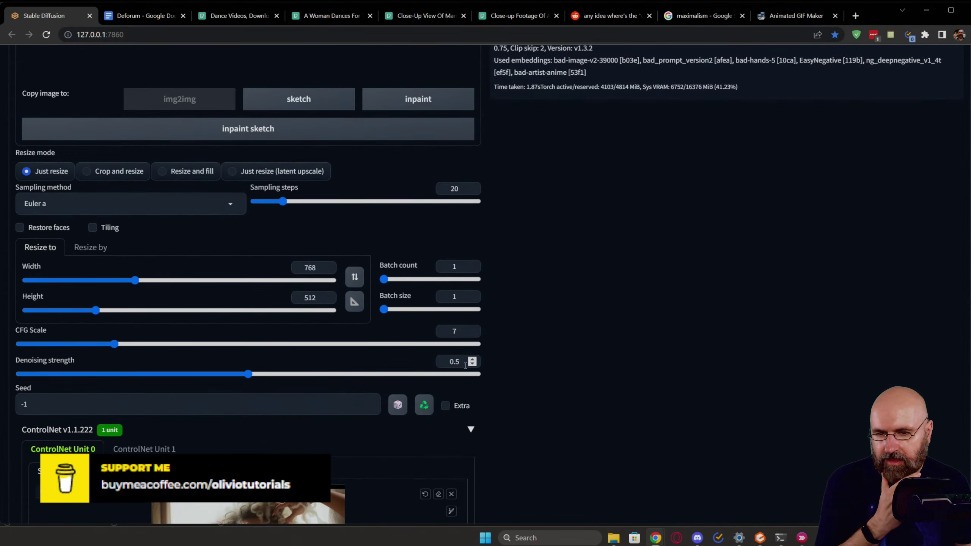
{"action": "key", "text": "BackSpace"}
{"action": "type", "text": "75"}
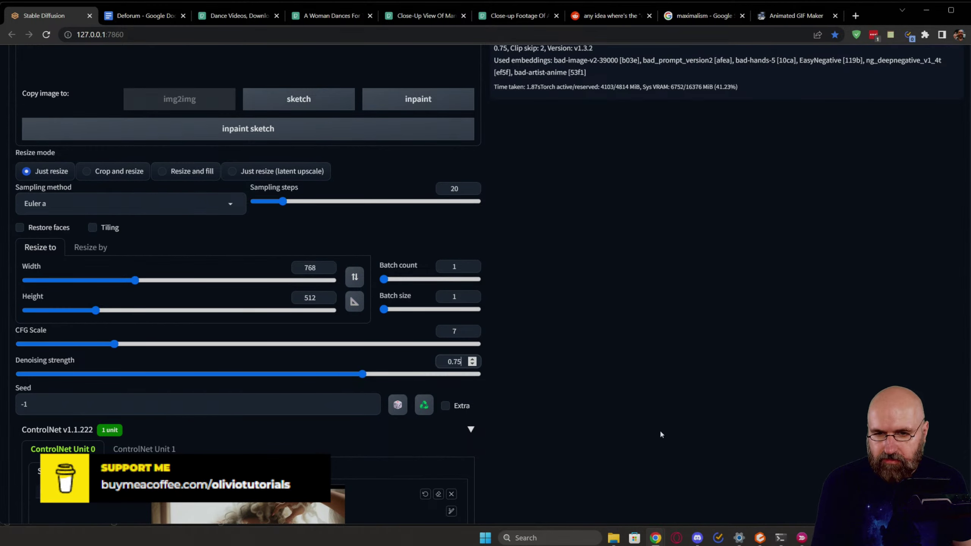
{"action": "scroll", "coordinate": [661, 433], "scroll_direction": "up", "scroll_amount": 12}
{"action": "left_click", "coordinate": [833, 75]}
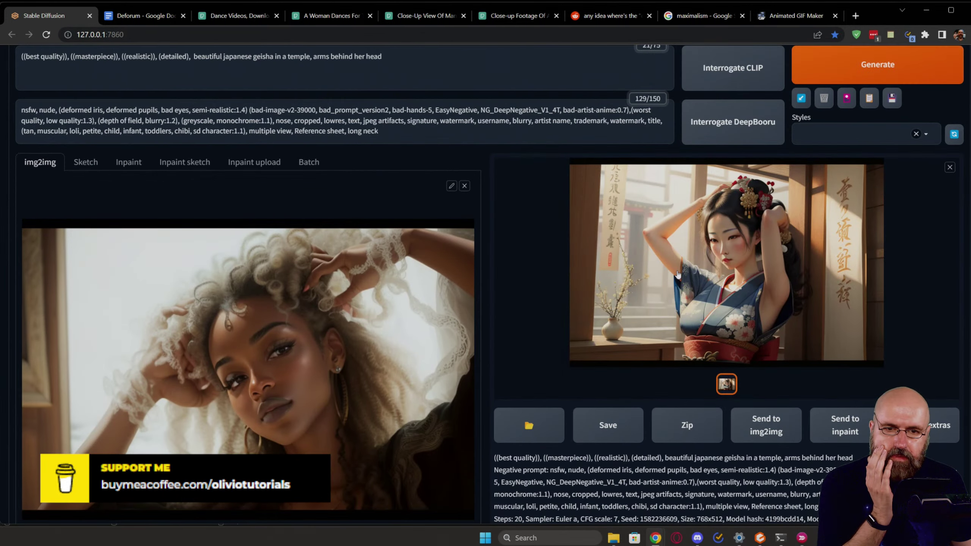
Step: Run the depth_midas preprocessor on the ControlNet image and examine its depth map preview
{"action": "scroll", "coordinate": [413, 386], "scroll_direction": "down", "scroll_amount": 15}
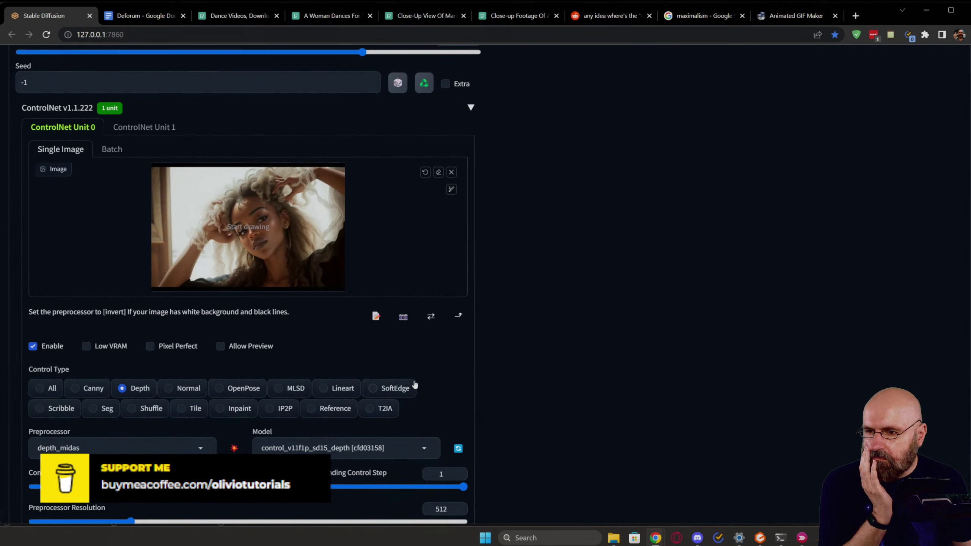
{"action": "scroll", "coordinate": [415, 384], "scroll_direction": "down", "scroll_amount": 4}
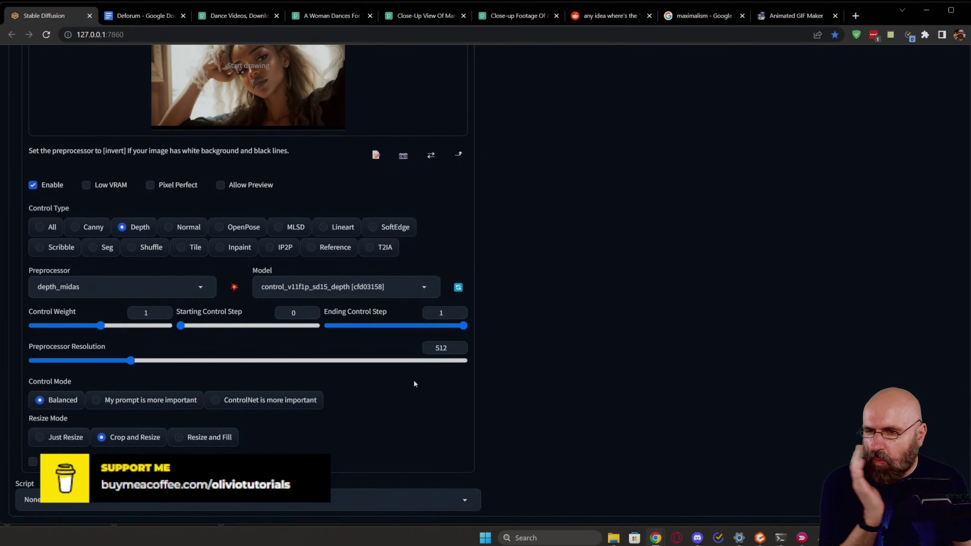
{"action": "left_click", "coordinate": [234, 289]}
{"action": "scroll", "coordinate": [251, 299], "scroll_direction": "up", "scroll_amount": 5}
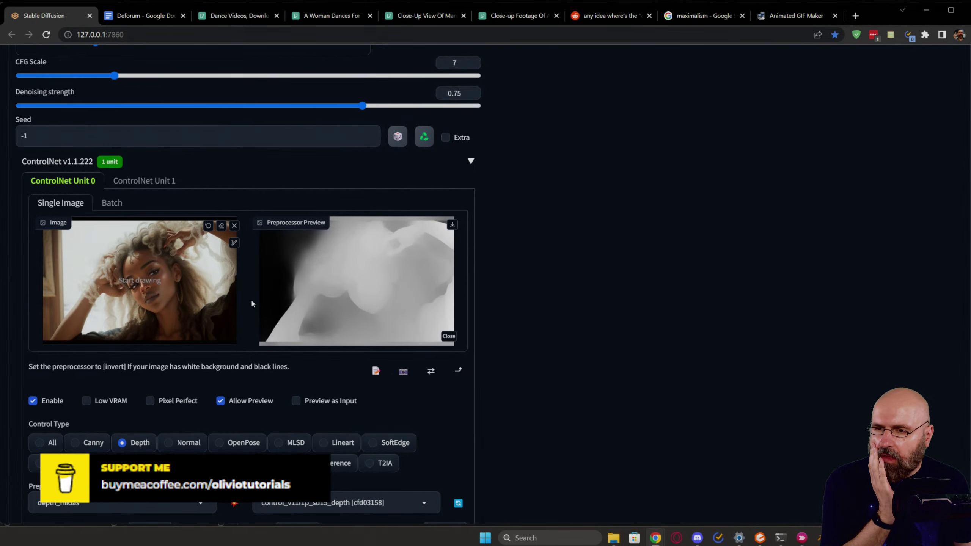
Step: Try the Normal control type with the normal_bae preprocessor and preview its normal map
{"action": "scroll", "coordinate": [251, 299], "scroll_direction": "down", "scroll_amount": 6}
{"action": "left_click", "coordinate": [154, 258]}
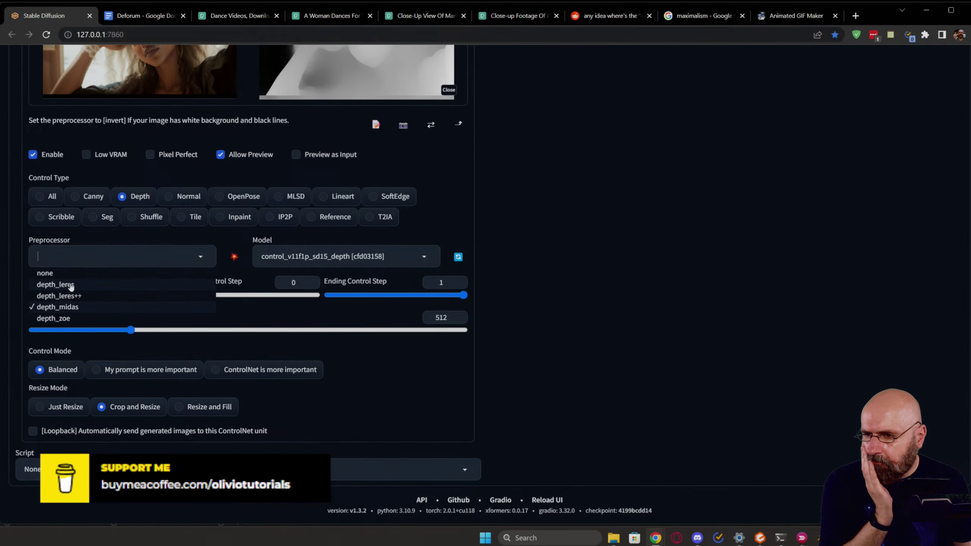
{"action": "left_click", "coordinate": [181, 197]}
{"action": "scroll", "coordinate": [219, 304], "scroll_direction": "up", "scroll_amount": 4}
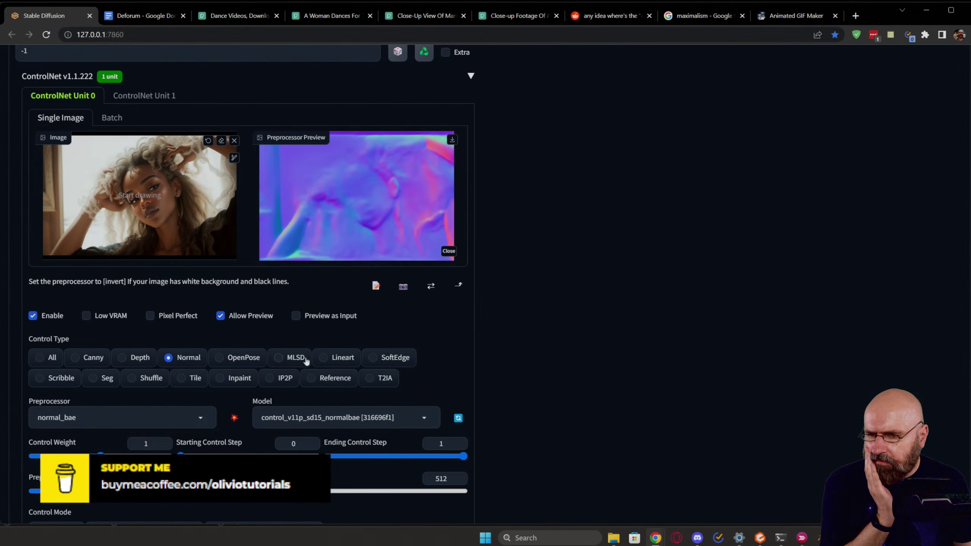
Step: Switch ControlNet Unit 0 to Canny with a preprocessor preview and generate a new image
{"action": "left_click", "coordinate": [87, 361]}
{"action": "left_click", "coordinate": [234, 419]}
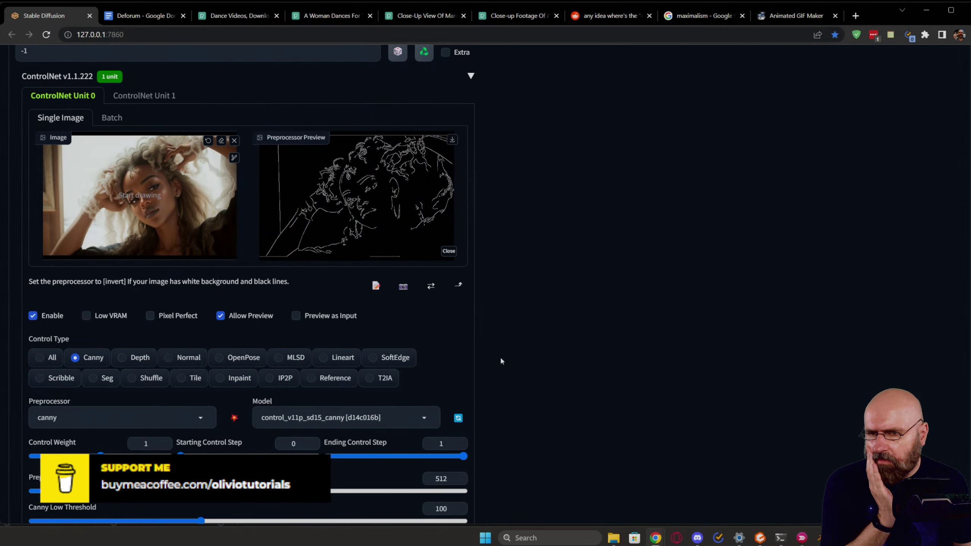
{"action": "scroll", "coordinate": [499, 361], "scroll_direction": "up", "scroll_amount": 15}
{"action": "left_click", "coordinate": [823, 173]}
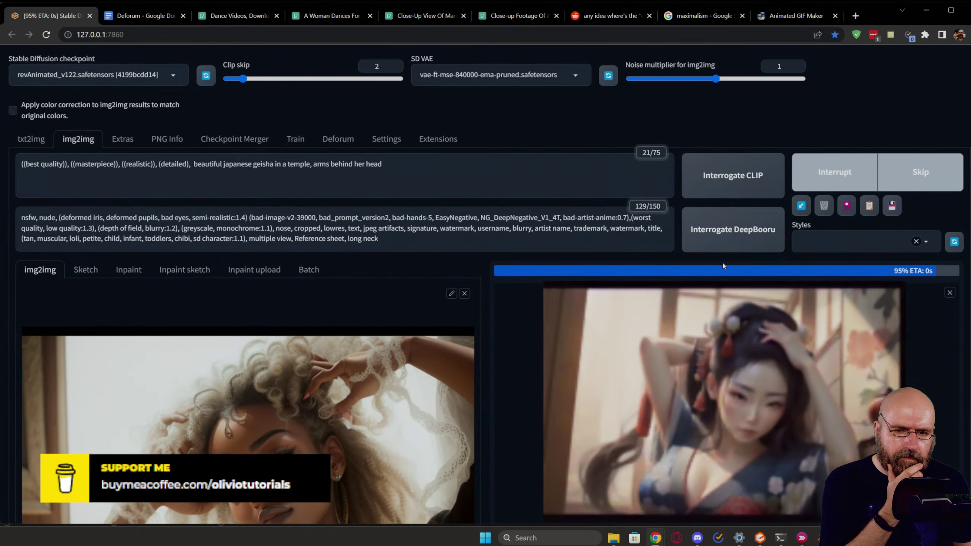
Step: Set the denoising strength to 0.5 and generate a new image with the Canny ControlNet
{"action": "scroll", "coordinate": [576, 335], "scroll_direction": "down", "scroll_amount": 15}
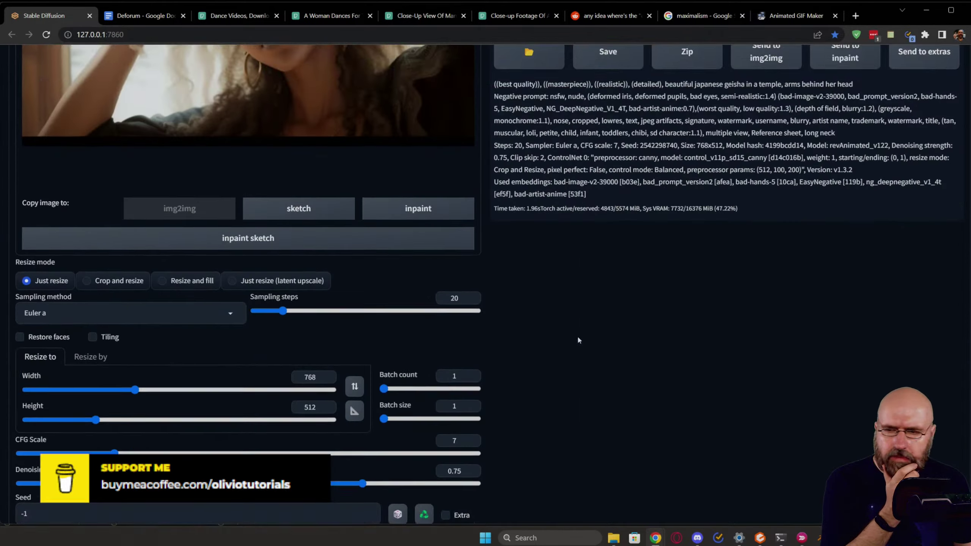
{"action": "scroll", "coordinate": [488, 311], "scroll_direction": "down", "scroll_amount": 1}
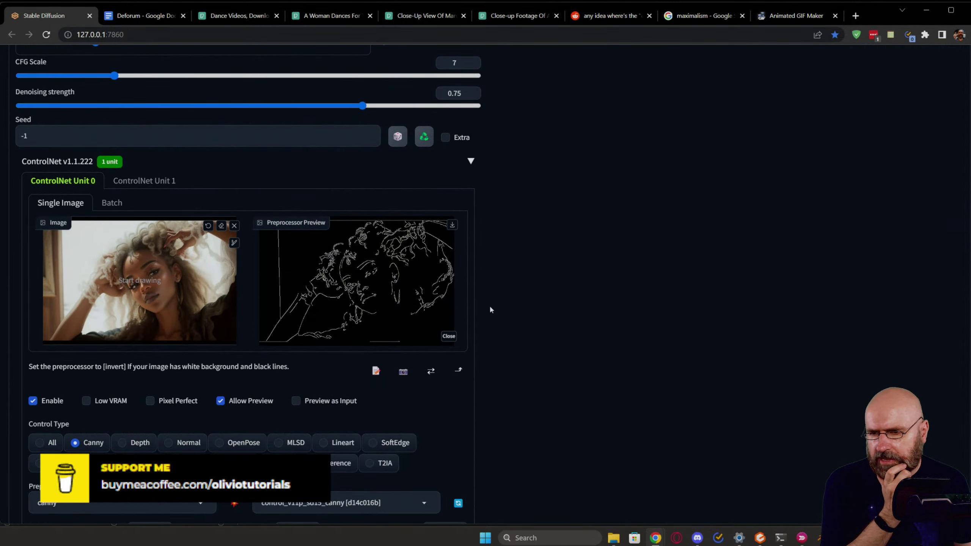
{"action": "scroll", "coordinate": [488, 306], "scroll_direction": "up", "scroll_amount": 15}
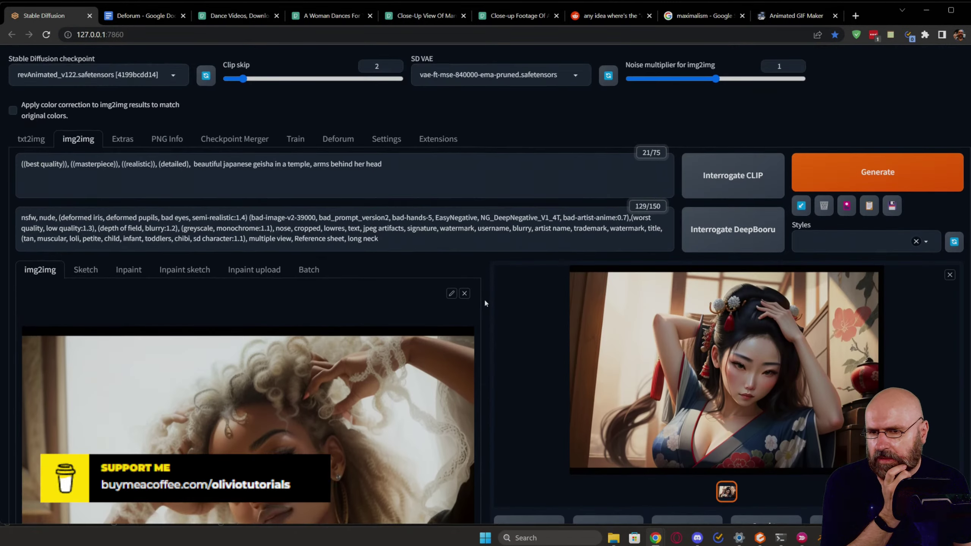
{"action": "scroll", "coordinate": [484, 303], "scroll_direction": "down", "scroll_amount": 4}
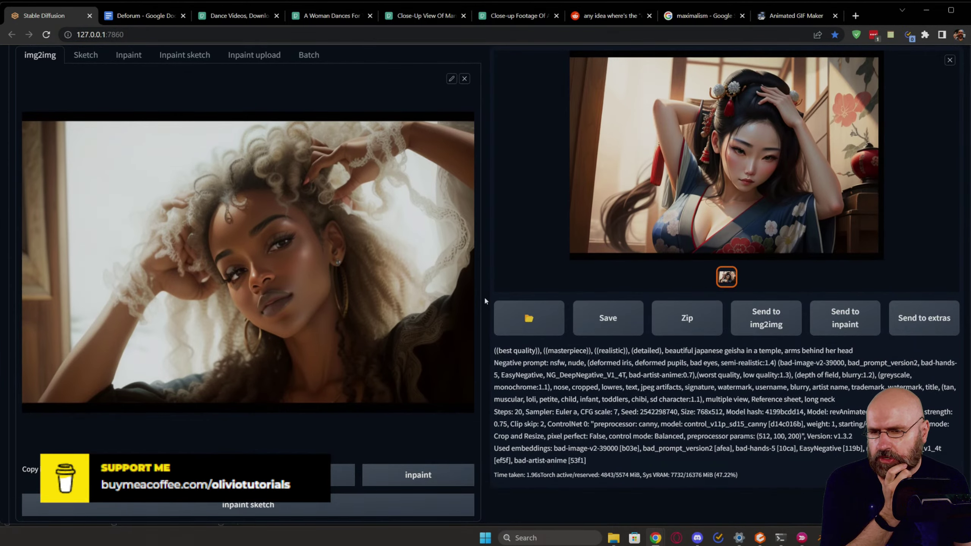
{"action": "scroll", "coordinate": [484, 296], "scroll_direction": "up", "scroll_amount": 1}
{"action": "scroll", "coordinate": [483, 296], "scroll_direction": "down", "scroll_amount": 7}
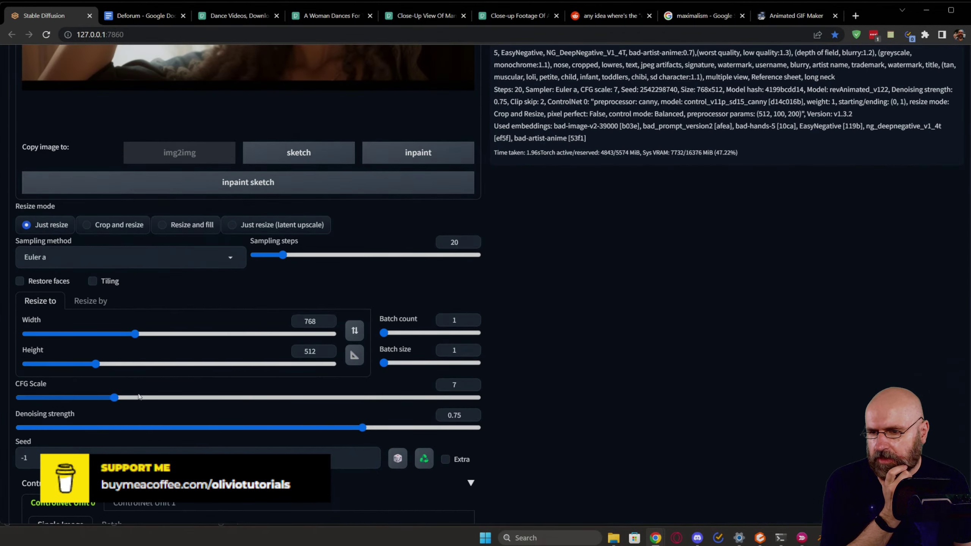
{"action": "left_click_drag", "start_coordinate": [289, 428], "coordinate": [248, 428]}
{"action": "scroll", "coordinate": [903, 331], "scroll_direction": "up", "scroll_amount": 10}
{"action": "left_click", "coordinate": [852, 179]}
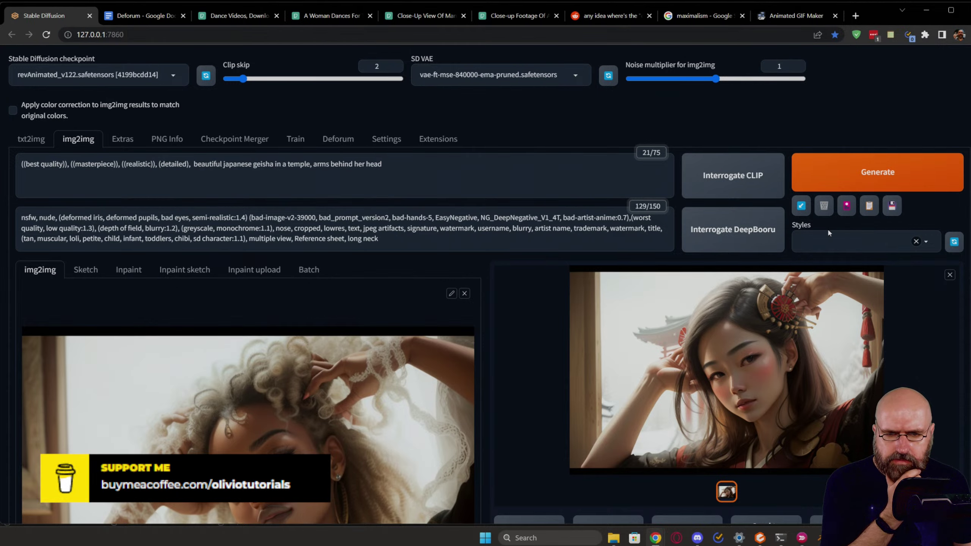
Step: Switch ControlNet Unit 0 to the Depth control type and generate a comparison image
{"action": "scroll", "coordinate": [669, 285], "scroll_direction": "down", "scroll_amount": 15}
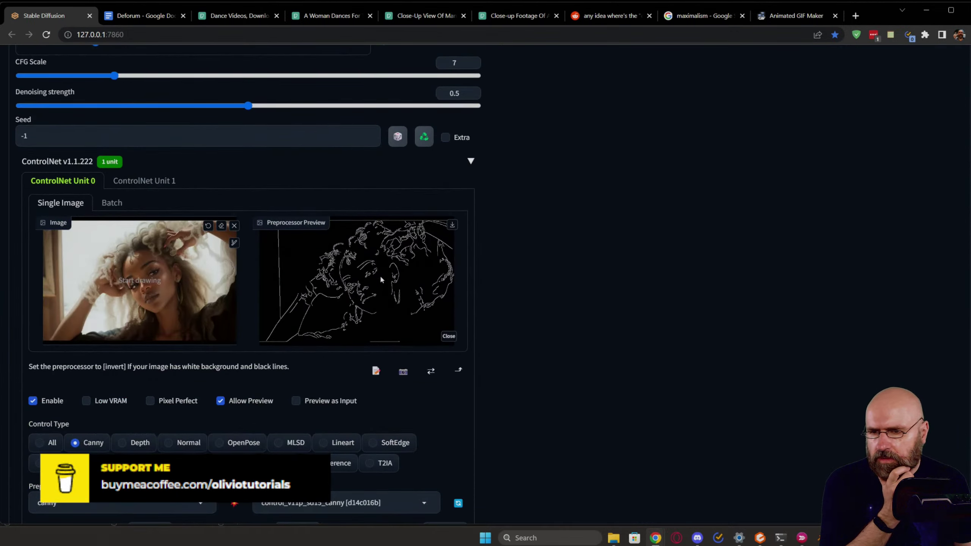
{"action": "scroll", "coordinate": [316, 293], "scroll_direction": "down", "scroll_amount": 5}
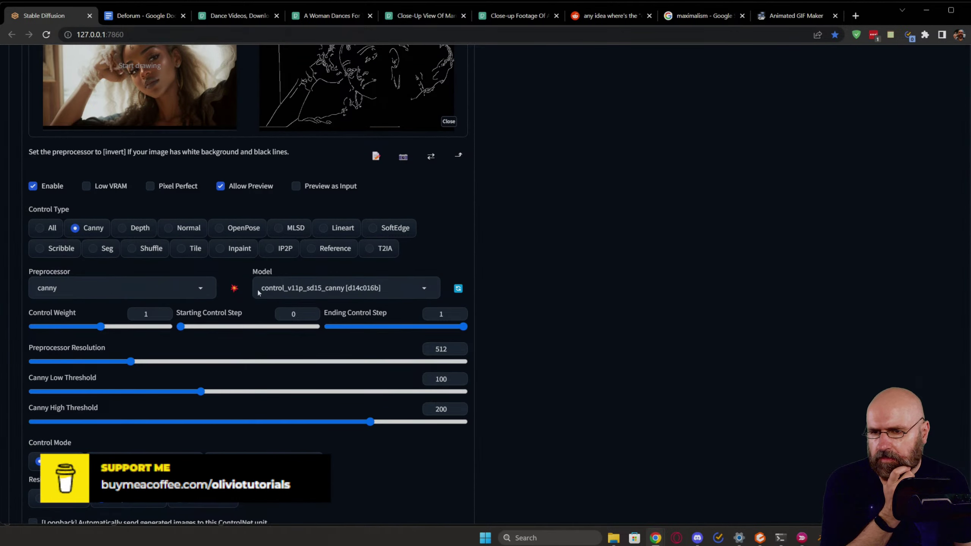
{"action": "left_click", "coordinate": [140, 228]}
{"action": "scroll", "coordinate": [494, 318], "scroll_direction": "up", "scroll_amount": 20}
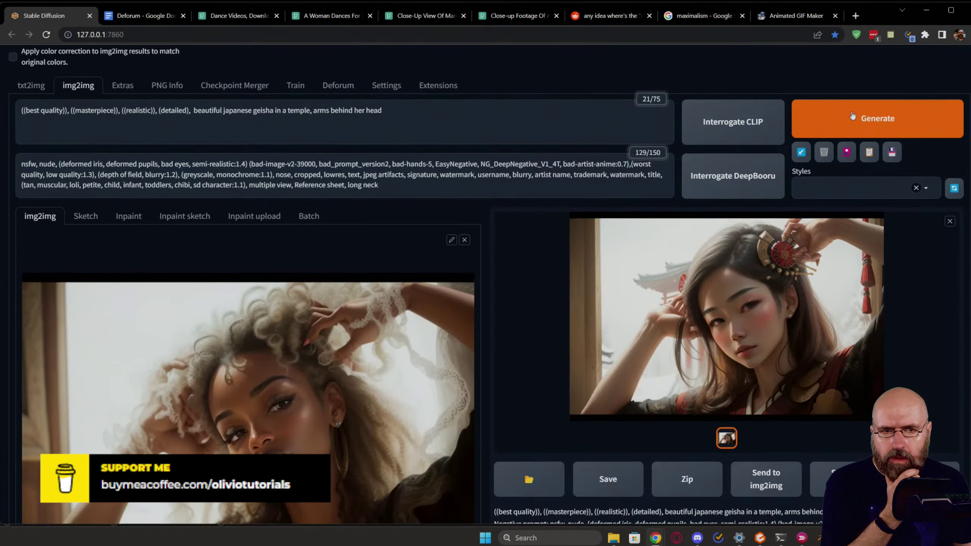
{"action": "left_click", "coordinate": [851, 116]}
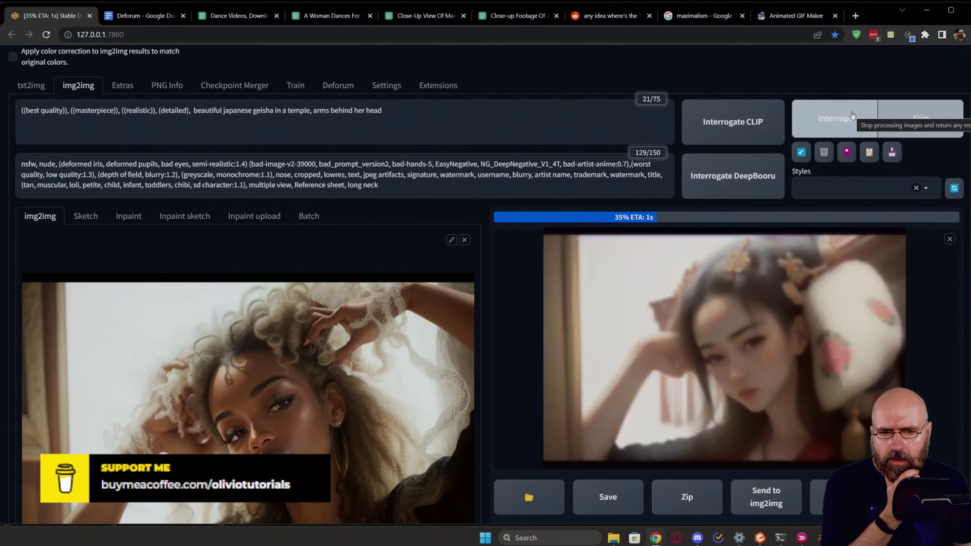
Step: Switch ControlNet Unit 0 to the OpenPose control type and generate another test image
{"action": "scroll", "coordinate": [258, 386], "scroll_direction": "down", "scroll_amount": 10}
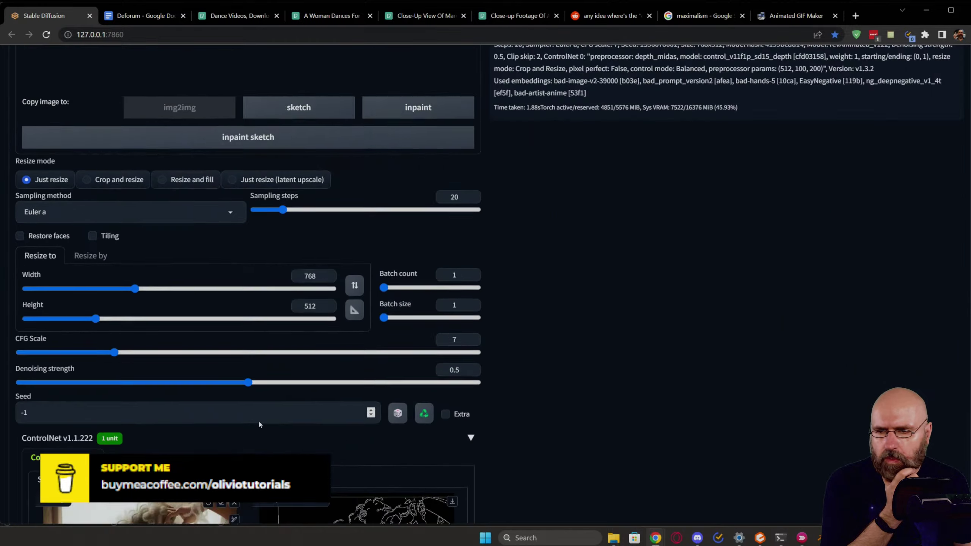
{"action": "scroll", "coordinate": [249, 379], "scroll_direction": "up", "scroll_amount": 5}
{"action": "scroll", "coordinate": [245, 383], "scroll_direction": "down", "scroll_amount": 9}
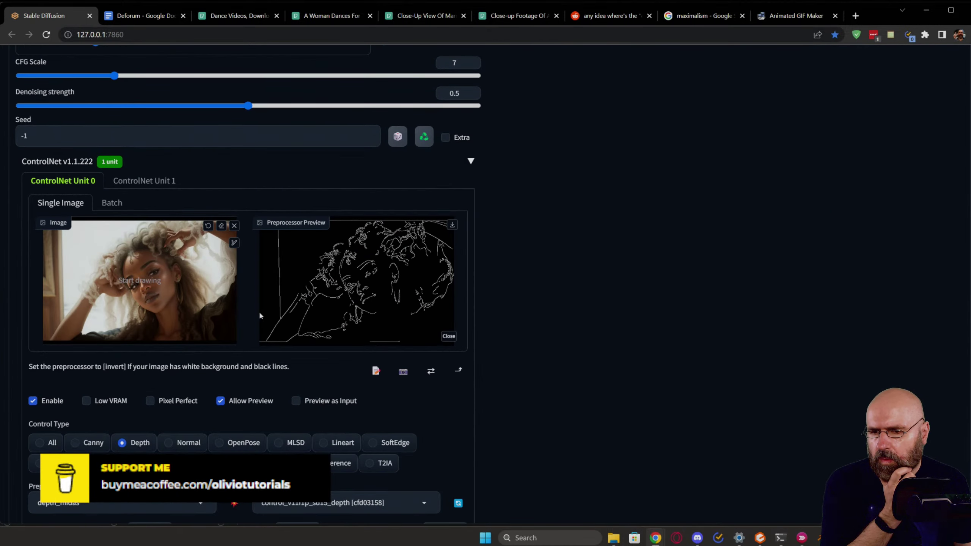
{"action": "scroll", "coordinate": [276, 335], "scroll_direction": "down", "scroll_amount": 4}
{"action": "left_click", "coordinate": [233, 284]}
{"action": "scroll", "coordinate": [234, 285], "scroll_direction": "up", "scroll_amount": 15}
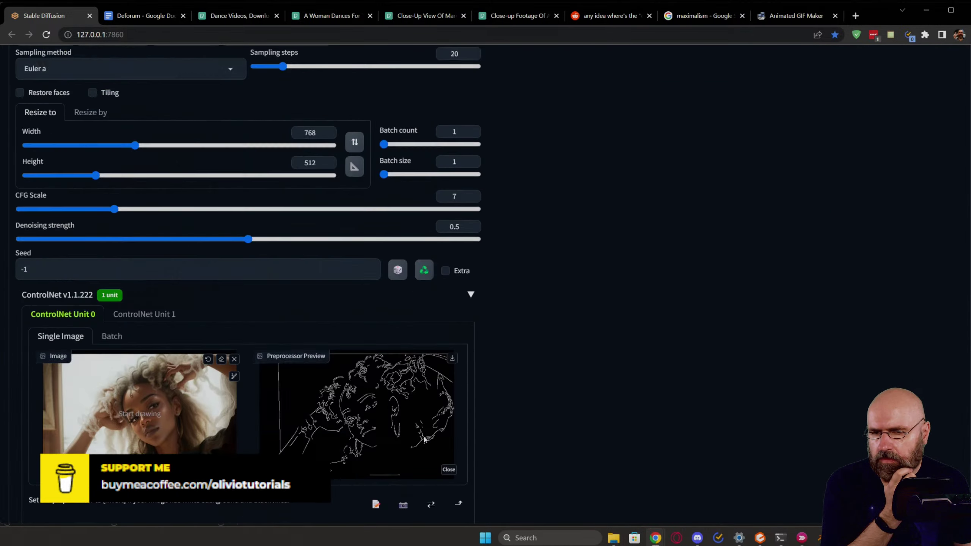
{"action": "left_click", "coordinate": [877, 118]}
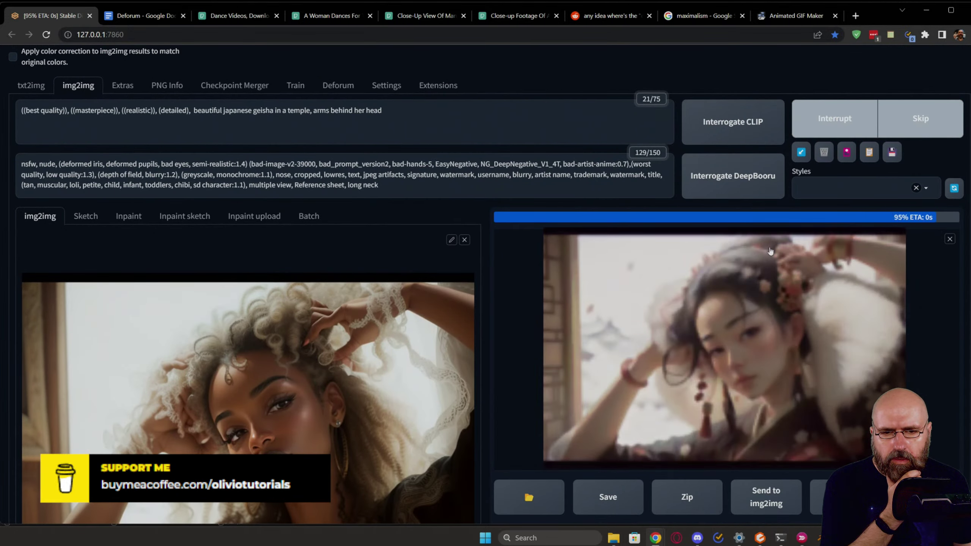
Step: Try the Scribble control type in ControlNet Unit 0 and generate an image with it
{"action": "scroll", "coordinate": [382, 438], "scroll_direction": "down", "scroll_amount": 15}
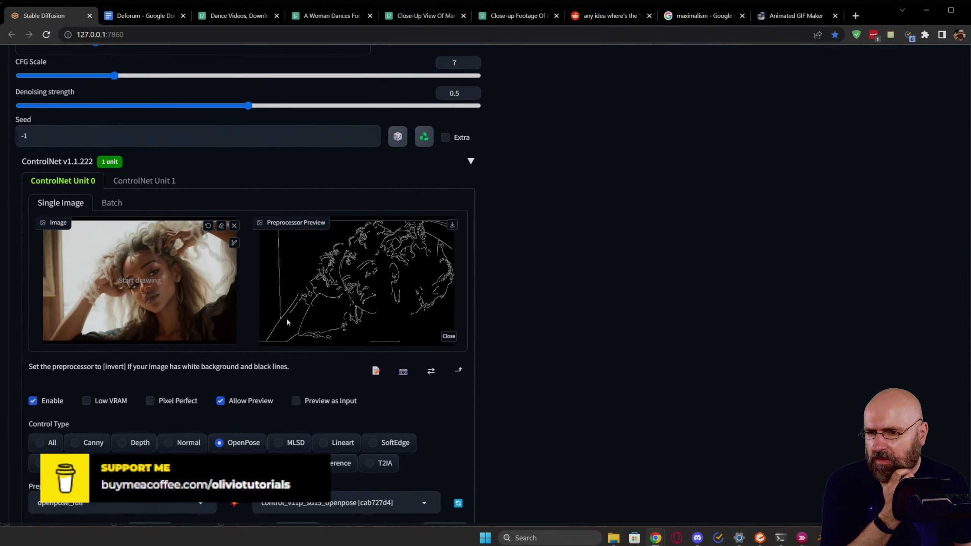
{"action": "scroll", "coordinate": [287, 321], "scroll_direction": "down", "scroll_amount": 4}
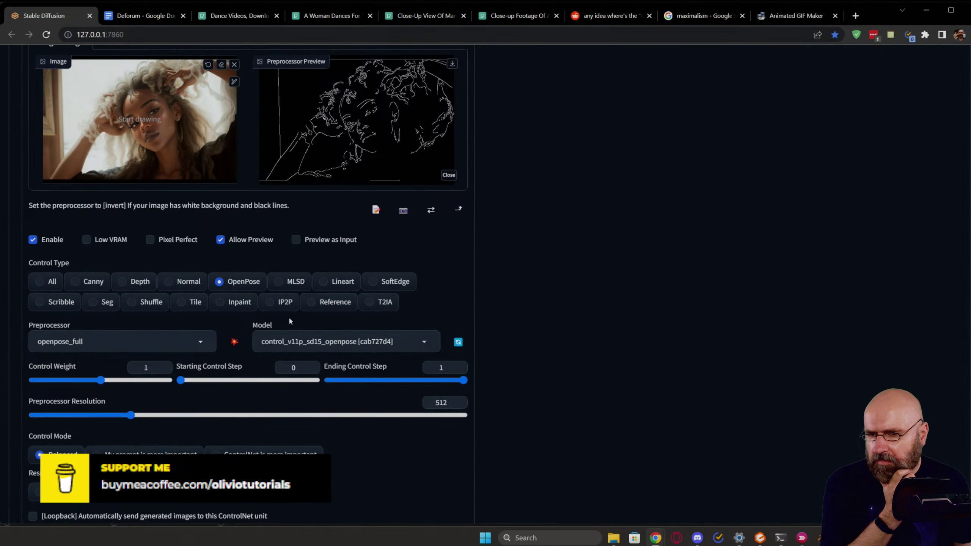
{"action": "left_click", "coordinate": [40, 302]}
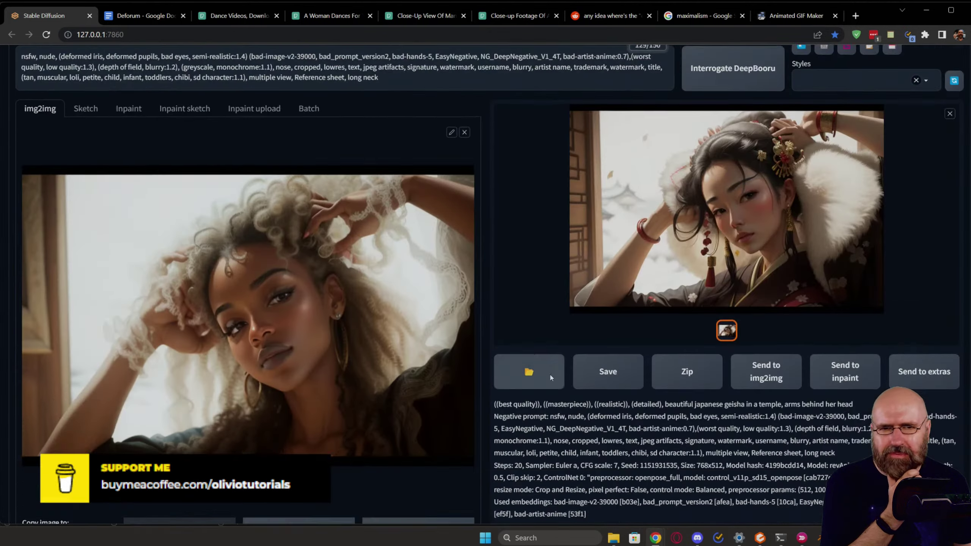
{"action": "scroll", "coordinate": [549, 372], "scroll_direction": "up", "scroll_amount": 4}
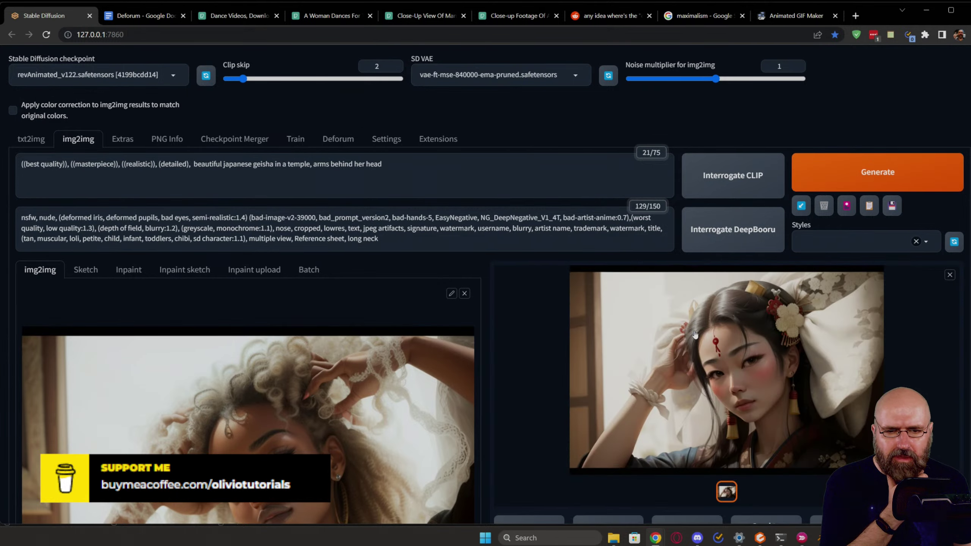
Step: Set ControlNet Unit 0 back to the Canny control type and check its preprocessor settings
{"action": "scroll", "coordinate": [571, 370], "scroll_direction": "down", "scroll_amount": 10}
{"action": "scroll", "coordinate": [571, 370], "scroll_direction": "down", "scroll_amount": 10}
{"action": "left_click", "coordinate": [89, 281]}
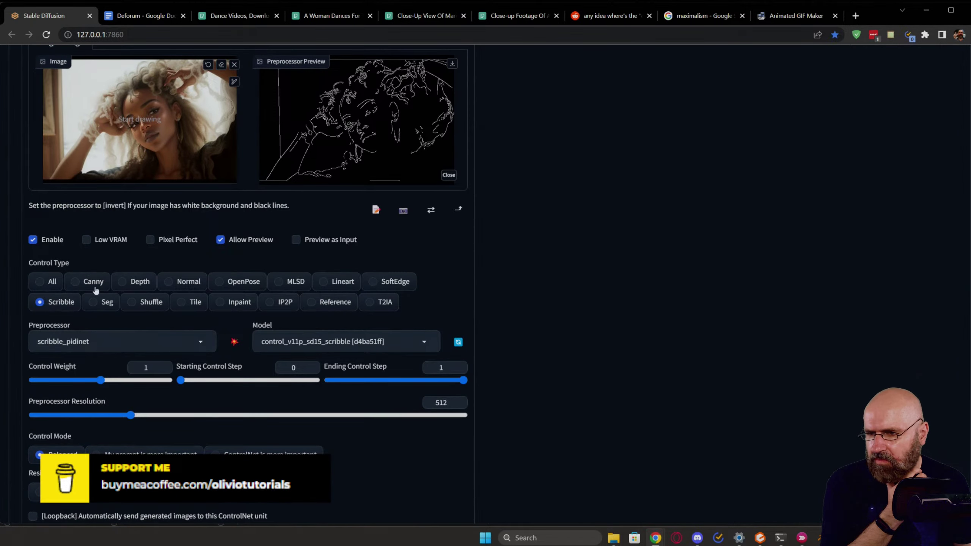
{"action": "scroll", "coordinate": [181, 279], "scroll_direction": "down", "scroll_amount": 4}
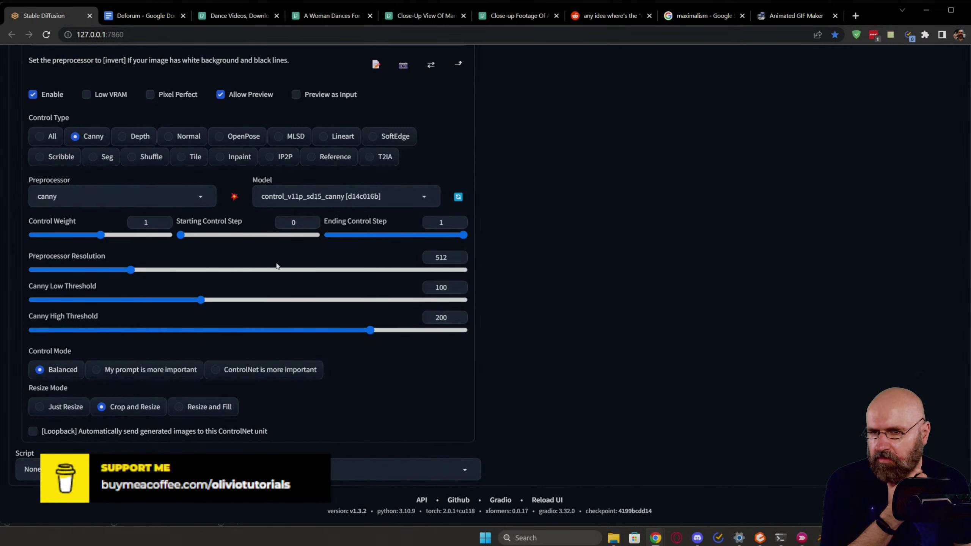
{"action": "scroll", "coordinate": [272, 293], "scroll_direction": "up", "scroll_amount": 7}
{"action": "scroll", "coordinate": [271, 289], "scroll_direction": "down", "scroll_amount": 7}
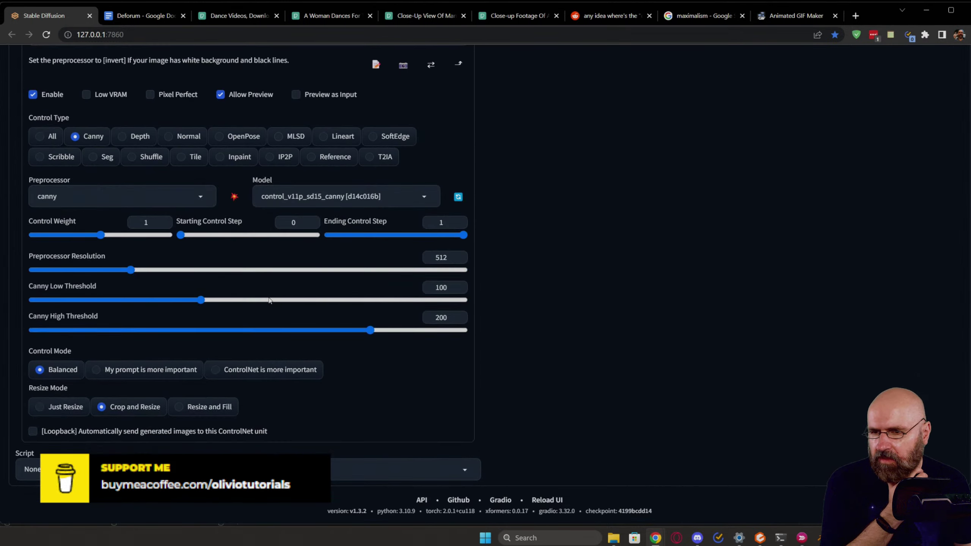
{"action": "left_click", "coordinate": [81, 270]}
{"action": "left_click_drag", "start_coordinate": [81, 272], "coordinate": [131, 274]}
{"action": "left_click", "coordinate": [459, 256]}
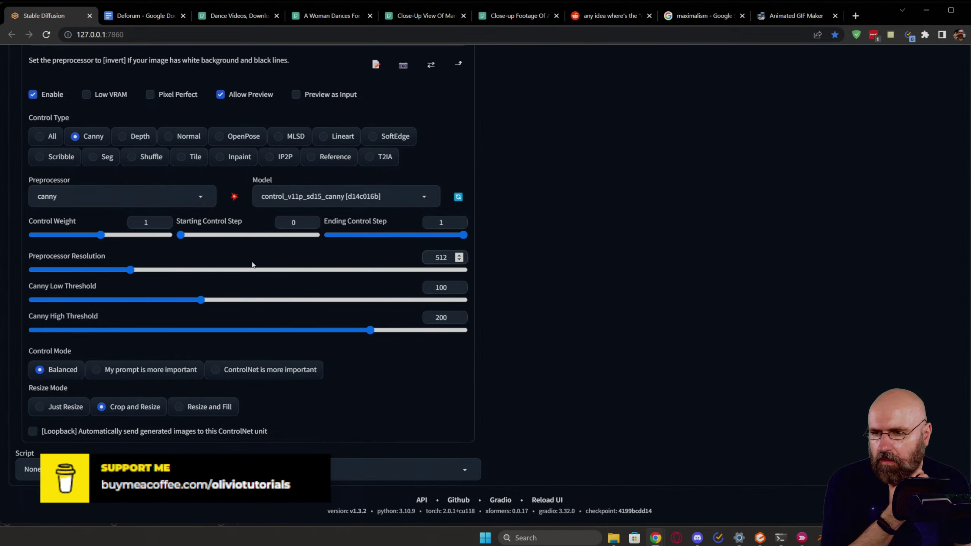
Step: Set the Canny low threshold to 33 and rerun the preprocessor to refresh the edge map preview
{"action": "left_click", "coordinate": [87, 302]}
{"action": "scroll", "coordinate": [241, 294], "scroll_direction": "up", "scroll_amount": 8}
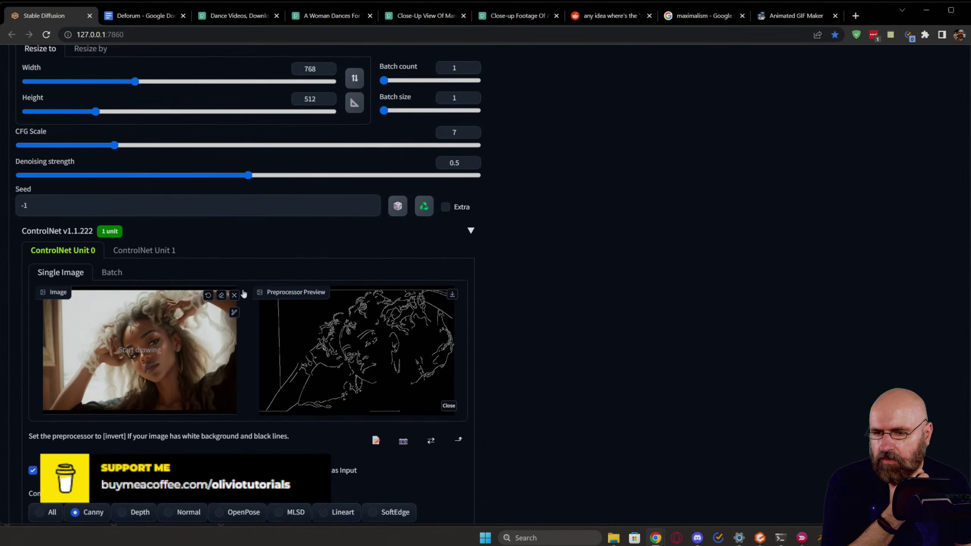
{"action": "scroll", "coordinate": [237, 303], "scroll_direction": "down", "scroll_amount": 5}
{"action": "left_click", "coordinate": [234, 357]}
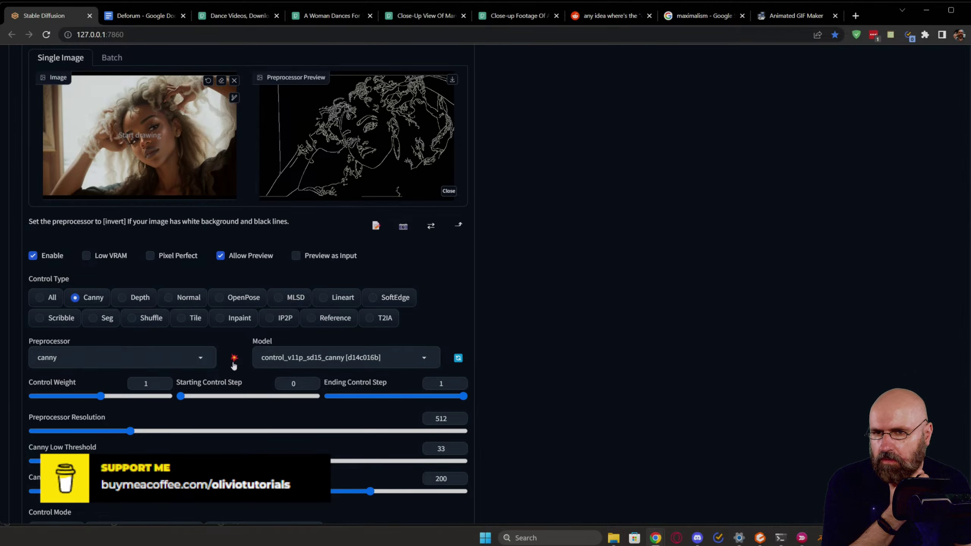
Step: Generate a new image from the adjusted Canny settings and review the edge map preview and threshold values
{"action": "scroll", "coordinate": [404, 354], "scroll_direction": "up", "scroll_amount": 15}
{"action": "left_click", "coordinate": [845, 141]}
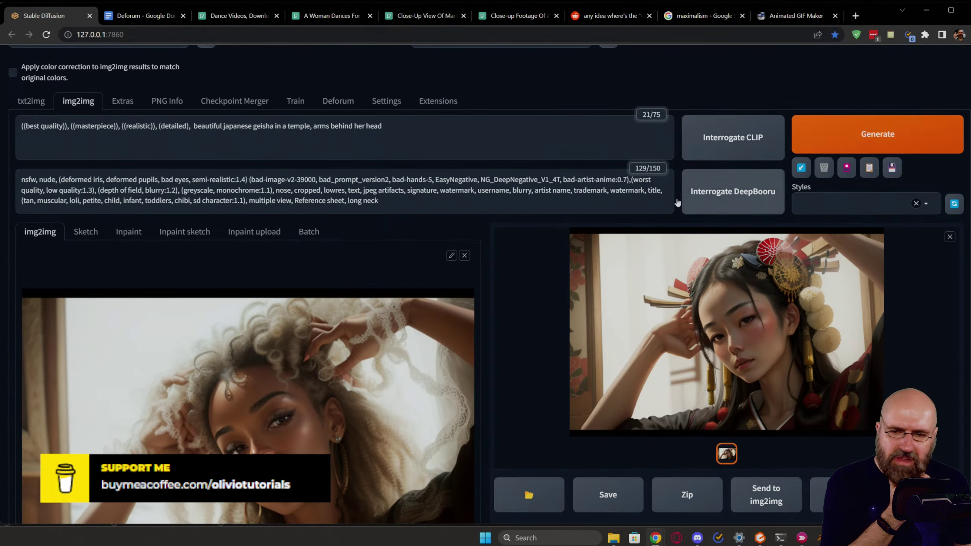
{"action": "scroll", "coordinate": [381, 384], "scroll_direction": "down", "scroll_amount": 15}
{"action": "scroll", "coordinate": [379, 383], "scroll_direction": "down", "scroll_amount": 5}
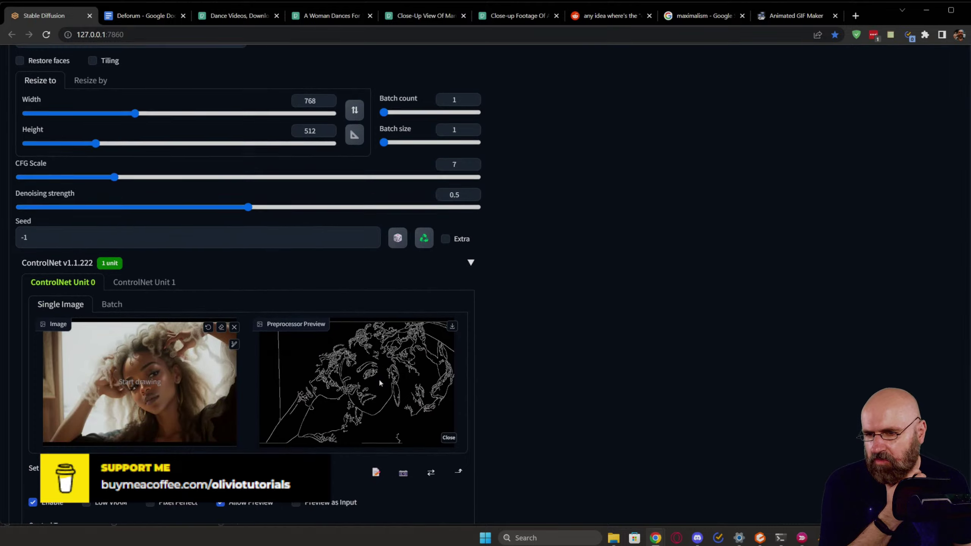
{"action": "scroll", "coordinate": [381, 384], "scroll_direction": "down", "scroll_amount": 3}
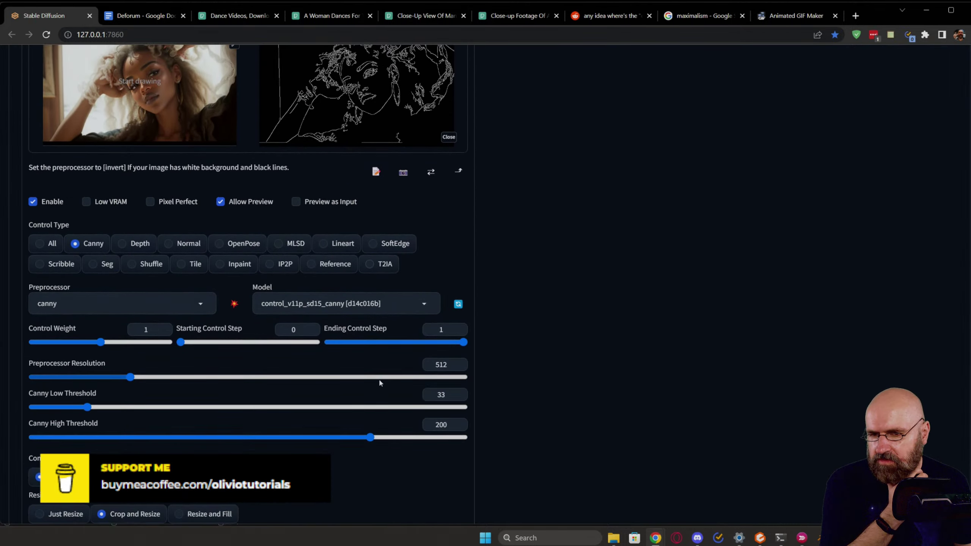
{"action": "scroll", "coordinate": [459, 399], "scroll_direction": "up", "scroll_amount": 20}
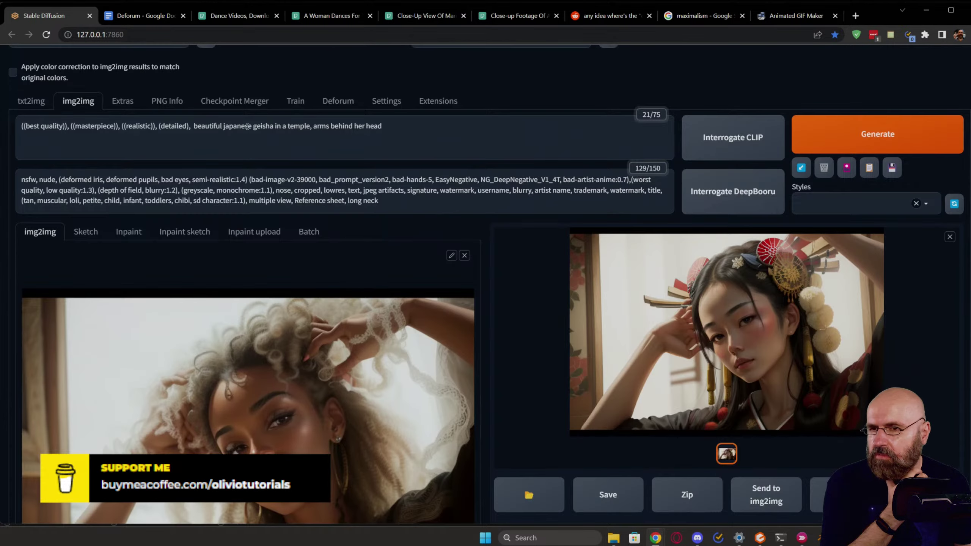
Step: In Deforum's ControlNet settings, set CN Model 1's preprocessor to canny and its model to control_v11p_sd15_canny [d14c016b]
{"action": "left_click", "coordinate": [335, 101]}
{"action": "scroll", "coordinate": [174, 373], "scroll_direction": "down", "scroll_amount": 15}
{"action": "scroll", "coordinate": [174, 373], "scroll_direction": "up", "scroll_amount": 15}
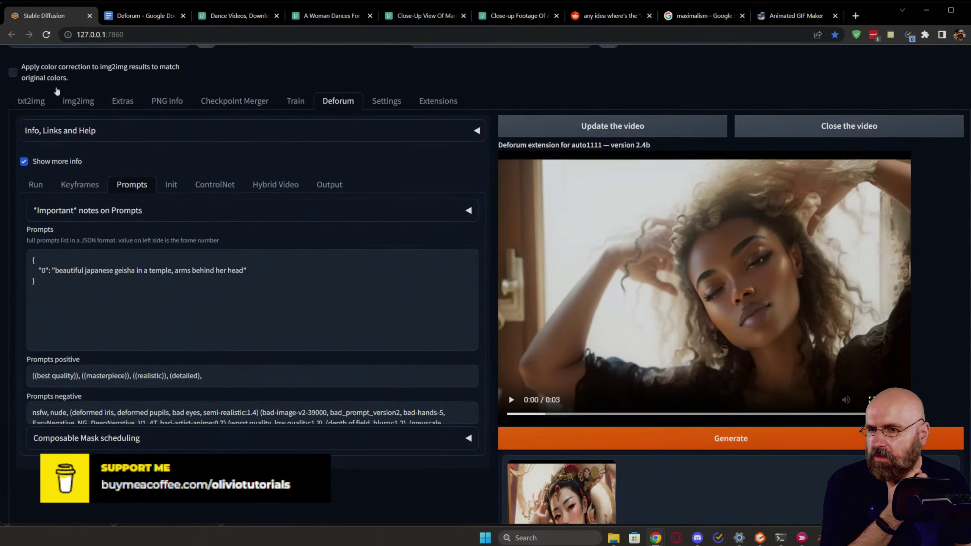
{"action": "left_click", "coordinate": [215, 184]}
{"action": "scroll", "coordinate": [140, 299], "scroll_direction": "down", "scroll_amount": 4}
{"action": "scroll", "coordinate": [140, 300], "scroll_direction": "down", "scroll_amount": 10}
{"action": "scroll", "coordinate": [175, 267], "scroll_direction": "up", "scroll_amount": 9}
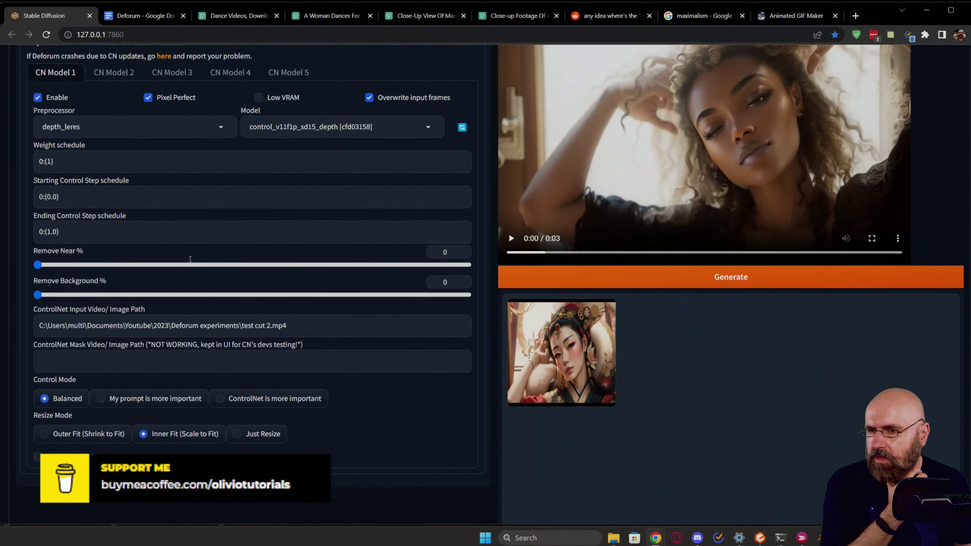
{"action": "scroll", "coordinate": [119, 162], "scroll_direction": "up", "scroll_amount": 1}
{"action": "left_click", "coordinate": [115, 181]}
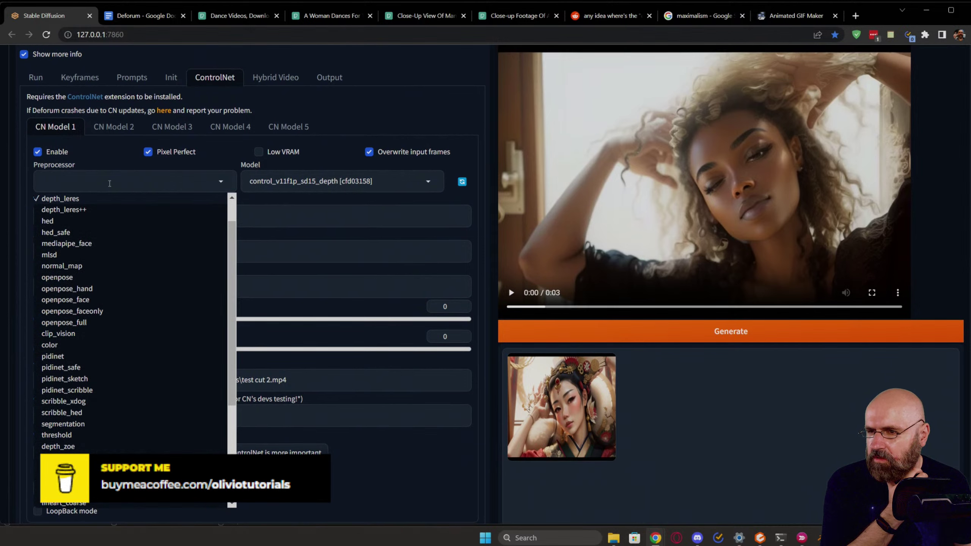
{"action": "left_click", "coordinate": [53, 210]}
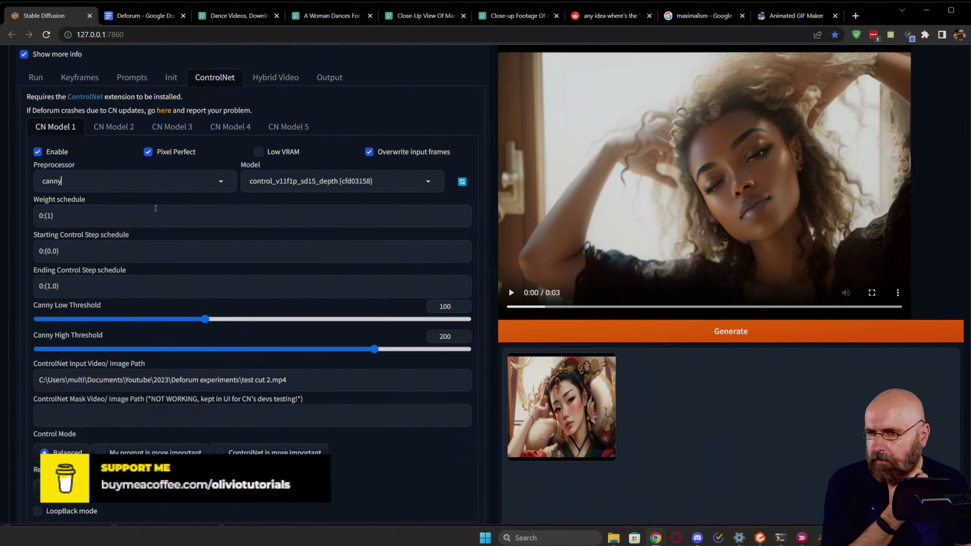
{"action": "left_click", "coordinate": [332, 181]}
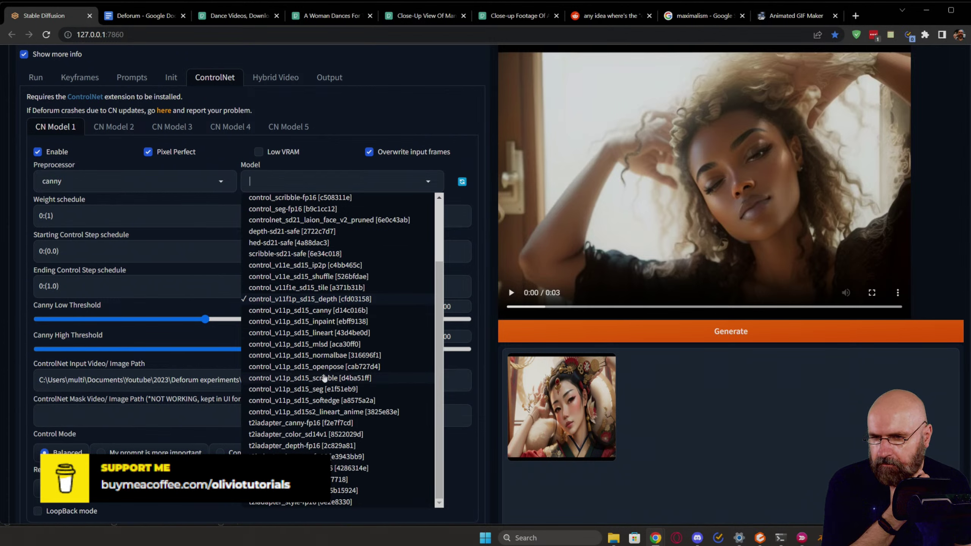
{"action": "left_click", "coordinate": [323, 311]}
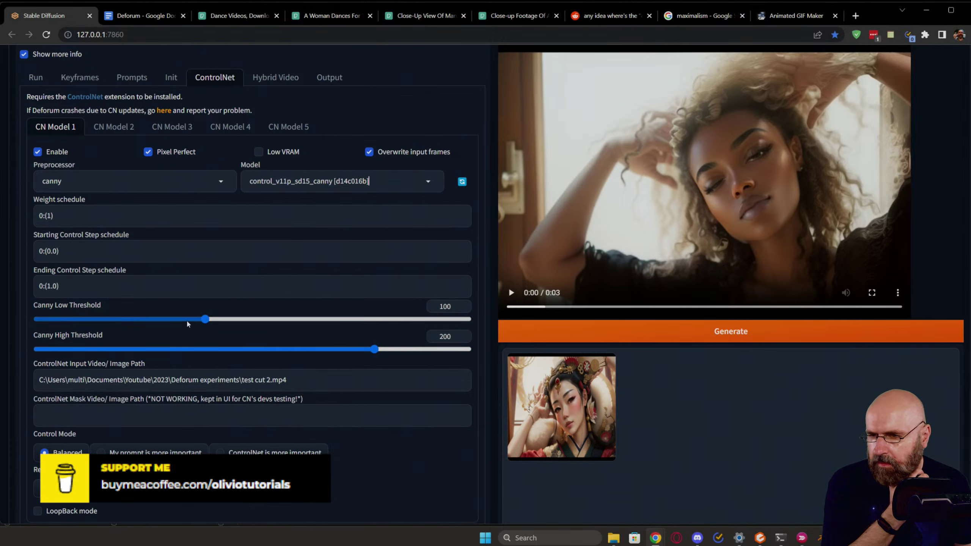
Step: Set CN Model 1's Canny Low Threshold to 33 in Deforum's ControlNet settings
{"action": "double_click", "coordinate": [444, 308]}
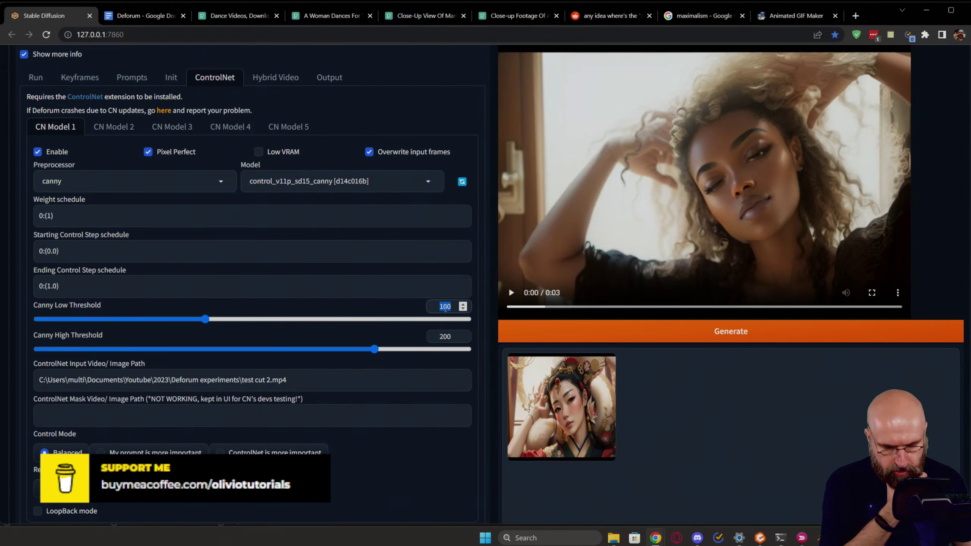
{"action": "type", "text": "33"}
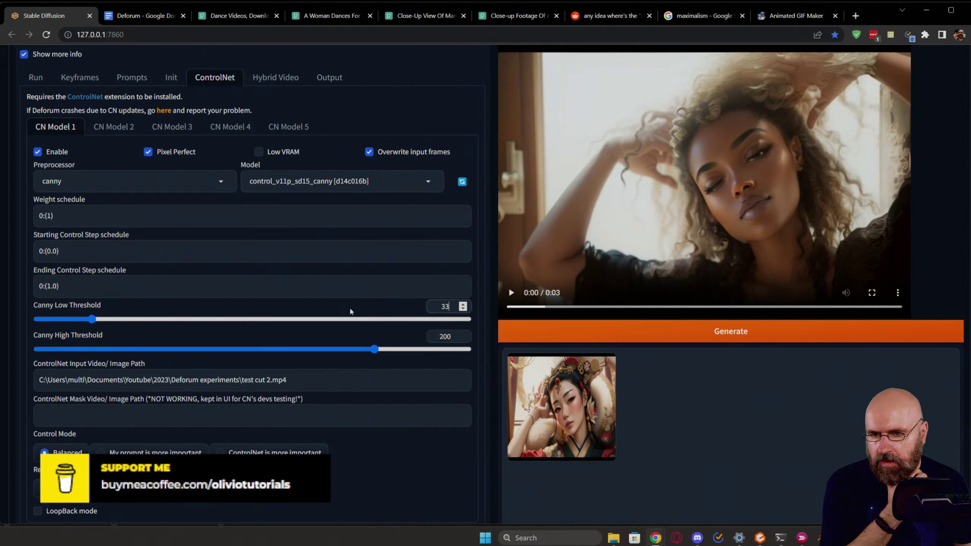
{"action": "scroll", "coordinate": [380, 358], "scroll_direction": "up", "scroll_amount": 1}
{"action": "scroll", "coordinate": [380, 352], "scroll_direction": "up", "scroll_amount": 3}
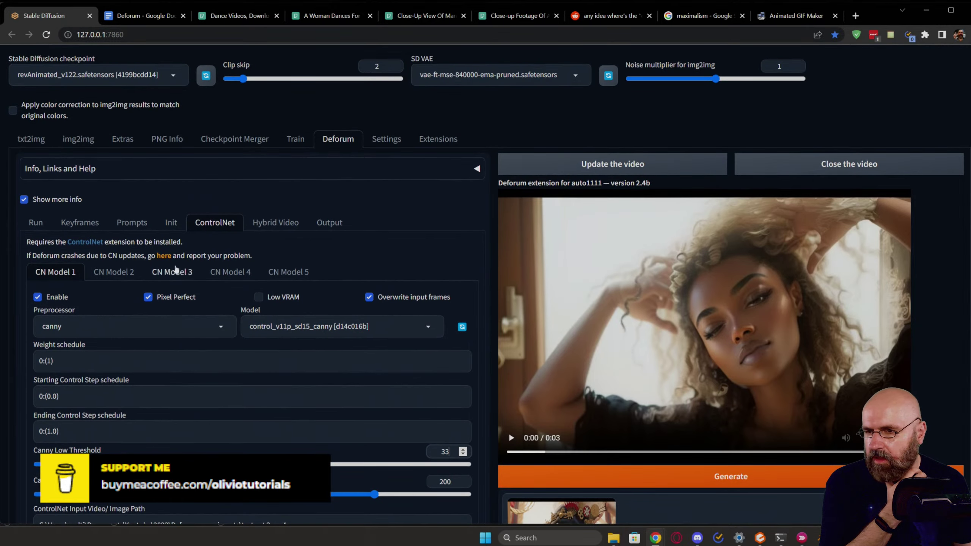
Step: Change the keyframe strength schedule to 0: (0.5) and generate the Deforum animation
{"action": "left_click", "coordinate": [36, 222]}
{"action": "left_click", "coordinate": [80, 222]}
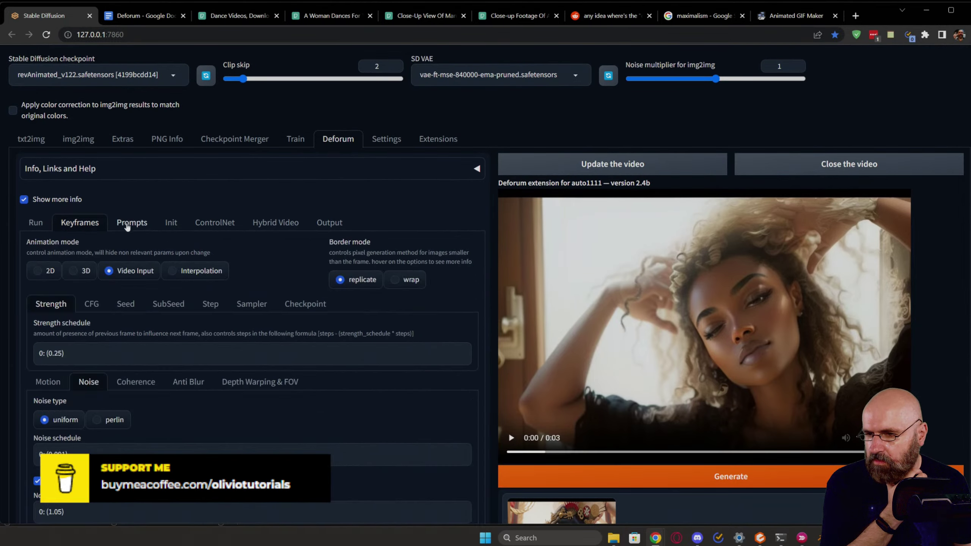
{"action": "left_click", "coordinate": [61, 353]}
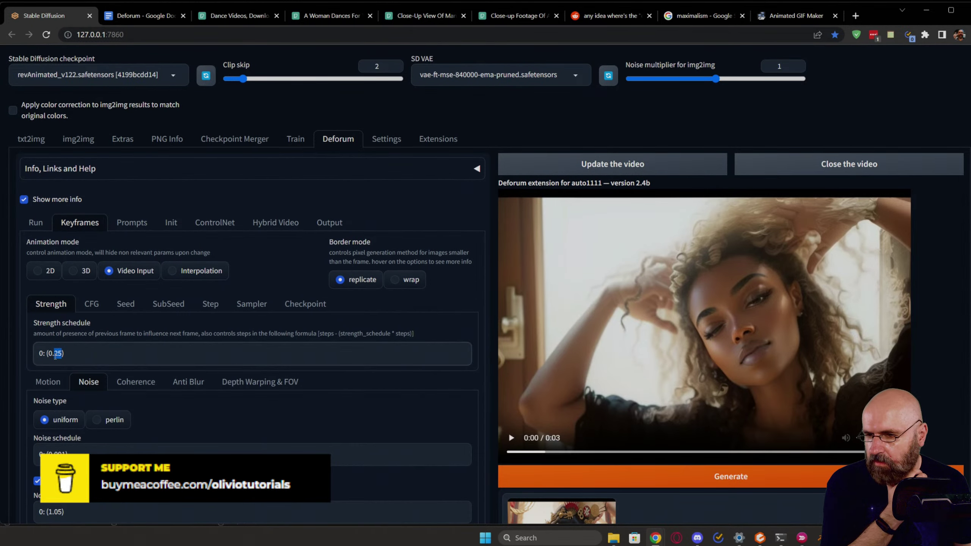
{"action": "key", "text": "BackSpace"}
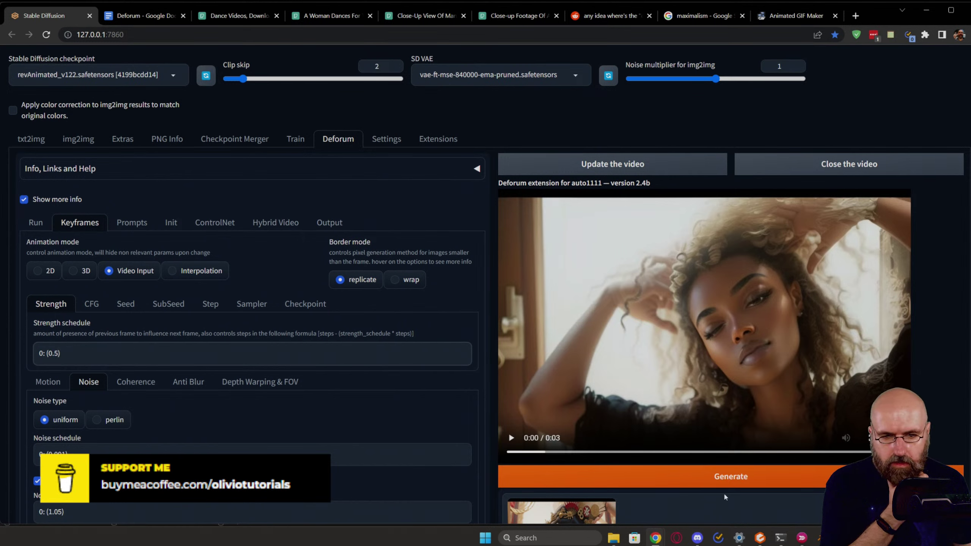
{"action": "left_click", "coordinate": [687, 476]}
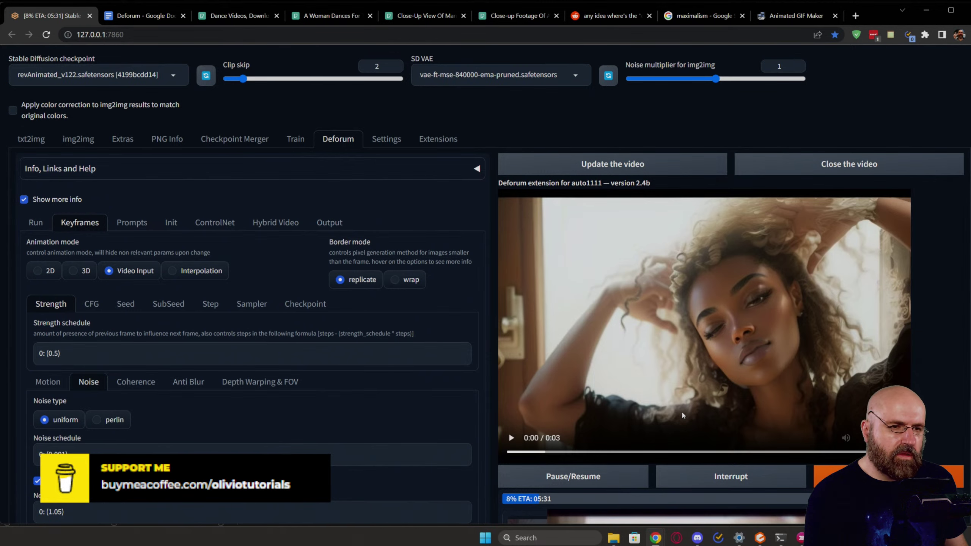
Step: Examine the rendering preview along with the keyframe noise settings and CN Model 1's Canny settings while the animation generates
{"action": "scroll", "coordinate": [681, 371], "scroll_direction": "down", "scroll_amount": 10}
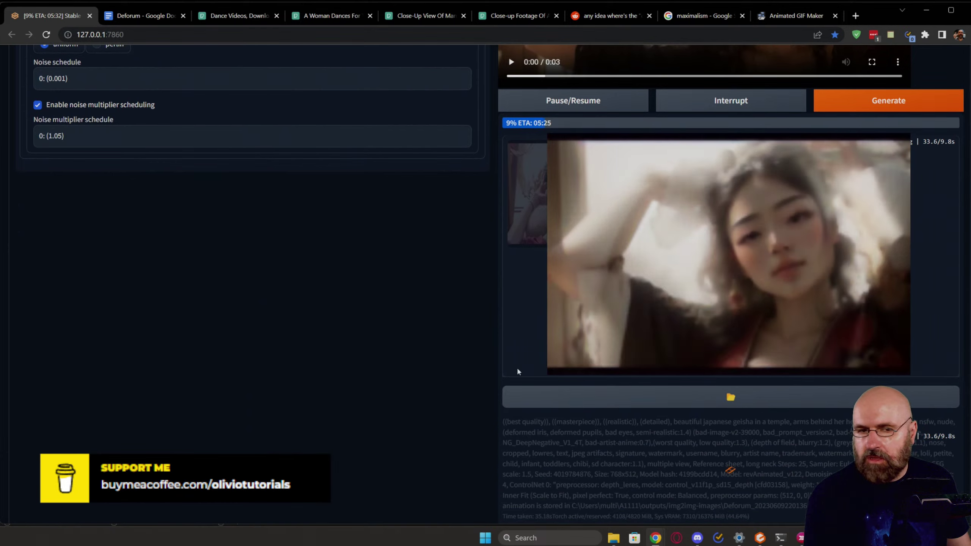
{"action": "scroll", "coordinate": [516, 369], "scroll_direction": "up", "scroll_amount": 1}
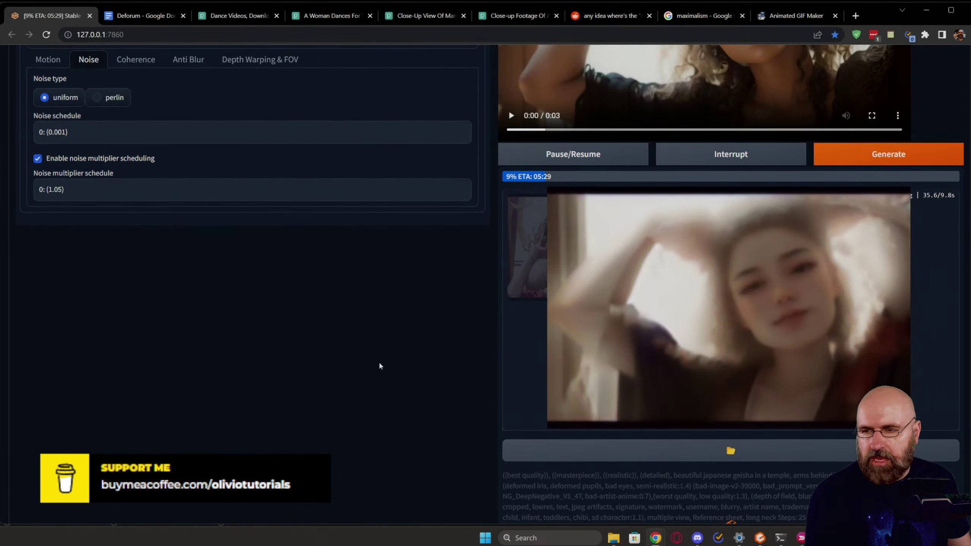
{"action": "scroll", "coordinate": [374, 363], "scroll_direction": "up", "scroll_amount": 2}
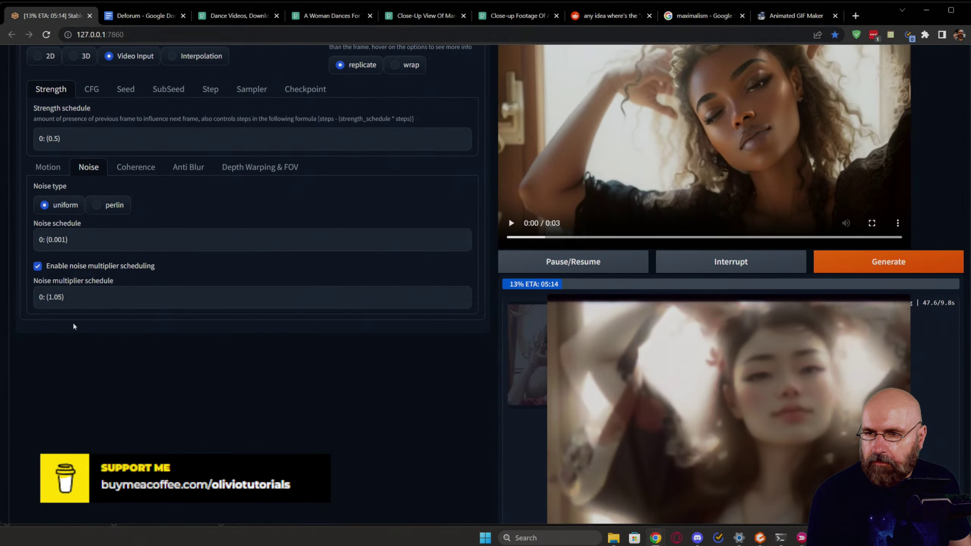
{"action": "scroll", "coordinate": [74, 325], "scroll_direction": "up", "scroll_amount": 3}
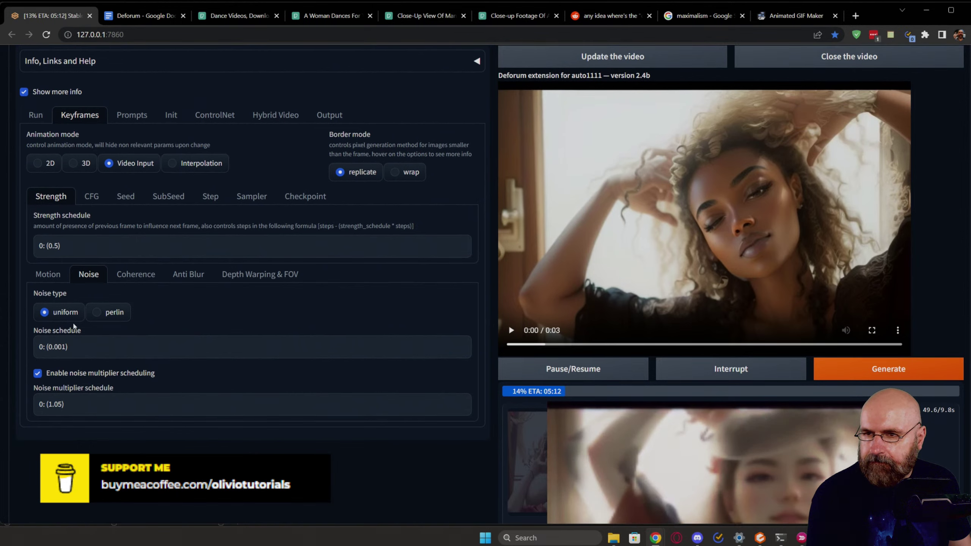
{"action": "left_click", "coordinate": [216, 117]}
{"action": "scroll", "coordinate": [166, 319], "scroll_direction": "down", "scroll_amount": 3}
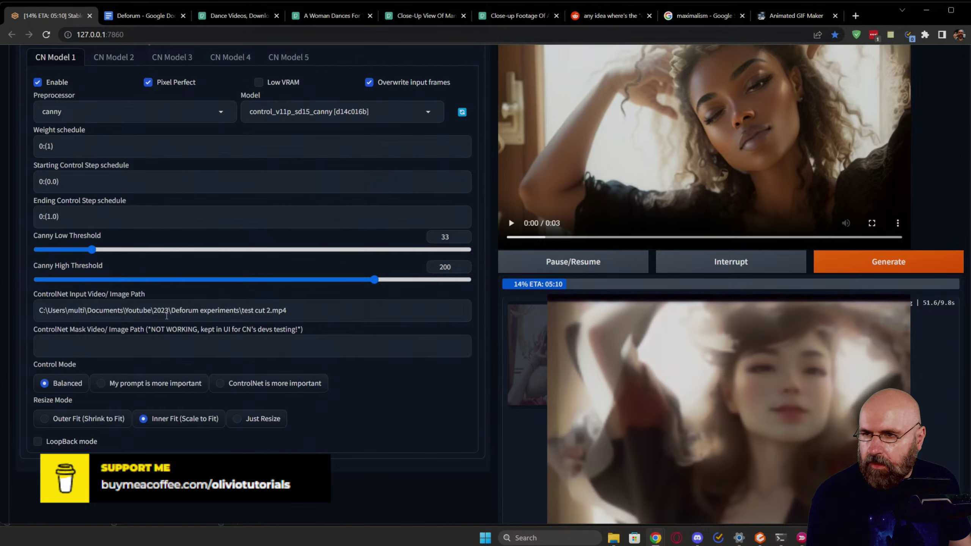
{"action": "scroll", "coordinate": [166, 319], "scroll_direction": "up", "scroll_amount": 1}
{"action": "scroll", "coordinate": [395, 326], "scroll_direction": "down", "scroll_amount": 2}
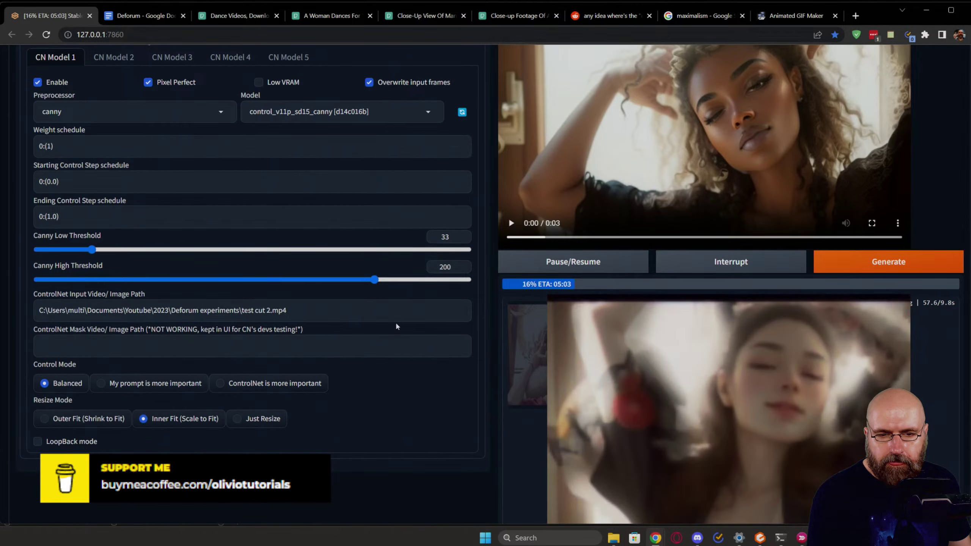
Step: Interrupt the running render, update the video with the generated frames and play it
{"action": "scroll", "coordinate": [395, 326], "scroll_direction": "down", "scroll_amount": 4}
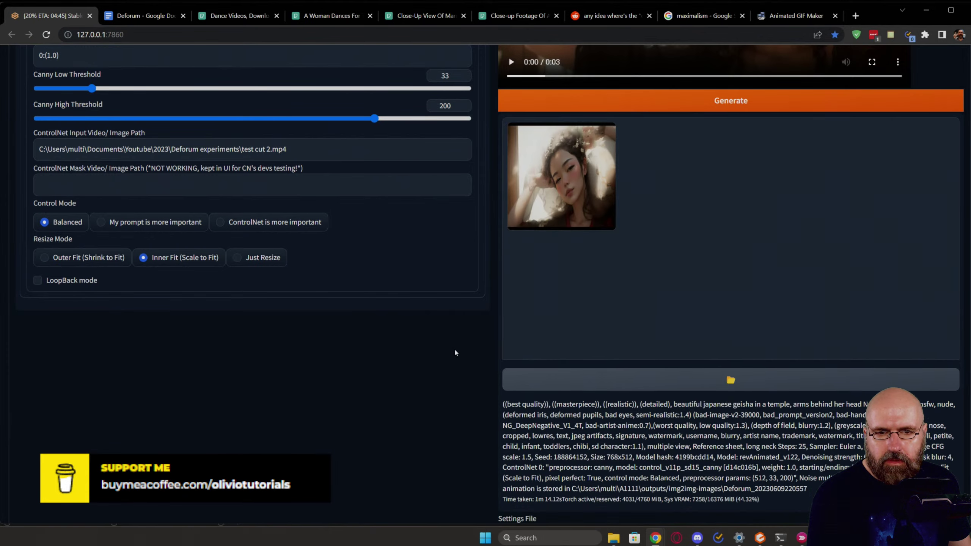
{"action": "scroll", "coordinate": [454, 350], "scroll_direction": "up", "scroll_amount": 10}
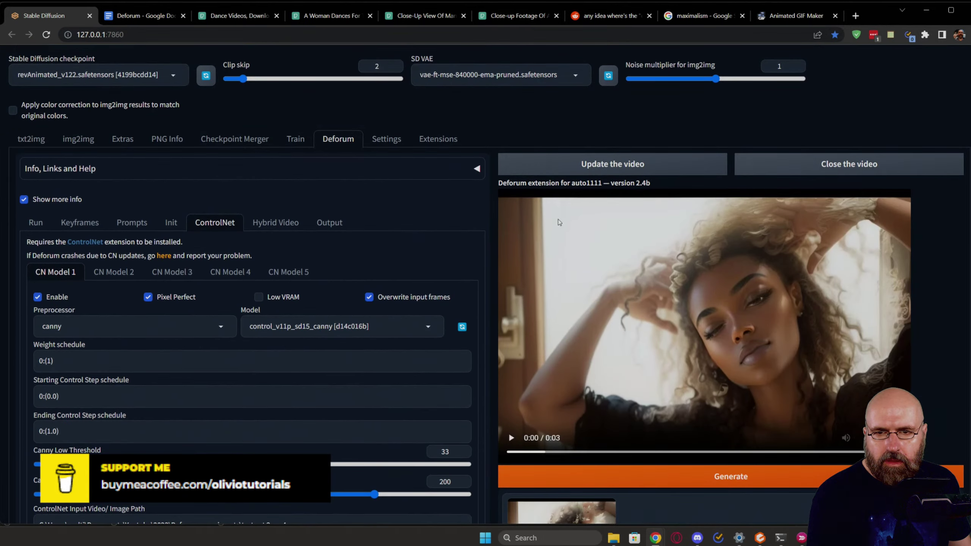
{"action": "left_click", "coordinate": [593, 166]}
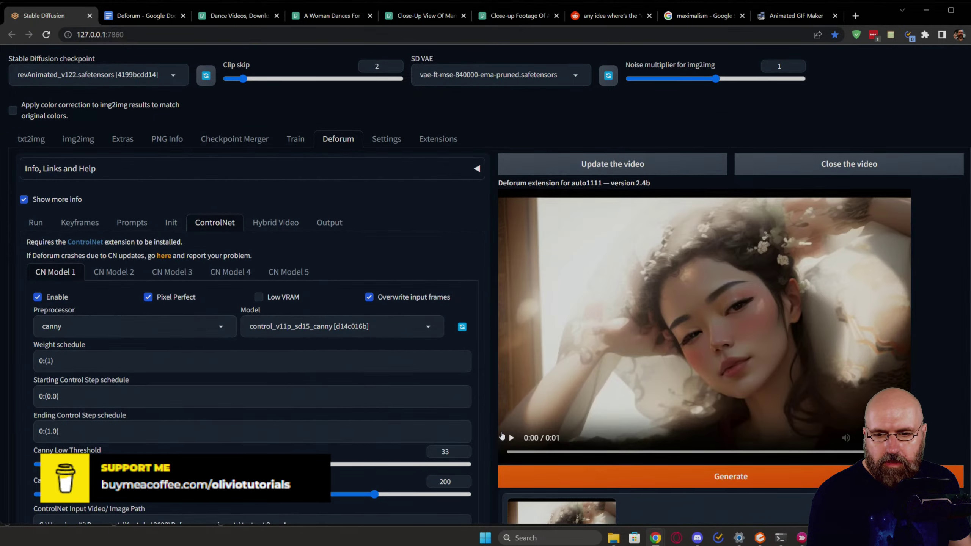
{"action": "left_click", "coordinate": [510, 439]}
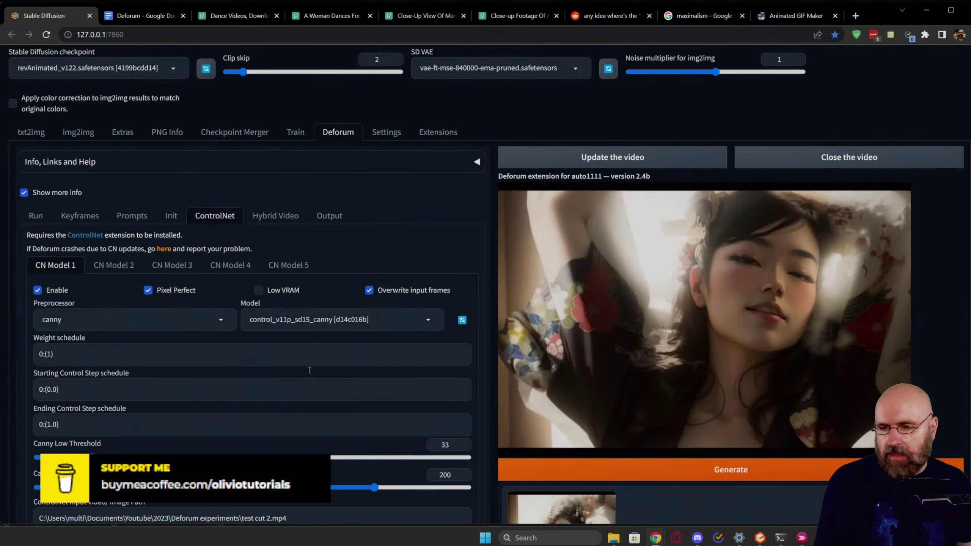
Step: Set the keyframe noise multiplier schedule to 0: (1.00)
{"action": "scroll", "coordinate": [305, 363], "scroll_direction": "down", "scroll_amount": 6}
{"action": "scroll", "coordinate": [322, 349], "scroll_direction": "up", "scroll_amount": 3}
{"action": "scroll", "coordinate": [318, 346], "scroll_direction": "up", "scroll_amount": 3}
{"action": "scroll", "coordinate": [317, 346], "scroll_direction": "down", "scroll_amount": 5}
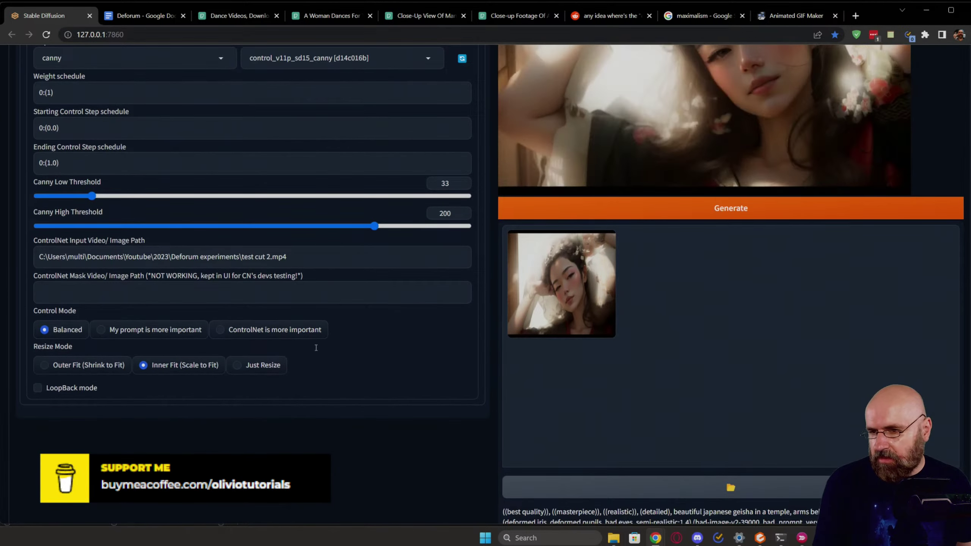
{"action": "scroll", "coordinate": [315, 346], "scroll_direction": "up", "scroll_amount": 5}
{"action": "left_click", "coordinate": [171, 222]}
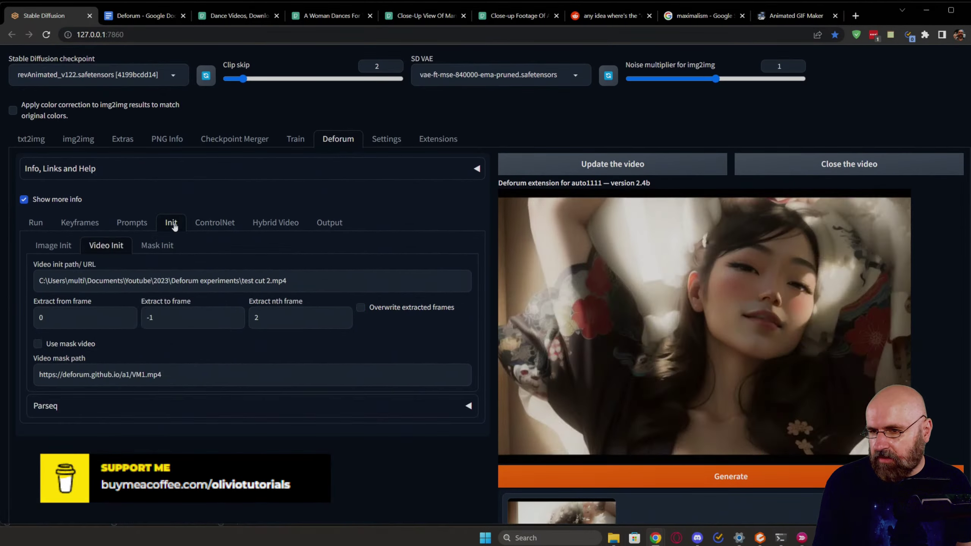
{"action": "left_click", "coordinate": [132, 222]}
{"action": "left_click", "coordinate": [79, 222]}
{"action": "scroll", "coordinate": [62, 297], "scroll_direction": "down", "scroll_amount": 5}
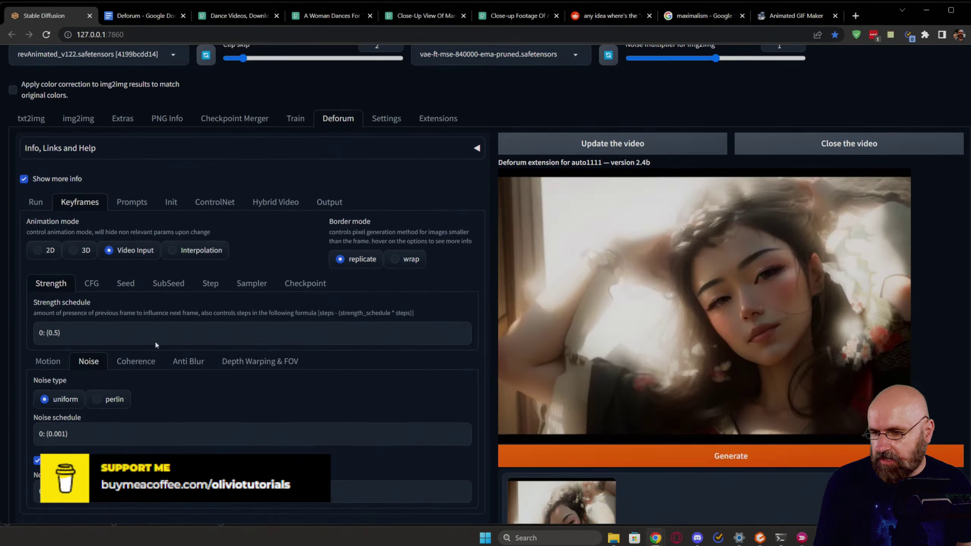
{"action": "left_click", "coordinate": [62, 297]}
{"action": "key", "text": "BackSpace"}
{"action": "type", "text": "0: (1.00"}
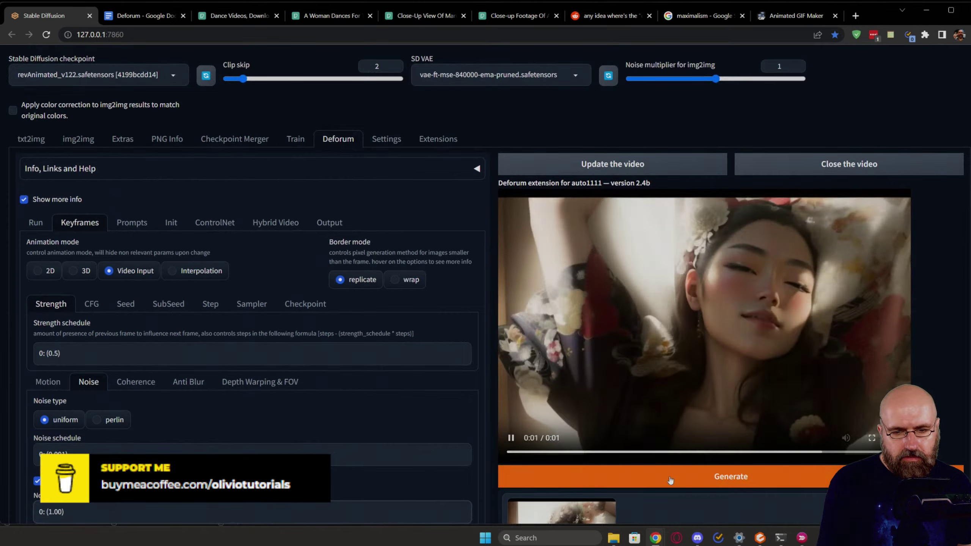
Step: Generate the animation again with the changed noise multiplier and check its preview frames
{"action": "scroll", "coordinate": [444, 378], "scroll_direction": "down", "scroll_amount": 6}
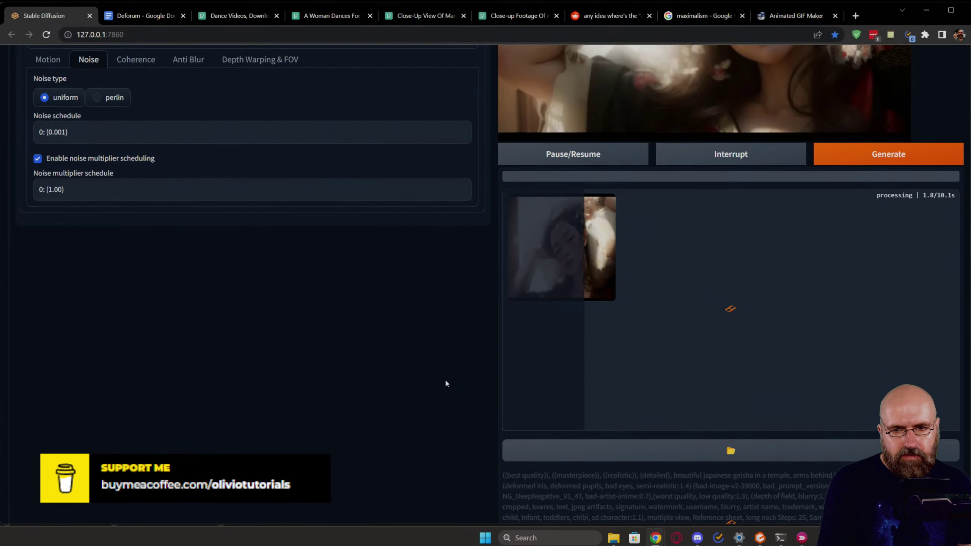
{"action": "scroll", "coordinate": [445, 377], "scroll_direction": "up", "scroll_amount": 6}
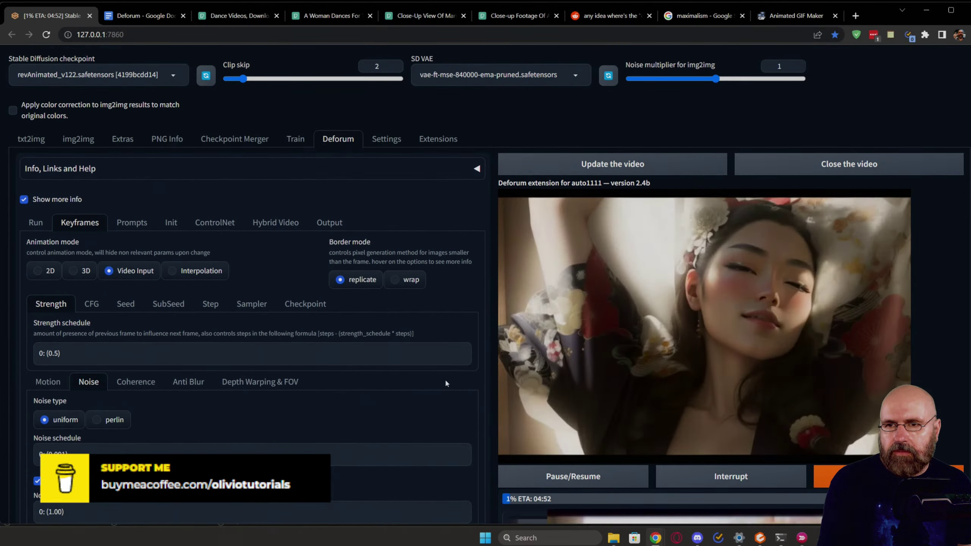
{"action": "scroll", "coordinate": [444, 377], "scroll_direction": "down", "scroll_amount": 6}
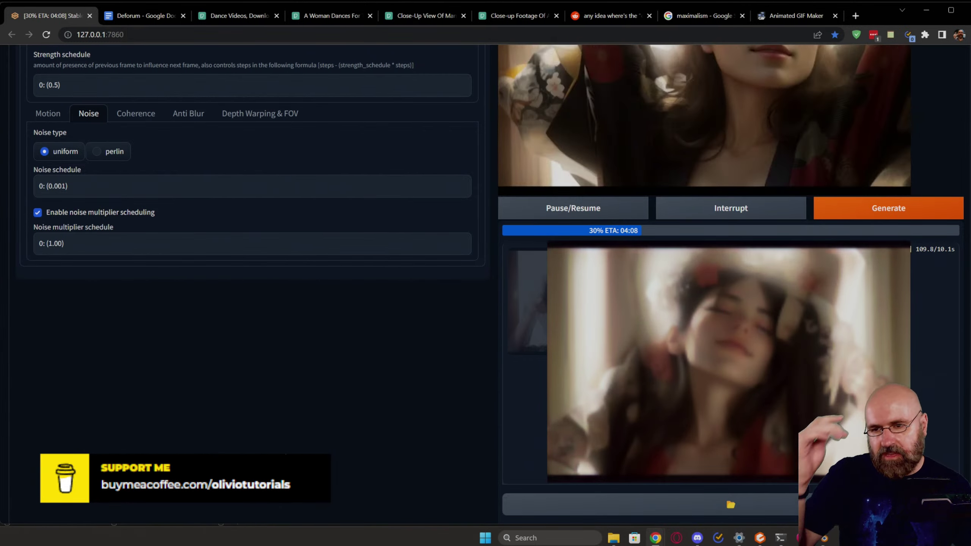
{"action": "scroll", "coordinate": [204, 368], "scroll_direction": "up", "scroll_amount": 5}
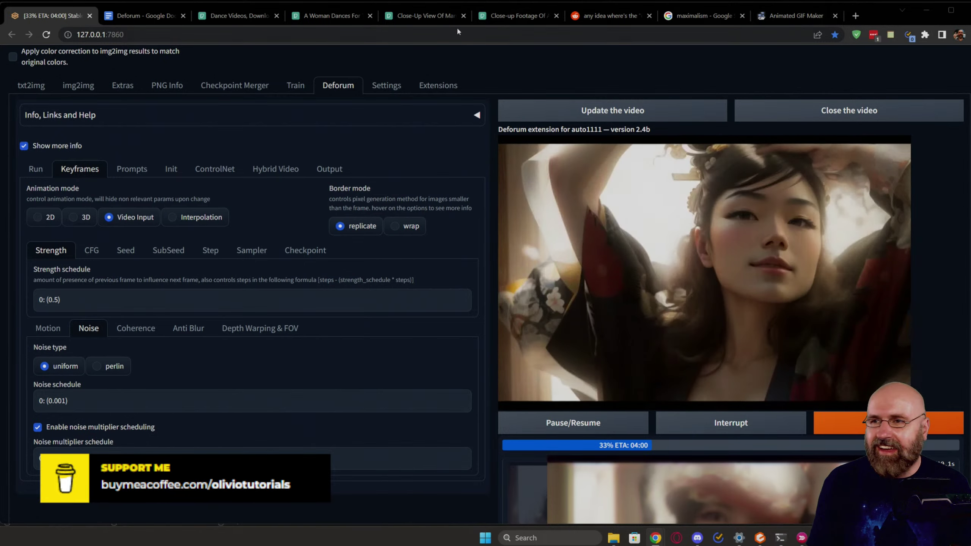
Step: Search Google for mov2mov in the dance videos tab and open the sd-webui-mov2mov GitHub repository
{"action": "left_click", "coordinate": [238, 16]}
{"action": "left_click", "coordinate": [220, 33]}
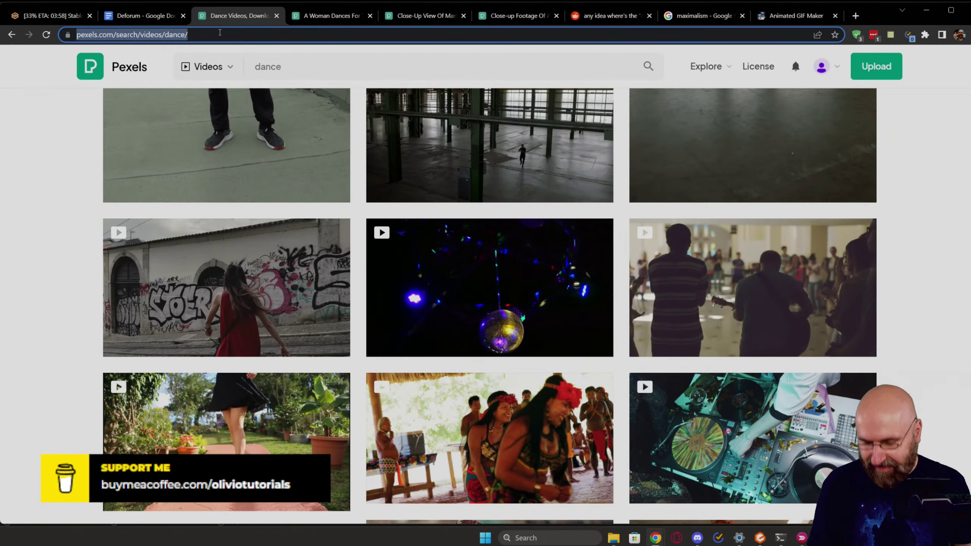
{"action": "type", "text": "mov2mov"}
{"action": "key", "text": "Return"}
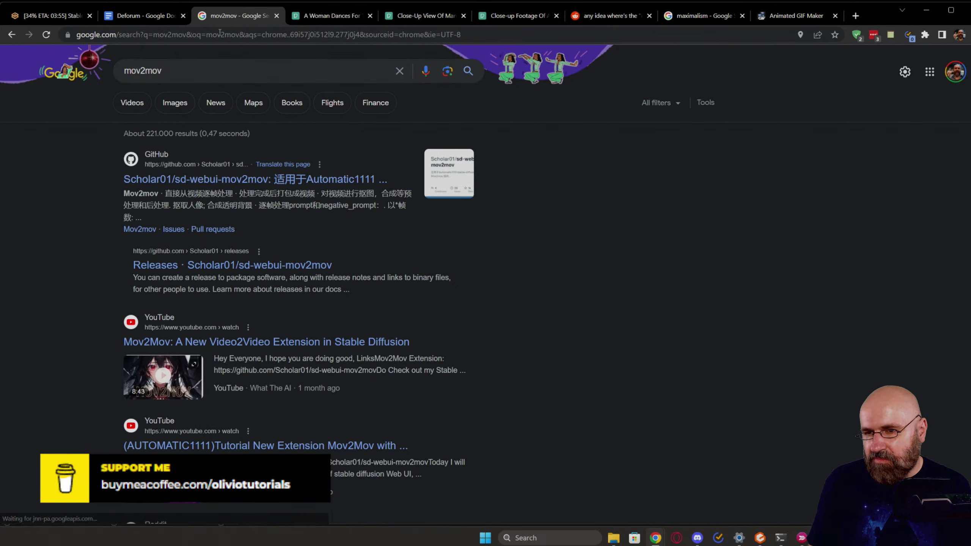
{"action": "left_click", "coordinate": [215, 180]}
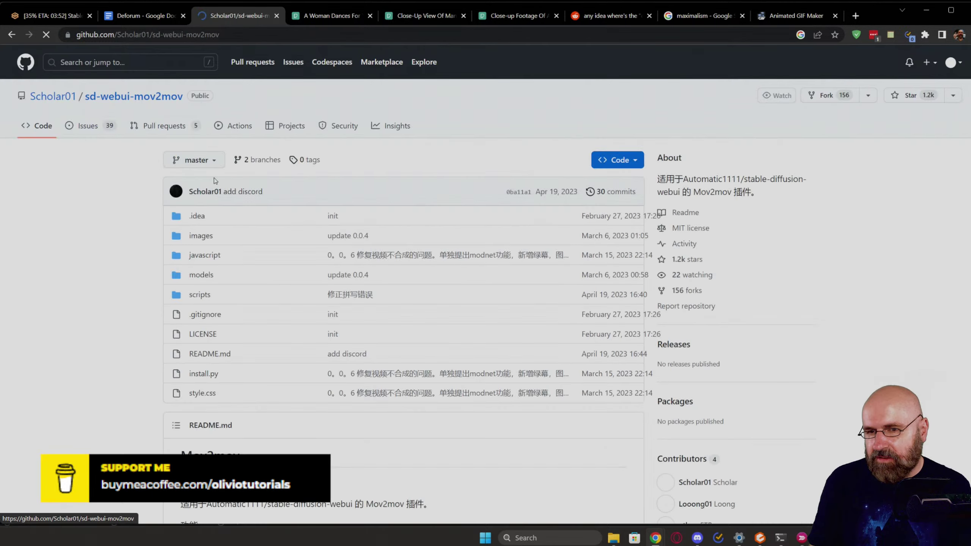
Step: Read through the sd-webui-mov2mov README for its features, installation instructions and notes
{"action": "scroll", "coordinate": [69, 190], "scroll_direction": "down", "scroll_amount": 10}
{"action": "scroll", "coordinate": [62, 191], "scroll_direction": "down", "scroll_amount": 15}
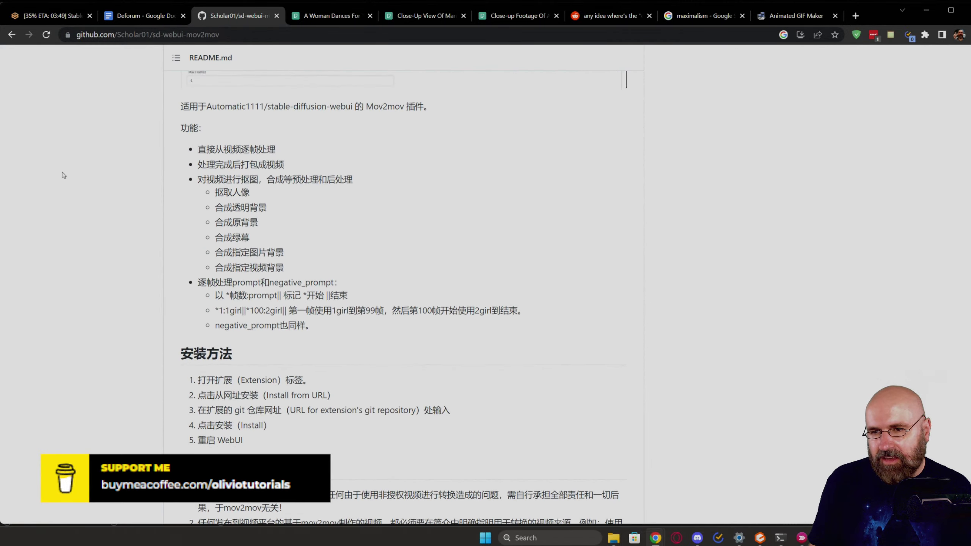
{"action": "scroll", "coordinate": [64, 171], "scroll_direction": "up", "scroll_amount": 3}
{"action": "scroll", "coordinate": [65, 171], "scroll_direction": "down", "scroll_amount": 13}
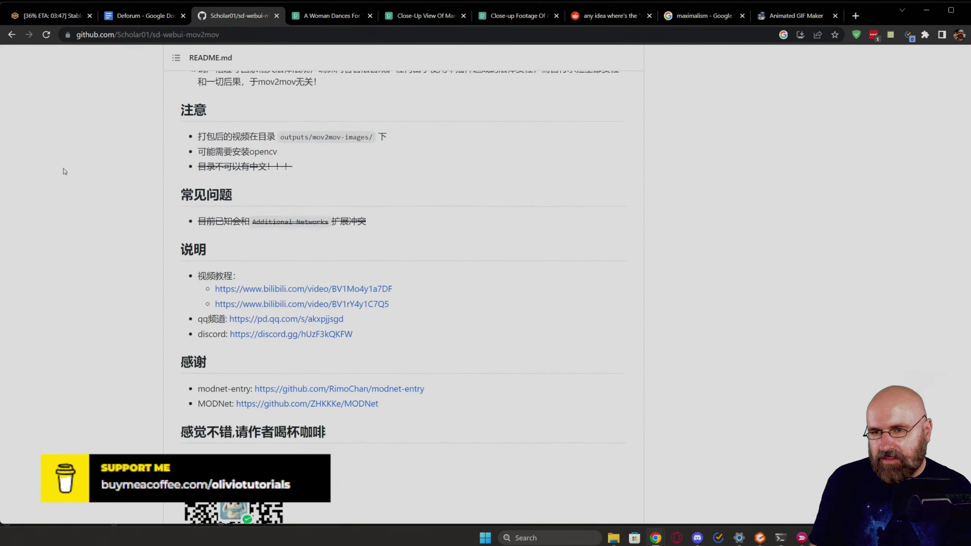
{"action": "scroll", "coordinate": [65, 171], "scroll_direction": "up", "scroll_amount": 20}
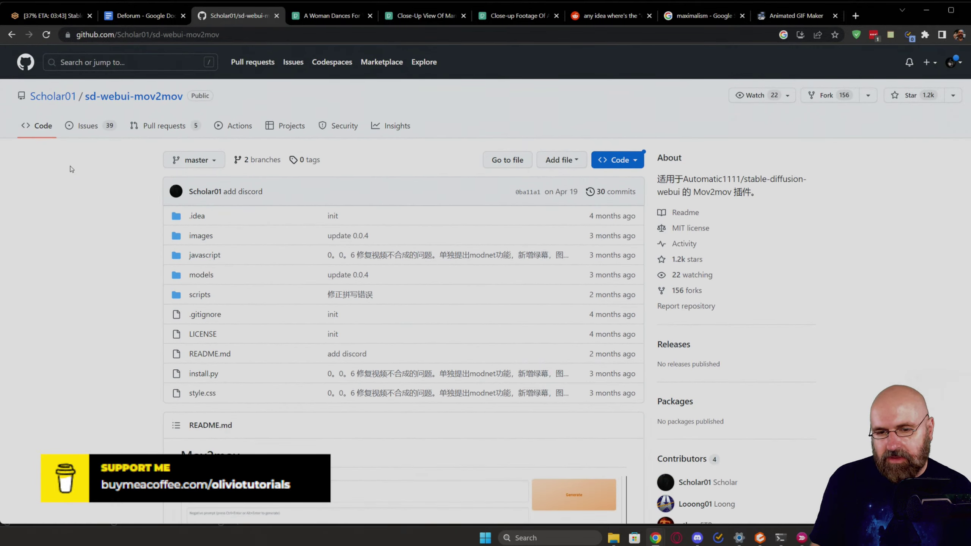
{"action": "scroll", "coordinate": [65, 171], "scroll_direction": "down", "scroll_amount": 6}
{"action": "scroll", "coordinate": [71, 168], "scroll_direction": "up", "scroll_amount": 6}
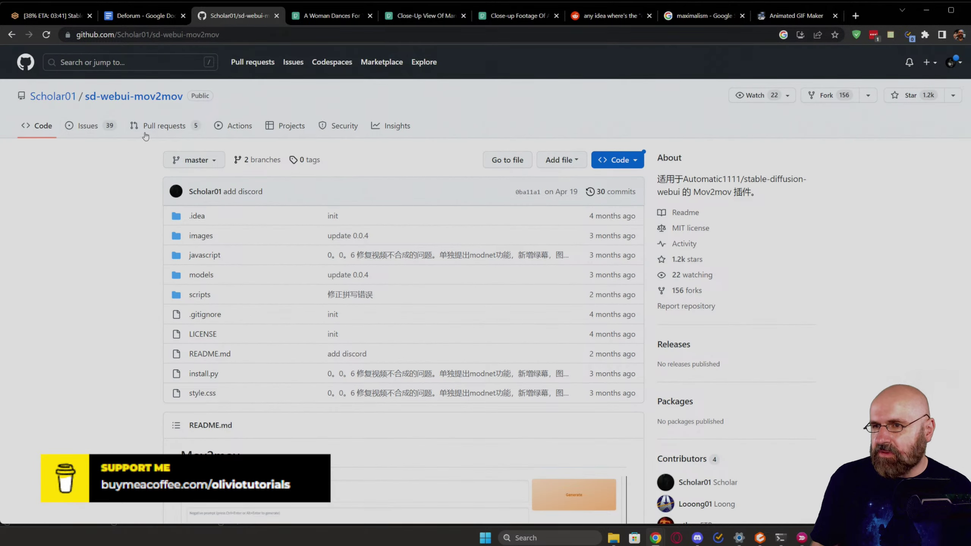
Step: Return to the Stable Diffusion web UI, check the rendering preview and interrupt the running animation
{"action": "left_click", "coordinate": [50, 16]}
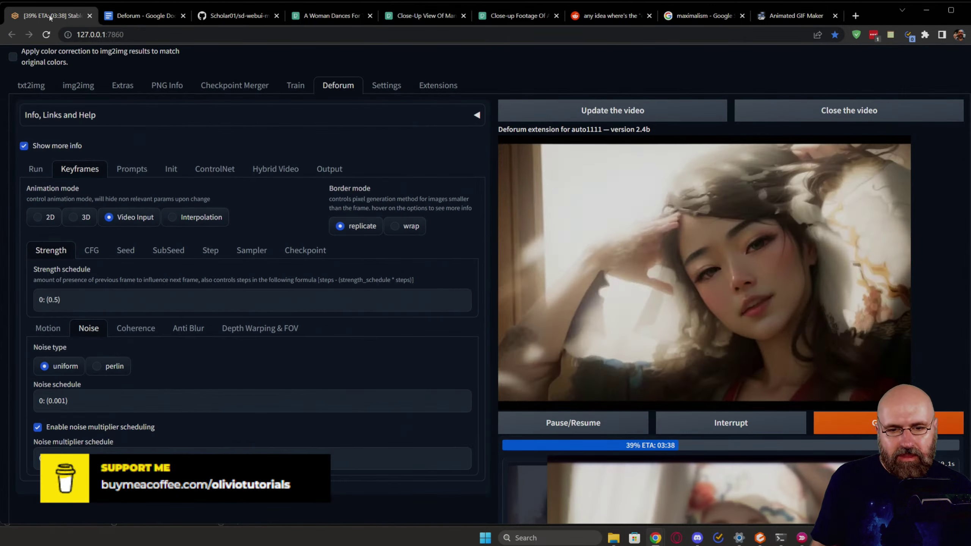
{"action": "scroll", "coordinate": [472, 360], "scroll_direction": "down", "scroll_amount": 6}
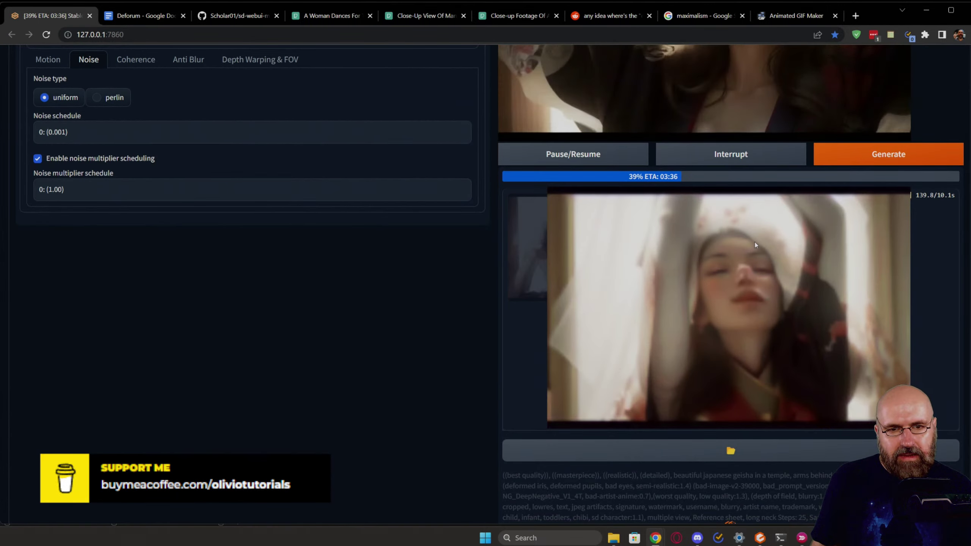
{"action": "left_click", "coordinate": [730, 153]}
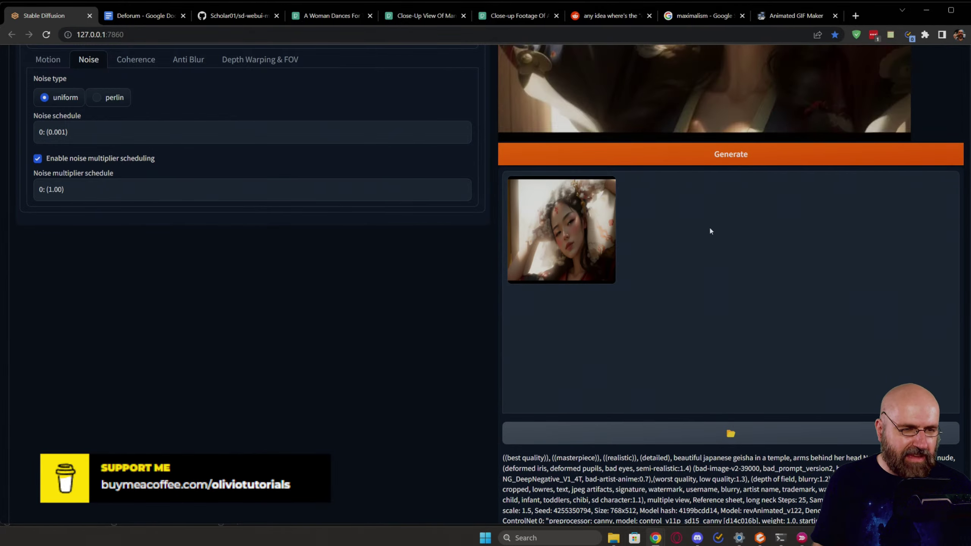
Step: Load the newly rendered video into the Deforum preview, watch it and pause it partway through
{"action": "scroll", "coordinate": [630, 315], "scroll_direction": "up", "scroll_amount": 8}
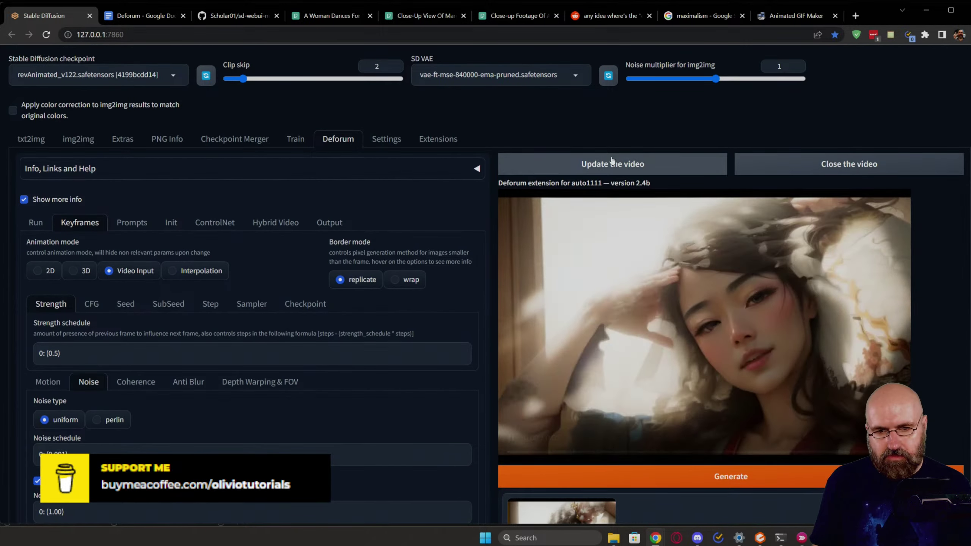
{"action": "scroll", "coordinate": [623, 165], "scroll_direction": "down", "scroll_amount": 1}
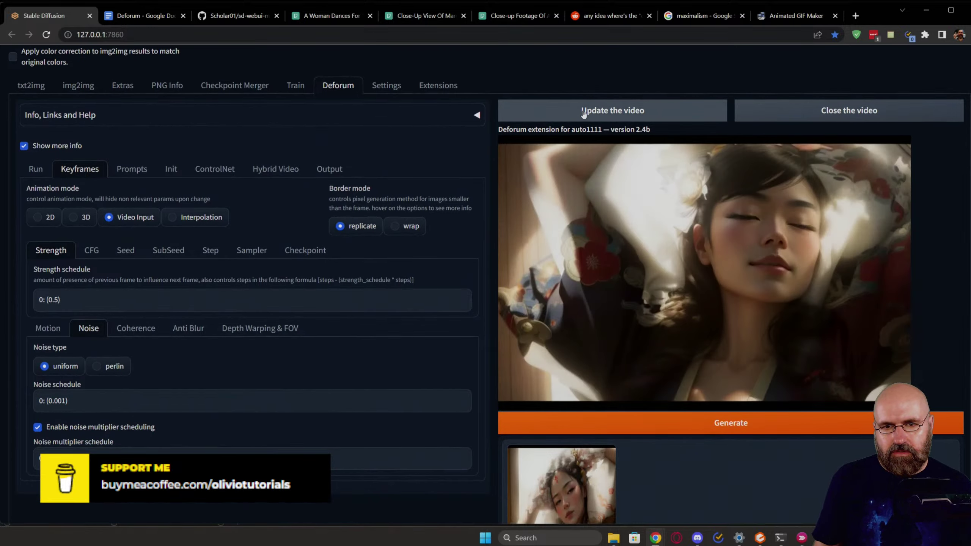
{"action": "scroll", "coordinate": [514, 298], "scroll_direction": "down", "scroll_amount": 2}
{"action": "scroll", "coordinate": [531, 286], "scroll_direction": "up", "scroll_amount": 4}
{"action": "left_click", "coordinate": [598, 164]}
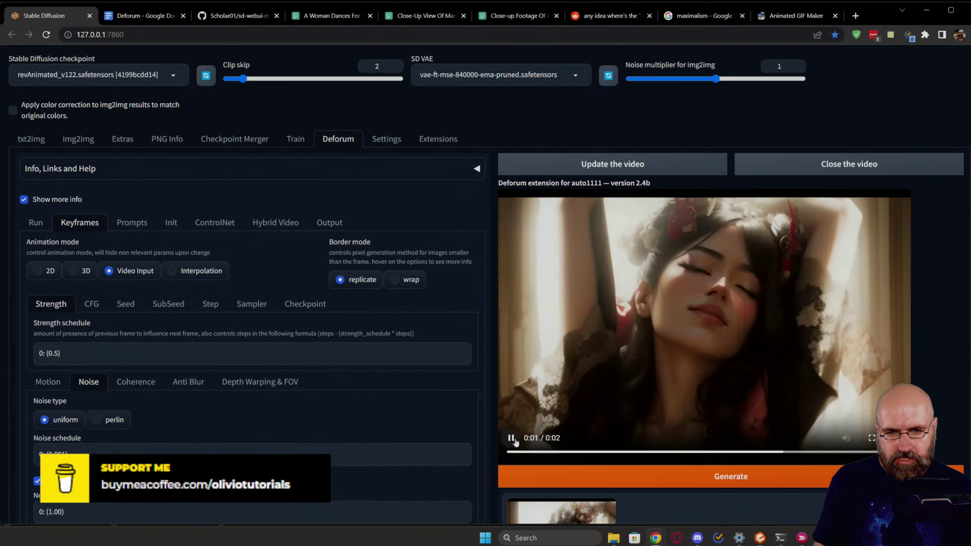
{"action": "left_click", "coordinate": [511, 438]}
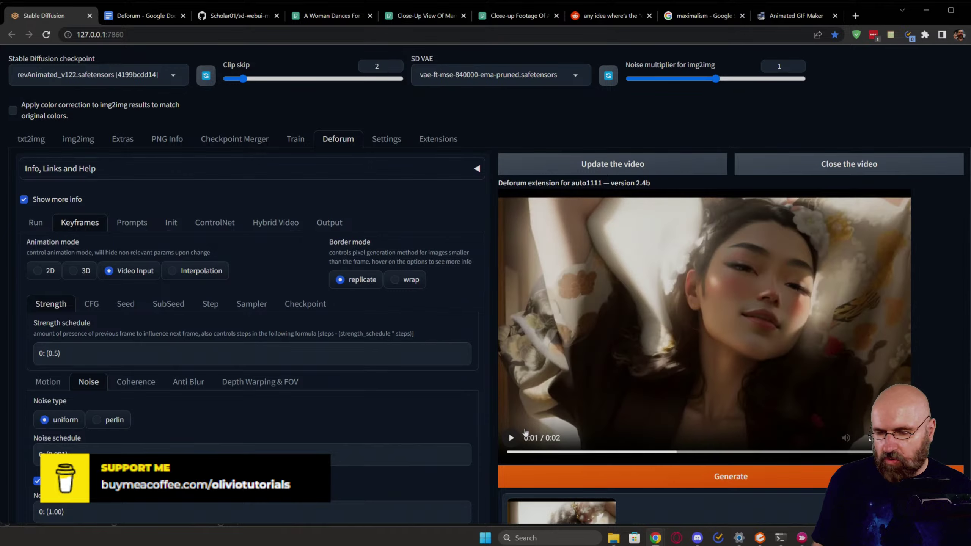
{"action": "scroll", "coordinate": [305, 301], "scroll_direction": "down", "scroll_amount": 5}
{"action": "scroll", "coordinate": [295, 297], "scroll_direction": "up", "scroll_amount": 4}
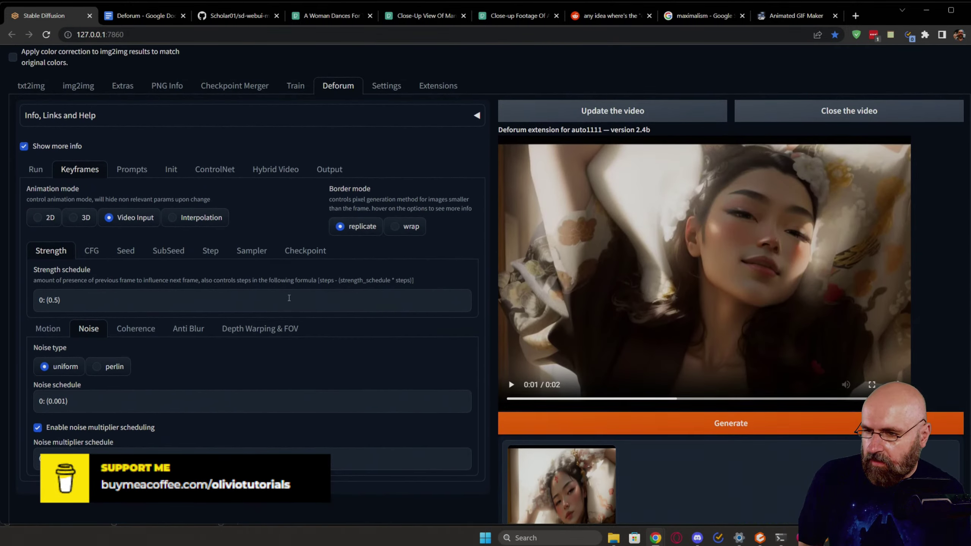
{"action": "scroll", "coordinate": [275, 297], "scroll_direction": "up", "scroll_amount": 1}
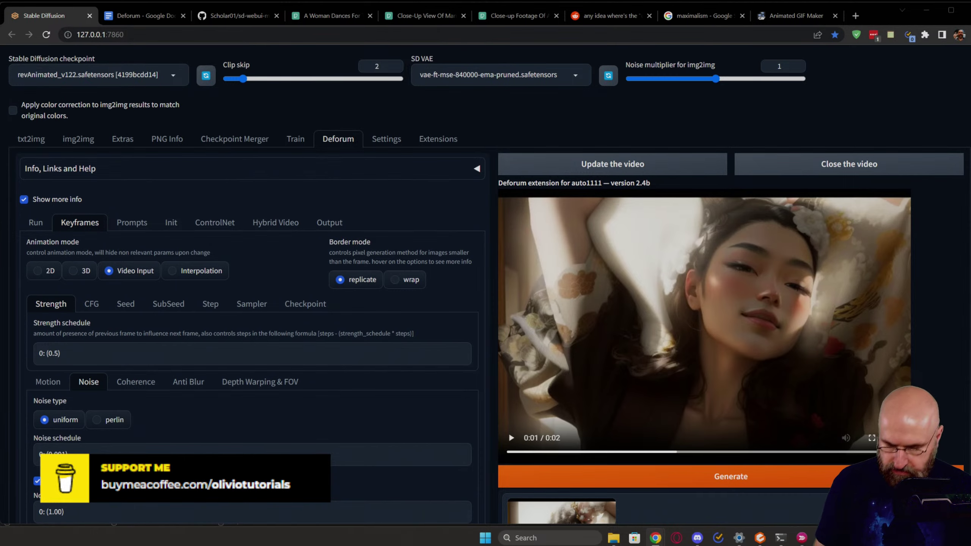
Step: Close the Animated GIF Maker page, the maximalism image search and the Reddit denoising strength thread
{"action": "left_click", "coordinate": [787, 15]}
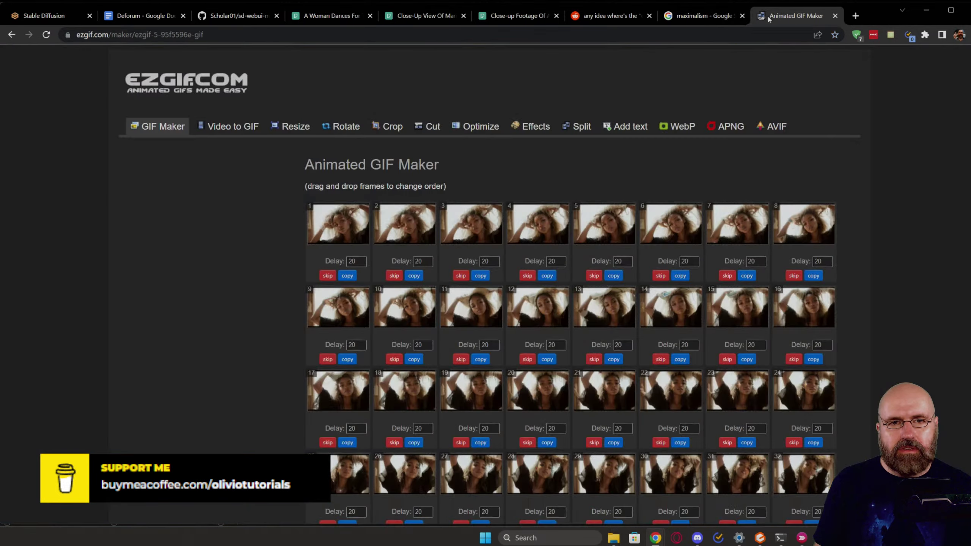
{"action": "left_click", "coordinate": [714, 19]}
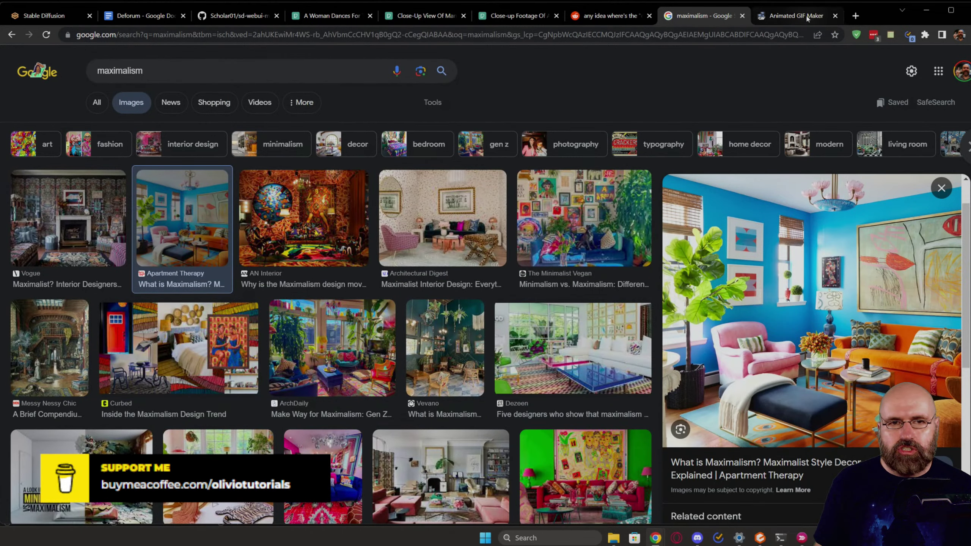
{"action": "left_click", "coordinate": [776, 19]}
{"action": "key", "text": "ctrl+w"}
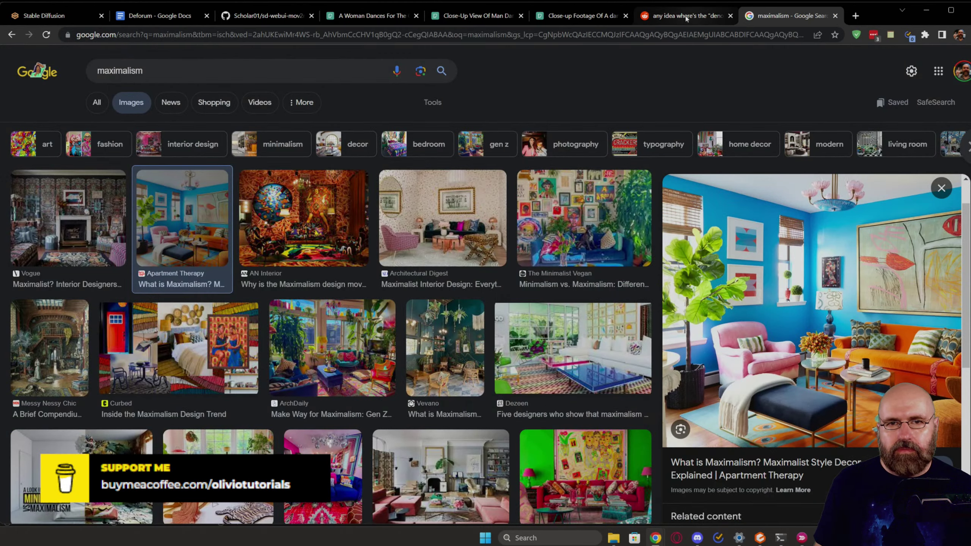
{"action": "left_click", "coordinate": [835, 16]}
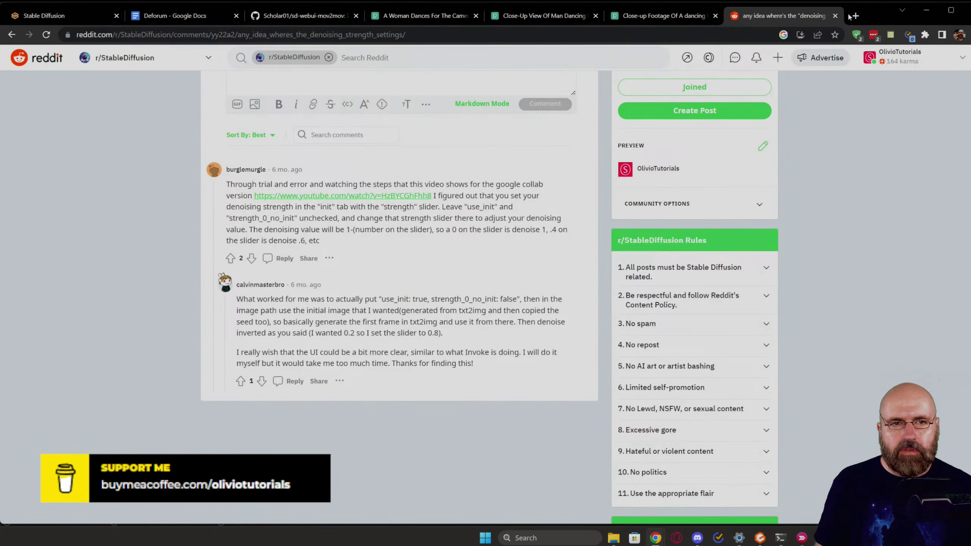
{"action": "left_click", "coordinate": [835, 16]}
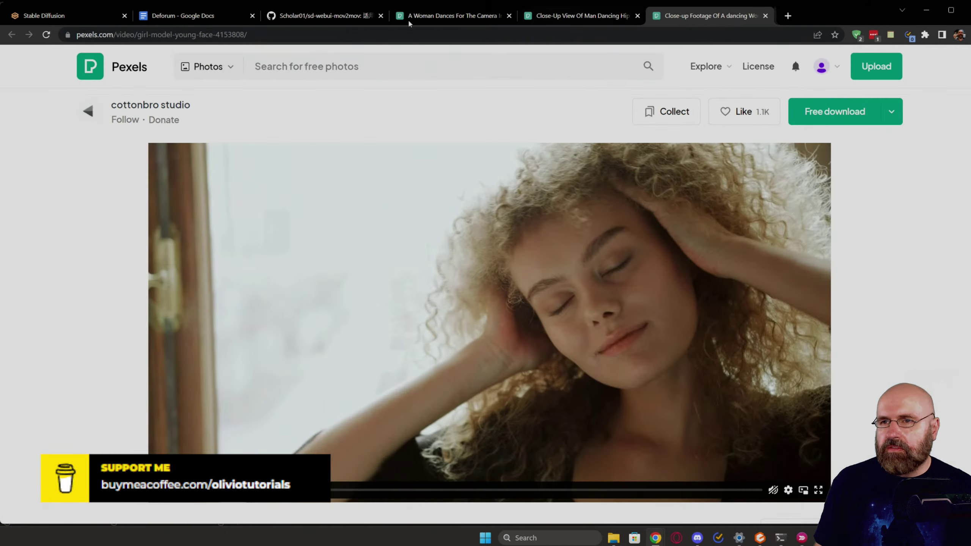
Step: Search Google for SD-CN Animation in a new tab, open the volotat/SD-CN-Animation GitHub repository and read its readme introduction
{"action": "left_click", "coordinate": [786, 15]}
{"action": "type", "text": "SD-CN Animation"}
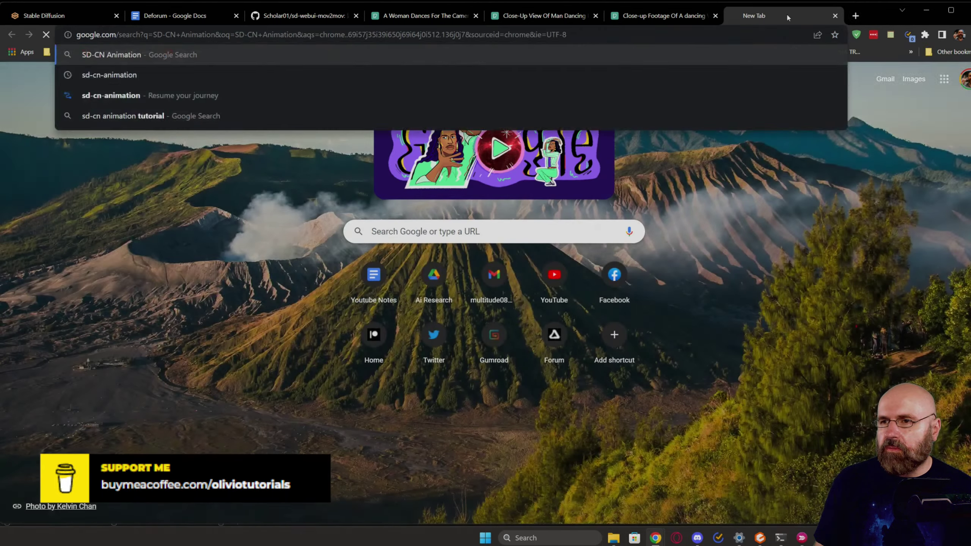
{"action": "key", "text": "Return"}
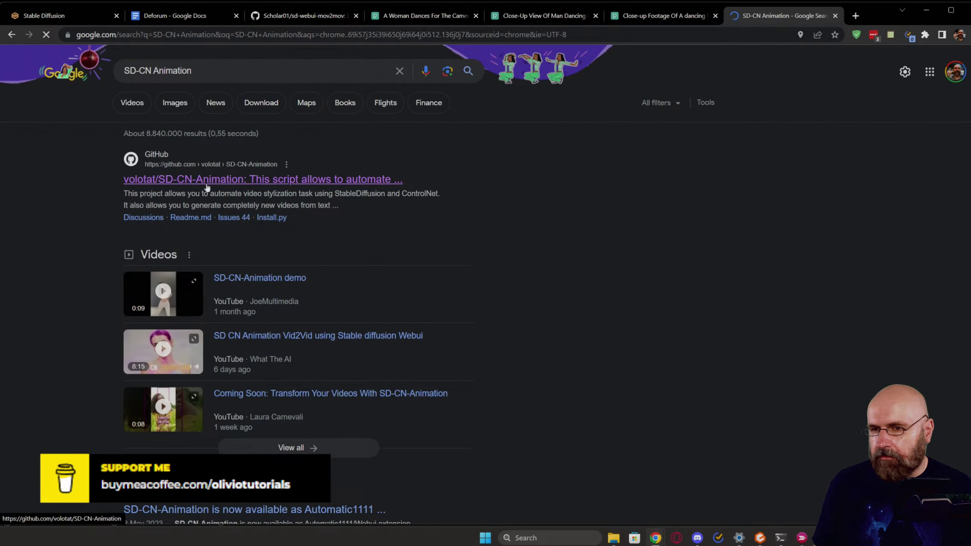
{"action": "left_click", "coordinate": [206, 180]}
{"action": "scroll", "coordinate": [80, 203], "scroll_direction": "down", "scroll_amount": 15}
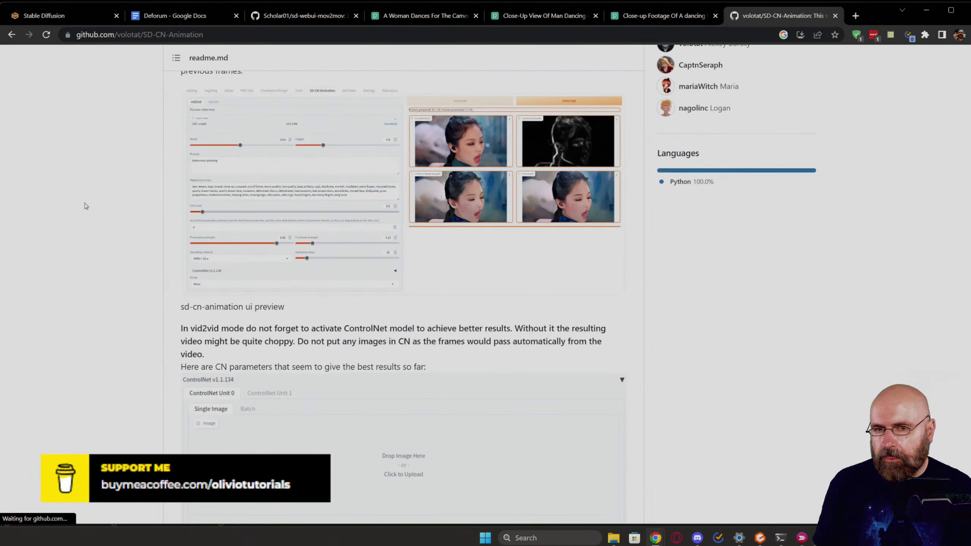
{"action": "scroll", "coordinate": [110, 204], "scroll_direction": "up", "scroll_amount": 5}
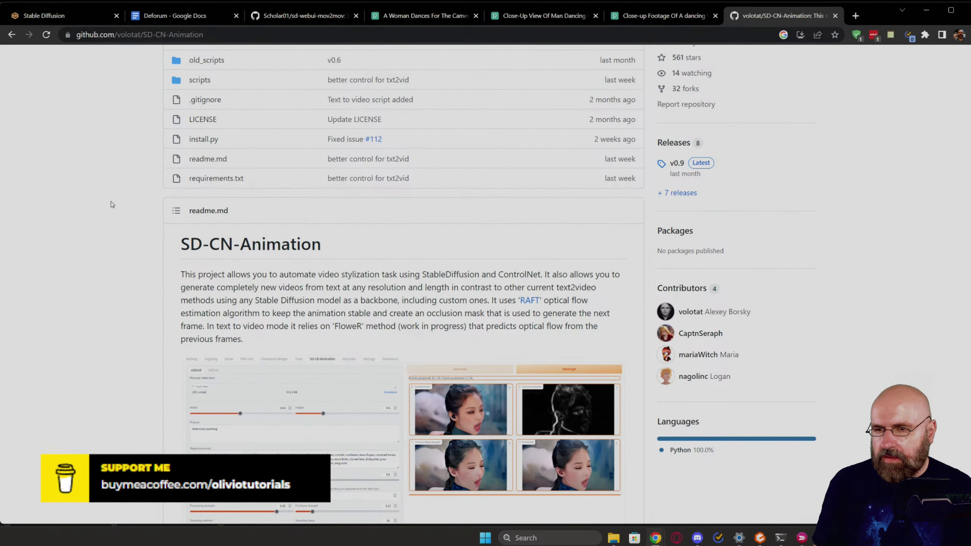
{"action": "scroll", "coordinate": [111, 202], "scroll_direction": "down", "scroll_amount": 2}
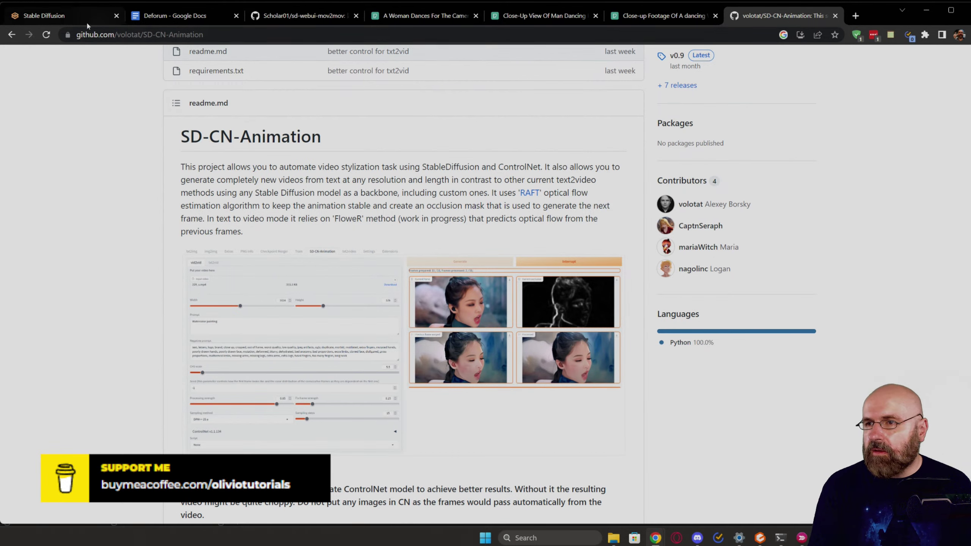
Step: Return to the Stable Diffusion web UI and review Deforum's keyframe settings for CFG, coherence, motion, noise, strength and seed behavior
{"action": "left_click", "coordinate": [57, 17]}
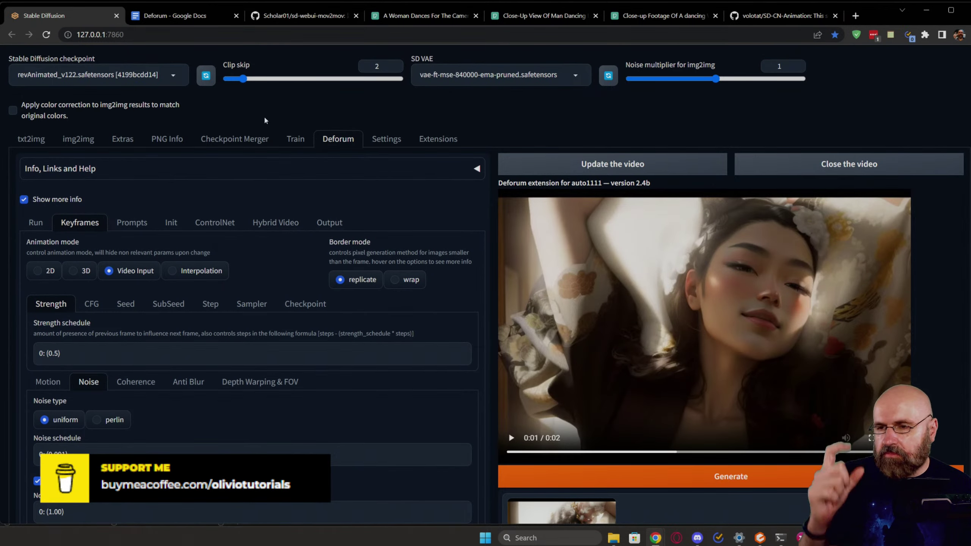
{"action": "scroll", "coordinate": [184, 214], "scroll_direction": "down", "scroll_amount": 1}
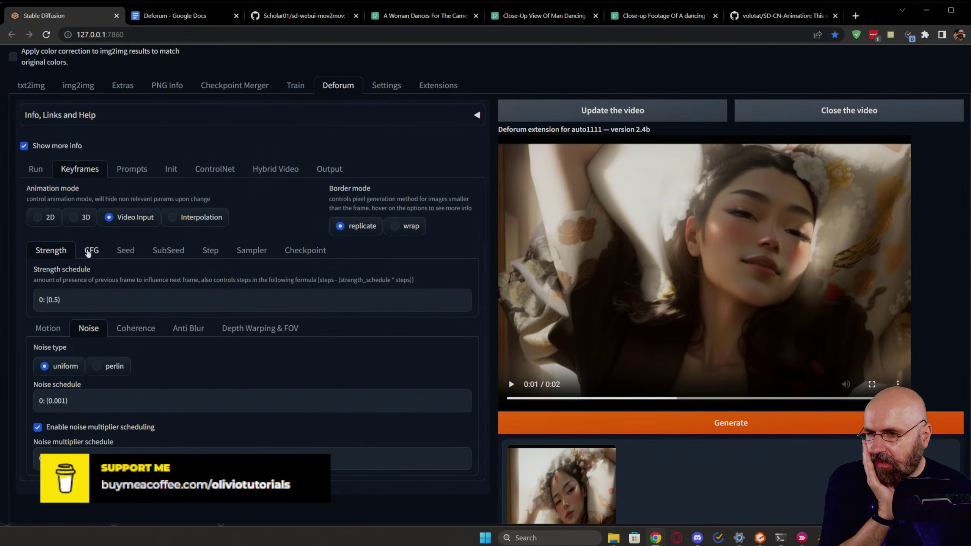
{"action": "left_click", "coordinate": [92, 252]}
{"action": "scroll", "coordinate": [92, 253], "scroll_direction": "down", "scroll_amount": 5}
{"action": "scroll", "coordinate": [145, 321], "scroll_direction": "up", "scroll_amount": 3}
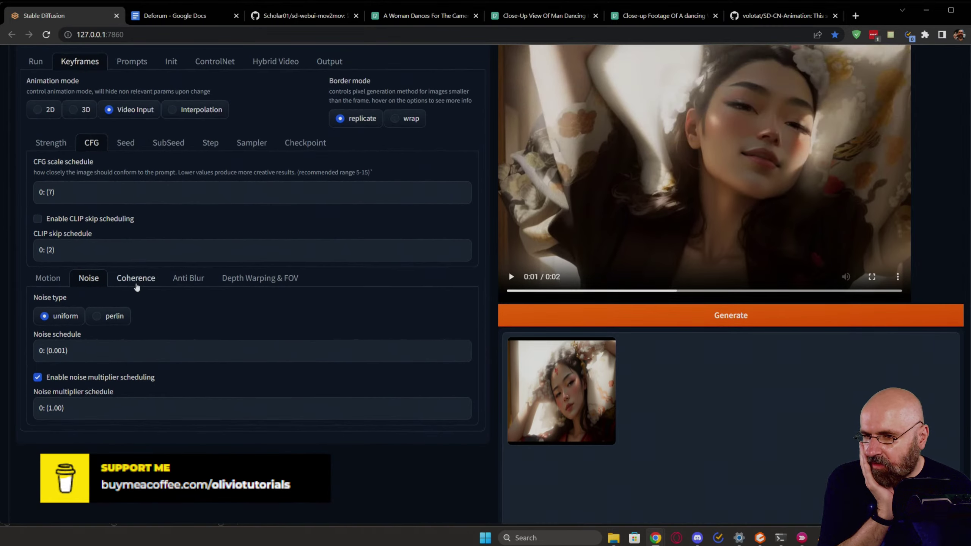
{"action": "left_click", "coordinate": [136, 285]}
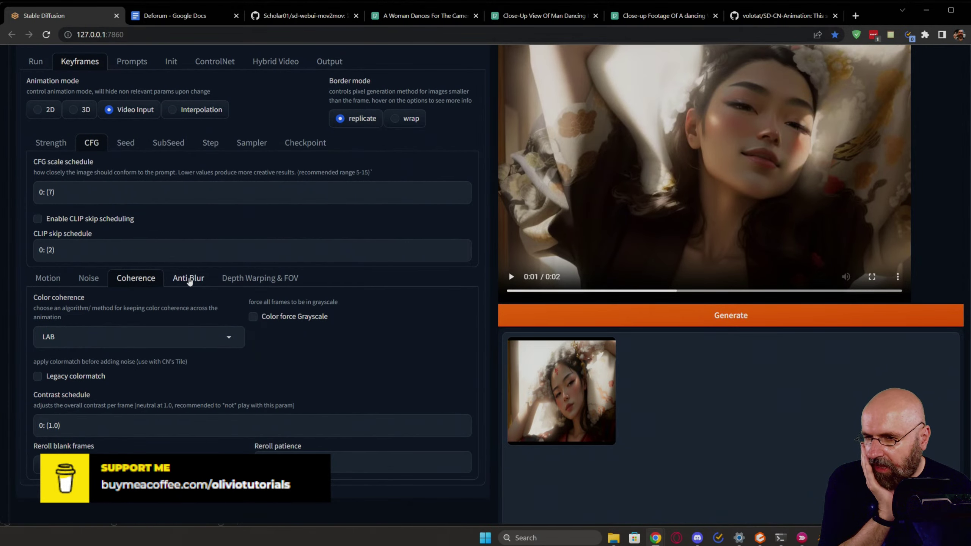
{"action": "left_click", "coordinate": [49, 279]}
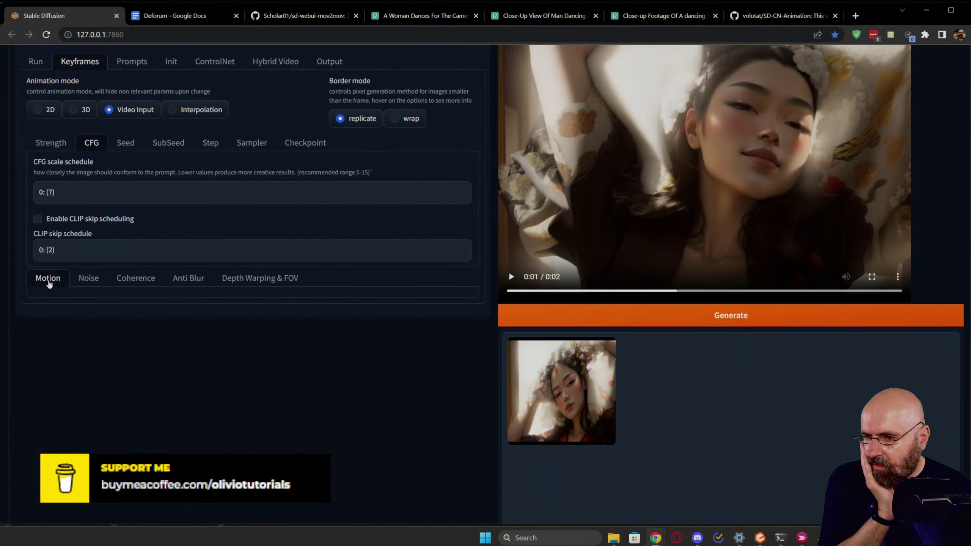
{"action": "left_click", "coordinate": [89, 278]}
{"action": "scroll", "coordinate": [130, 284], "scroll_direction": "up", "scroll_amount": 3}
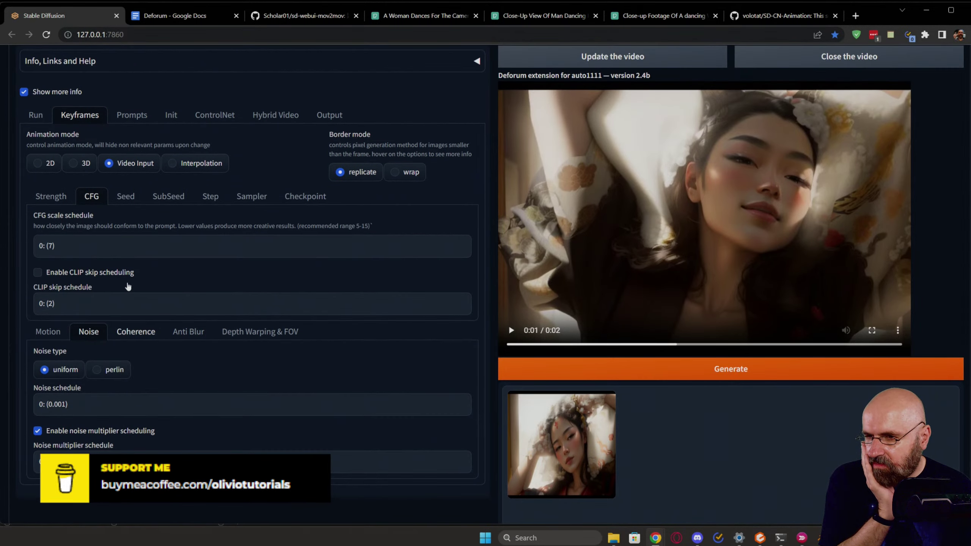
{"action": "left_click", "coordinate": [51, 252]}
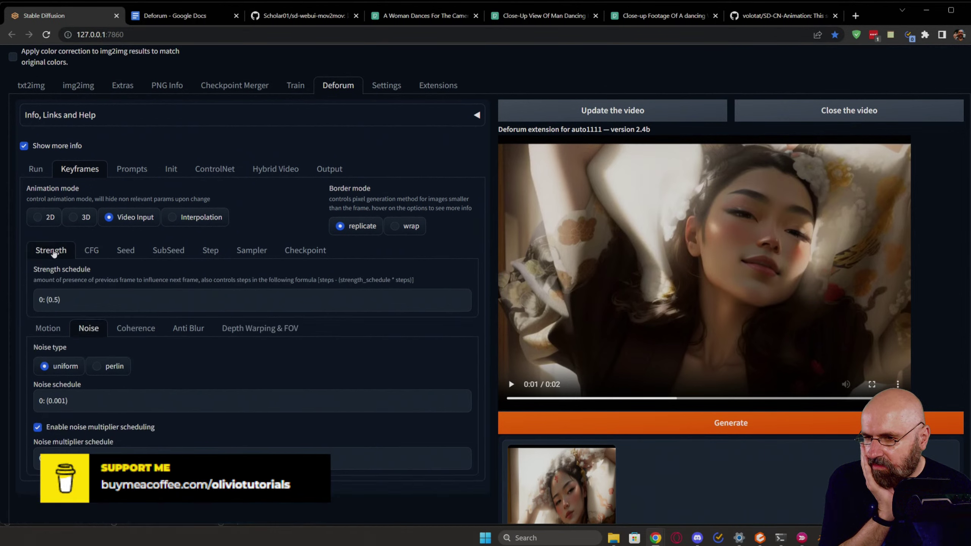
{"action": "left_click", "coordinate": [92, 251]}
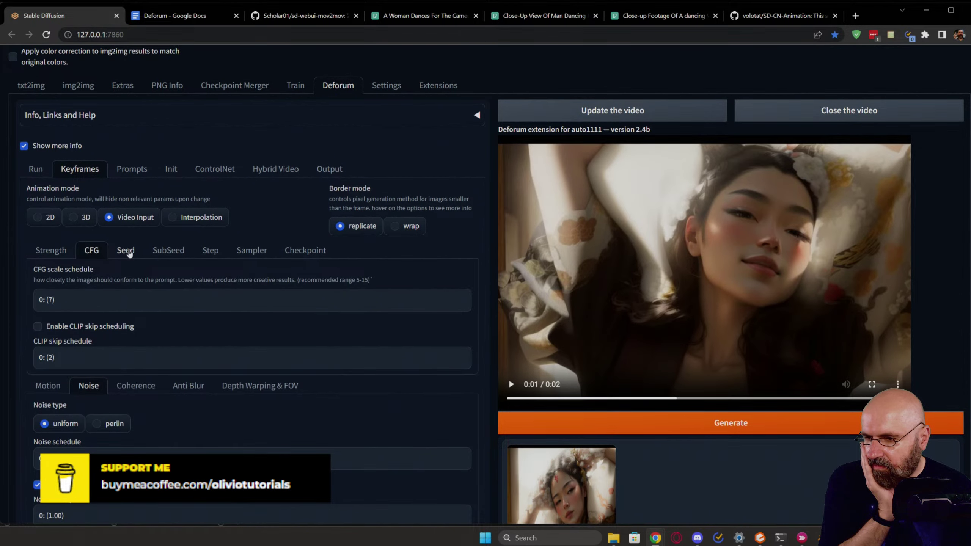
{"action": "left_click", "coordinate": [127, 252]}
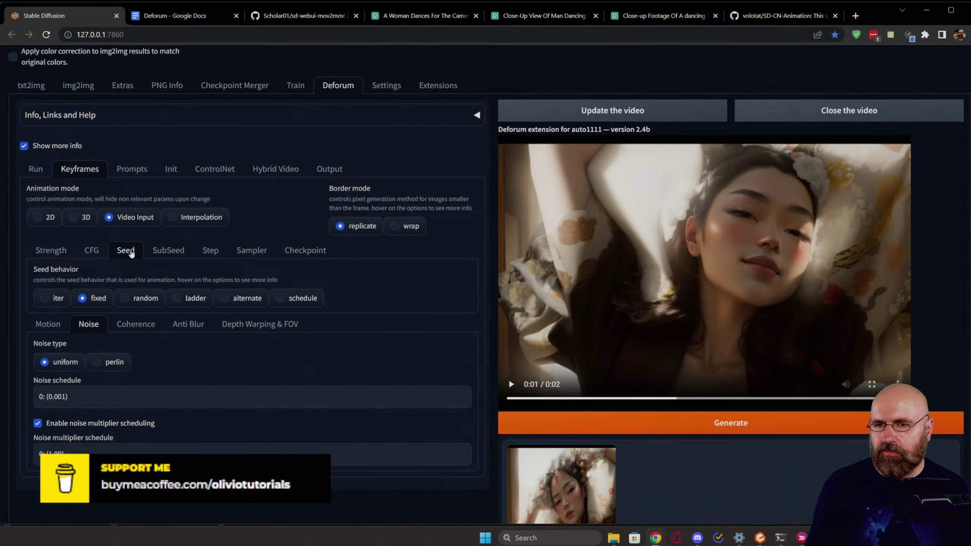
Step: Check the list of installed extensions and compare the img2img source image with its geisha result
{"action": "left_click", "coordinate": [437, 85]}
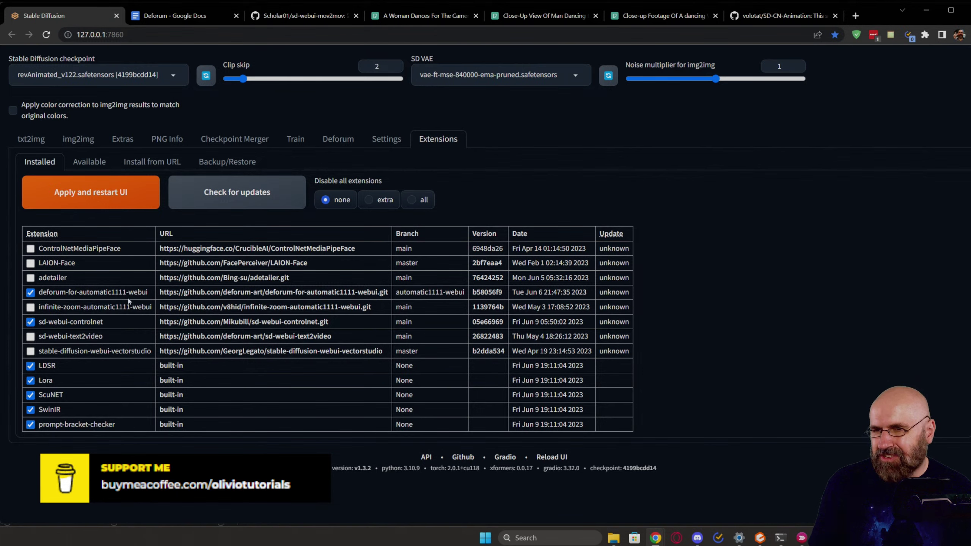
{"action": "left_click", "coordinate": [78, 139]}
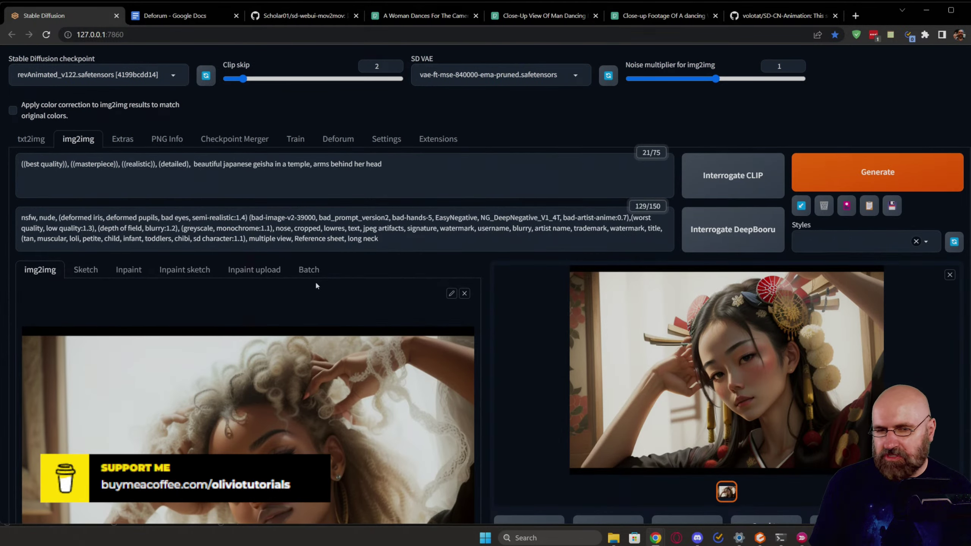
{"action": "scroll", "coordinate": [316, 280], "scroll_direction": "down", "scroll_amount": 3}
{"action": "scroll", "coordinate": [317, 285], "scroll_direction": "up", "scroll_amount": 1}
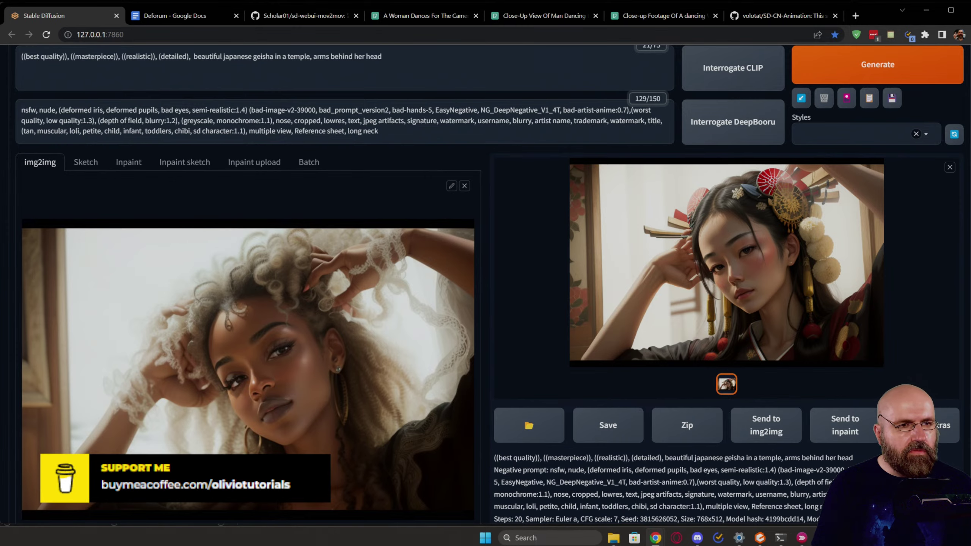
Step: Bring the YouTube live chat window over the web UI to read viewers' suggestions, and move it back off the screen
{"action": "key", "text": "alt+Tab"}
{"action": "left_click_drag", "start_coordinate": [527, 127], "coordinate": [415, 41]}
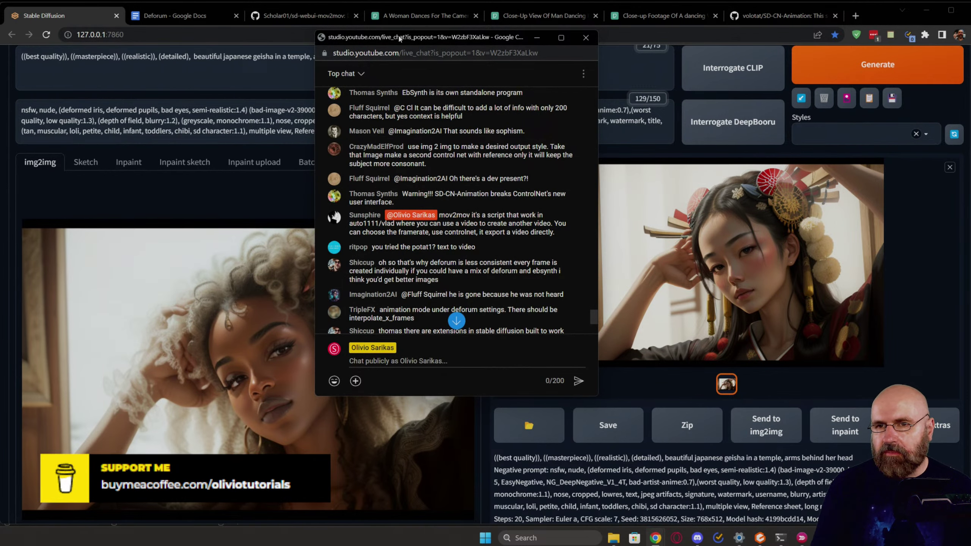
{"action": "left_click_drag", "start_coordinate": [400, 39], "coordinate": [421, 0]}
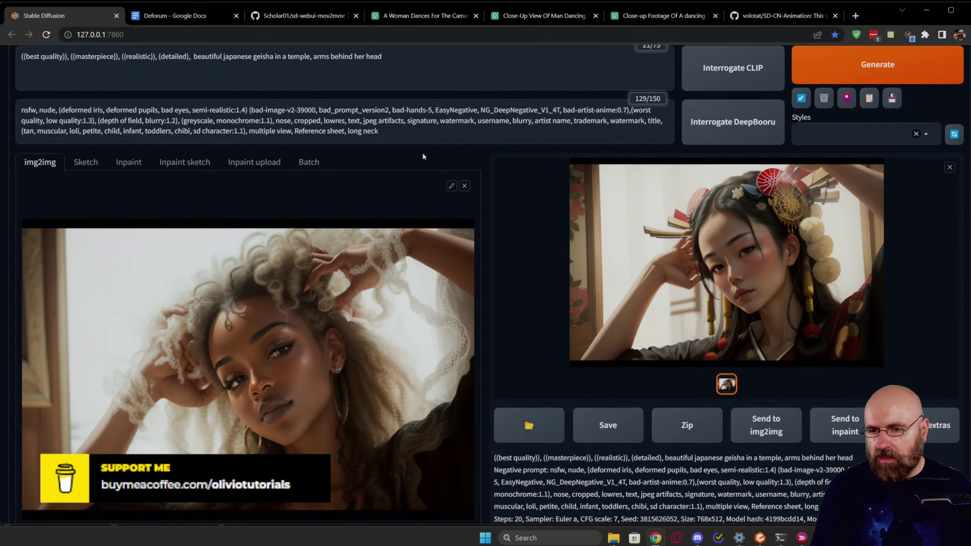
Step: Review the img2img generation settings for resizing, sampling, CFG scale and denoising, and return to the Deforum settings
{"action": "scroll", "coordinate": [394, 210], "scroll_direction": "down", "scroll_amount": 7}
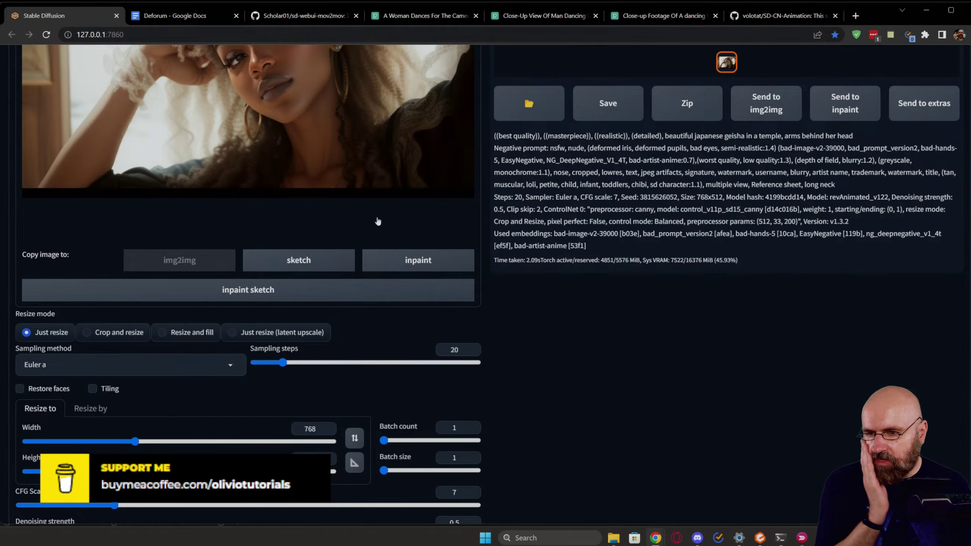
{"action": "scroll", "coordinate": [363, 290], "scroll_direction": "up", "scroll_amount": 7}
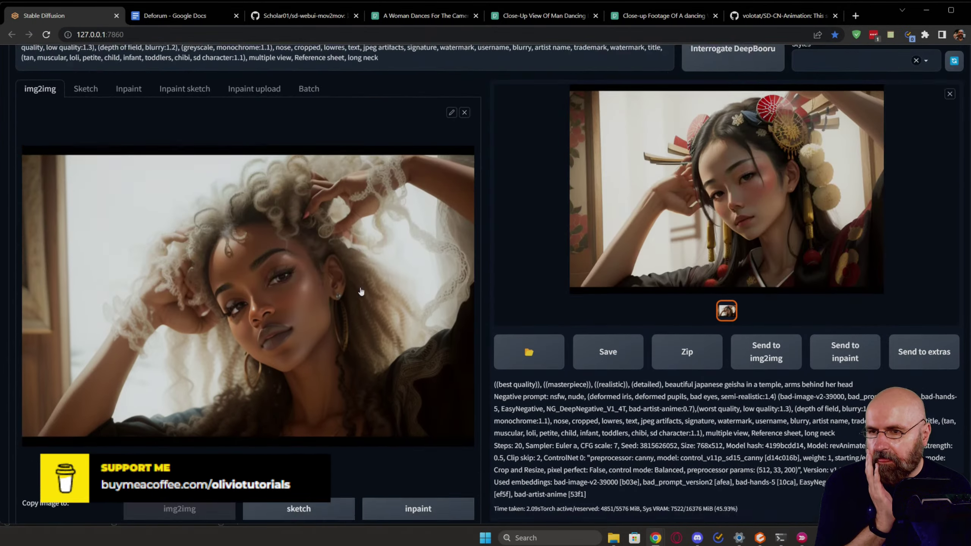
{"action": "scroll", "coordinate": [107, 229], "scroll_direction": "down", "scroll_amount": 3}
{"action": "scroll", "coordinate": [108, 229], "scroll_direction": "down", "scroll_amount": 6}
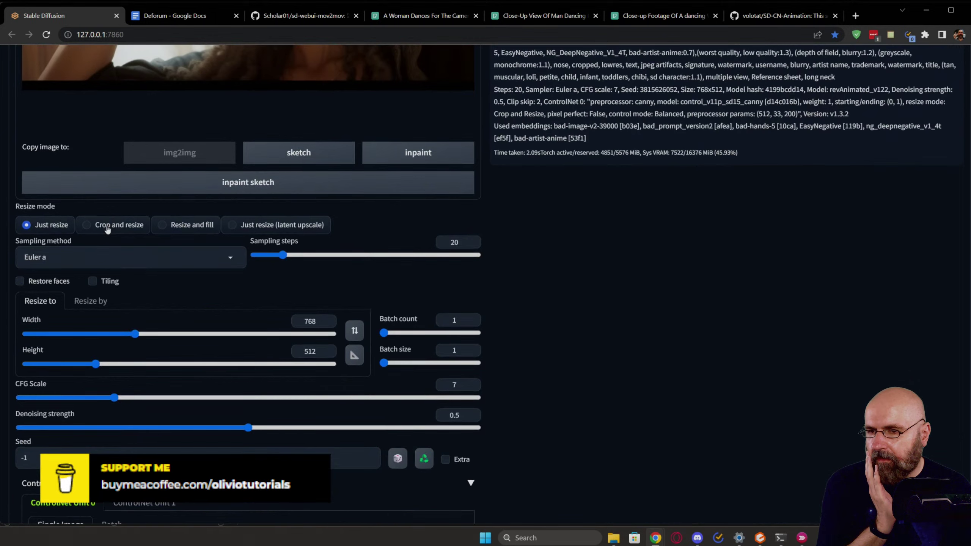
{"action": "scroll", "coordinate": [108, 228], "scroll_direction": "up", "scroll_amount": 15}
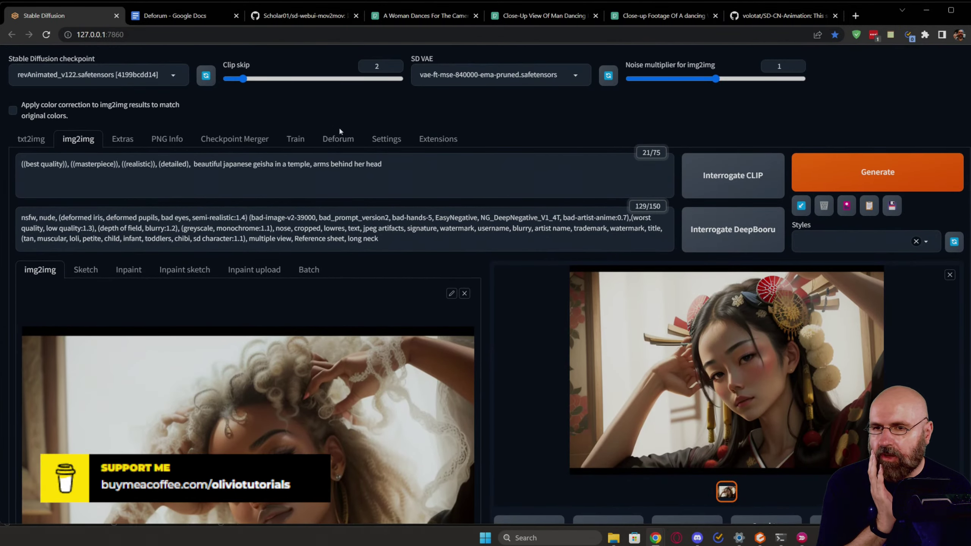
{"action": "left_click", "coordinate": [340, 135]}
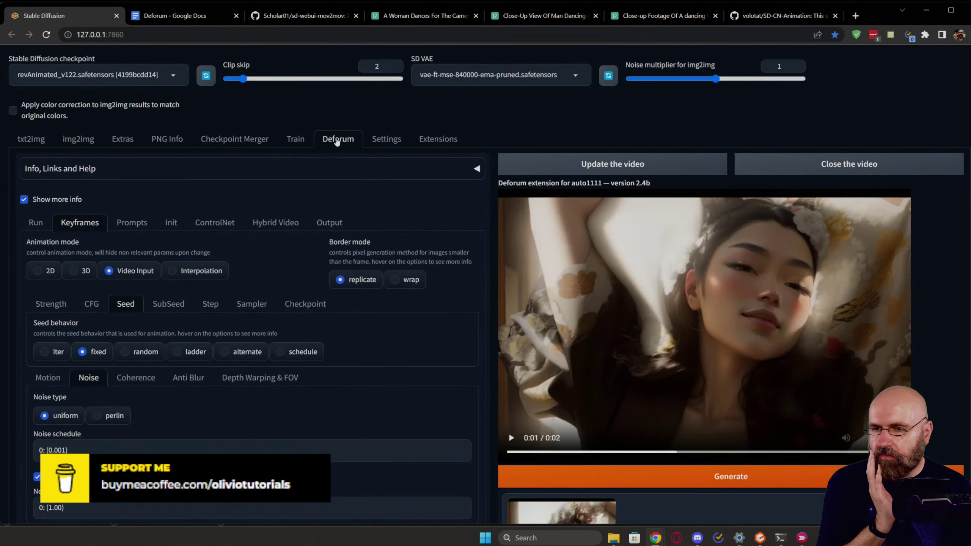
Step: Review Deforum's run settings, including the batch mode and resume options, and return to the keyframe settings
{"action": "left_click", "coordinate": [50, 227]}
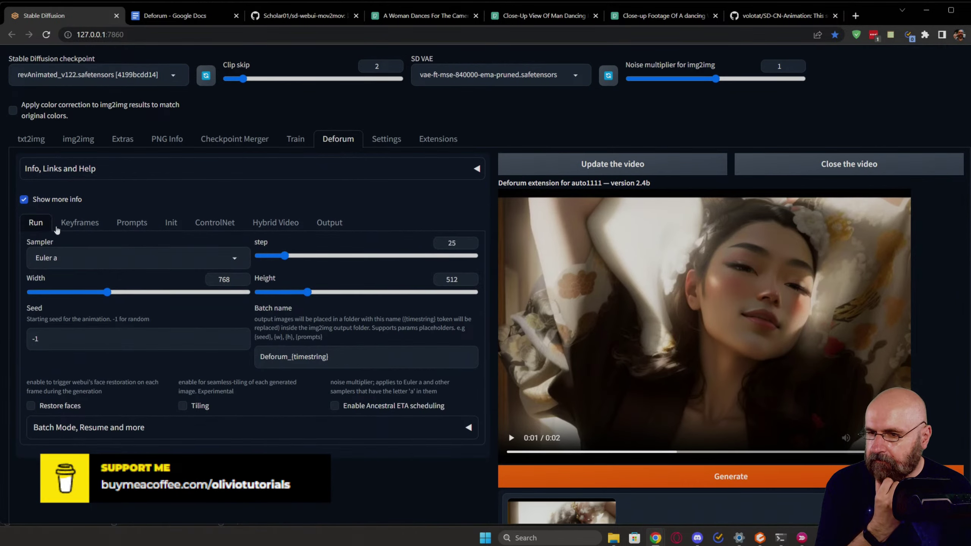
{"action": "scroll", "coordinate": [145, 243], "scroll_direction": "down", "scroll_amount": 4}
{"action": "scroll", "coordinate": [146, 243], "scroll_direction": "up", "scroll_amount": 3}
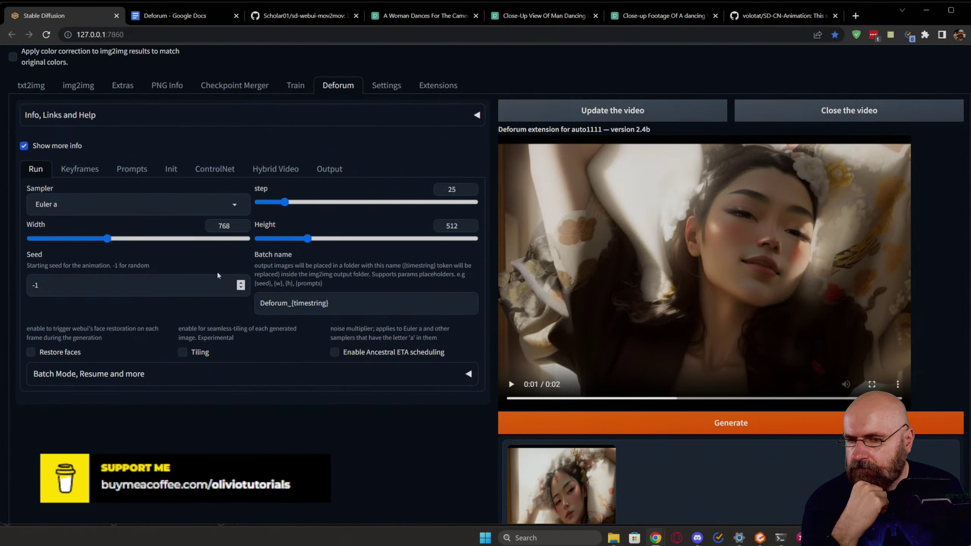
{"action": "left_click", "coordinate": [229, 374]}
{"action": "scroll", "coordinate": [142, 344], "scroll_direction": "down", "scroll_amount": 4}
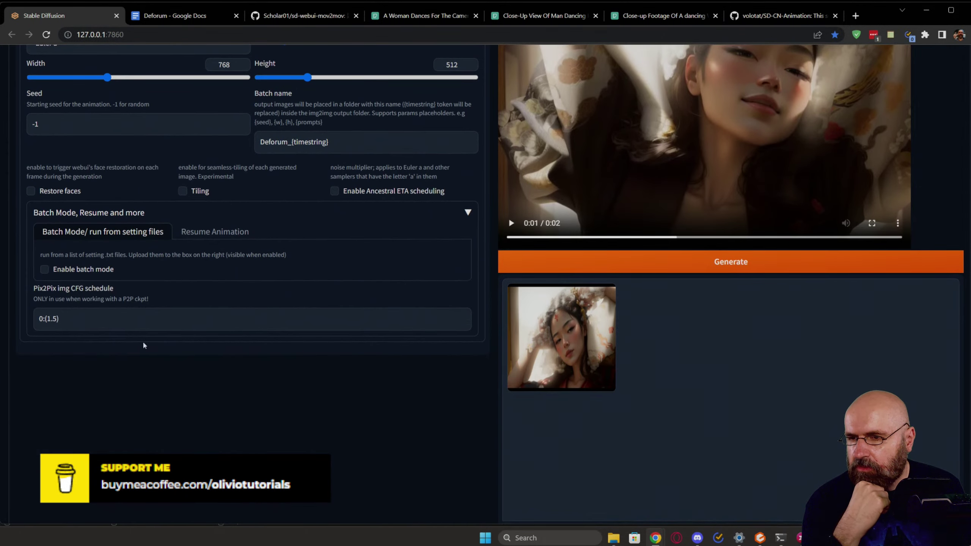
{"action": "scroll", "coordinate": [123, 229], "scroll_direction": "up", "scroll_amount": 6}
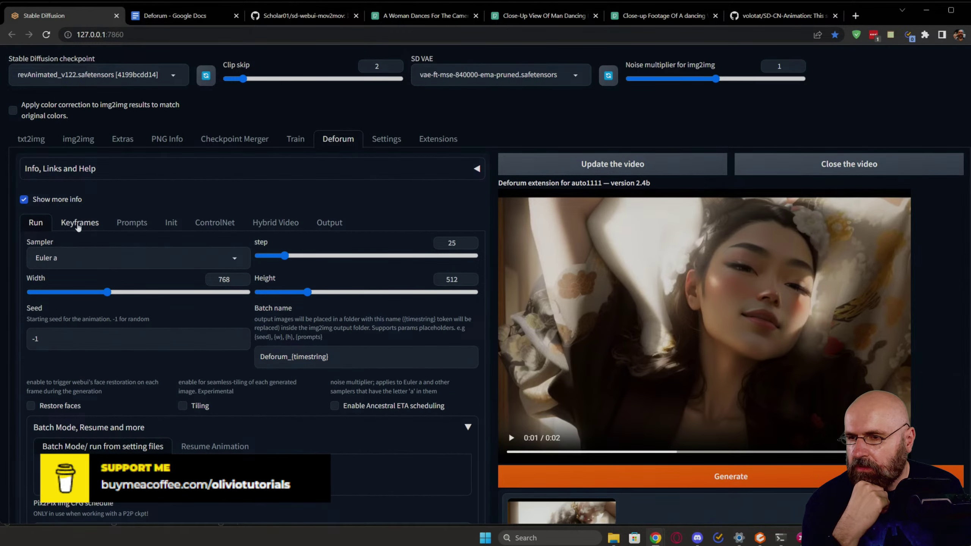
{"action": "left_click", "coordinate": [80, 223]}
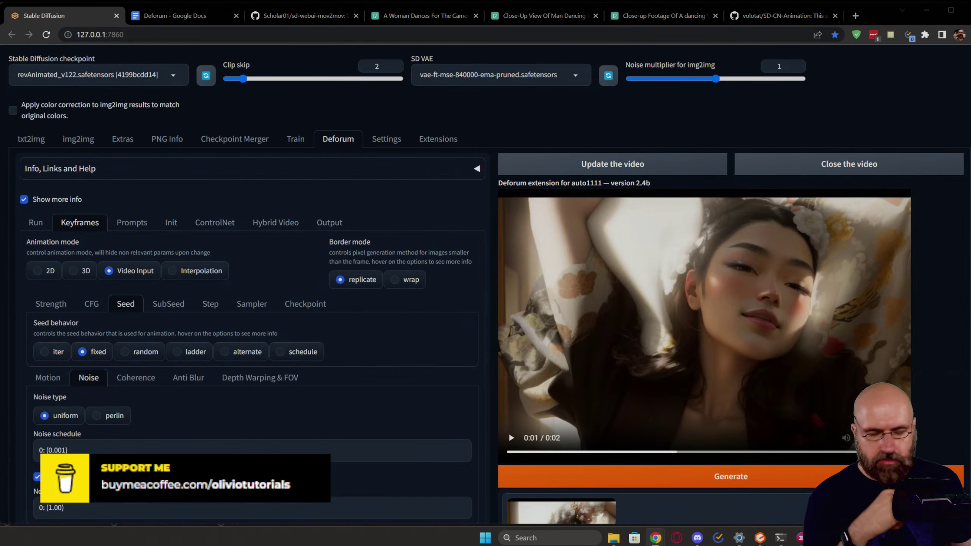
Step: Search the web for "temporal kit" in a new browser tab and open the TemporalKit repository on GitHub
{"action": "left_click", "coordinate": [790, 19]}
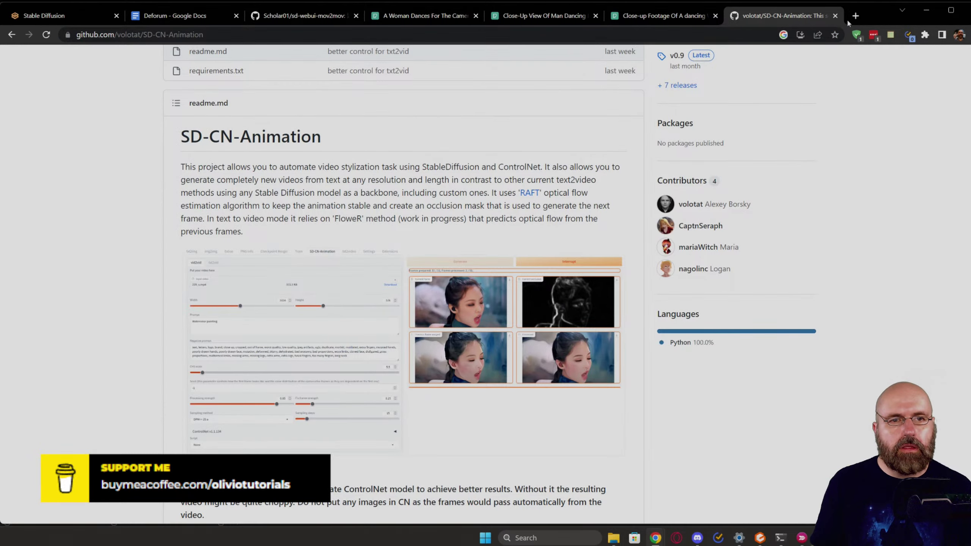
{"action": "left_click", "coordinate": [855, 15]}
{"action": "type", "text": "temporal kit"}
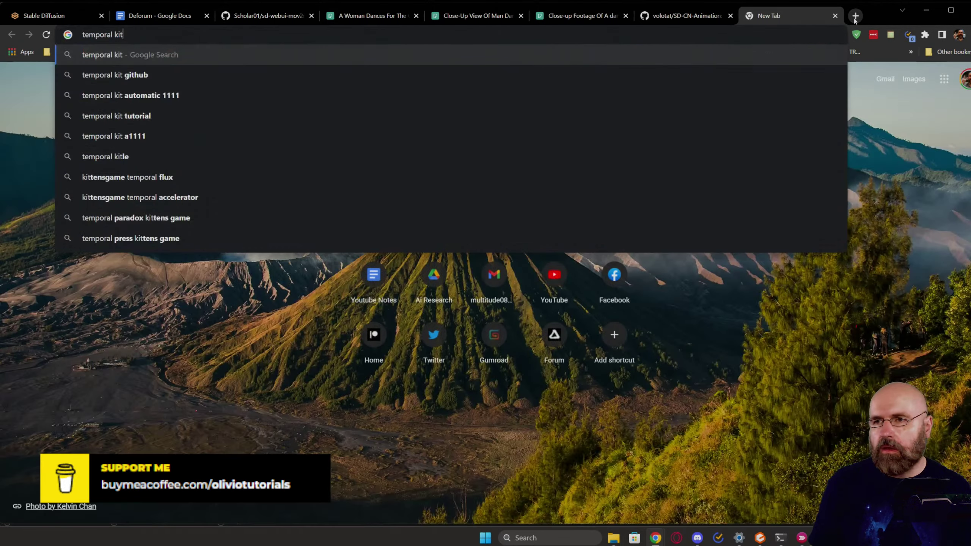
{"action": "key", "text": "Return"}
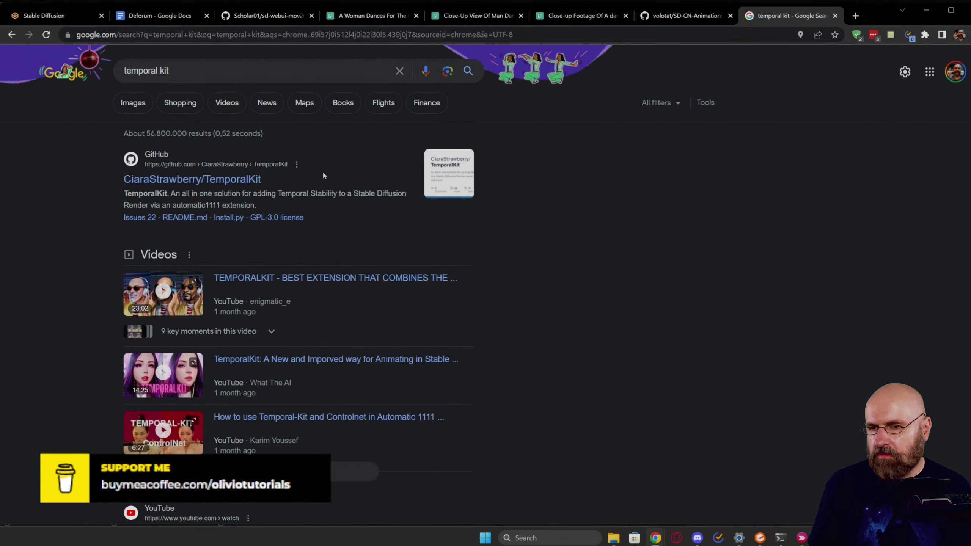
{"action": "left_click", "coordinate": [205, 180]}
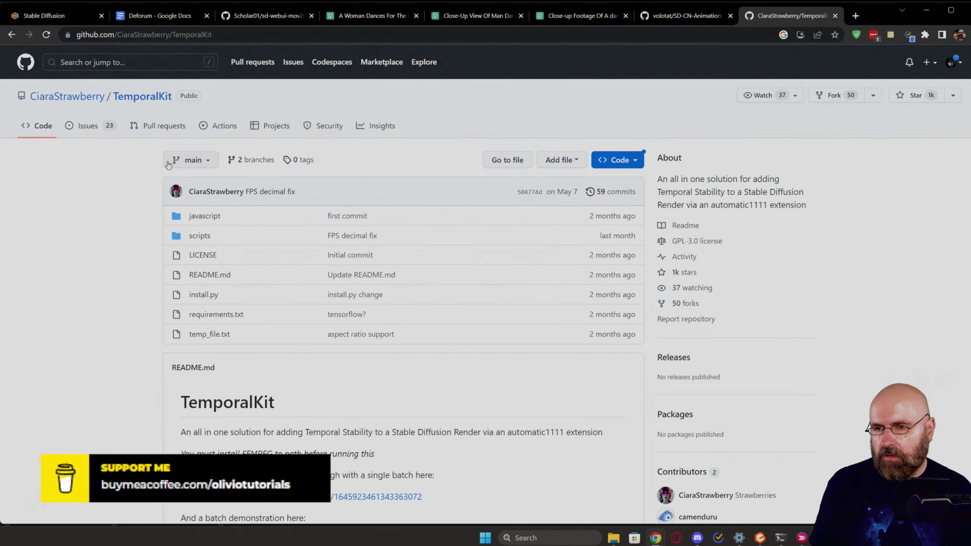
Step: Find the consistenanimation.mp4 demo in the TemporalKit readme, play it twice and pause it during the second playback
{"action": "scroll", "coordinate": [64, 241], "scroll_direction": "down", "scroll_amount": 8}
{"action": "scroll", "coordinate": [66, 240], "scroll_direction": "down", "scroll_amount": 5}
{"action": "scroll", "coordinate": [66, 240], "scroll_direction": "down", "scroll_amount": 3}
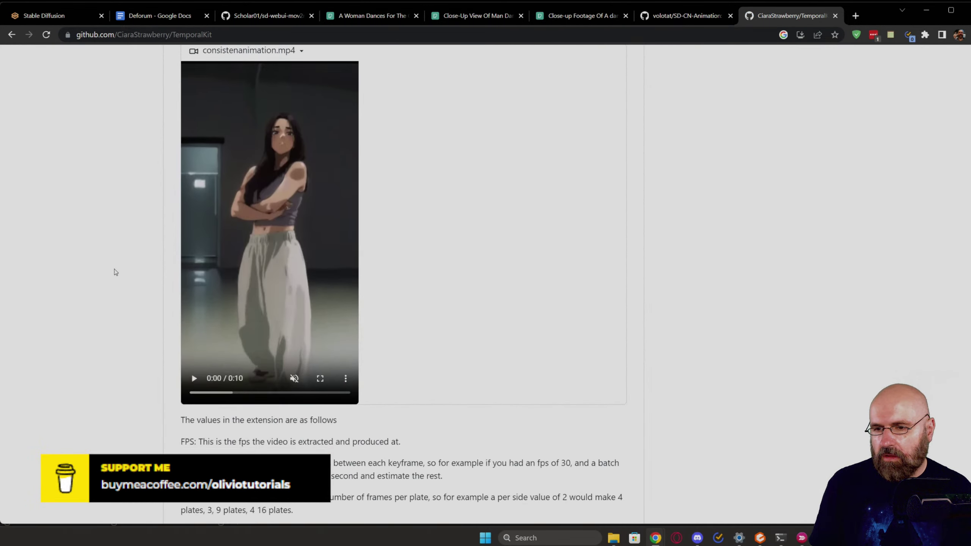
{"action": "left_click", "coordinate": [193, 378]}
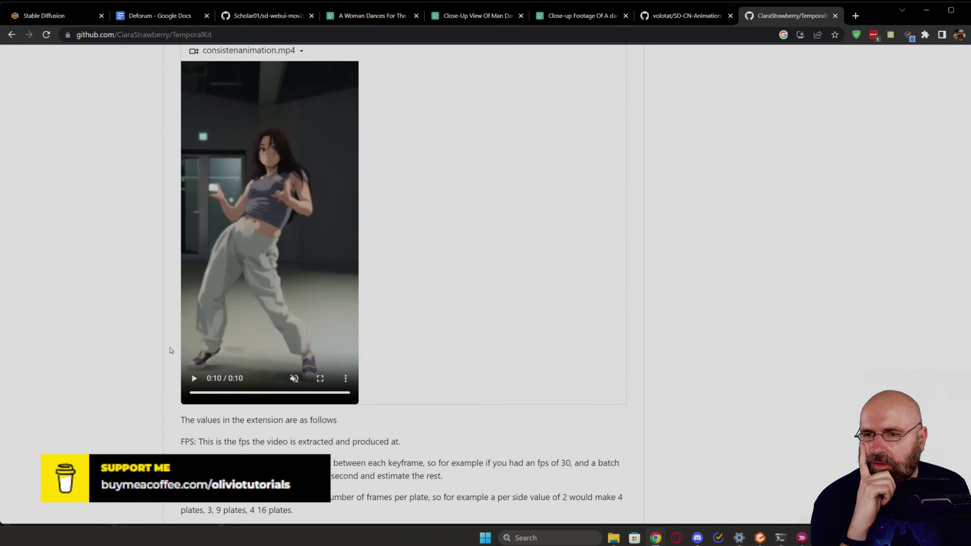
{"action": "left_click", "coordinate": [192, 378]}
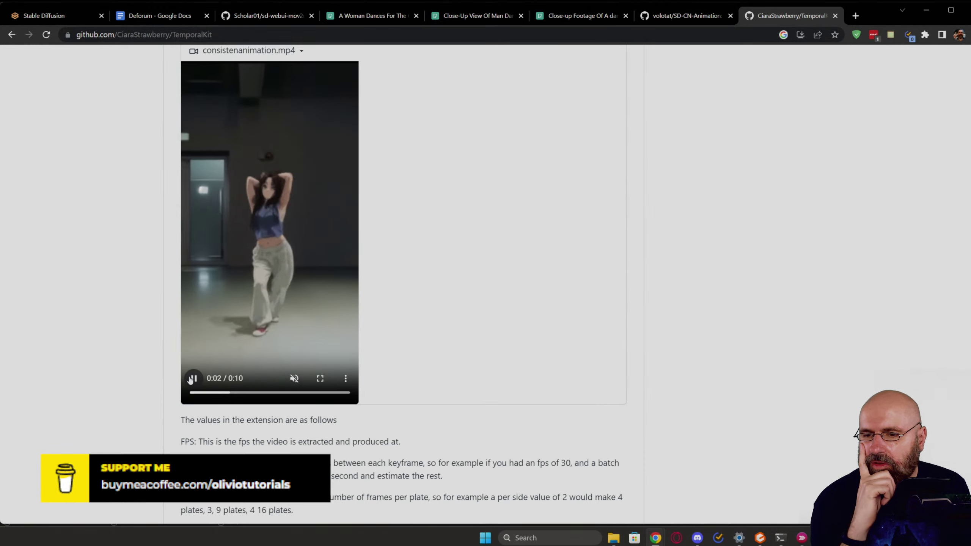
{"action": "left_click", "coordinate": [193, 378]}
Step: Read the rest of the TemporalKit readme, covering the extension's parameters, FAQ and to-do list, and return to its beginning
{"action": "scroll", "coordinate": [119, 380], "scroll_direction": "down", "scroll_amount": 8}
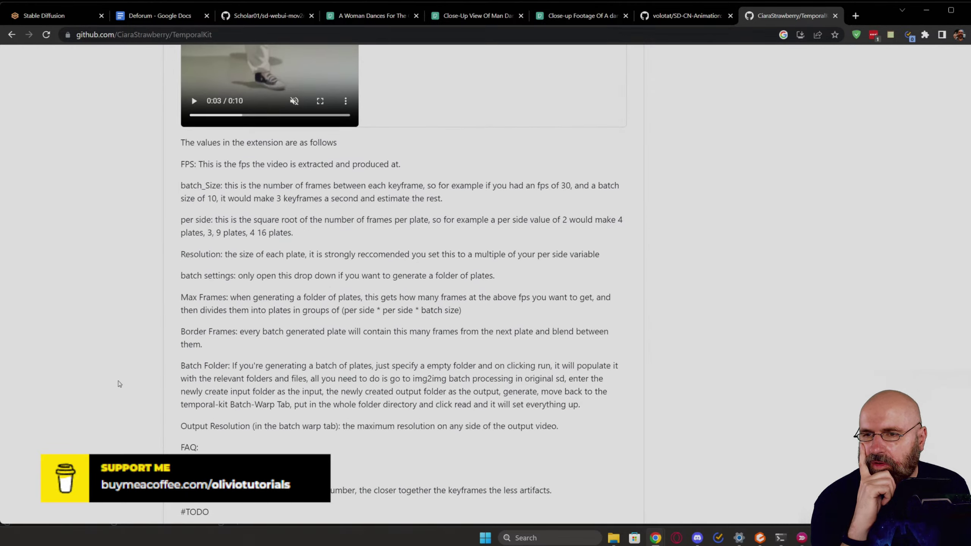
{"action": "scroll", "coordinate": [119, 384], "scroll_direction": "down", "scroll_amount": 5}
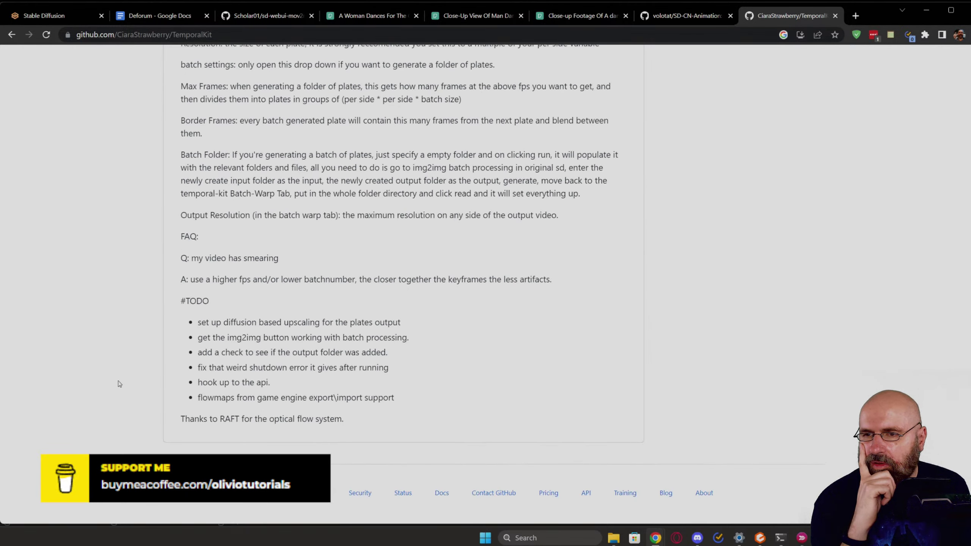
{"action": "scroll", "coordinate": [119, 383], "scroll_direction": "up", "scroll_amount": 20}
{"action": "scroll", "coordinate": [119, 383], "scroll_direction": "up", "scroll_amount": 3}
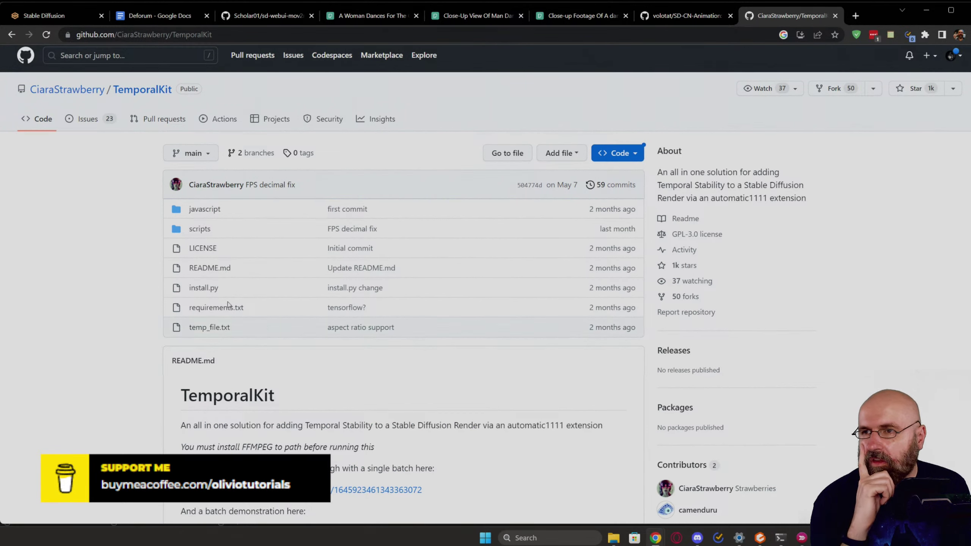
Step: Return to the Stable Diffusion web UI and check Deforum's noise, video output, video init and keyframe settings
{"action": "left_click", "coordinate": [62, 15]}
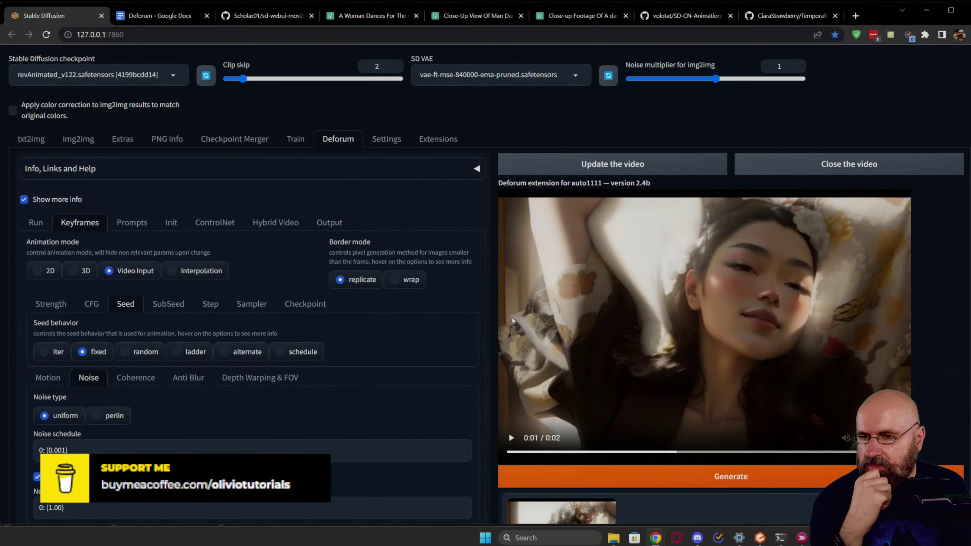
{"action": "scroll", "coordinate": [379, 381], "scroll_direction": "down", "scroll_amount": 4}
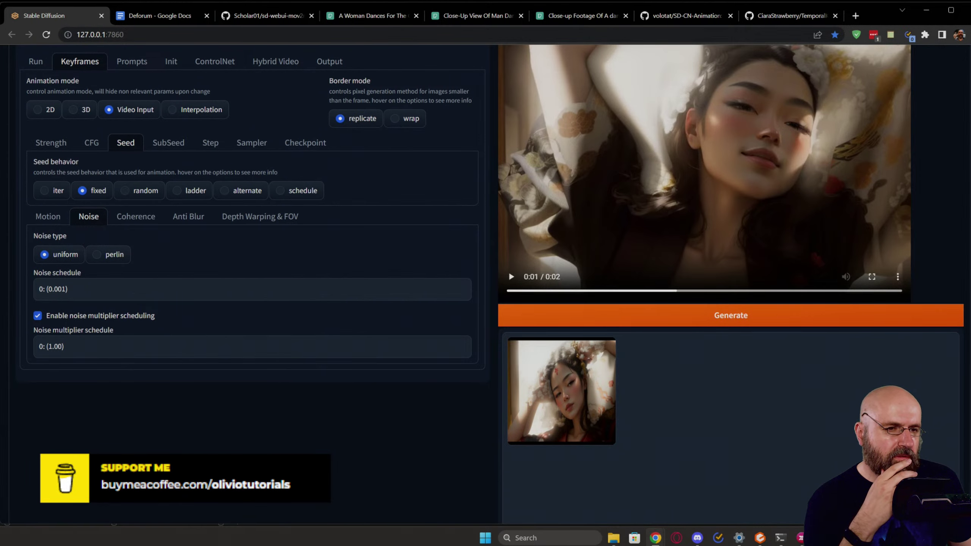
{"action": "scroll", "coordinate": [605, 247], "scroll_direction": "up", "scroll_amount": 3}
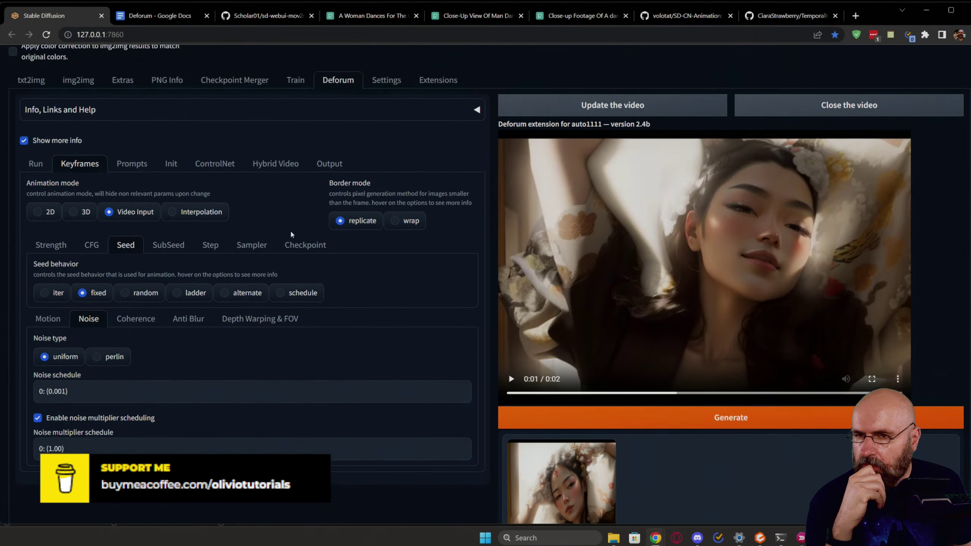
{"action": "left_click", "coordinate": [332, 167]}
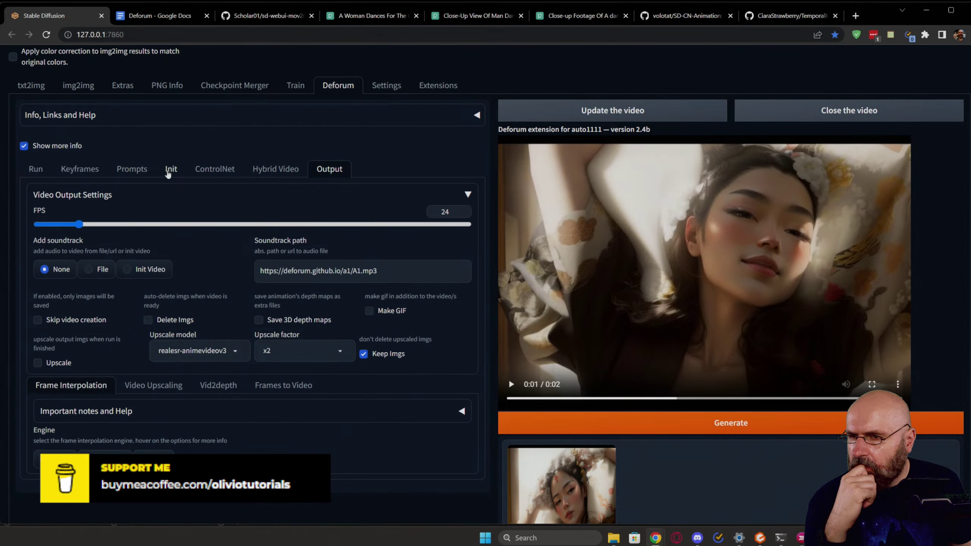
{"action": "left_click", "coordinate": [168, 173]}
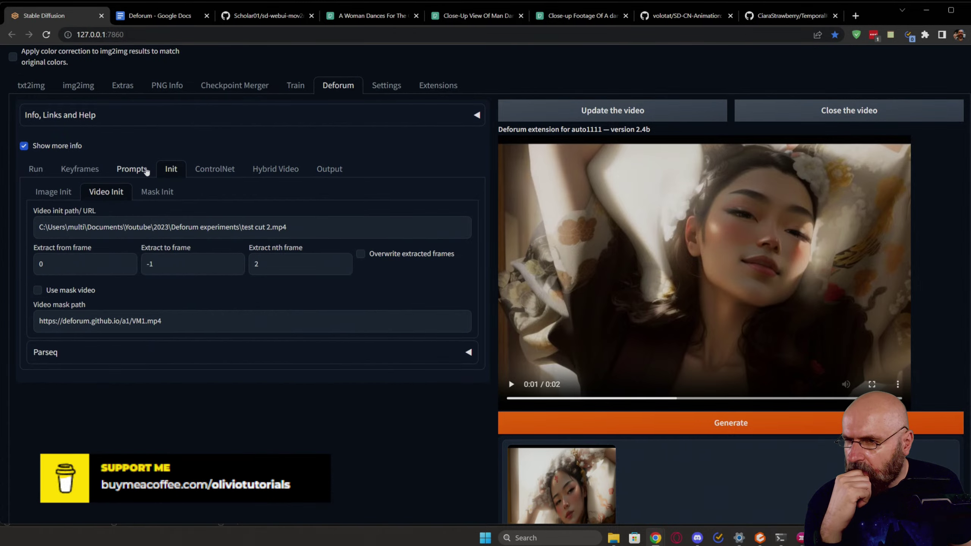
{"action": "left_click", "coordinate": [132, 170]}
{"action": "left_click", "coordinate": [78, 171]}
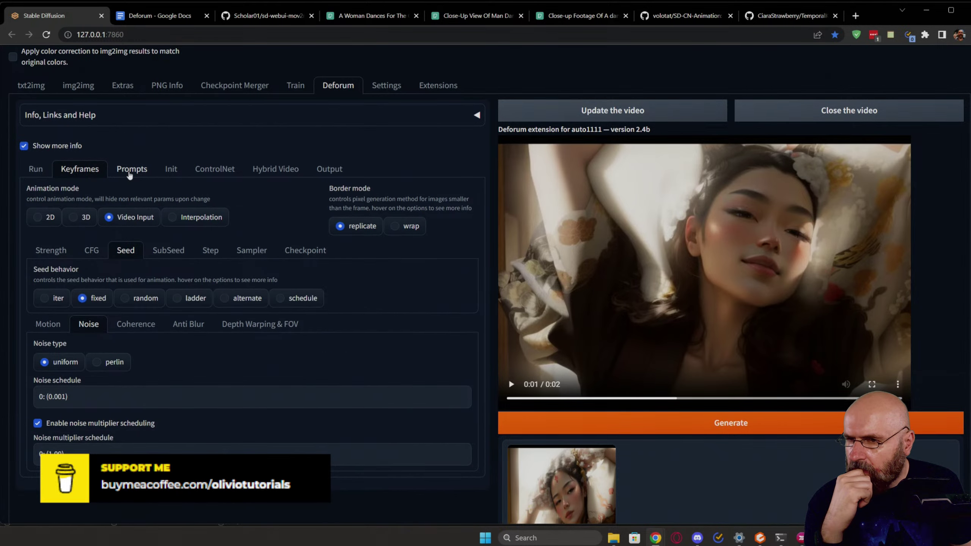
Step: Review Deforum's prompts, video init, ControlNet, hybrid video and output settings in turn
{"action": "left_click", "coordinate": [130, 171]}
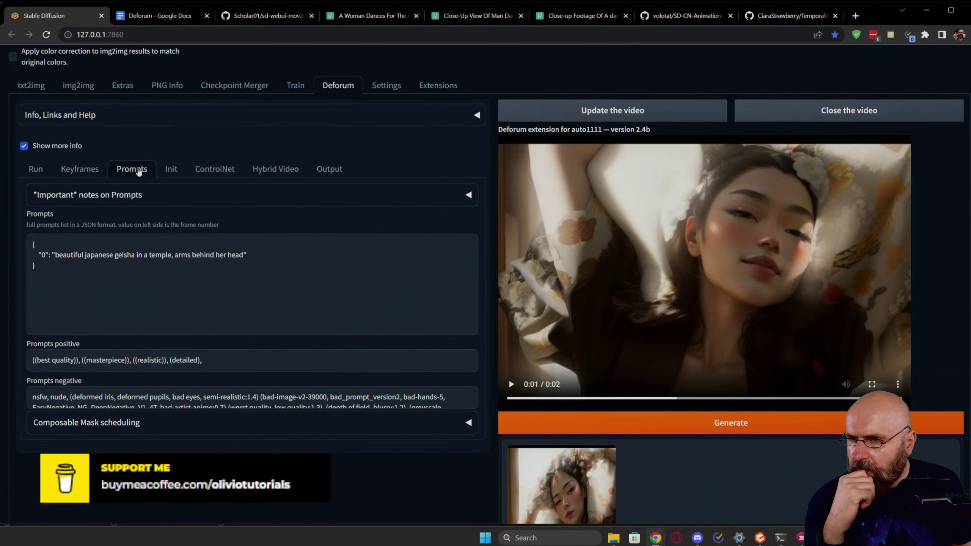
{"action": "left_click", "coordinate": [171, 170]}
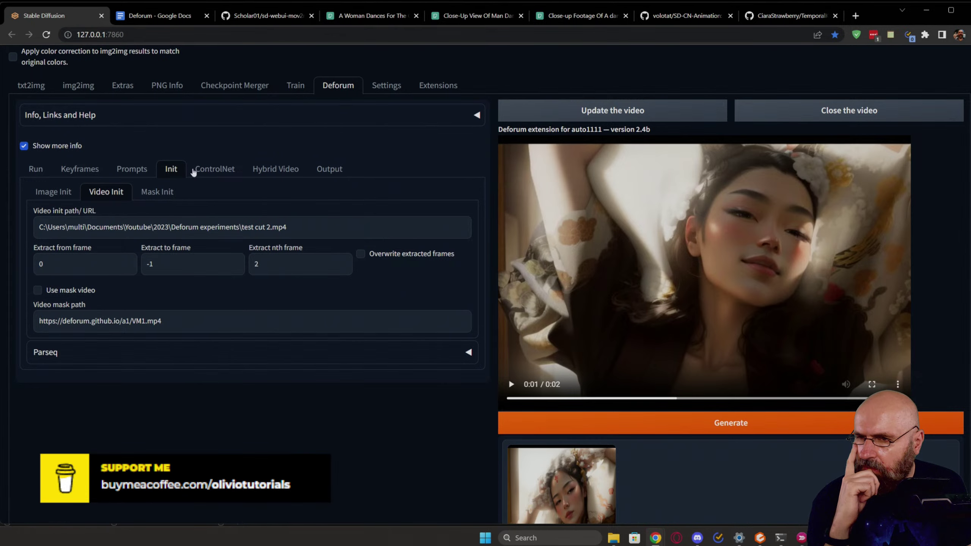
{"action": "left_click", "coordinate": [215, 171]}
{"action": "left_click", "coordinate": [258, 171]}
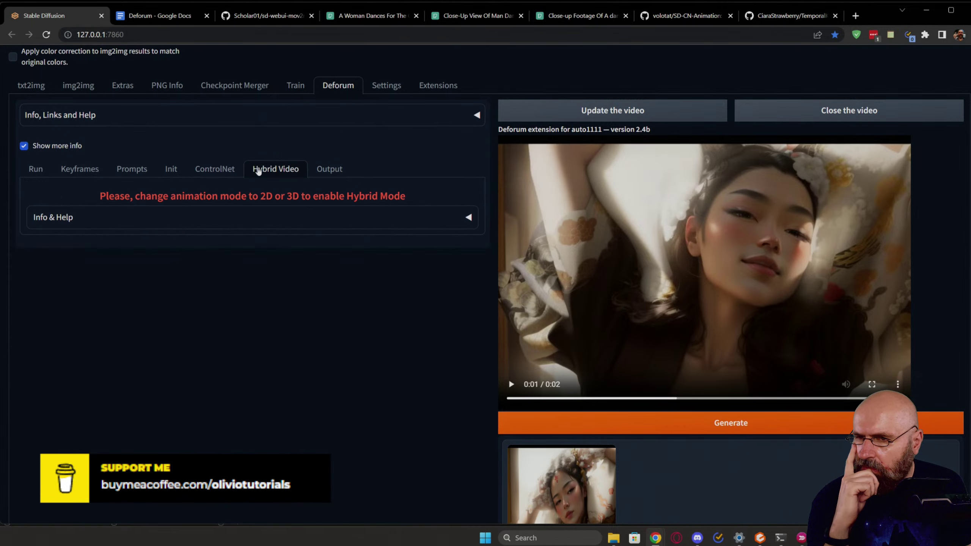
{"action": "left_click", "coordinate": [327, 173]}
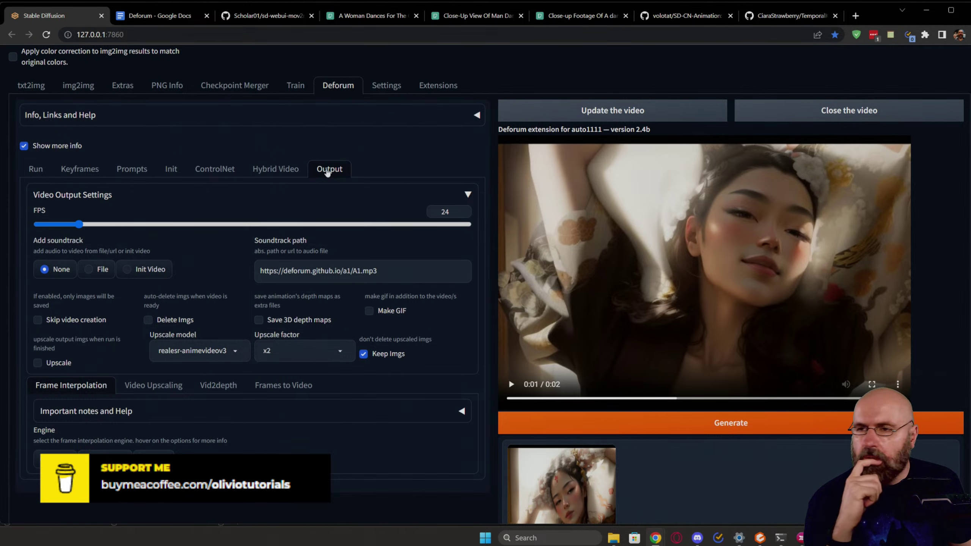
Step: Examine the coherence settings among Deforum's keyframe options and look through the available color coherence methods
{"action": "left_click", "coordinate": [82, 170]}
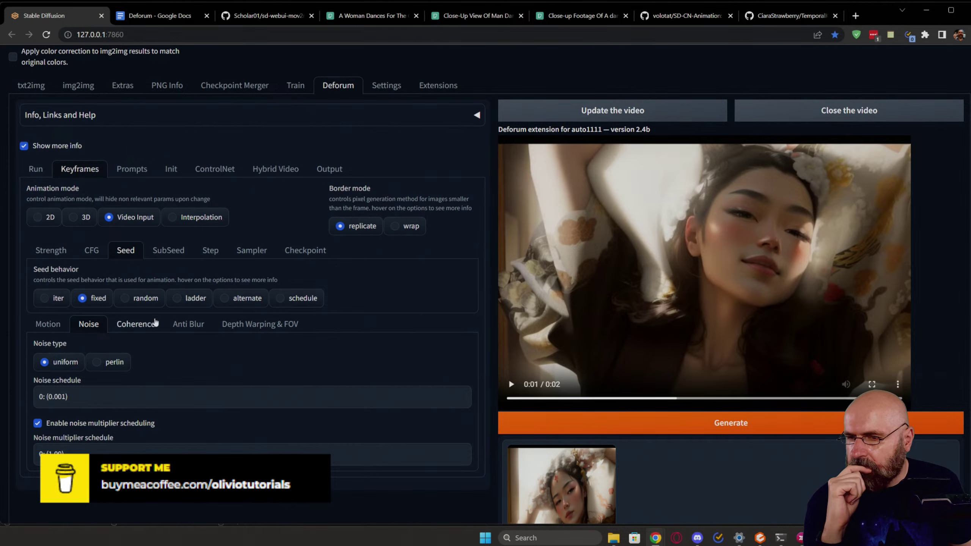
{"action": "left_click", "coordinate": [145, 324]}
{"action": "scroll", "coordinate": [255, 319], "scroll_direction": "down", "scroll_amount": 3}
{"action": "scroll", "coordinate": [255, 319], "scroll_direction": "down", "scroll_amount": 2}
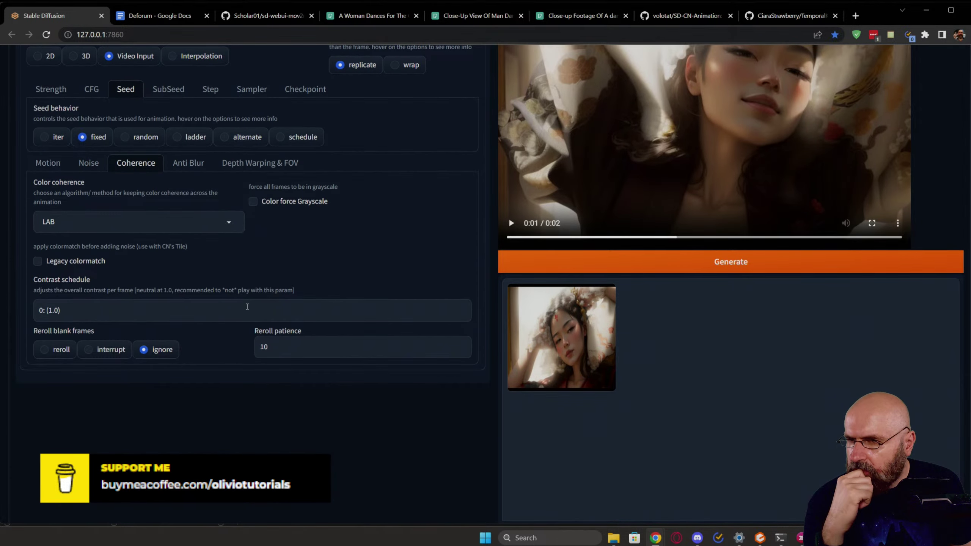
{"action": "scroll", "coordinate": [250, 312], "scroll_direction": "up", "scroll_amount": 2}
{"action": "scroll", "coordinate": [247, 309], "scroll_direction": "down", "scroll_amount": 2}
{"action": "left_click", "coordinate": [147, 229]}
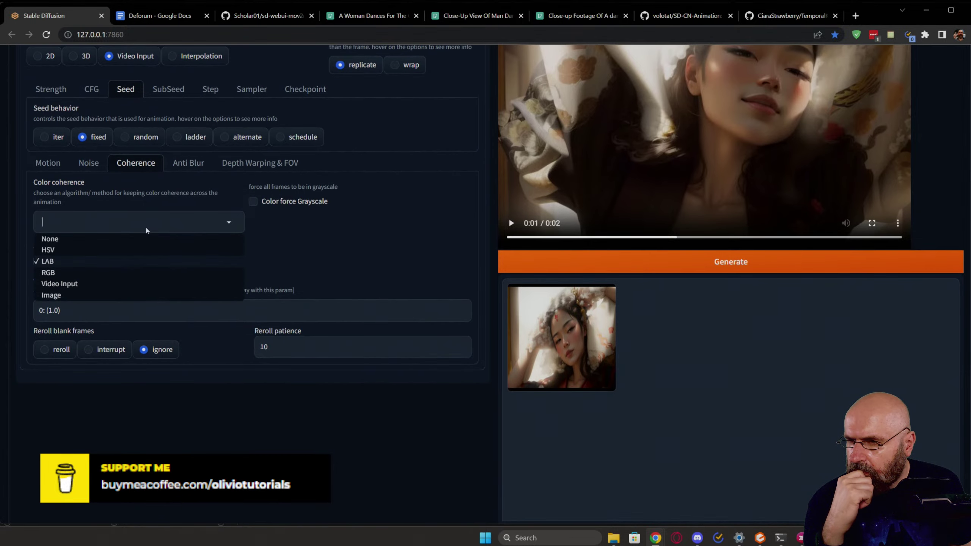
{"action": "left_click", "coordinate": [332, 231]}
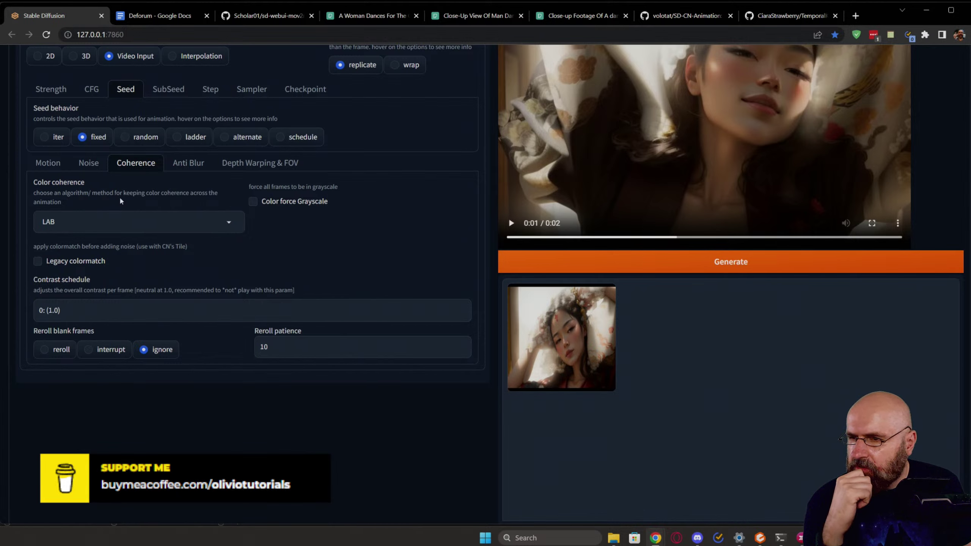
{"action": "left_click", "coordinate": [85, 226]}
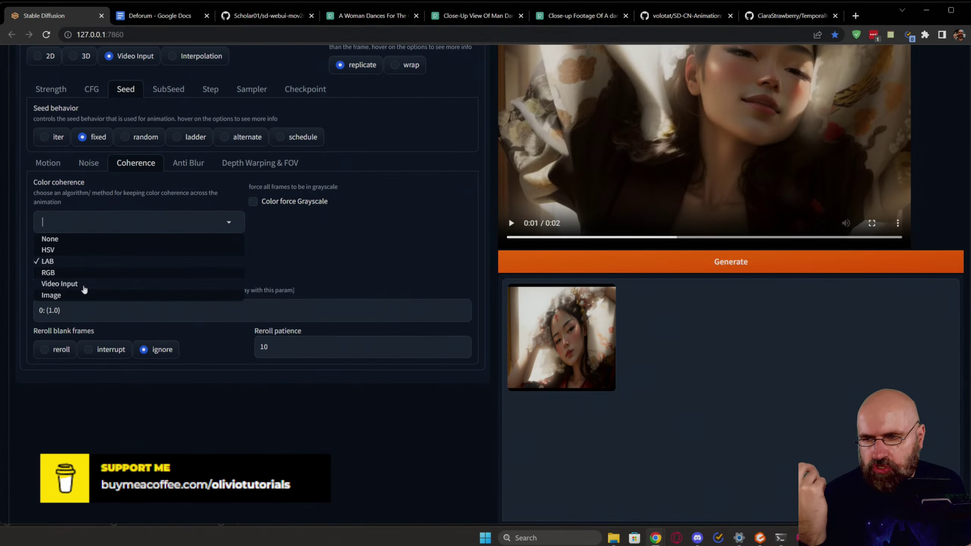
{"action": "left_click", "coordinate": [321, 234]}
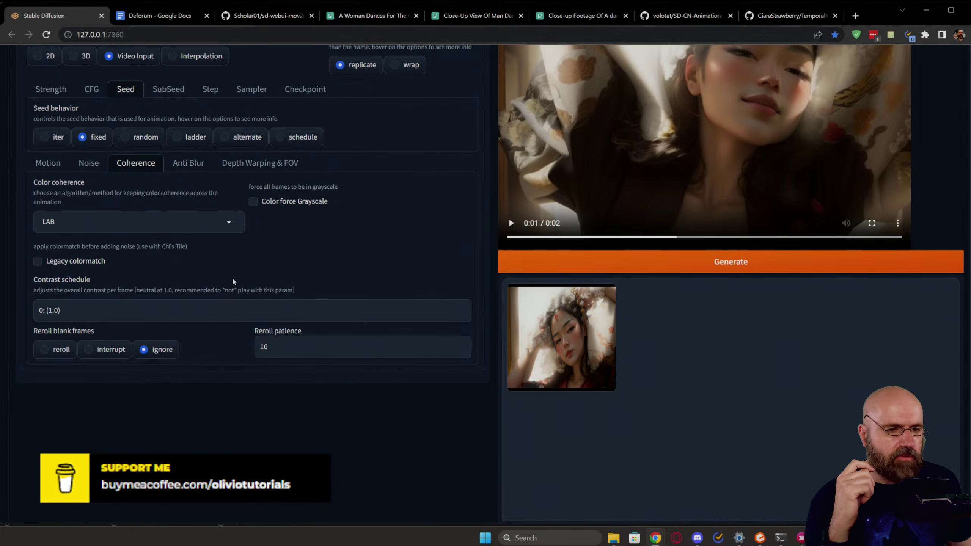
Step: Set Deforum's color coherence method to Video Input
{"action": "scroll", "coordinate": [232, 277], "scroll_direction": "up", "scroll_amount": 3}
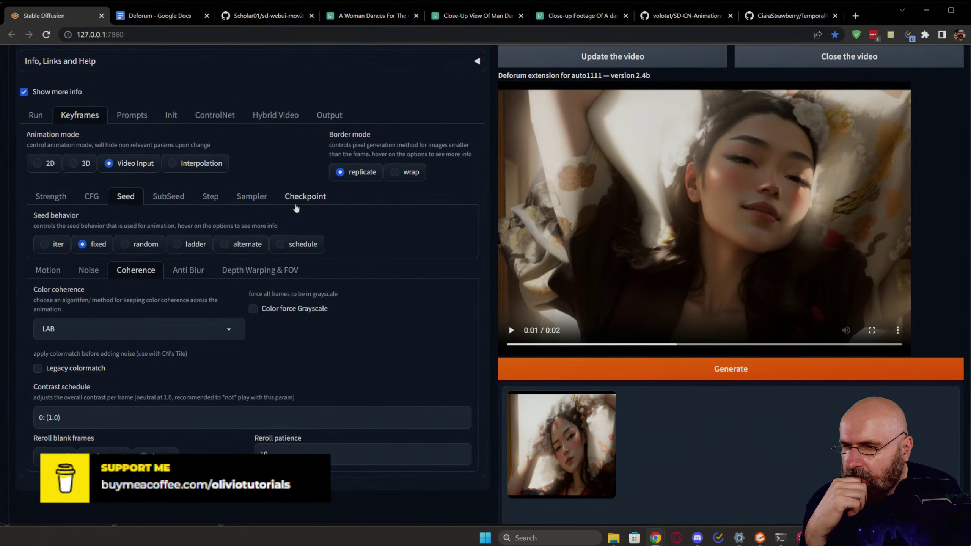
{"action": "scroll", "coordinate": [240, 259], "scroll_direction": "down", "scroll_amount": 5}
{"action": "scroll", "coordinate": [241, 259], "scroll_direction": "up", "scroll_amount": 2}
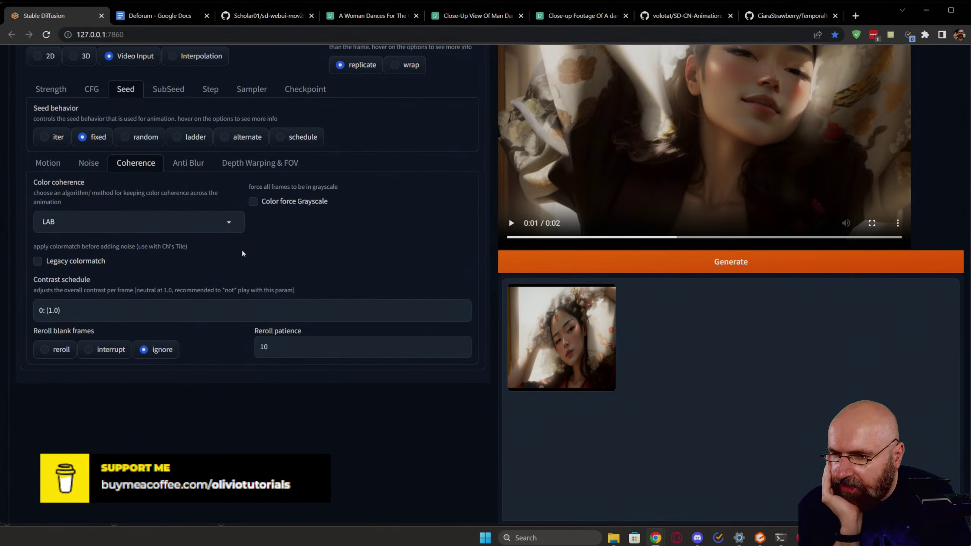
{"action": "left_click", "coordinate": [150, 230]}
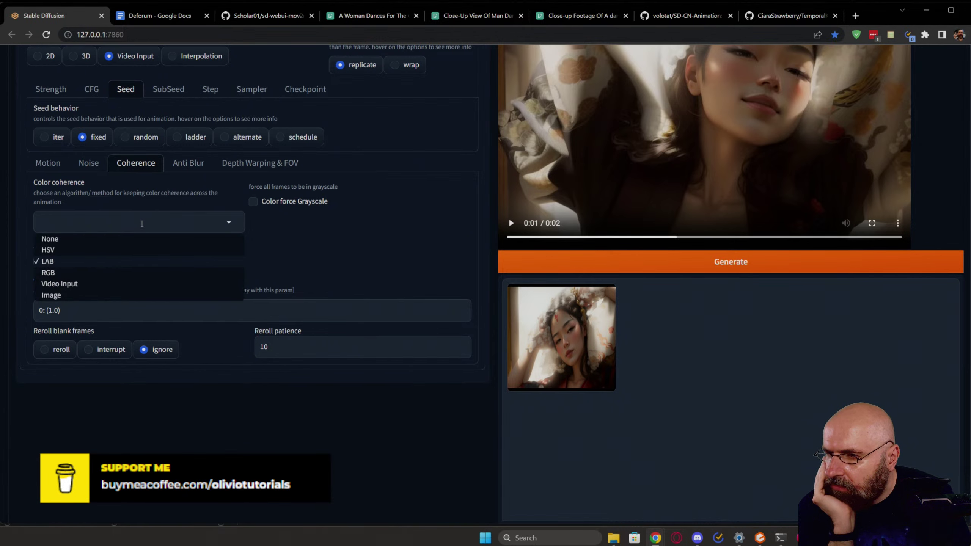
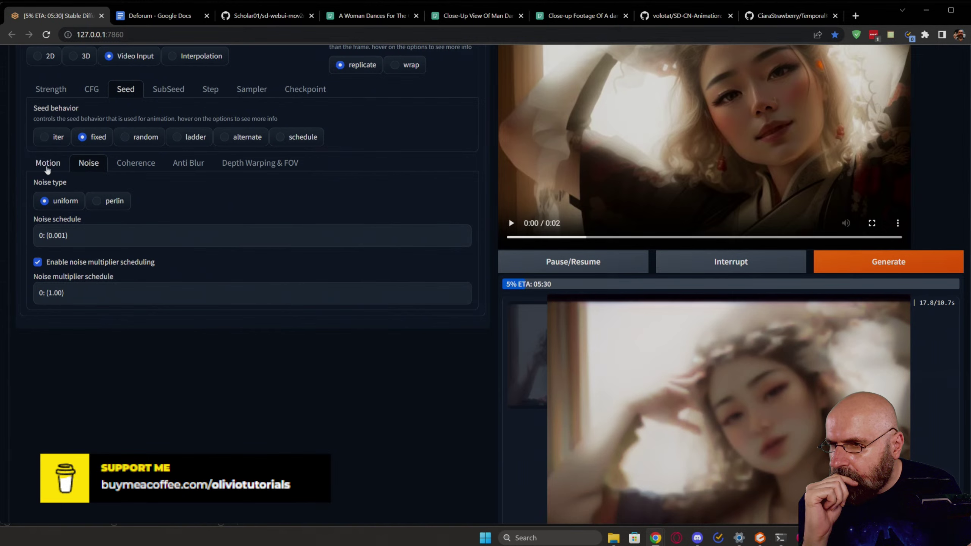
Step: Review the motion, coherence, depth warping and anti-blur settings among Deforum's keyframe options
{"action": "left_click", "coordinate": [46, 165]}
{"action": "left_click", "coordinate": [128, 166]}
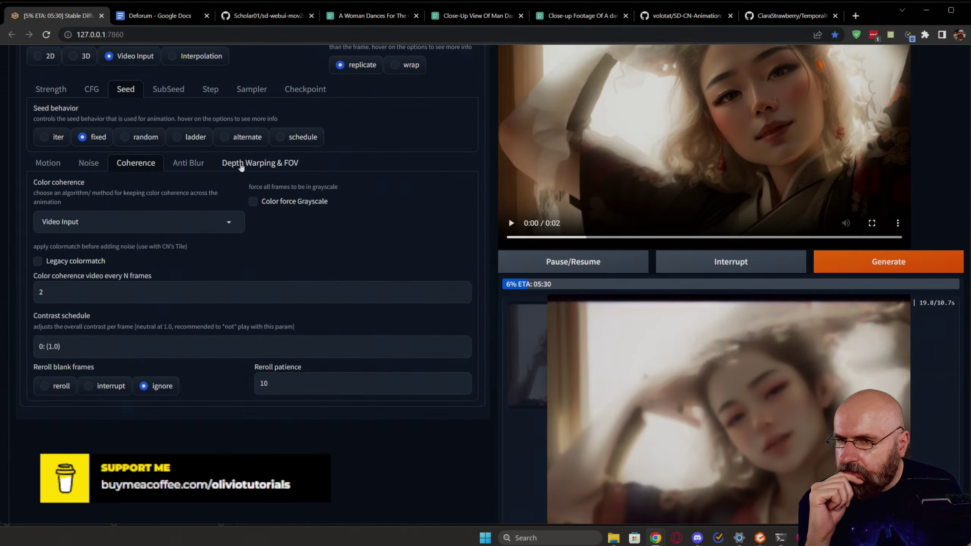
{"action": "left_click", "coordinate": [258, 163]}
{"action": "left_click", "coordinate": [189, 163]}
{"action": "left_click", "coordinate": [141, 164]}
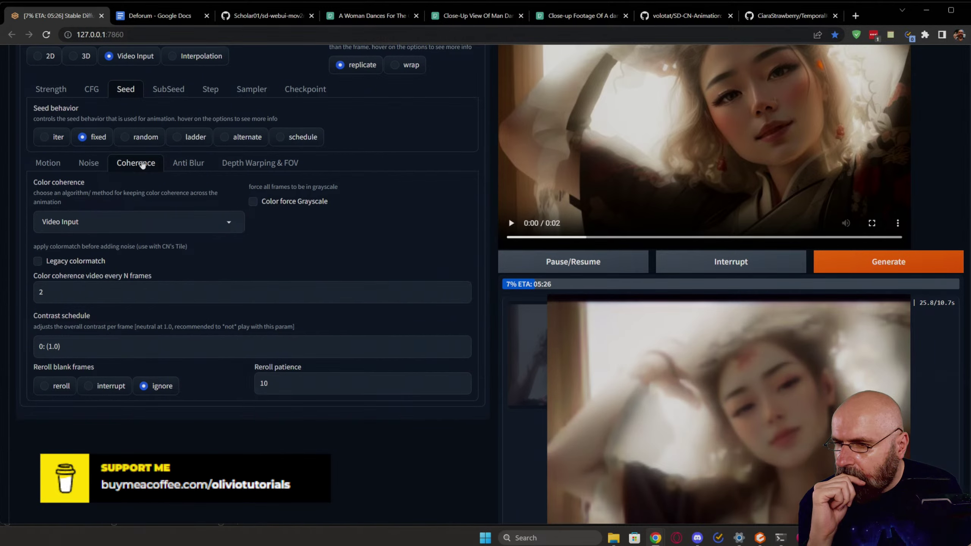
{"action": "scroll", "coordinate": [142, 164], "scroll_direction": "up", "scroll_amount": 4}
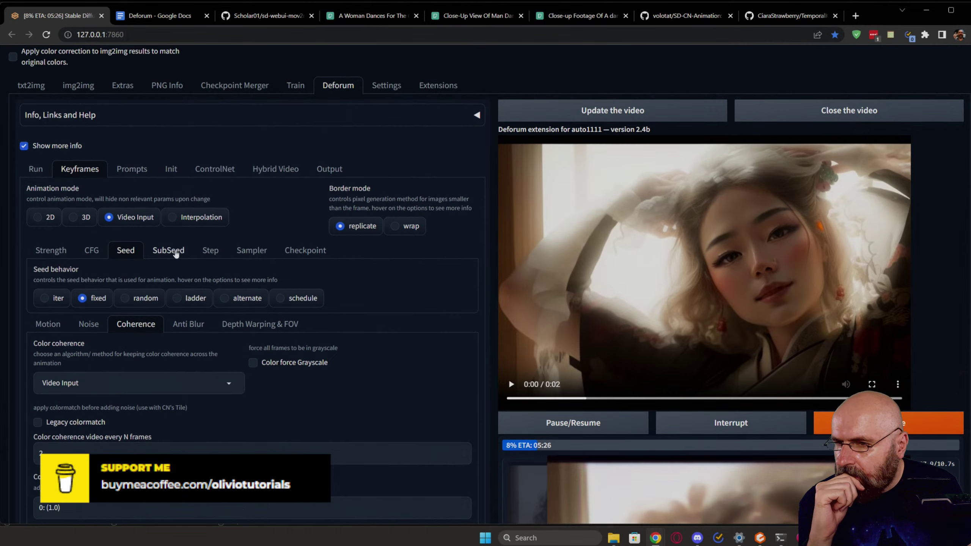
{"action": "scroll", "coordinate": [165, 253], "scroll_direction": "up", "scroll_amount": 1}
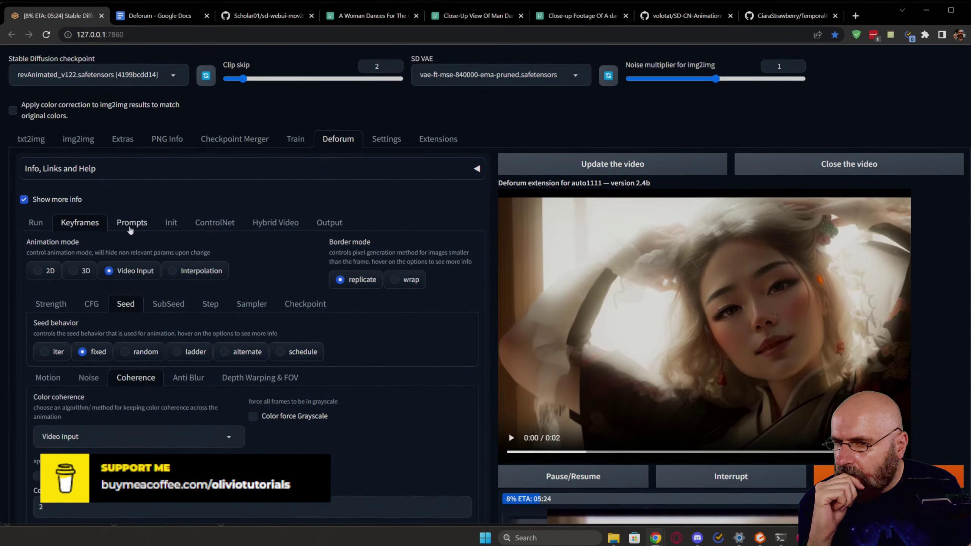
Step: Look through the subseed, step, sampler, checkpoint, seed and CFG scheduling options of the keyframes
{"action": "left_click", "coordinate": [166, 306]}
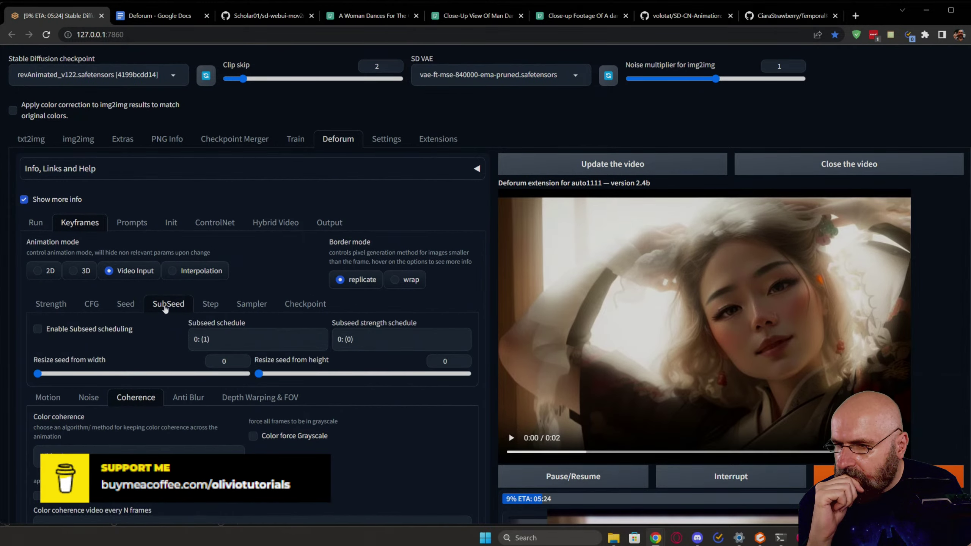
{"action": "scroll", "coordinate": [149, 304], "scroll_direction": "down", "scroll_amount": 3}
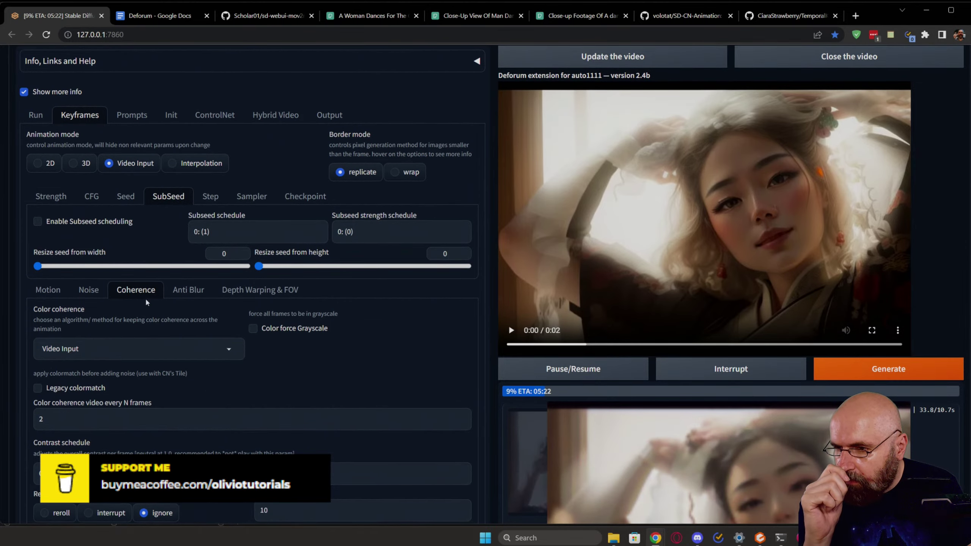
{"action": "scroll", "coordinate": [147, 303], "scroll_direction": "down", "scroll_amount": 4}
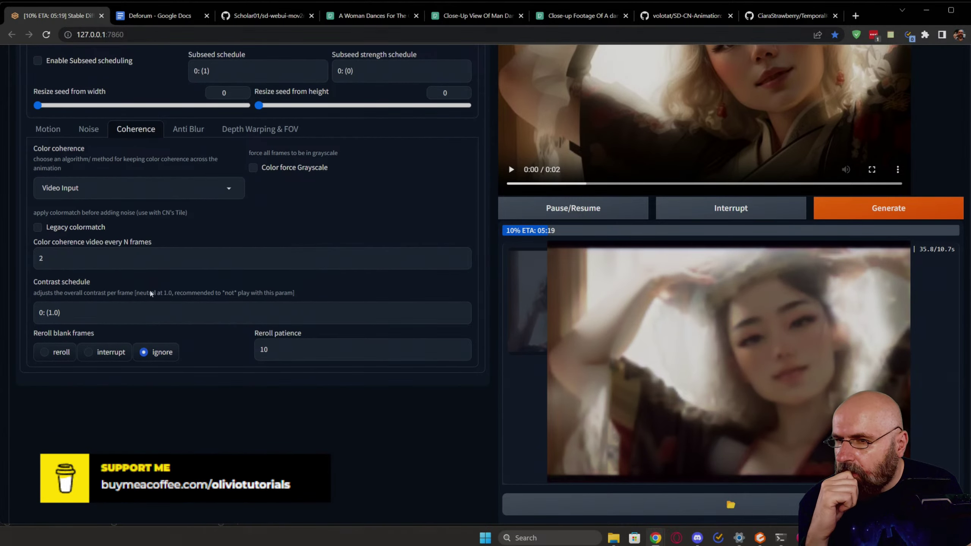
{"action": "scroll", "coordinate": [152, 298], "scroll_direction": "up", "scroll_amount": 5}
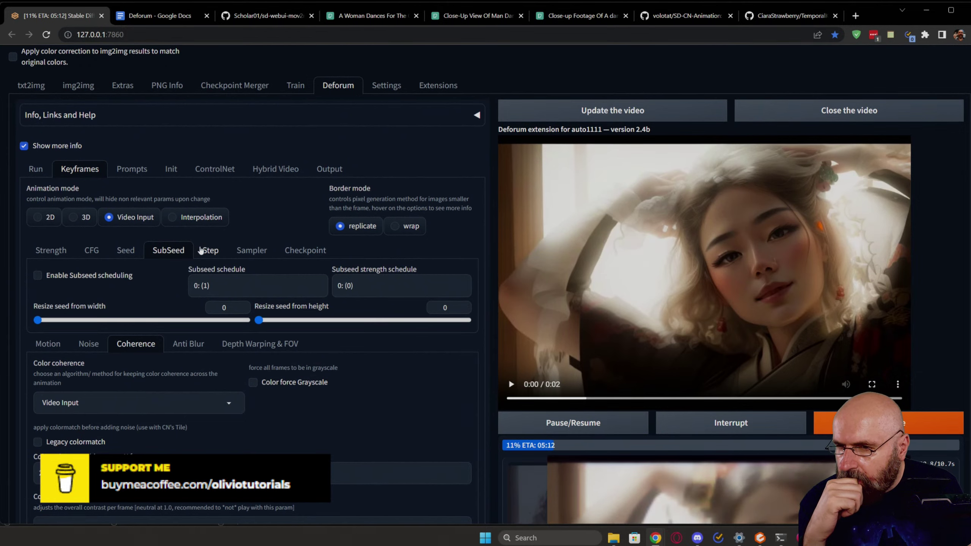
{"action": "left_click", "coordinate": [201, 250]}
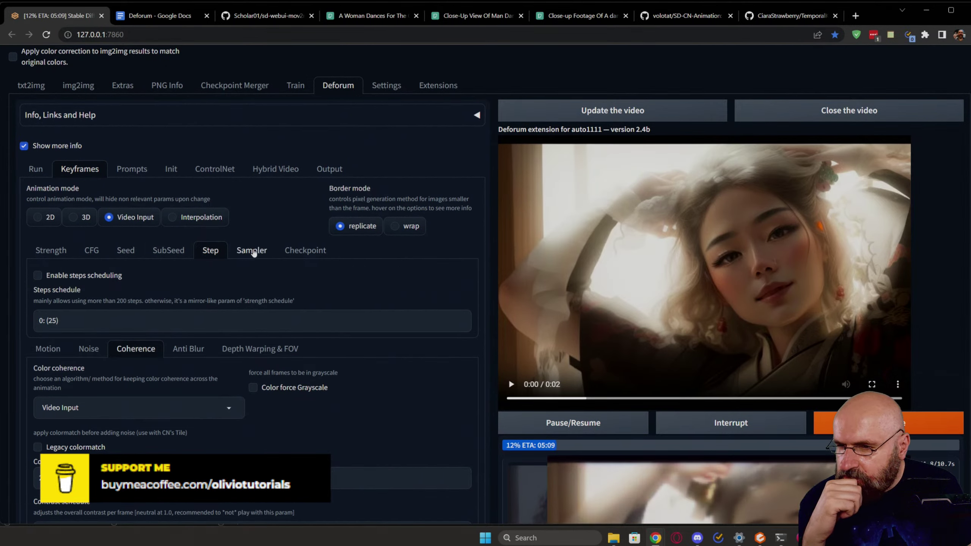
{"action": "left_click", "coordinate": [251, 250]}
{"action": "left_click", "coordinate": [295, 253]}
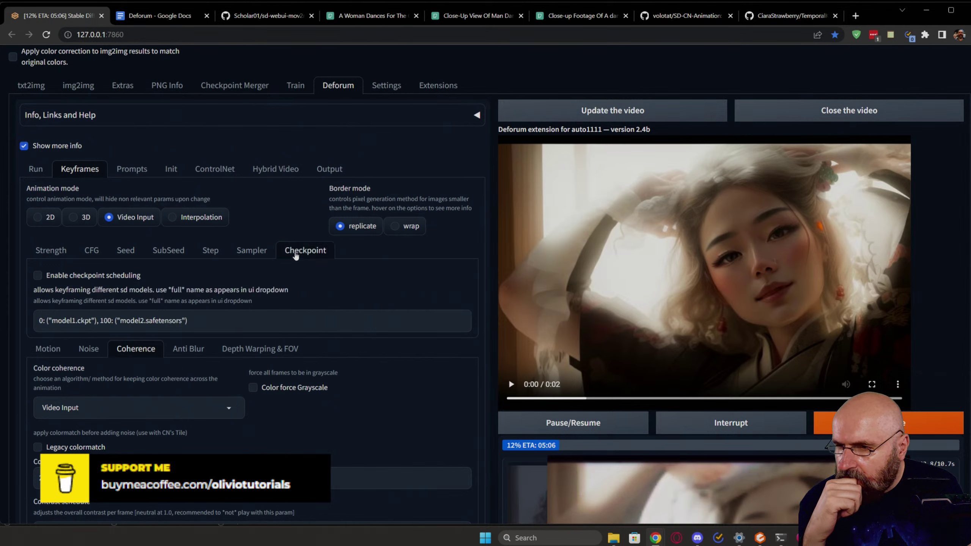
{"action": "left_click", "coordinate": [122, 251]}
{"action": "left_click", "coordinate": [92, 251]}
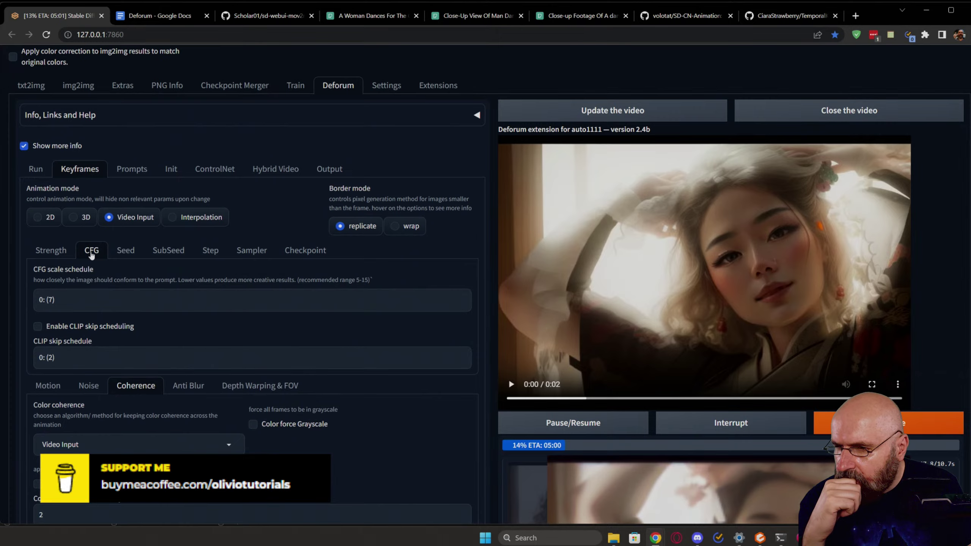
Step: Compare the strength schedule with the CFG scale schedule and check the animation prompts in between
{"action": "scroll", "coordinate": [111, 256], "scroll_direction": "down", "scroll_amount": 1}
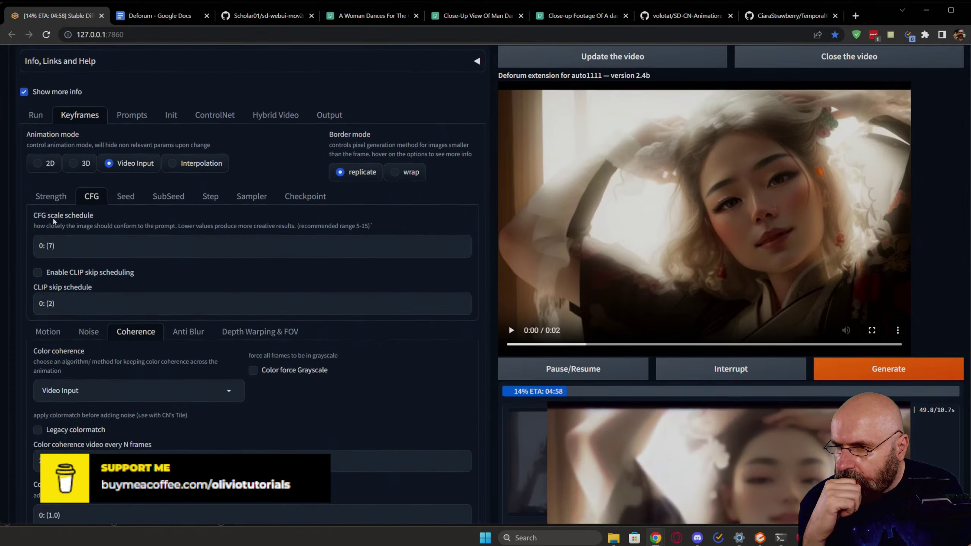
{"action": "left_click", "coordinate": [52, 199]}
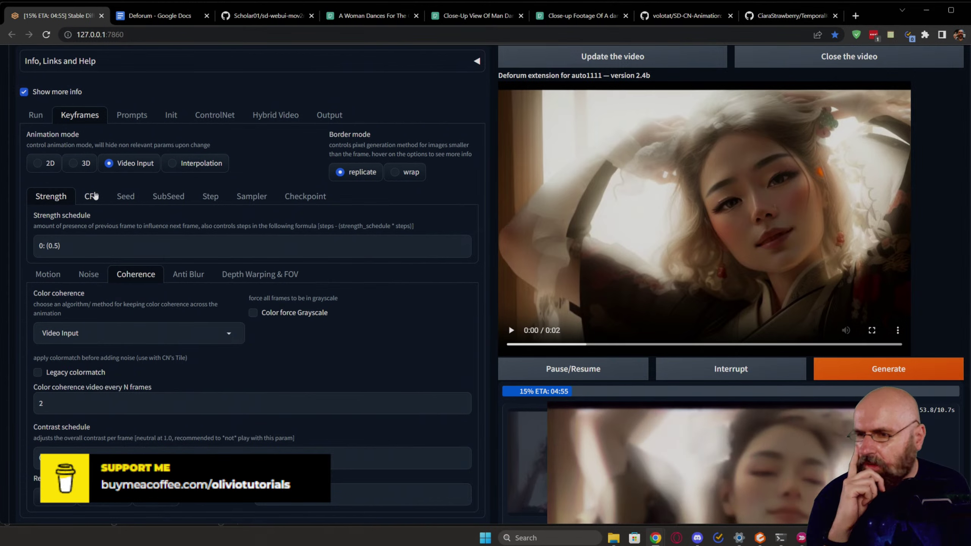
{"action": "left_click", "coordinate": [91, 197]}
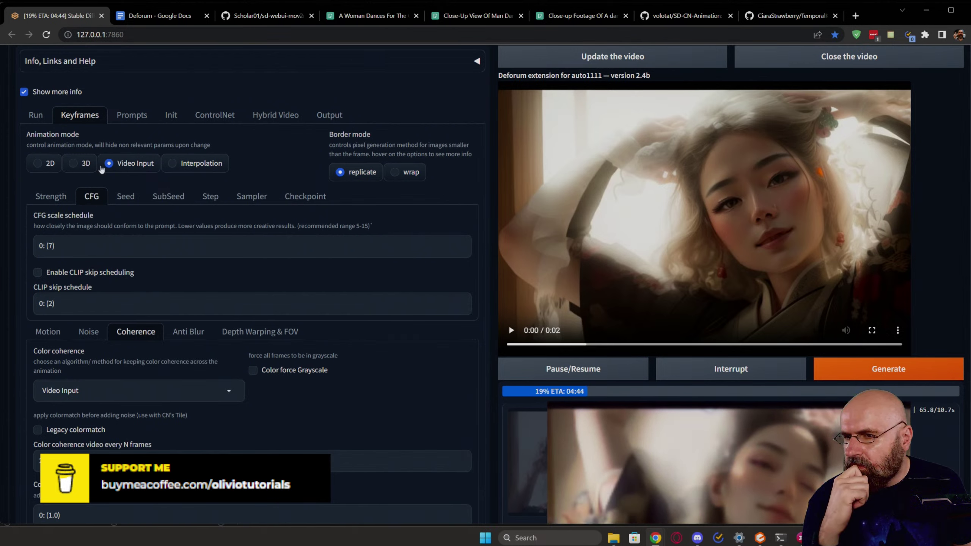
{"action": "left_click", "coordinate": [56, 198]}
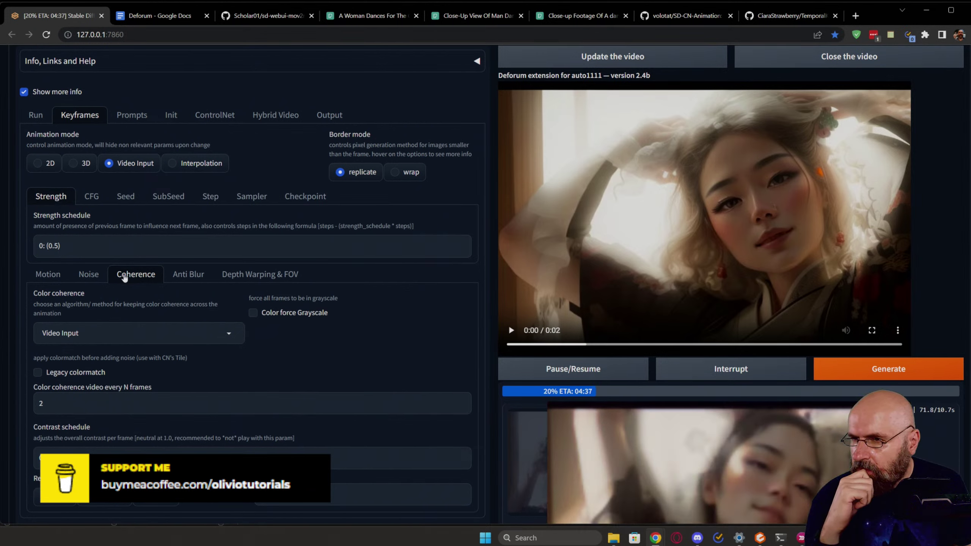
{"action": "left_click", "coordinate": [130, 116]}
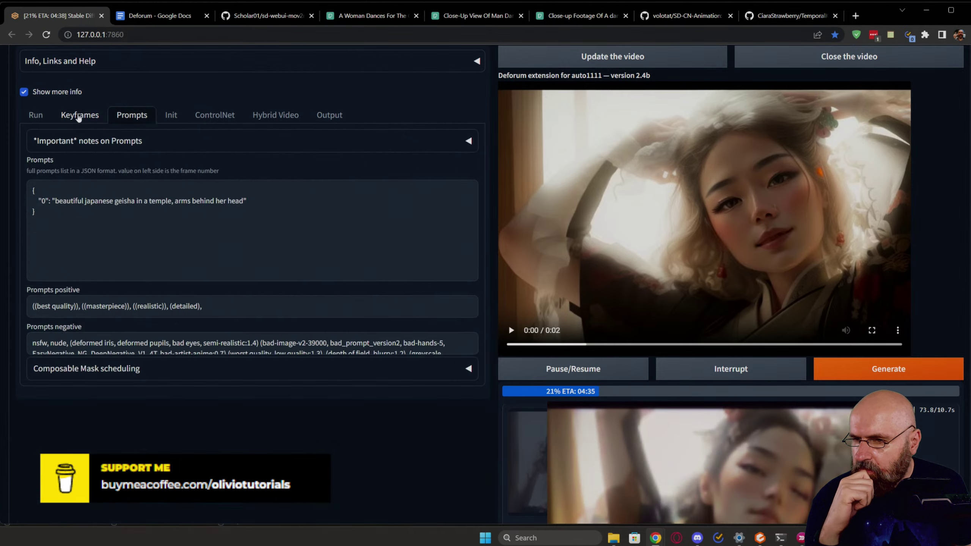
{"action": "left_click", "coordinate": [80, 115]}
{"action": "left_click", "coordinate": [91, 197]}
{"action": "left_click", "coordinate": [57, 197]}
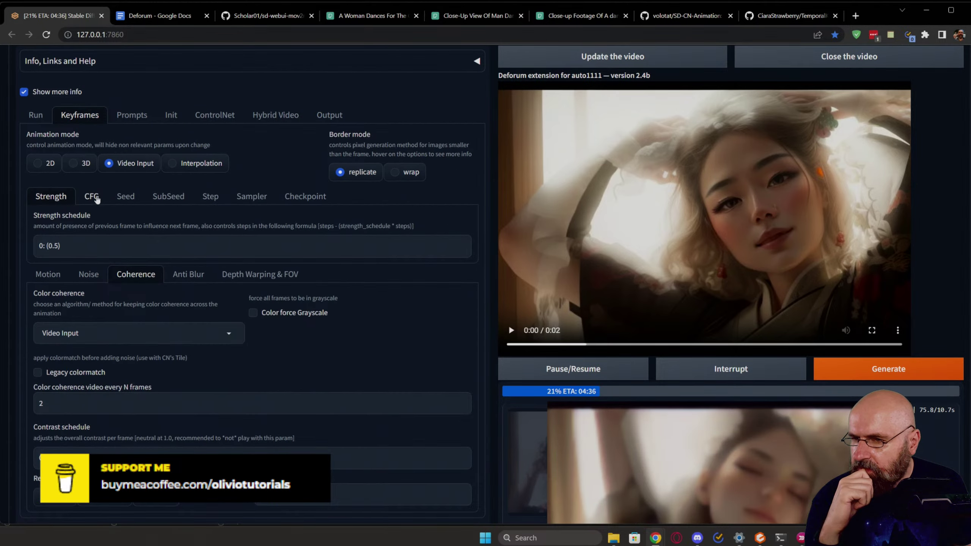
{"action": "left_click", "coordinate": [91, 196]}
{"action": "left_click", "coordinate": [59, 197]}
{"action": "left_click", "coordinate": [91, 197]}
{"action": "left_click", "coordinate": [58, 197]}
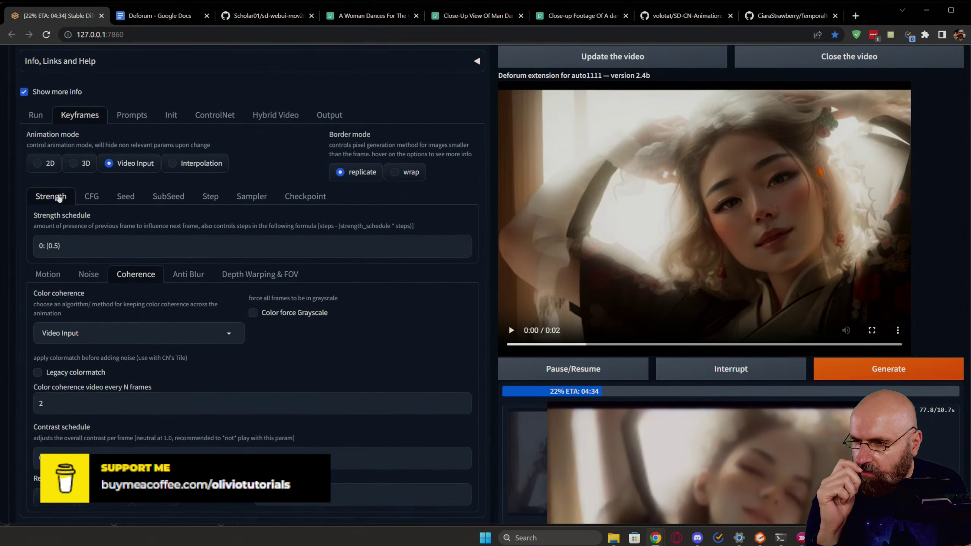
{"action": "left_click", "coordinate": [91, 197]}
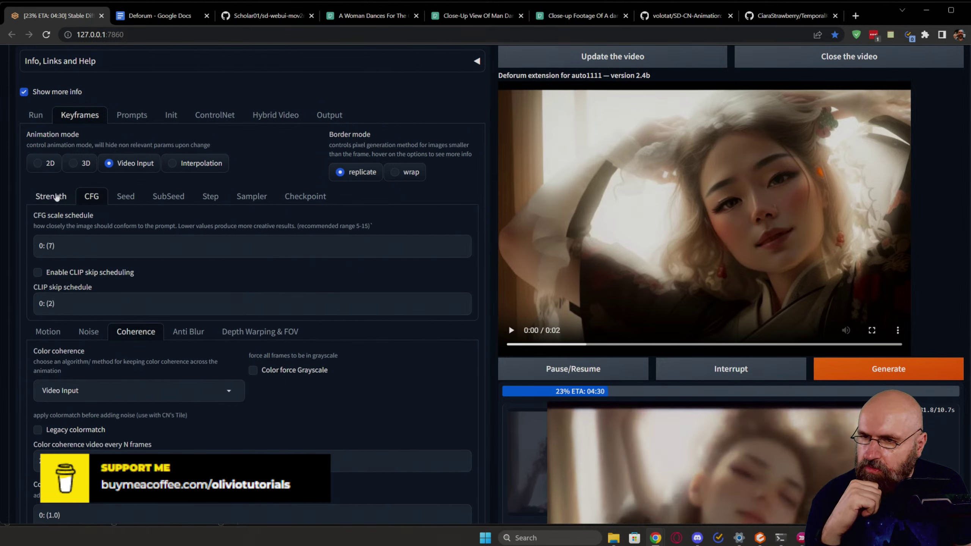
Step: Recheck the seed, subseed, step and sampler scheduling options and return to the strength schedule
{"action": "left_click", "coordinate": [126, 197]}
{"action": "left_click", "coordinate": [168, 197]}
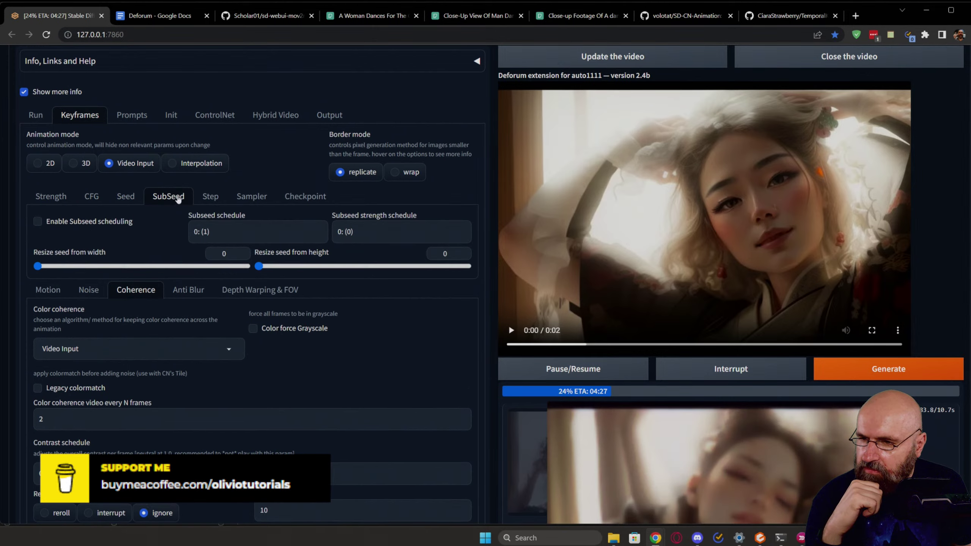
{"action": "left_click", "coordinate": [210, 197]}
{"action": "left_click", "coordinate": [252, 198]}
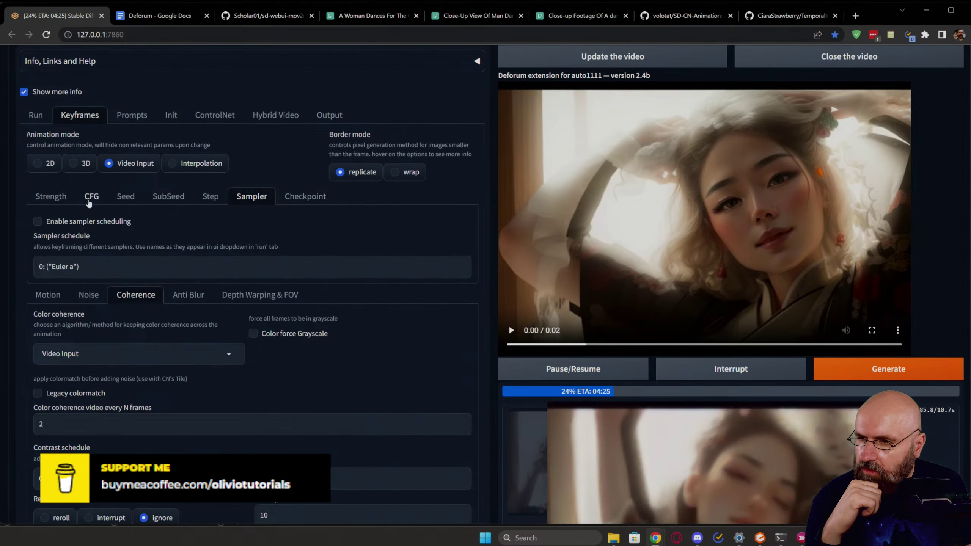
{"action": "left_click", "coordinate": [51, 199]}
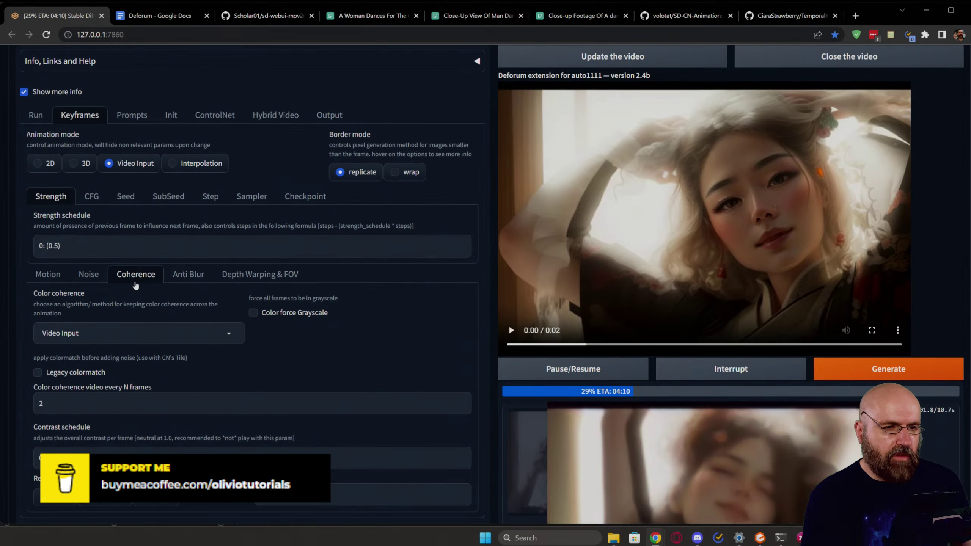
{"action": "scroll", "coordinate": [166, 315], "scroll_direction": "down", "scroll_amount": 5}
{"action": "scroll", "coordinate": [260, 380], "scroll_direction": "up", "scroll_amount": 4}
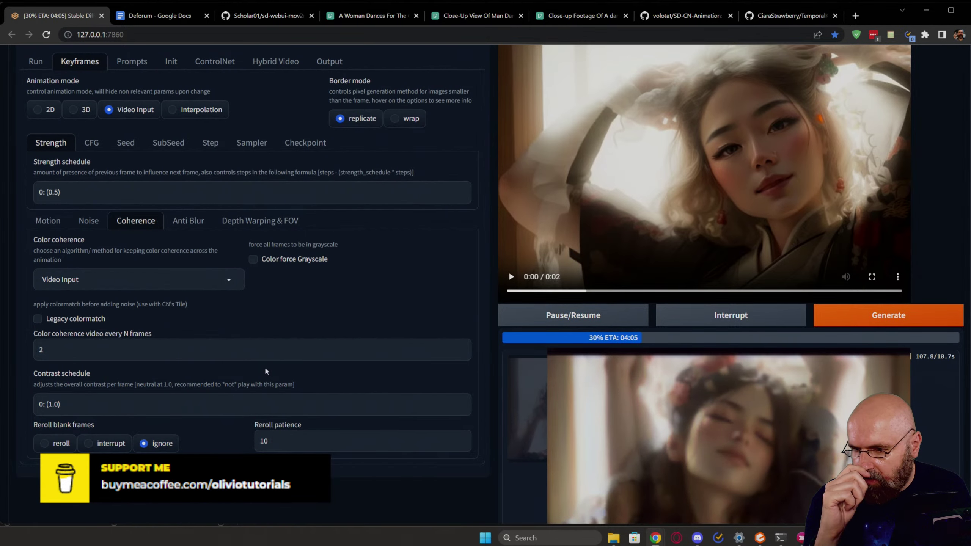
{"action": "scroll", "coordinate": [209, 378], "scroll_direction": "down", "scroll_amount": 5}
{"action": "scroll", "coordinate": [209, 379], "scroll_direction": "up", "scroll_amount": 5}
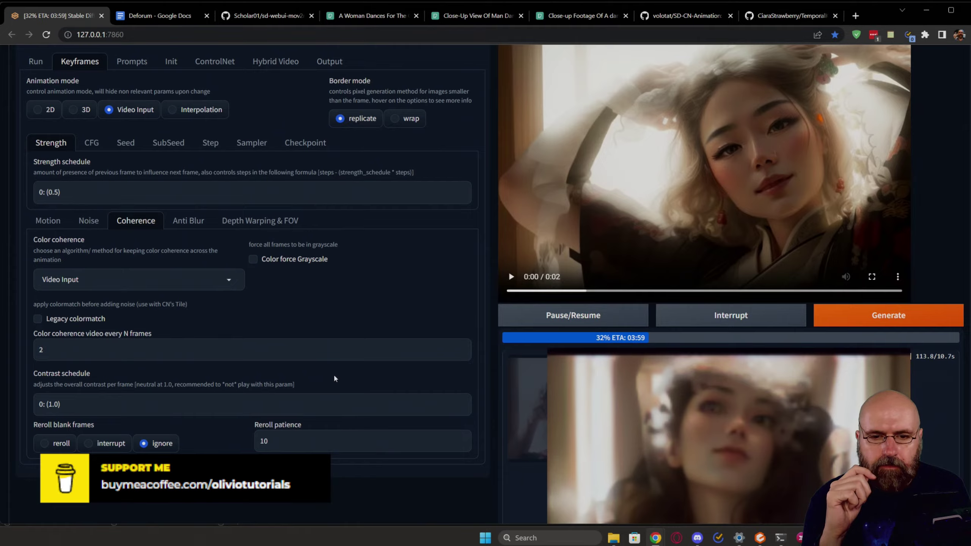
{"action": "scroll", "coordinate": [333, 373], "scroll_direction": "down", "scroll_amount": 4}
{"action": "scroll", "coordinate": [333, 377], "scroll_direction": "up", "scroll_amount": 4}
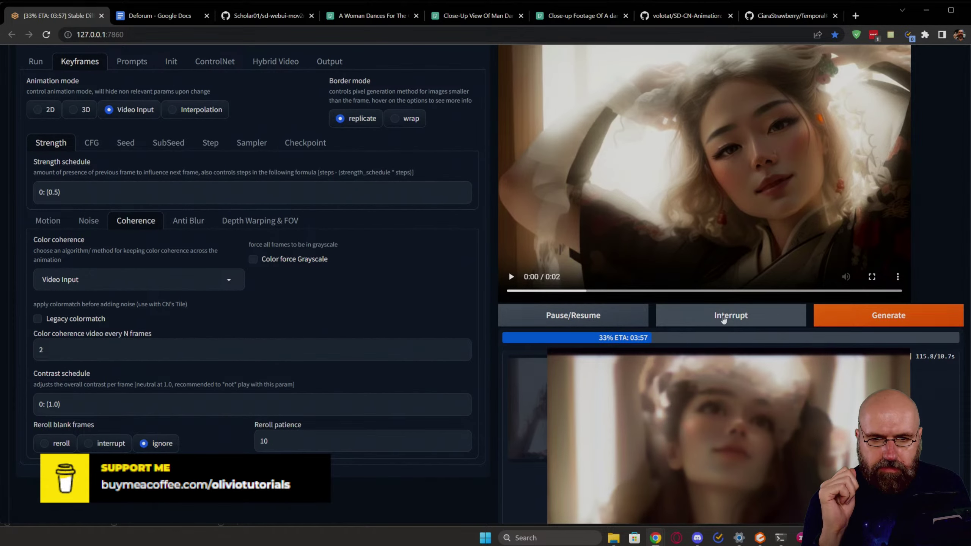
Step: Interrupt the running render, load its partial result into the video preview and play it
{"action": "left_click", "coordinate": [722, 319]}
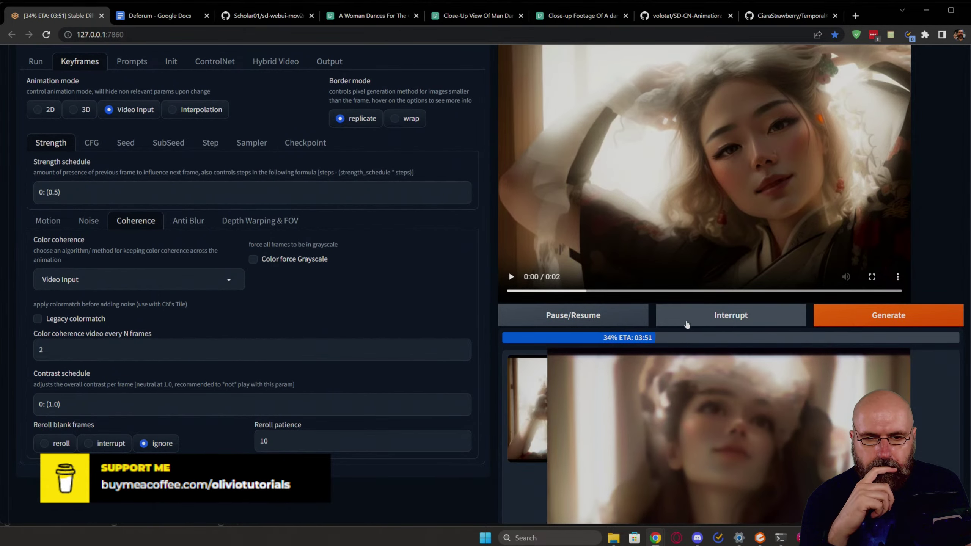
{"action": "scroll", "coordinate": [558, 206], "scroll_direction": "up", "scroll_amount": 4}
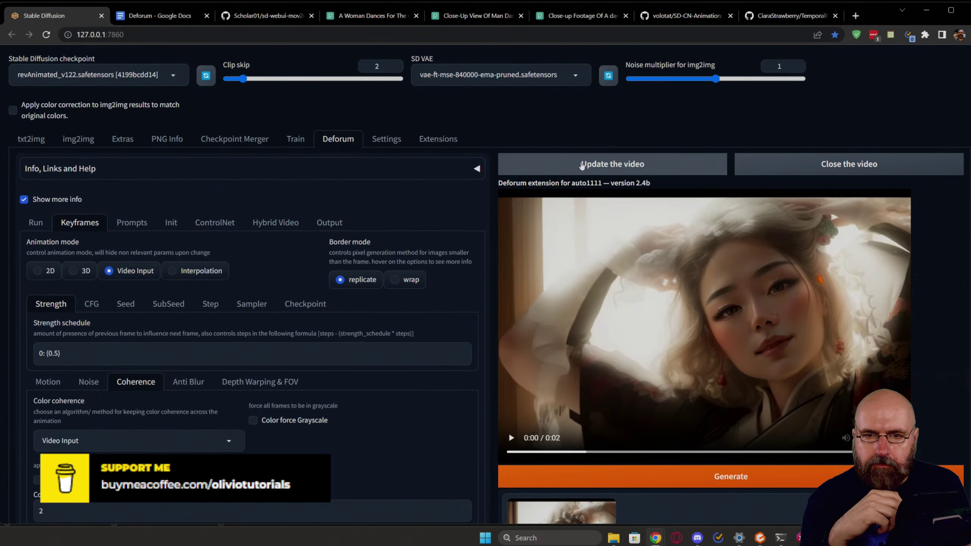
{"action": "left_click", "coordinate": [581, 163]}
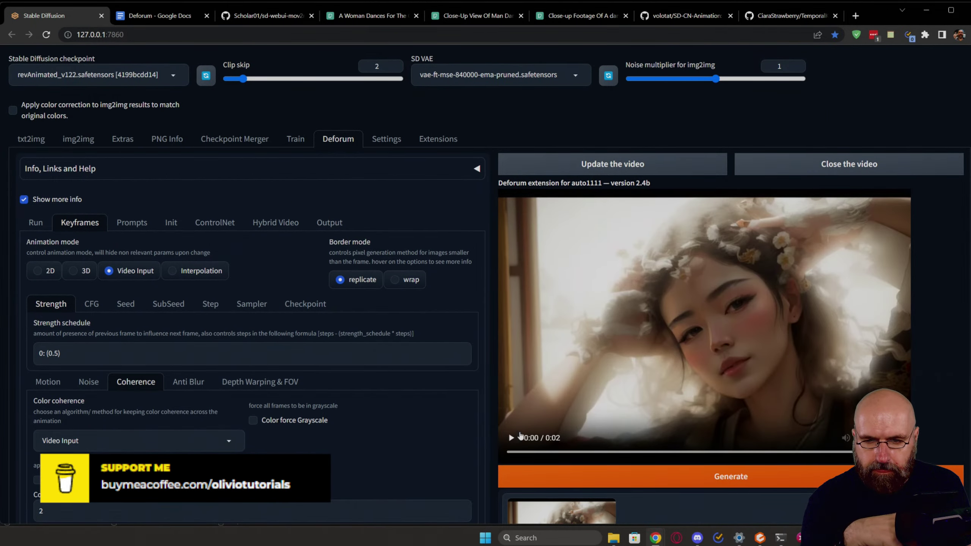
{"action": "left_click", "coordinate": [510, 438]}
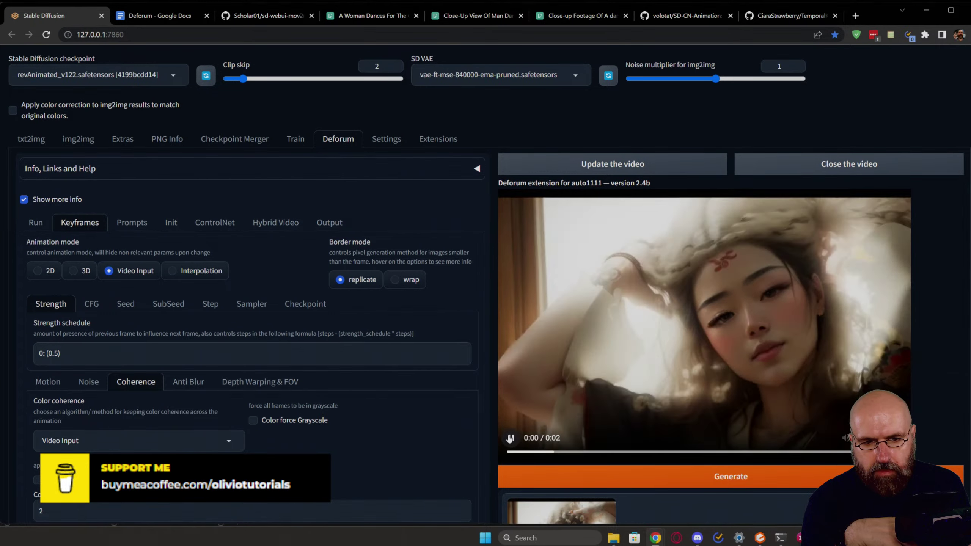
Step: Set the color coherence method to LAB
{"action": "scroll", "coordinate": [305, 363], "scroll_direction": "down", "scroll_amount": 4}
{"action": "left_click", "coordinate": [169, 278]}
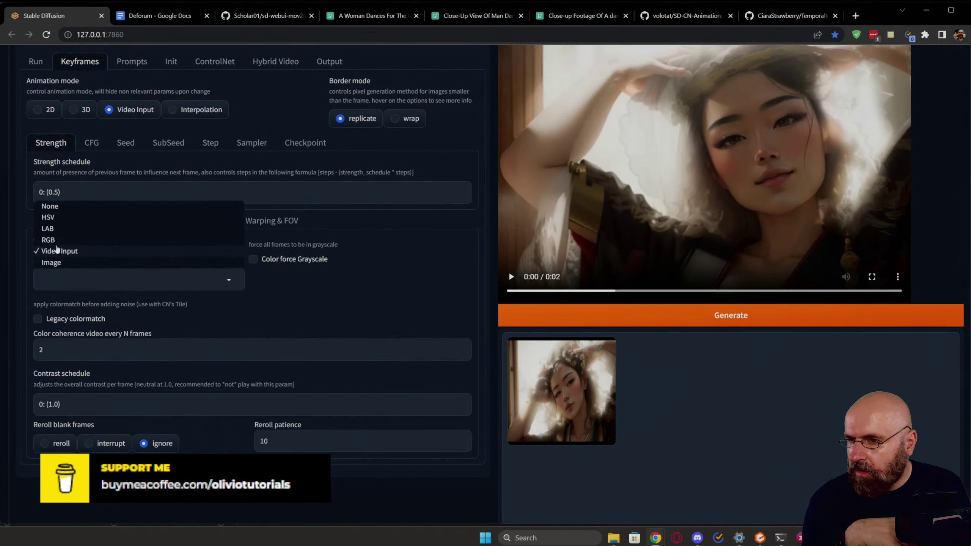
{"action": "left_click", "coordinate": [48, 229]}
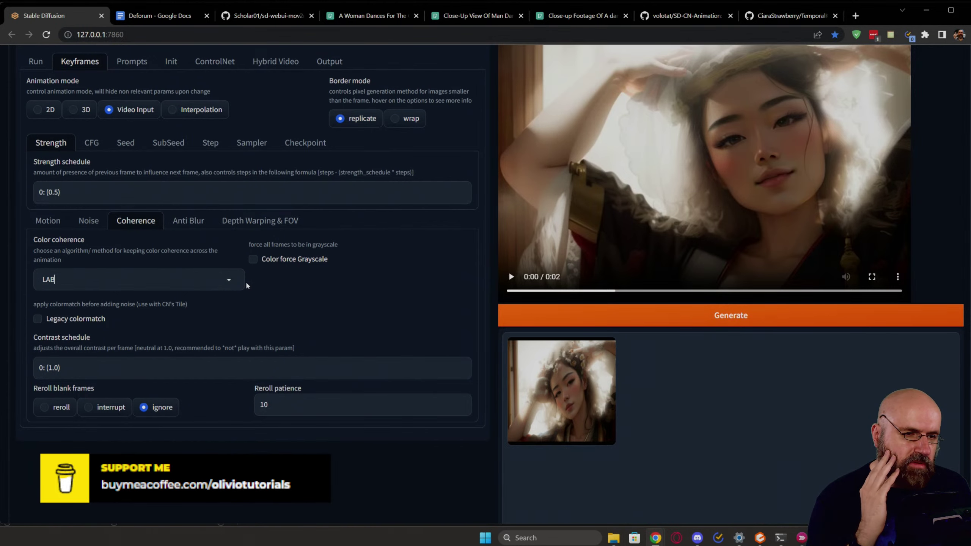
Step: Look over the color coherence, contrast and blank-frame reroll settings and refit the browser window to the screen
{"action": "scroll", "coordinate": [215, 301], "scroll_direction": "down", "scroll_amount": 1}
{"action": "scroll", "coordinate": [215, 301], "scroll_direction": "up", "scroll_amount": 3}
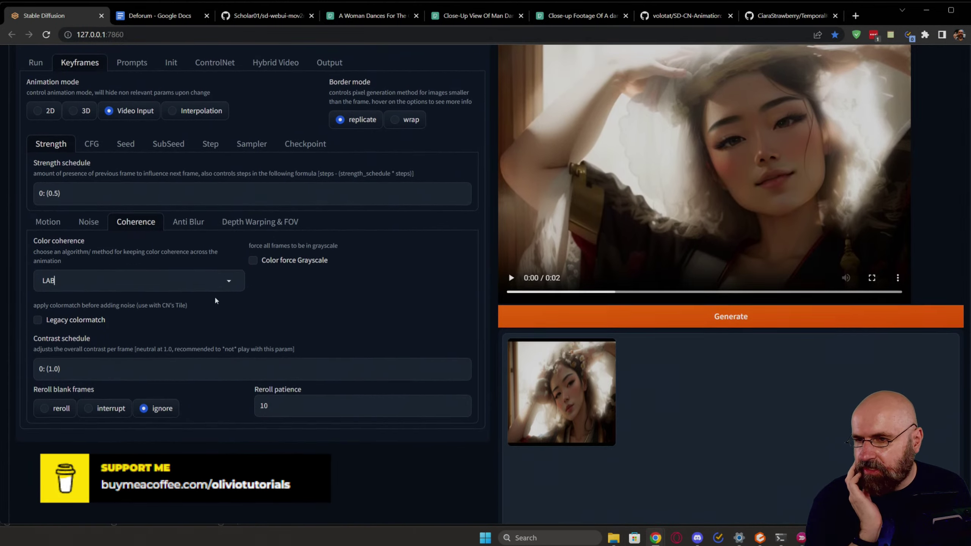
{"action": "scroll", "coordinate": [215, 300], "scroll_direction": "down", "scroll_amount": 4}
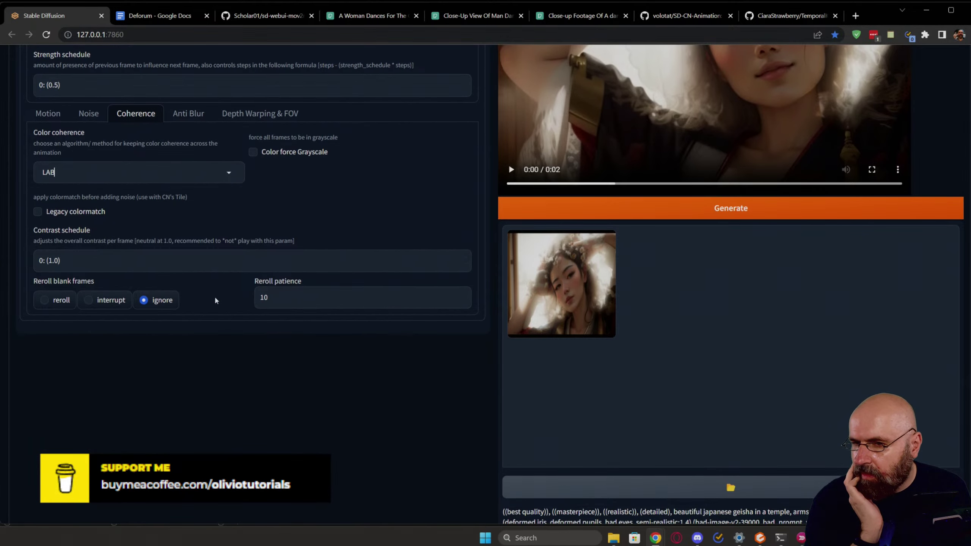
{"action": "scroll", "coordinate": [215, 301], "scroll_direction": "up", "scroll_amount": 5}
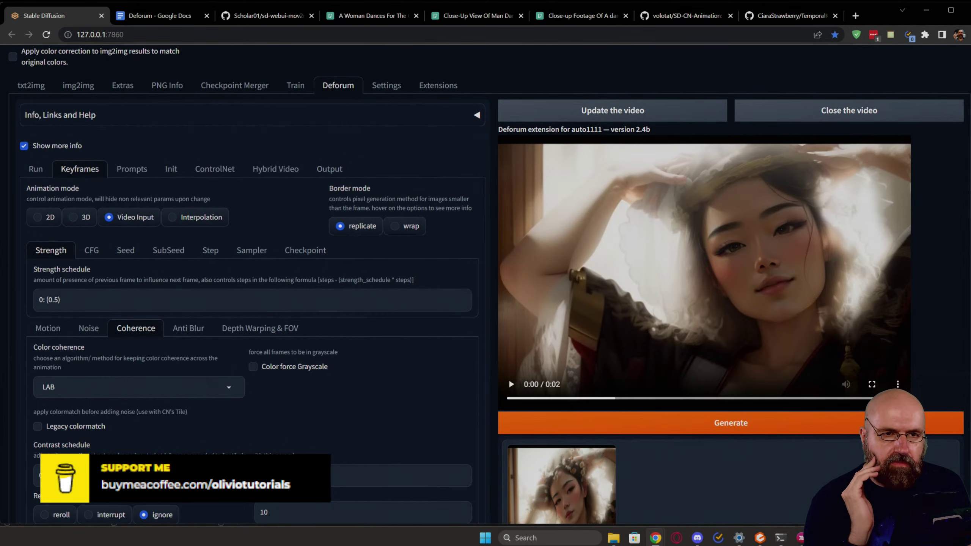
{"action": "key", "text": "super+Down"}
{"action": "key", "text": "super+Up"}
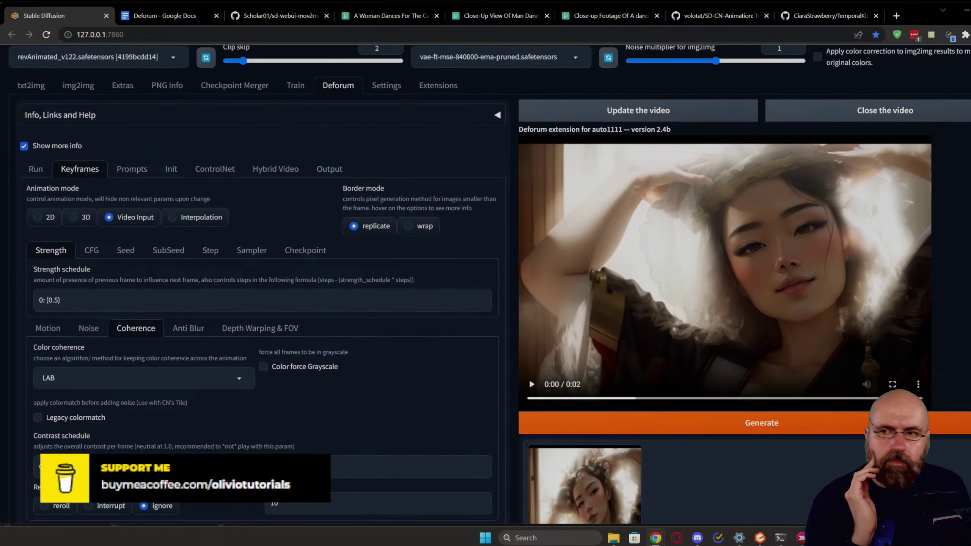
{"action": "scroll", "coordinate": [350, 269], "scroll_direction": "down", "scroll_amount": 3}
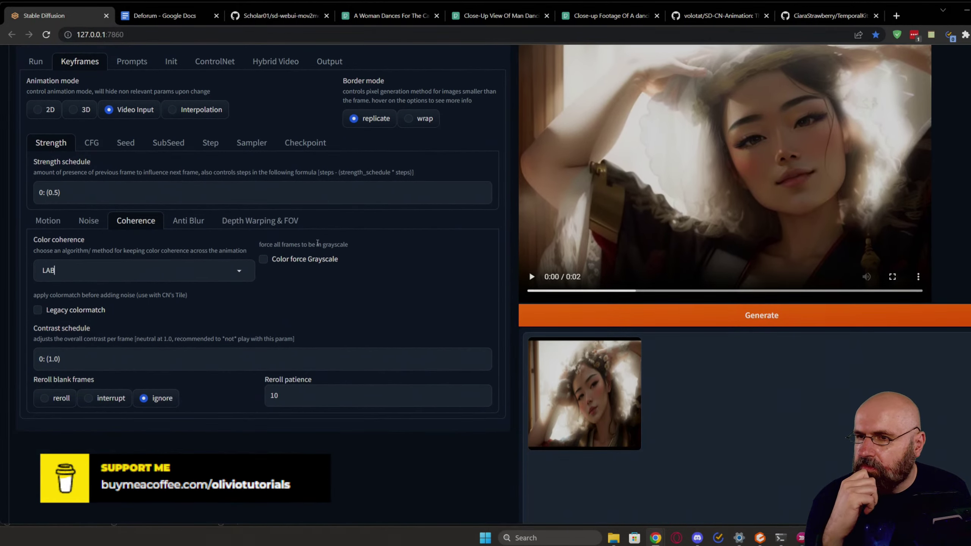
Step: Check the anti blur and noise settings and return to the coherence settings
{"action": "scroll", "coordinate": [256, 227], "scroll_direction": "up", "scroll_amount": 2}
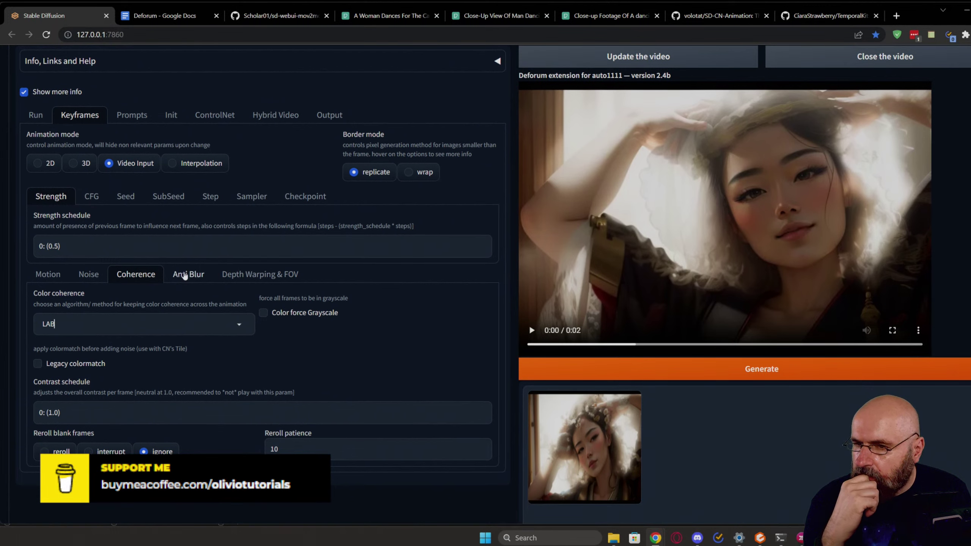
{"action": "left_click", "coordinate": [186, 274]}
{"action": "left_click", "coordinate": [122, 275]}
{"action": "left_click", "coordinate": [89, 275]}
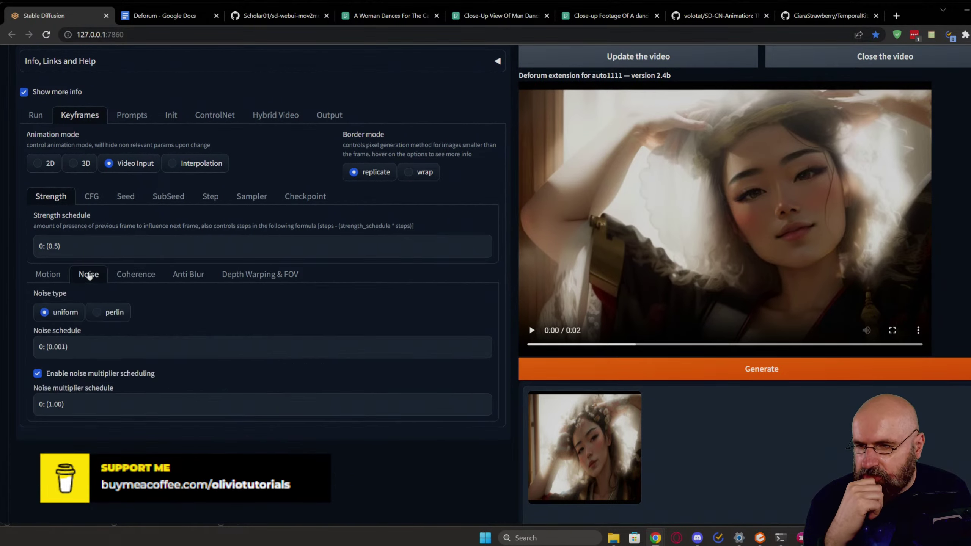
{"action": "left_click", "coordinate": [142, 278]}
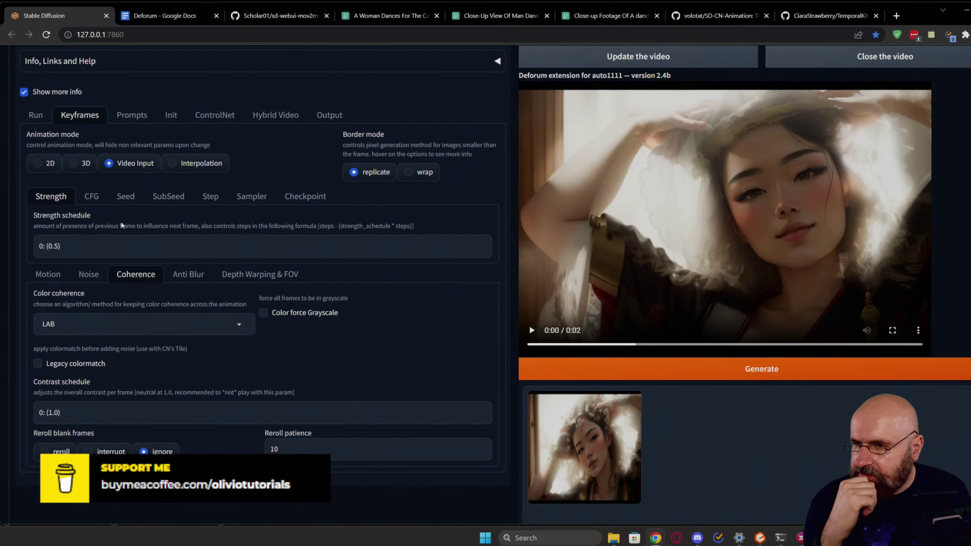
Step: Compare the CFG scale schedule with the strength schedule and recheck the coherence settings below them
{"action": "left_click", "coordinate": [92, 198]}
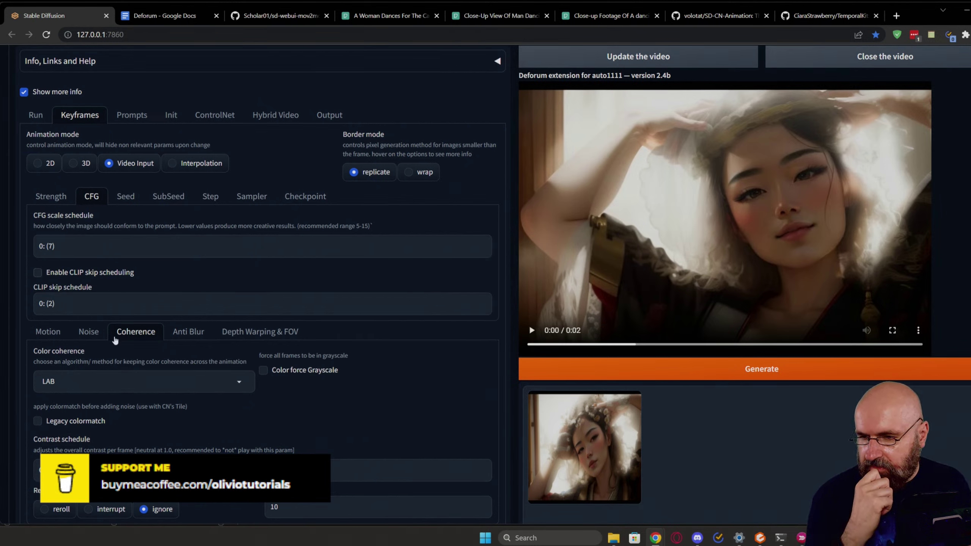
{"action": "left_click", "coordinate": [45, 197]}
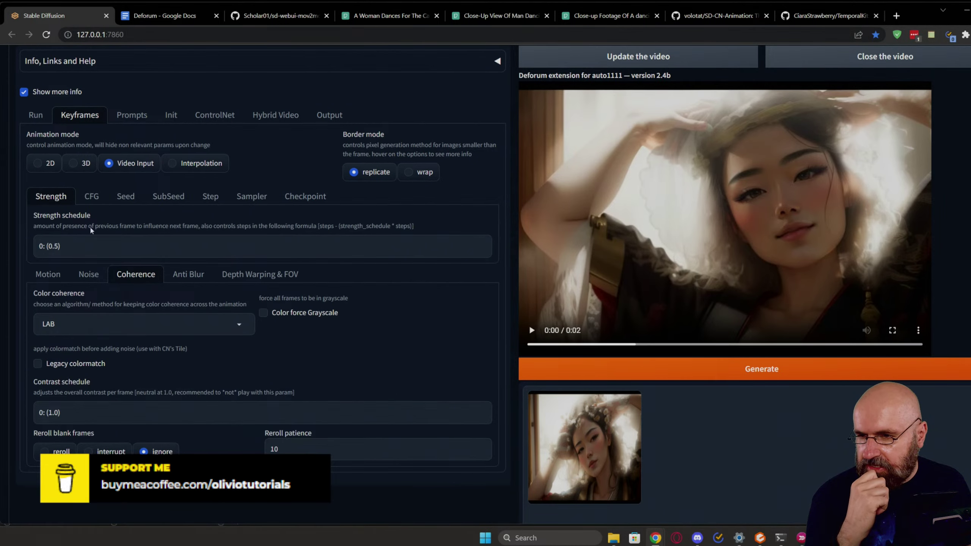
{"action": "scroll", "coordinate": [116, 314], "scroll_direction": "up", "scroll_amount": 2}
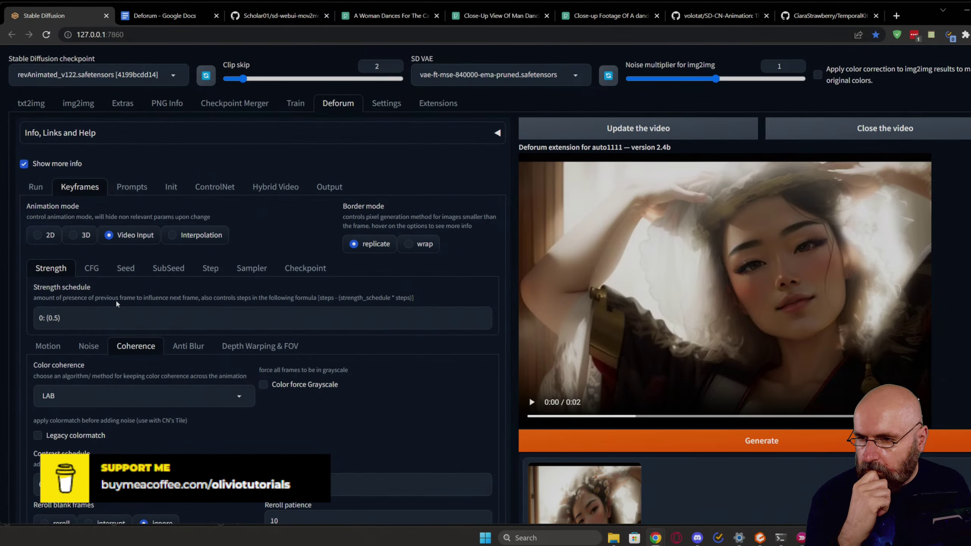
{"action": "scroll", "coordinate": [116, 304], "scroll_direction": "down", "scroll_amount": 4}
{"action": "scroll", "coordinate": [117, 303], "scroll_direction": "up", "scroll_amount": 4}
{"action": "scroll", "coordinate": [117, 303], "scroll_direction": "down", "scroll_amount": 2}
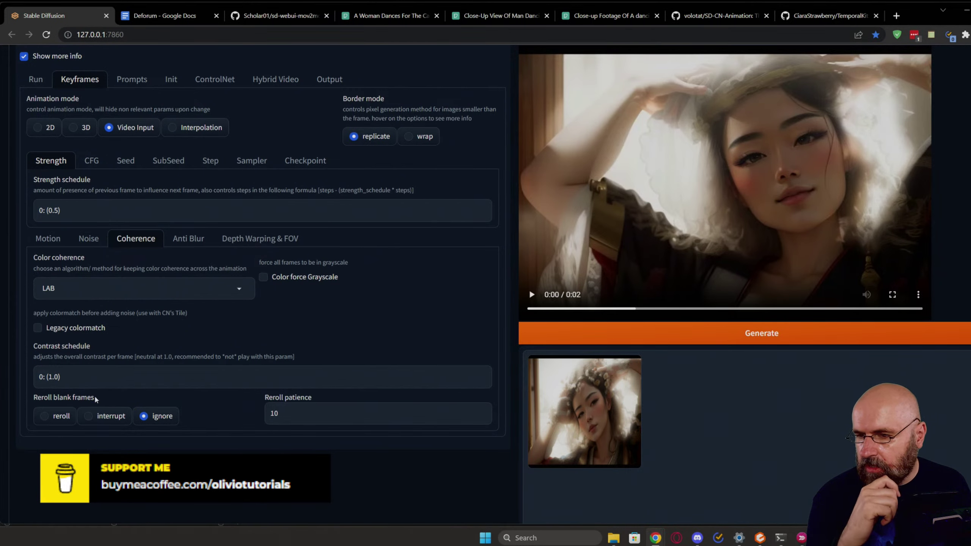
{"action": "scroll", "coordinate": [95, 398], "scroll_direction": "up", "scroll_amount": 3}
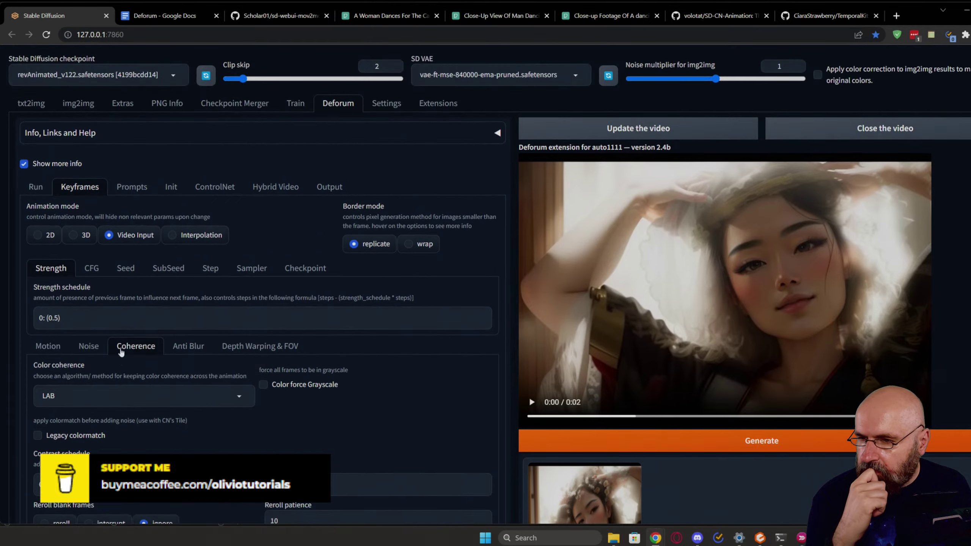
Step: Review the sampler, size and seed run settings, collapse the batch mode section and return to the keyframe settings
{"action": "left_click", "coordinate": [36, 186]}
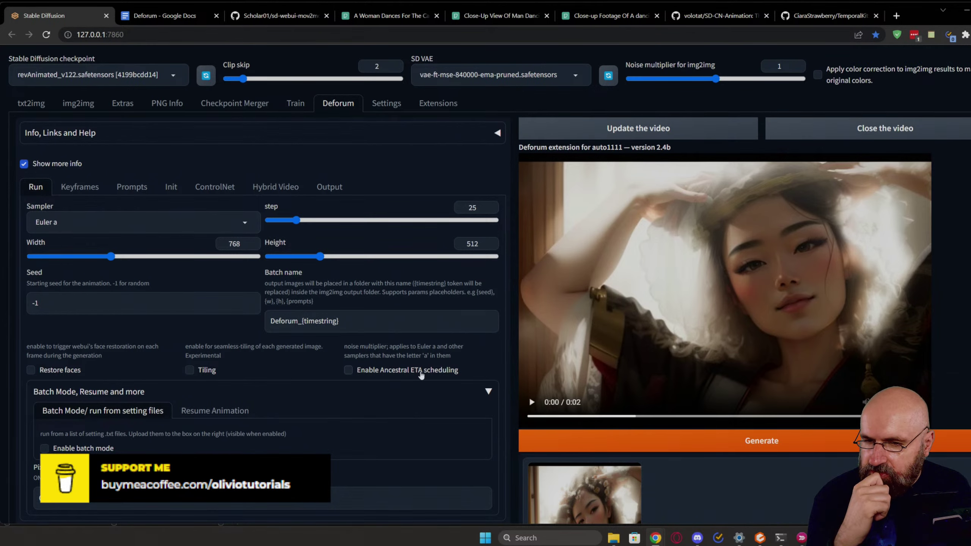
{"action": "scroll", "coordinate": [232, 381], "scroll_direction": "down", "scroll_amount": 3}
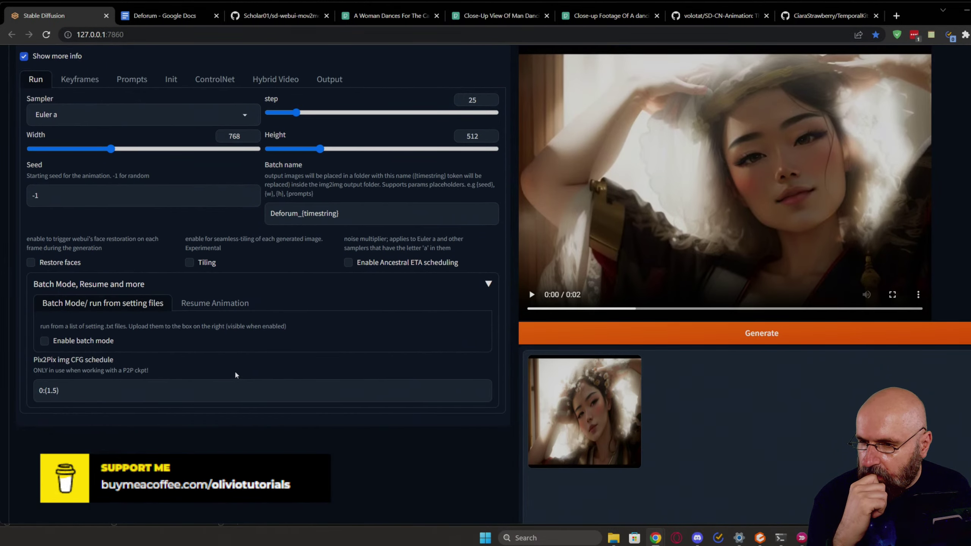
{"action": "left_click", "coordinate": [129, 284]}
{"action": "scroll", "coordinate": [163, 292], "scroll_direction": "up", "scroll_amount": 3}
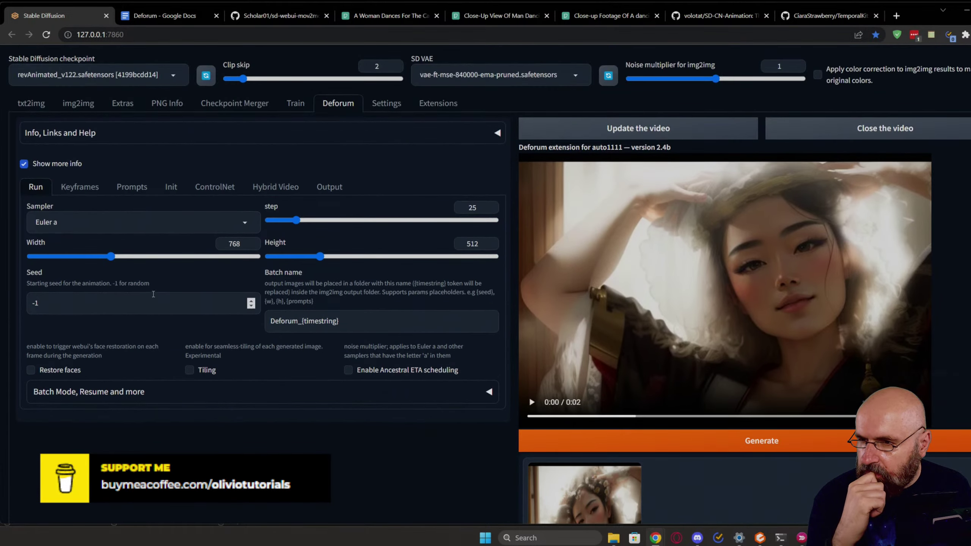
{"action": "left_click", "coordinate": [73, 188]}
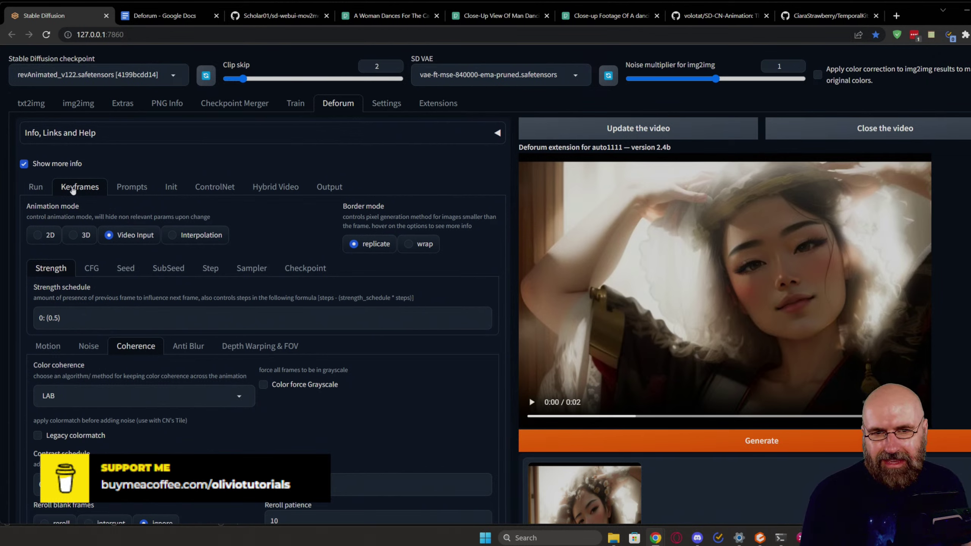
Step: Play the rendered clip in the video preview and look through the keyframe settings again
{"action": "left_click", "coordinate": [535, 402]}
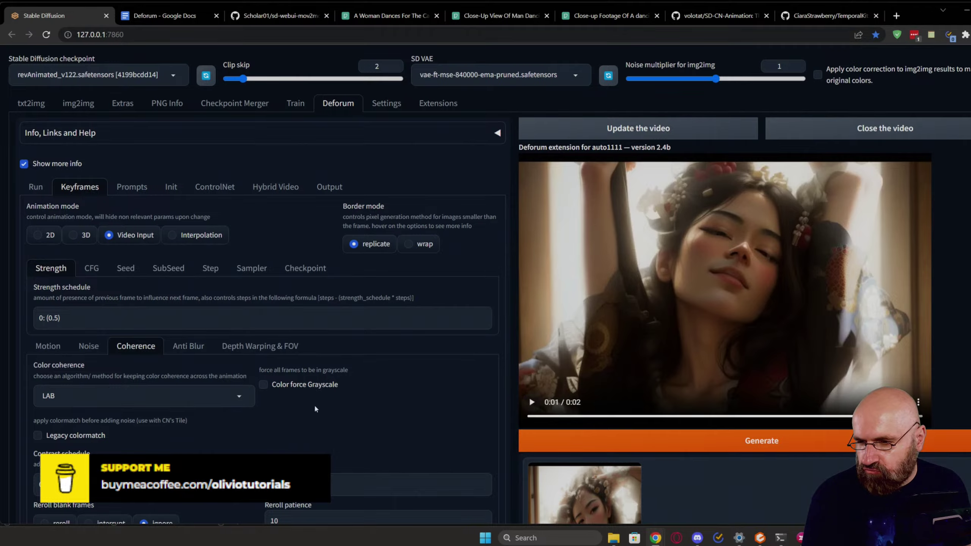
{"action": "scroll", "coordinate": [311, 408], "scroll_direction": "down", "scroll_amount": 4}
{"action": "scroll", "coordinate": [311, 409], "scroll_direction": "up", "scroll_amount": 4}
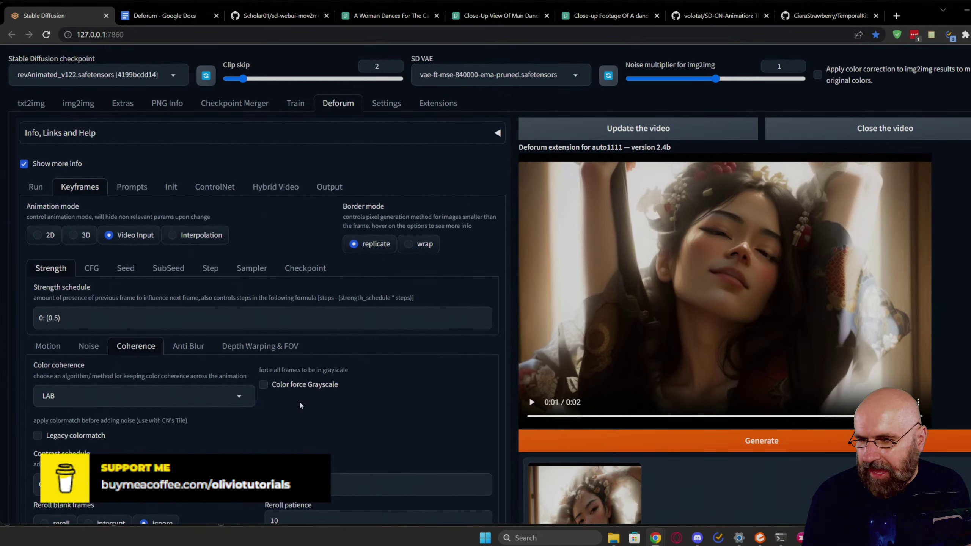
Step: Review the CFG scale schedule together with the motion, noise, coherence and anti blur settings
{"action": "left_click", "coordinate": [97, 269]}
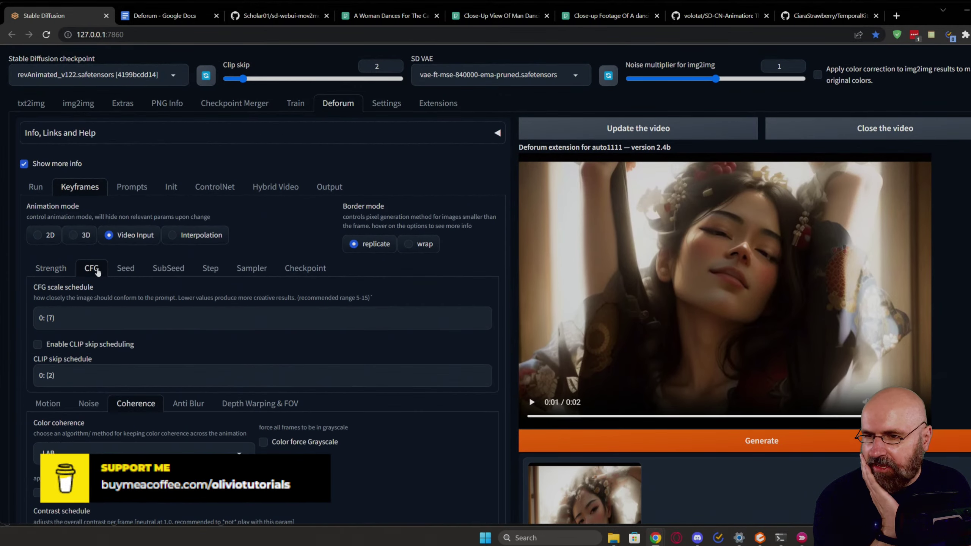
{"action": "scroll", "coordinate": [220, 311], "scroll_direction": "down", "scroll_amount": 3}
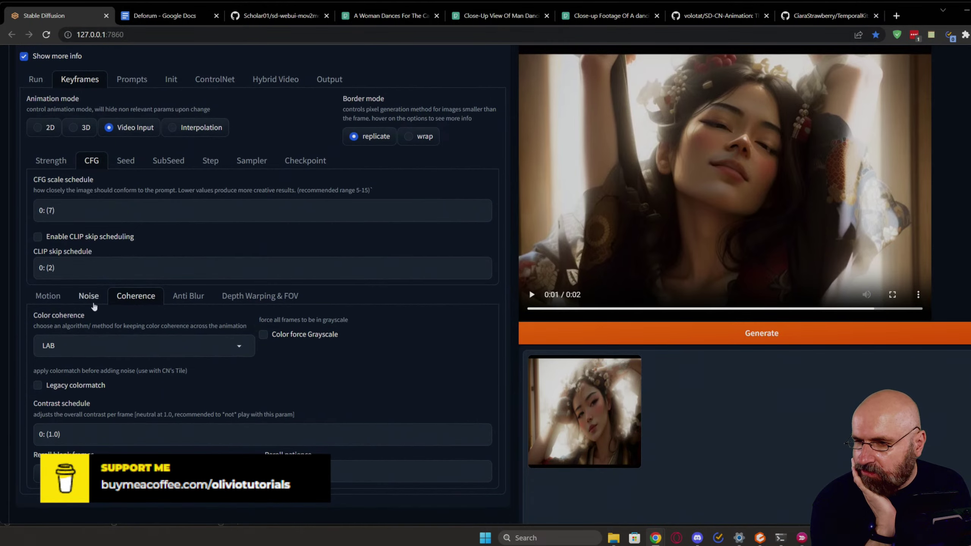
{"action": "left_click", "coordinate": [46, 295]}
{"action": "left_click", "coordinate": [90, 298]}
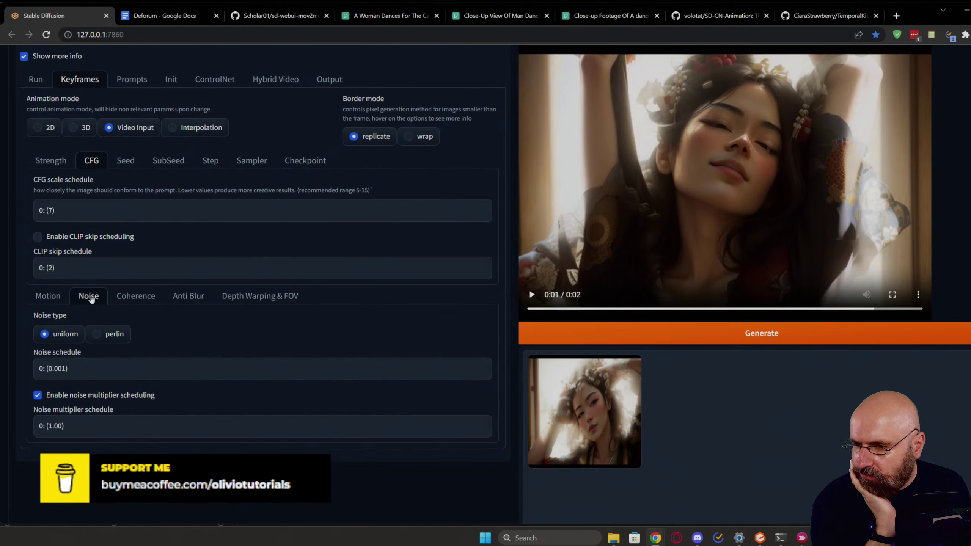
{"action": "left_click", "coordinate": [123, 298]}
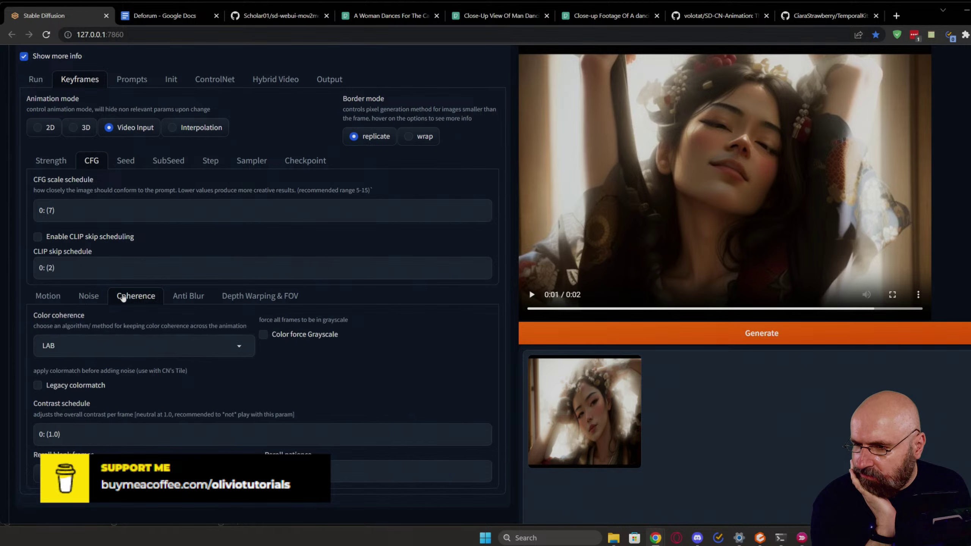
{"action": "left_click", "coordinate": [185, 300]}
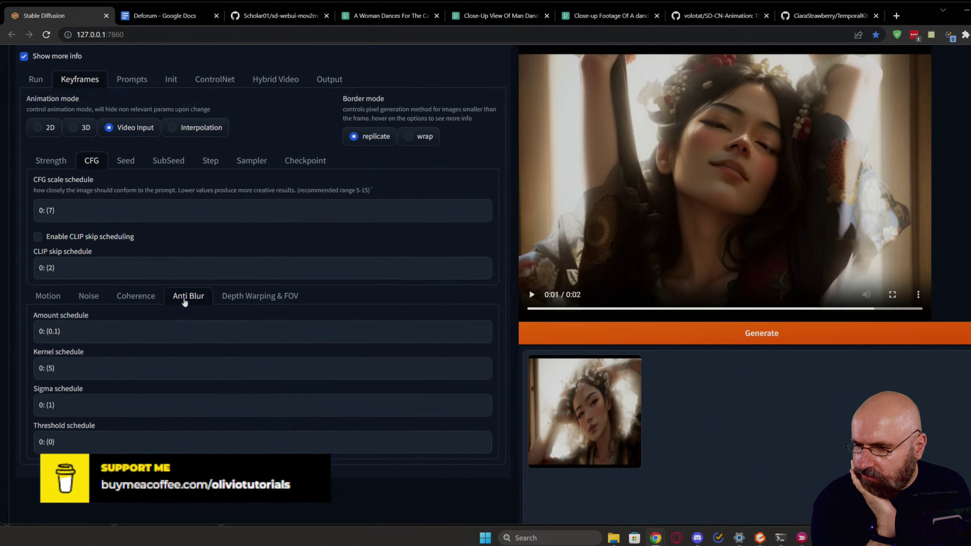
{"action": "scroll", "coordinate": [185, 301], "scroll_direction": "up", "scroll_amount": 3}
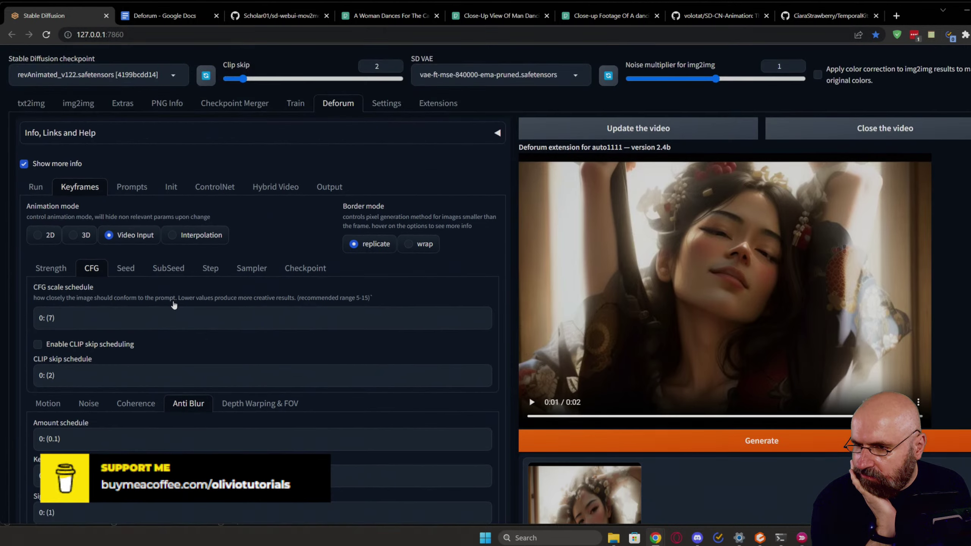
Step: Examine the seed behavior and the subseed, steps and sampler schedules, ending on the strength schedule
{"action": "left_click", "coordinate": [123, 270]}
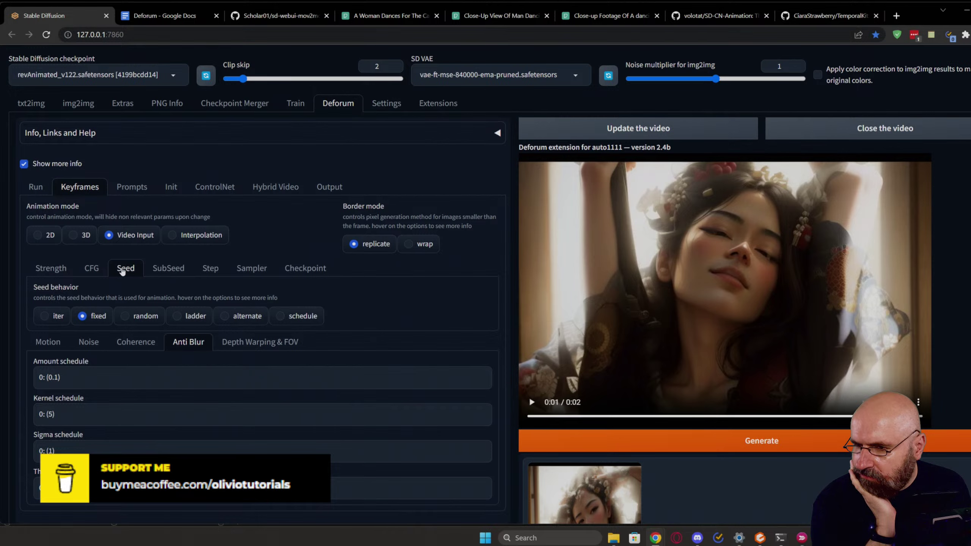
{"action": "left_click", "coordinate": [168, 274]}
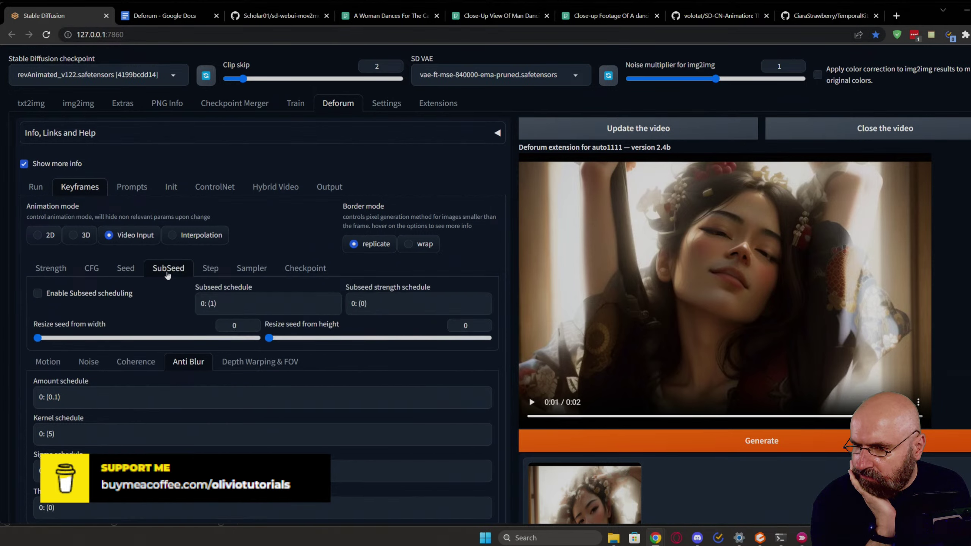
{"action": "left_click", "coordinate": [211, 272]}
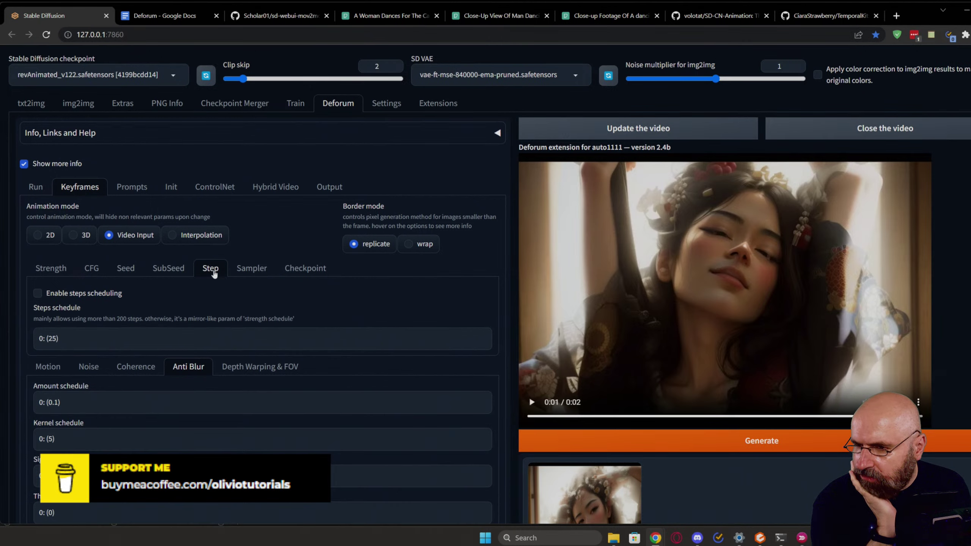
{"action": "left_click", "coordinate": [252, 270]}
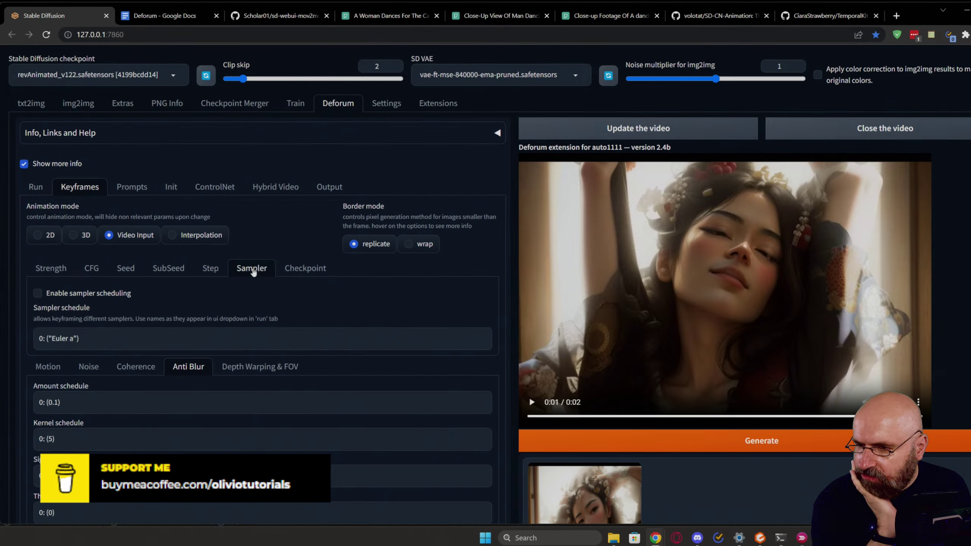
{"action": "left_click", "coordinate": [53, 269]}
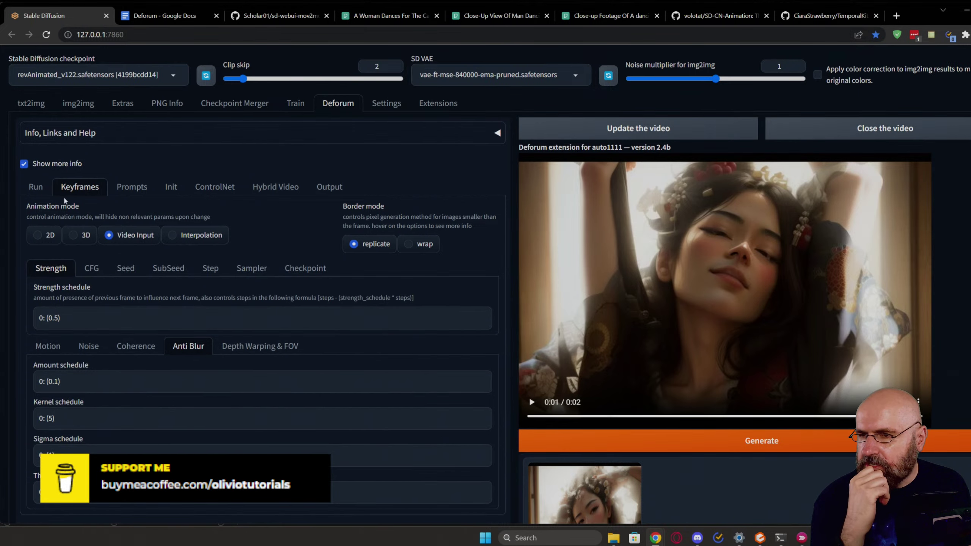
Step: Review the run settings, the video init path with its Parseq section, and the animation prompts
{"action": "left_click", "coordinate": [36, 187]}
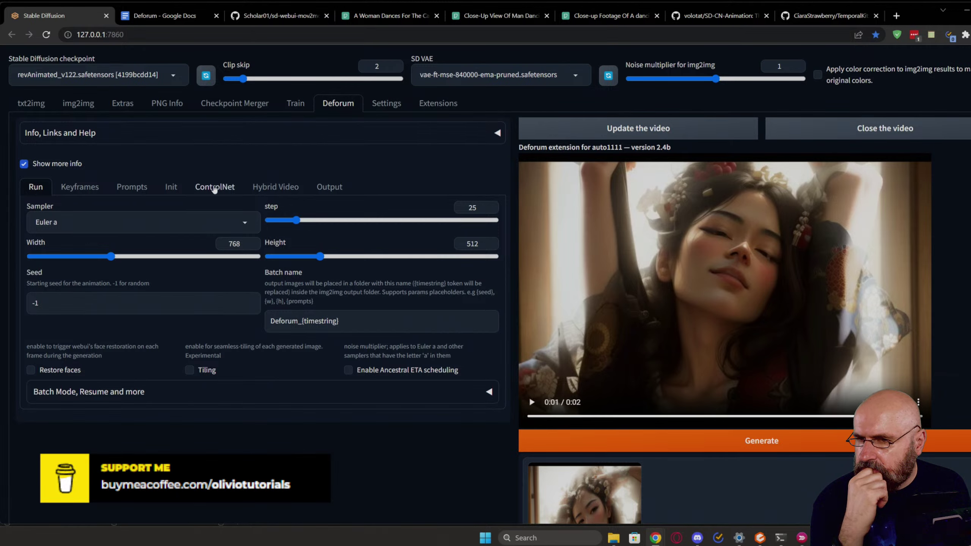
{"action": "left_click", "coordinate": [166, 192]}
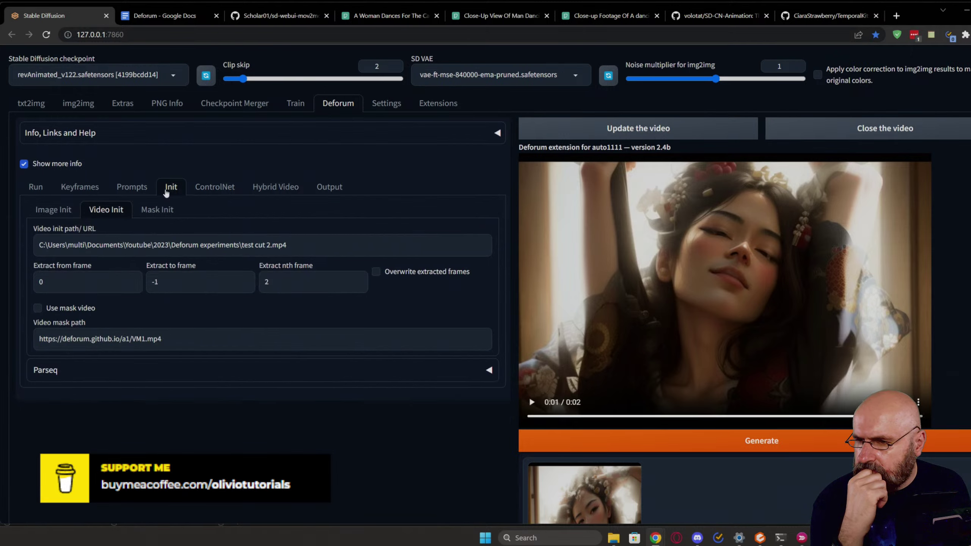
{"action": "left_click", "coordinate": [120, 369]}
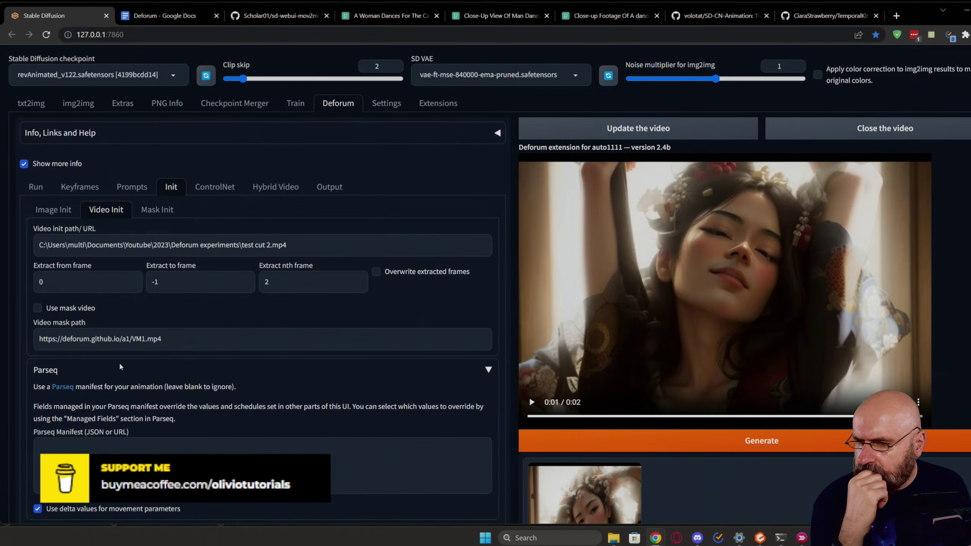
{"action": "left_click", "coordinate": [129, 191]}
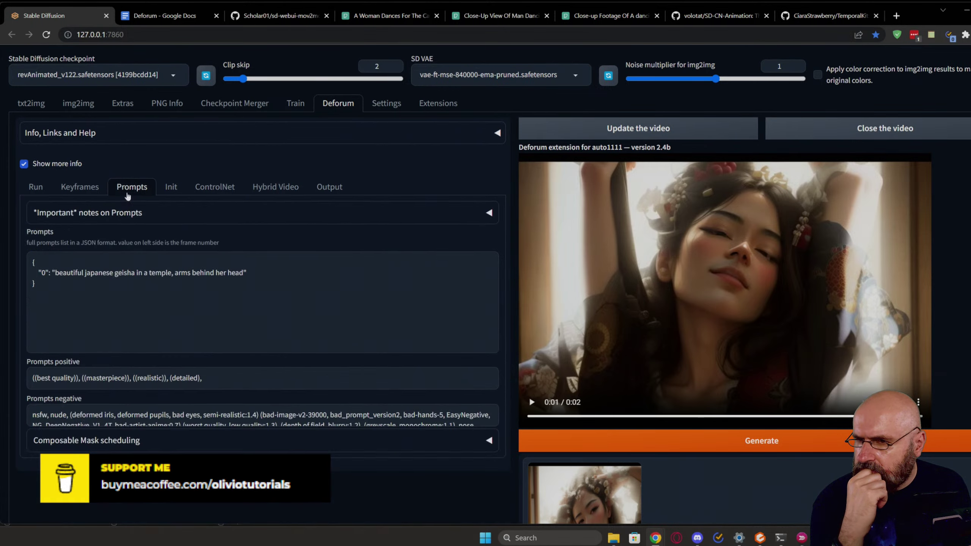
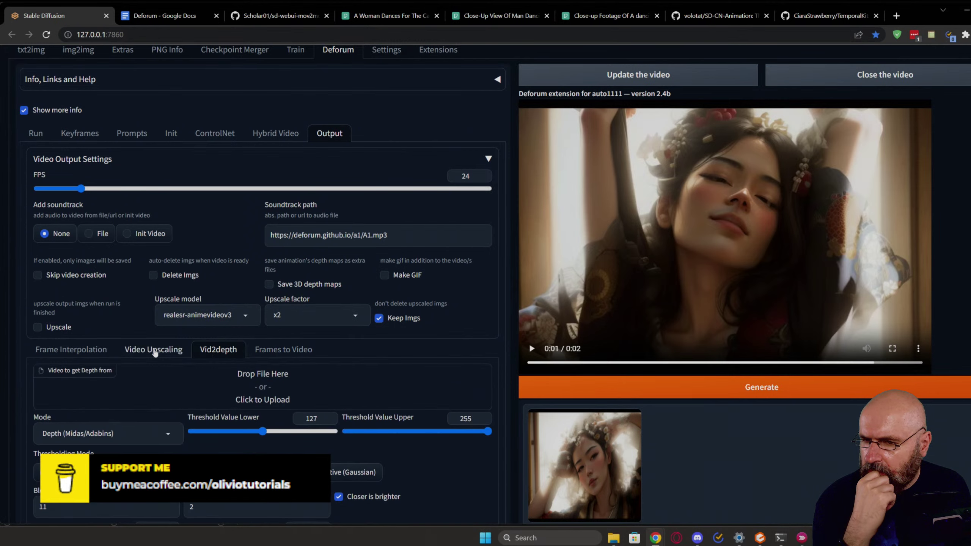
Step: Look over the video upscaling options and the frame interpolation engine choices in the output settings
{"action": "left_click", "coordinate": [153, 352]}
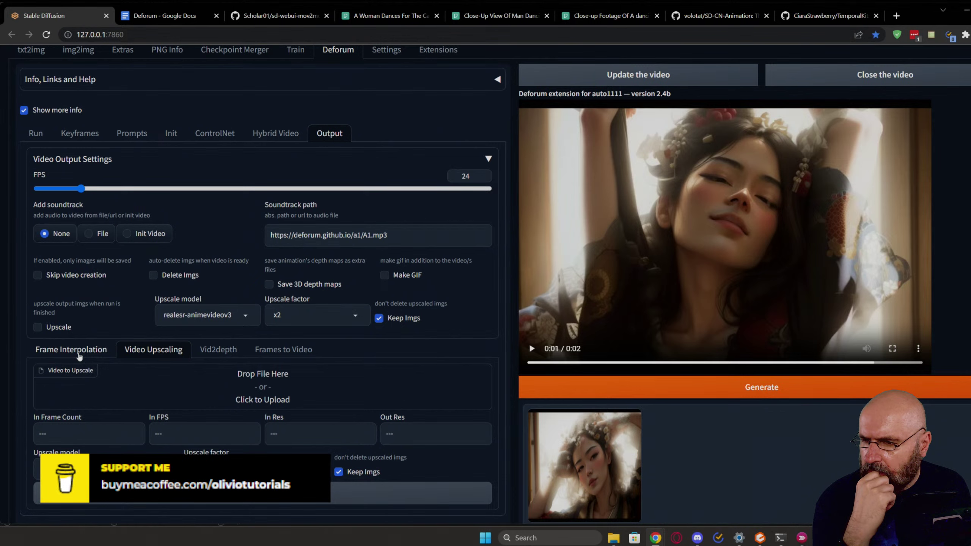
{"action": "left_click", "coordinate": [79, 354]}
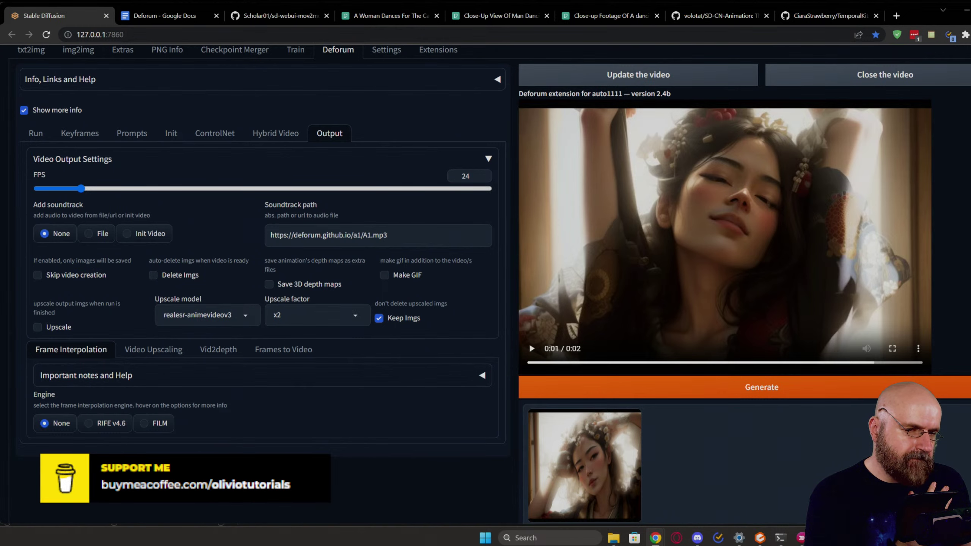
Step: Check the installed extensions for available updates
{"action": "scroll", "coordinate": [449, 252], "scroll_direction": "up", "scroll_amount": 1}
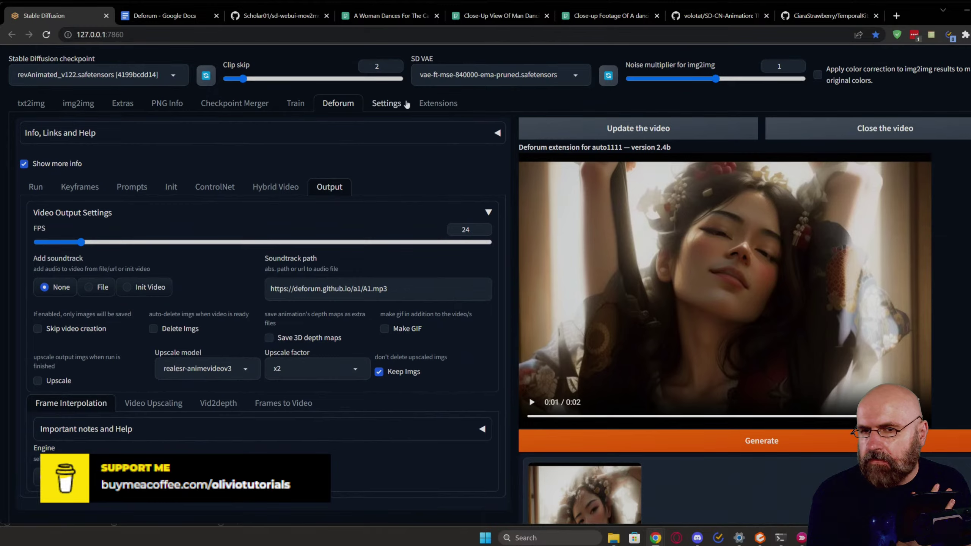
{"action": "left_click", "coordinate": [388, 105]}
{"action": "left_click", "coordinate": [436, 107]}
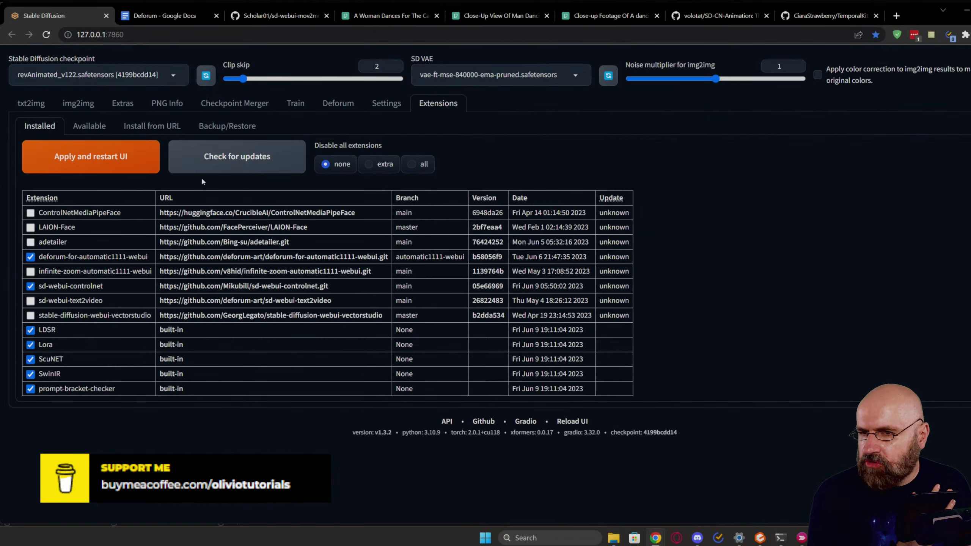
{"action": "left_click", "coordinate": [243, 162]}
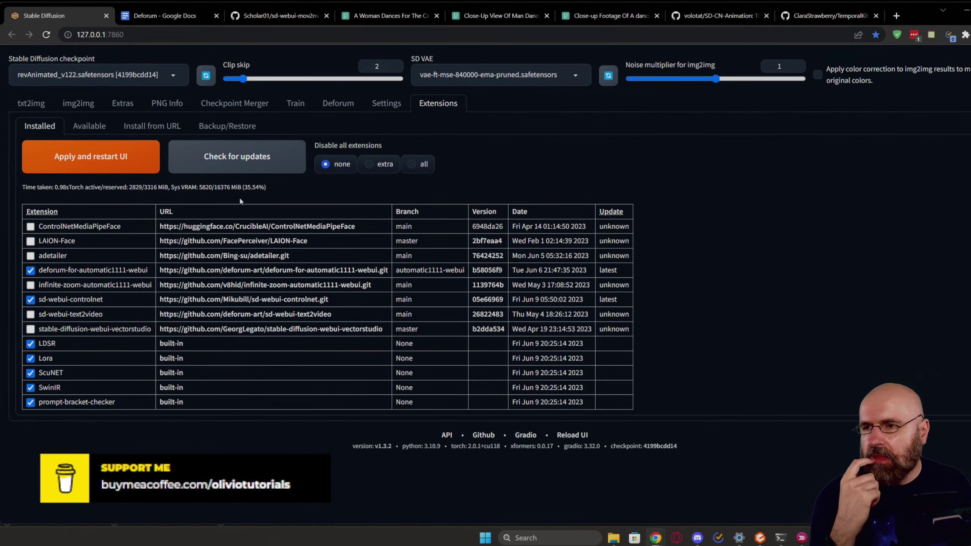
Step: Load the realisticVisionV20_v20.safetensors checkpoint and set Clip skip to 1
{"action": "left_click", "coordinate": [149, 76]}
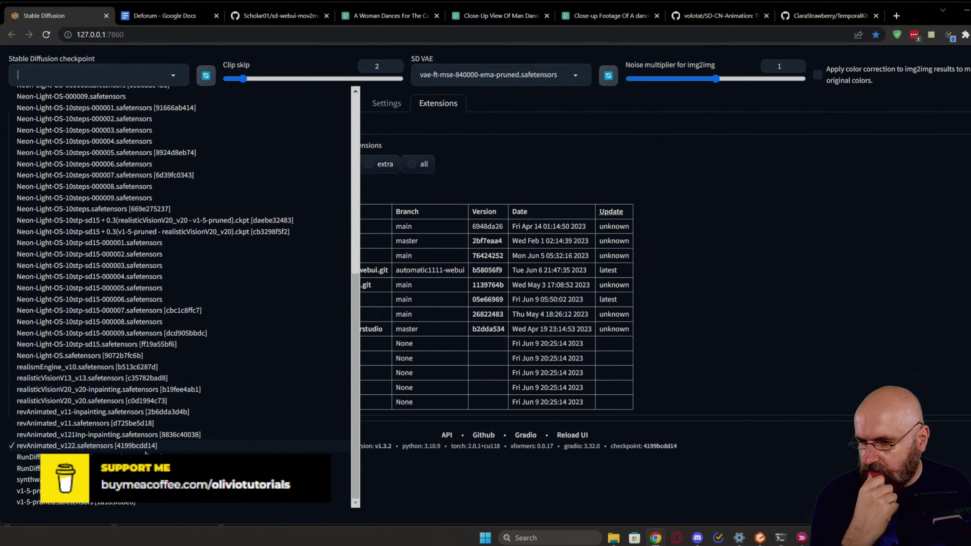
{"action": "left_click", "coordinate": [79, 401]}
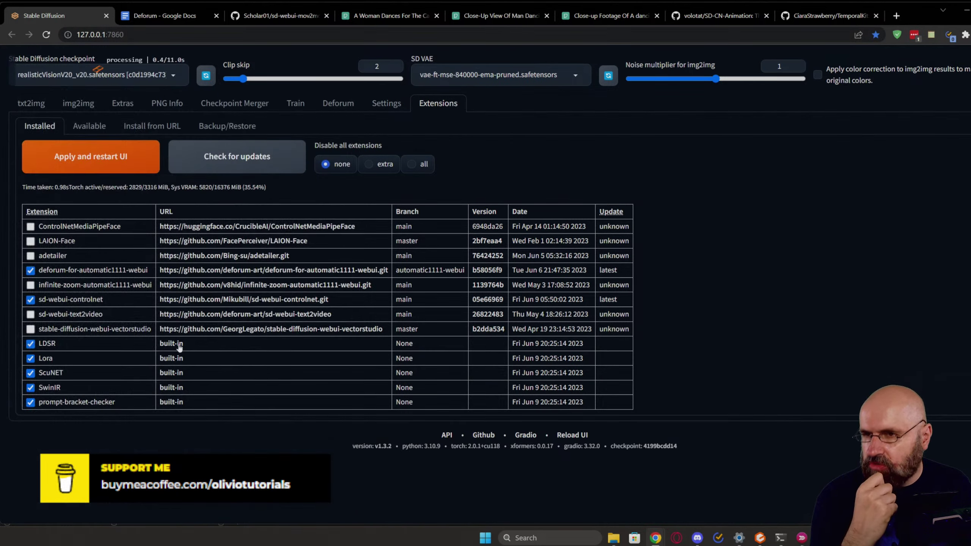
{"action": "left_click_drag", "start_coordinate": [246, 80], "coordinate": [228, 80]}
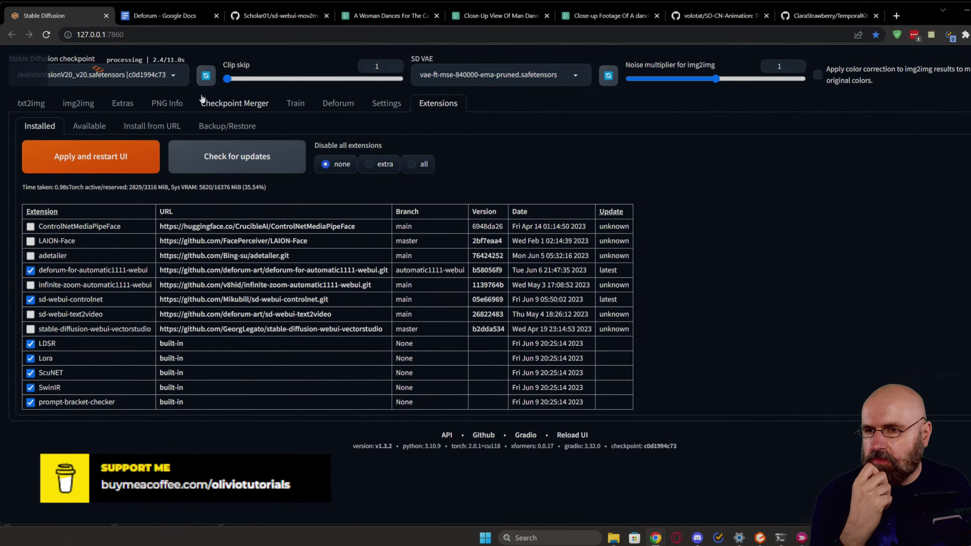
Step: Return to Deforum and review the first ControlNet model's canny settings, schedules, thresholds, input path and control mode
{"action": "left_click", "coordinate": [333, 107]}
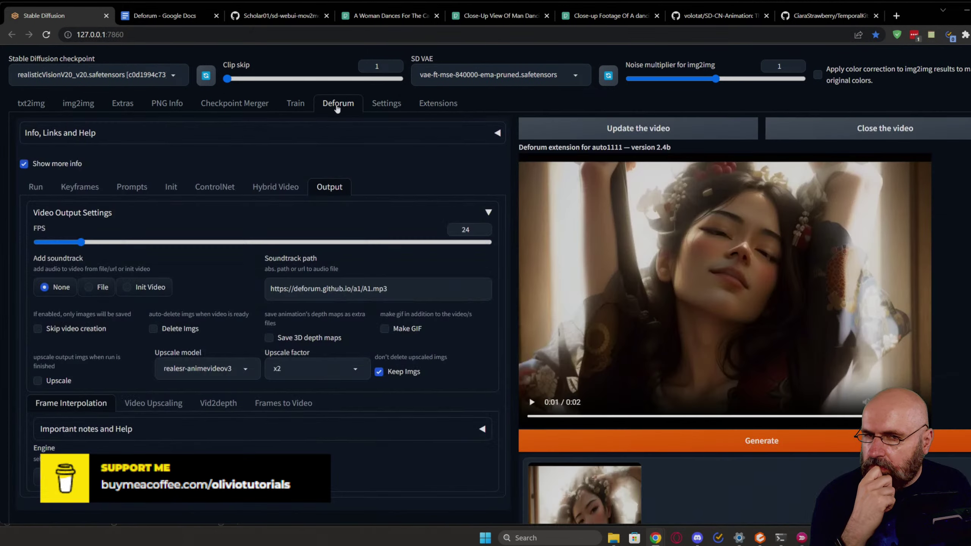
{"action": "scroll", "coordinate": [179, 260], "scroll_direction": "down", "scroll_amount": 5}
{"action": "scroll", "coordinate": [165, 290], "scroll_direction": "up", "scroll_amount": 5}
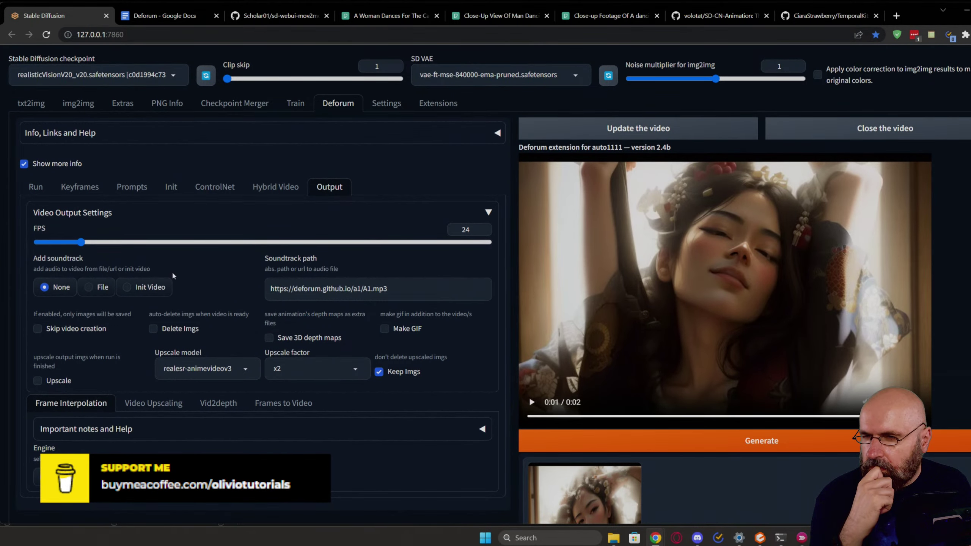
{"action": "left_click", "coordinate": [212, 187]}
{"action": "scroll", "coordinate": [184, 263], "scroll_direction": "down", "scroll_amount": 7}
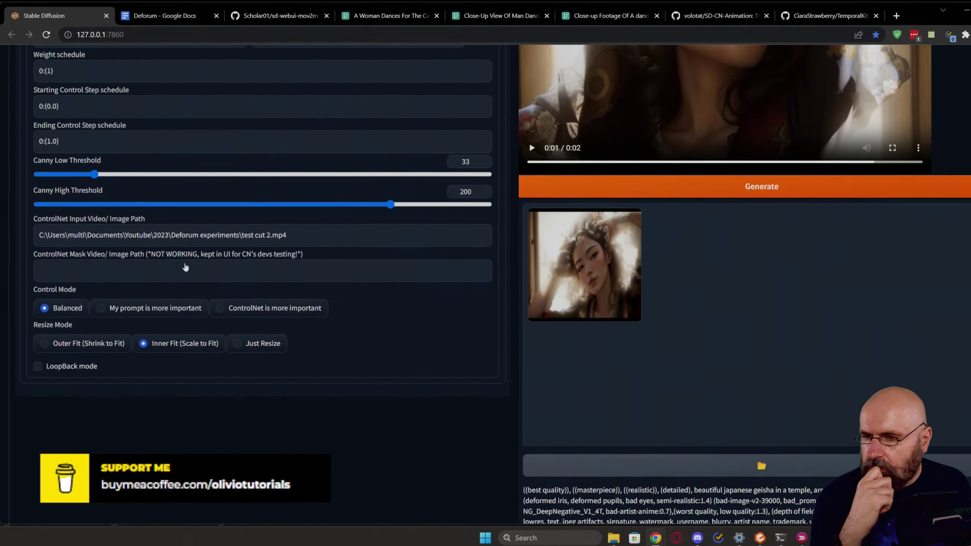
{"action": "scroll", "coordinate": [186, 264], "scroll_direction": "down", "scroll_amount": 3}
{"action": "scroll", "coordinate": [186, 262], "scroll_direction": "up", "scroll_amount": 7}
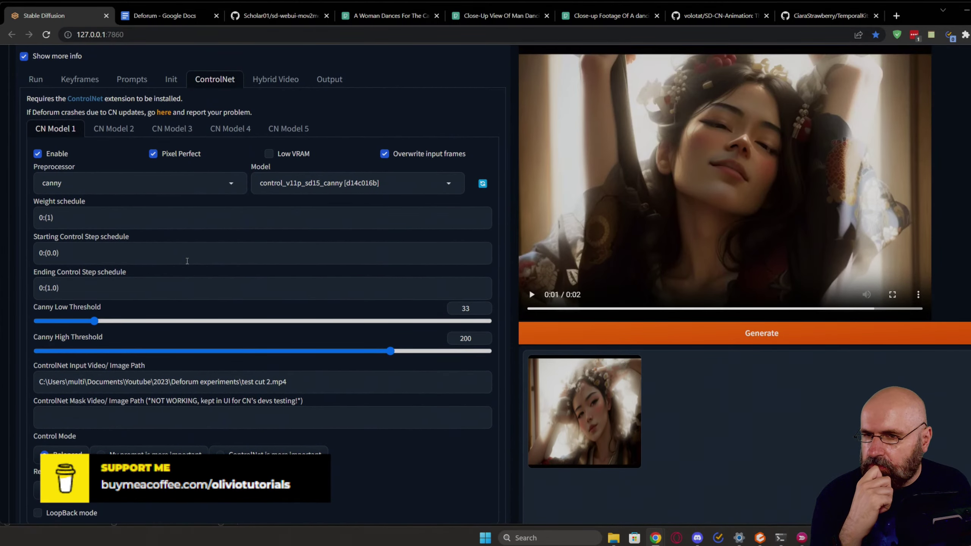
{"action": "scroll", "coordinate": [187, 261], "scroll_direction": "up", "scroll_amount": 3}
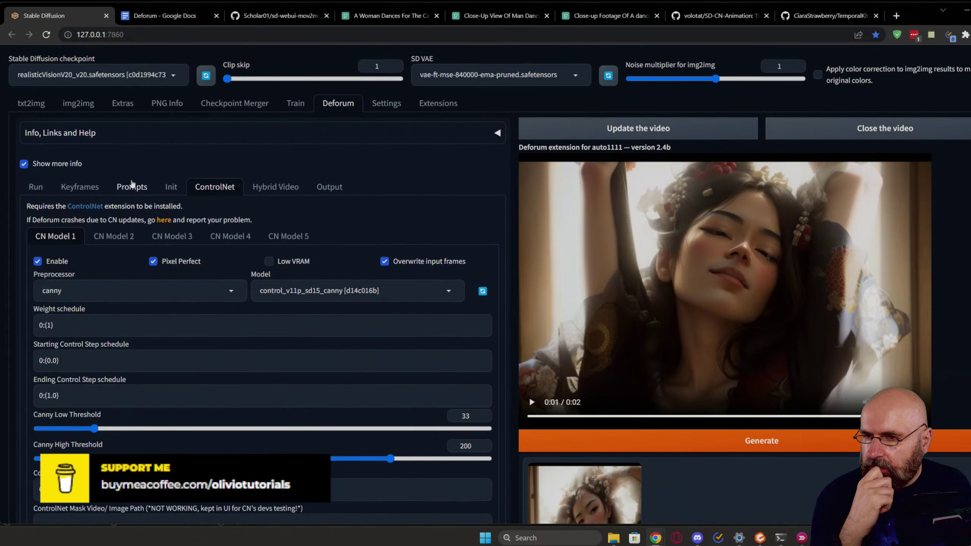
Step: Generate the Deforum animation with the newly loaded checkpoint and inspect the preview frames and ControlNet settings while it renders
{"action": "left_click", "coordinate": [674, 440]}
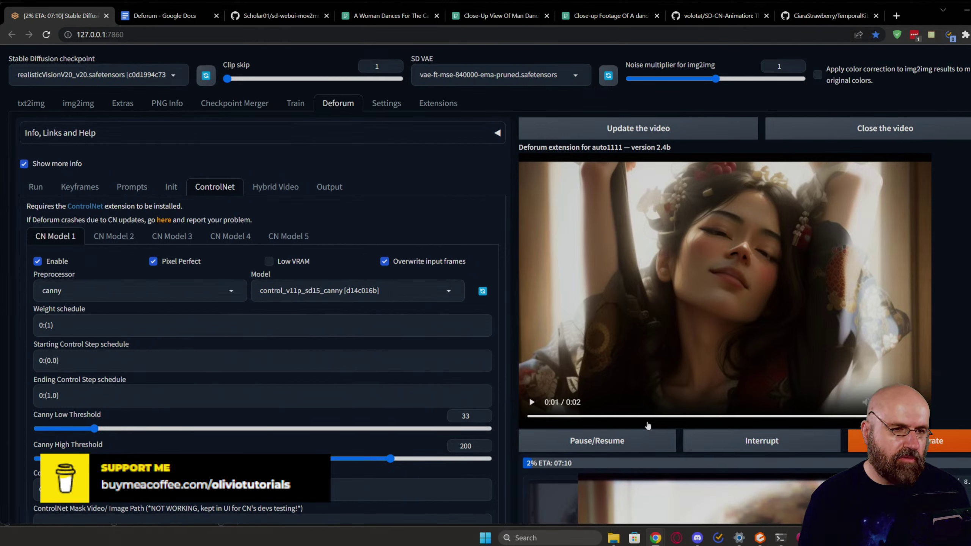
{"action": "scroll", "coordinate": [647, 382], "scroll_direction": "down", "scroll_amount": 8}
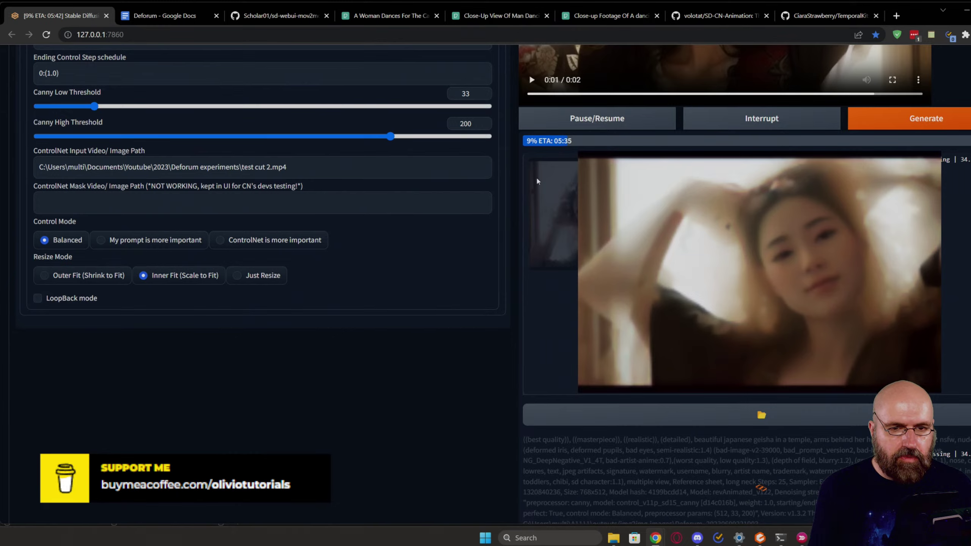
{"action": "scroll", "coordinate": [545, 265], "scroll_direction": "down", "scroll_amount": 1}
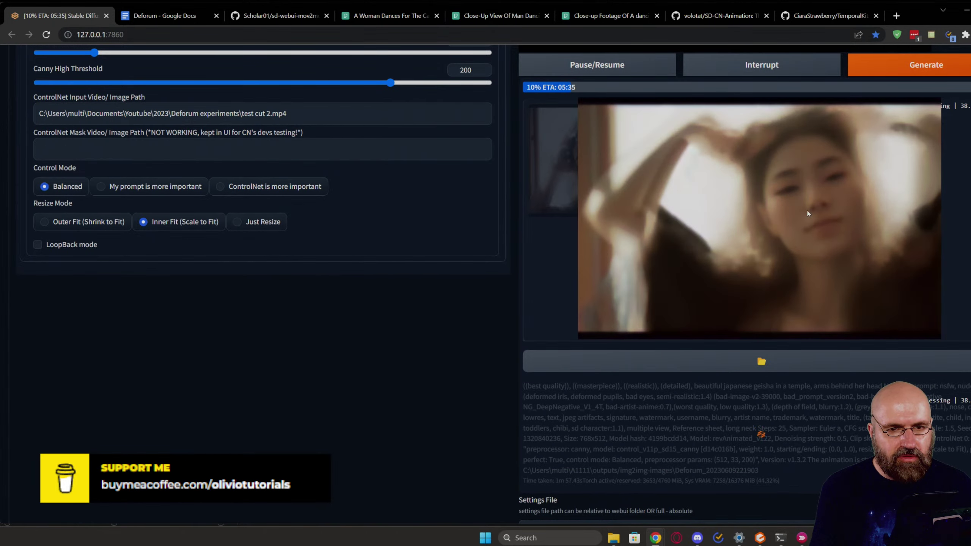
{"action": "scroll", "coordinate": [507, 298], "scroll_direction": "up", "scroll_amount": 1}
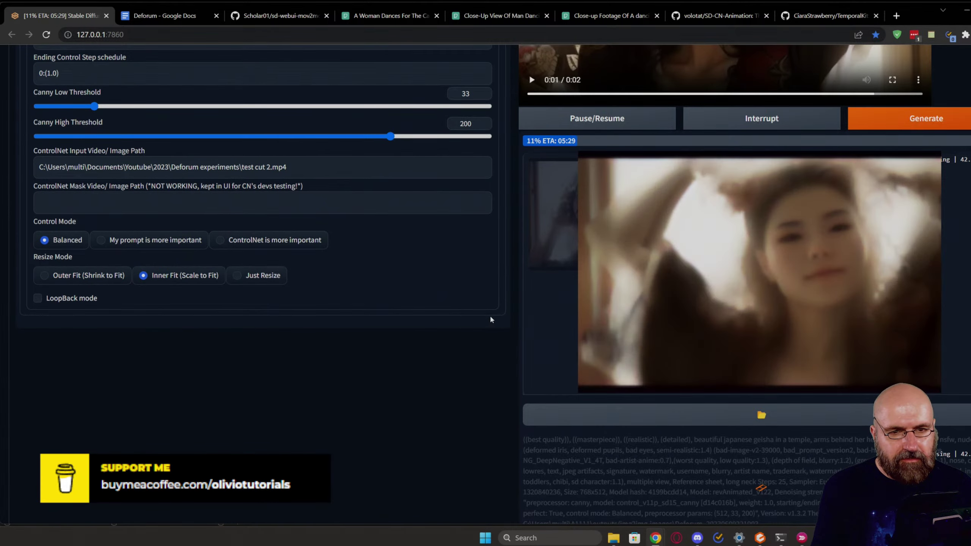
{"action": "scroll", "coordinate": [384, 316], "scroll_direction": "up", "scroll_amount": 7}
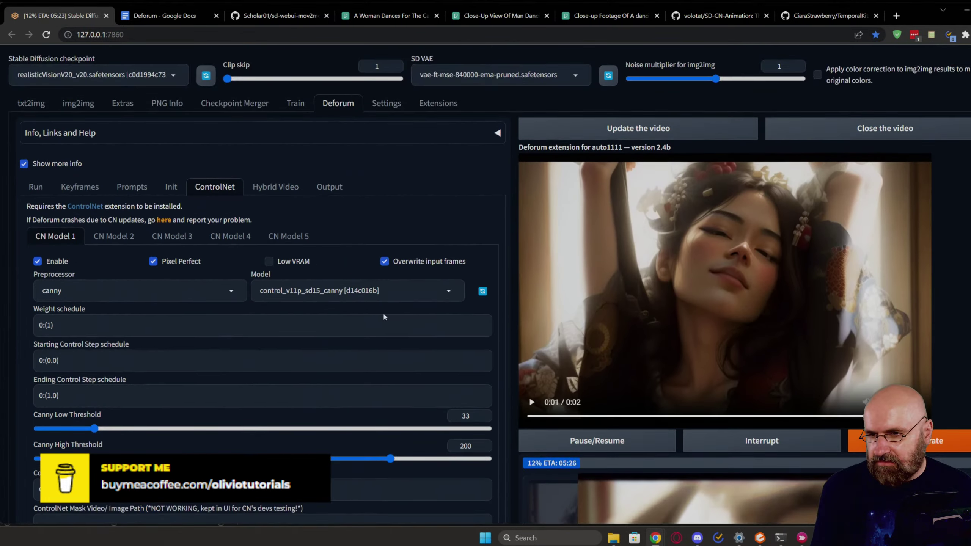
{"action": "scroll", "coordinate": [334, 278], "scroll_direction": "down", "scroll_amount": 4}
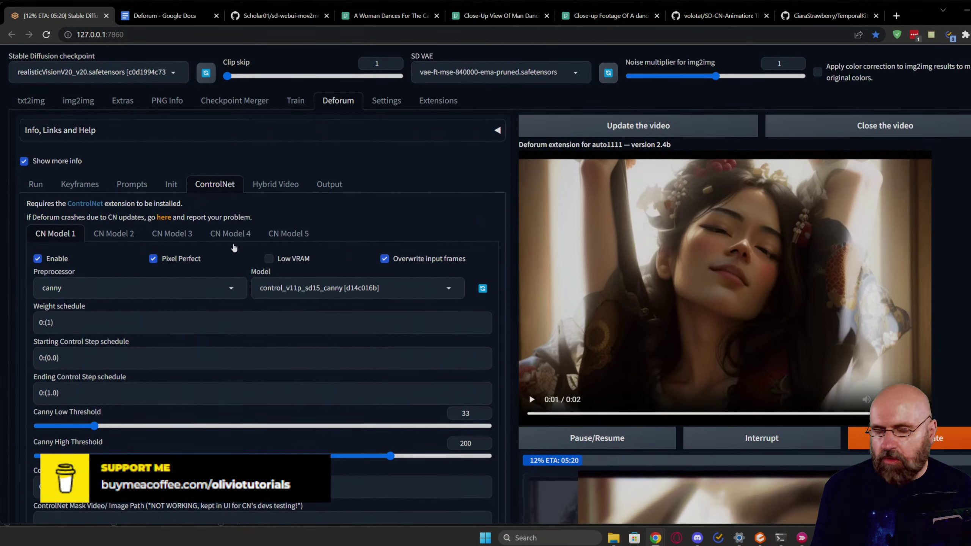
{"action": "scroll", "coordinate": [796, 329], "scroll_direction": "down", "scroll_amount": 2}
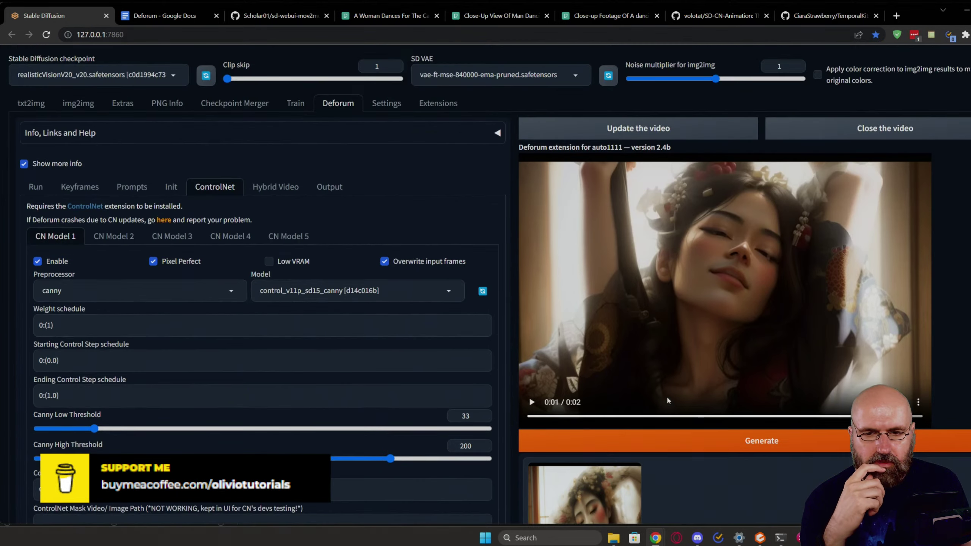
{"action": "left_click", "coordinate": [606, 129]}
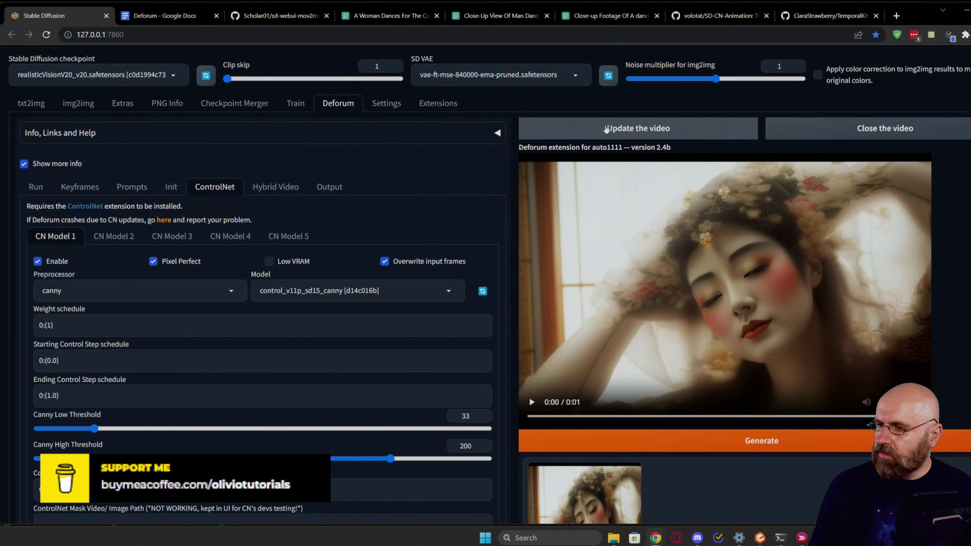
{"action": "left_click", "coordinate": [613, 537]}
{"action": "left_click", "coordinate": [424, 224]}
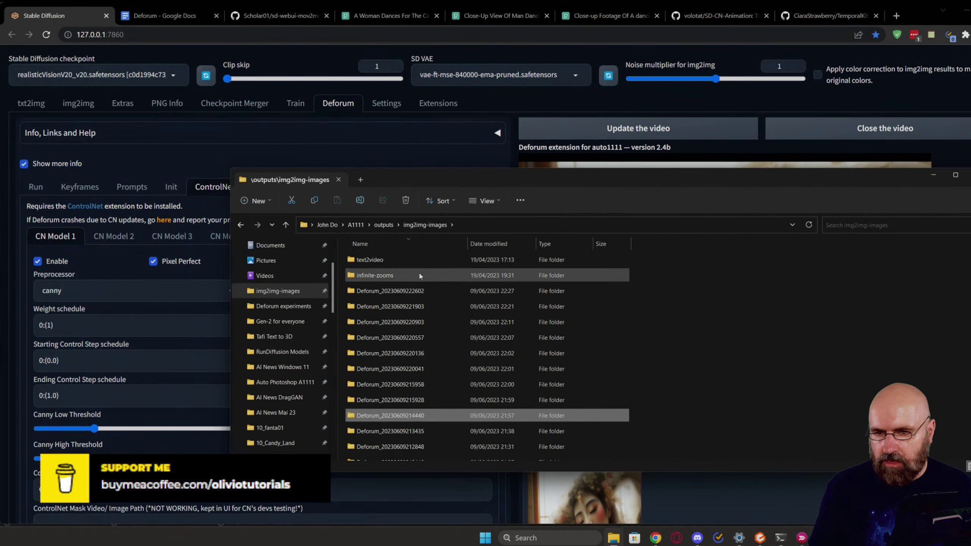
{"action": "double_click", "coordinate": [421, 289]}
{"action": "double_click", "coordinate": [464, 270]}
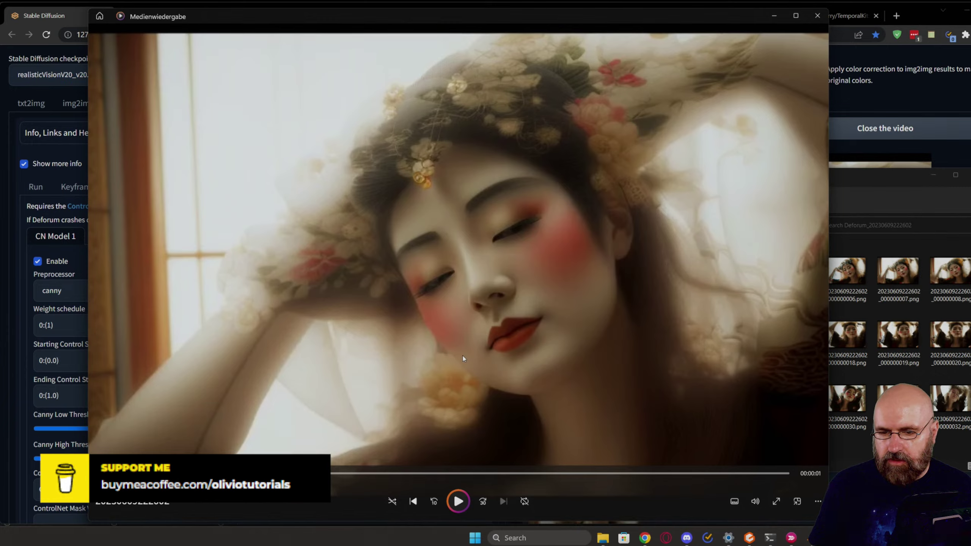
{"action": "left_click", "coordinate": [457, 501]}
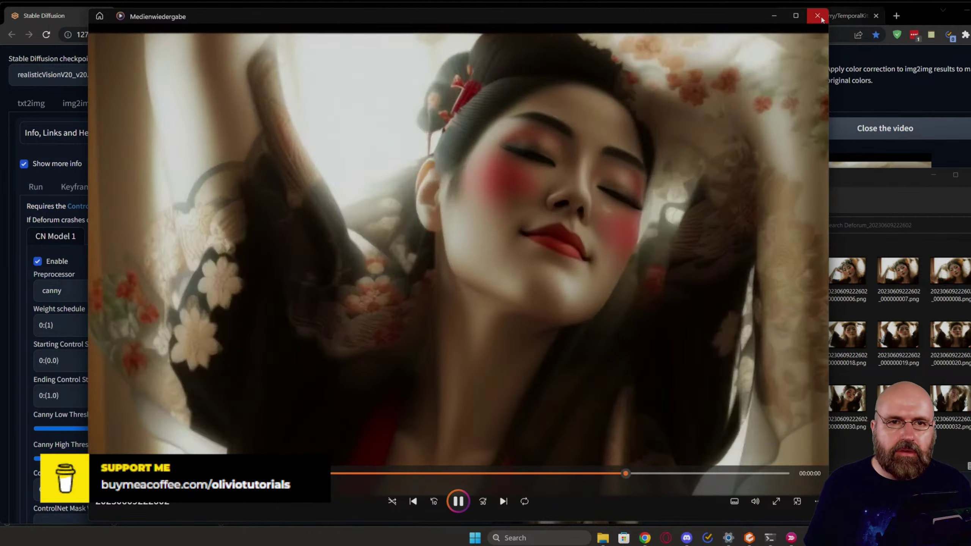
{"action": "left_click", "coordinate": [817, 15]}
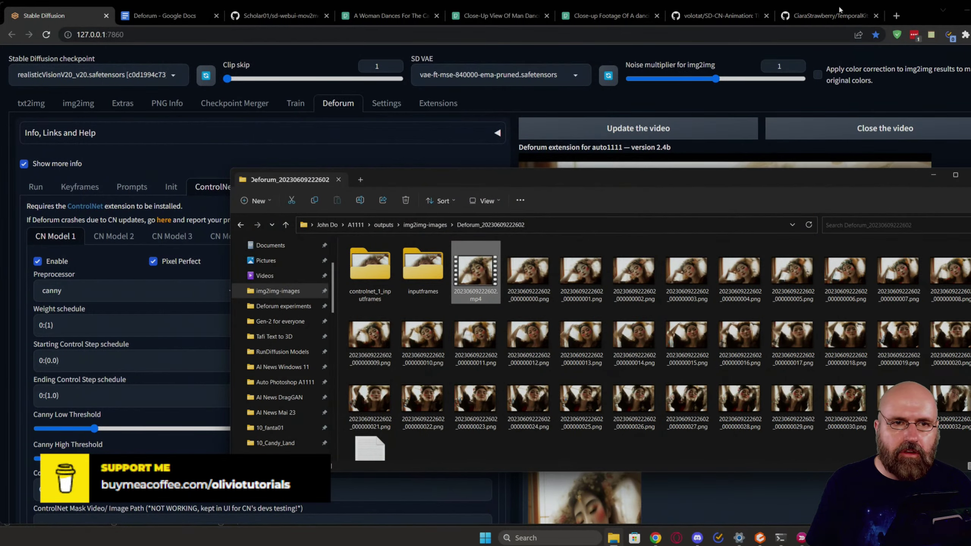
Step: Open YouTube in a new browser tab and search for "saliassuslp"
{"action": "left_click", "coordinate": [895, 16]}
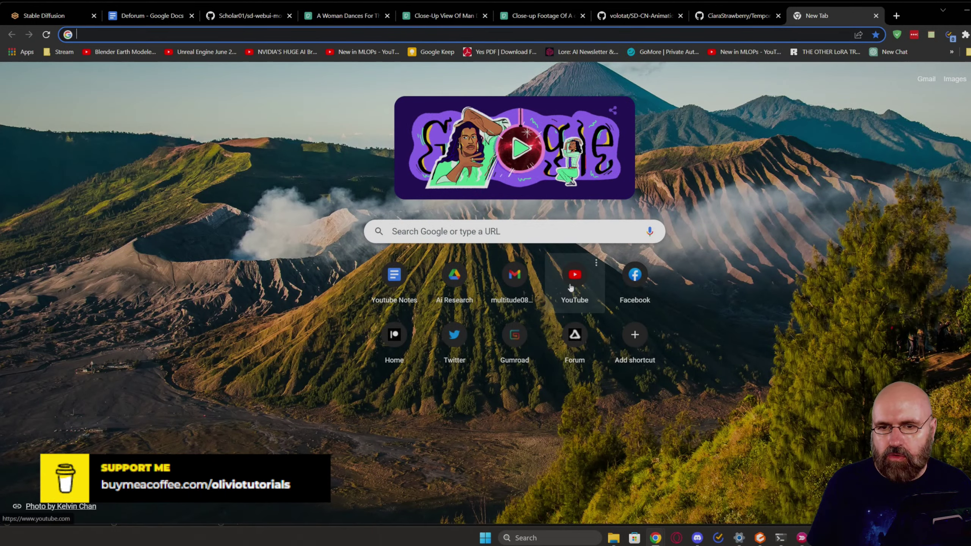
{"action": "left_click", "coordinate": [570, 287]}
{"action": "left_click", "coordinate": [399, 62]}
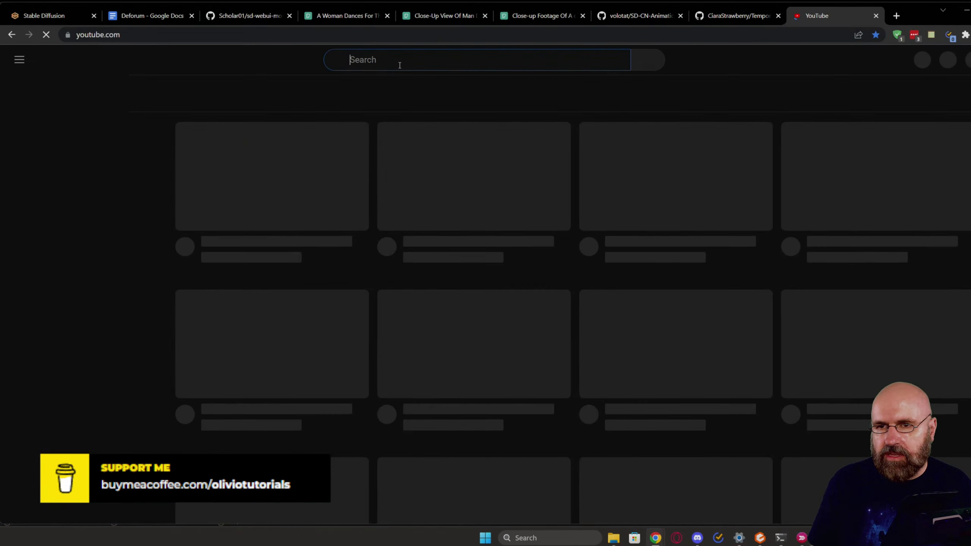
{"action": "type", "text": "saliassus"}
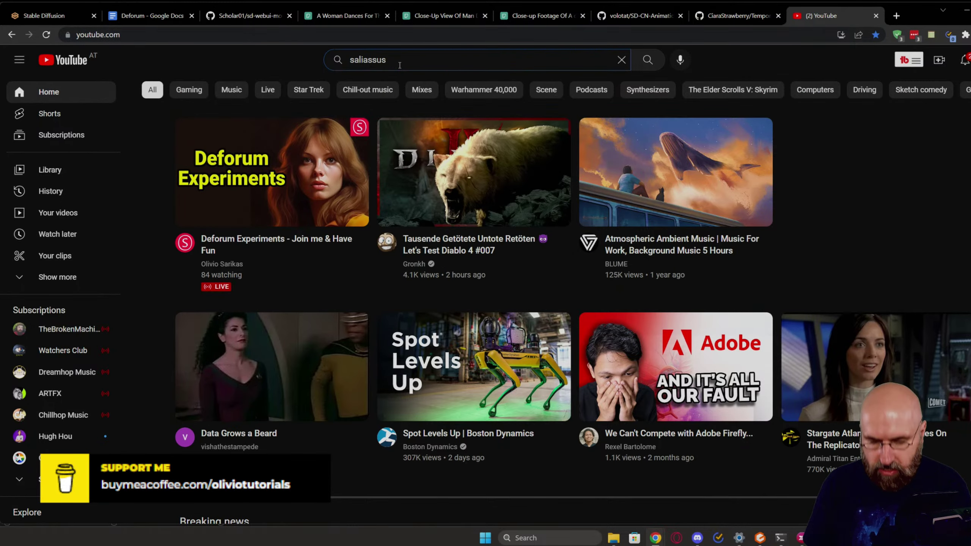
{"action": "type", "text": "lp"}
{"action": "key", "text": "Return"}
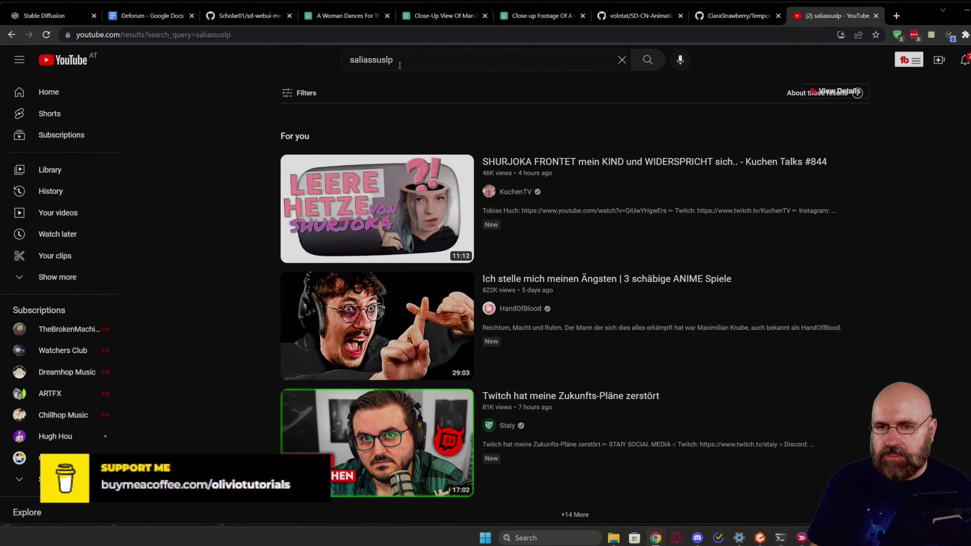
Step: Replace the YouTube search term with "salaisusslp" and run the search
{"action": "double_click", "coordinate": [385, 59]}
{"action": "type", "text": "sa"}
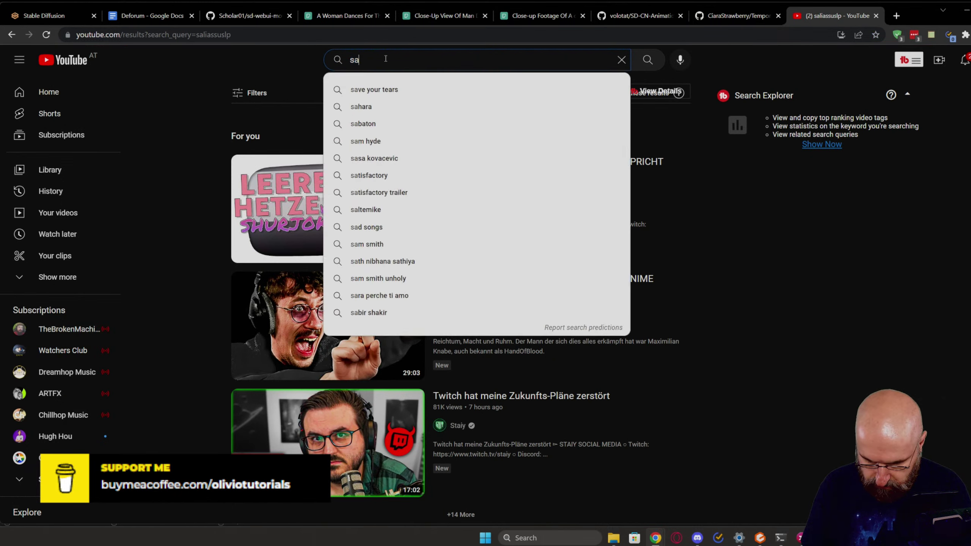
{"action": "type", "text": "laisussl"}
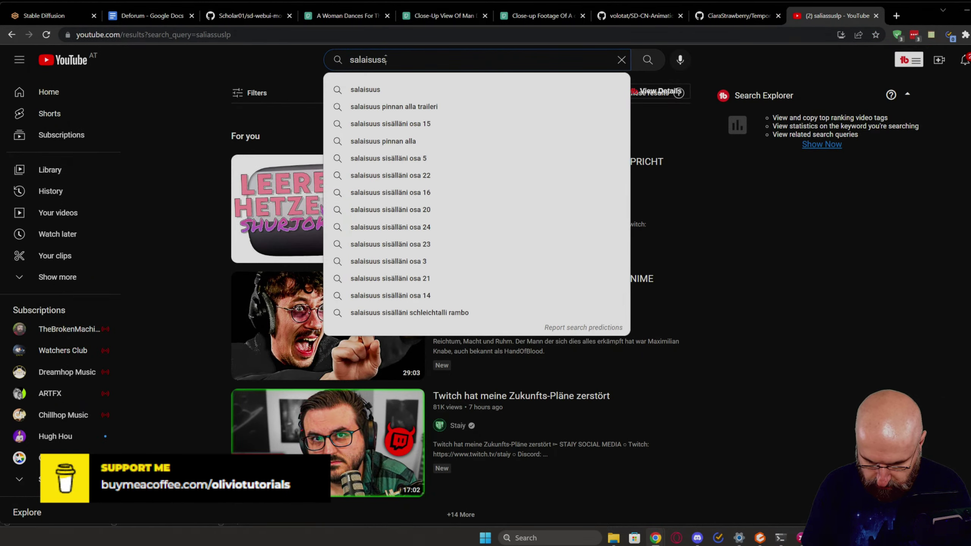
{"action": "type", "text": "p"}
{"action": "key", "text": "Return"}
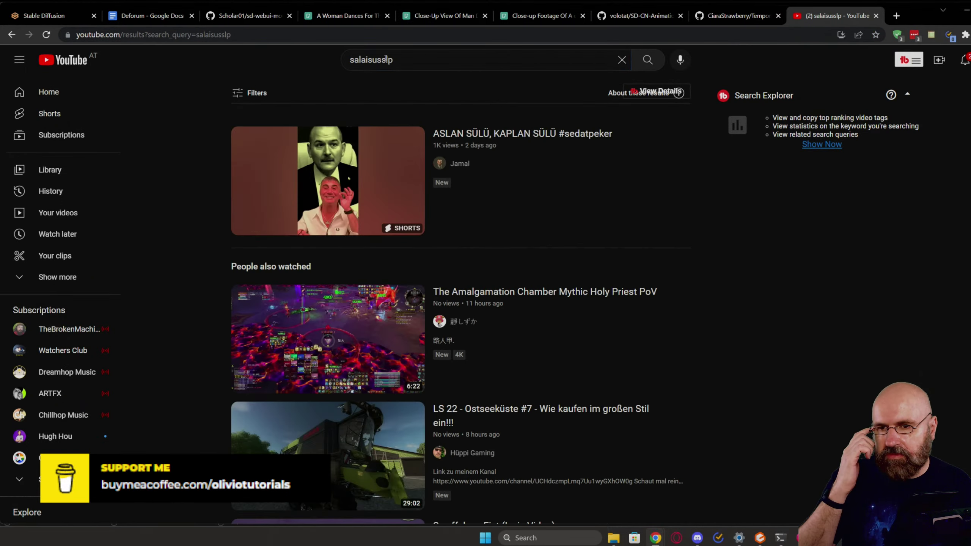
Step: Correct the spelling of the YouTube search term to "salaisuuslp" and run the search again
{"action": "scroll", "coordinate": [634, 210], "scroll_direction": "down", "scroll_amount": 1}
{"action": "left_click", "coordinate": [412, 62]}
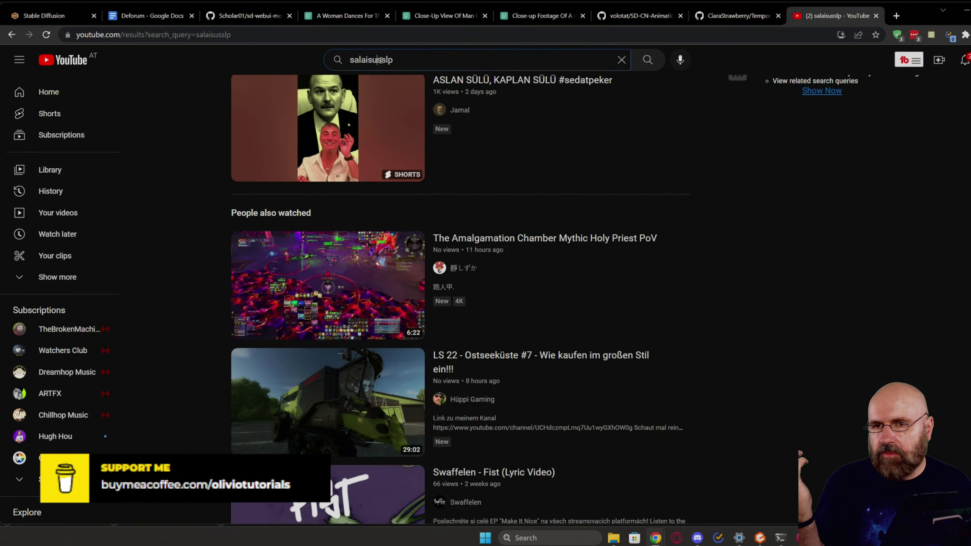
{"action": "key", "text": "Left"}
{"action": "key", "text": "Left"}
{"action": "key", "text": "Left"}
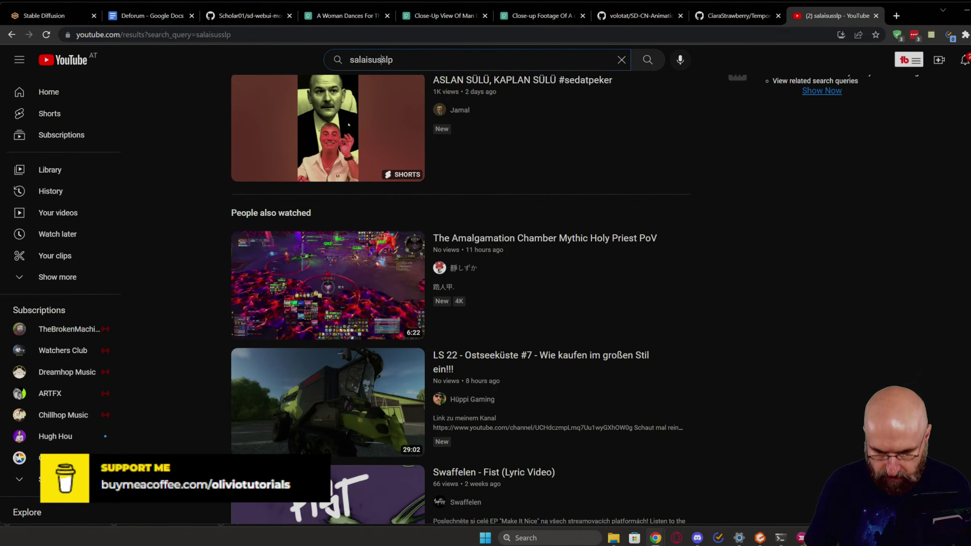
{"action": "key", "text": "BackSpace"}
{"action": "type", "text": "u"}
{"action": "key", "text": "Return"}
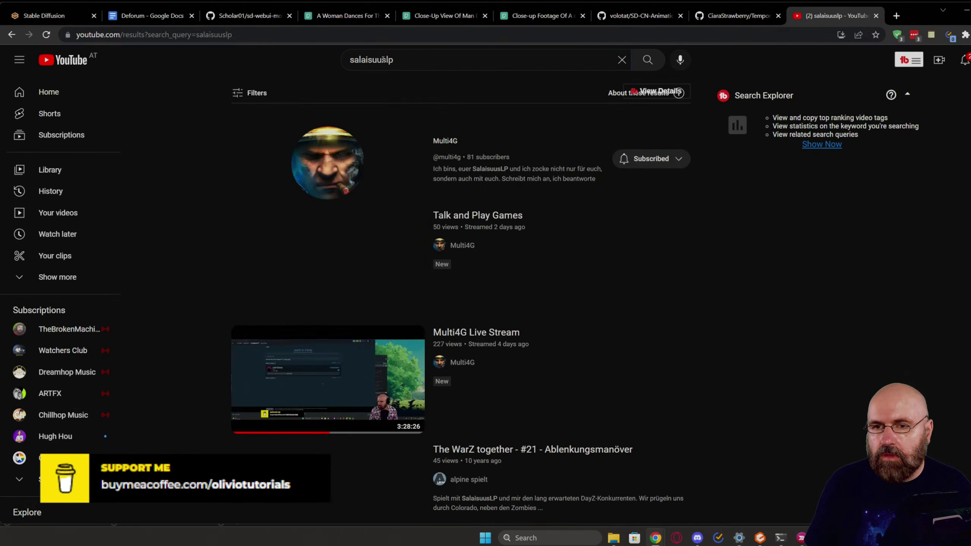
Step: Open the Multi4G channel page, select its web address, and switch back to the Stable Diffusion web UI
{"action": "left_click", "coordinate": [443, 140]}
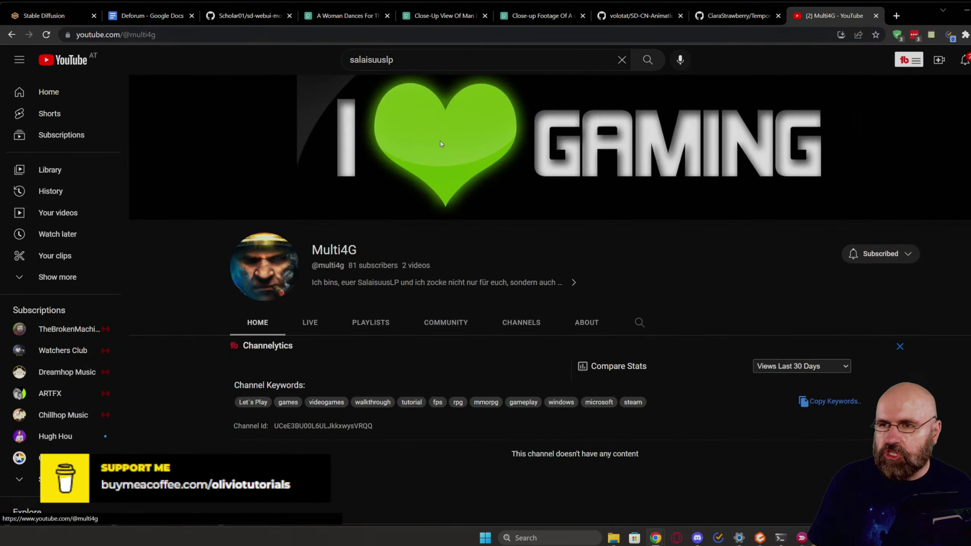
{"action": "left_click", "coordinate": [215, 34]}
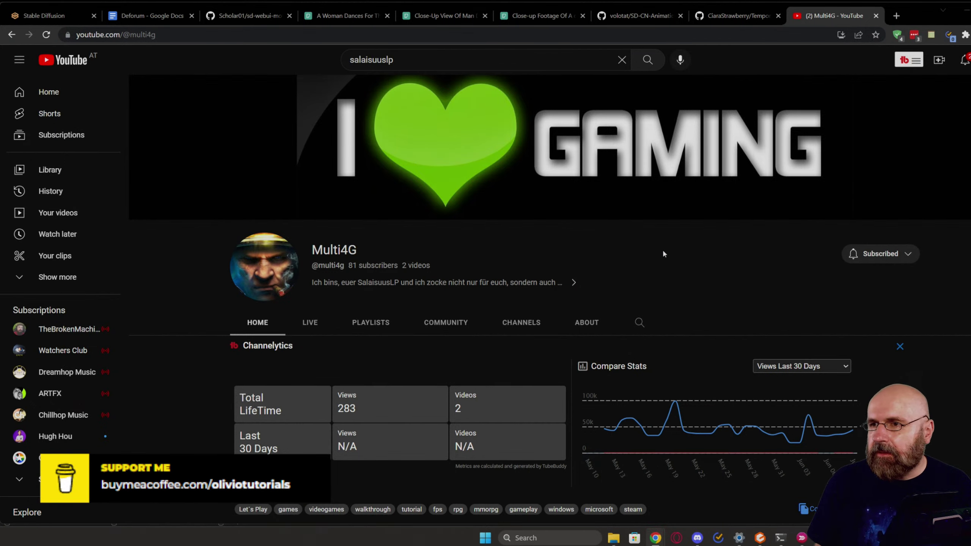
{"action": "left_click", "coordinate": [52, 16]}
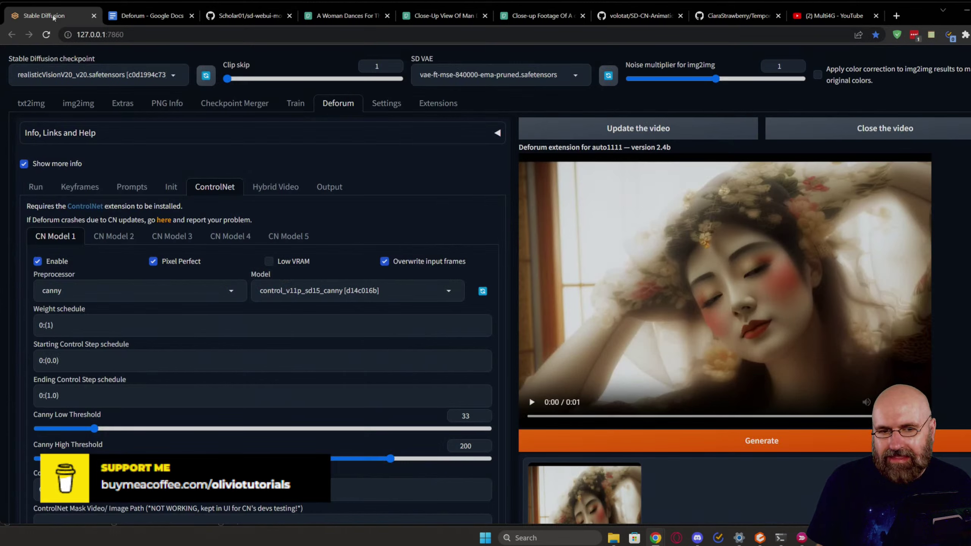